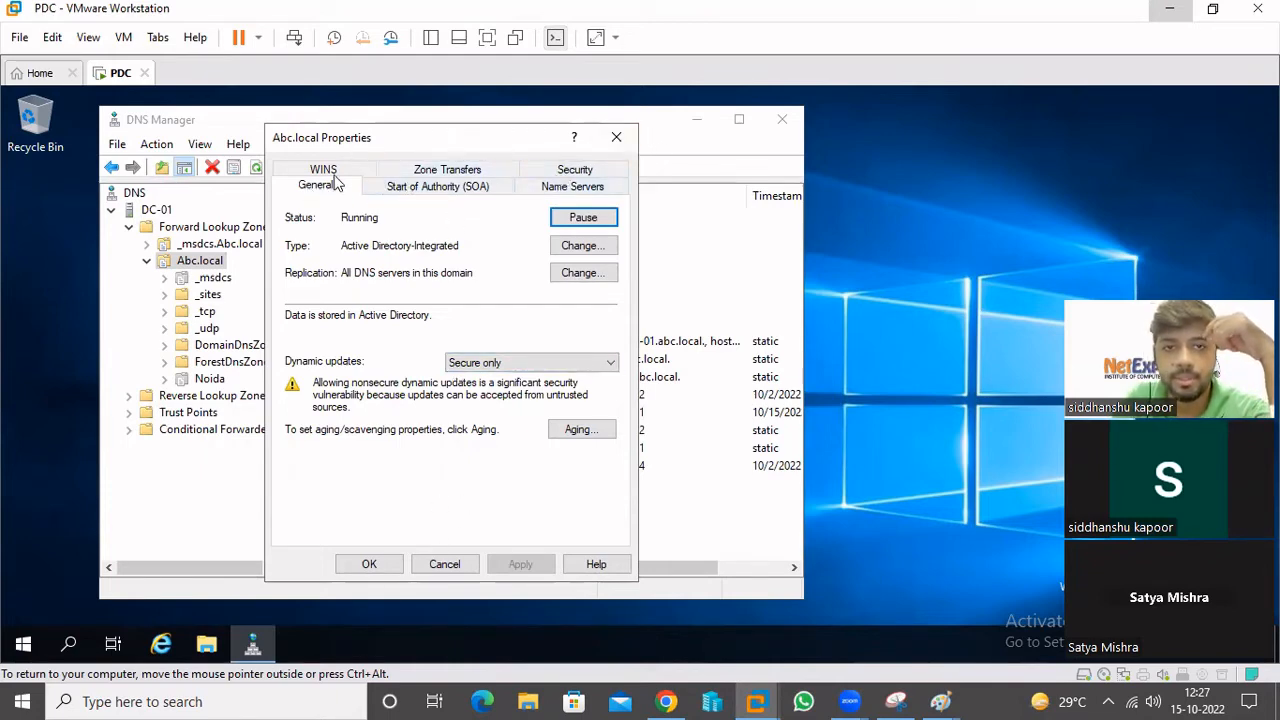
- Dismiss the Abc.local zone properties and examine the DC-01 server's Advanced, Forwarders, Interfaces and Root Hints settings
{"action": "left_click", "coordinate": [572, 186]}
{"action": "left_click", "coordinate": [616, 137]}
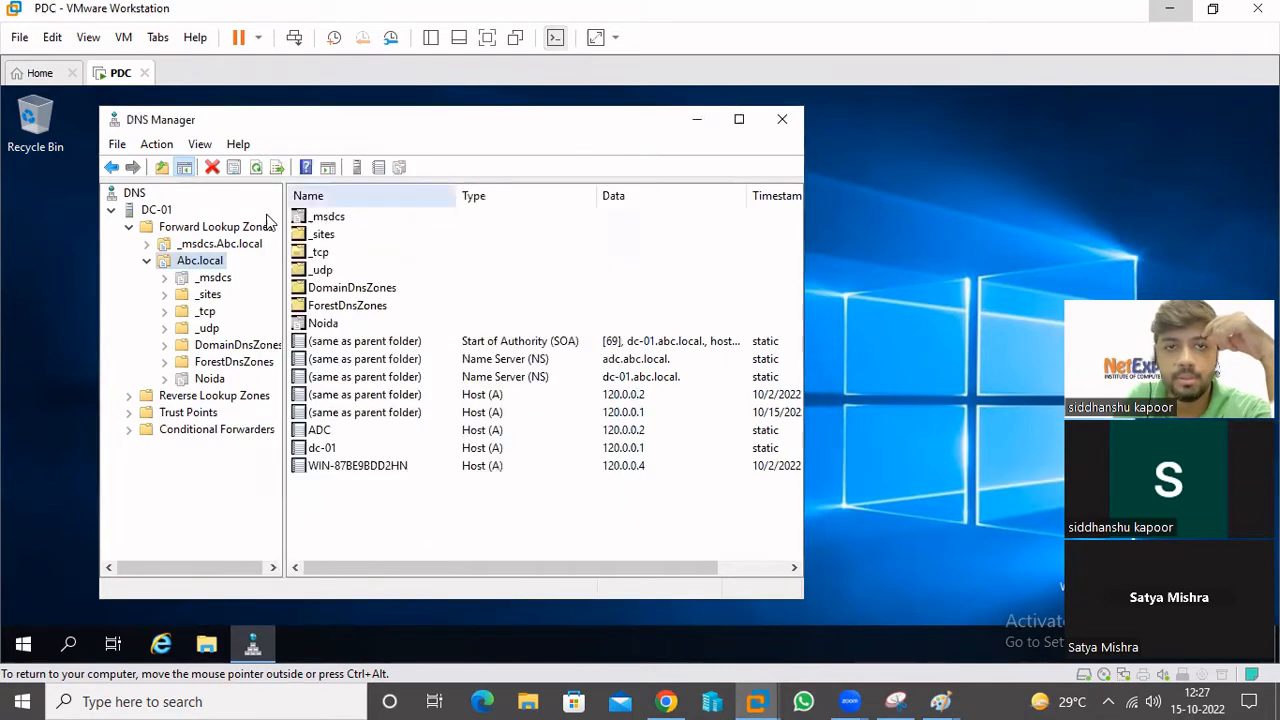
{"action": "right_click", "coordinate": [158, 210]}
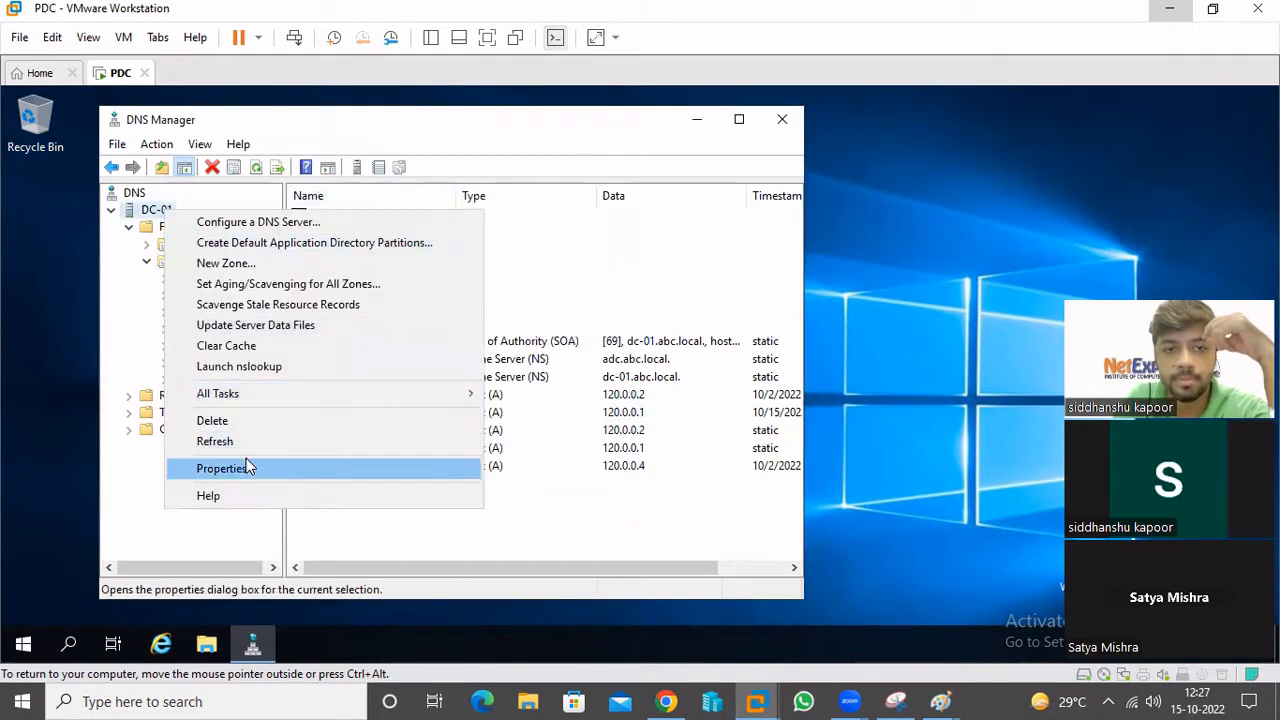
{"action": "left_click", "coordinate": [248, 462]}
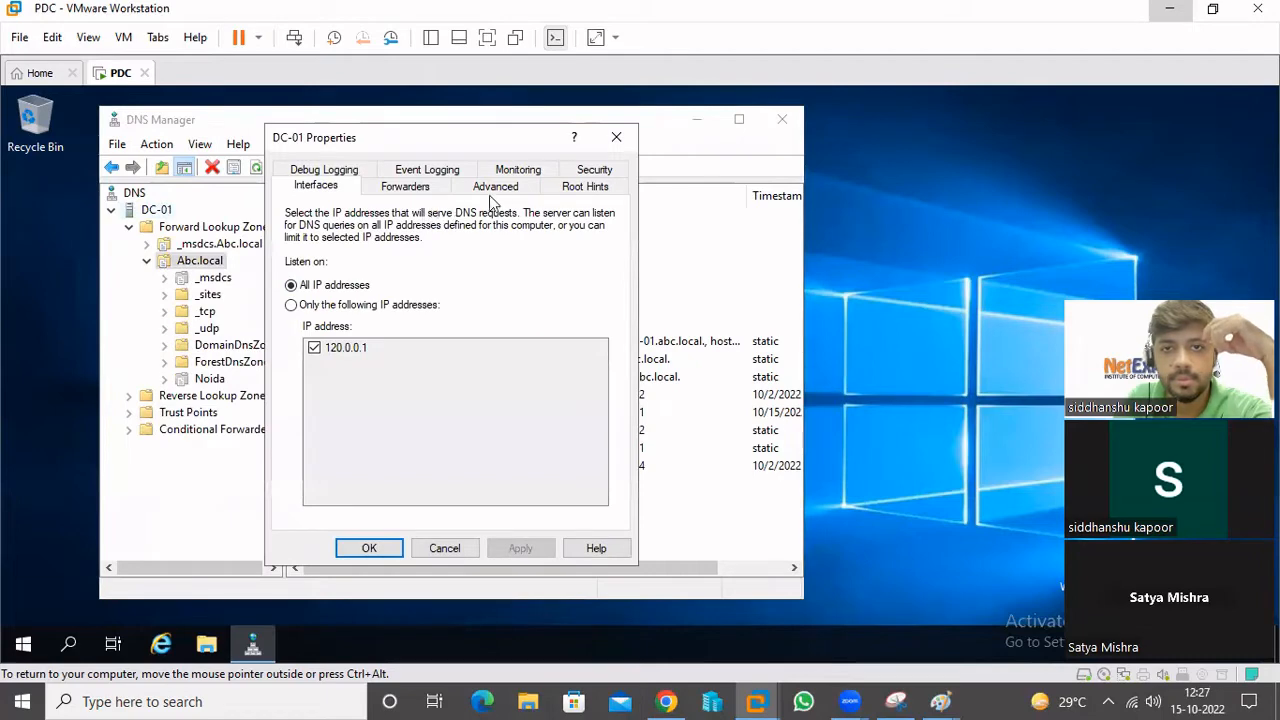
{"action": "left_click", "coordinate": [496, 189]}
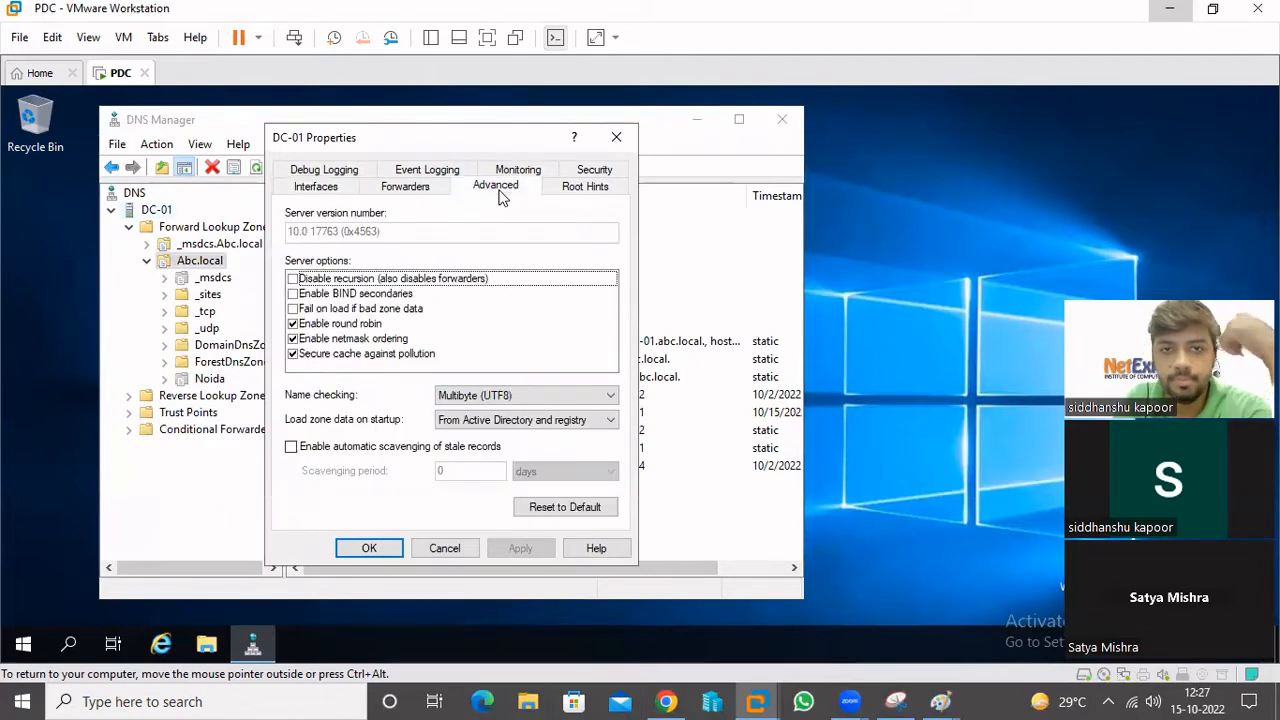
{"action": "left_click", "coordinate": [402, 189]}
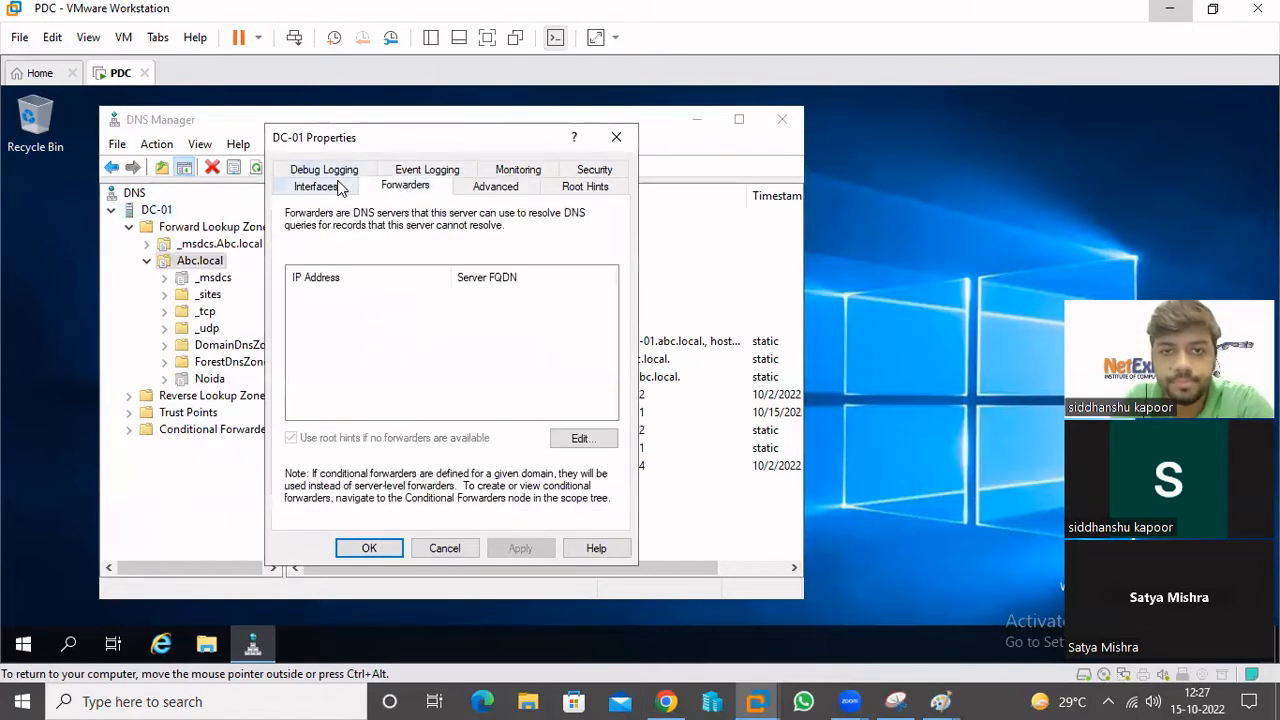
{"action": "left_click", "coordinate": [308, 190]}
{"action": "left_click", "coordinate": [587, 187]}
{"action": "left_click", "coordinate": [616, 137]}
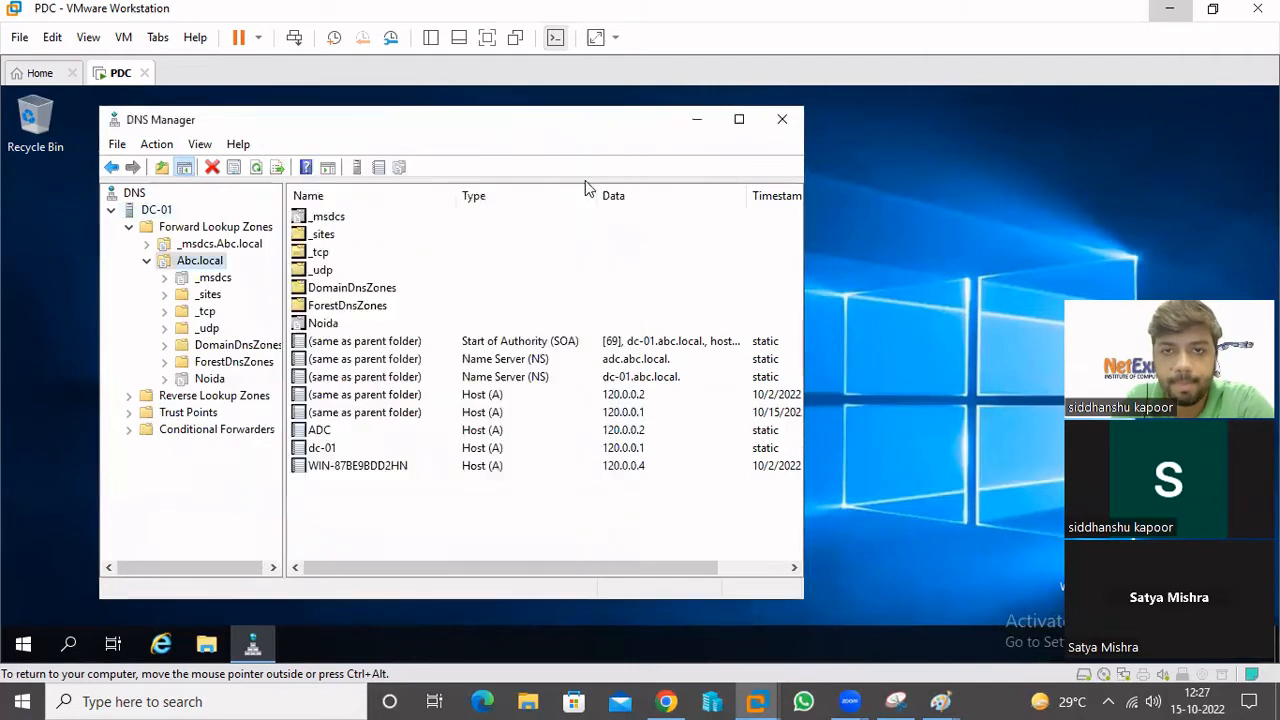
- Examine the Abc.local zone's Start of Authority, Zone Transfers, General and Name Servers properties
{"action": "right_click", "coordinate": [197, 260]}
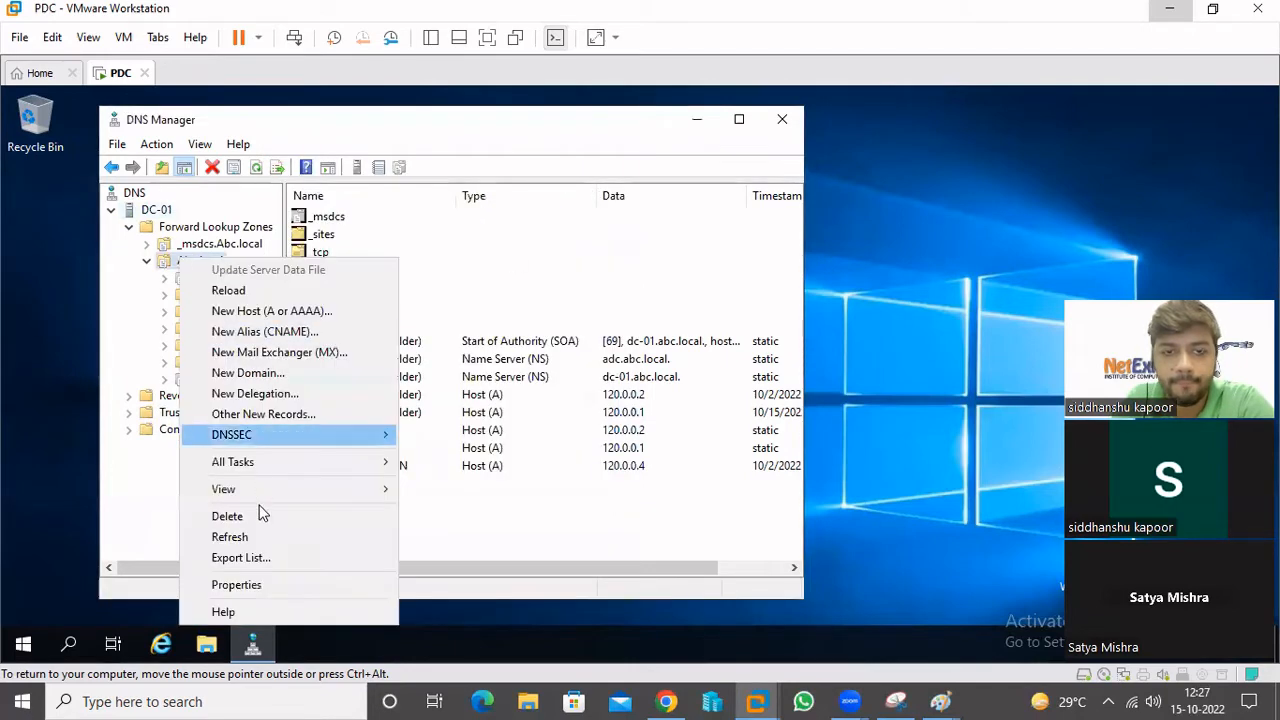
{"action": "left_click", "coordinate": [257, 585]}
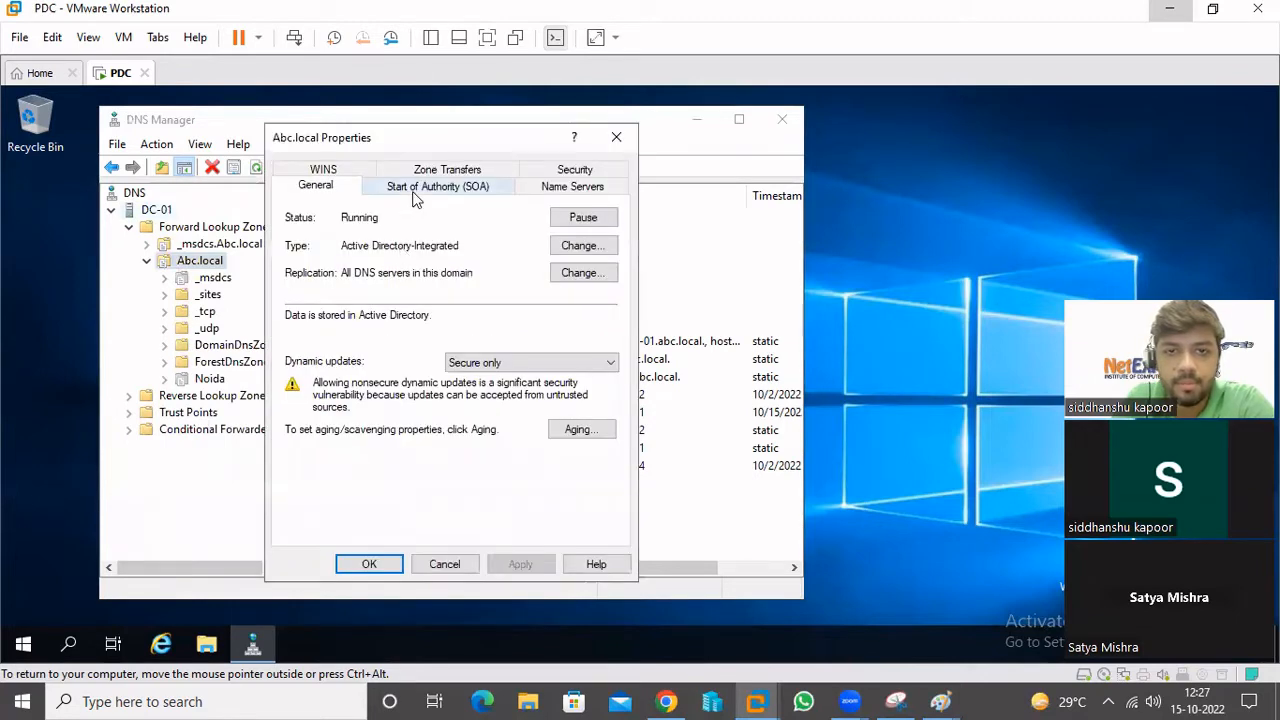
{"action": "left_click", "coordinate": [424, 187]}
{"action": "left_click", "coordinate": [432, 168]}
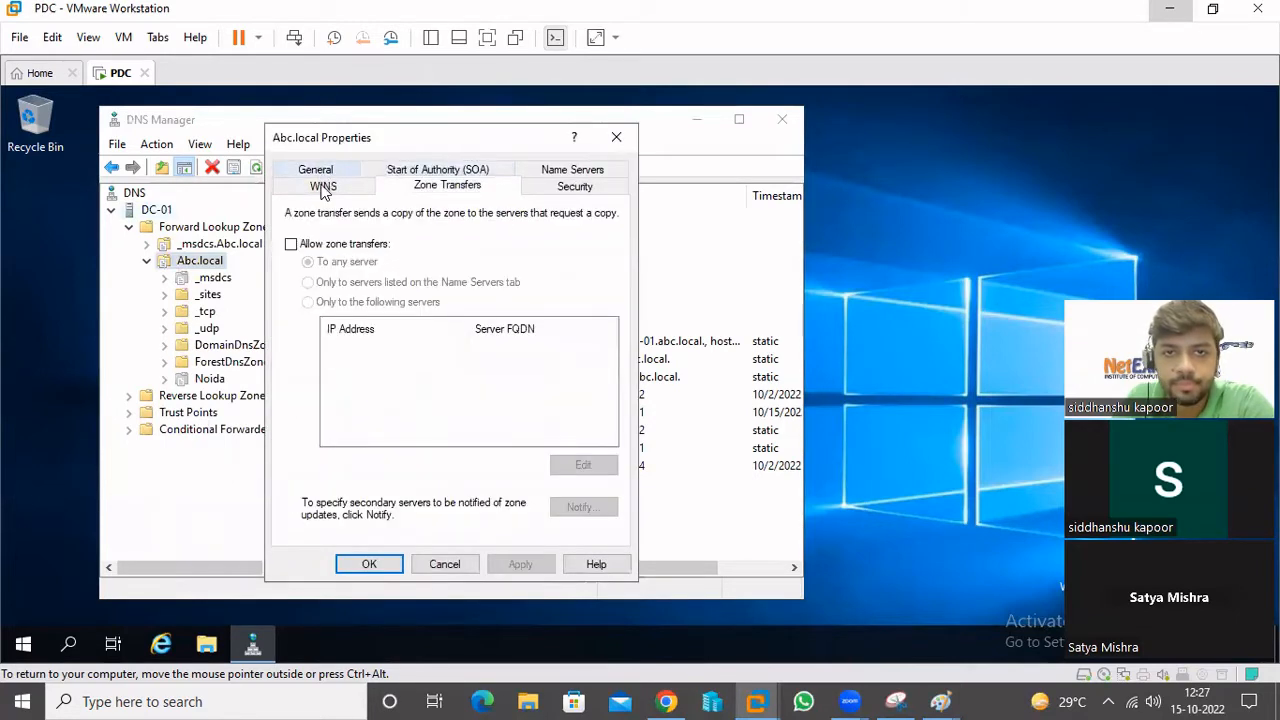
{"action": "left_click", "coordinate": [316, 172]}
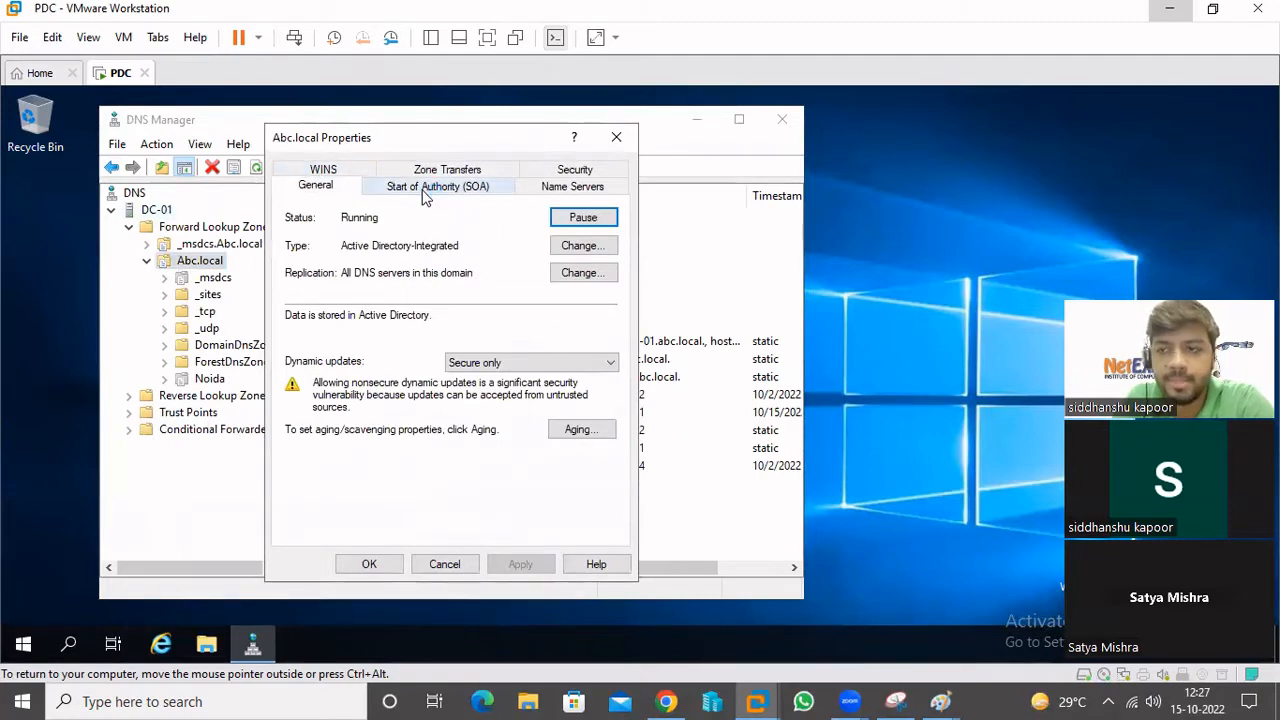
{"action": "left_click", "coordinate": [578, 188]}
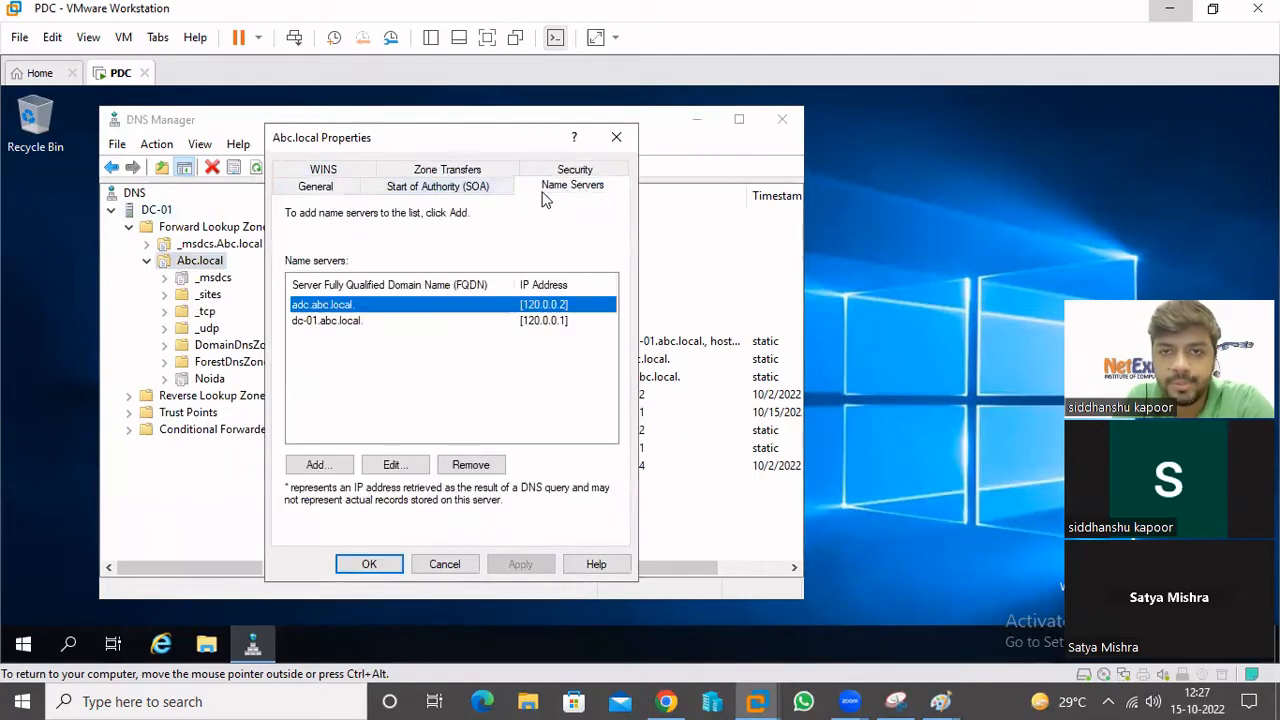
{"action": "left_click", "coordinate": [430, 200]}
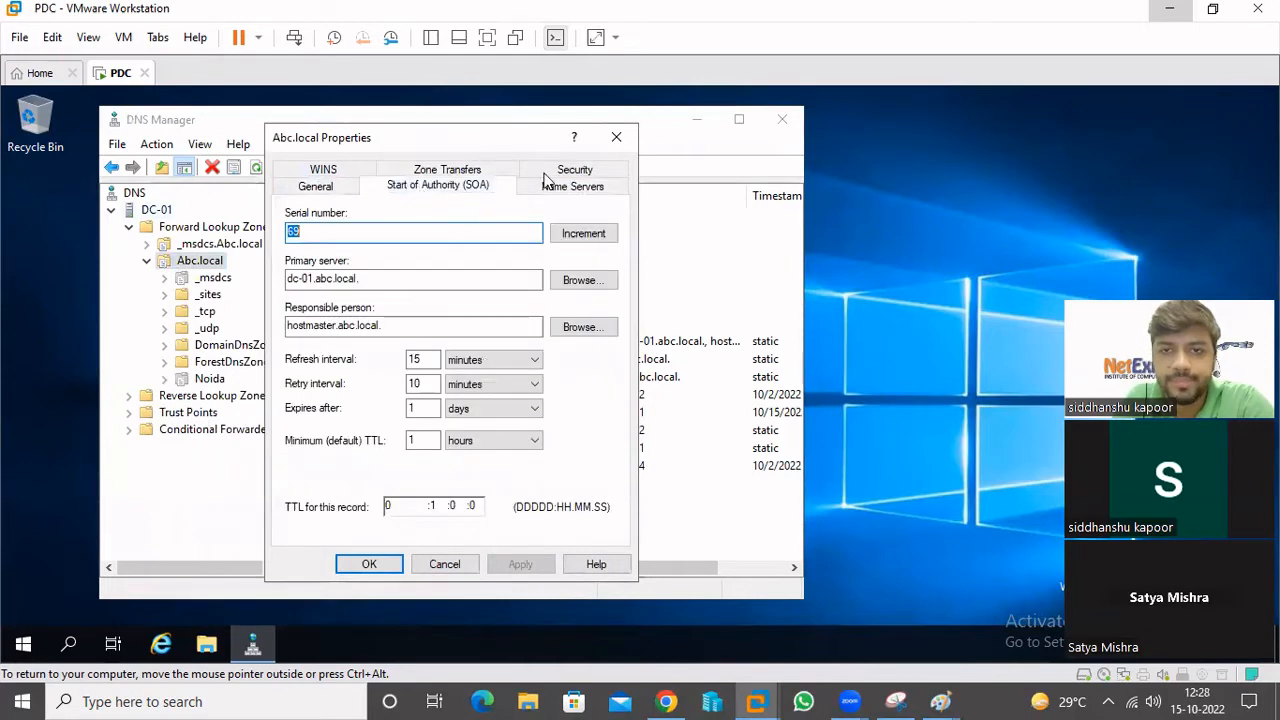
{"action": "left_click", "coordinate": [614, 139]}
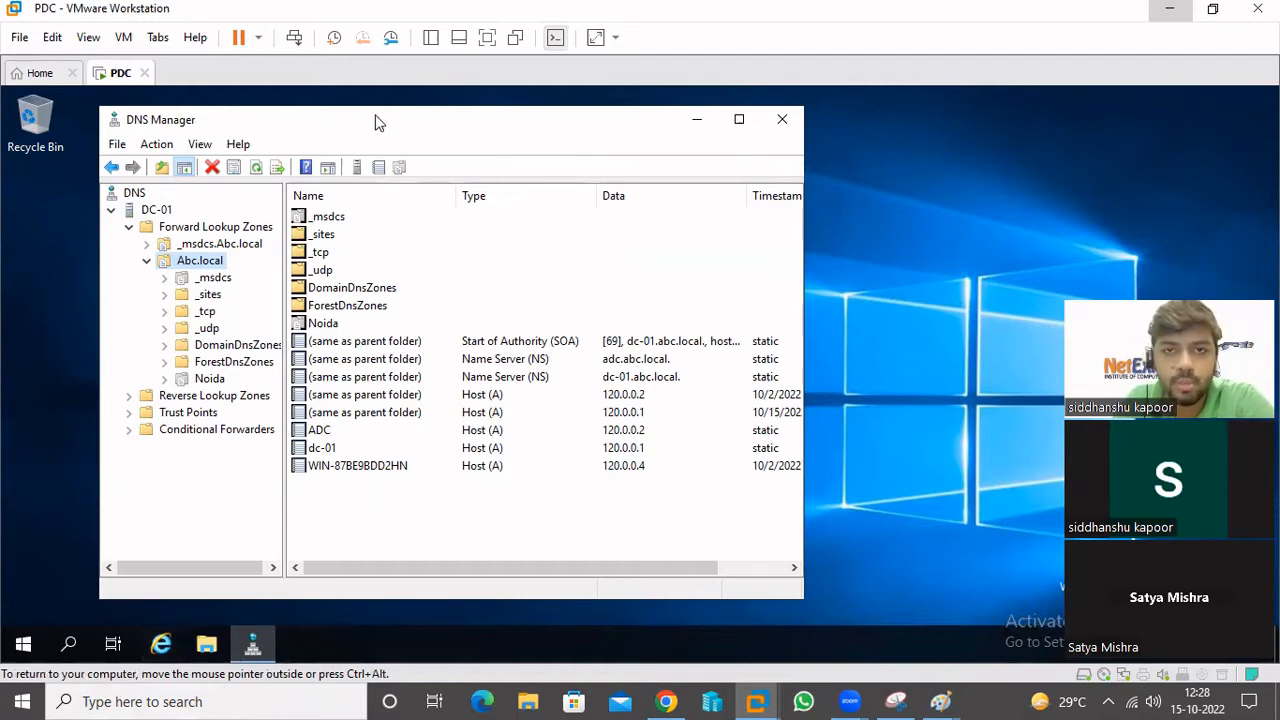
- Take another look at the Abc.local zone's general properties and close DNS Manager
{"action": "left_click_drag", "start_coordinate": [376, 122], "coordinate": [537, 120]}
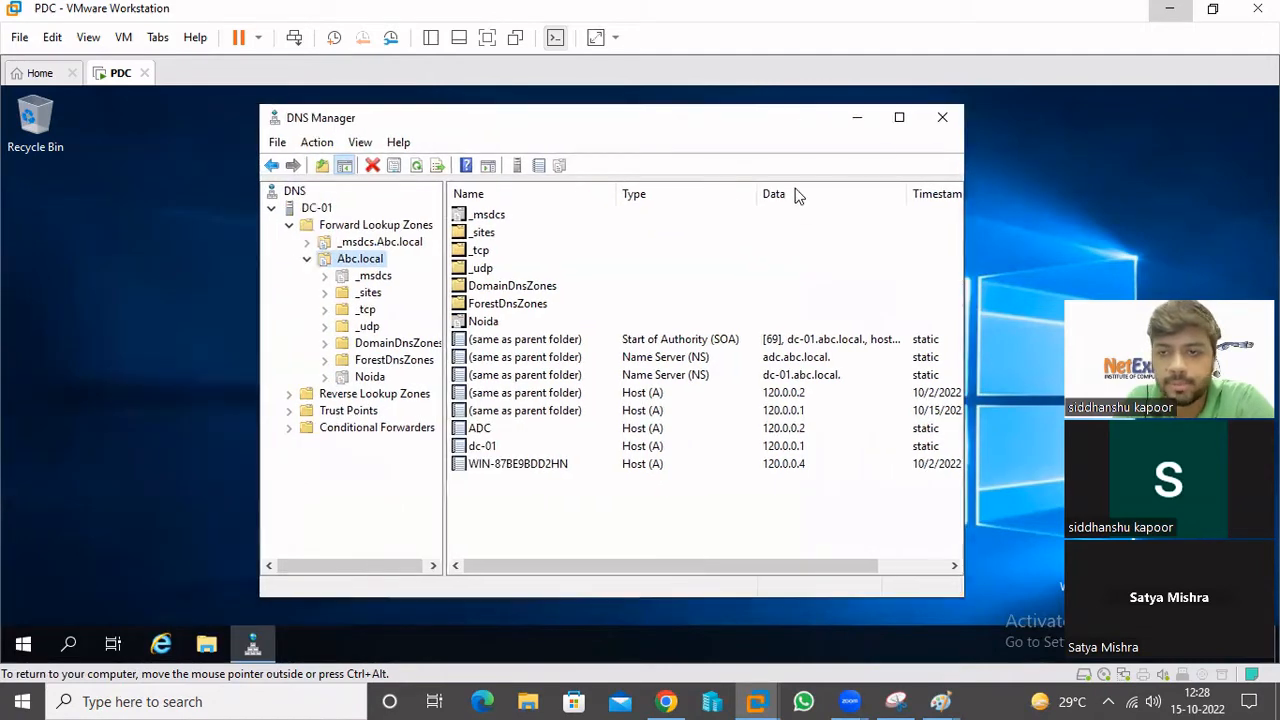
{"action": "right_click", "coordinate": [362, 259]}
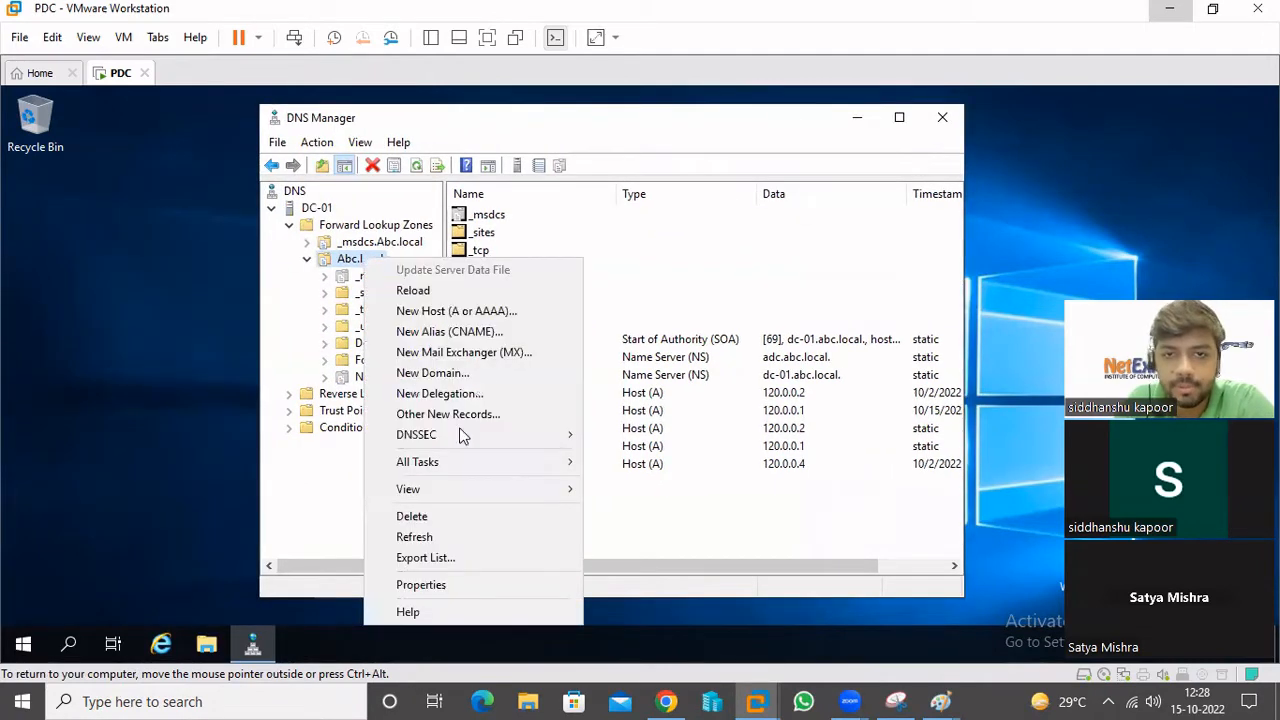
{"action": "left_click", "coordinate": [450, 585]}
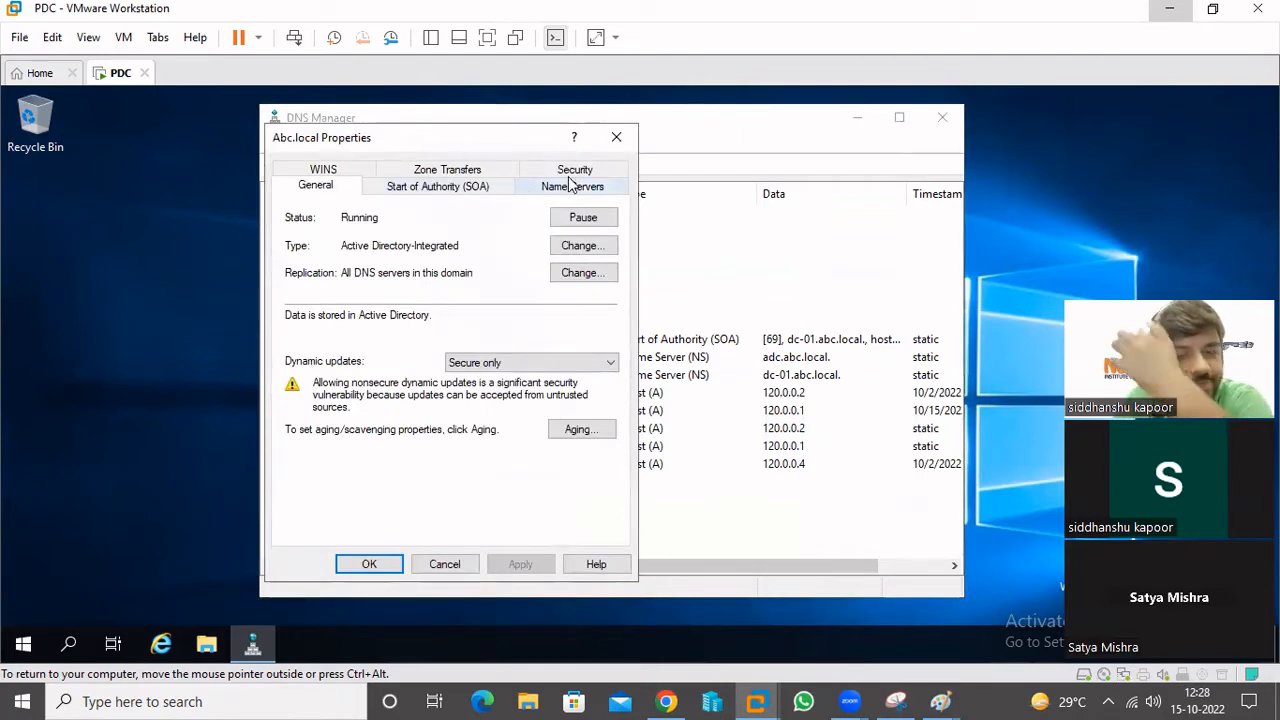
{"action": "left_click", "coordinate": [616, 137]}
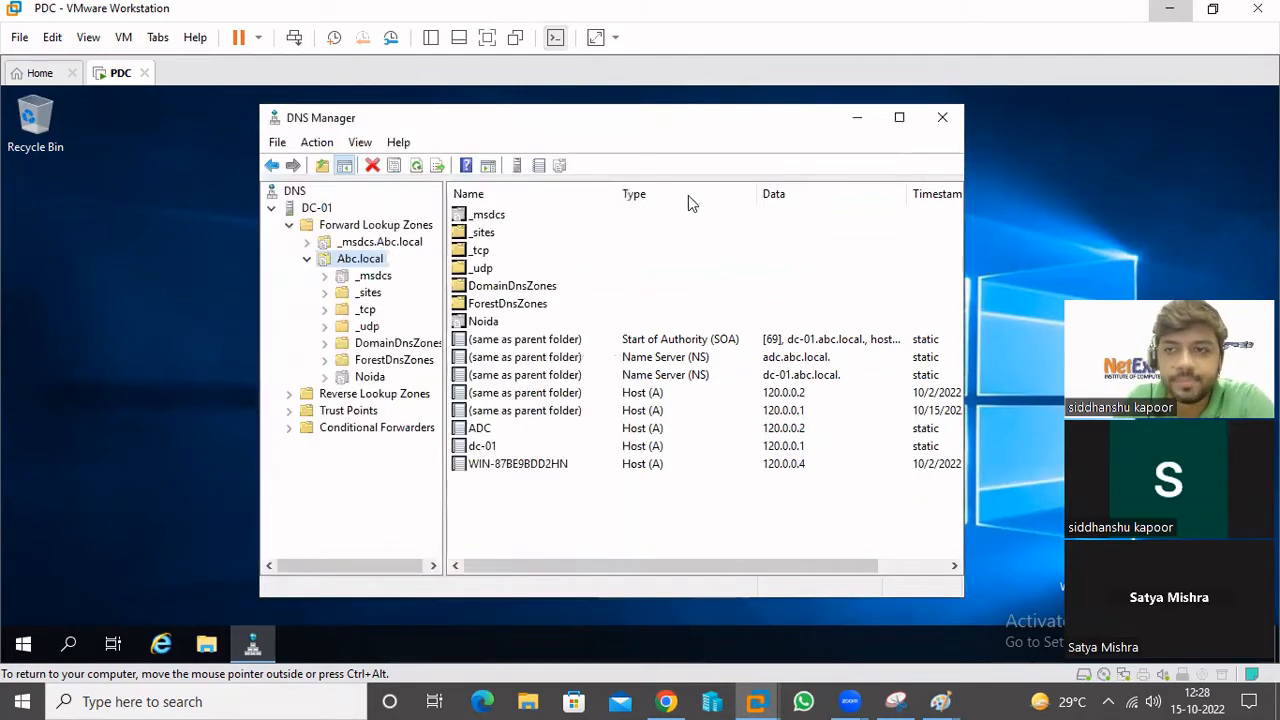
{"action": "left_click", "coordinate": [943, 118]}
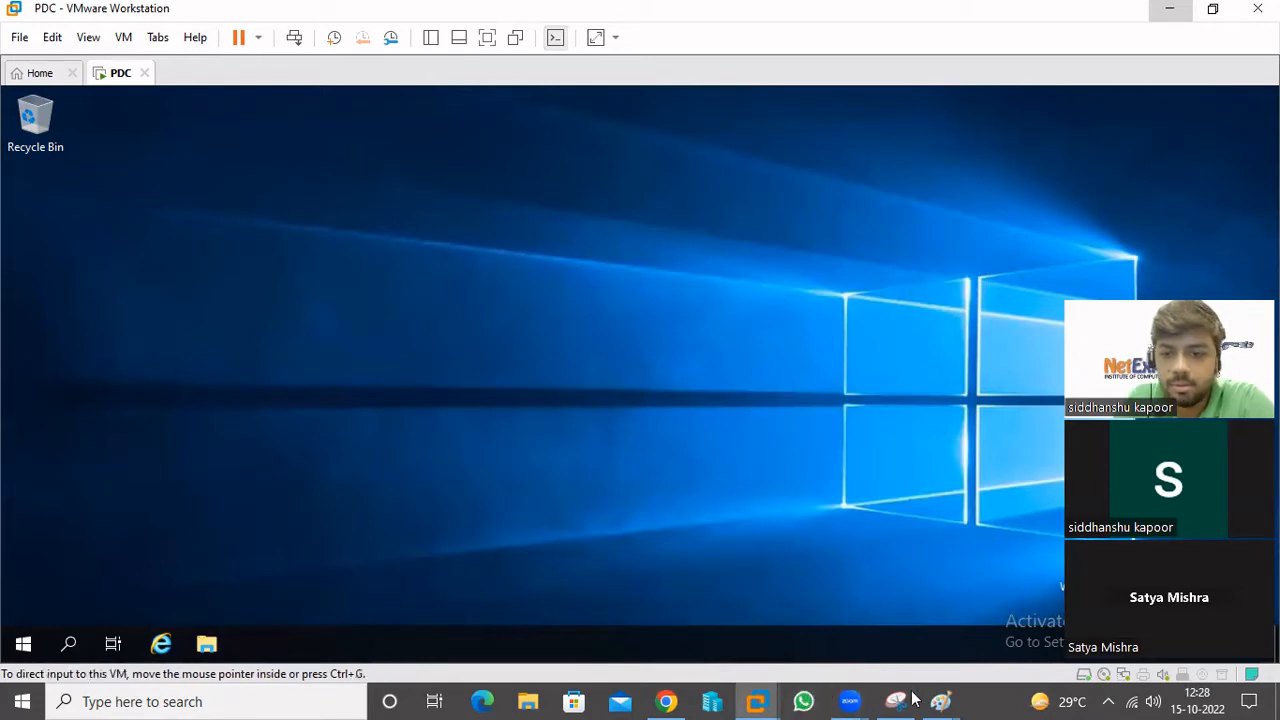
- Switch to the untitled Paint drawing and delete the PDC, L2-Switch and C-01 to C-04 network diagram
{"action": "mouse_move", "coordinate": [940, 700]}
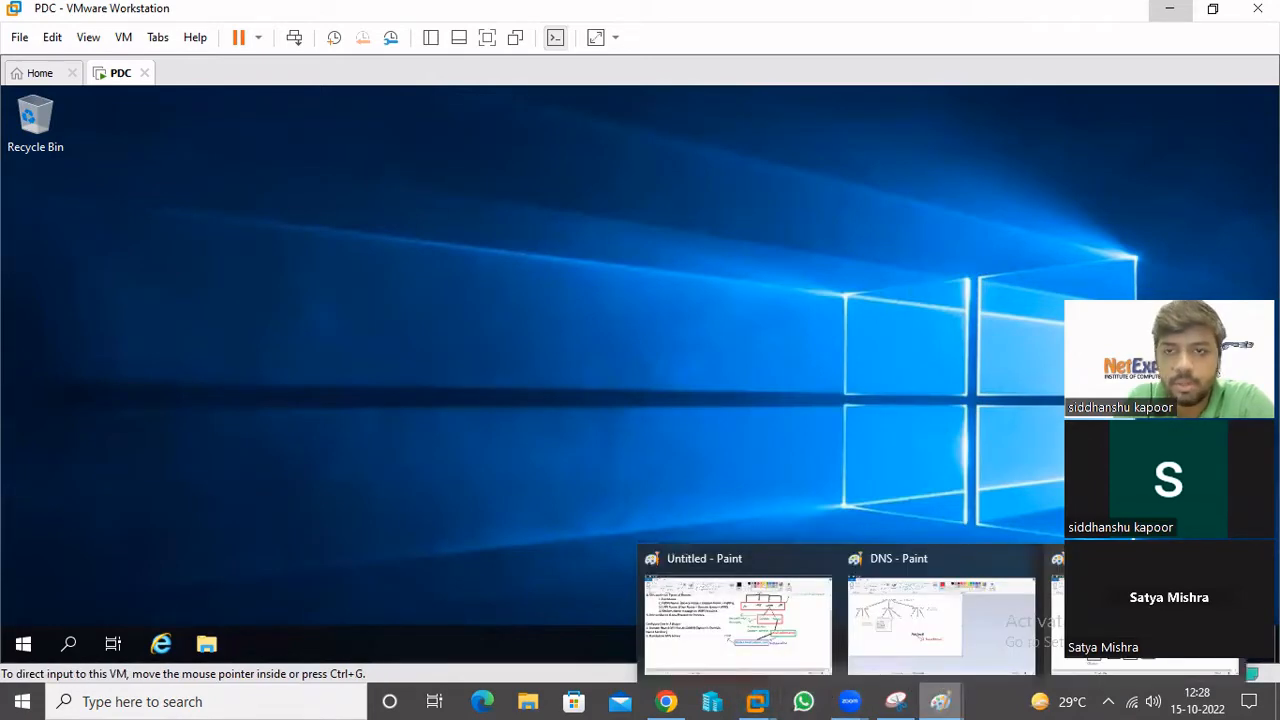
{"action": "left_click", "coordinate": [737, 620]}
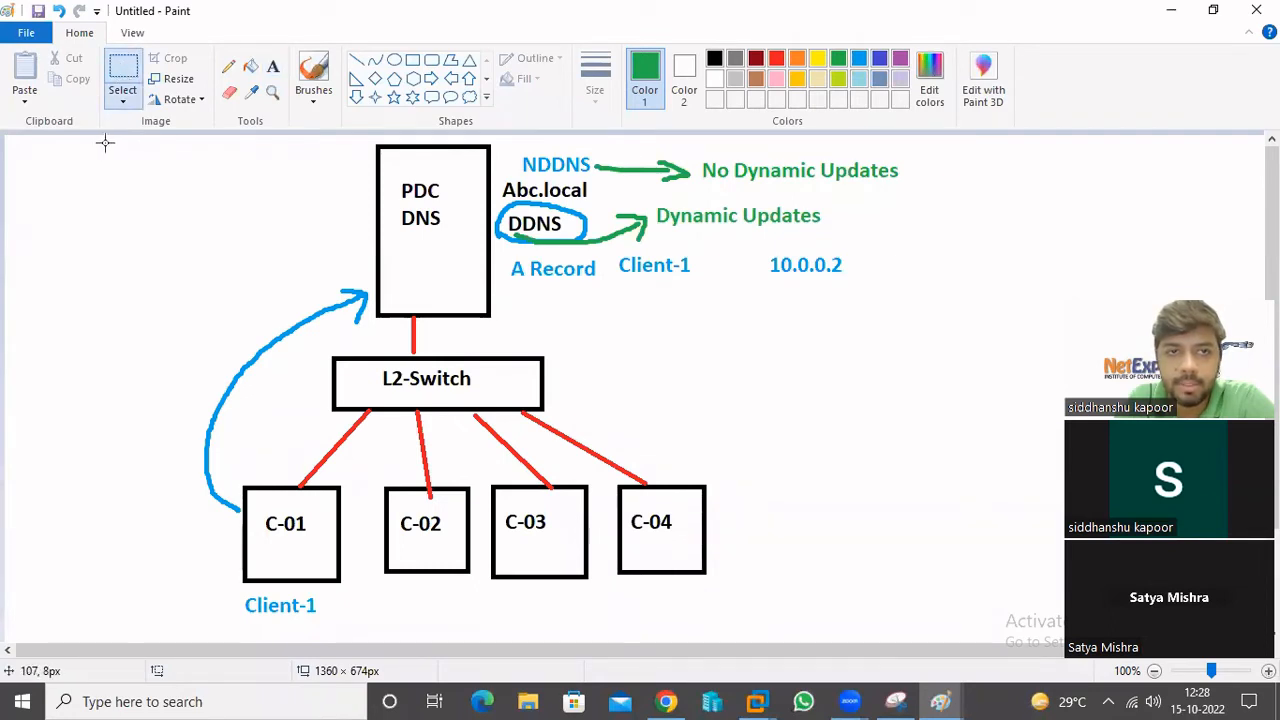
{"action": "scroll", "coordinate": [839, 302], "scroll_direction": "down", "scroll_amount": 3}
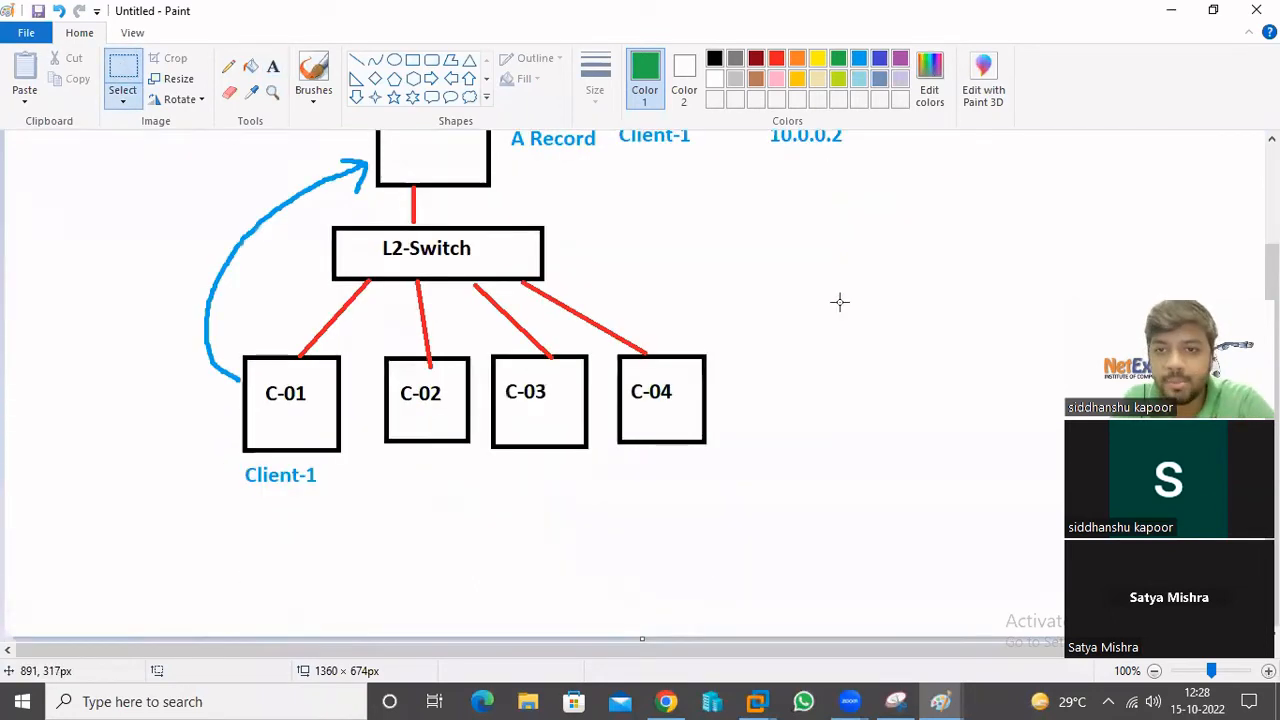
{"action": "scroll", "coordinate": [839, 302], "scroll_direction": "up", "scroll_amount": 3}
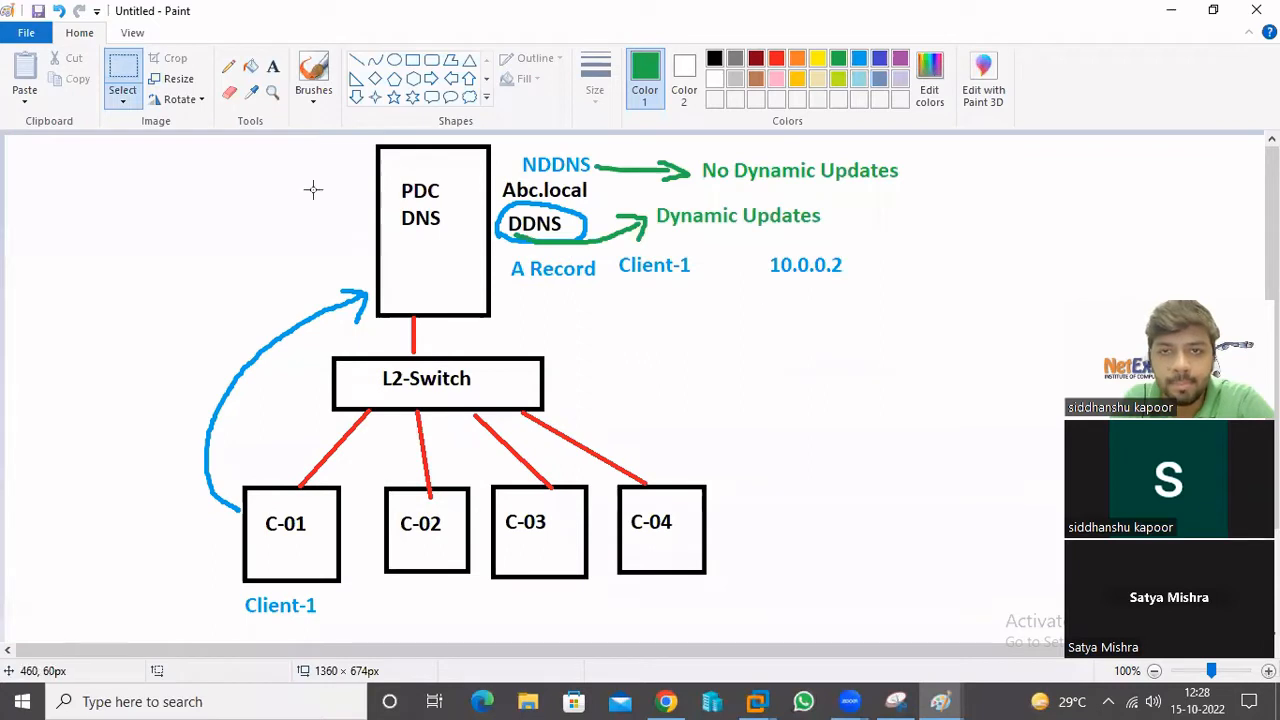
{"action": "mouse_move", "coordinate": [125, 142]}
{"action": "left_mouse_down"}
{"action": "mouse_move", "coordinate": [191, 223]}
{"action": "mouse_move", "coordinate": [711, 517]}
{"action": "mouse_move", "coordinate": [918, 555]}
{"action": "mouse_move", "coordinate": [937, 591]}
{"action": "left_mouse_up"}
{"action": "key", "text": "Delete"}
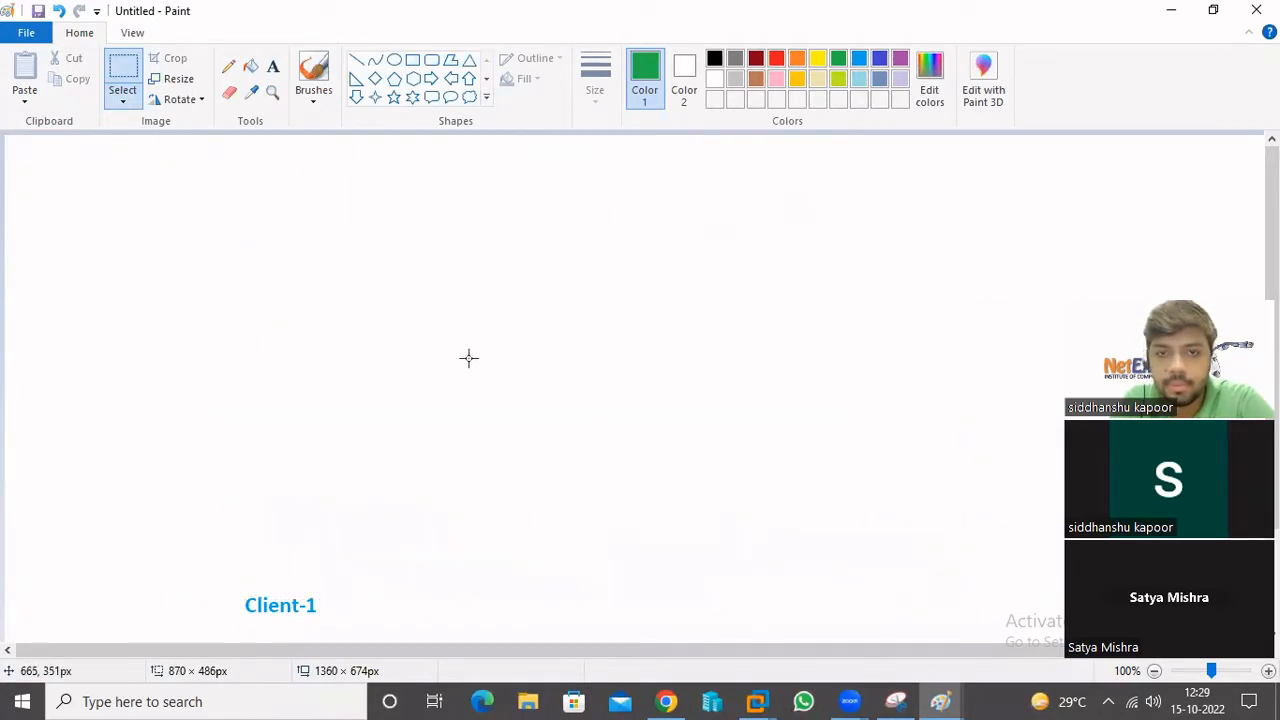
- Create a text box about 1344 px wide across the upper edge of the canvas
{"action": "left_click", "coordinate": [273, 66]}
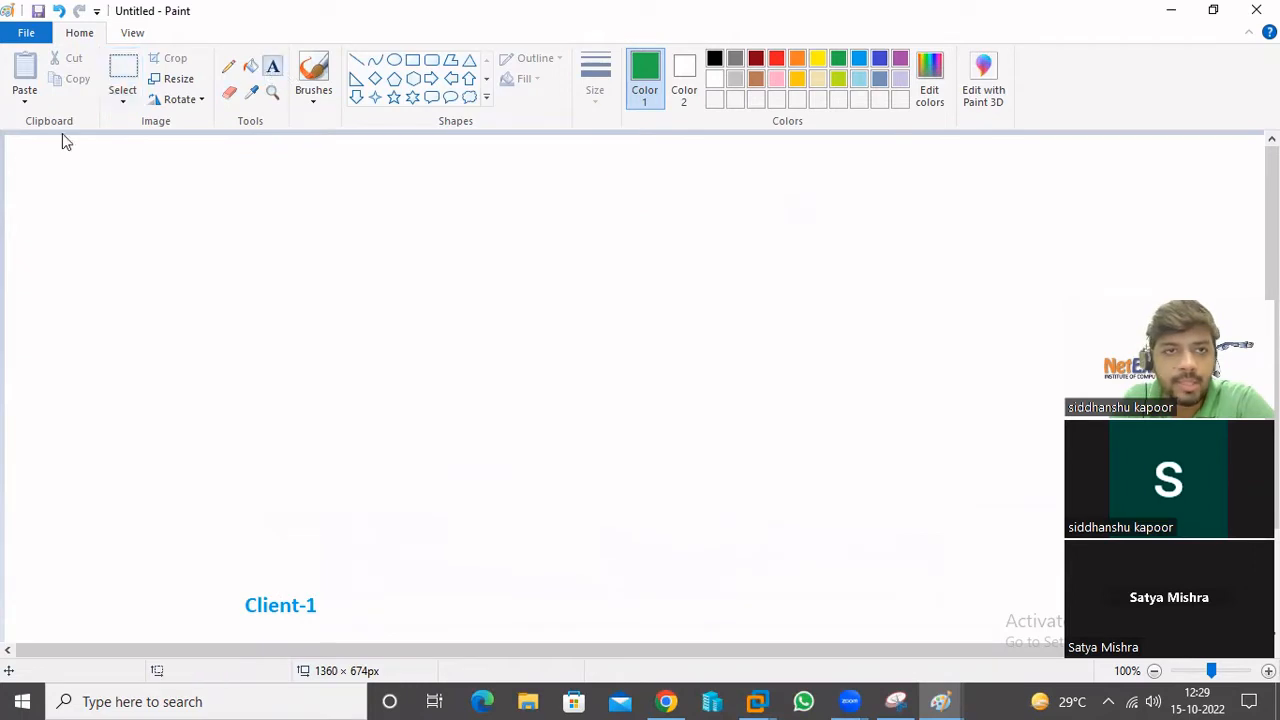
{"action": "left_click", "coordinate": [8, 145]}
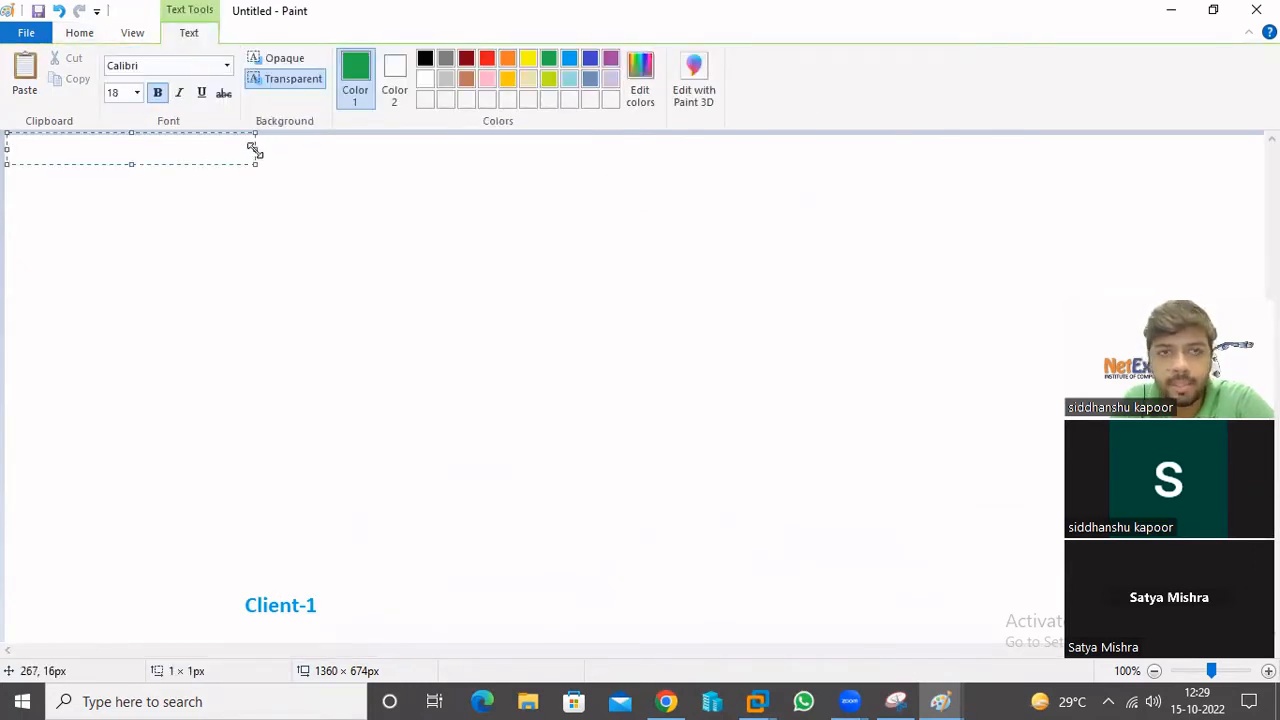
{"action": "left_click_drag", "start_coordinate": [255, 150], "coordinate": [1209, 143]}
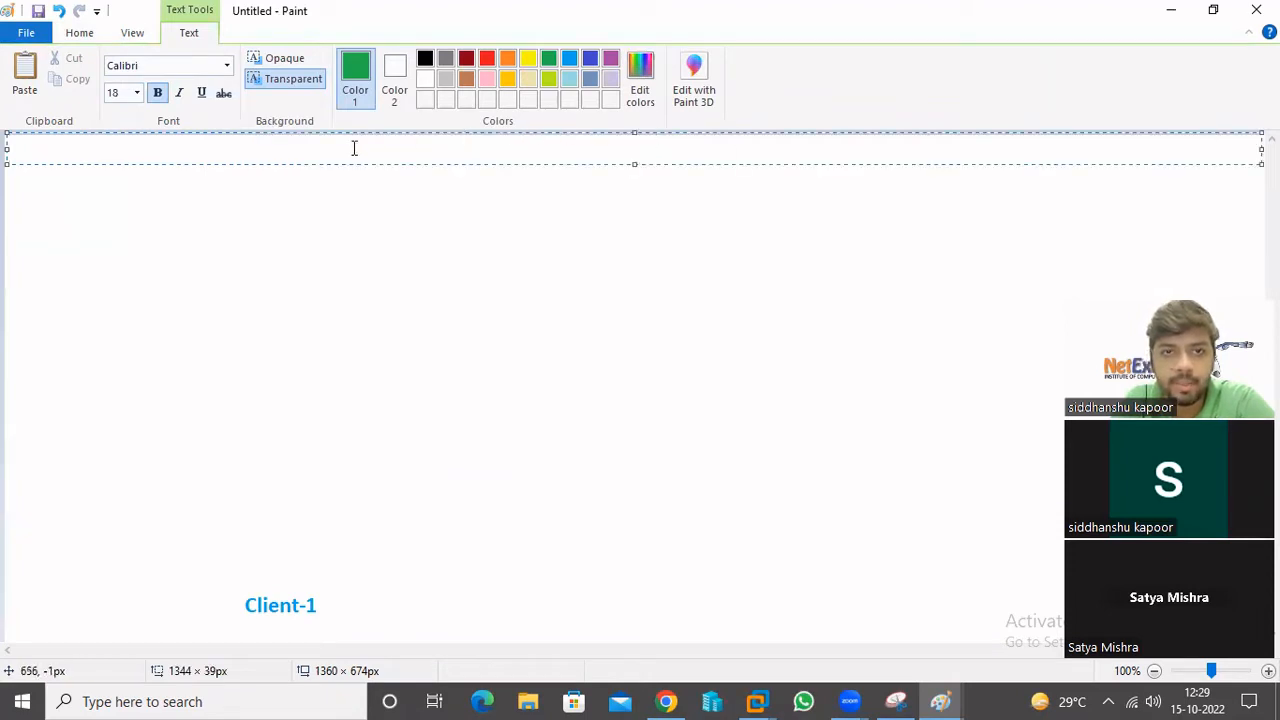
{"action": "type", "text": "Dns"}
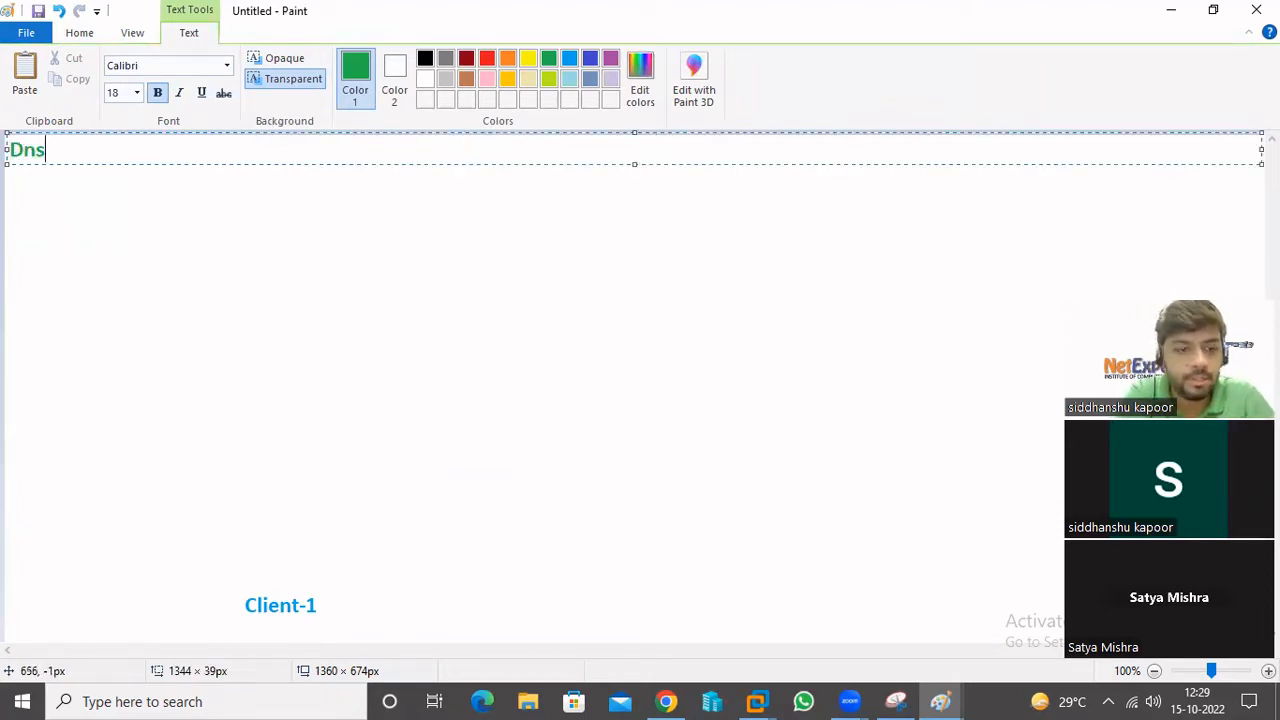
{"action": "key", "text": "BackSpace"}
{"action": "key", "text": "BackSpace"}
{"action": "key", "text": "BackSpace"}
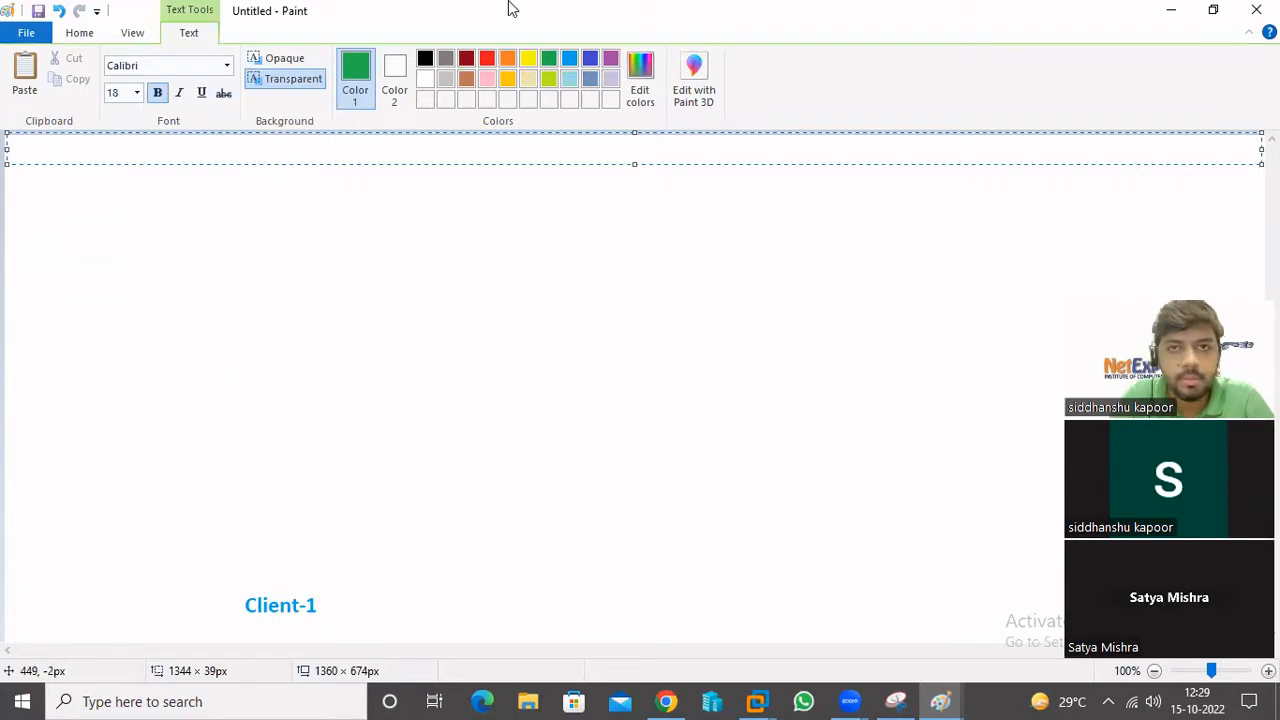
- Set the text color to black and enter the heading "DNS Records:-" in the text box
{"action": "left_click", "coordinate": [426, 59]}
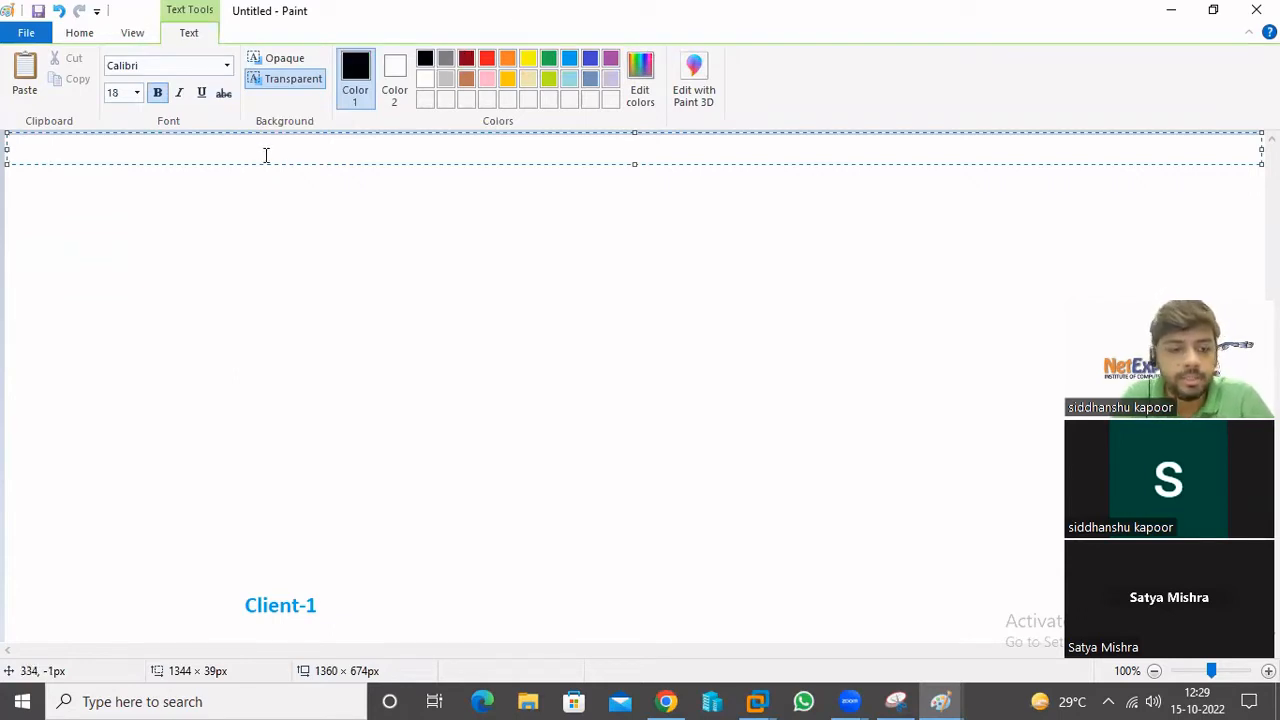
{"action": "type", "text": "DNS "}
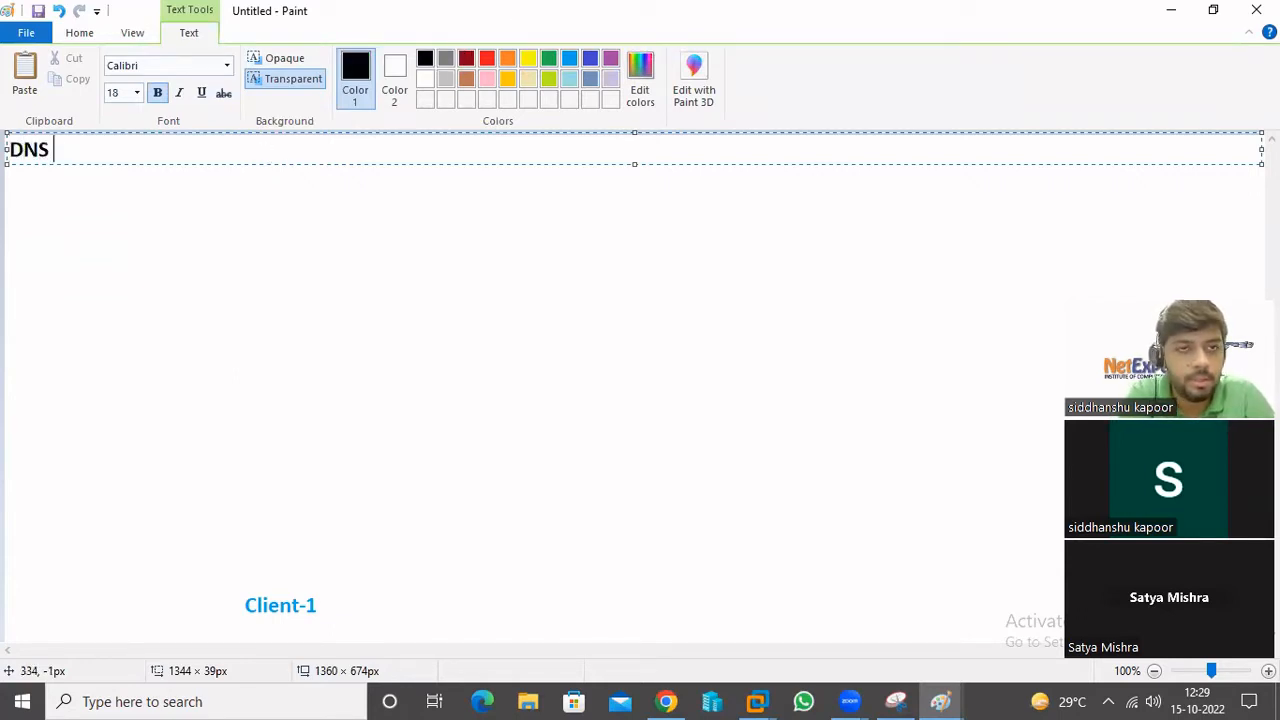
{"action": "type", "text": "Records:-"}
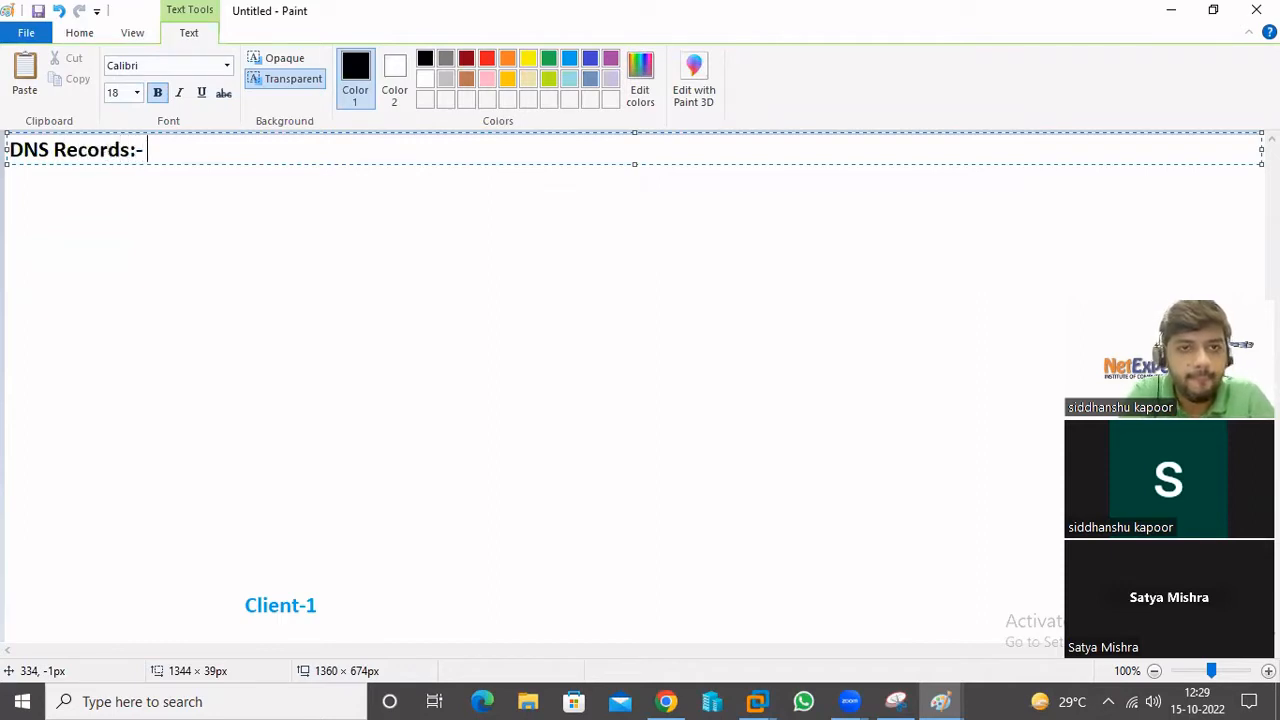
- Add the first list item "1. A Record" on a new line below the DNS Records heading
{"action": "key", "text": "Return"}
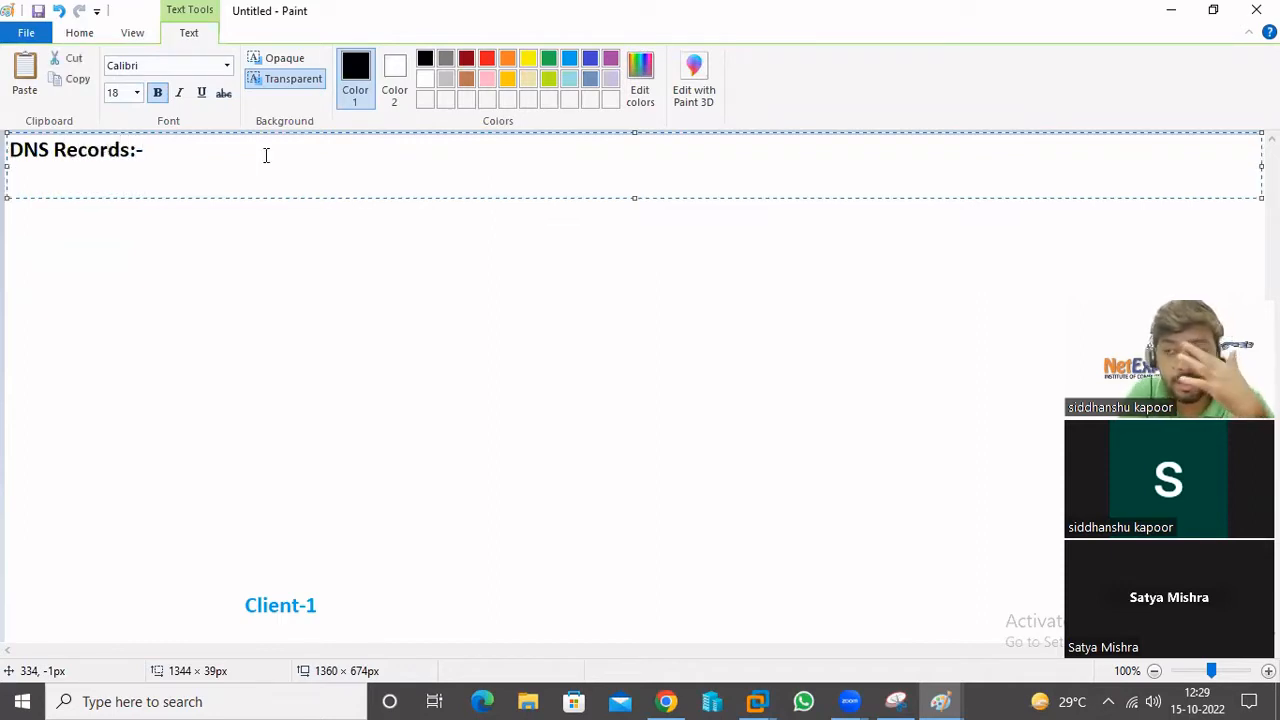
{"action": "type", "text": "1. "}
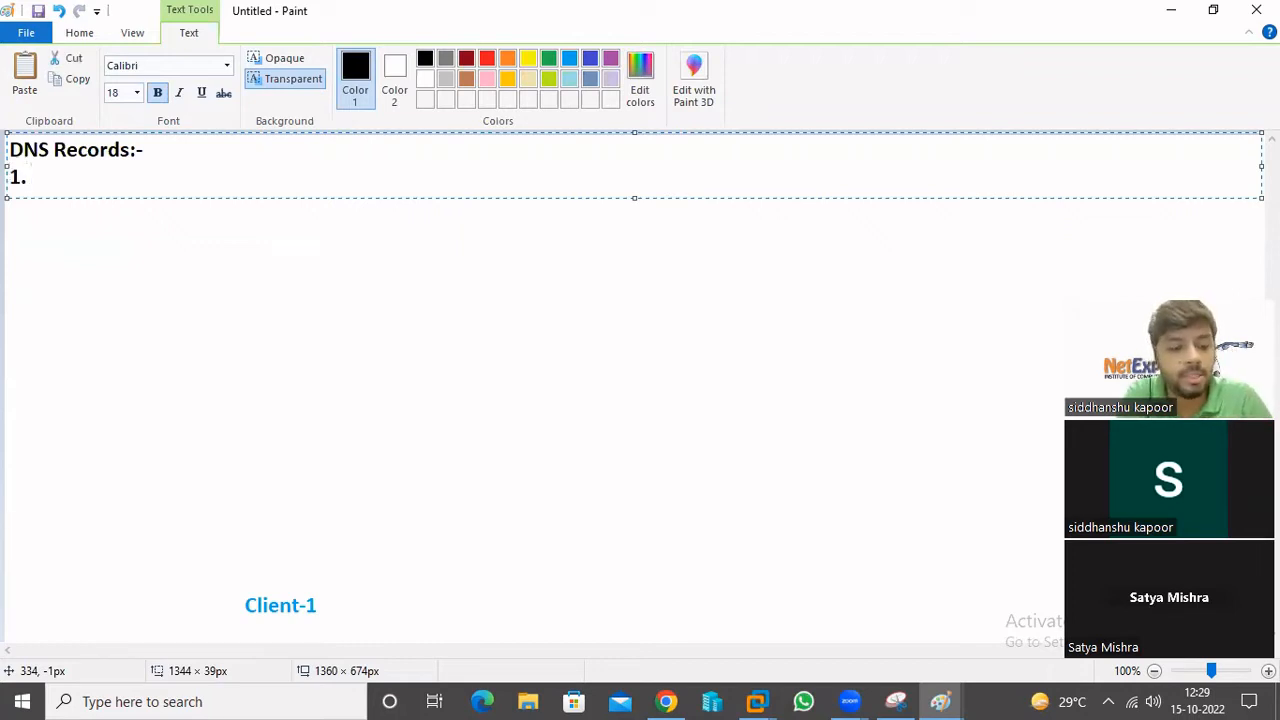
{"action": "type", "text": "A R"}
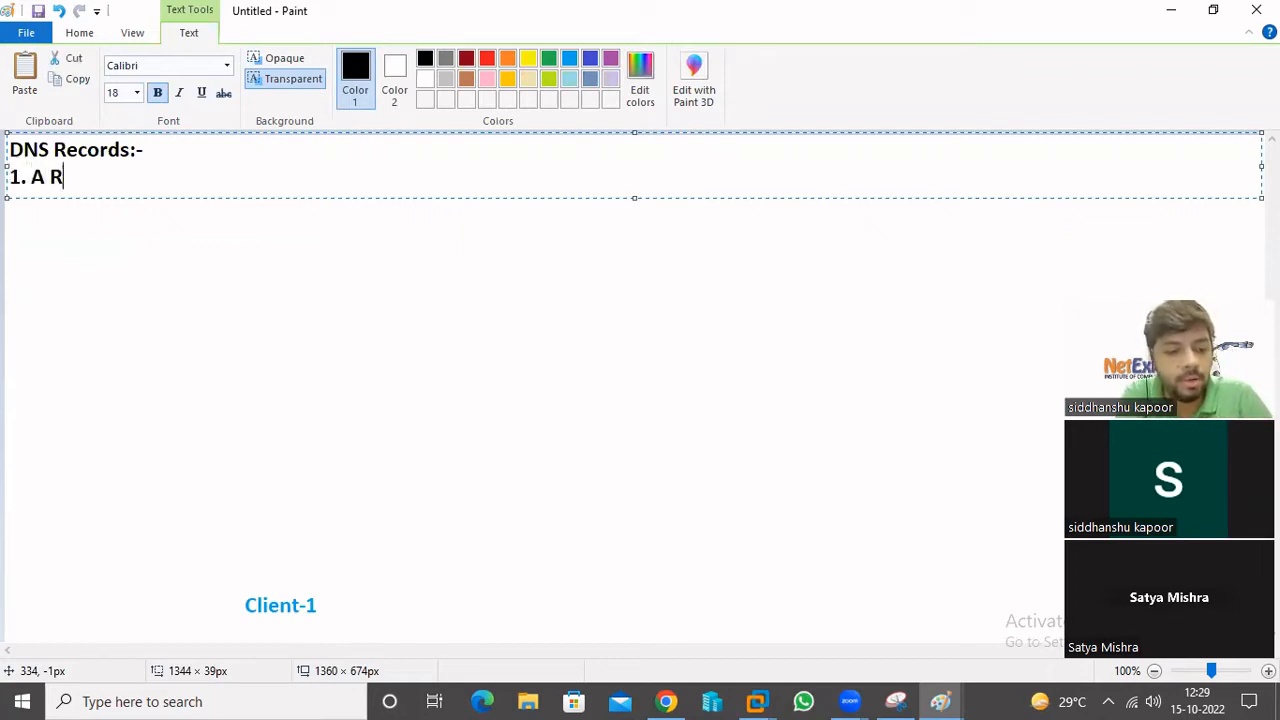
{"action": "type", "text": "ecord"}
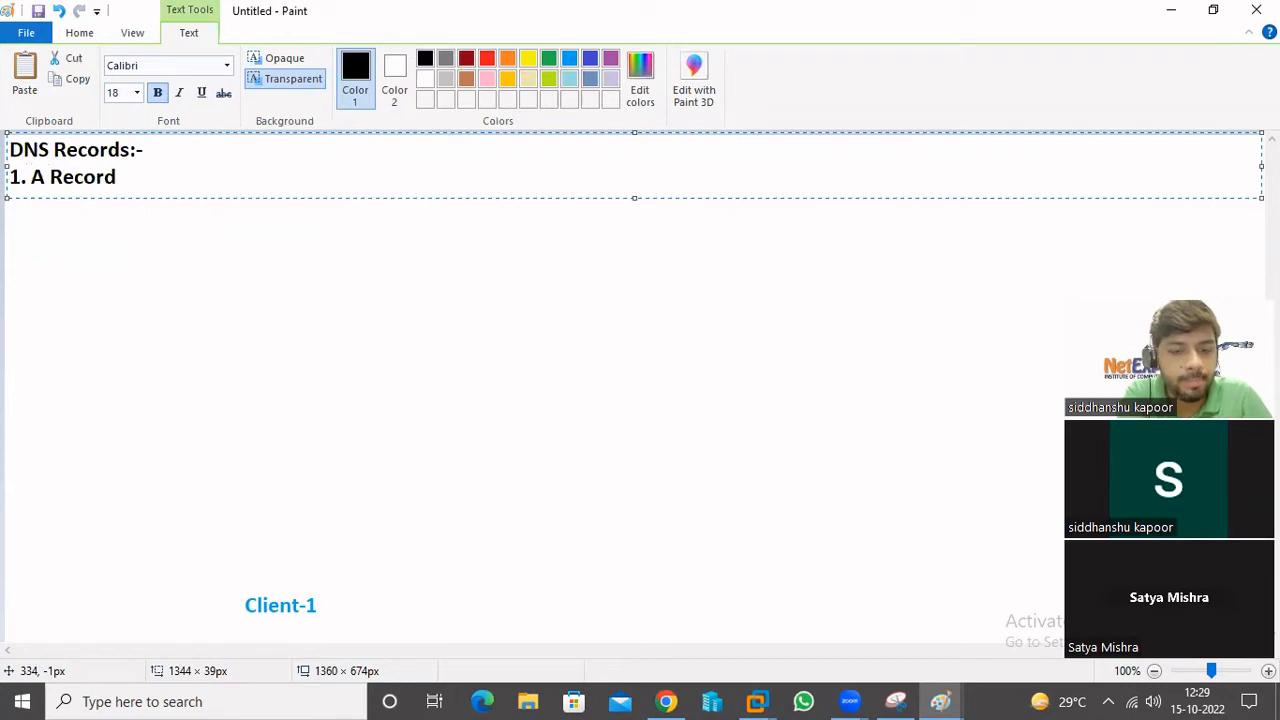
- End the A Record item with a period and add "2. PTR Record." on a new line
{"action": "type", "text": "."}
{"action": "key", "text": "Return"}
{"action": "type", "text": "2. "}
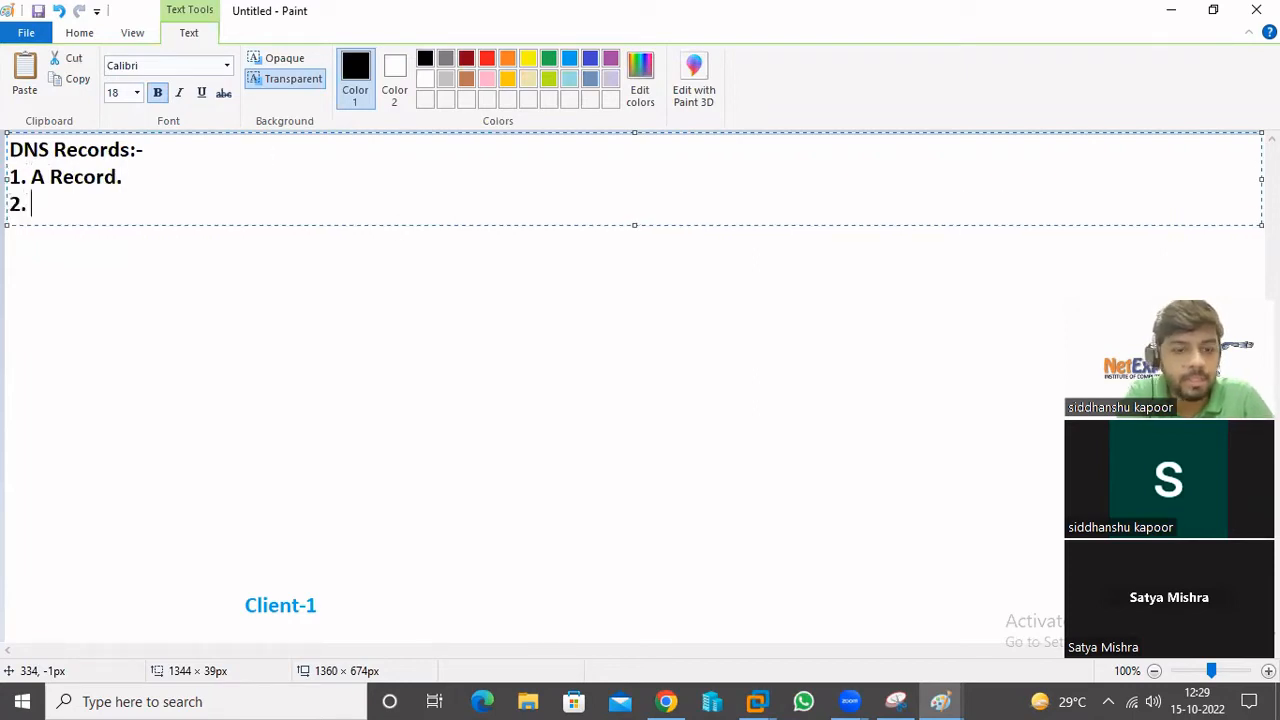
{"action": "type", "text": "PTR "}
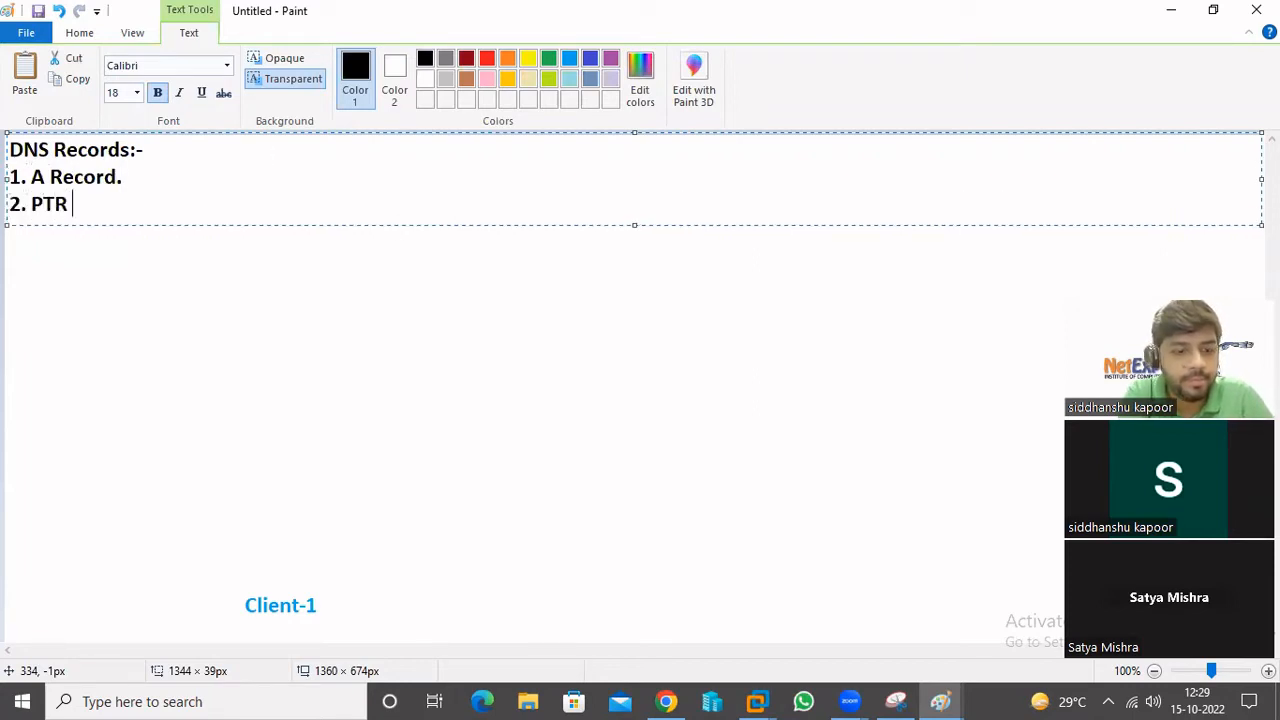
{"action": "type", "text": "Record"}
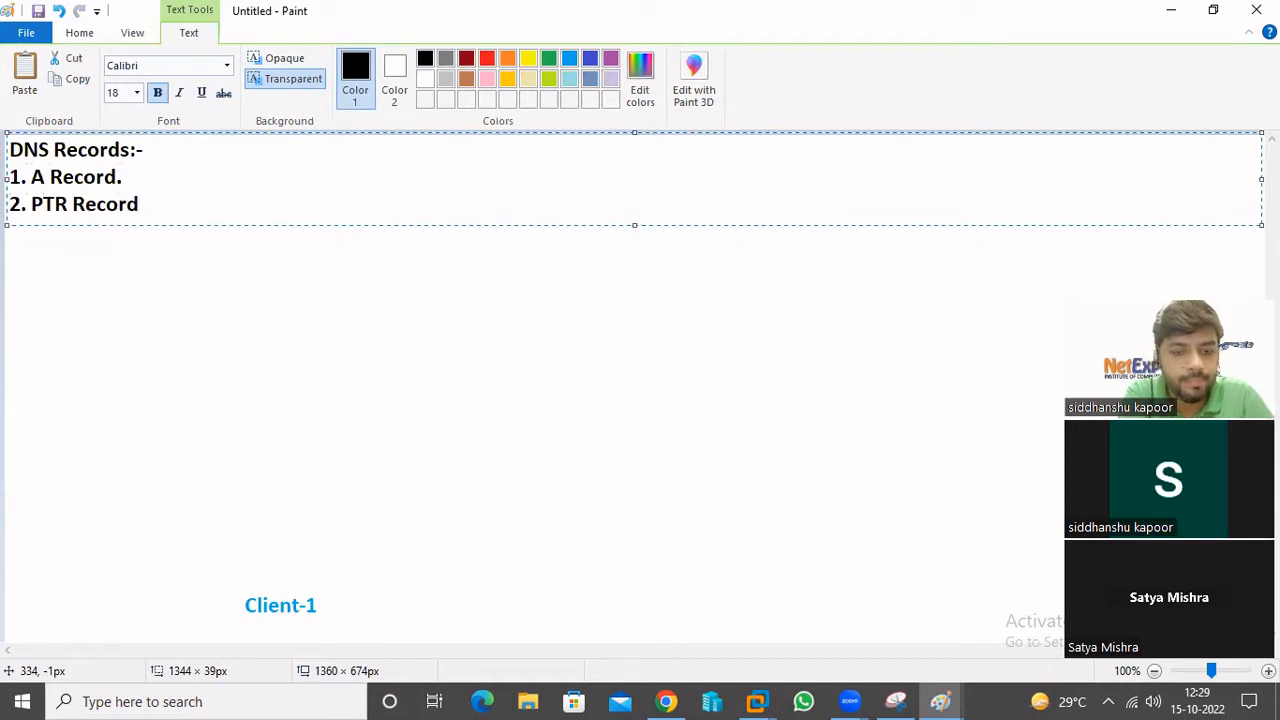
{"action": "type", "text": "."}
- Add the third list item "3. Mx Record." on a new line
{"action": "key", "text": "Return"}
{"action": "type", "text": "3. "}
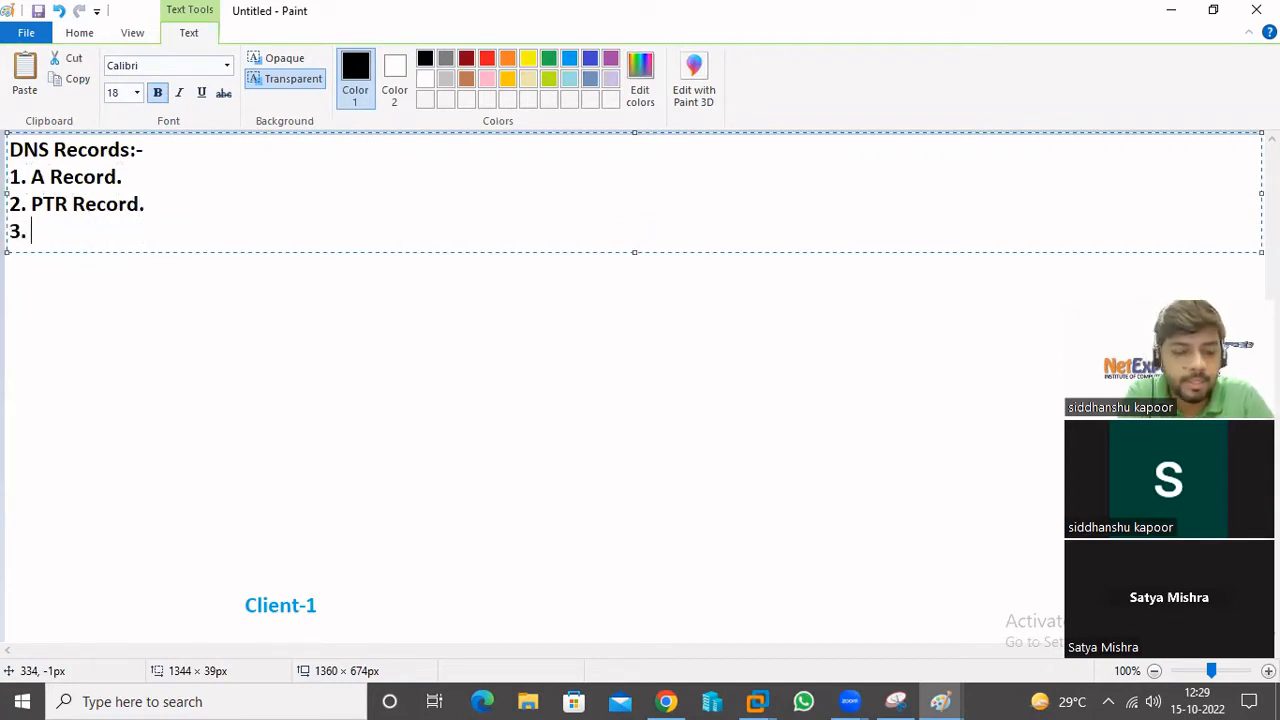
{"action": "type", "text": "Mx "}
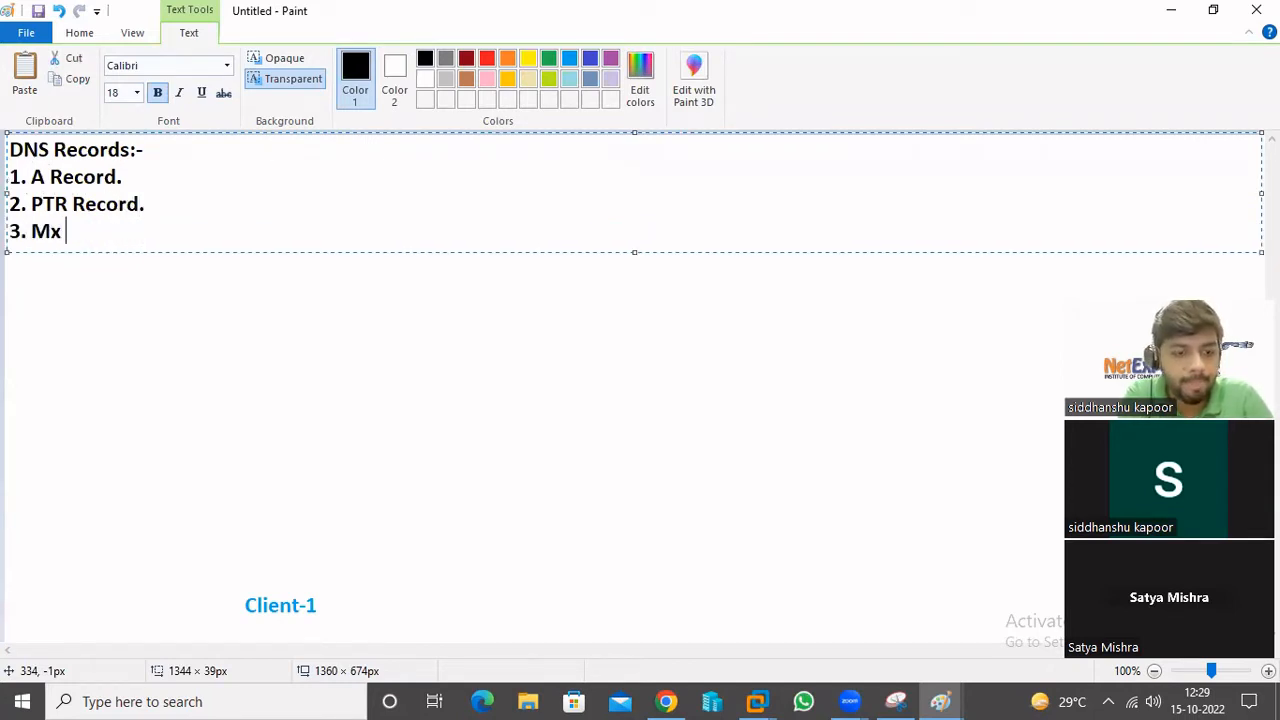
{"action": "type", "text": "Record."}
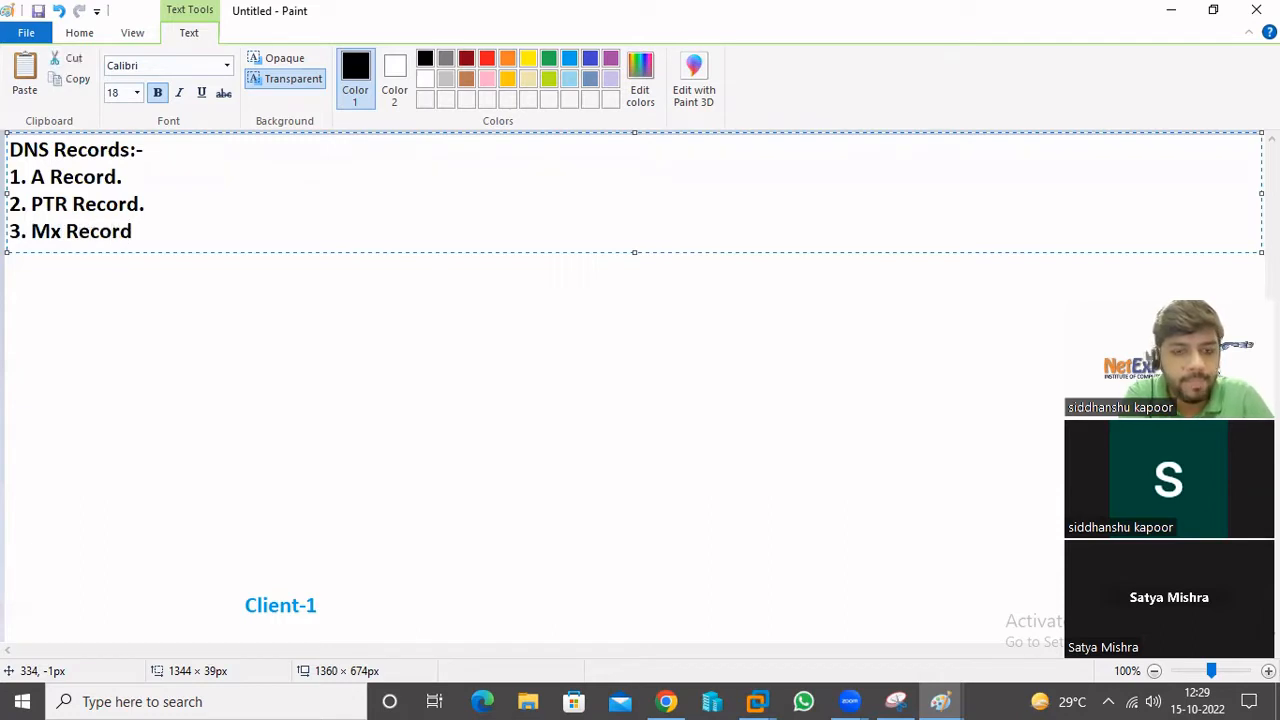
- Add the fourth list item "4. CNAME Record." below the Mx Record line
{"action": "key", "text": "Return"}
{"action": "type", "text": "4. "}
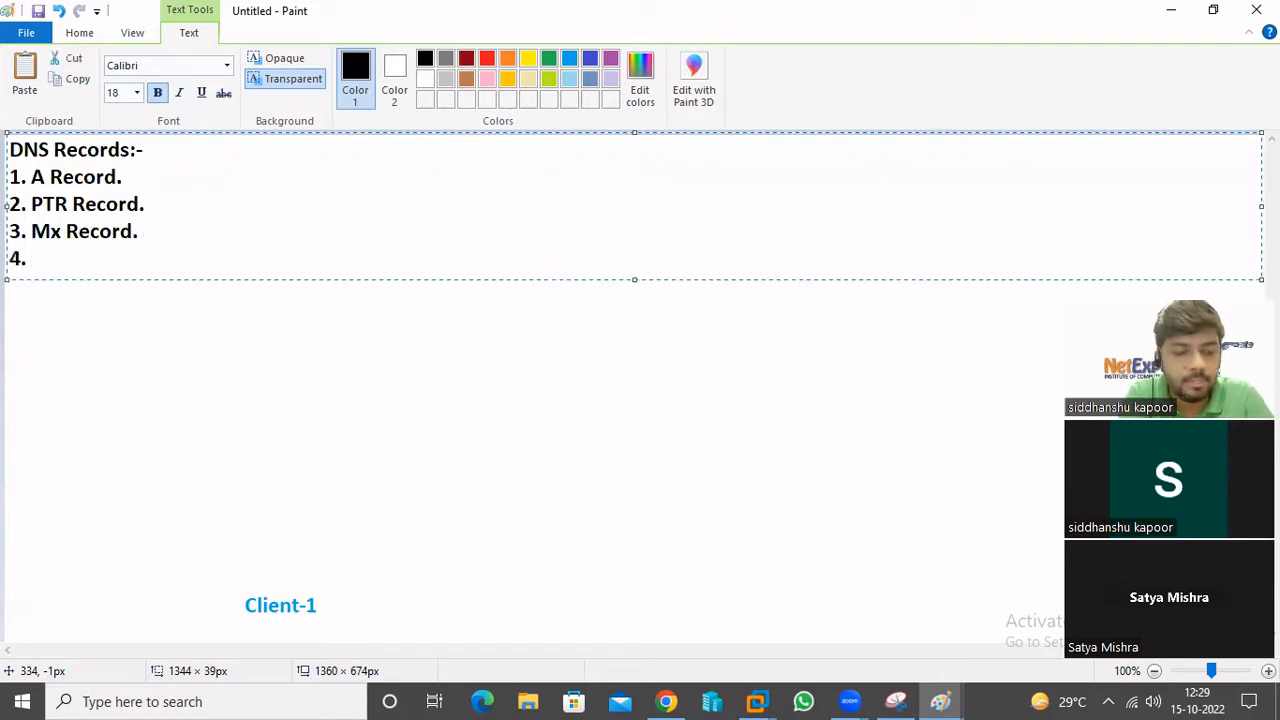
{"action": "type", "text": "CNM"}
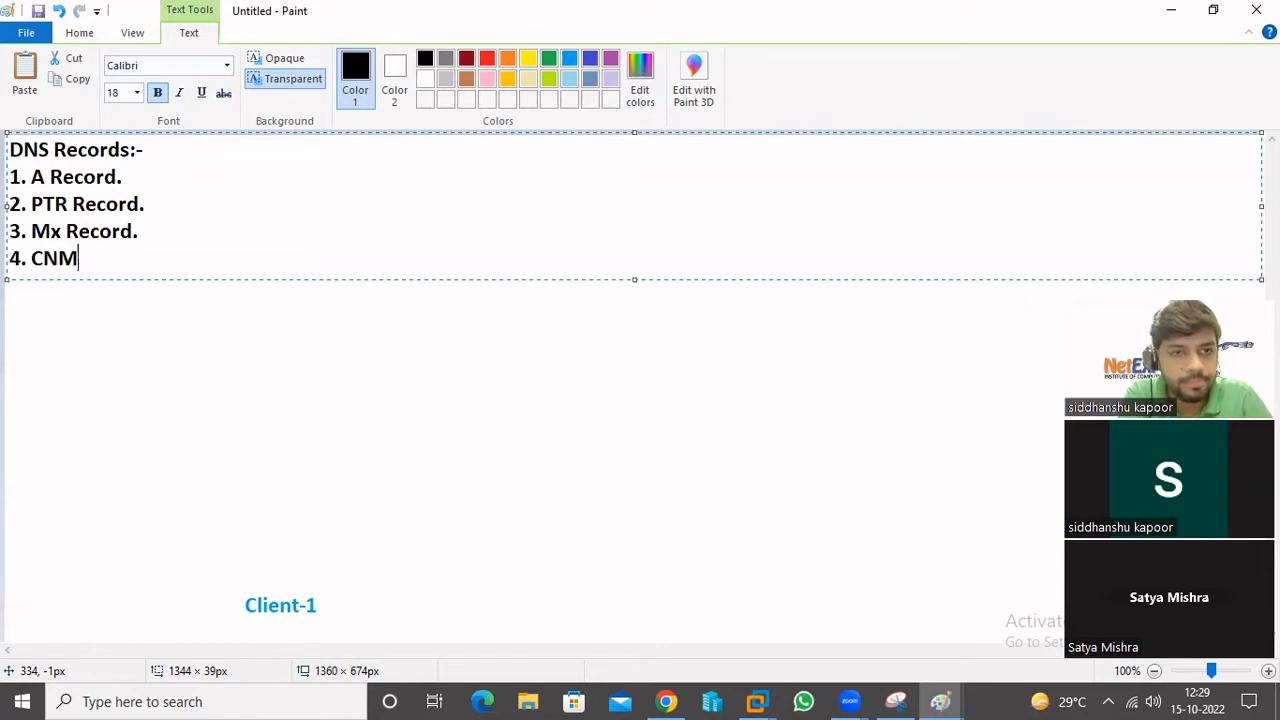
{"action": "key", "text": "BackSpace"}
{"action": "type", "text": "AM"}
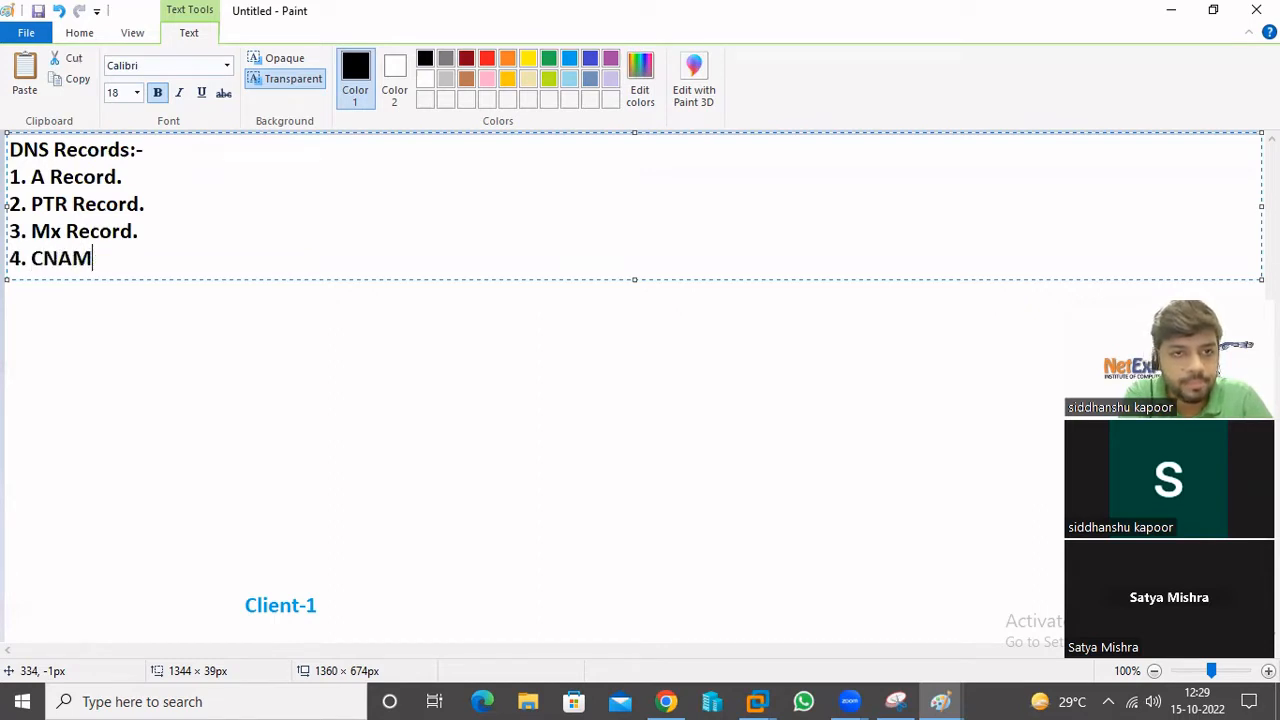
{"action": "type", "text": "E Recor"}
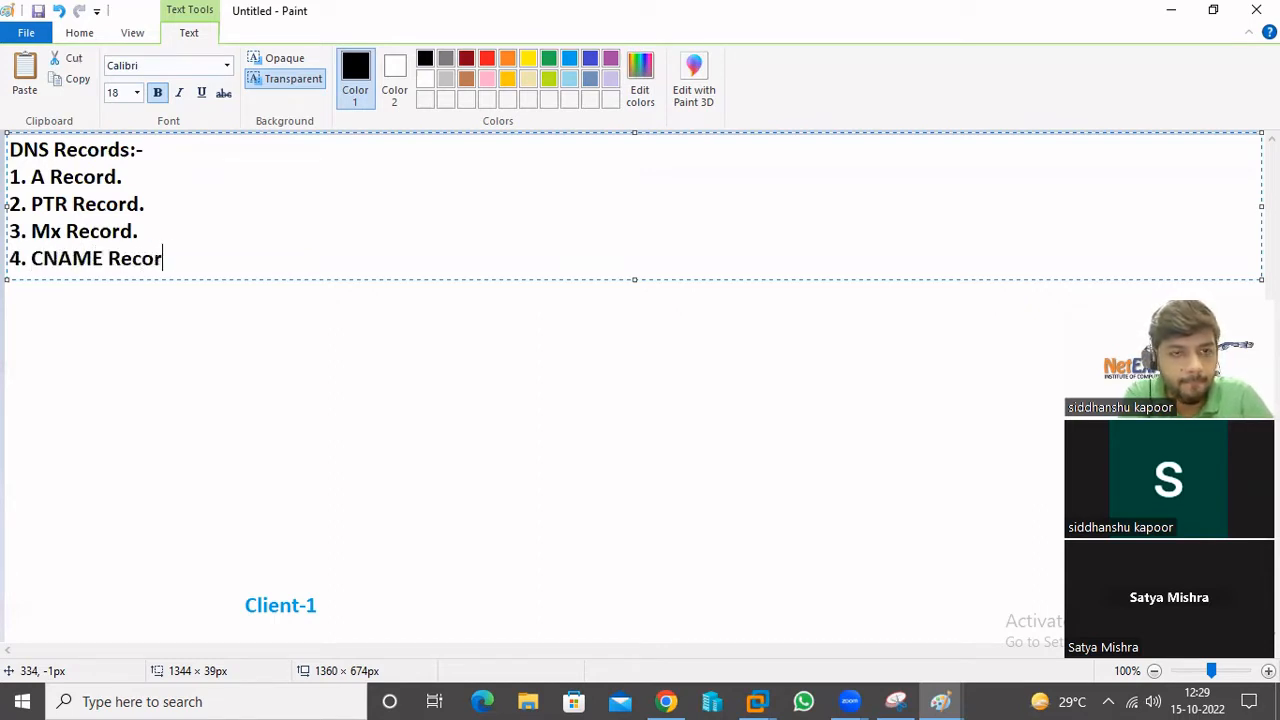
{"action": "type", "text": "d."}
- Add the fifth list item "5. Srv Record." below the CNAME Record line
{"action": "key", "text": "Return"}
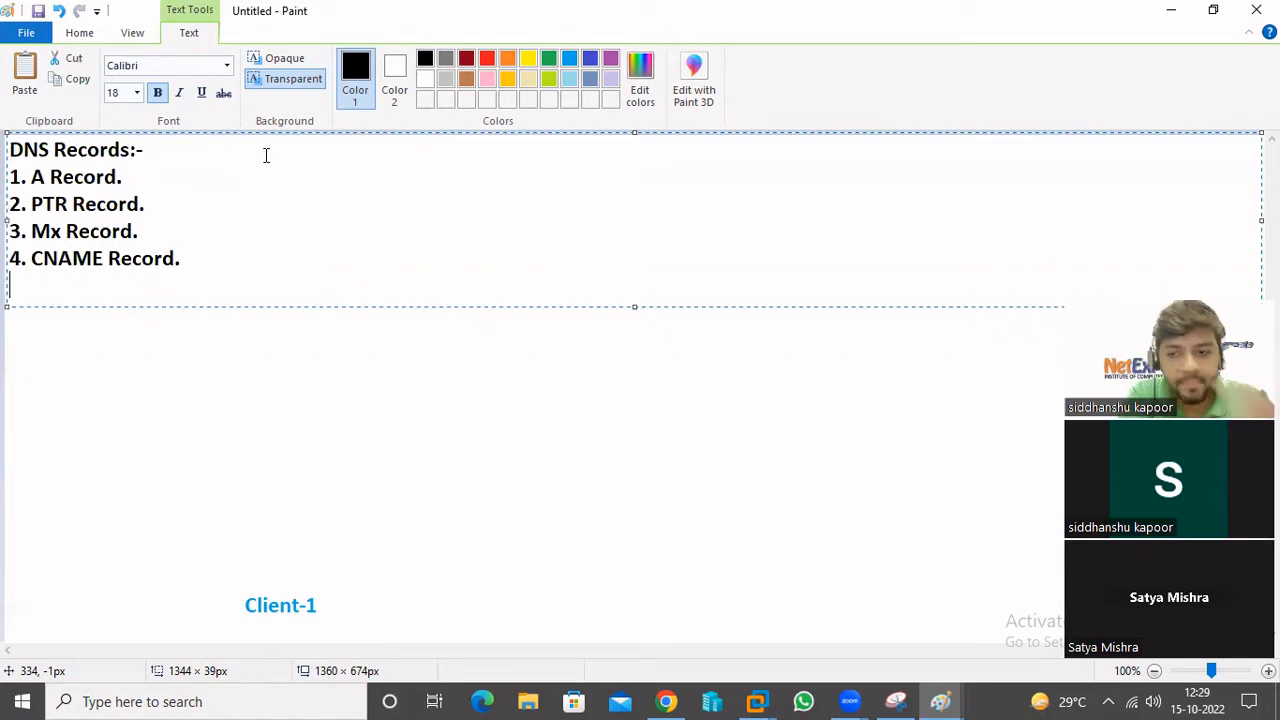
{"action": "type", "text": "5. "}
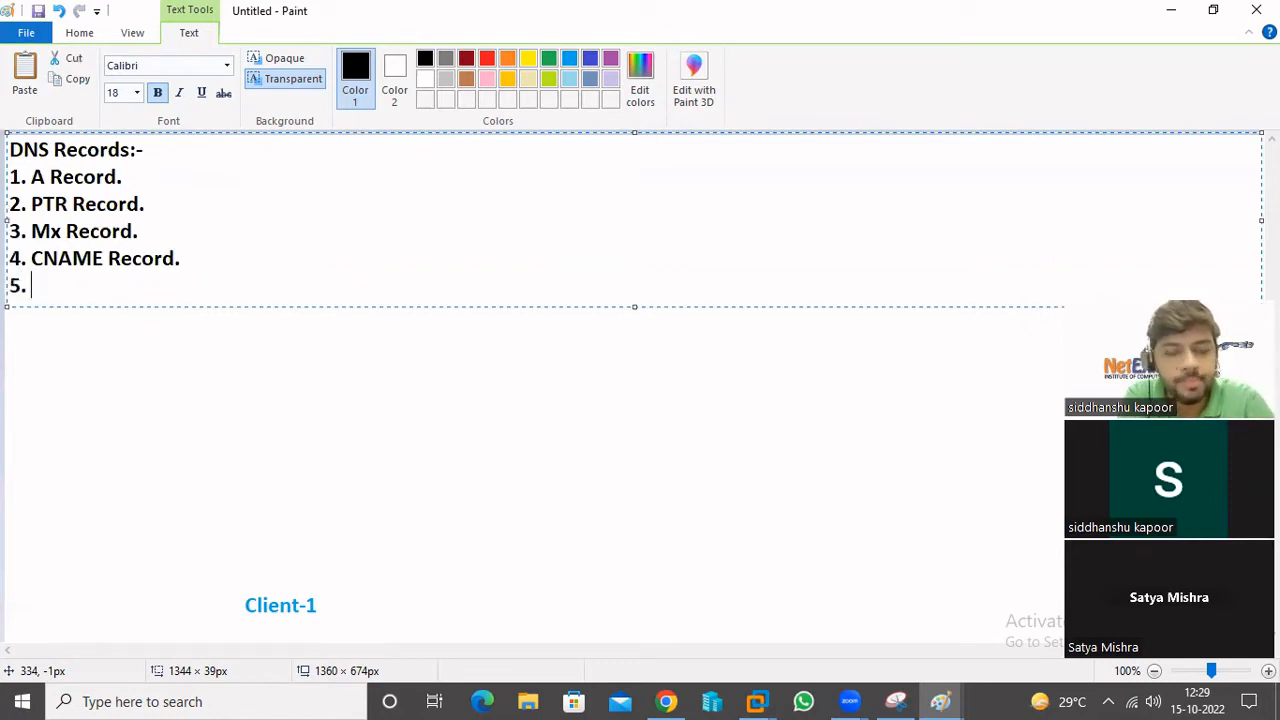
{"action": "type", "text": "Svr"}
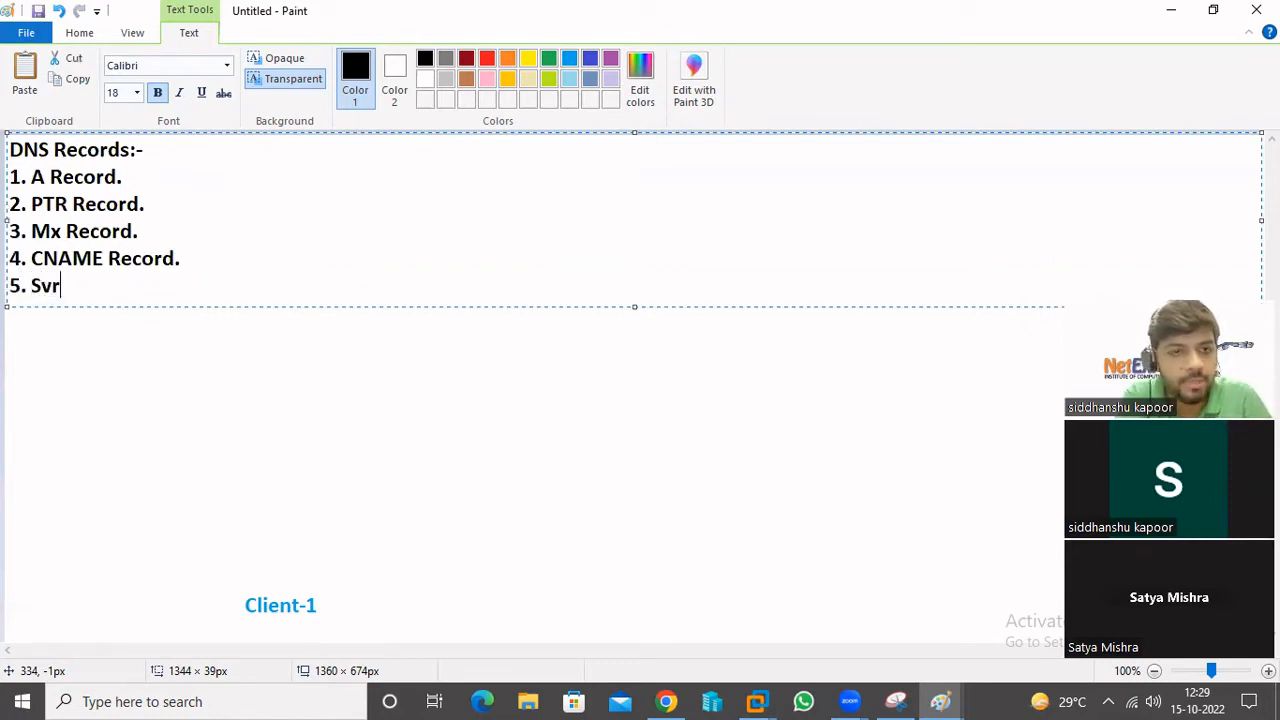
{"action": "key", "text": "BackSpace"}
{"action": "key", "text": "BackSpace"}
{"action": "type", "text": "rv "}
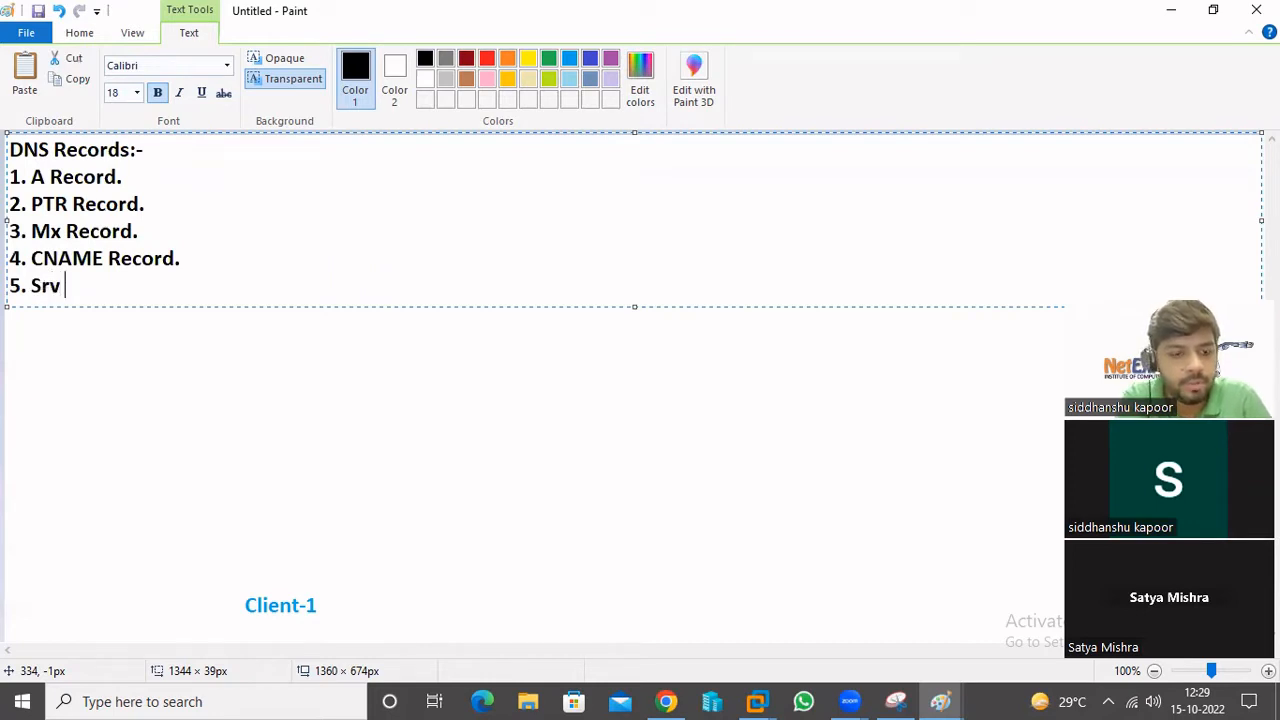
{"action": "type", "text": "Recro"}
{"action": "key", "text": "BackSpace"}
{"action": "key", "text": "BackSpace"}
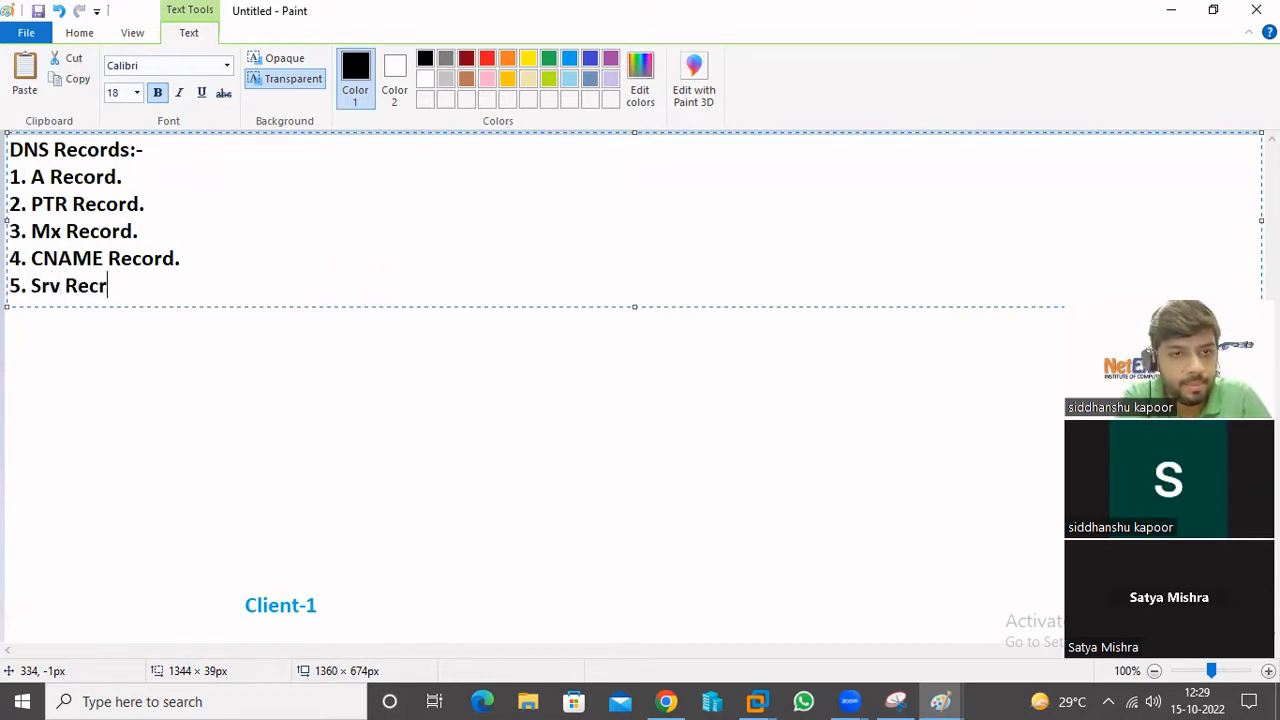
{"action": "type", "text": "ord."}
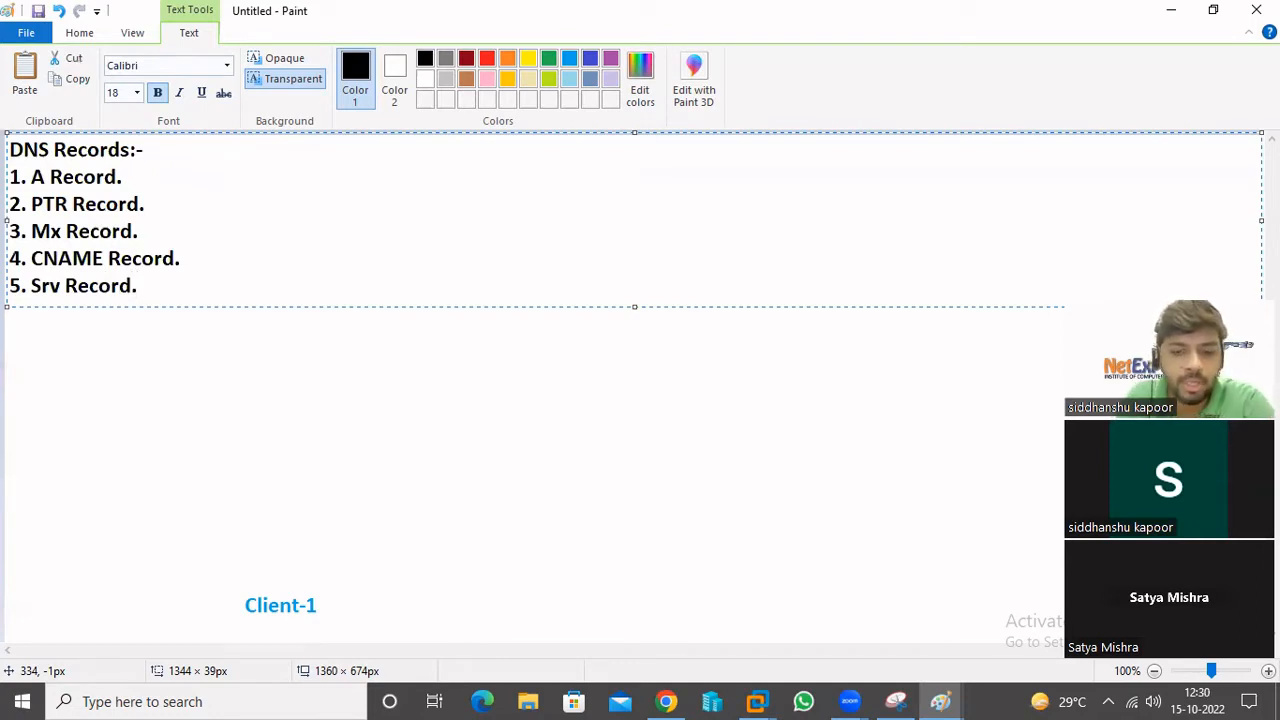
- Add the sixth list item "6. TXT Record." below the Srv Record line
{"action": "key", "text": "Return"}
{"action": "type", "text": "6. "}
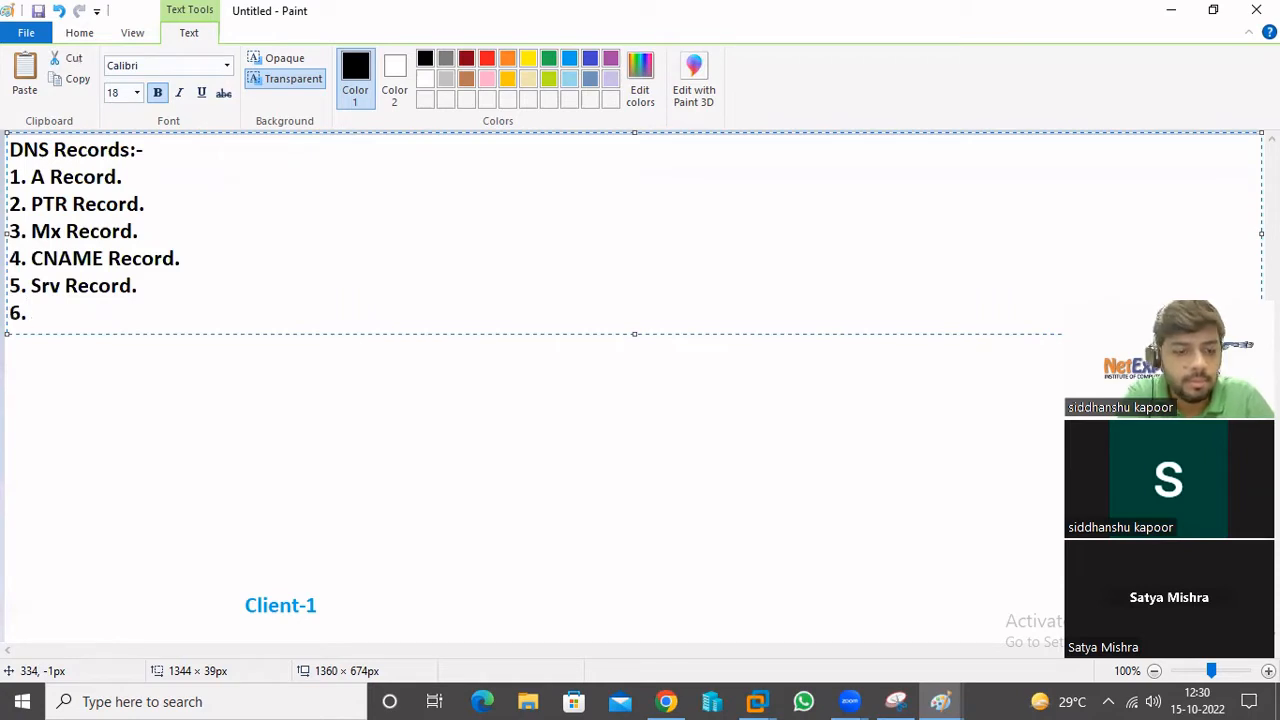
{"action": "type", "text": "TXT R"}
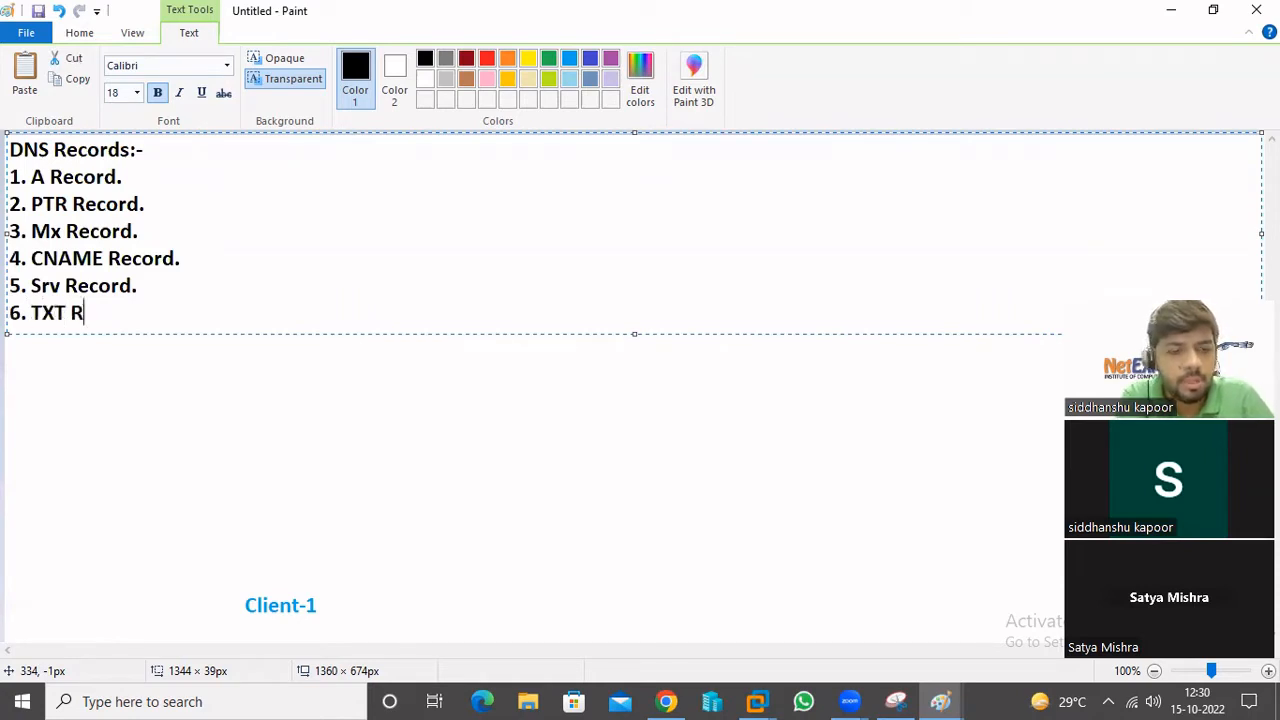
{"action": "type", "text": "ecord"}
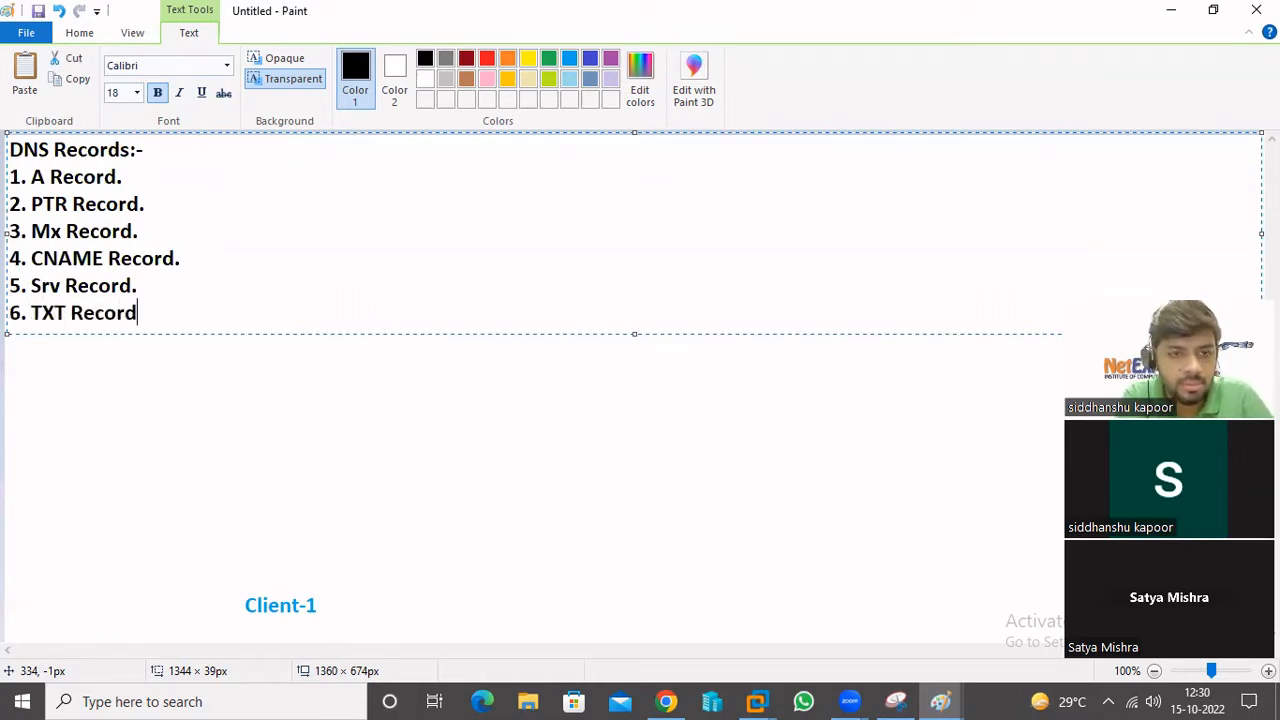
{"action": "type", "text": "."}
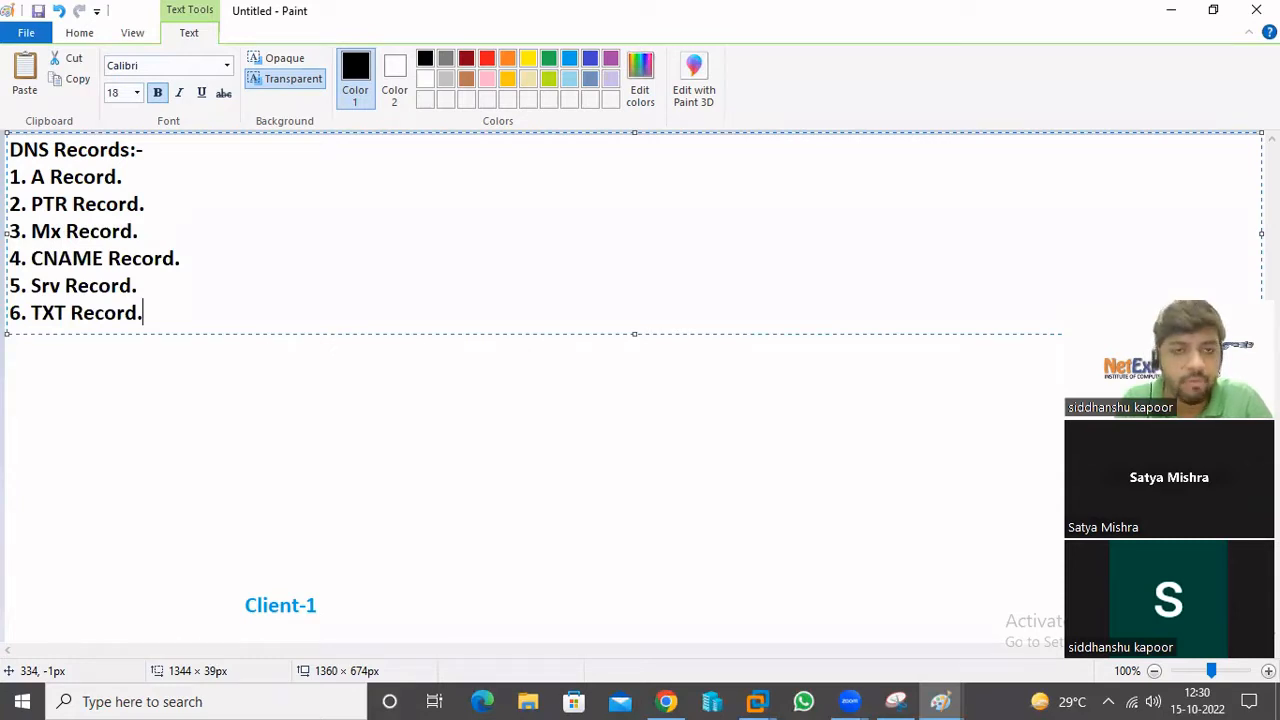
- Add the seventh list item "7. AAAA Record." and commit the text box to the canvas
{"action": "key", "text": "Return"}
{"action": "type", "text": "7. "}
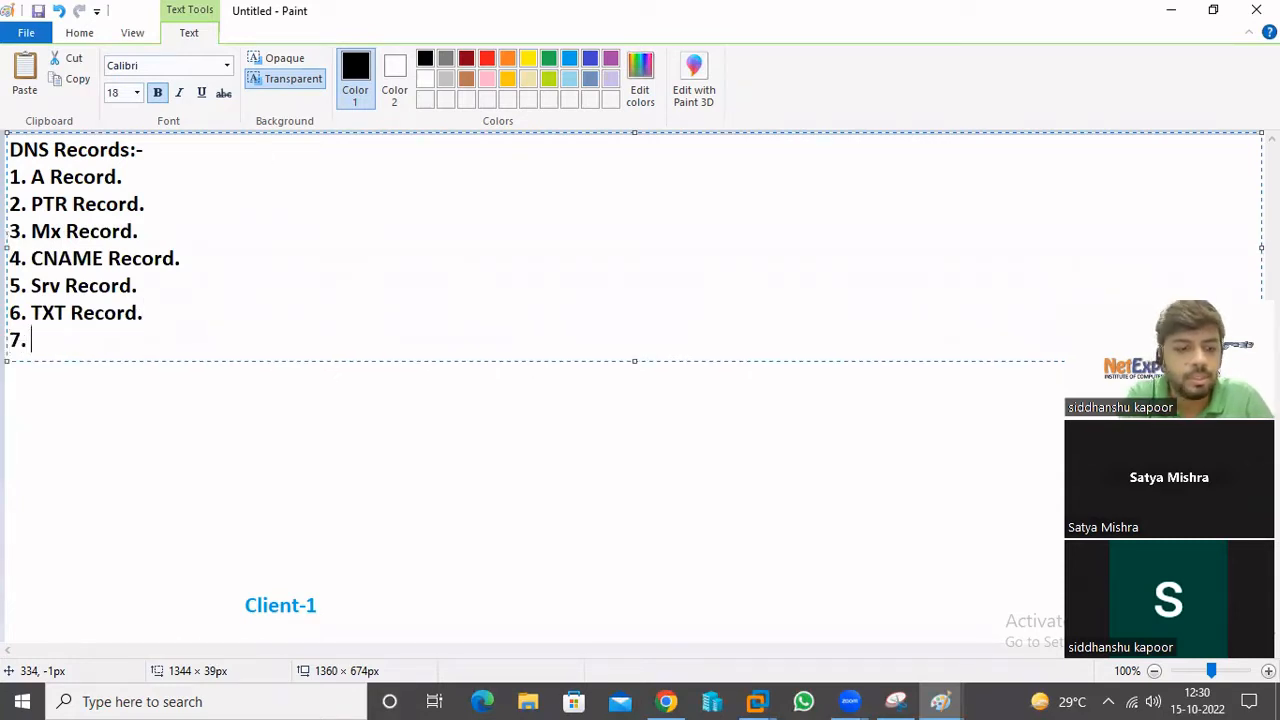
{"action": "type", "text": "AAAA Re"}
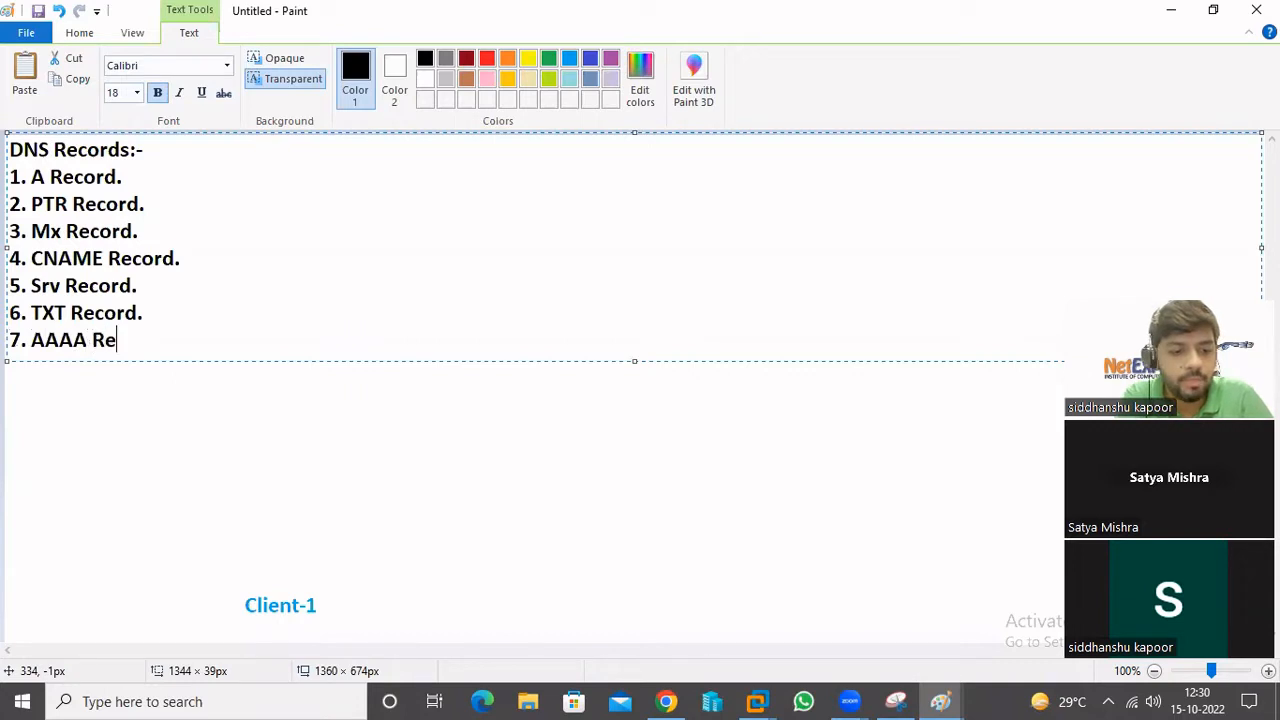
{"action": "type", "text": "cord."}
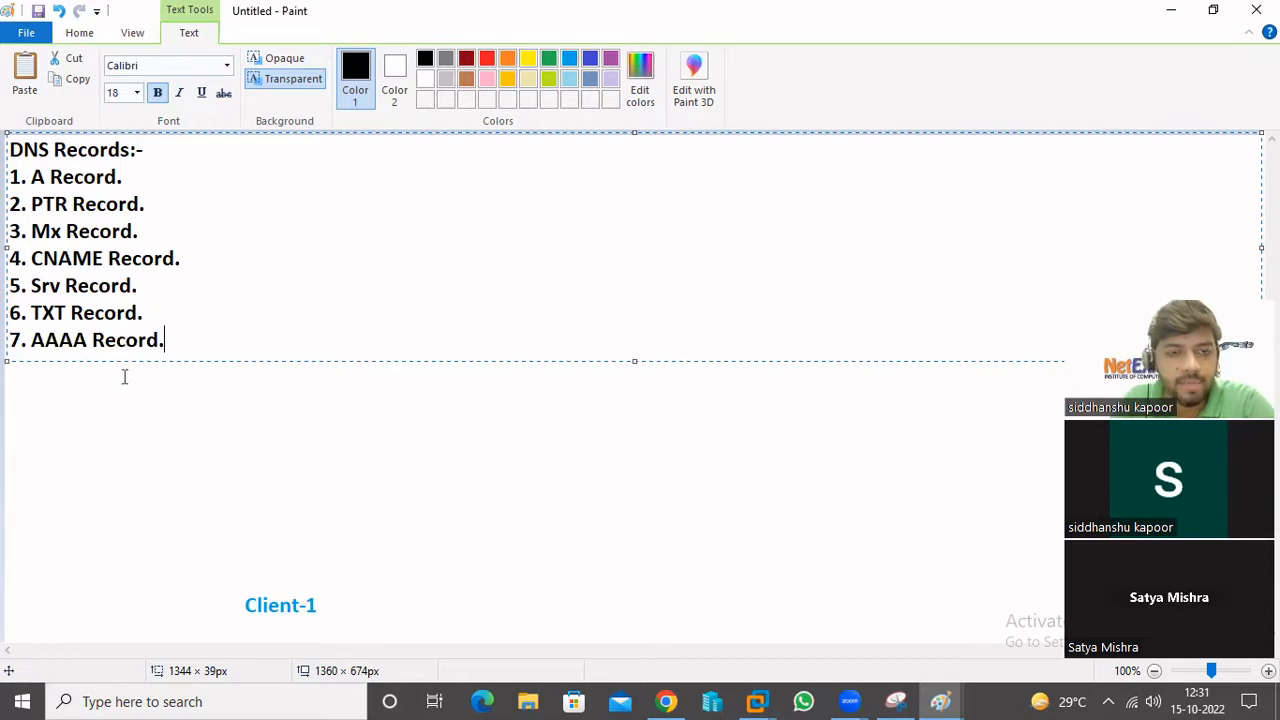
{"action": "left_click", "coordinate": [229, 397]}
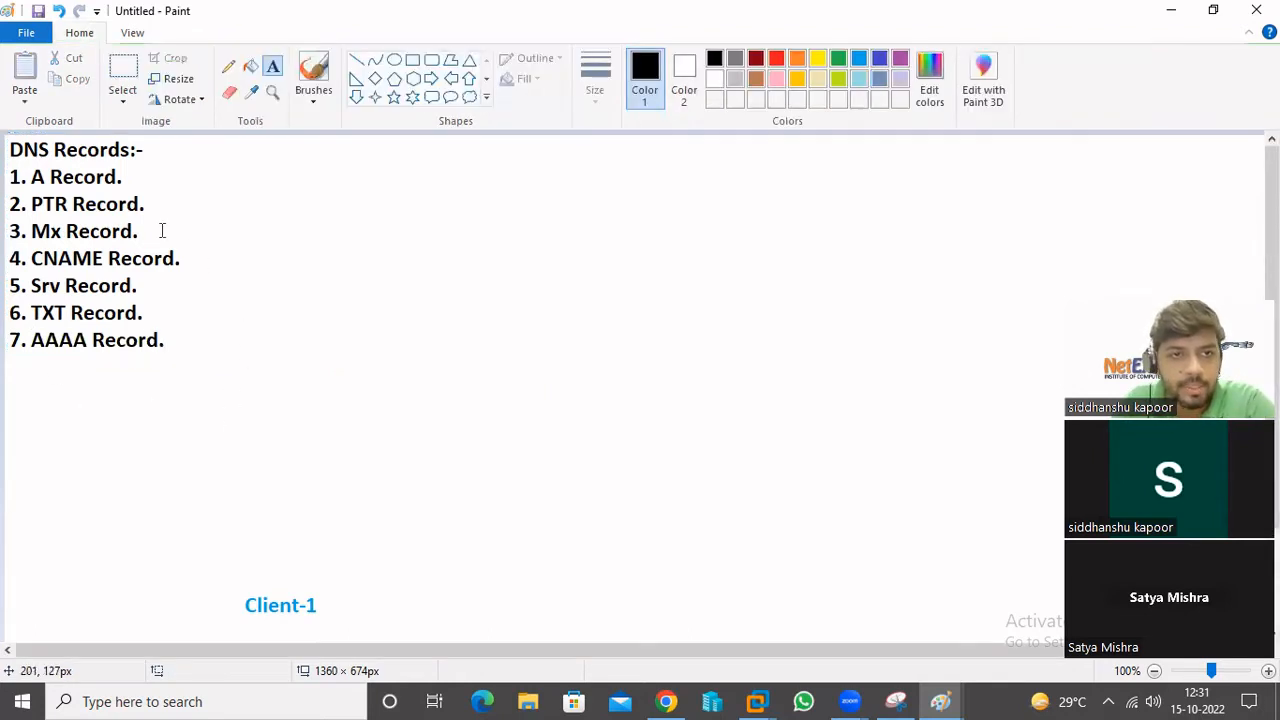
- Place the note "ip name to name" in a new text box beside the A Record item
{"action": "left_click", "coordinate": [197, 178]}
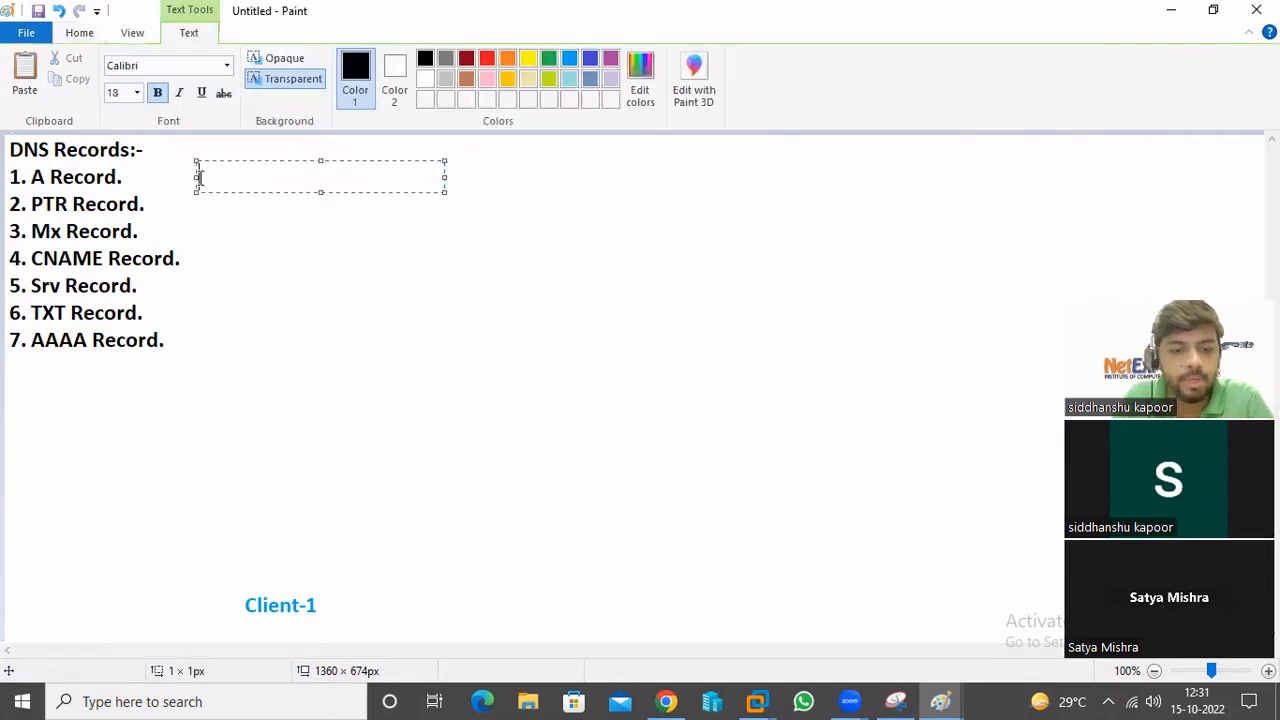
{"action": "type", "text": "ipi name"}
{"action": "key", "text": "BackSpace"}
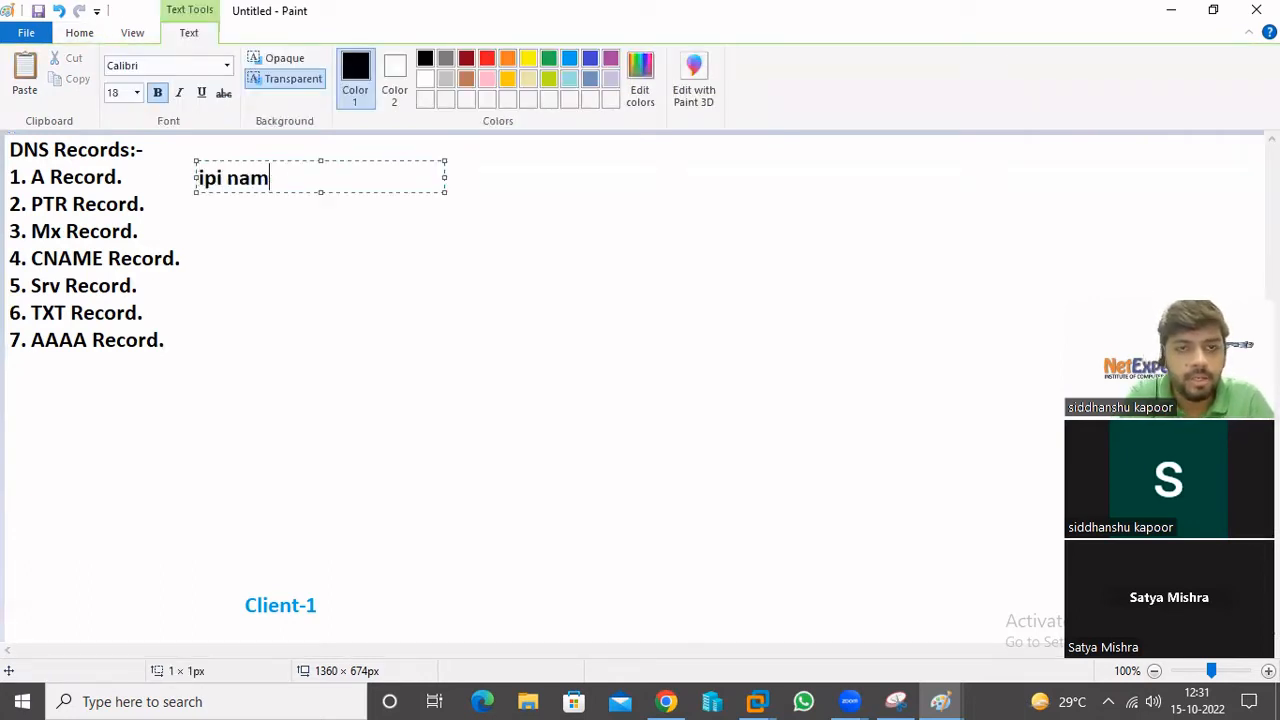
{"action": "key", "text": "BackSpace"}
{"action": "key", "text": "BackSpace"}
{"action": "key", "text": "BackSpace"}
{"action": "key", "text": "BackSpace"}
{"action": "key", "text": "BackSpace"}
{"action": "type", "text": "name"}
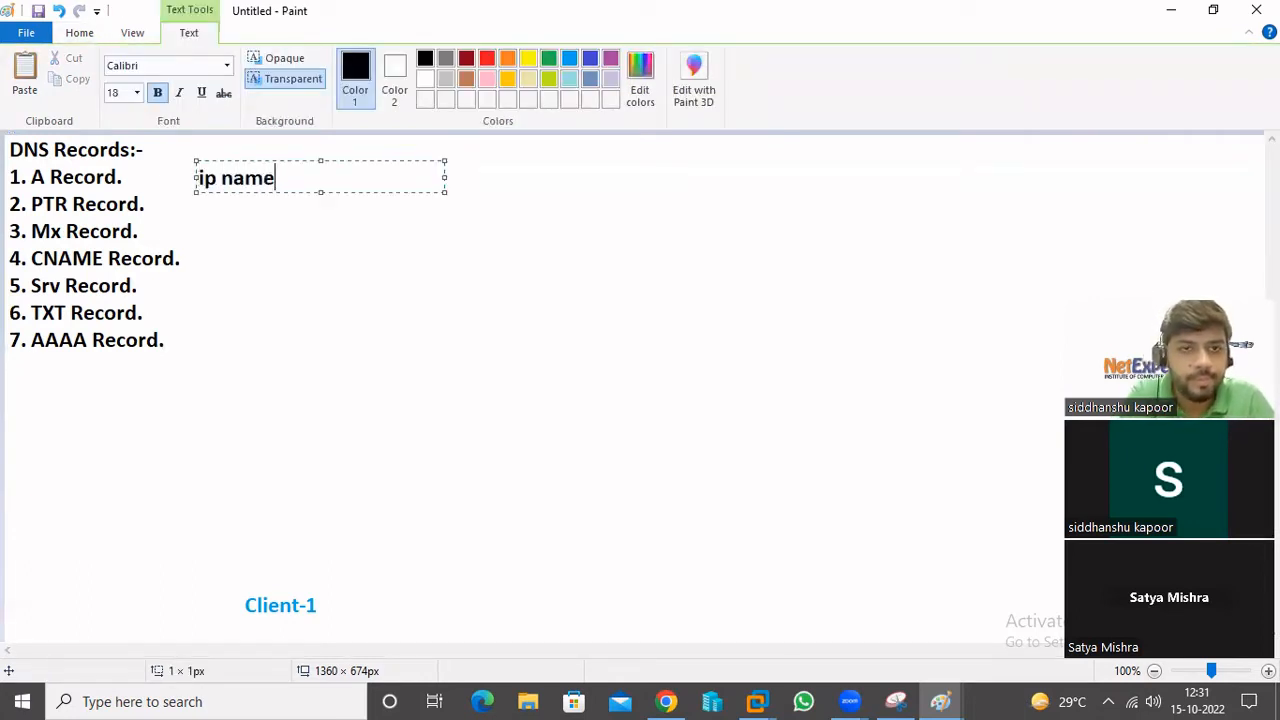
{"action": "type", "text": " to name"}
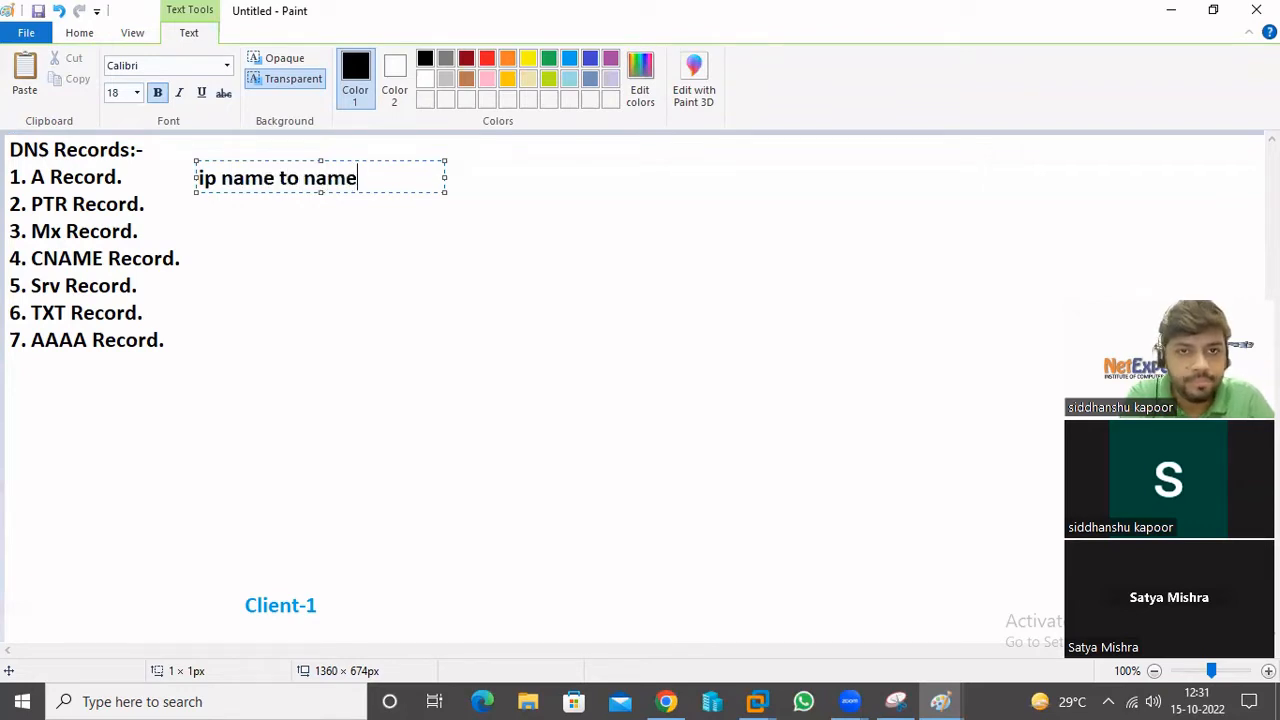
{"action": "left_click", "coordinate": [306, 260]}
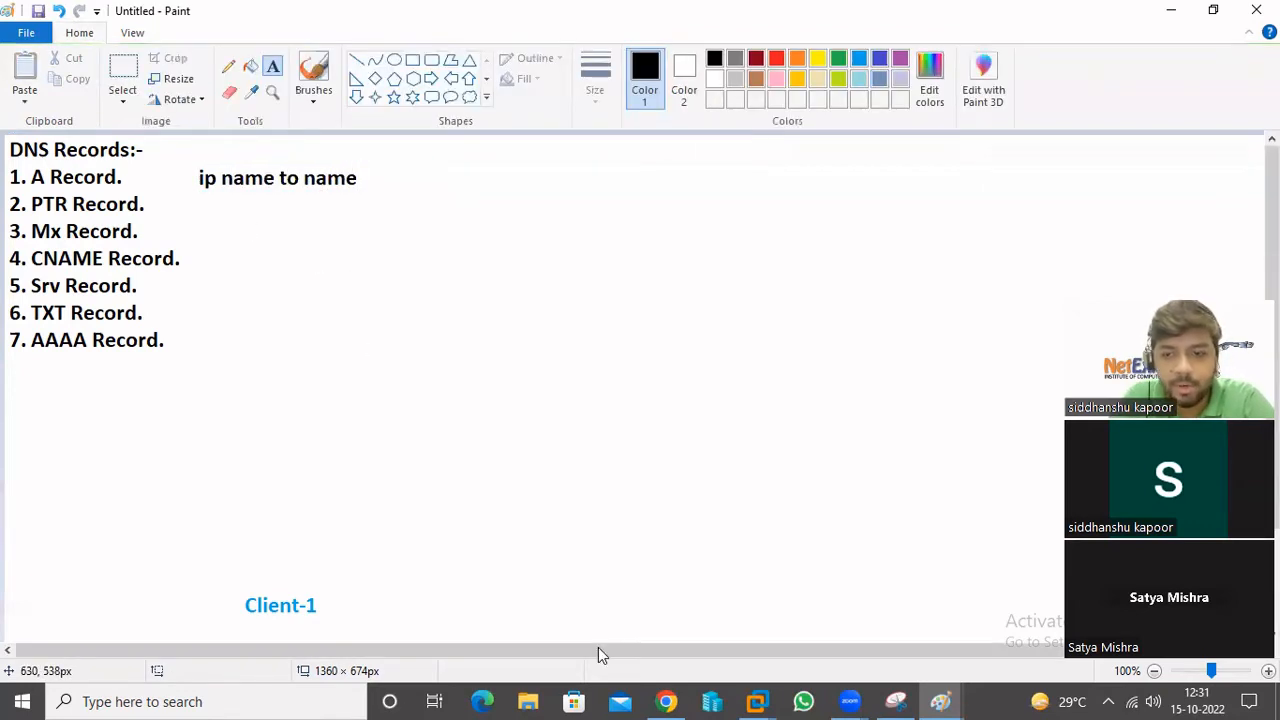
- Switch to the PDC virtual machine in VMware Workstation and open DNS Manager from its administrative tools
{"action": "left_click", "coordinate": [760, 700]}
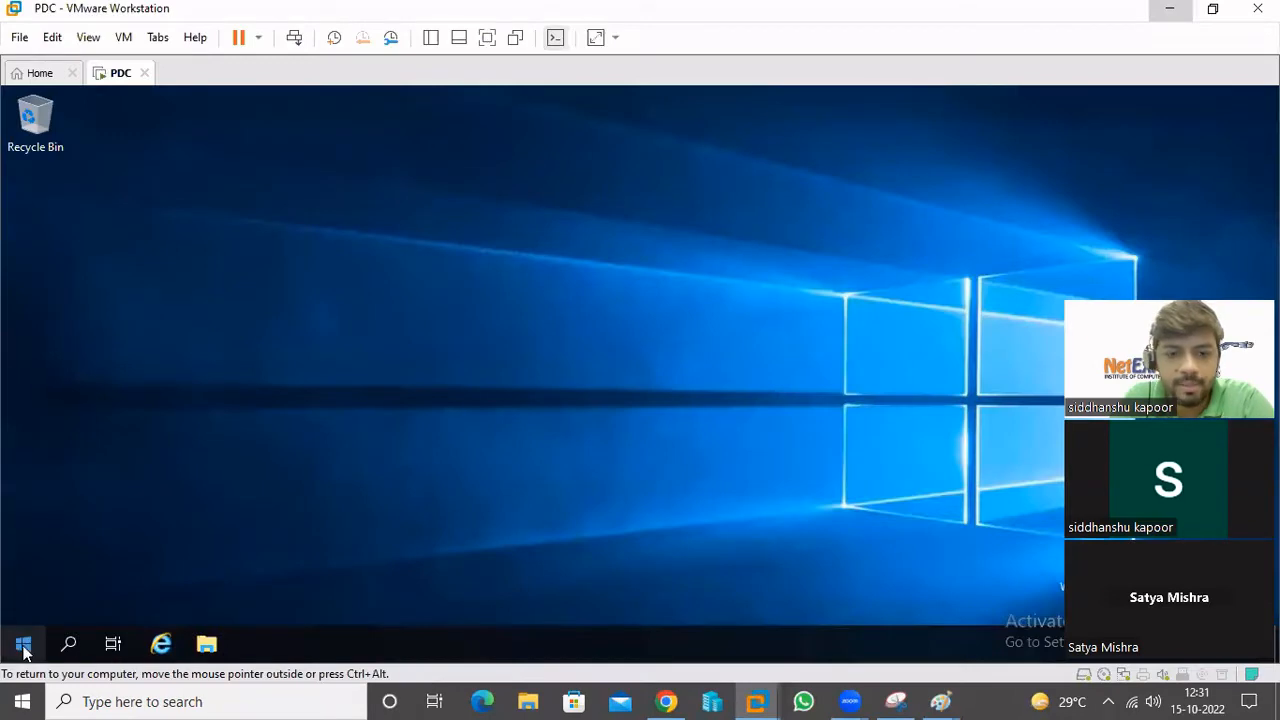
{"action": "left_click", "coordinate": [23, 645]}
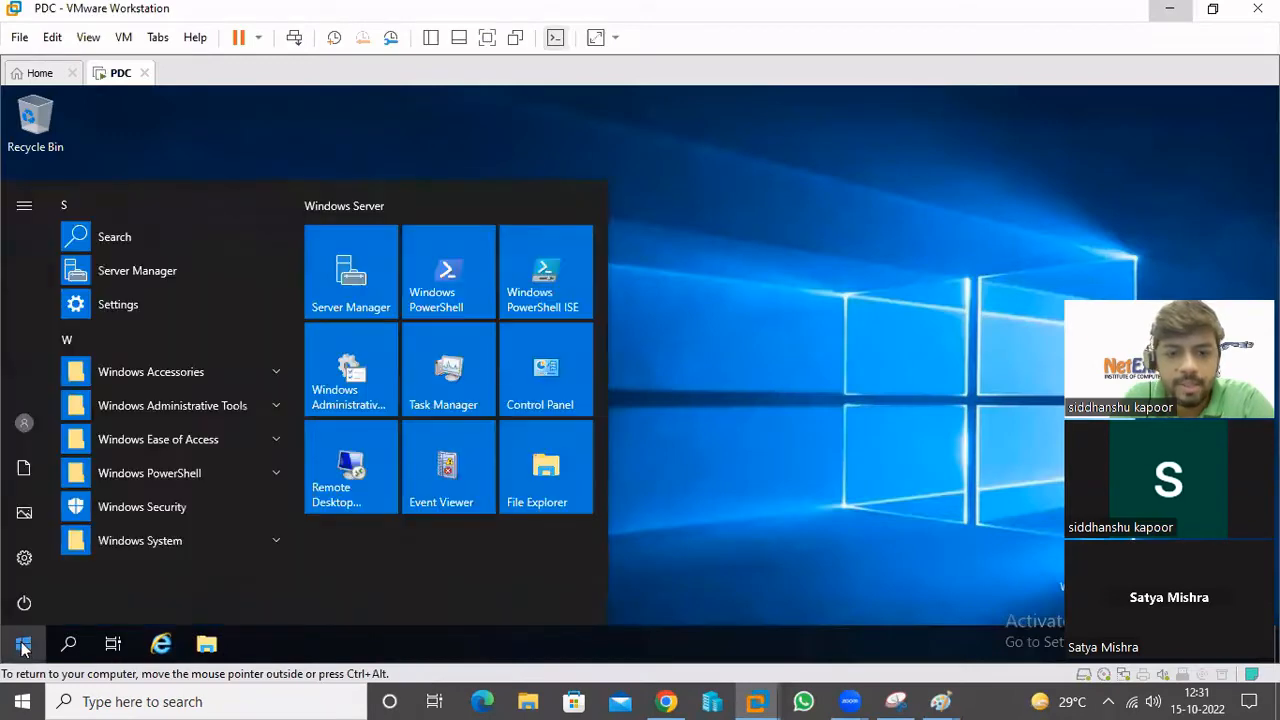
{"action": "left_click", "coordinate": [161, 402]}
{"action": "scroll", "coordinate": [162, 366], "scroll_direction": "down", "scroll_amount": 5}
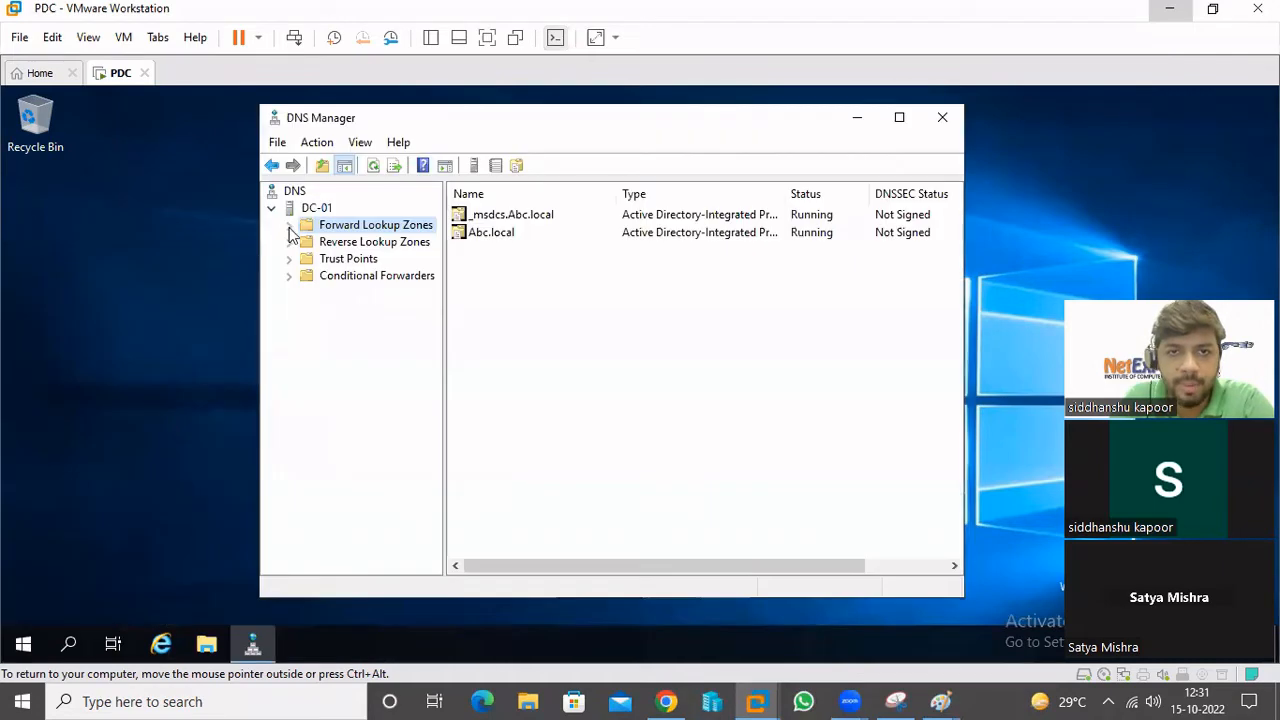
- Examine the ADC host record in the Abc.local forward lookup zone and close DNS Manager
{"action": "left_click", "coordinate": [289, 225]}
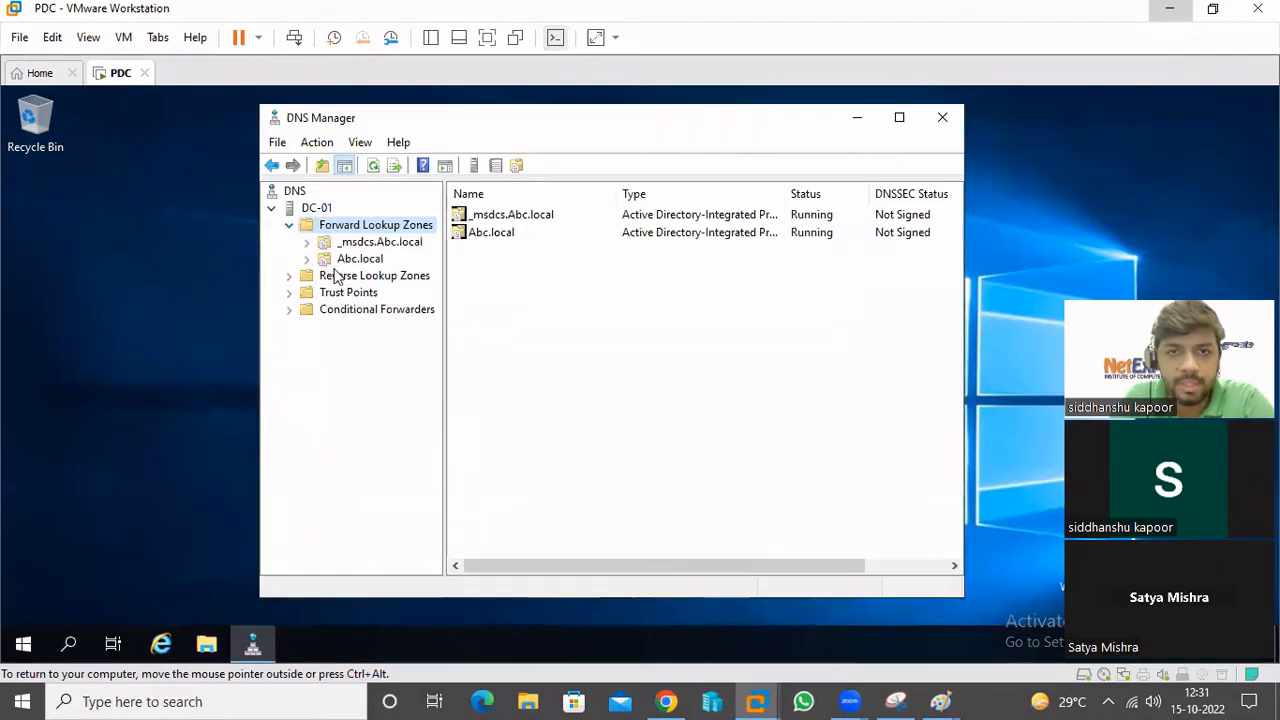
{"action": "left_click", "coordinate": [340, 261]}
{"action": "left_click", "coordinate": [486, 432]}
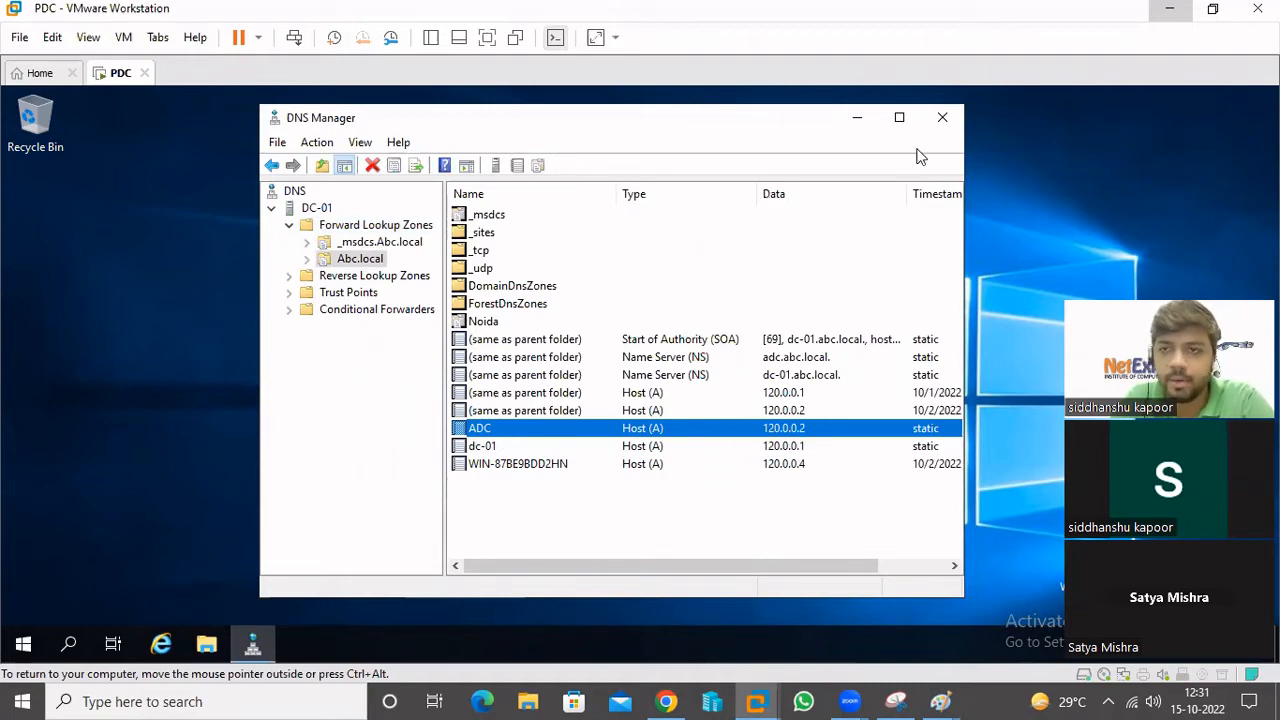
{"action": "left_click", "coordinate": [943, 120]}
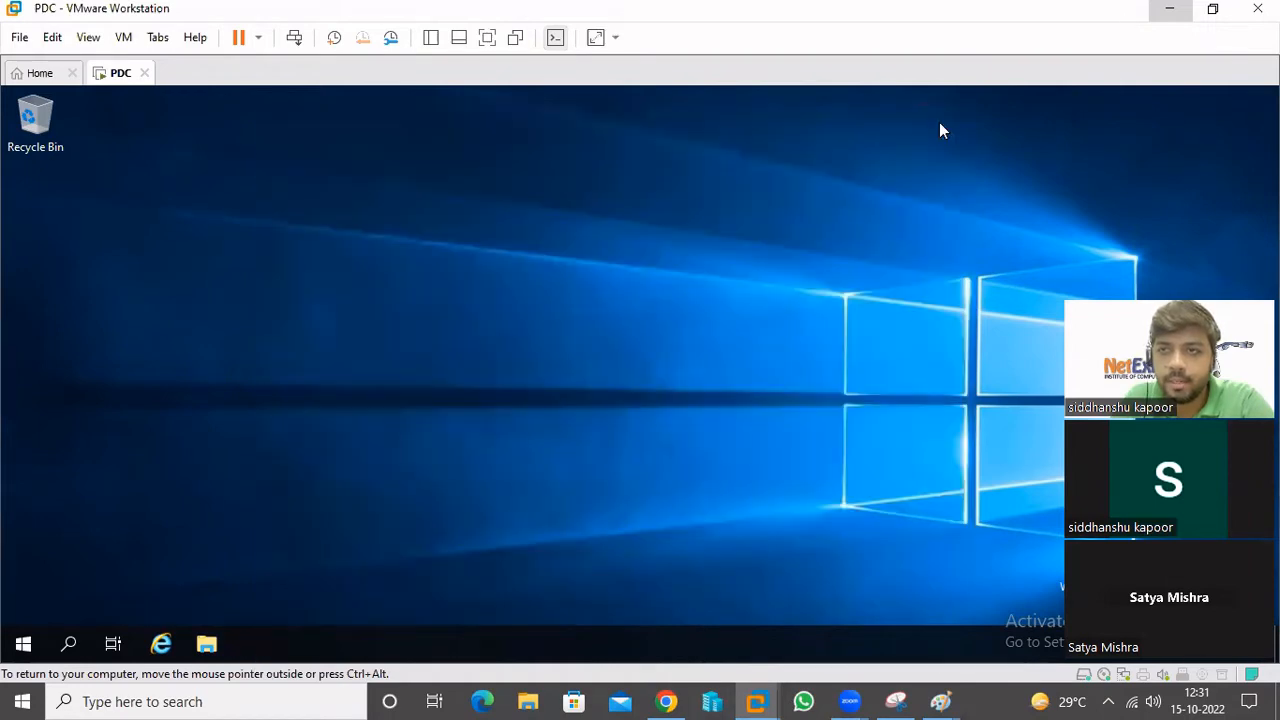
- Return to Paint, undo the "ip name to name" note and write "Name to ip" beside the A Record item instead
{"action": "left_click", "coordinate": [1169, 8]}
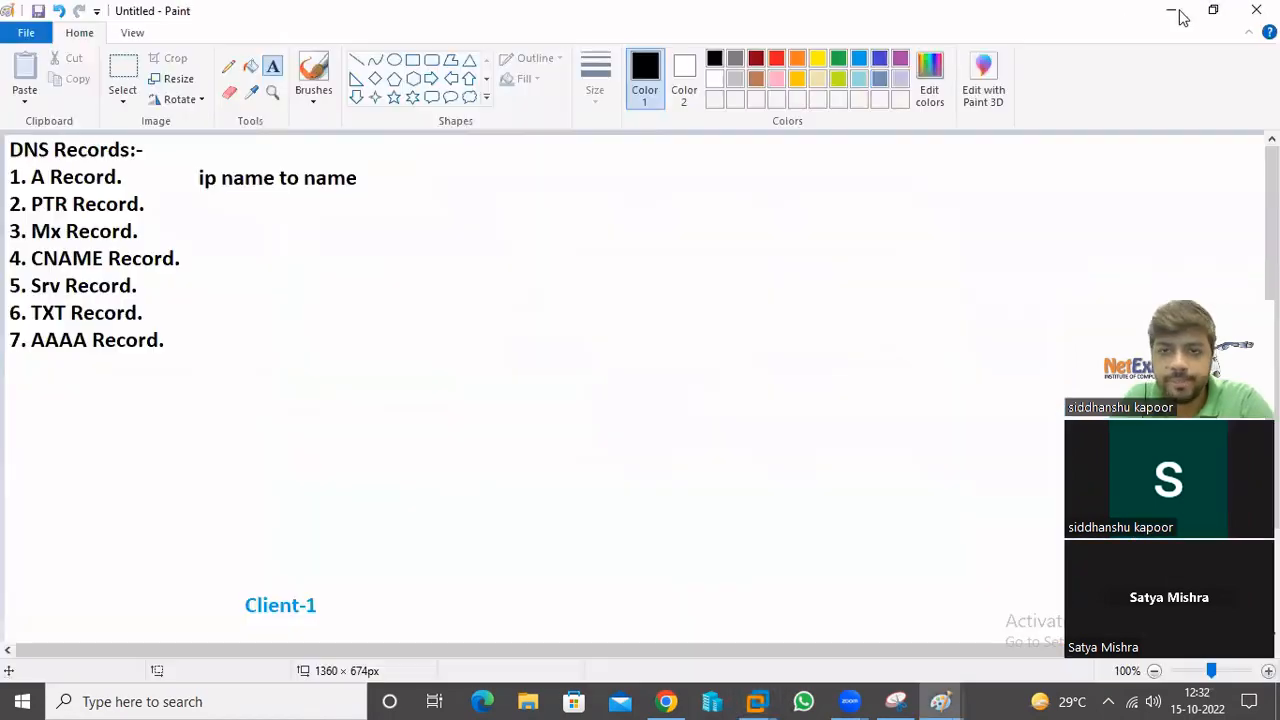
{"action": "key", "text": "ctrl+z"}
{"action": "left_click", "coordinate": [193, 176]}
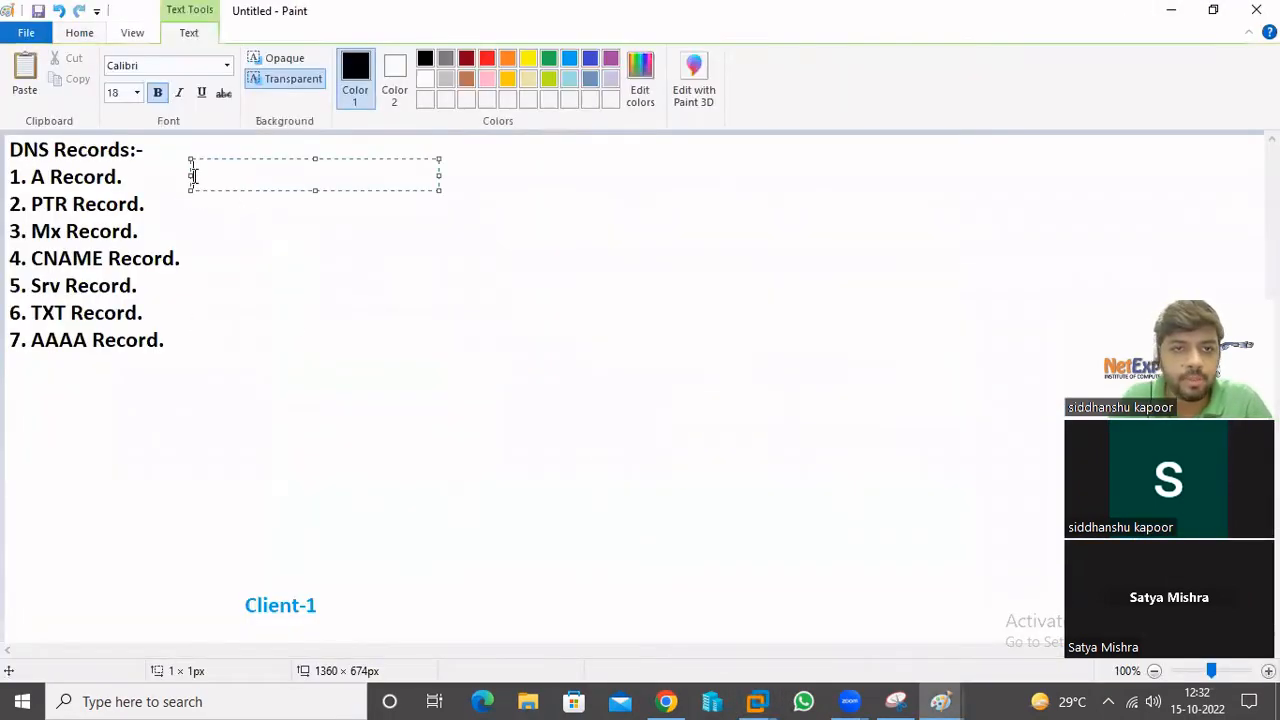
{"action": "type", "text": "Name"}
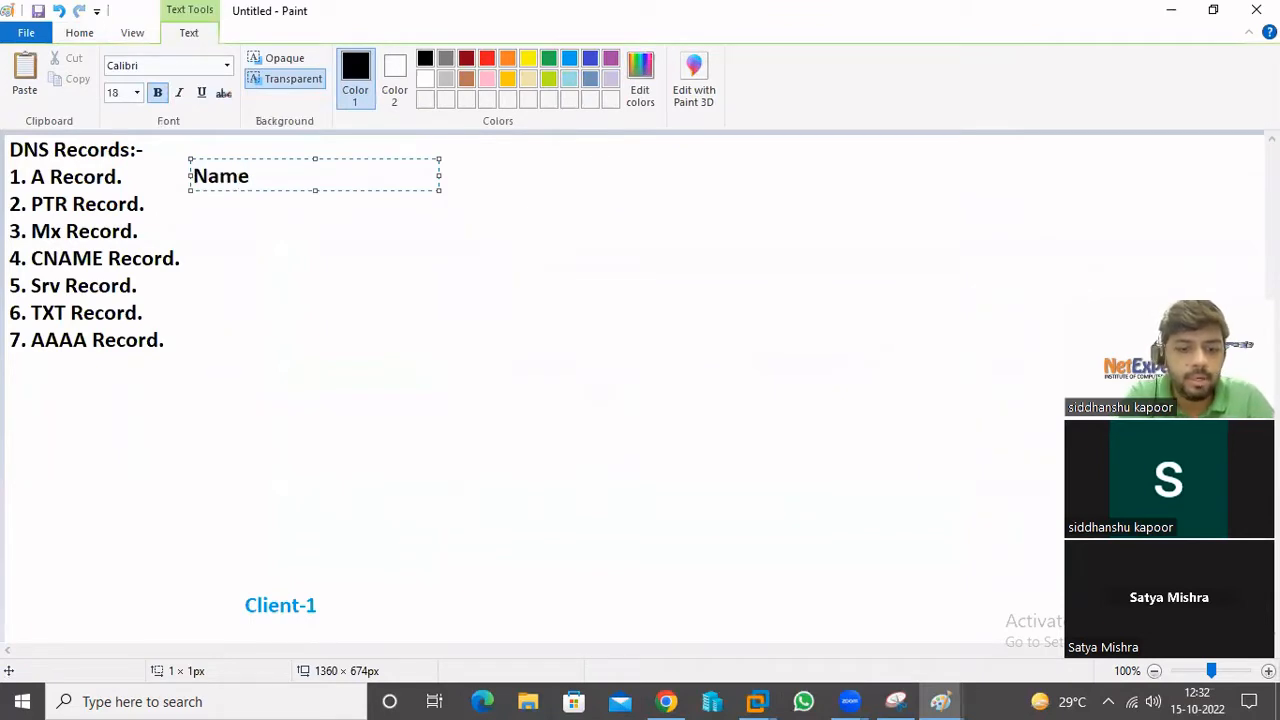
{"action": "type", "text": " to ip a"}
{"action": "key", "text": "BackSpace"}
{"action": "key", "text": "BackSpace"}
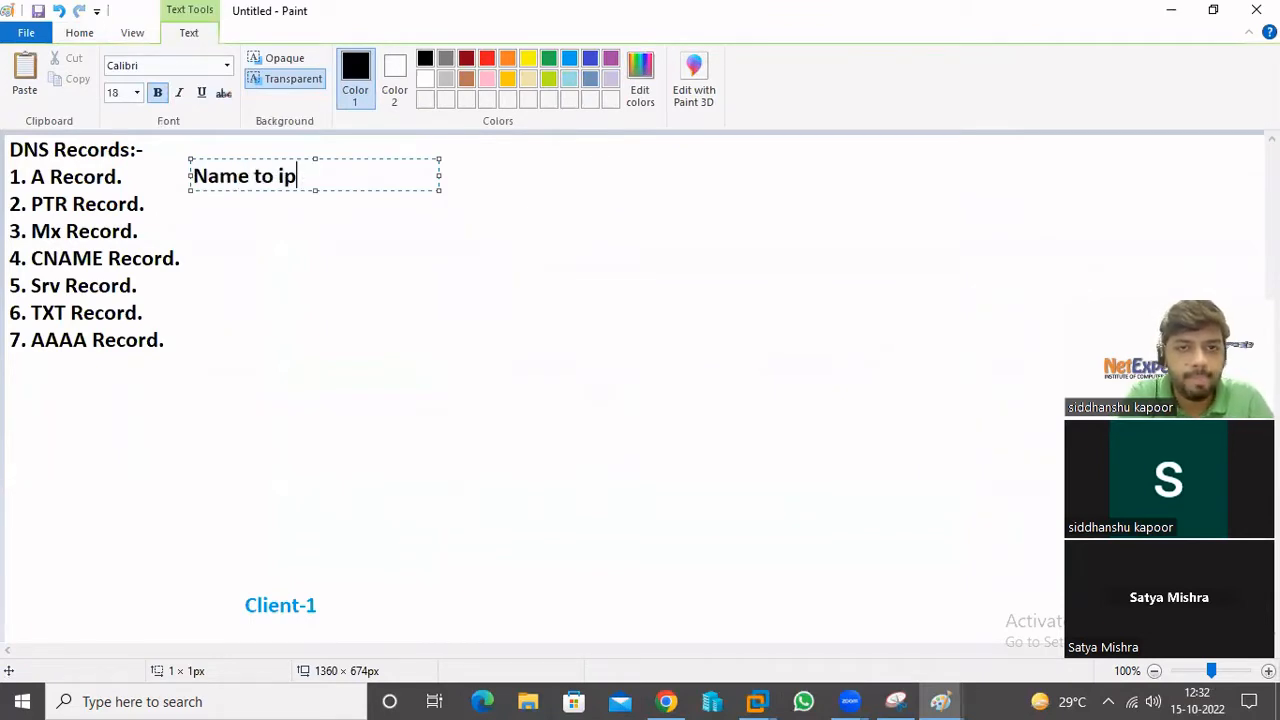
{"action": "left_click", "coordinate": [10, 368]}
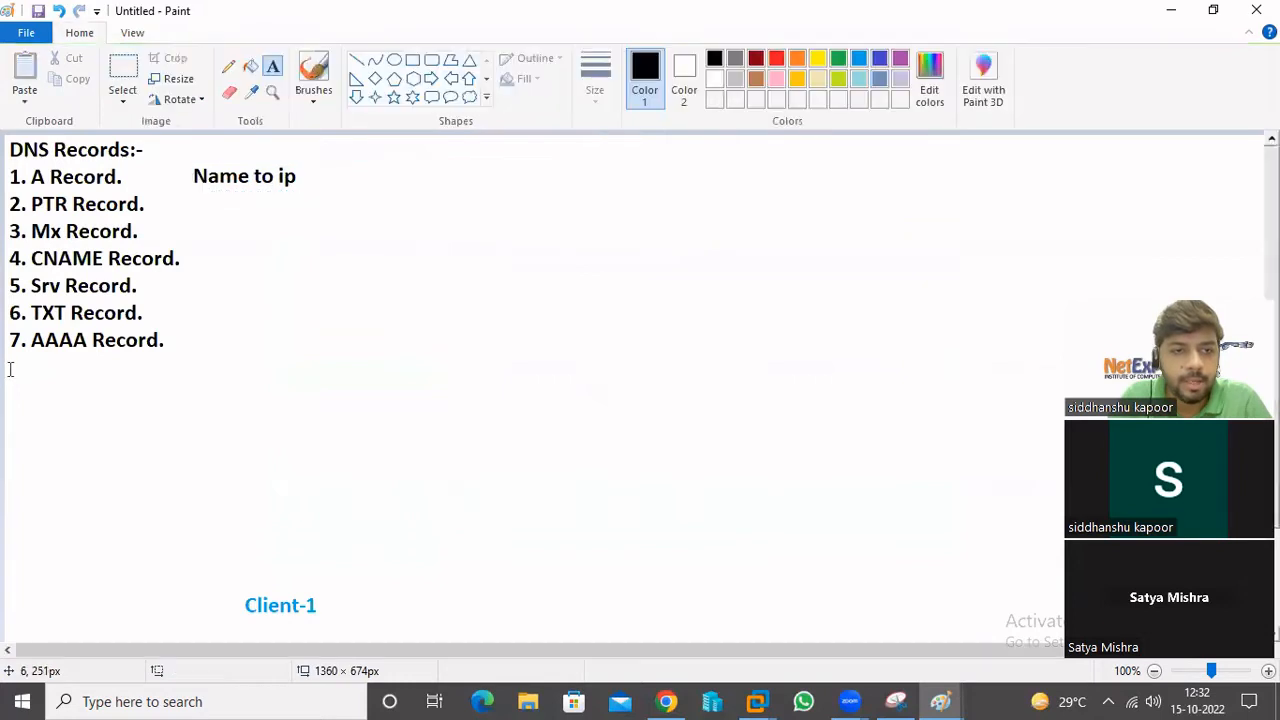
- Add the list items "8. NS" and "9. SOA" in a new text box below the AAAA Record item
{"action": "left_click", "coordinate": [10, 368]}
{"action": "type", "text": "8. NS"}
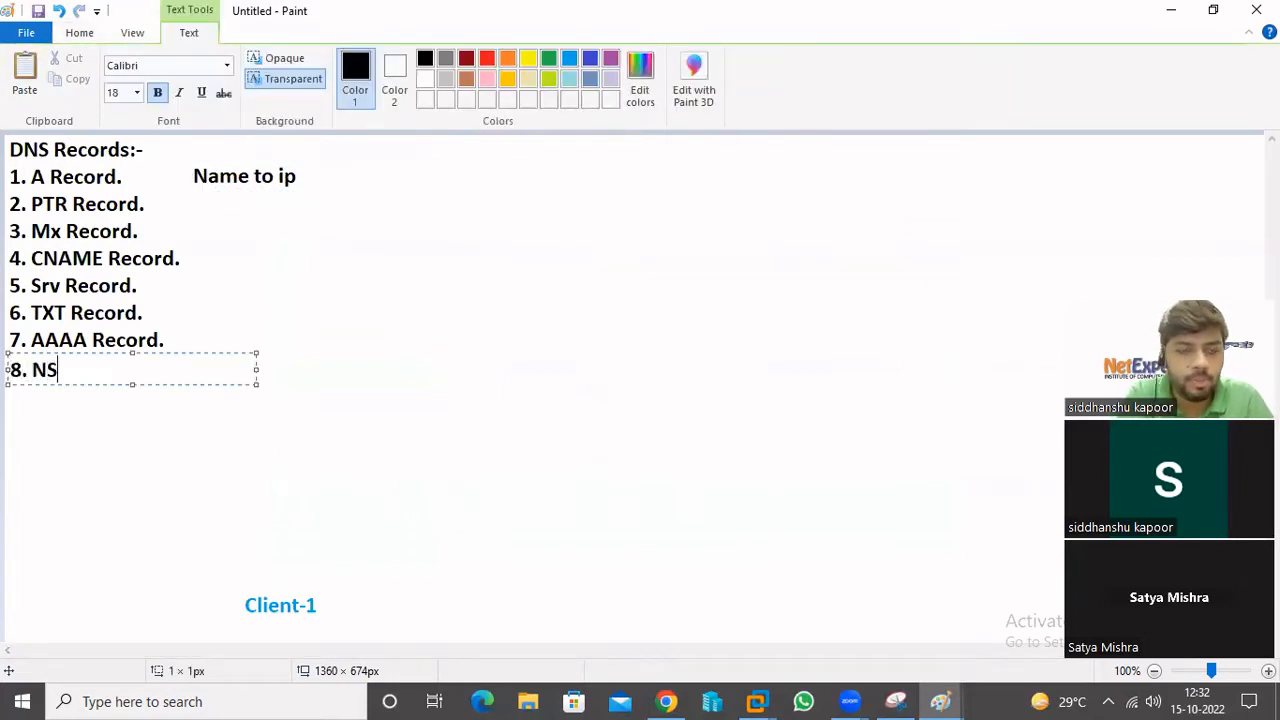
{"action": "key", "text": "Return"}
{"action": "type", "text": "9. "}
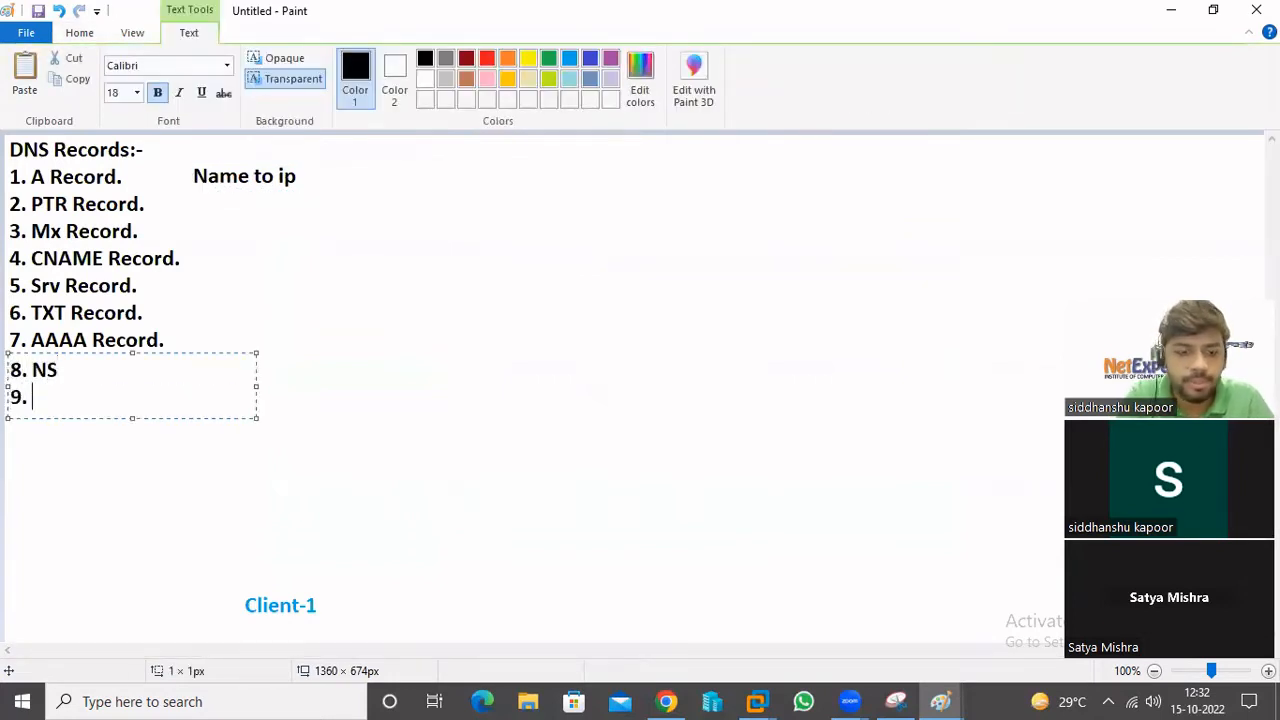
{"action": "type", "text": "SOA"}
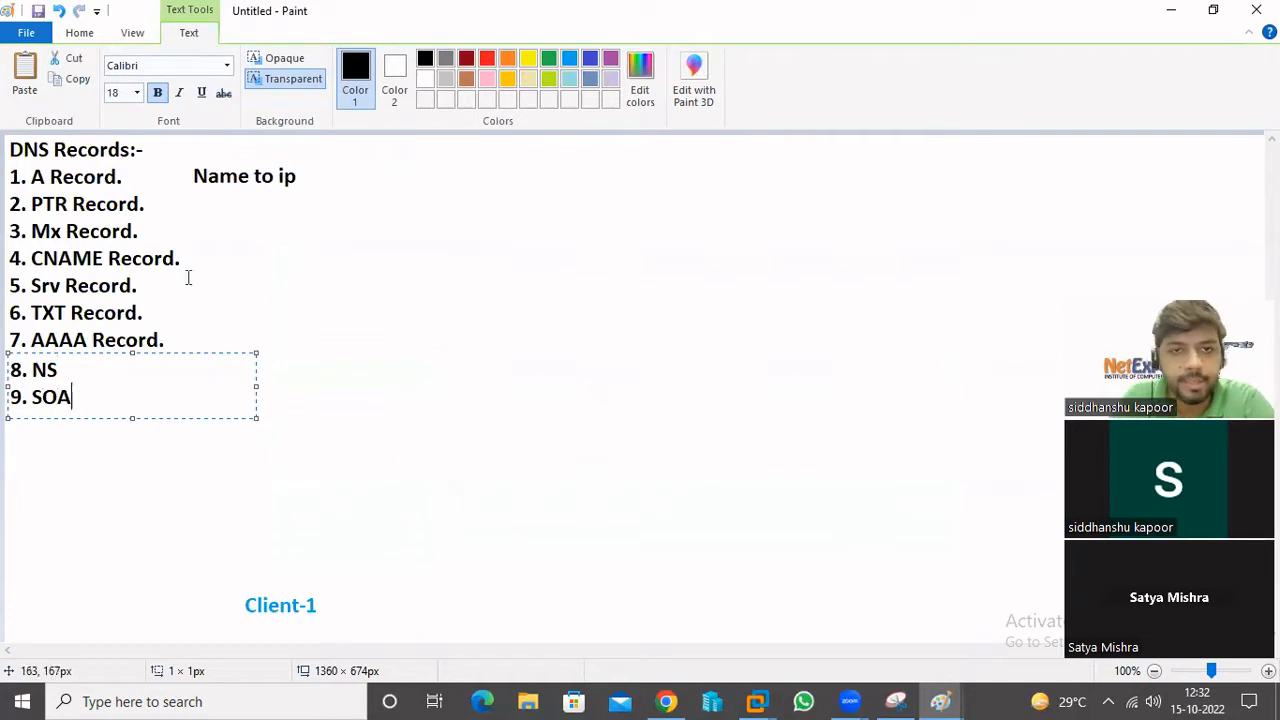
{"action": "left_click", "coordinate": [142, 231]}
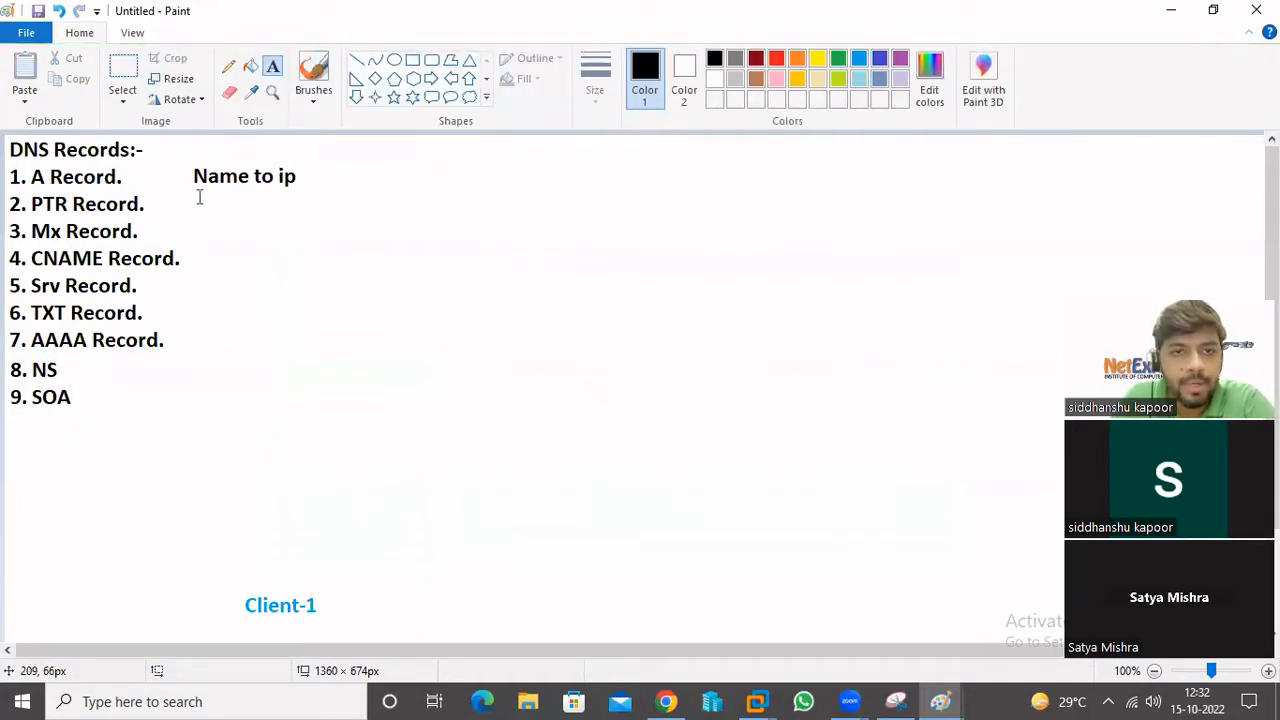
- Place the note "ip to name" in a new text box beside the PTR Record item
{"action": "left_click", "coordinate": [196, 201]}
{"action": "type", "text": "ip"}
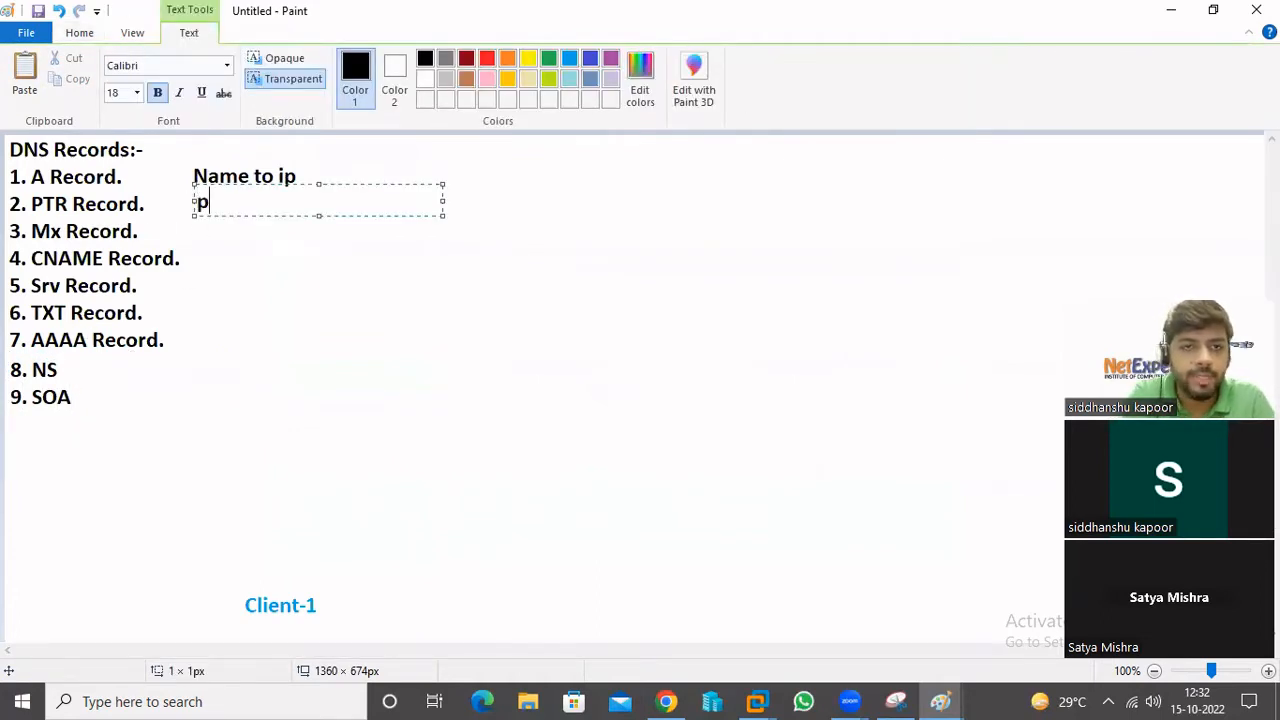
{"action": "key", "text": "BackSpace"}
{"action": "key", "text": "BackSpace"}
{"action": "type", "text": "ip to name"}
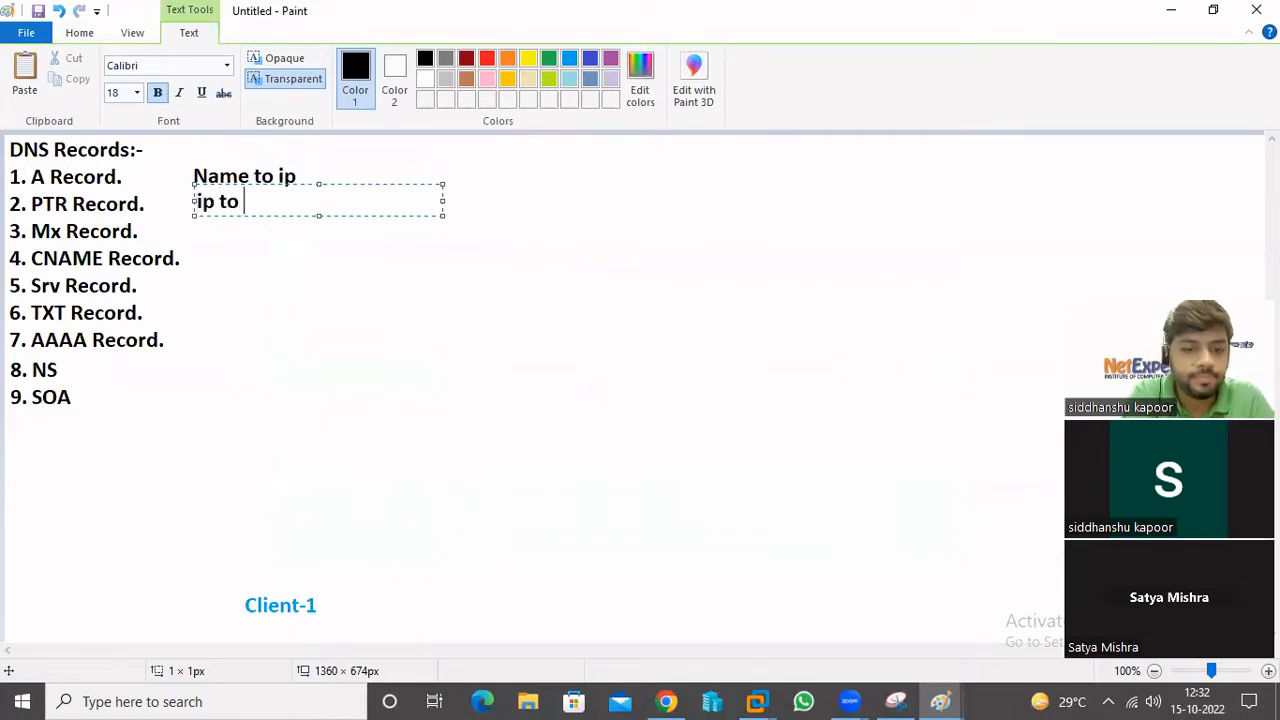
{"action": "left_click", "coordinate": [308, 260]}
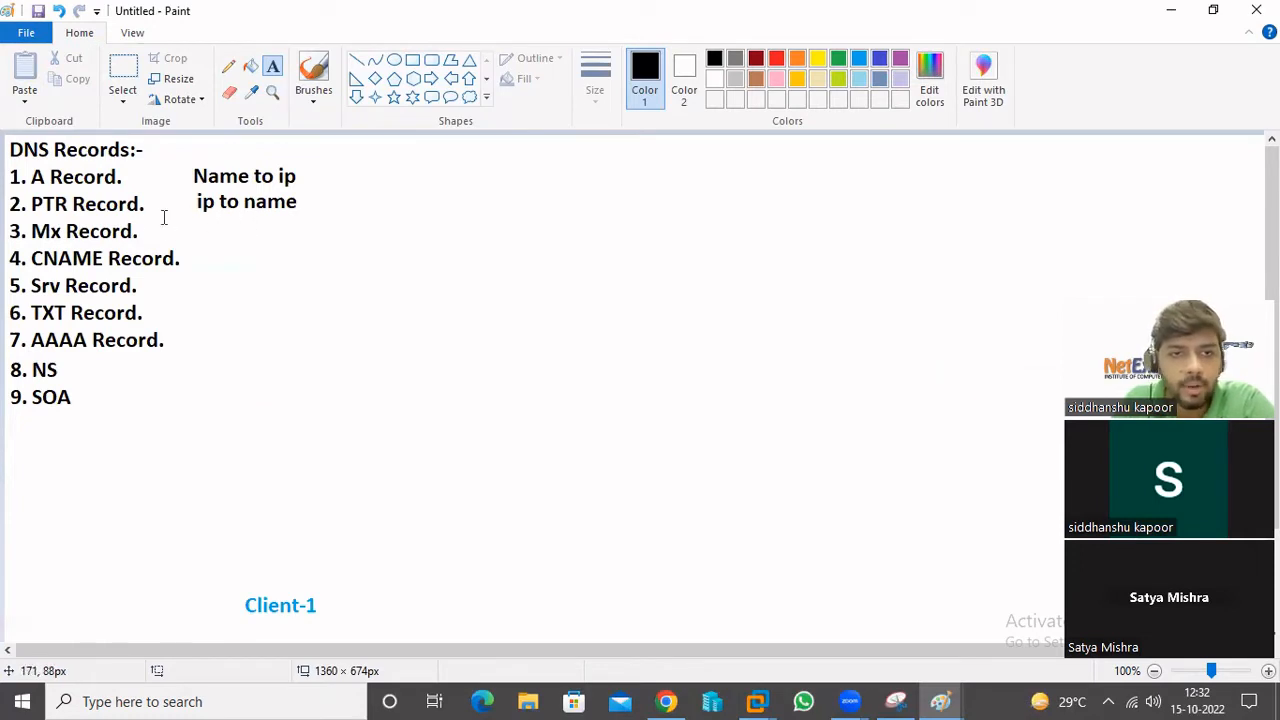
- Place the note "Mail Server Record" in a new text box beside the Mx Record item
{"action": "left_click", "coordinate": [194, 229]}
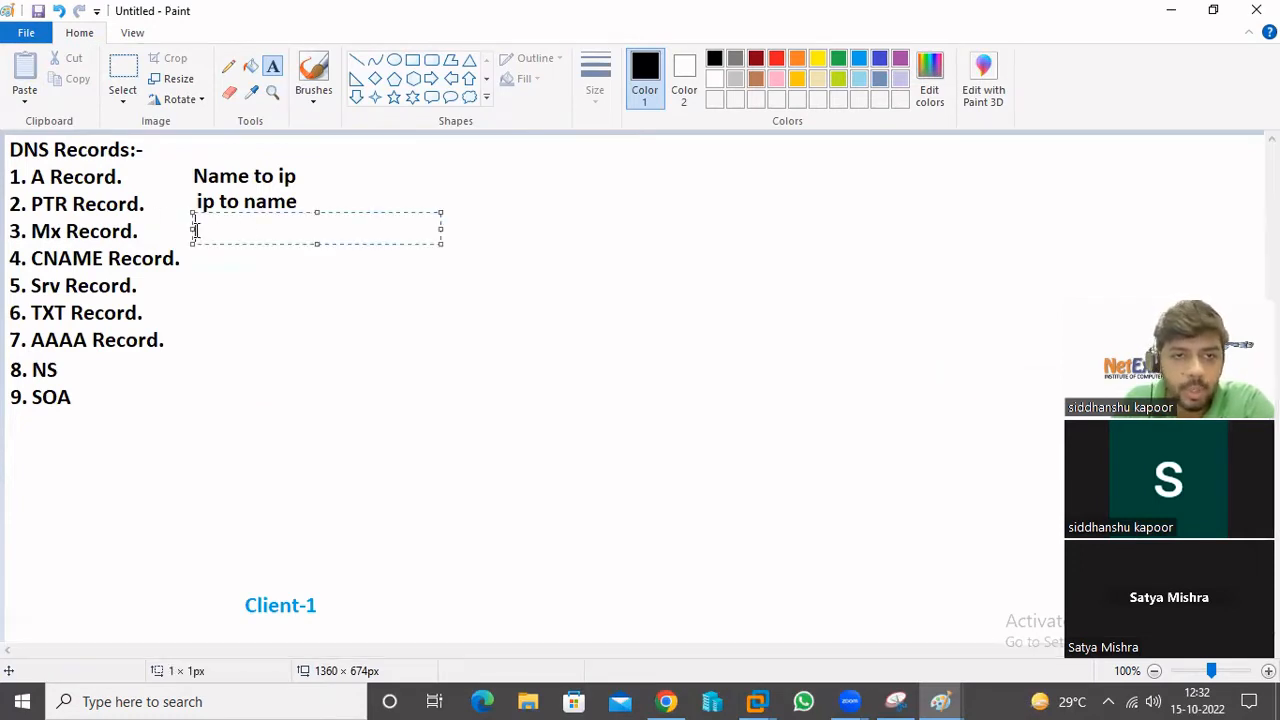
{"action": "type", "text": "Mail Server"}
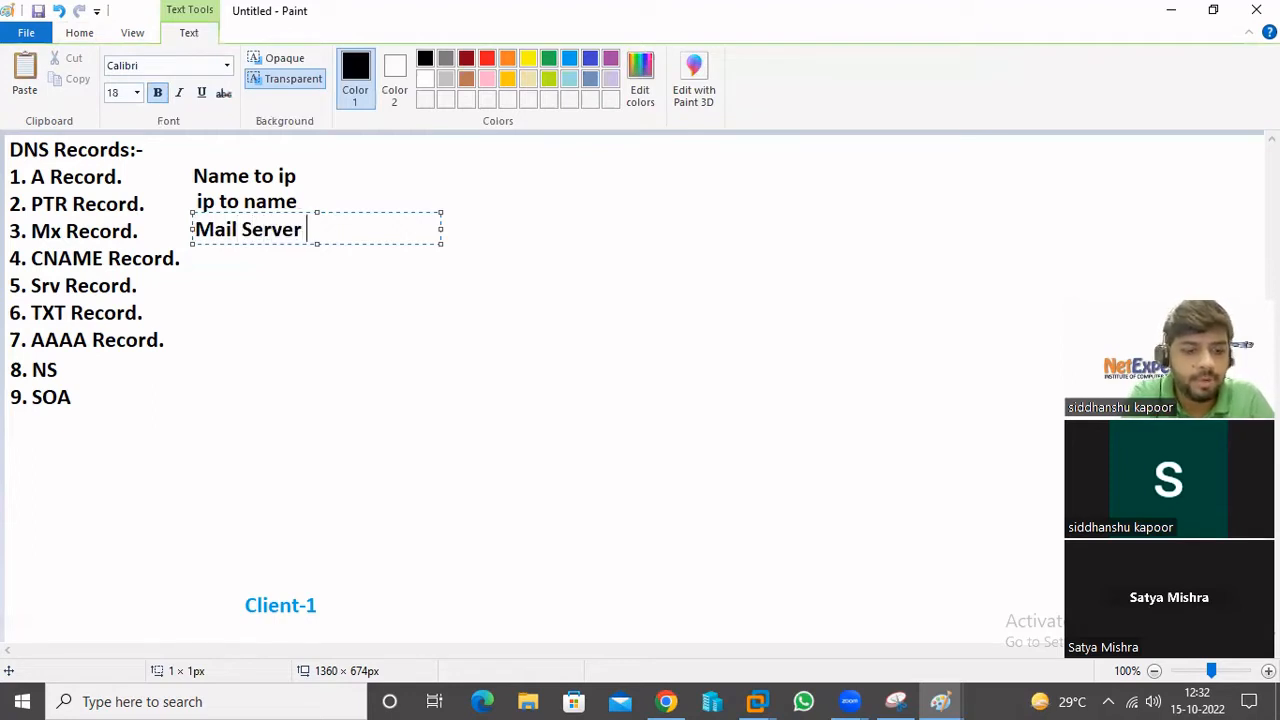
{"action": "type", "text": " Recor"}
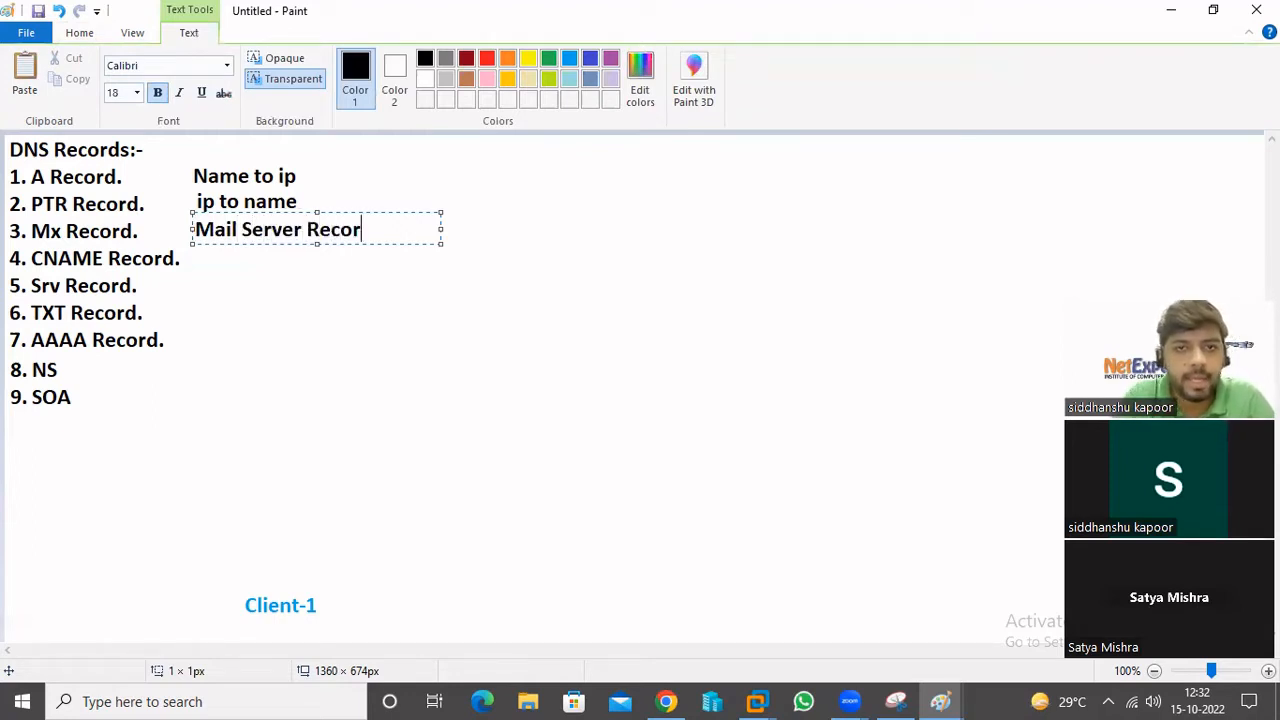
{"action": "type", "text": "d"}
{"action": "left_click", "coordinate": [240, 271]}
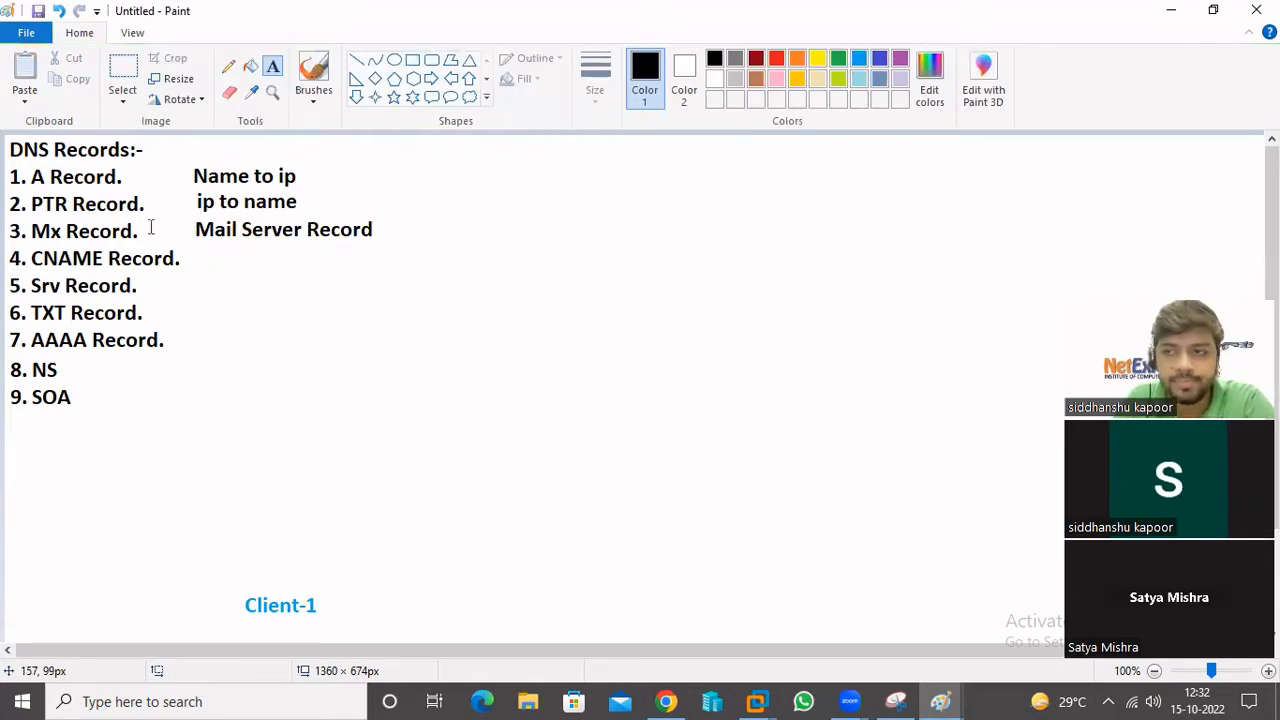
- Place the note "Duplicate Record" in a new text box beside the CNAME Record item
{"action": "left_click", "coordinate": [199, 260]}
{"action": "type", "text": "Duplicate "}
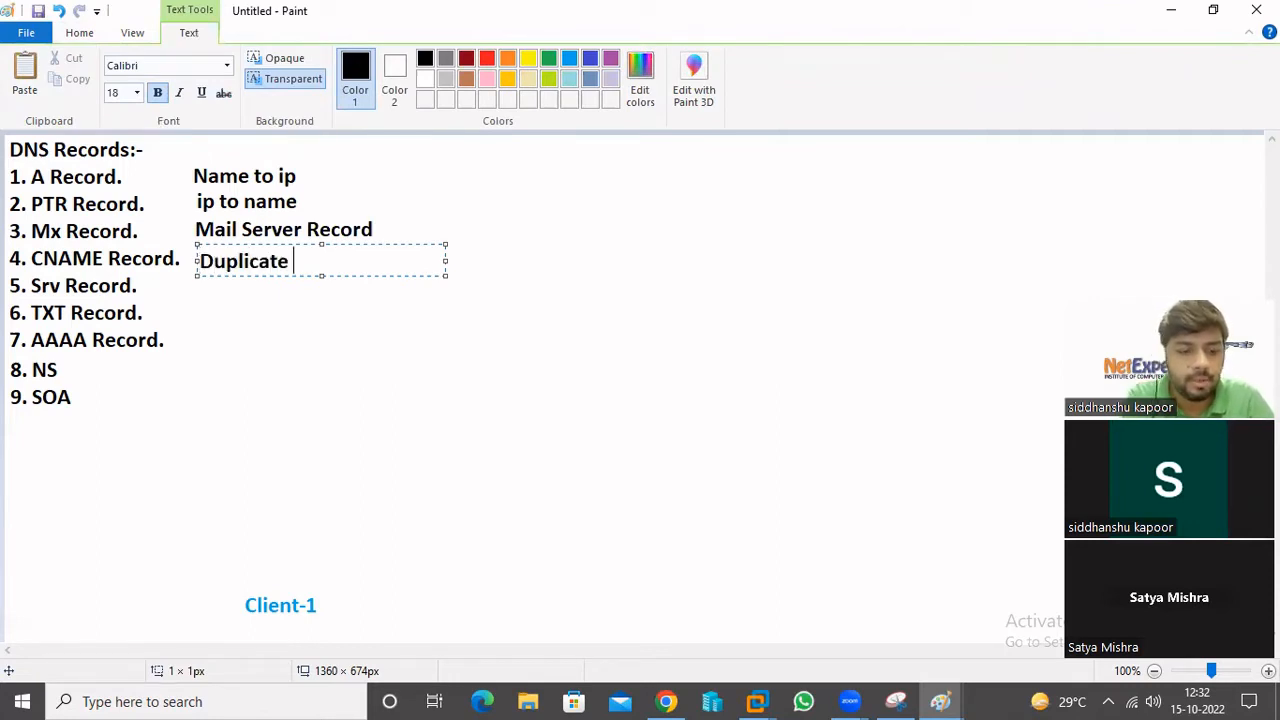
{"action": "type", "text": "Record"}
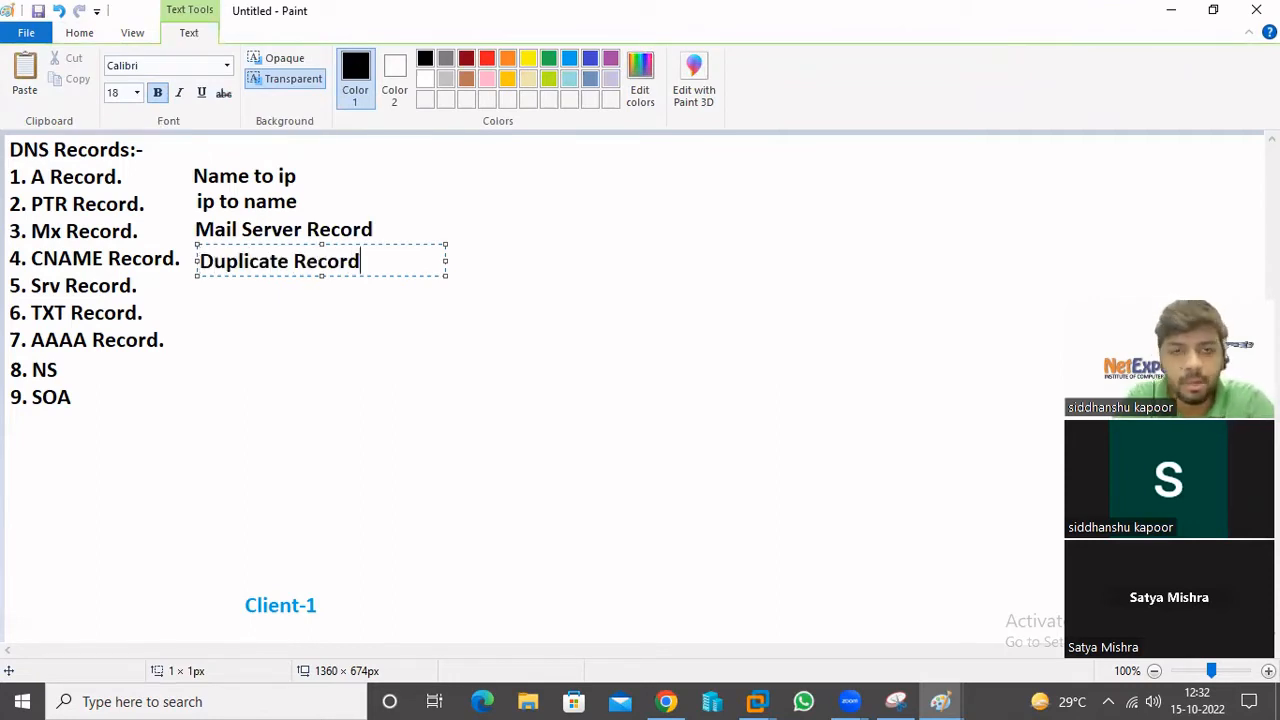
{"action": "left_click", "coordinate": [366, 309]}
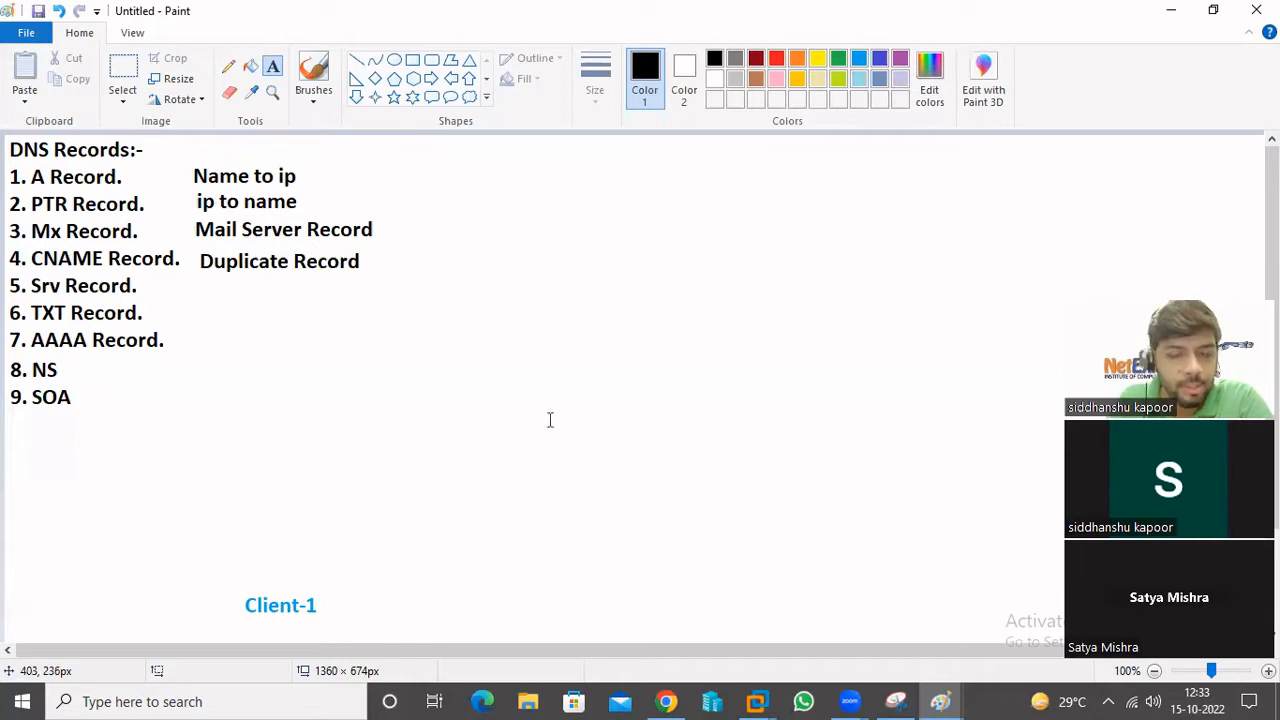
- Switch to the PDC virtual machine in VMware Workstation and open DNS Manager again
{"action": "left_click", "coordinate": [762, 700]}
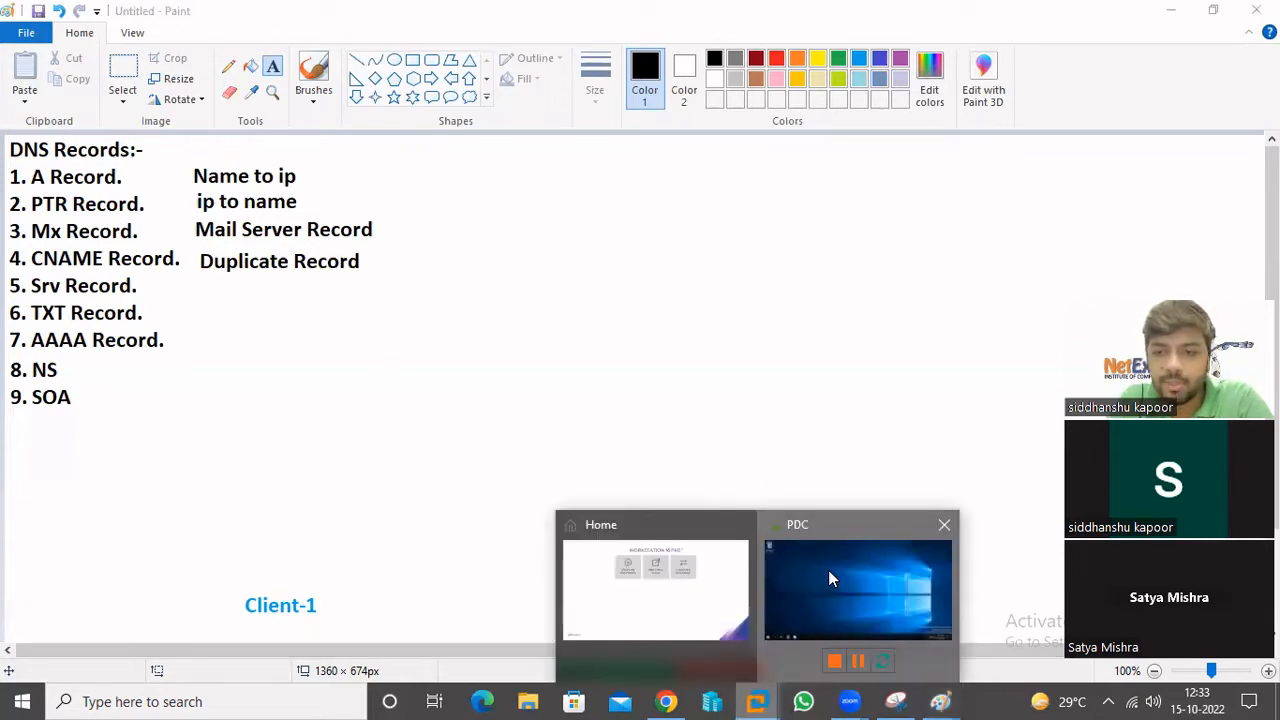
{"action": "left_click", "coordinate": [829, 577]}
{"action": "left_click", "coordinate": [23, 643]}
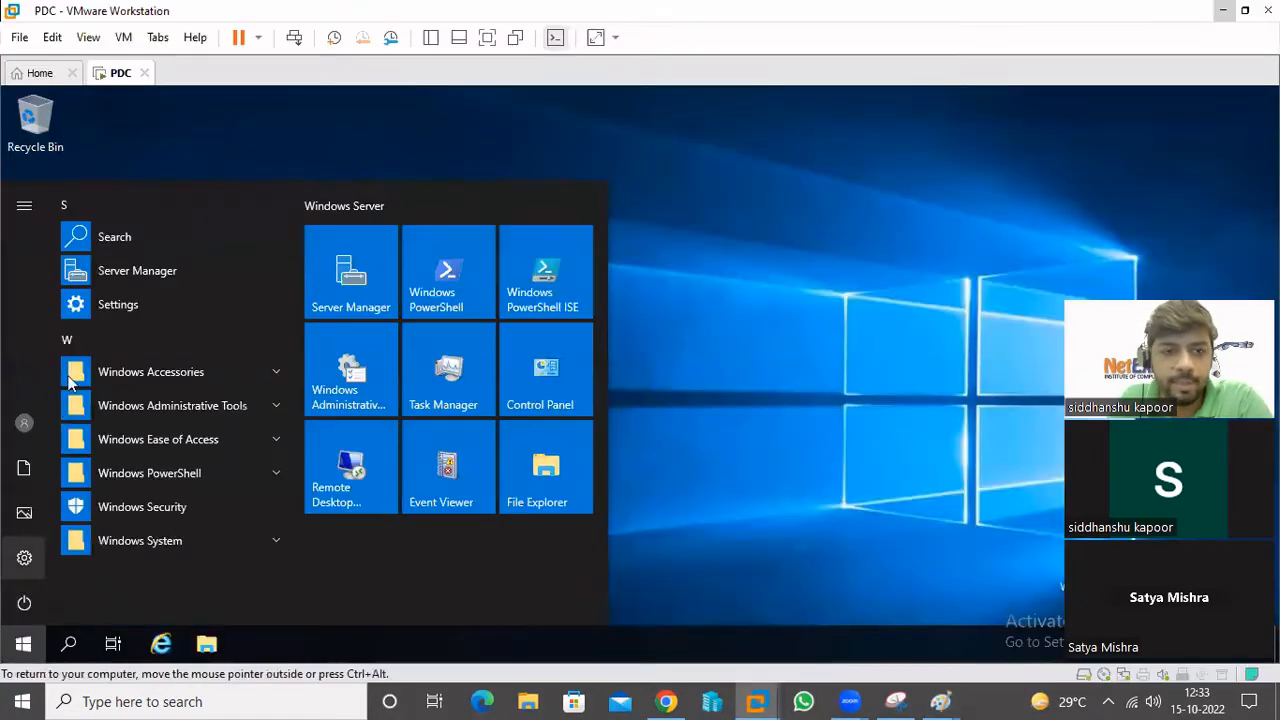
{"action": "left_click", "coordinate": [150, 403]}
{"action": "left_click", "coordinate": [133, 444]}
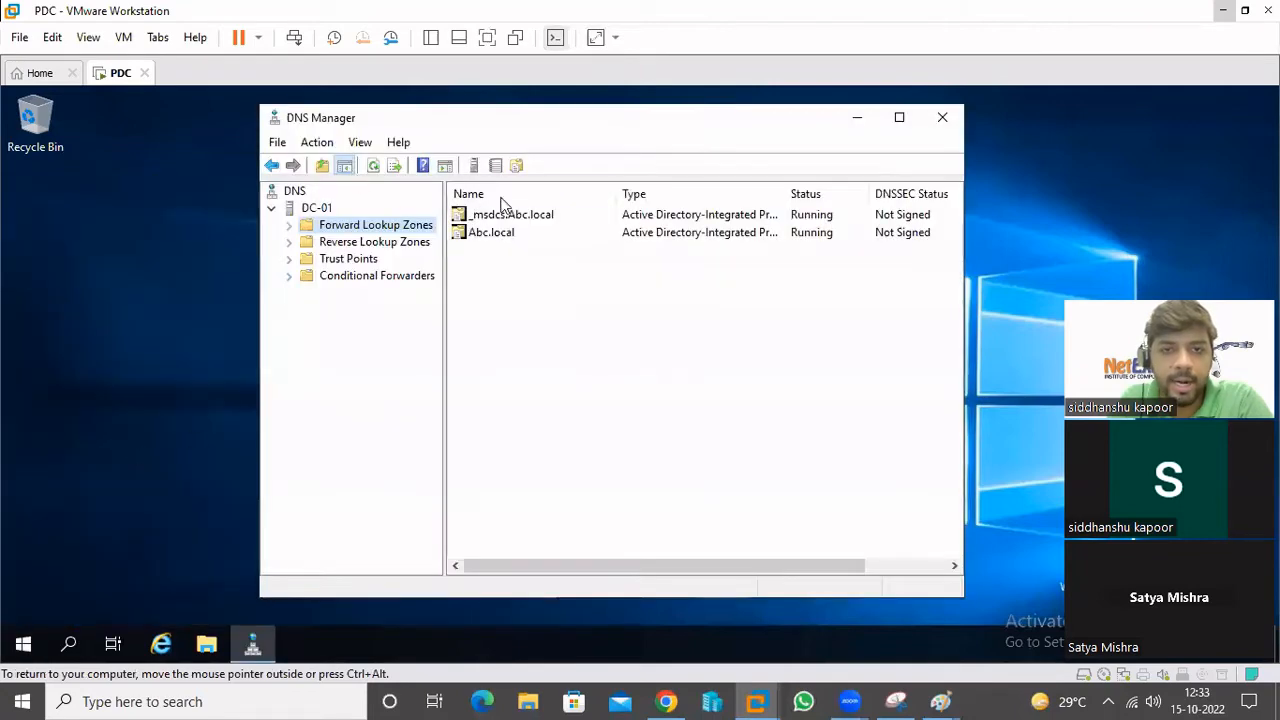
- Expand the Abc.local forward lookup zone and examine its WIN-87BE9BDD2HN and dc-01 host records
{"action": "left_click", "coordinate": [289, 225]}
{"action": "left_click", "coordinate": [345, 259]}
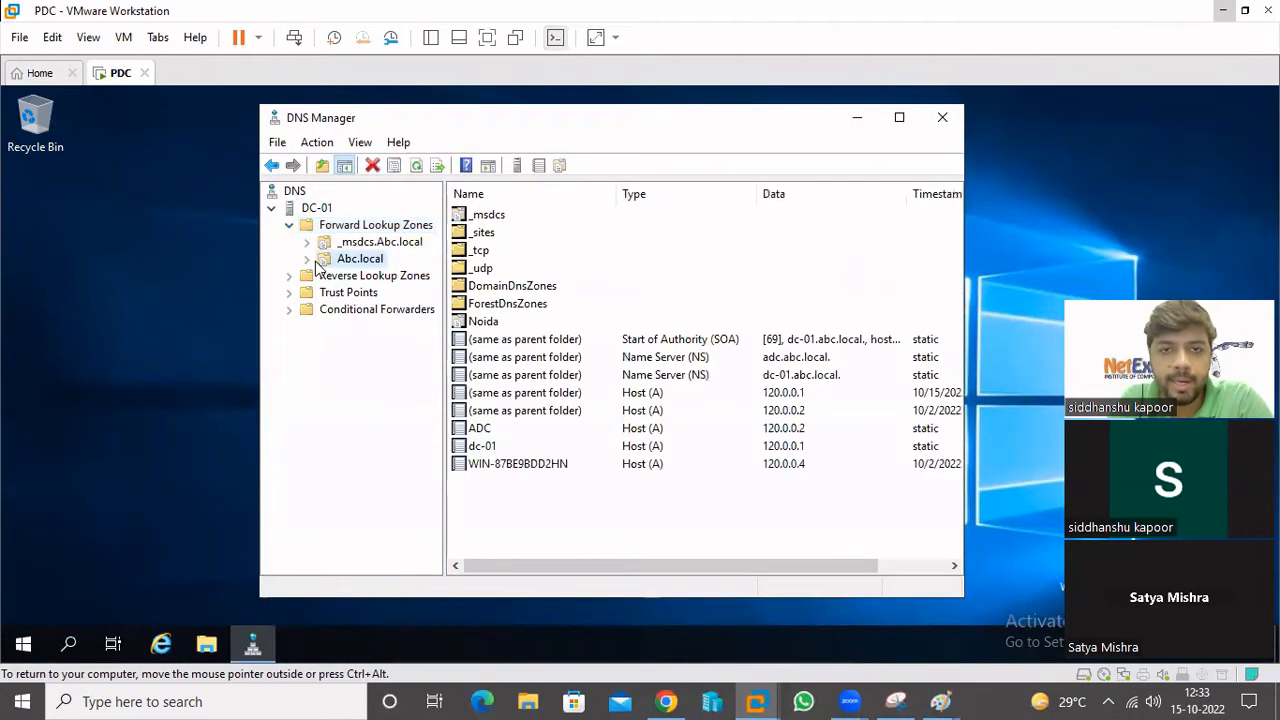
{"action": "left_click", "coordinate": [307, 259]}
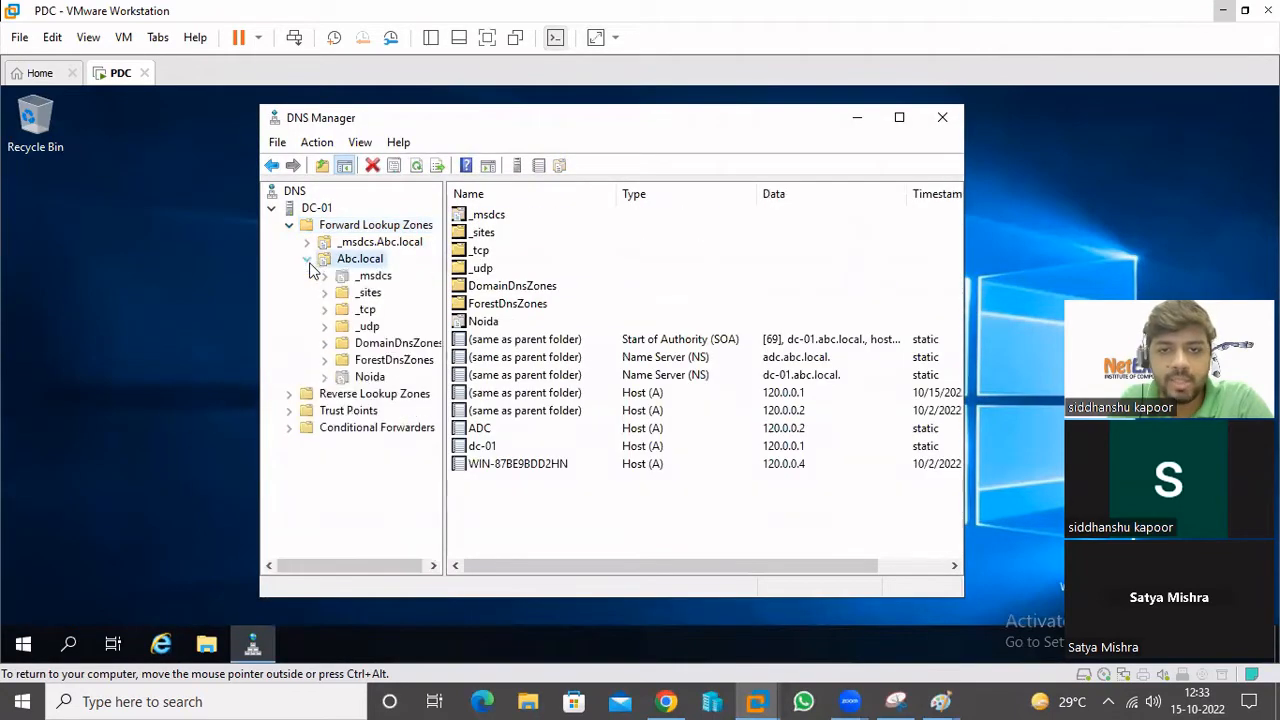
{"action": "left_click", "coordinate": [506, 466]}
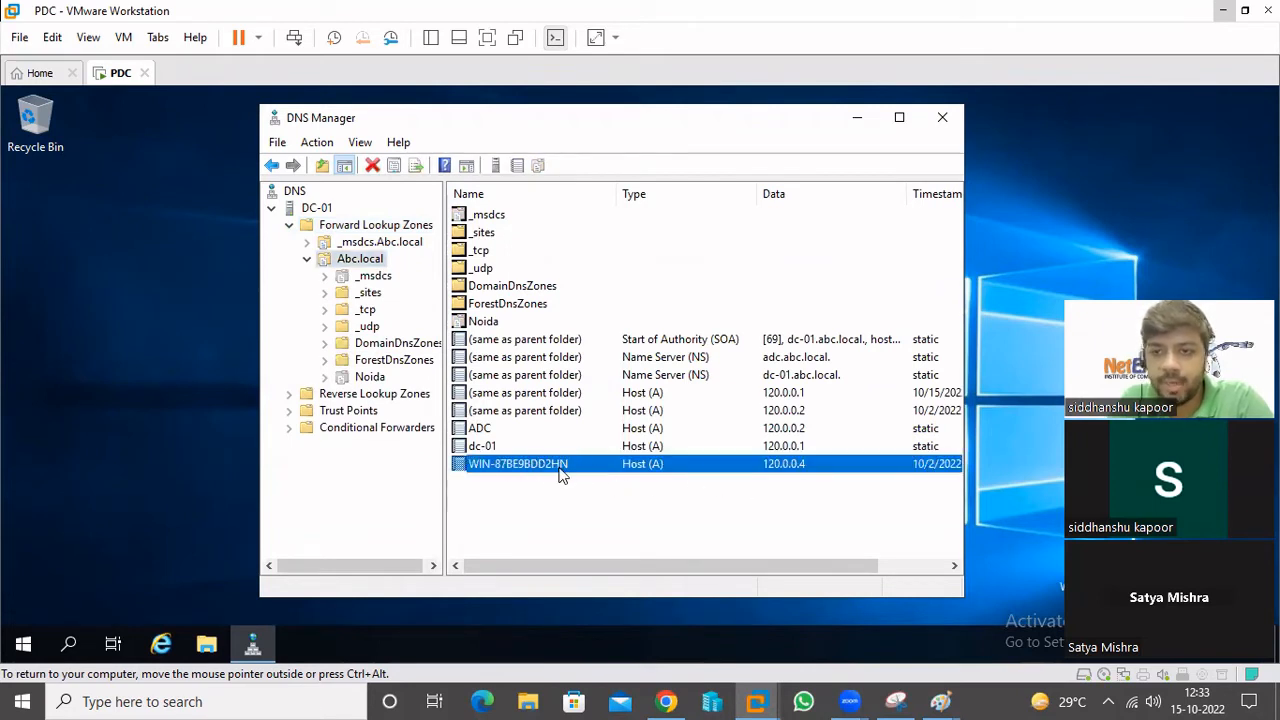
{"action": "left_click", "coordinate": [483, 447]}
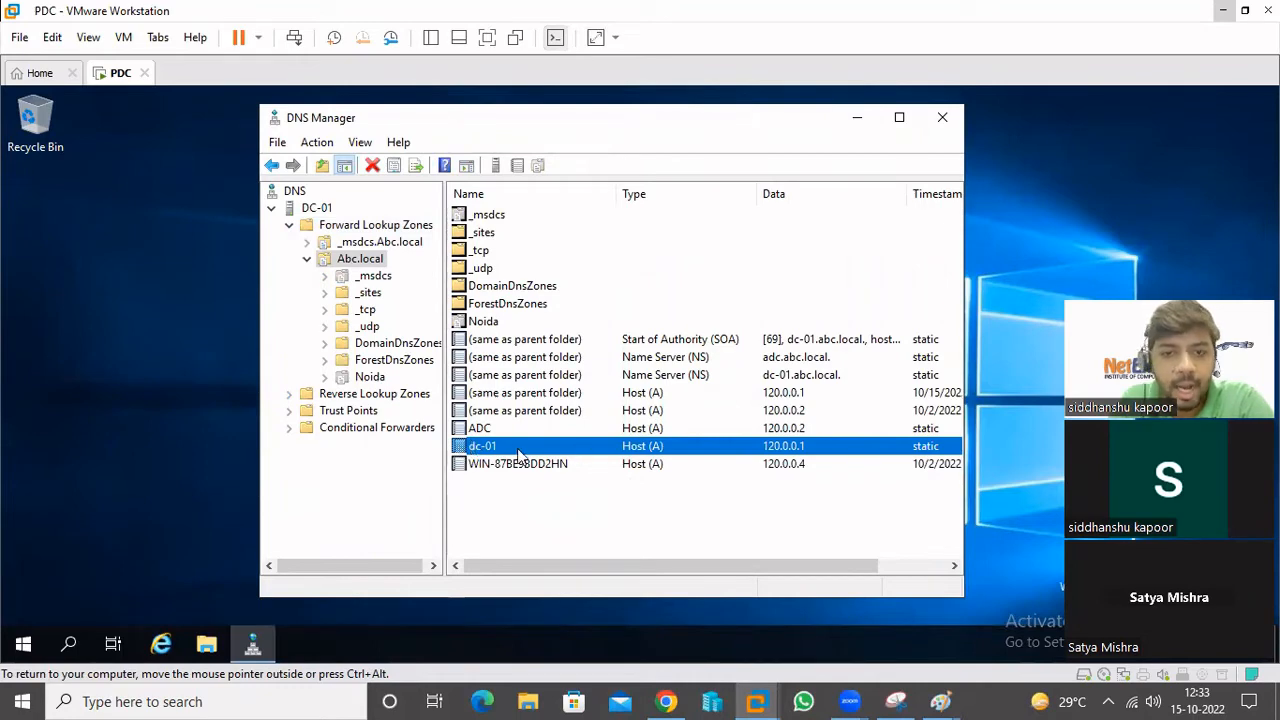
{"action": "right_click", "coordinate": [355, 261]}
{"action": "mouse_move", "coordinate": [420, 467]}
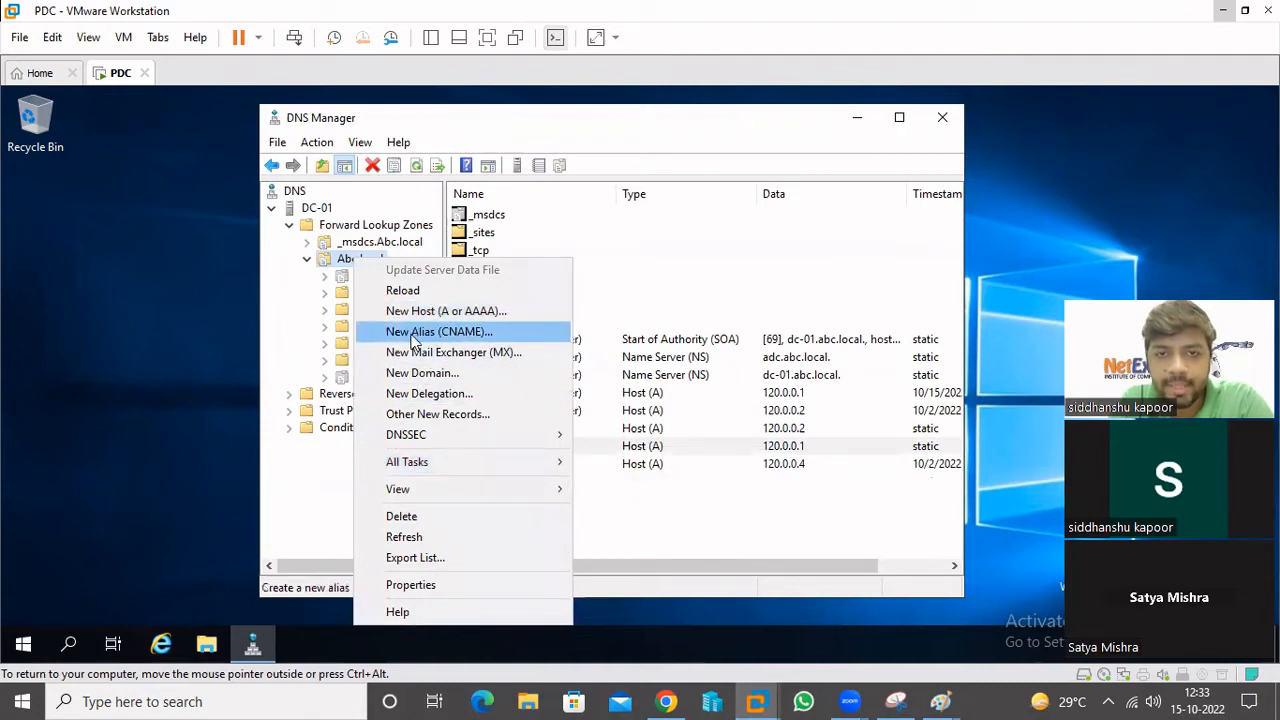
{"action": "left_click", "coordinate": [463, 337]}
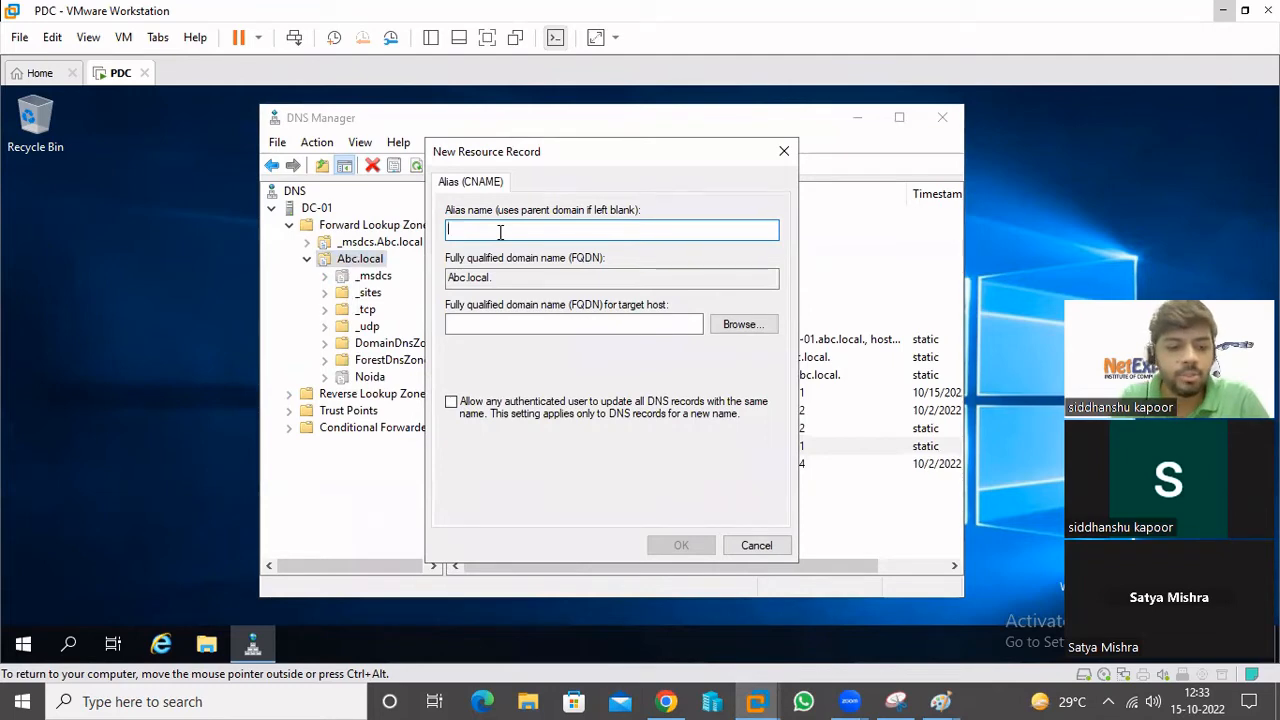
{"action": "type", "text": "WWW"}
{"action": "key", "text": "BackSpace"}
{"action": "key", "text": "BackSpace"}
{"action": "key", "text": "BackSpace"}
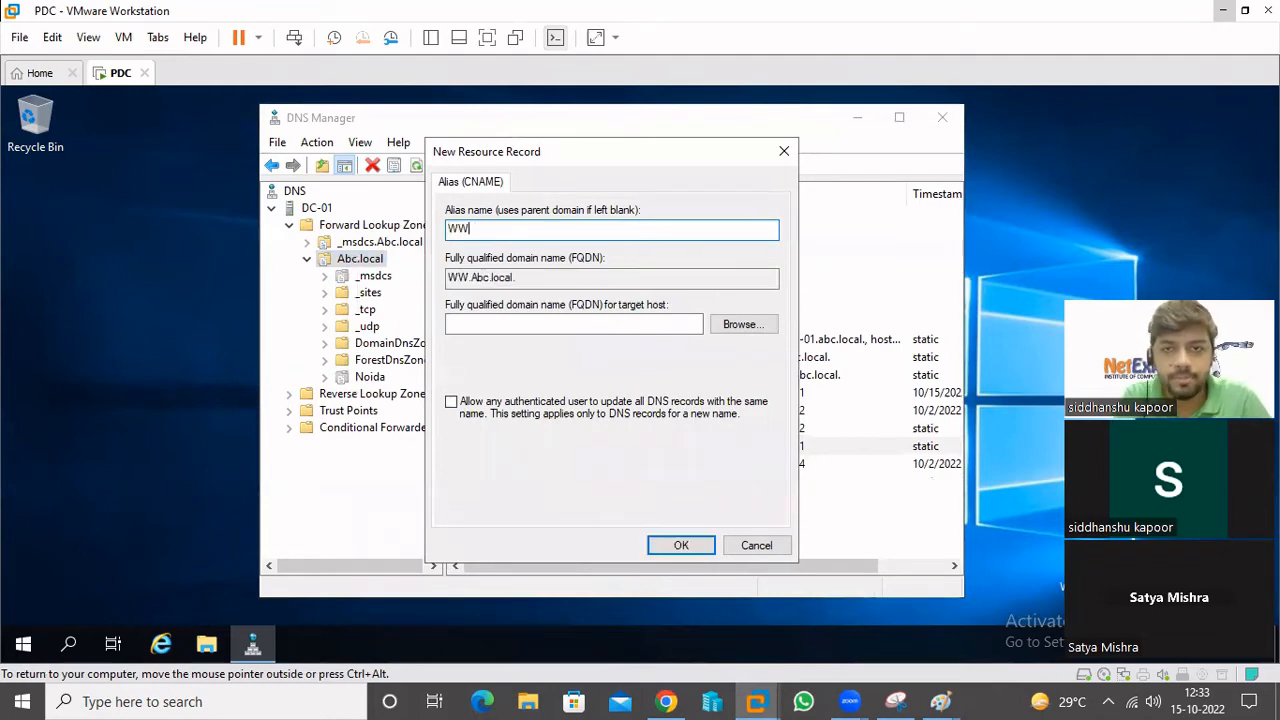
{"action": "type", "text": "www"}
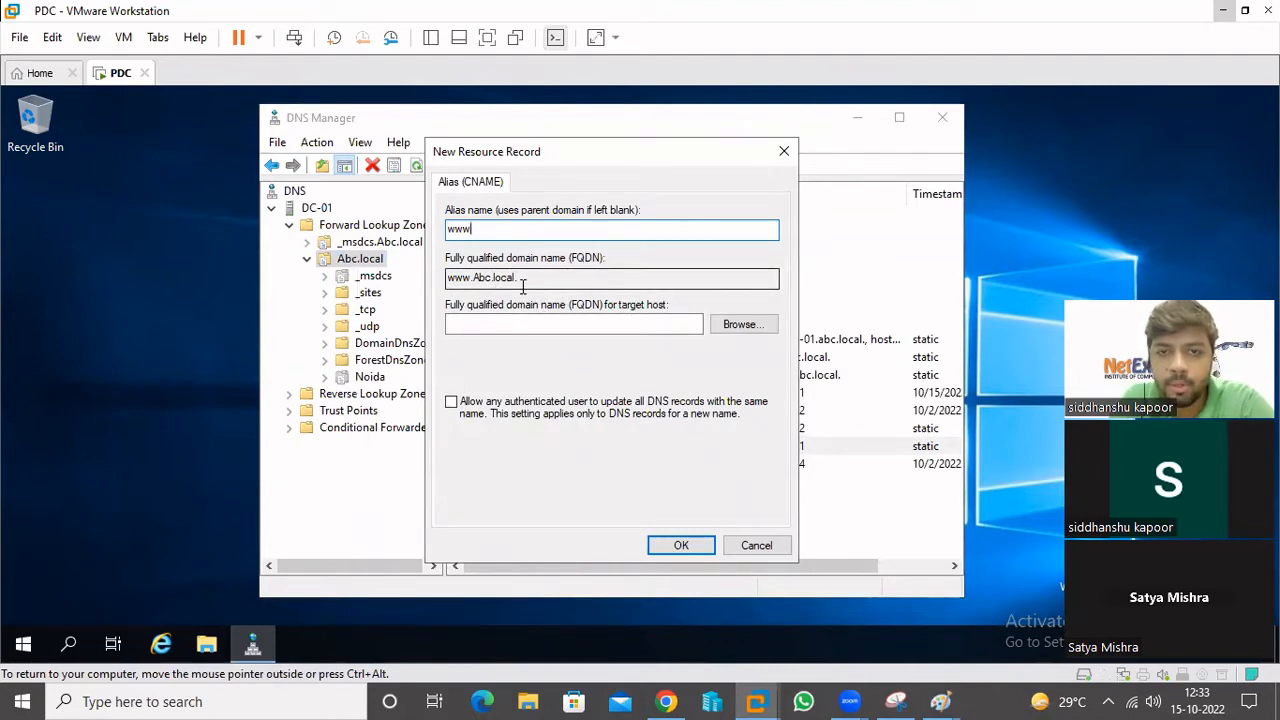
- Browse through DC-01's forward lookup zones to Abc.local and choose the dc-01 host record as the alias's target host
{"action": "left_click", "coordinate": [743, 324]}
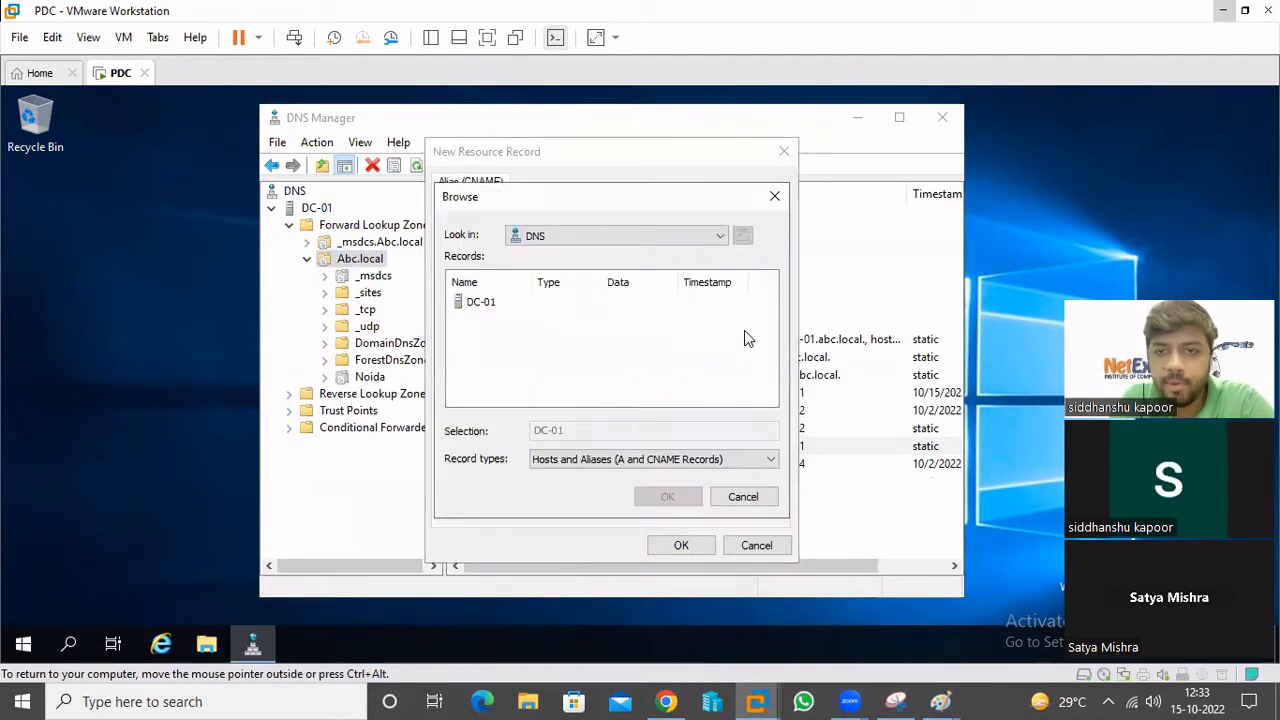
{"action": "double_click", "coordinate": [480, 305]}
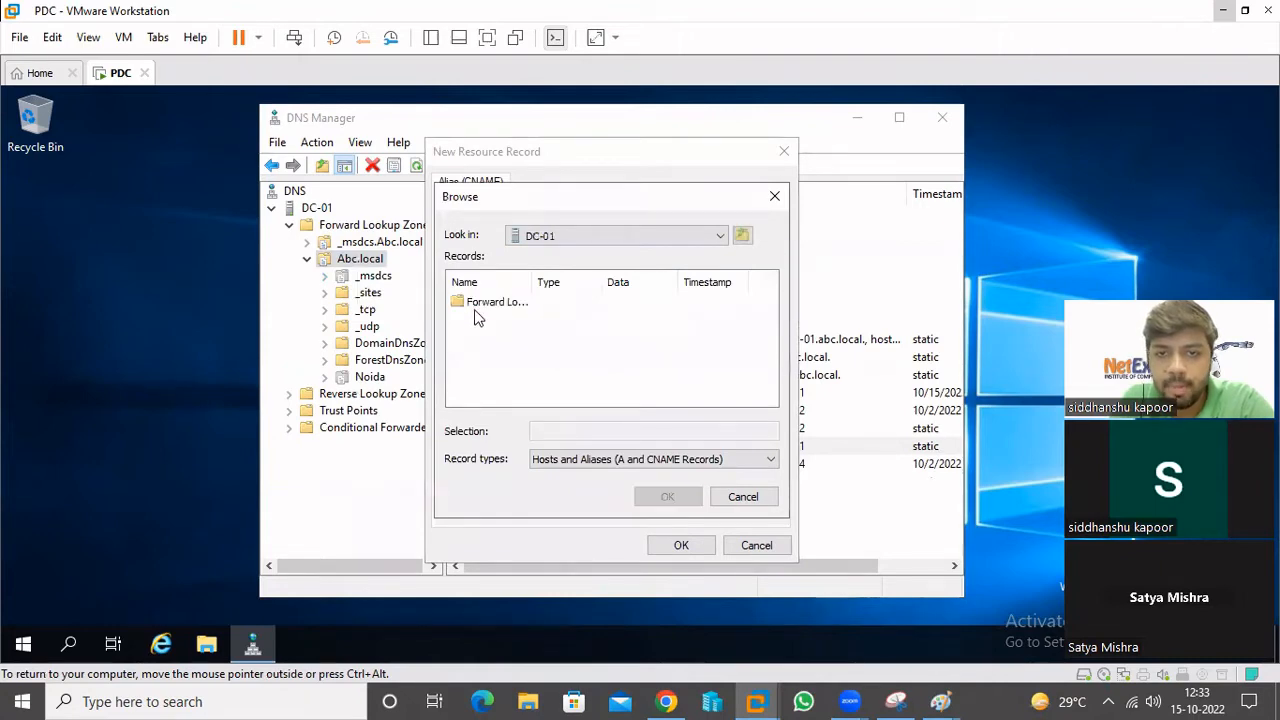
{"action": "double_click", "coordinate": [480, 303]}
{"action": "double_click", "coordinate": [468, 318]}
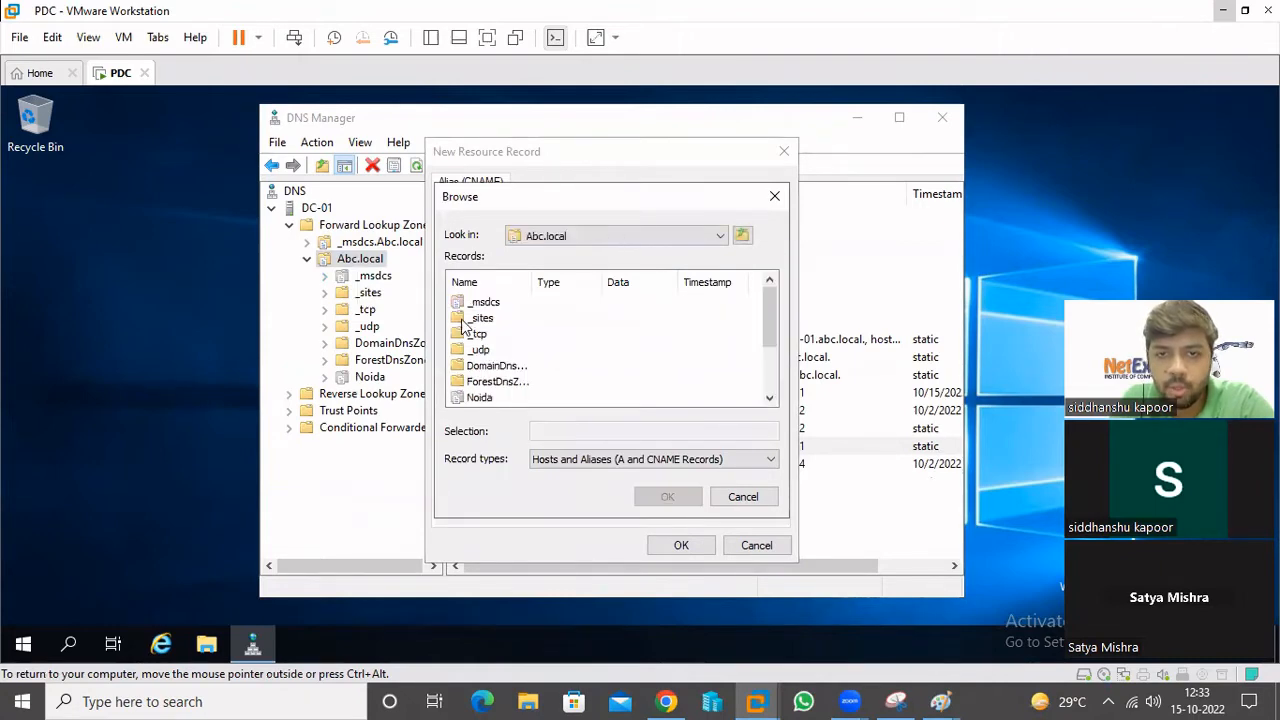
{"action": "scroll", "coordinate": [500, 375], "scroll_direction": "down", "scroll_amount": 2}
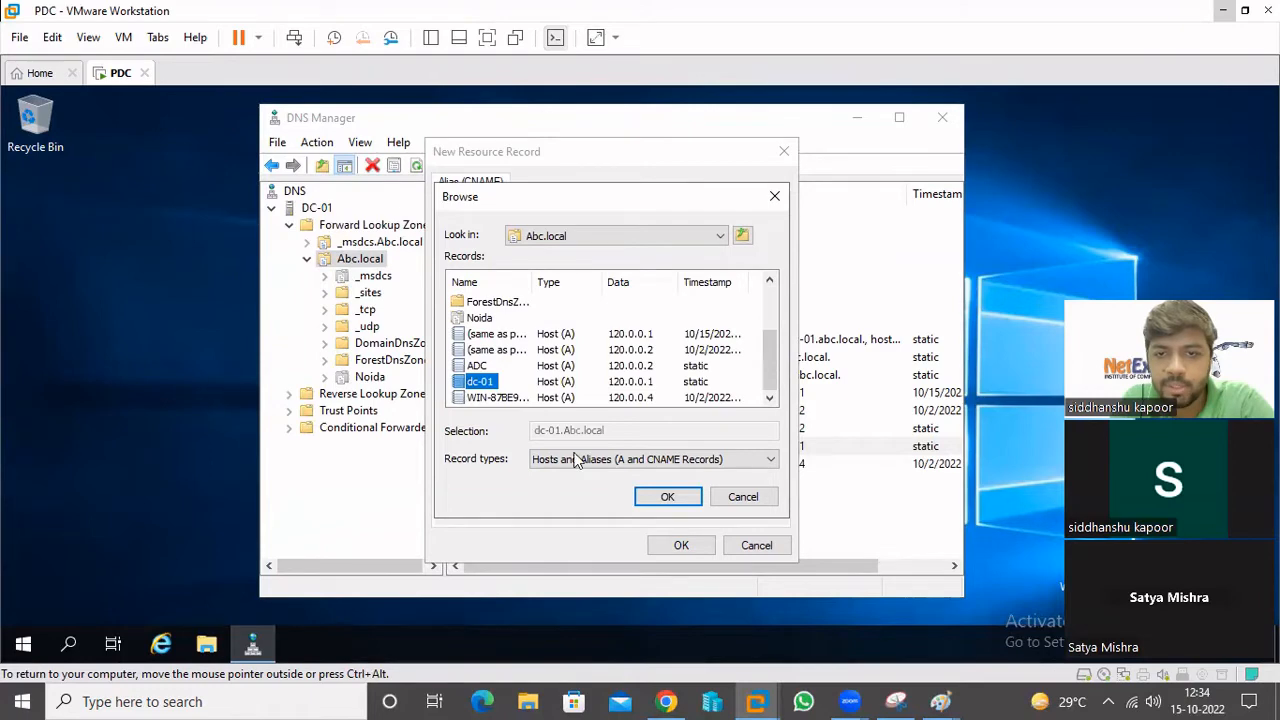
{"action": "left_click", "coordinate": [667, 496]}
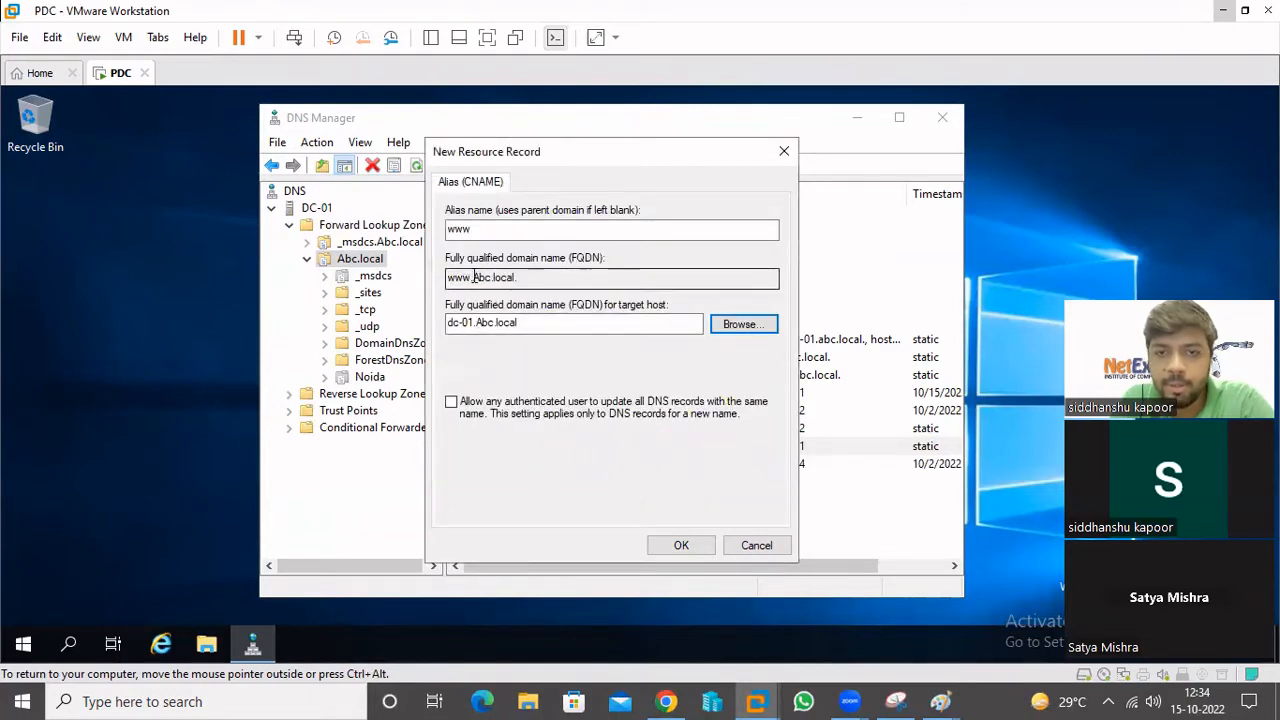
- Create the www alias record with target dc-01.Abc.local and select it in the Abc.local zone
{"action": "left_click", "coordinate": [682, 547]}
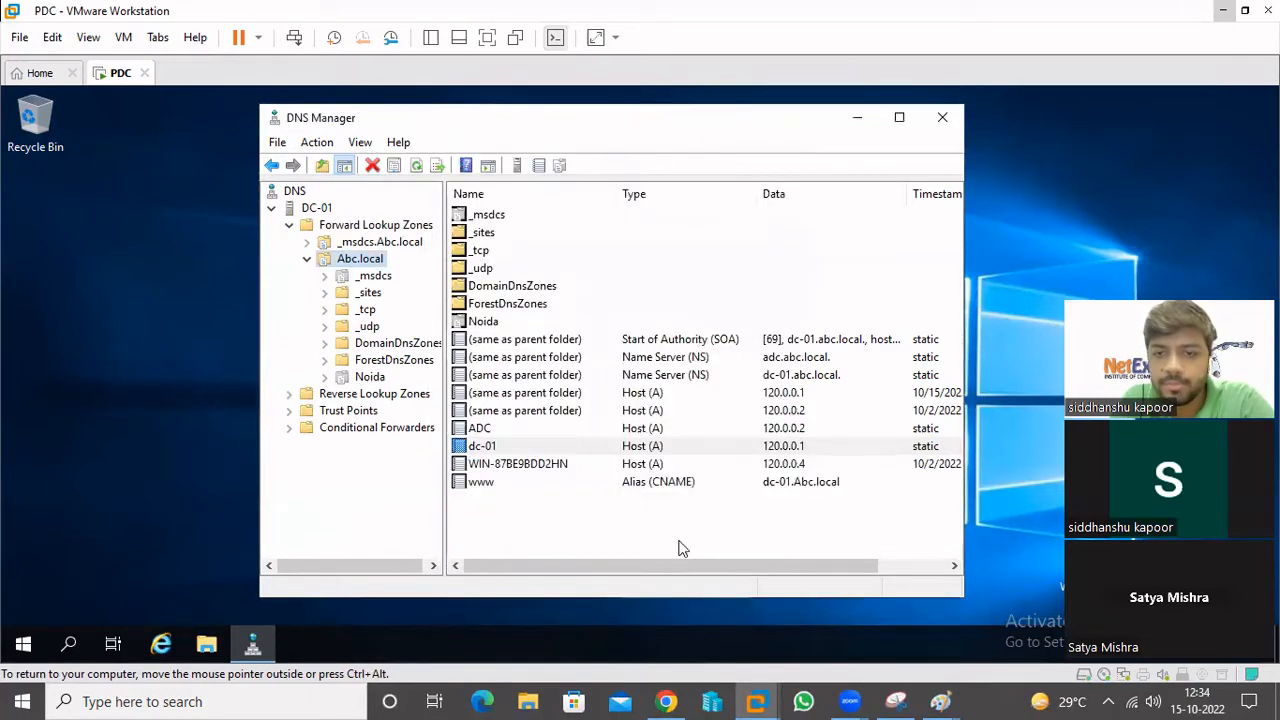
{"action": "left_click", "coordinate": [470, 488]}
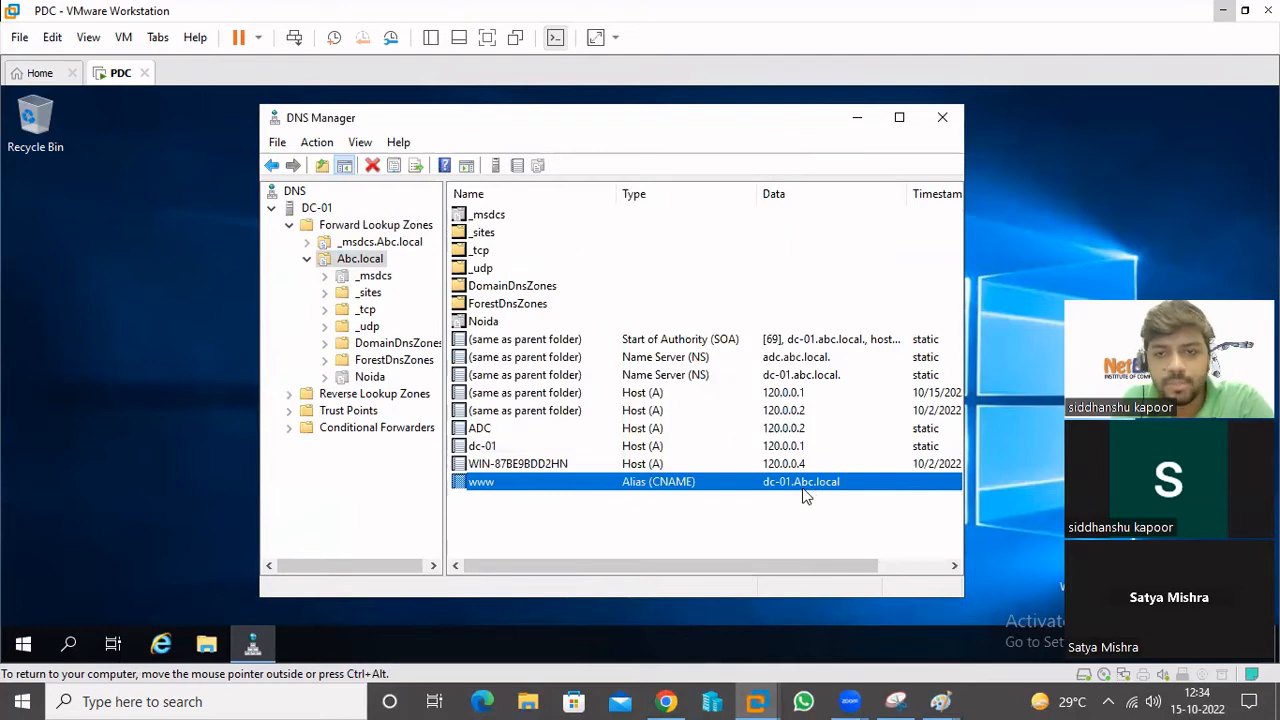
- Open Command Prompt on the PDC server
{"action": "right_click", "coordinate": [22, 643]}
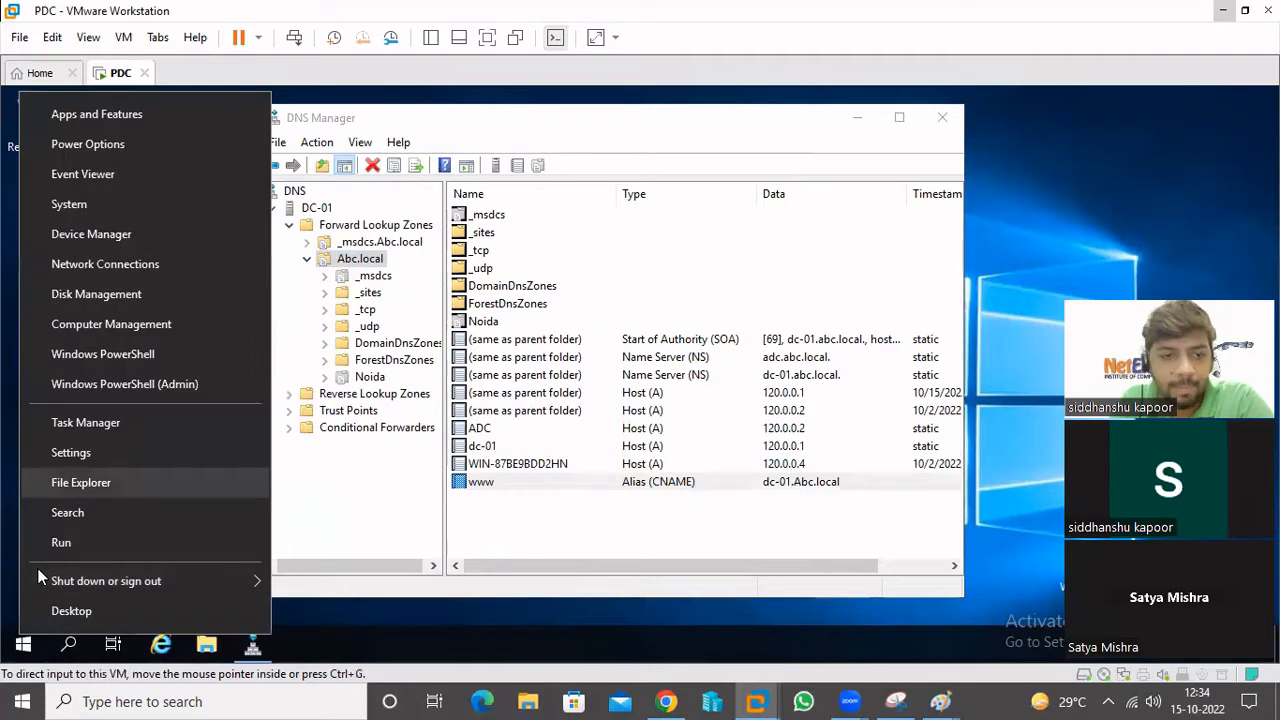
{"action": "left_click", "coordinate": [62, 542]}
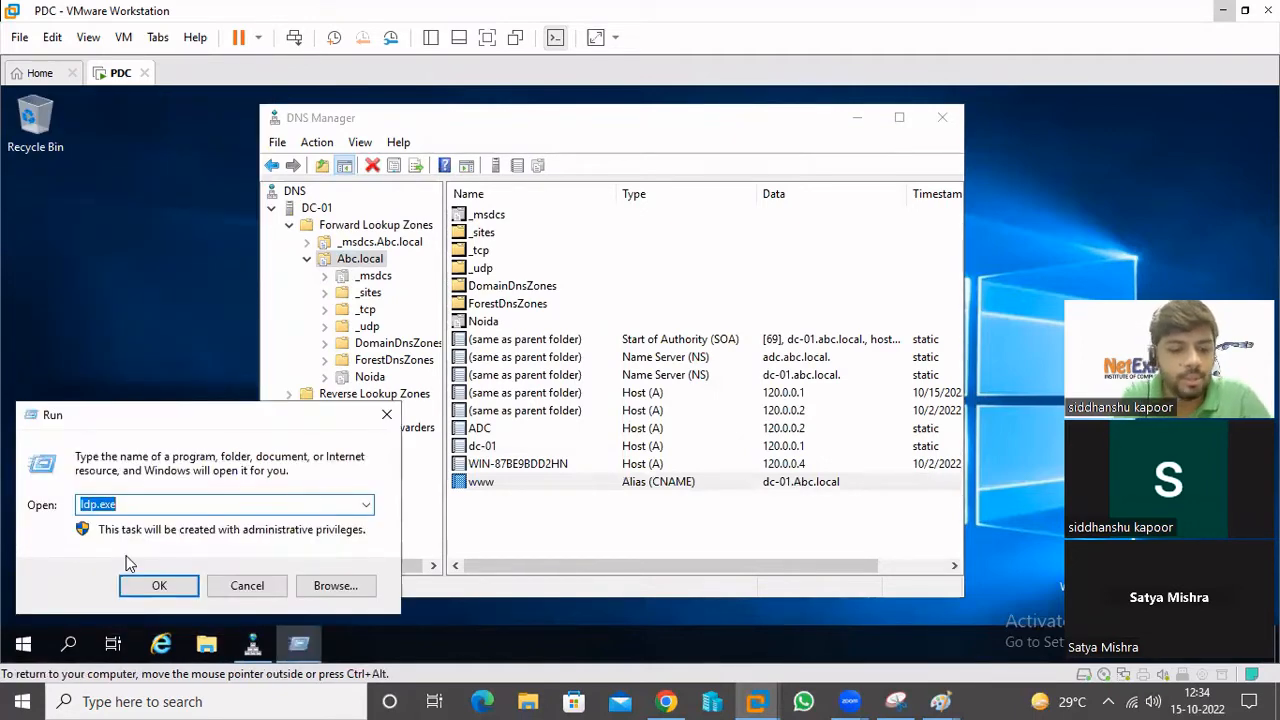
{"action": "type", "text": "cmd"}
{"action": "key", "text": "Return"}
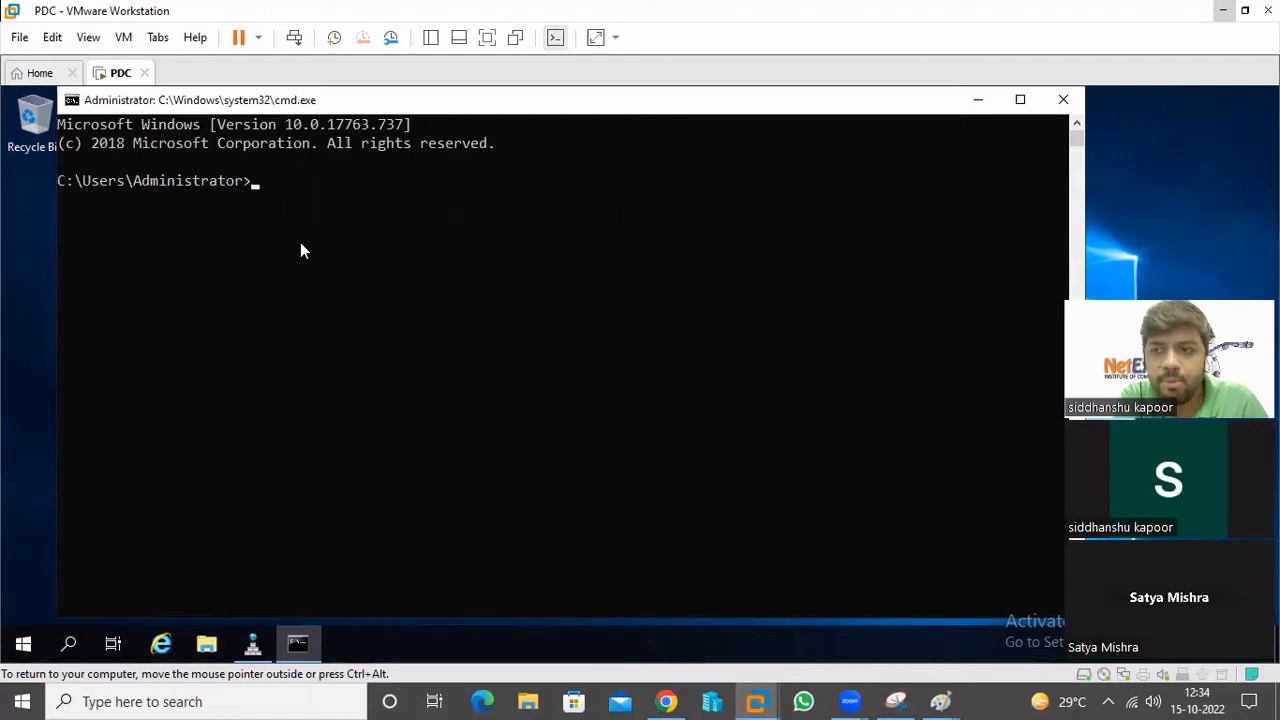
{"action": "type", "text": "ping www"}
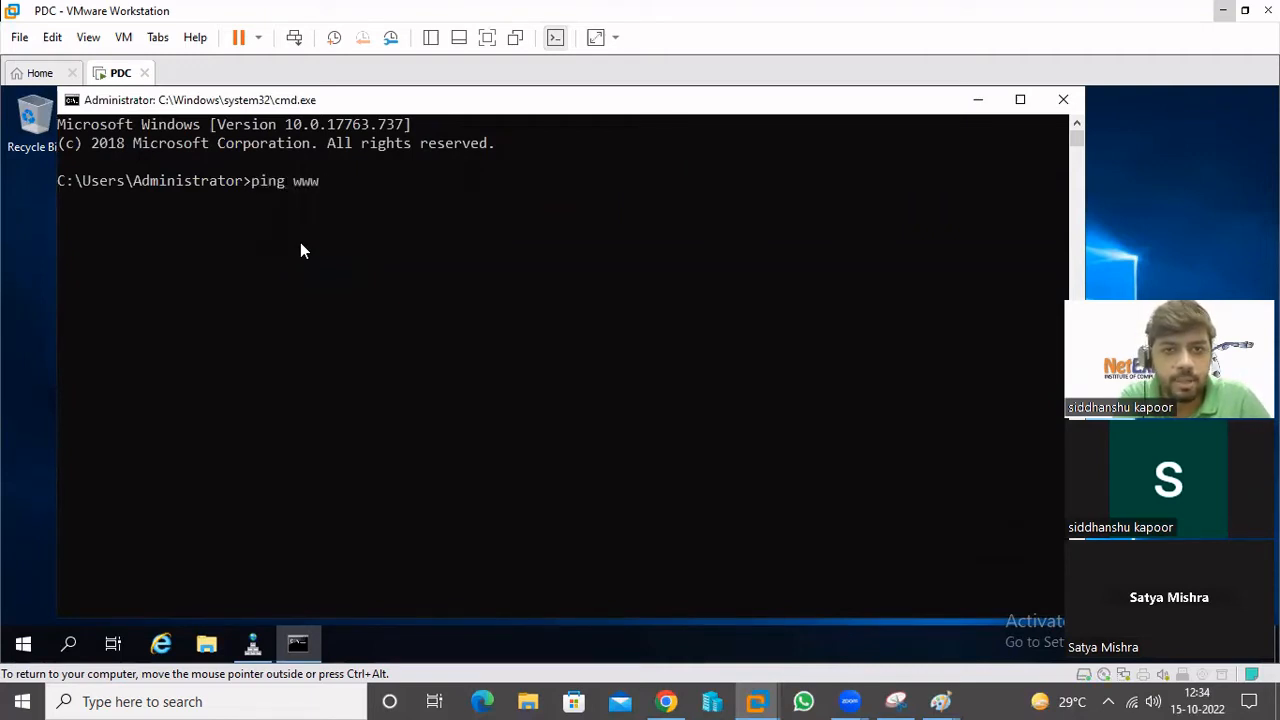
{"action": "type", "text": ".abc."}
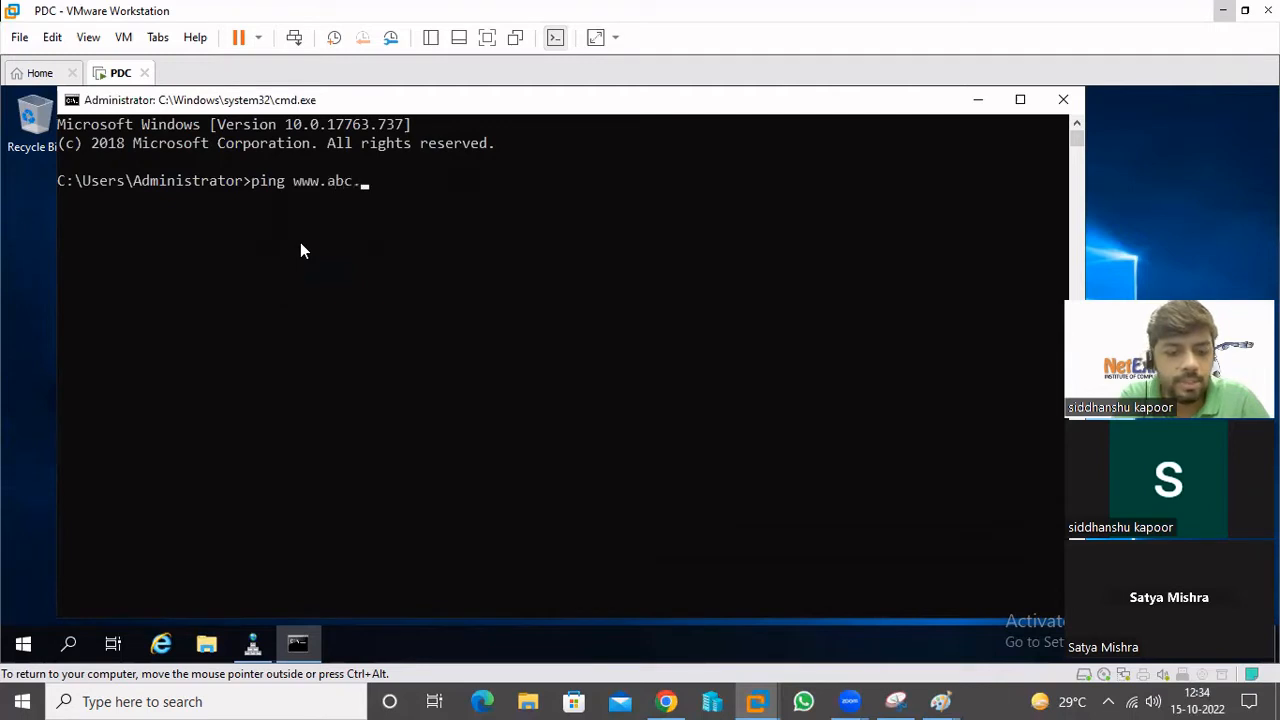
{"action": "type", "text": "local"}
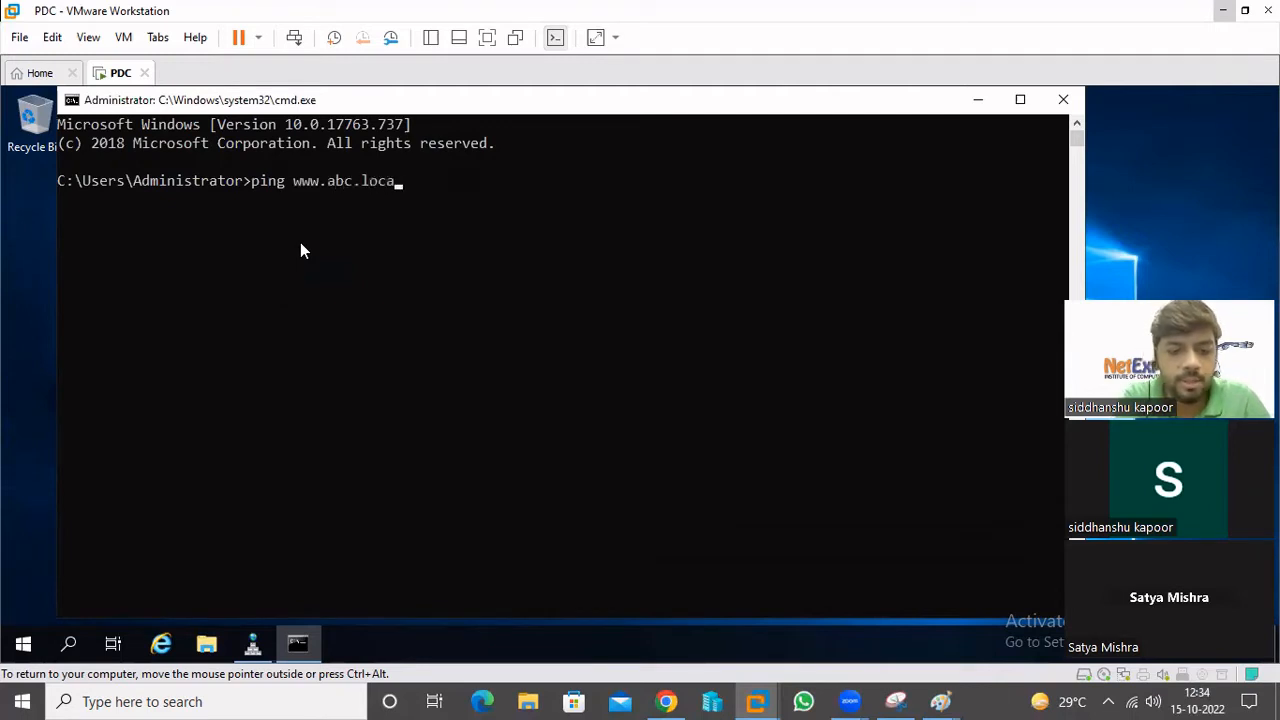
{"action": "key", "text": "Return"}
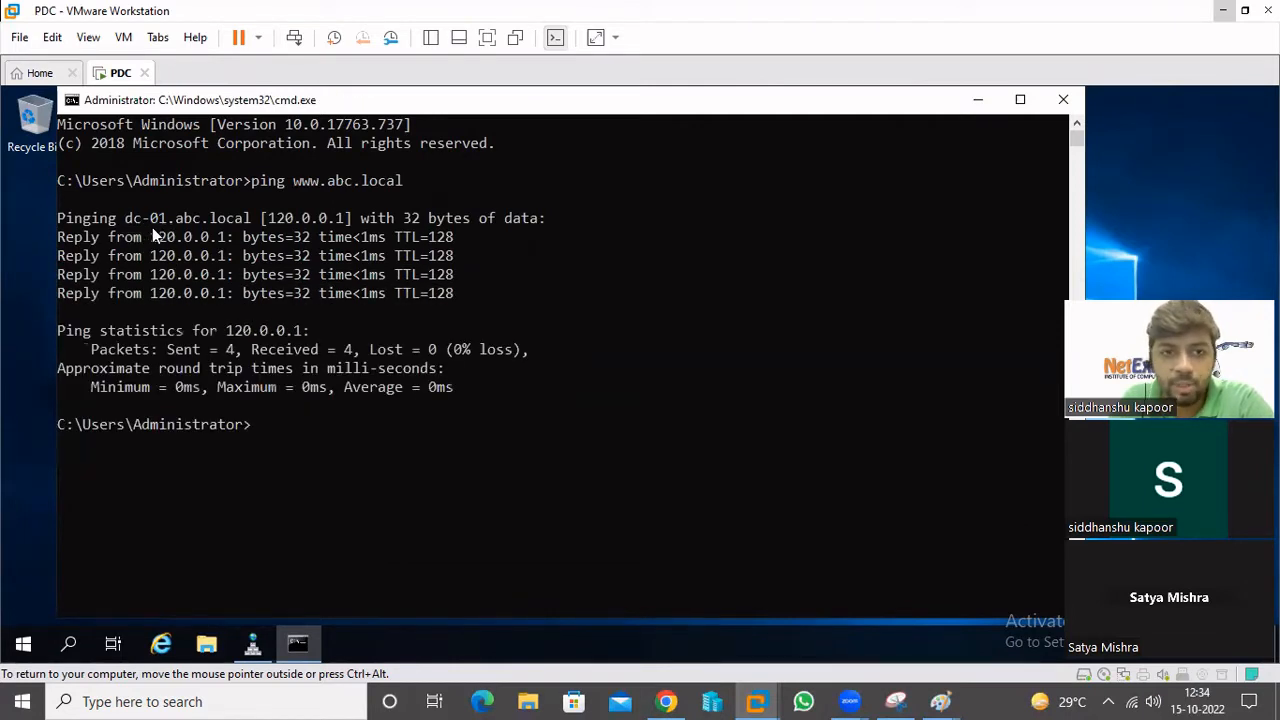
{"action": "left_click", "coordinate": [146, 220]}
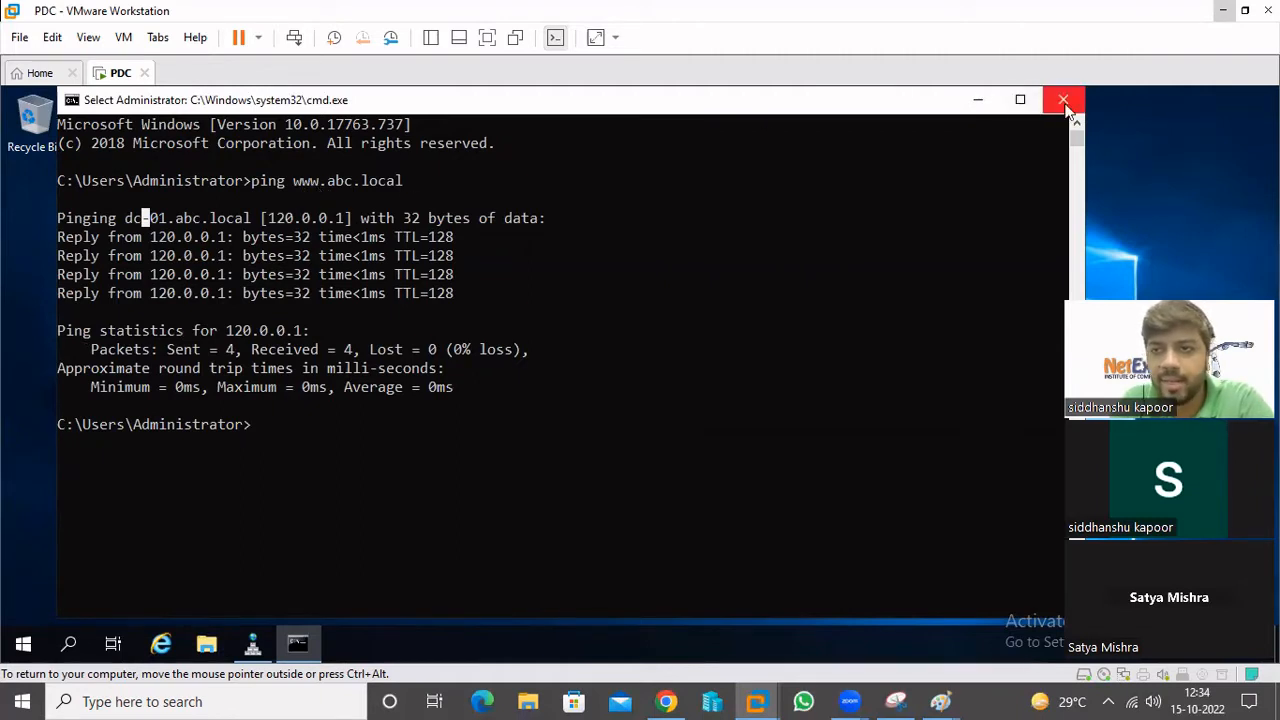
{"action": "left_click", "coordinate": [1063, 101]}
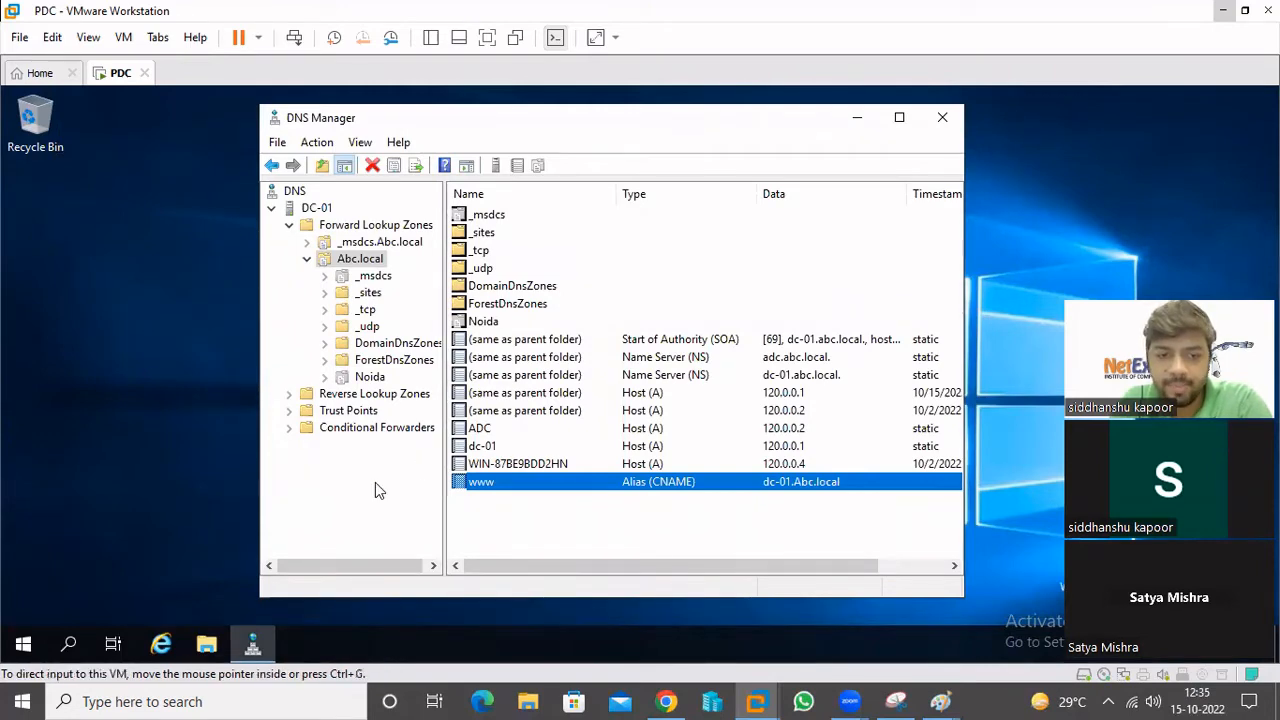
- Close DNS Manager, switch to the Paint notes and write "Service Record." beside the Srv Record entry
{"action": "left_click", "coordinate": [942, 122]}
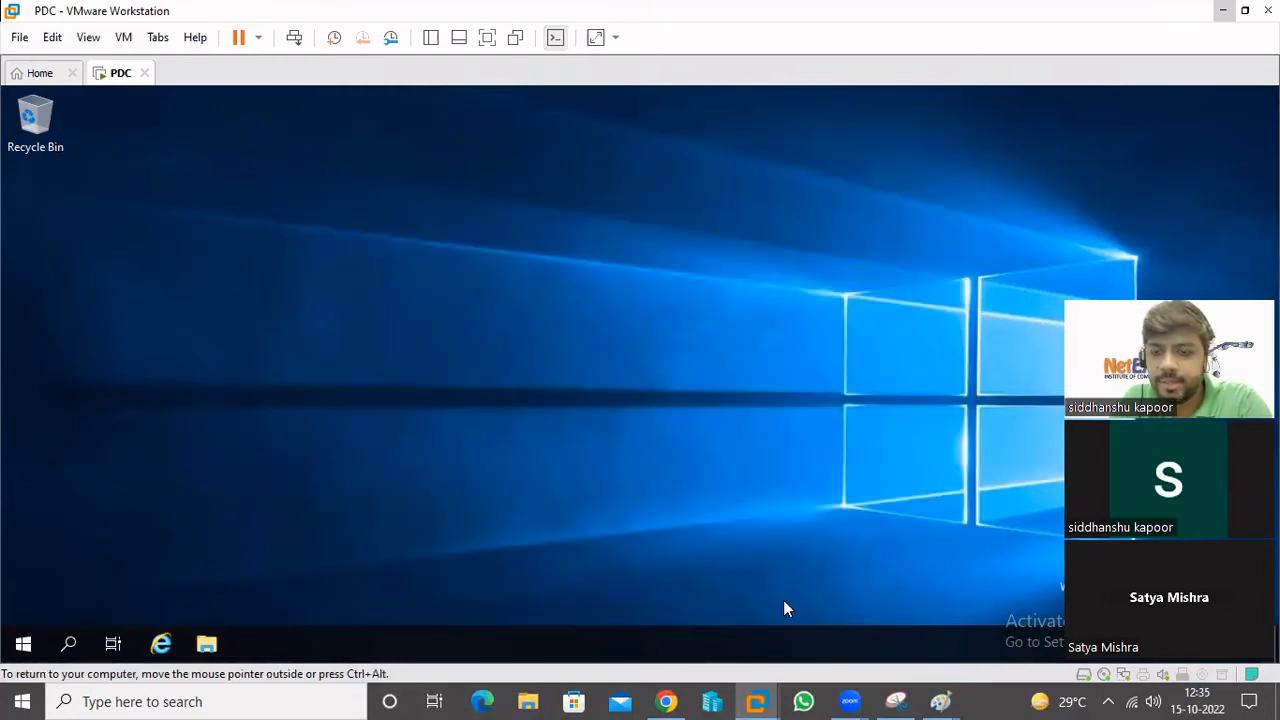
{"action": "left_click", "coordinate": [1222, 10]}
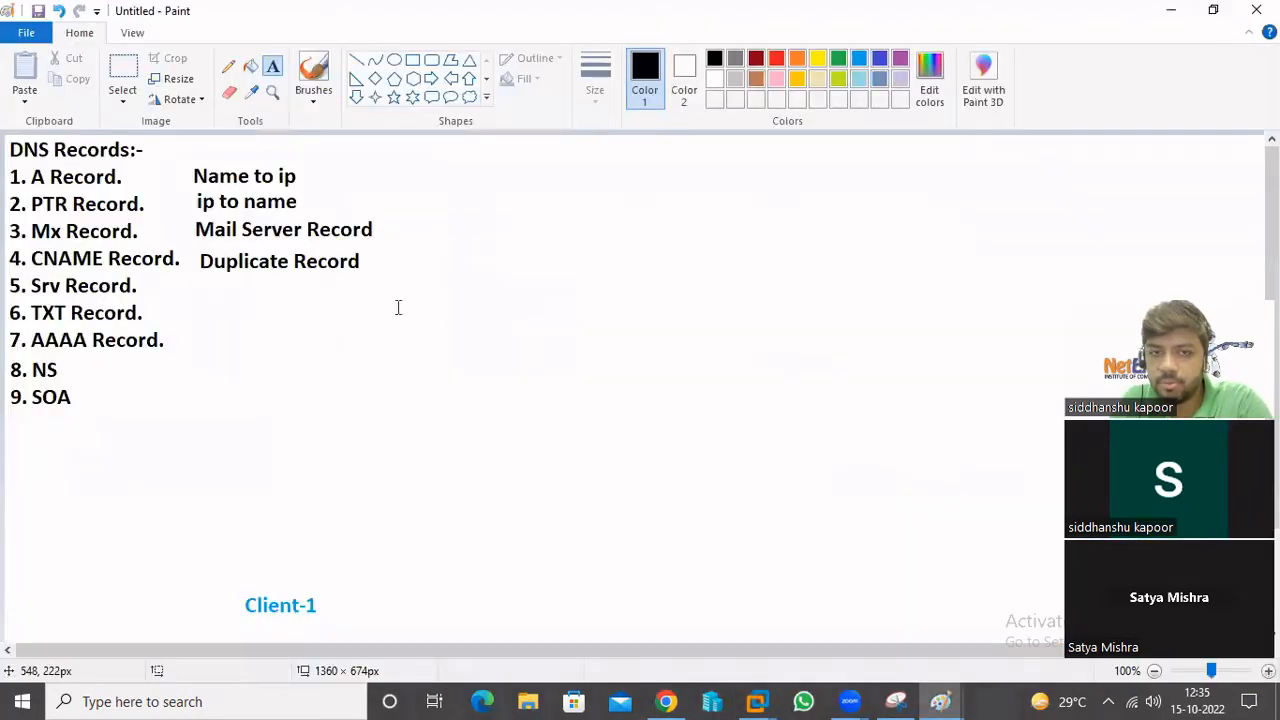
{"action": "left_click", "coordinate": [203, 286]}
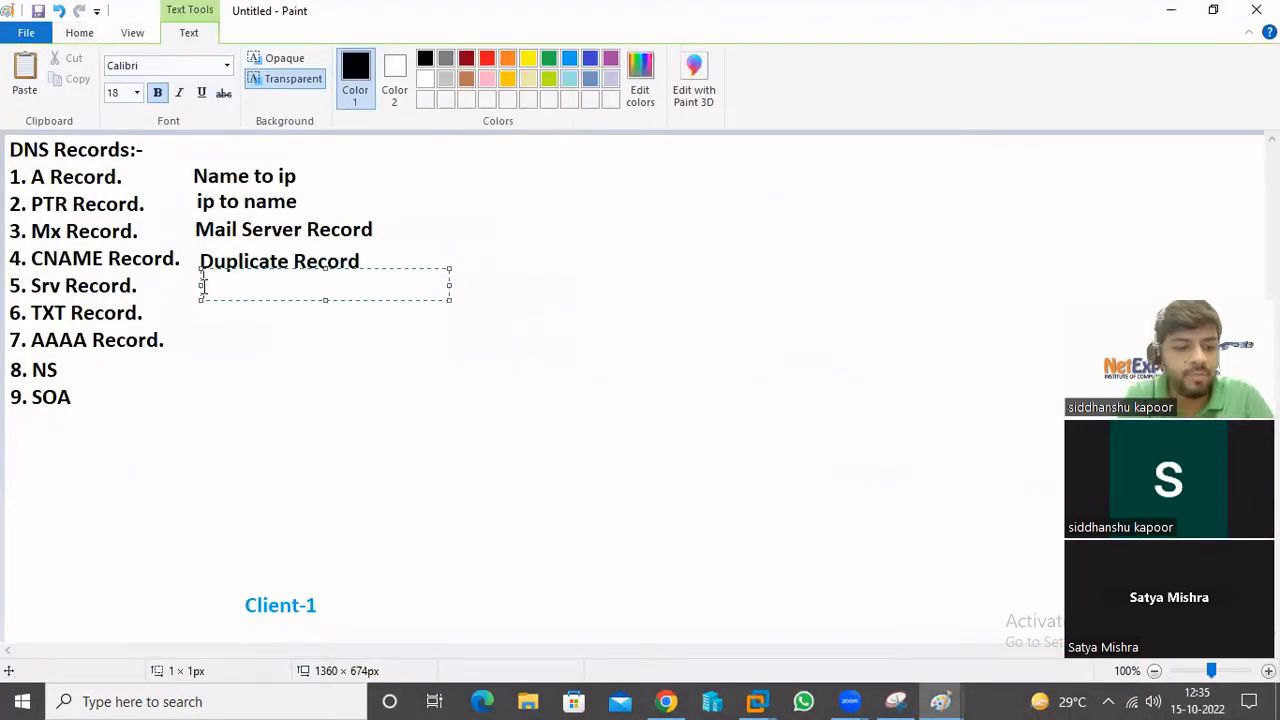
{"action": "type", "text": "Service "}
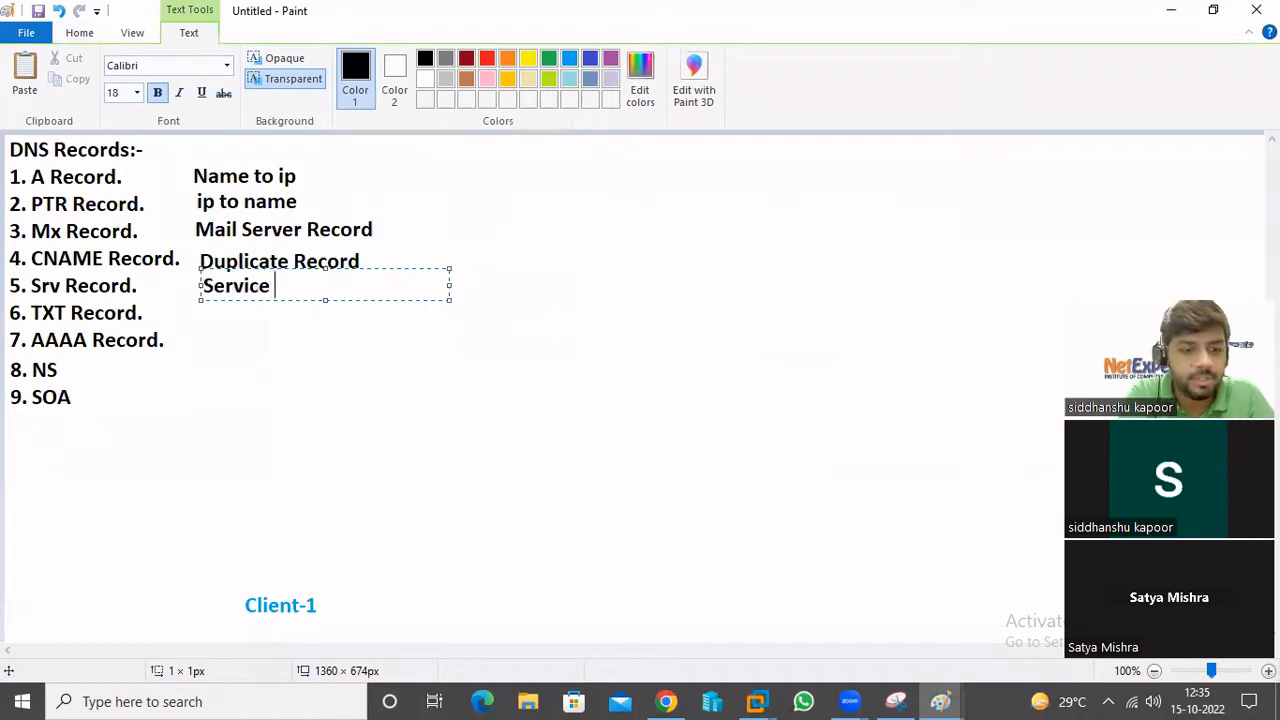
{"action": "type", "text": "Record."}
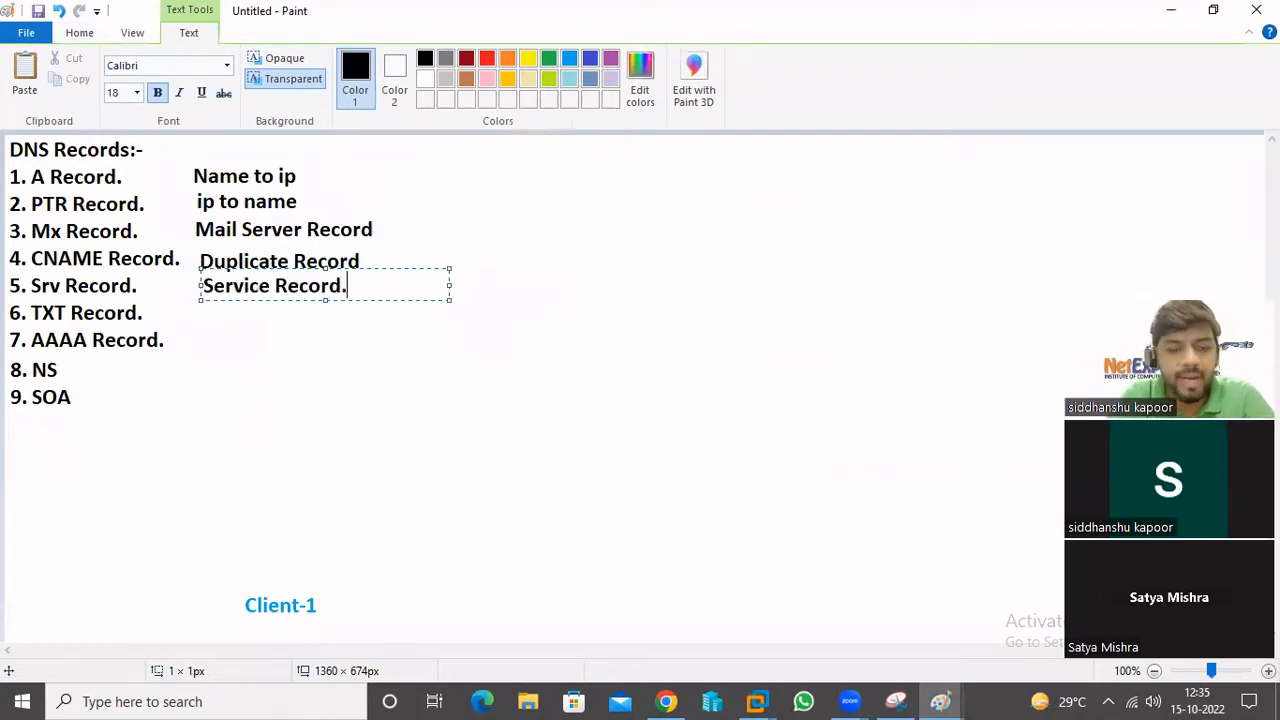
{"action": "left_click", "coordinate": [576, 386]}
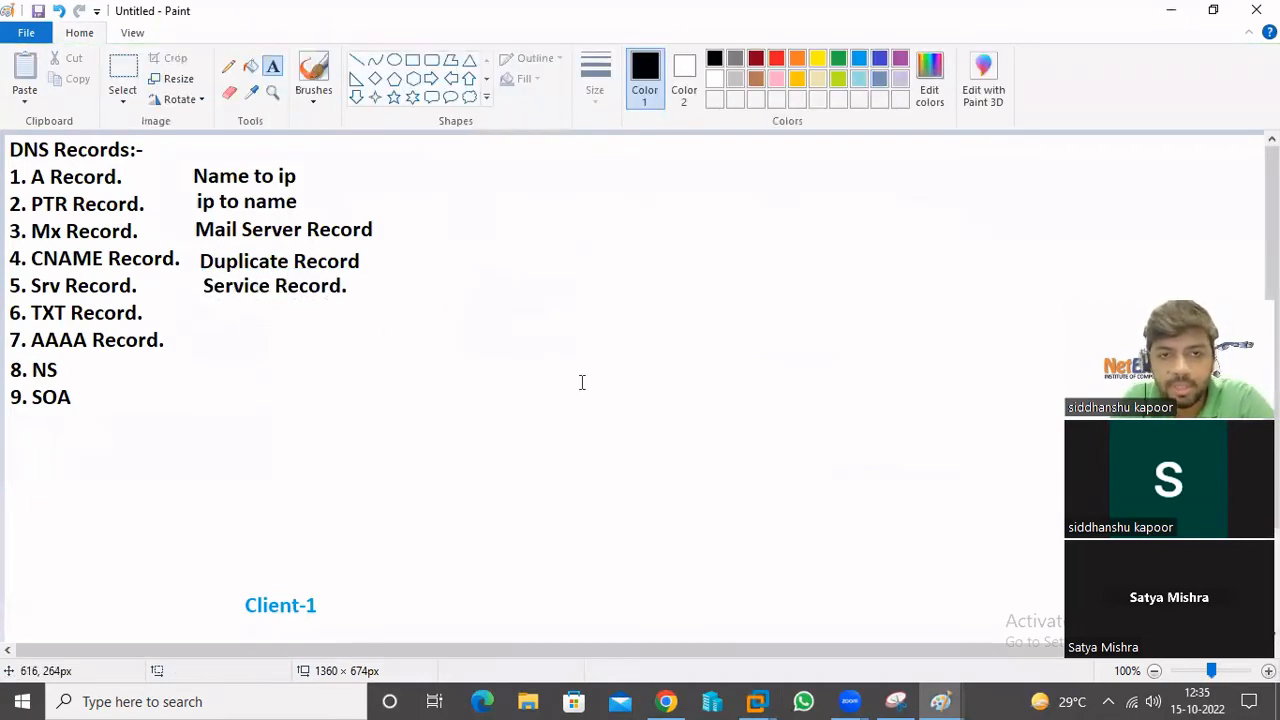
- Switch to the PDC virtual machine in VMware Workstation and reopen DNS Manager from the administrative tools
{"action": "left_click", "coordinate": [760, 698]}
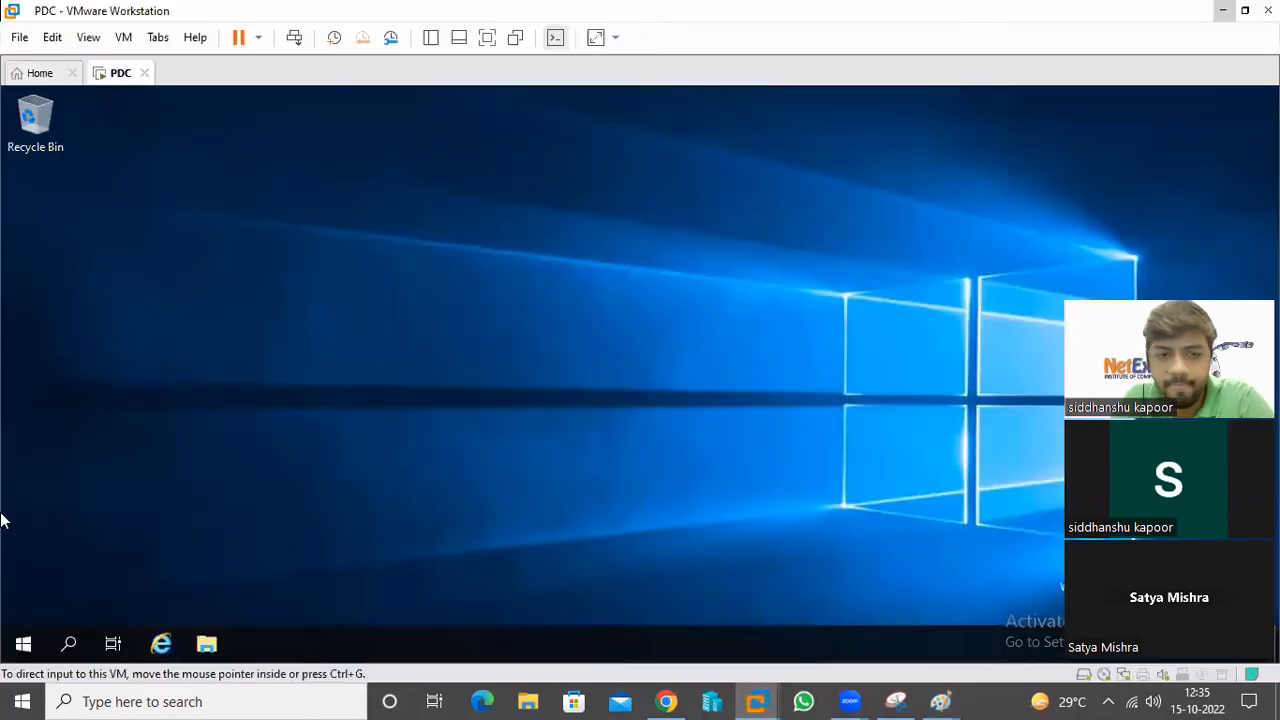
{"action": "left_click", "coordinate": [23, 643]}
{"action": "left_click", "coordinate": [137, 399]}
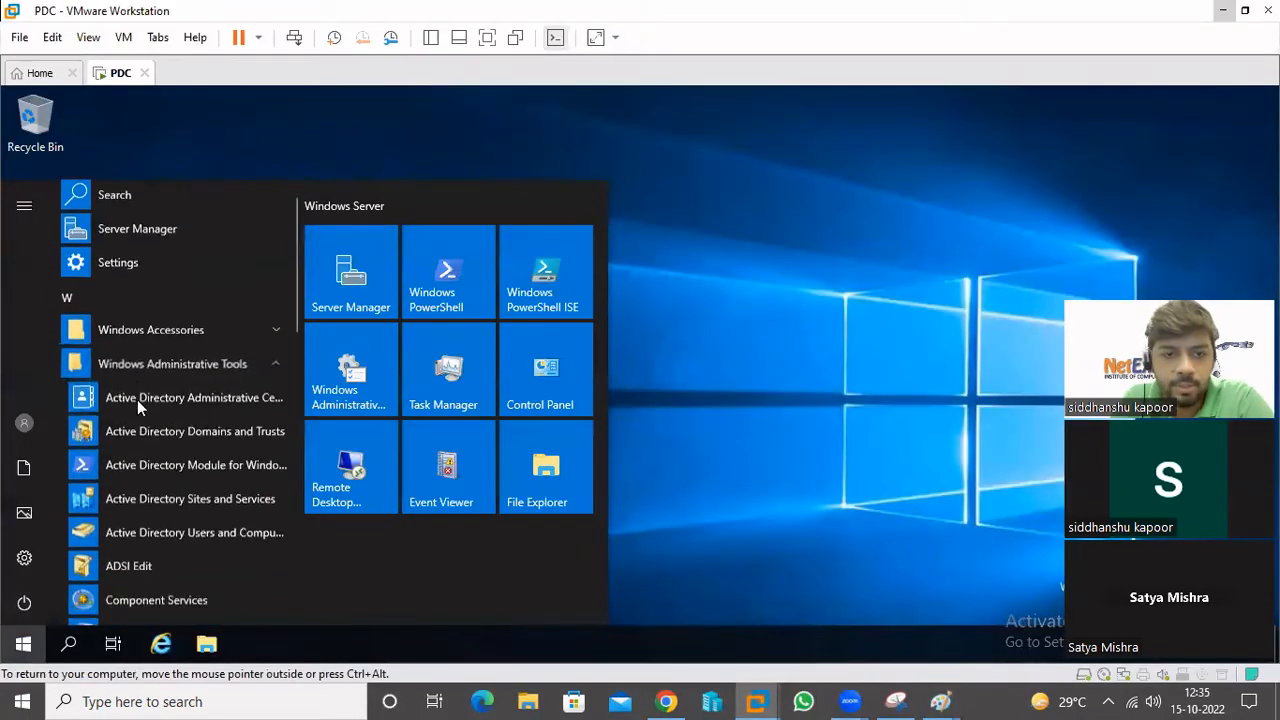
{"action": "scroll", "coordinate": [137, 399], "scroll_direction": "down", "scroll_amount": 3}
{"action": "left_click", "coordinate": [133, 435]}
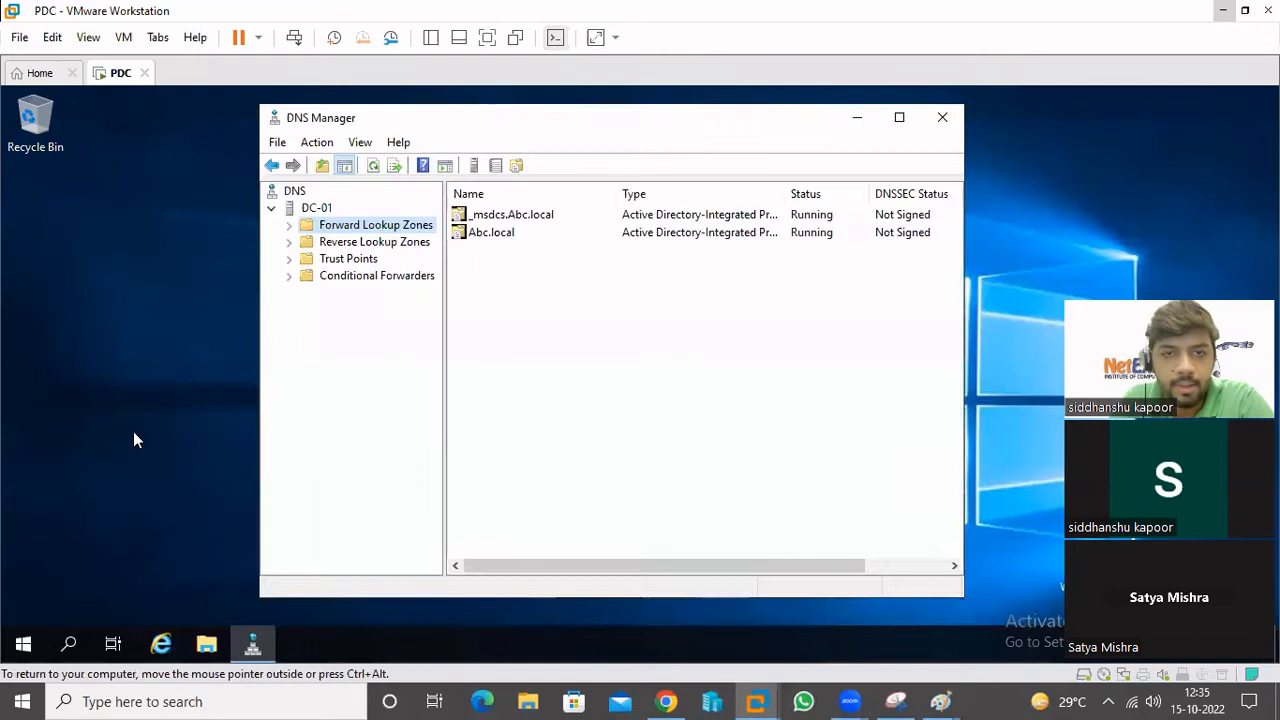
- Expand the Abc.local forward lookup zone and display the records in its _tcp folder
{"action": "left_click", "coordinate": [289, 225]}
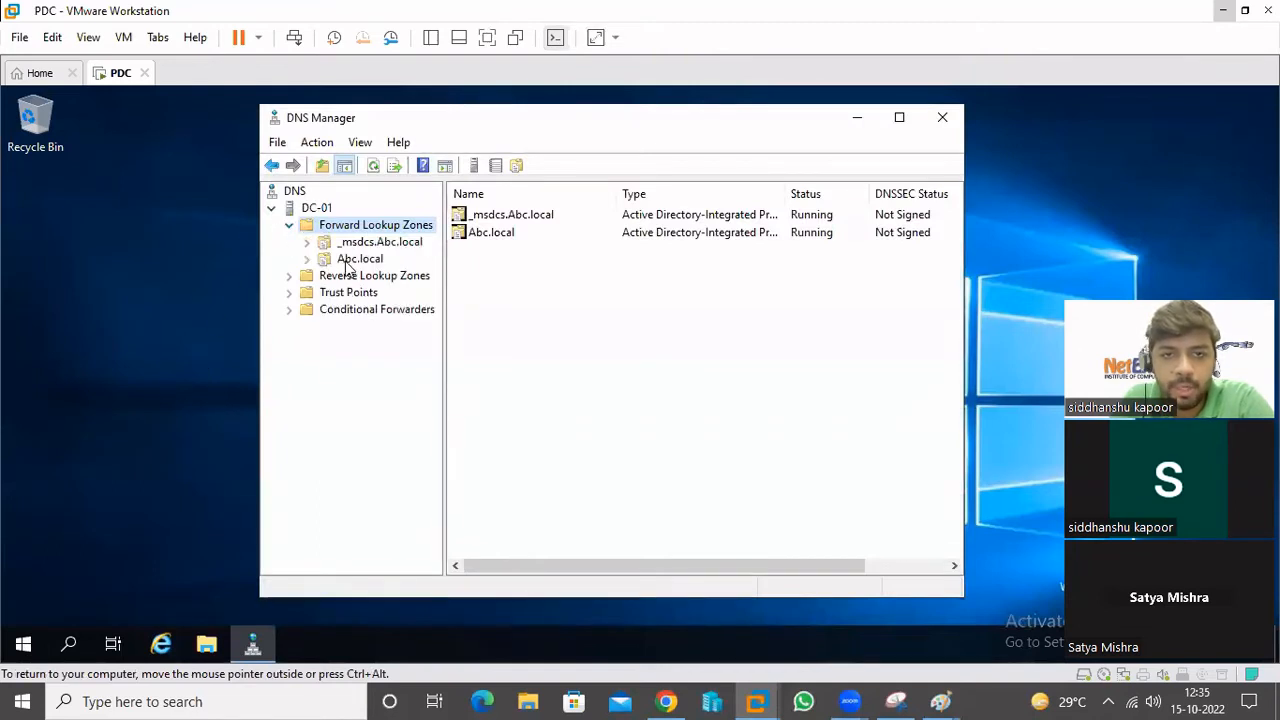
{"action": "left_click", "coordinate": [348, 261]}
{"action": "left_click", "coordinate": [307, 259]}
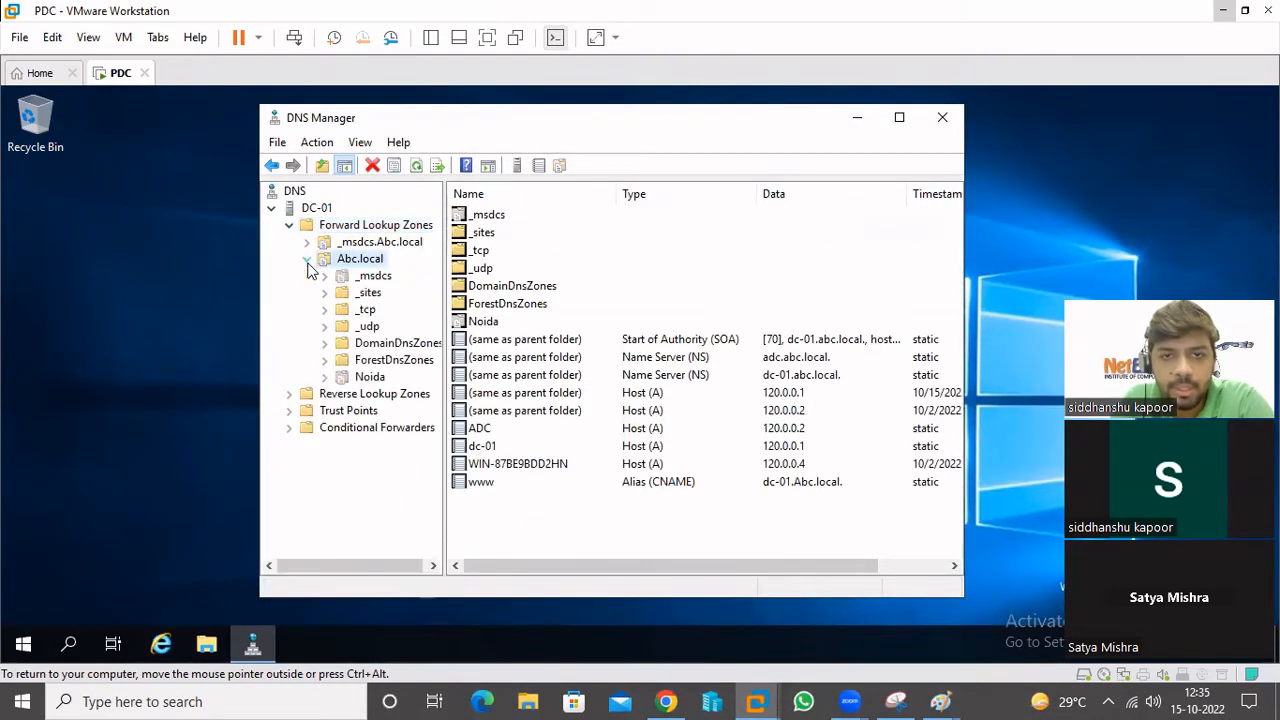
{"action": "left_click", "coordinate": [365, 310]}
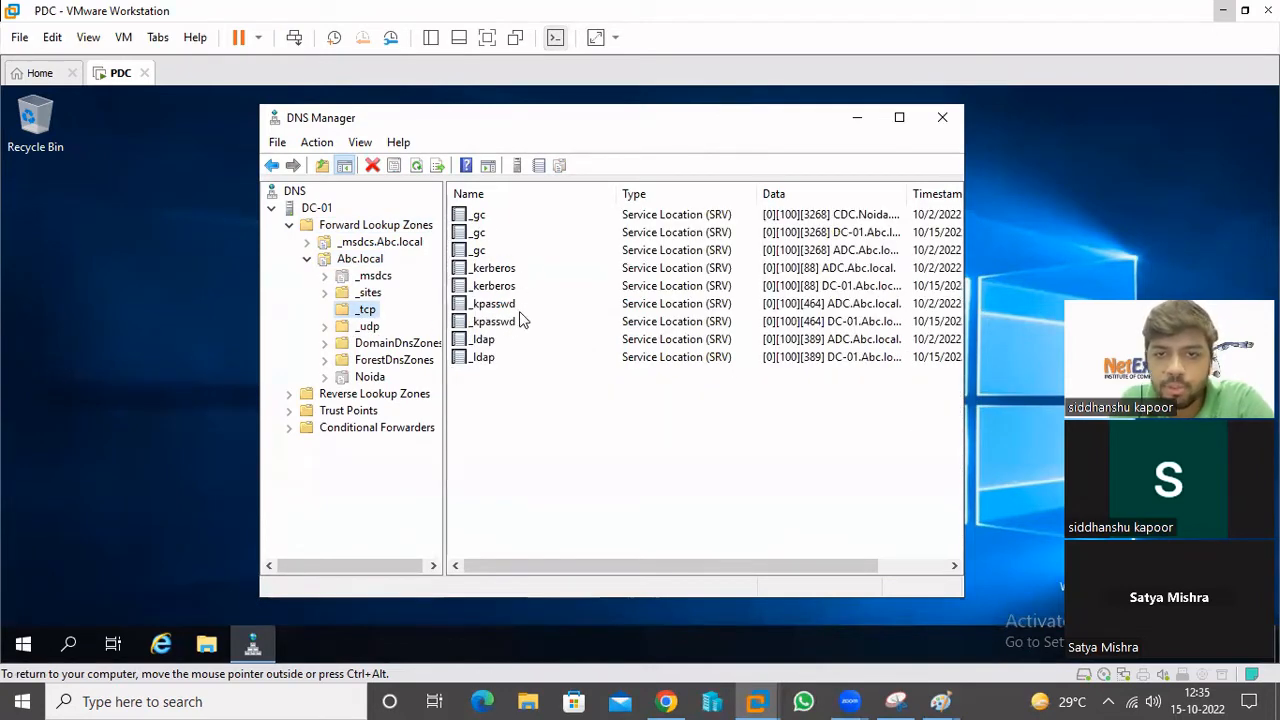
- Go through the _gc, _kerberos, _kpasswd and _ldap service location (SRV) records in the _tcp folder
{"action": "left_click", "coordinate": [717, 217]}
{"action": "left_click", "coordinate": [713, 233]}
{"action": "left_click", "coordinate": [710, 250]}
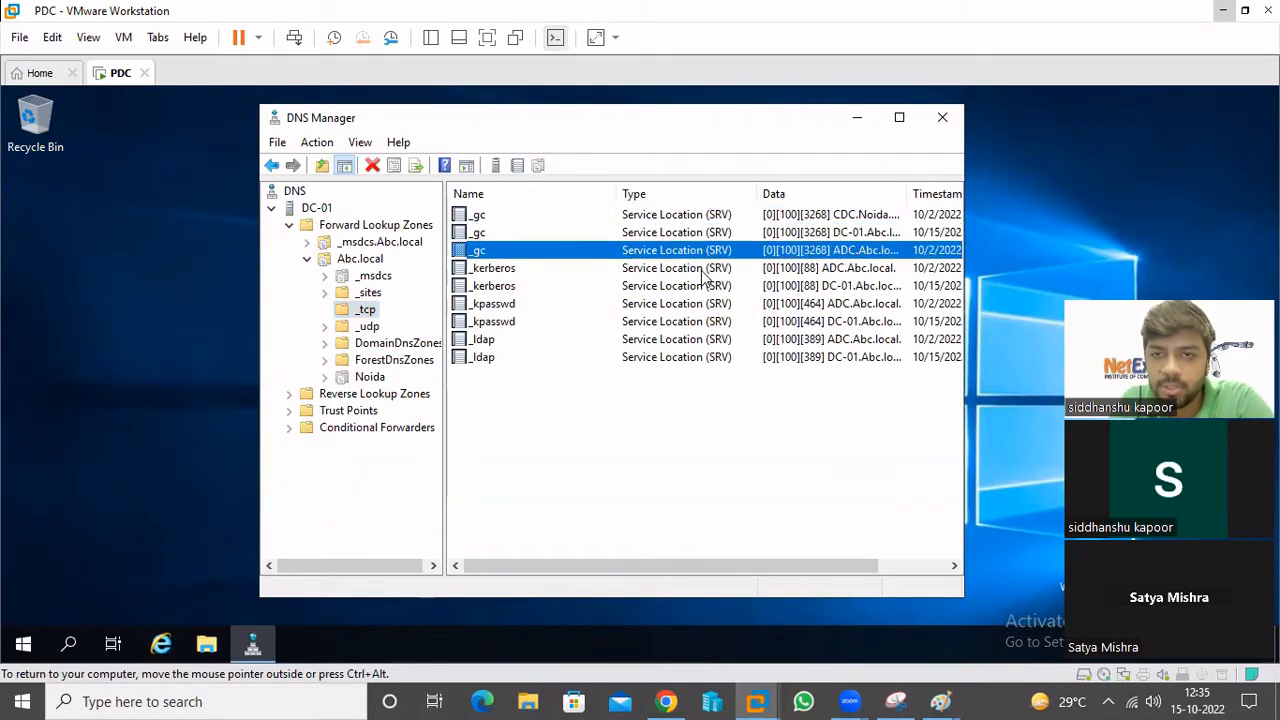
{"action": "left_click", "coordinate": [702, 270]}
{"action": "left_click", "coordinate": [694, 304]}
{"action": "left_click", "coordinate": [688, 322]}
{"action": "left_click", "coordinate": [678, 340]}
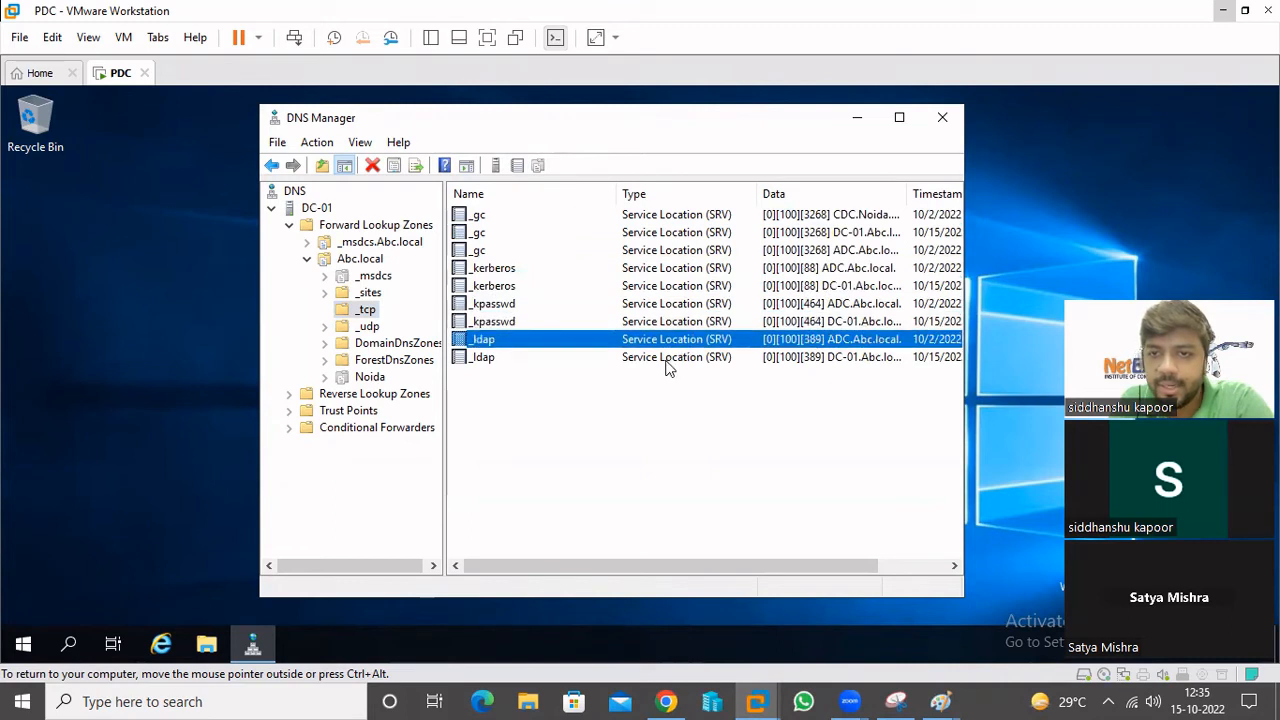
{"action": "left_click", "coordinate": [666, 362]}
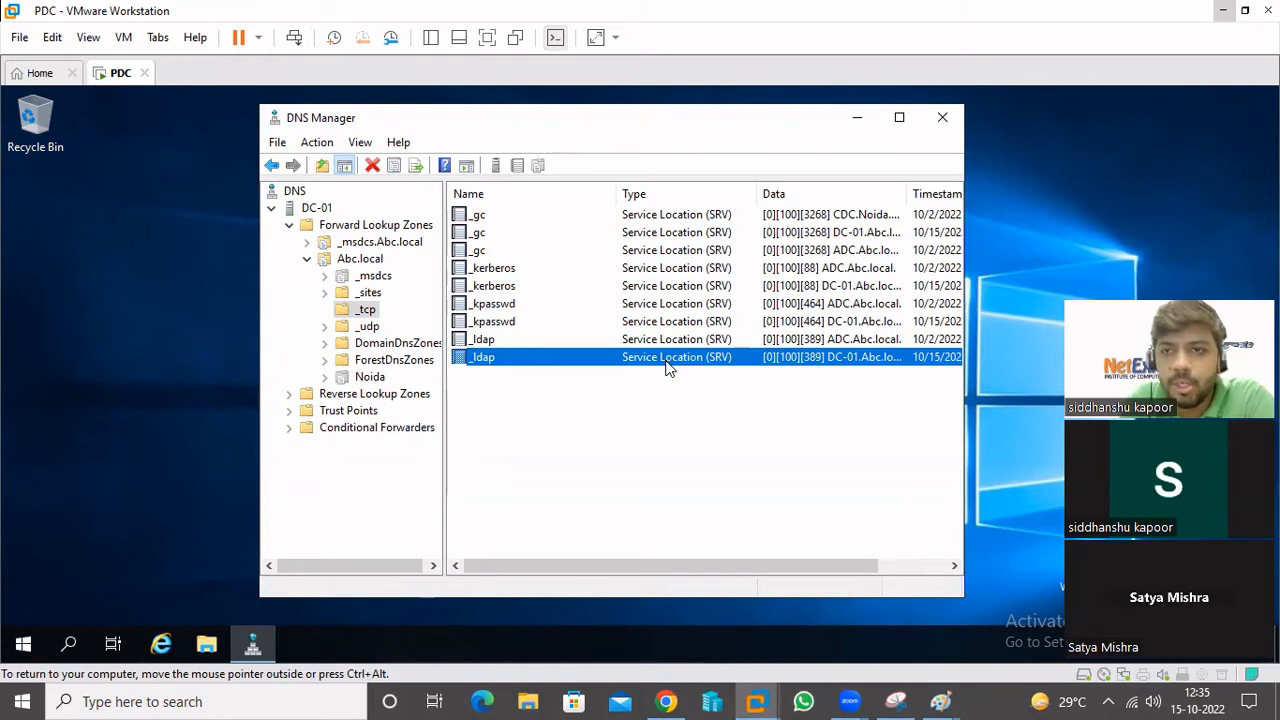
- Examine the port number and offering host in the properties of the _gc record for CDC.Noida, and close them without changes
{"action": "left_click_drag", "start_coordinate": [490, 122], "coordinate": [368, 113]}
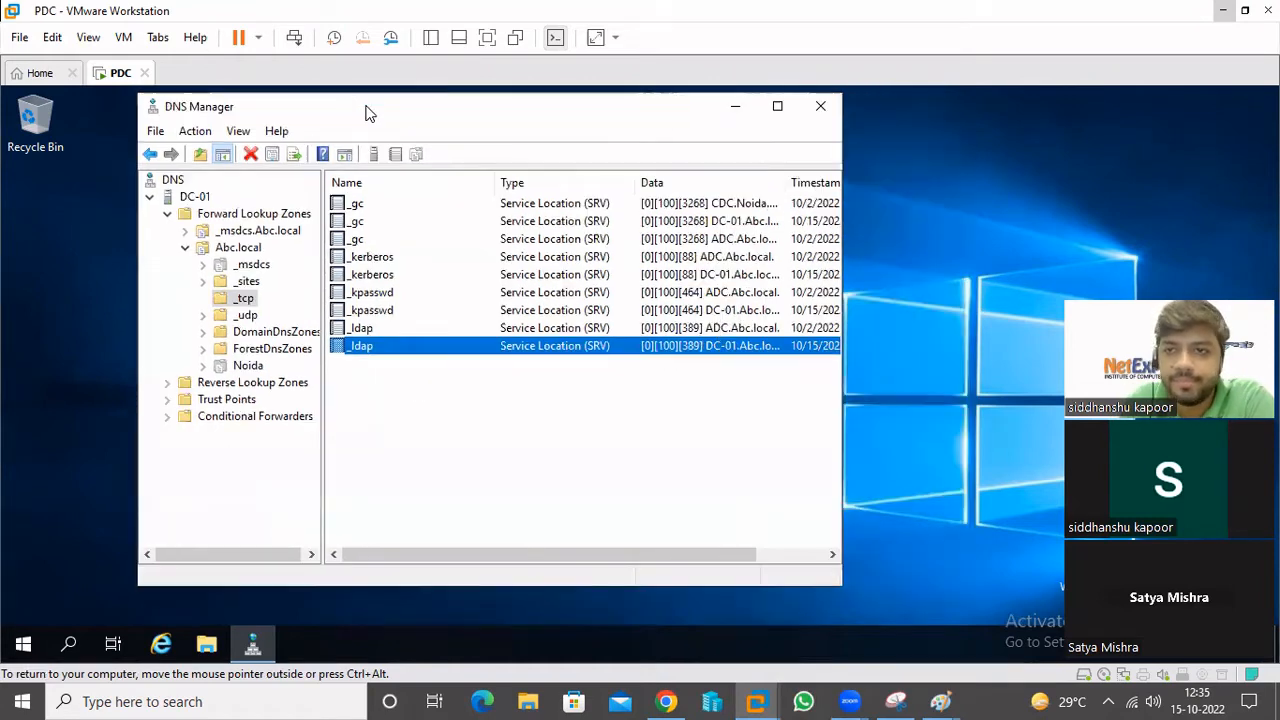
{"action": "left_click", "coordinate": [357, 206]}
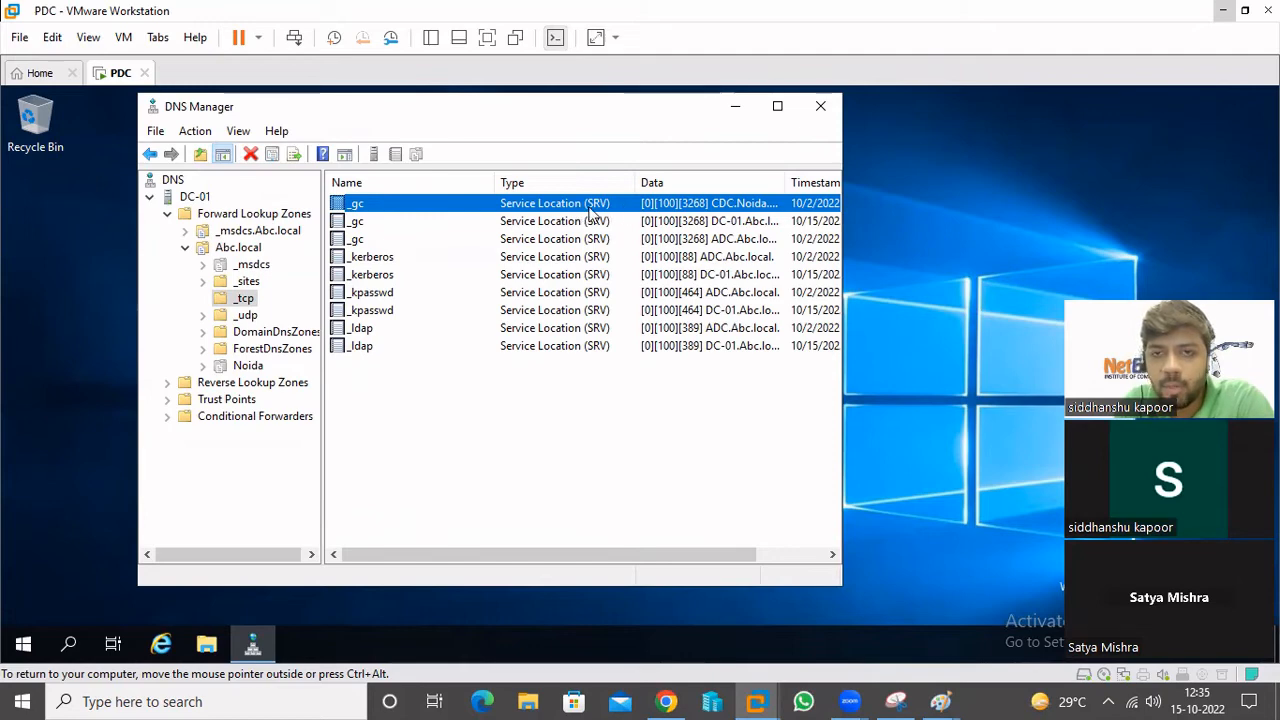
{"action": "right_click", "coordinate": [400, 212]}
{"action": "left_click", "coordinate": [440, 252]}
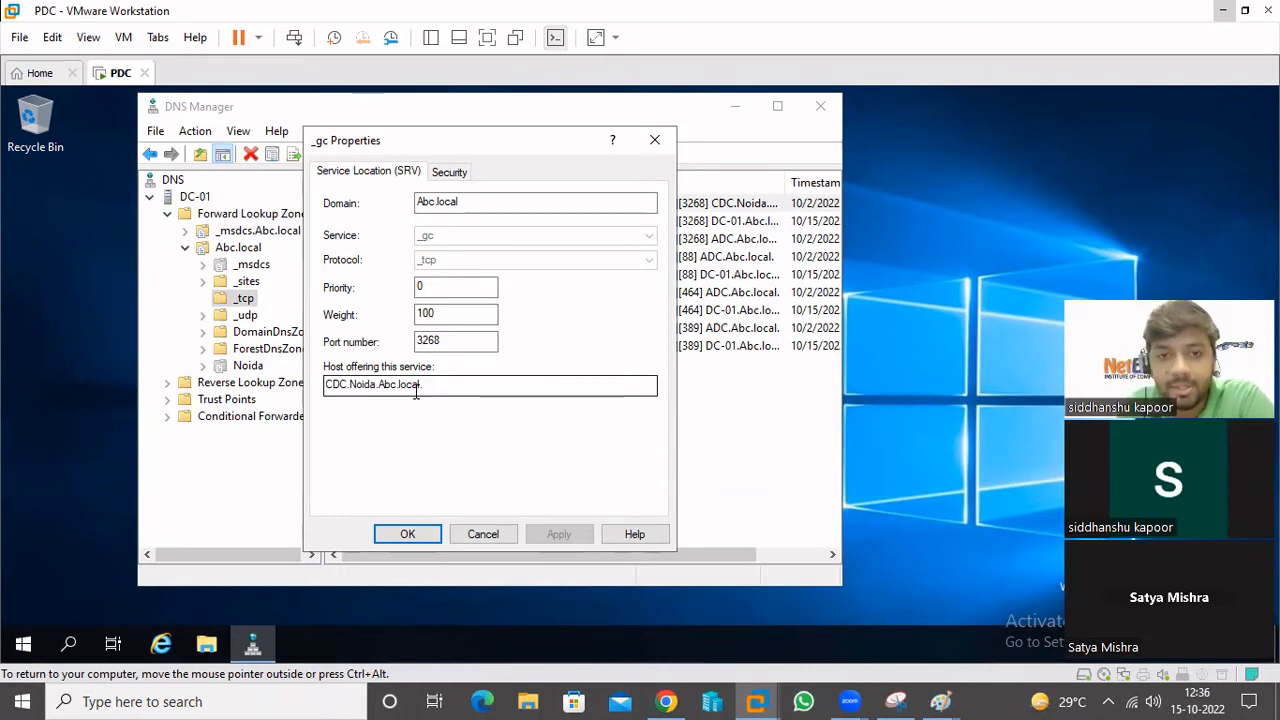
{"action": "left_click", "coordinate": [497, 536]}
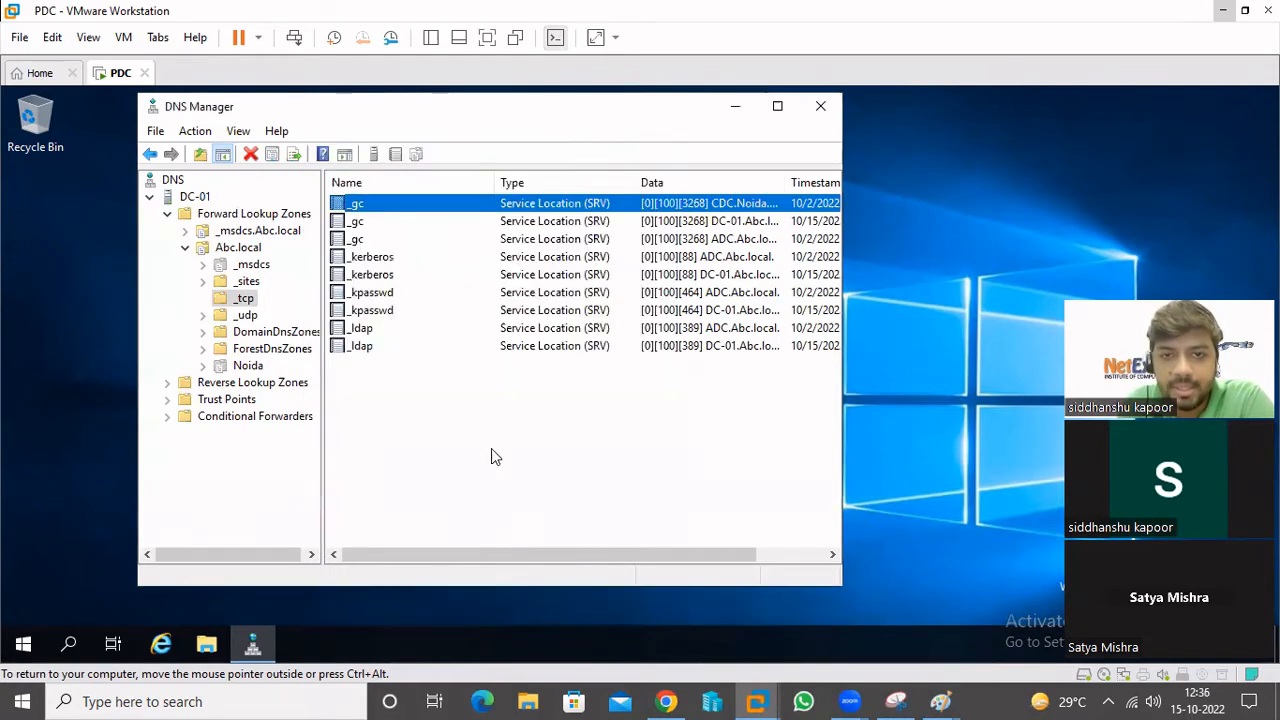
- Examine the offering host in the properties of the _gc record for DC-01, and close them without changes
{"action": "right_click", "coordinate": [352, 230]}
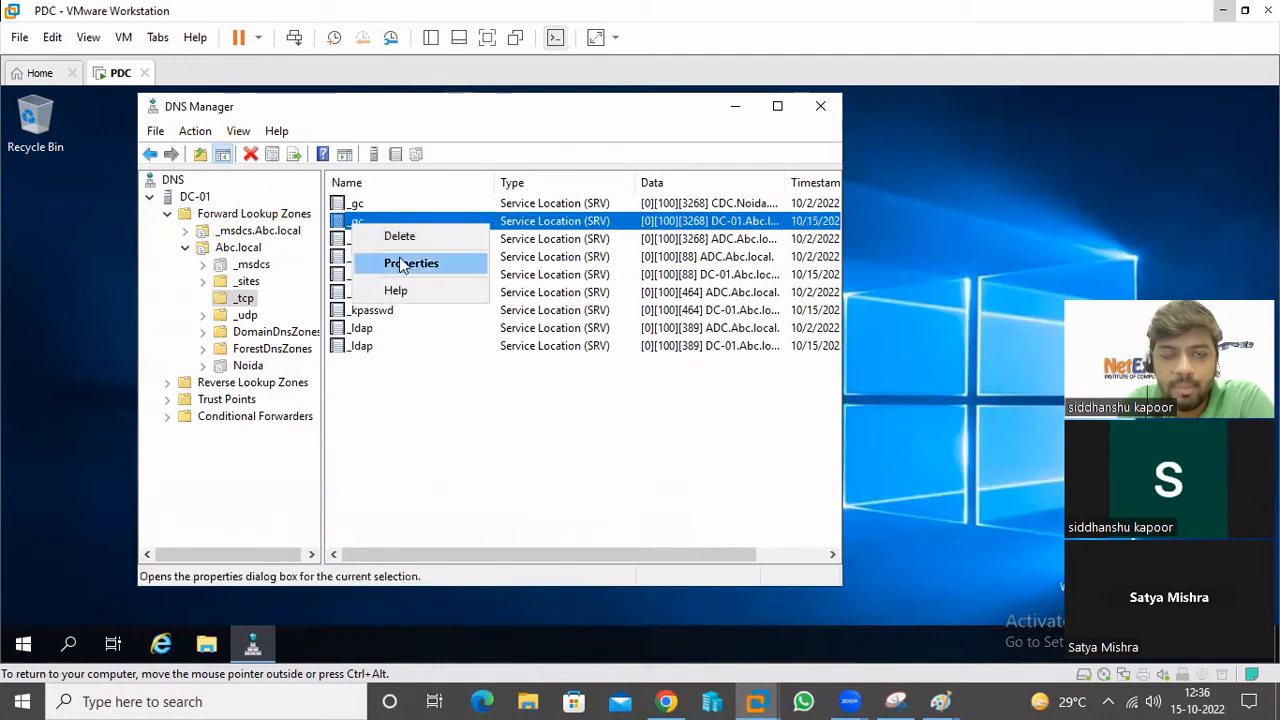
{"action": "left_click", "coordinate": [400, 261]}
{"action": "left_click", "coordinate": [434, 384]}
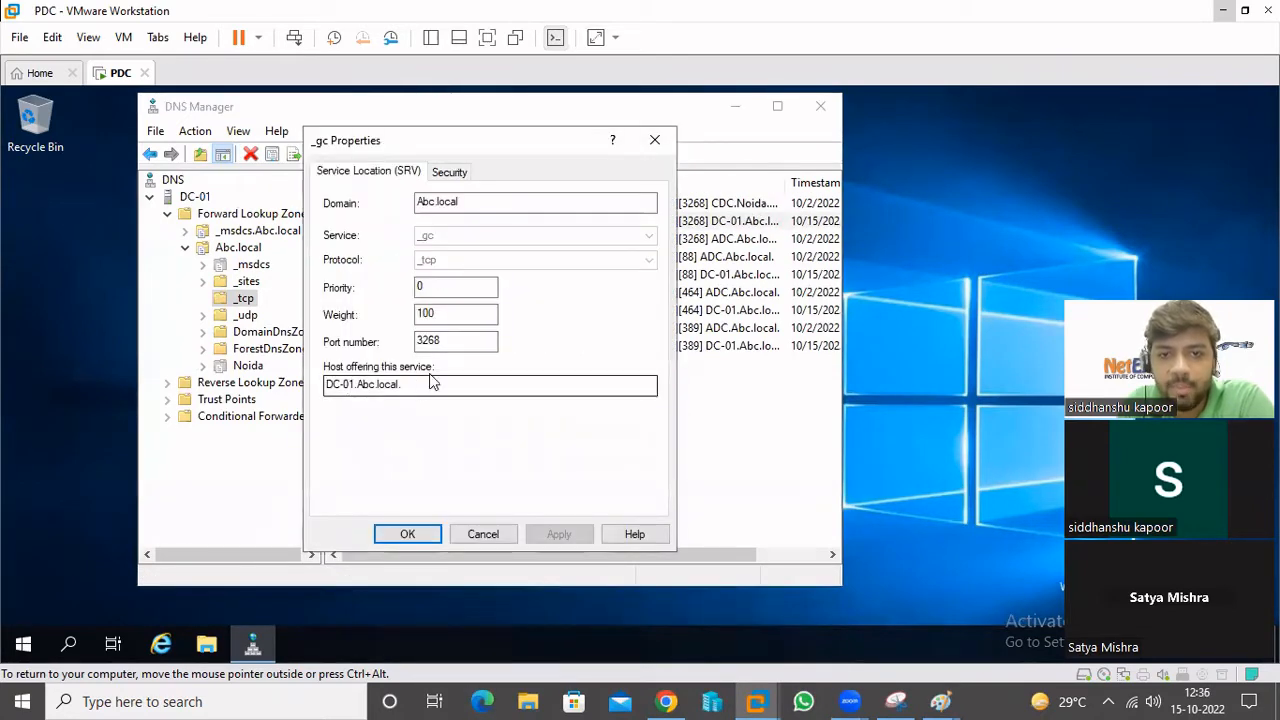
{"action": "double_click", "coordinate": [347, 385]}
{"action": "left_click", "coordinate": [441, 385]}
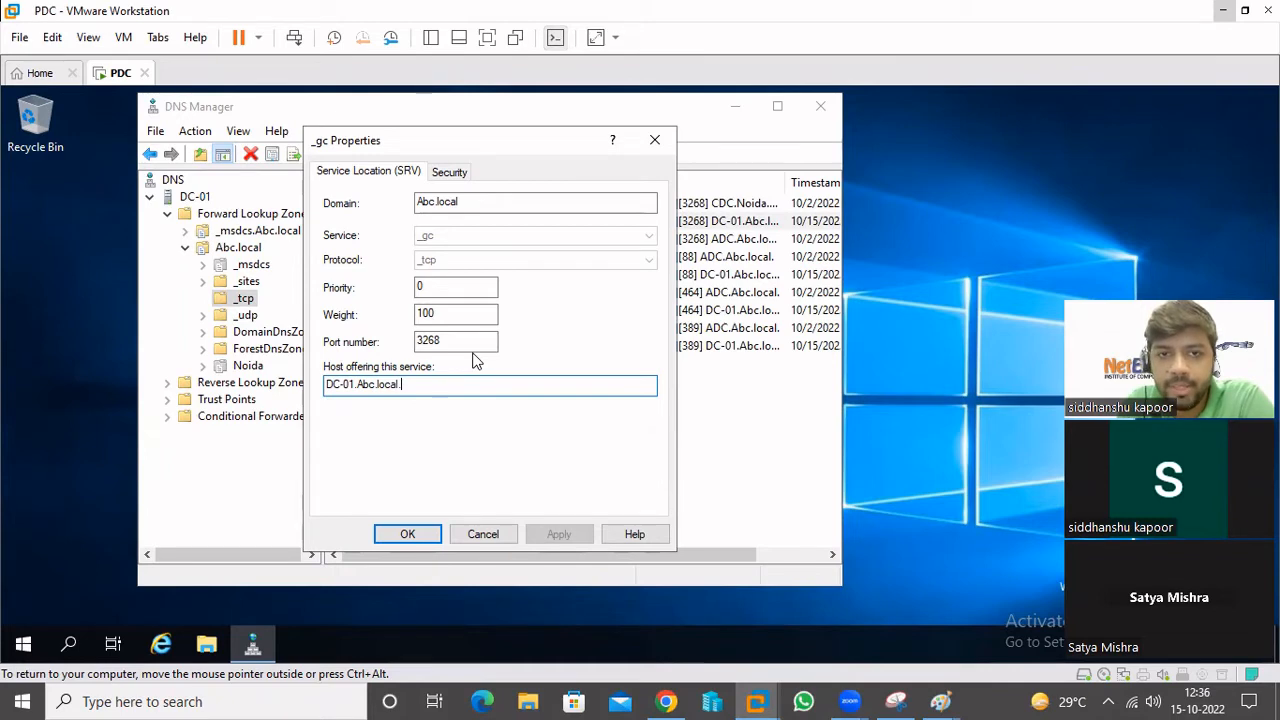
{"action": "left_click", "coordinate": [655, 140]}
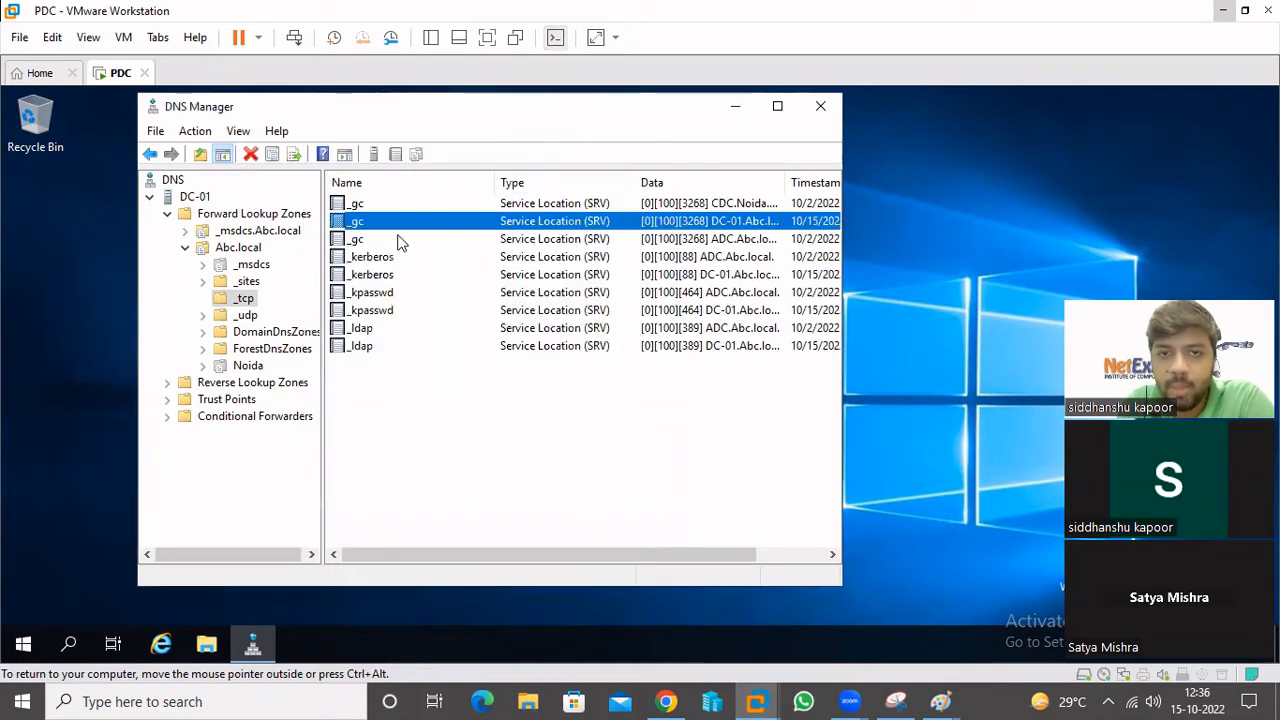
- Examine the port number and offering host in the properties of the _ldap record for DC-01, and close them without changes
{"action": "left_click", "coordinate": [362, 328]}
{"action": "left_click", "coordinate": [360, 347]}
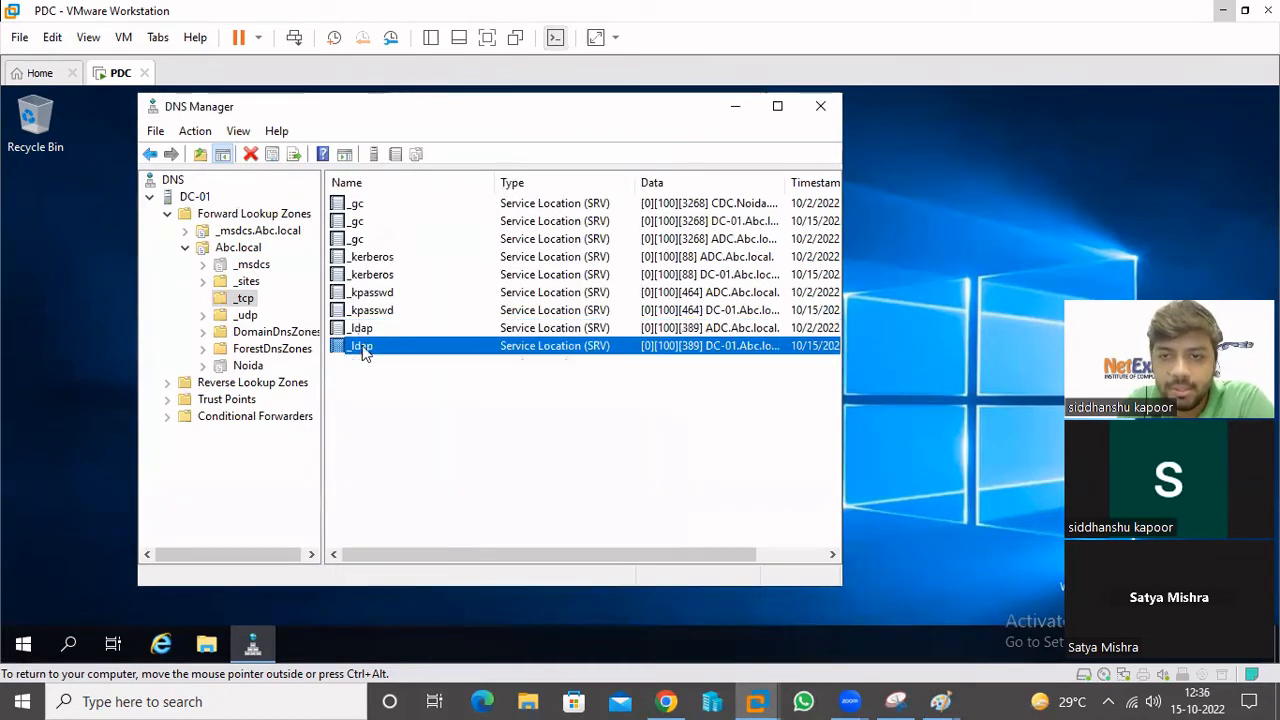
{"action": "right_click", "coordinate": [363, 347]}
{"action": "left_click", "coordinate": [414, 388]}
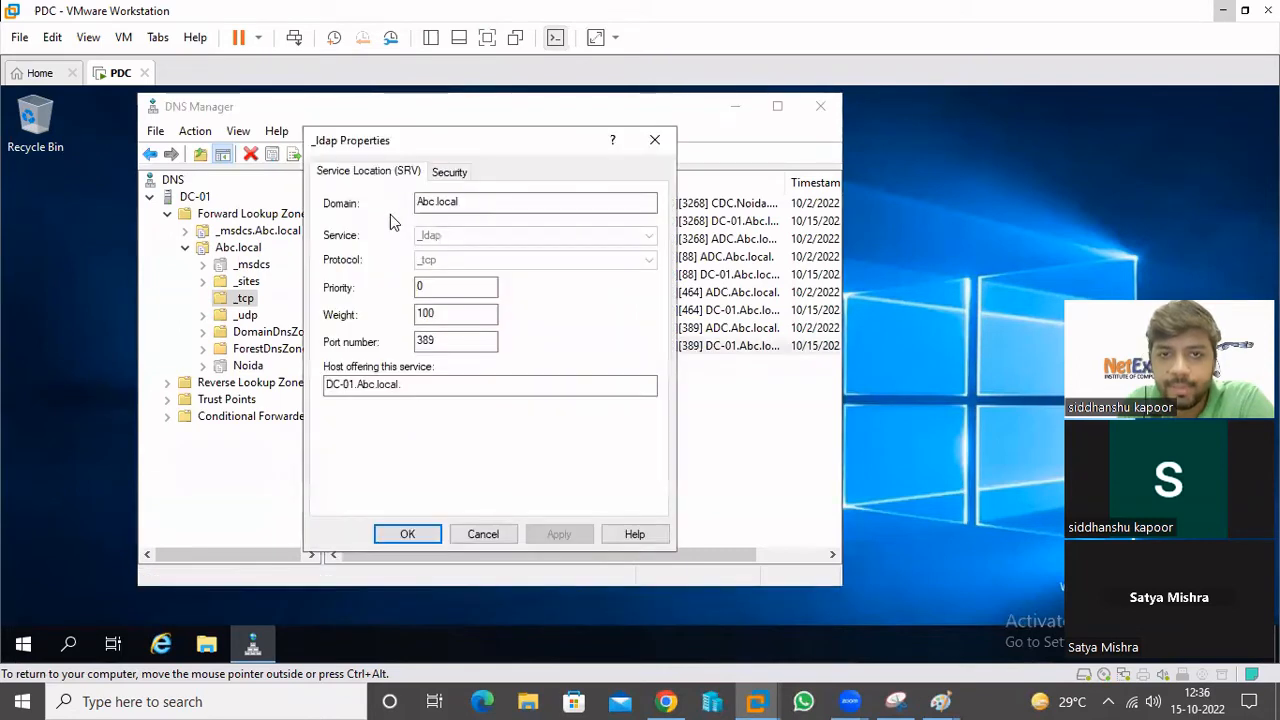
{"action": "double_click", "coordinate": [370, 385]}
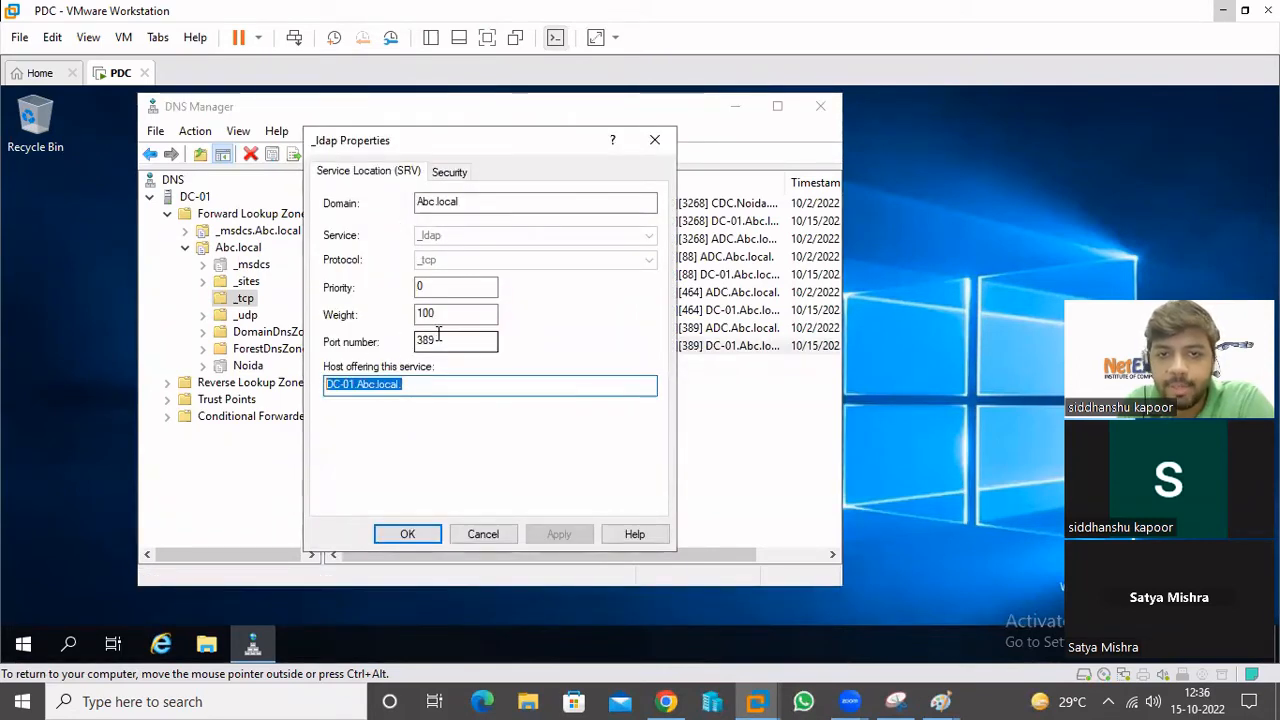
{"action": "double_click", "coordinate": [438, 338]}
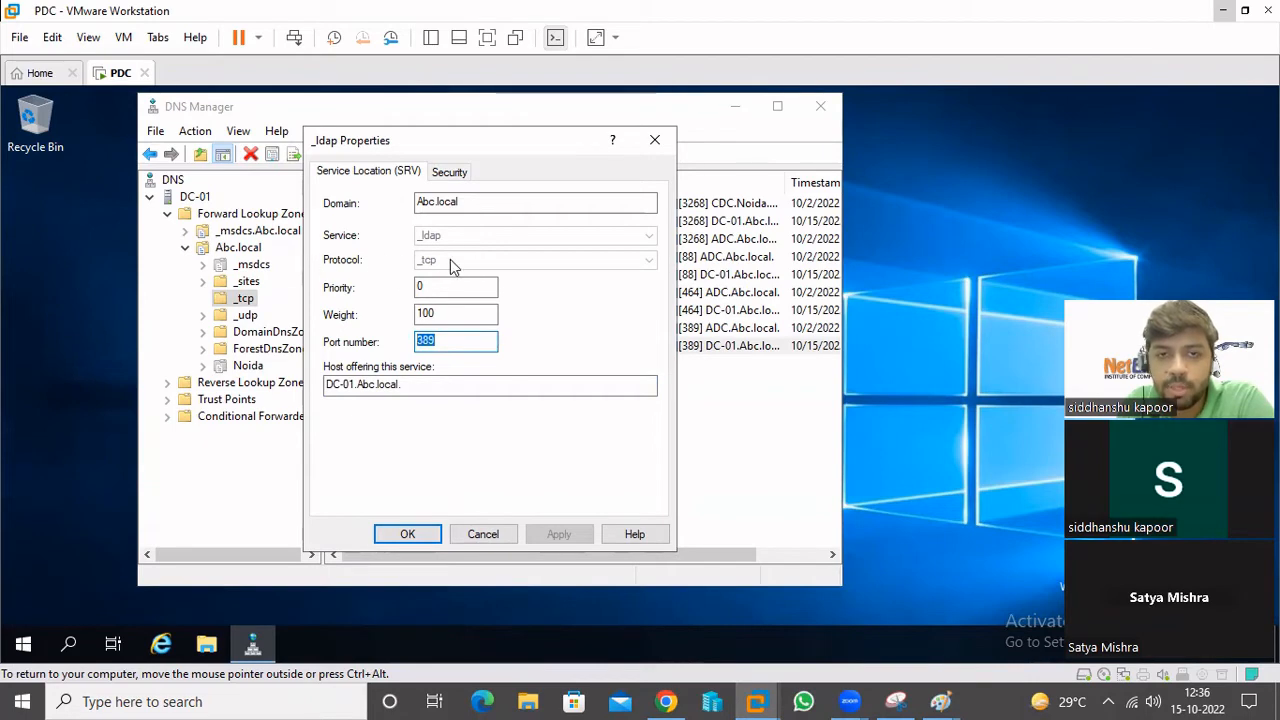
{"action": "left_click", "coordinate": [664, 142]}
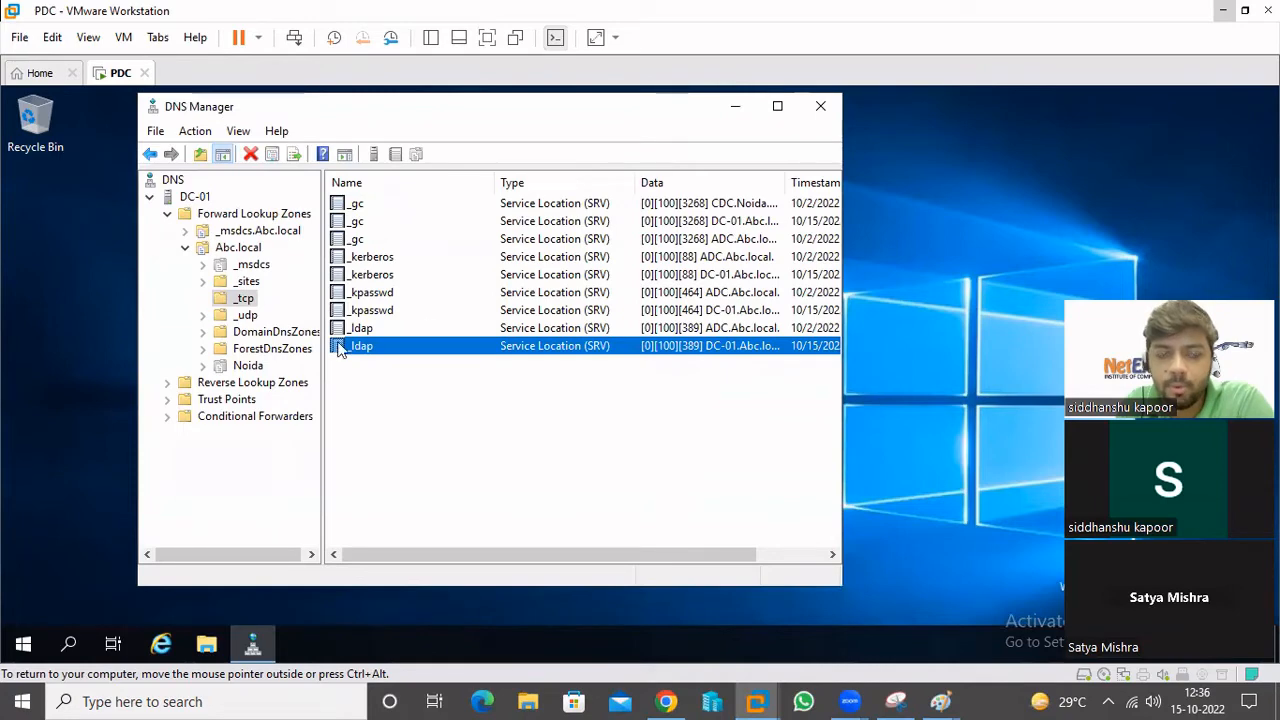
- Display the _udp folder, examine the port number and offering host of its _kerberos record for DC-01, and cancel the properties
{"action": "left_click", "coordinate": [243, 316]}
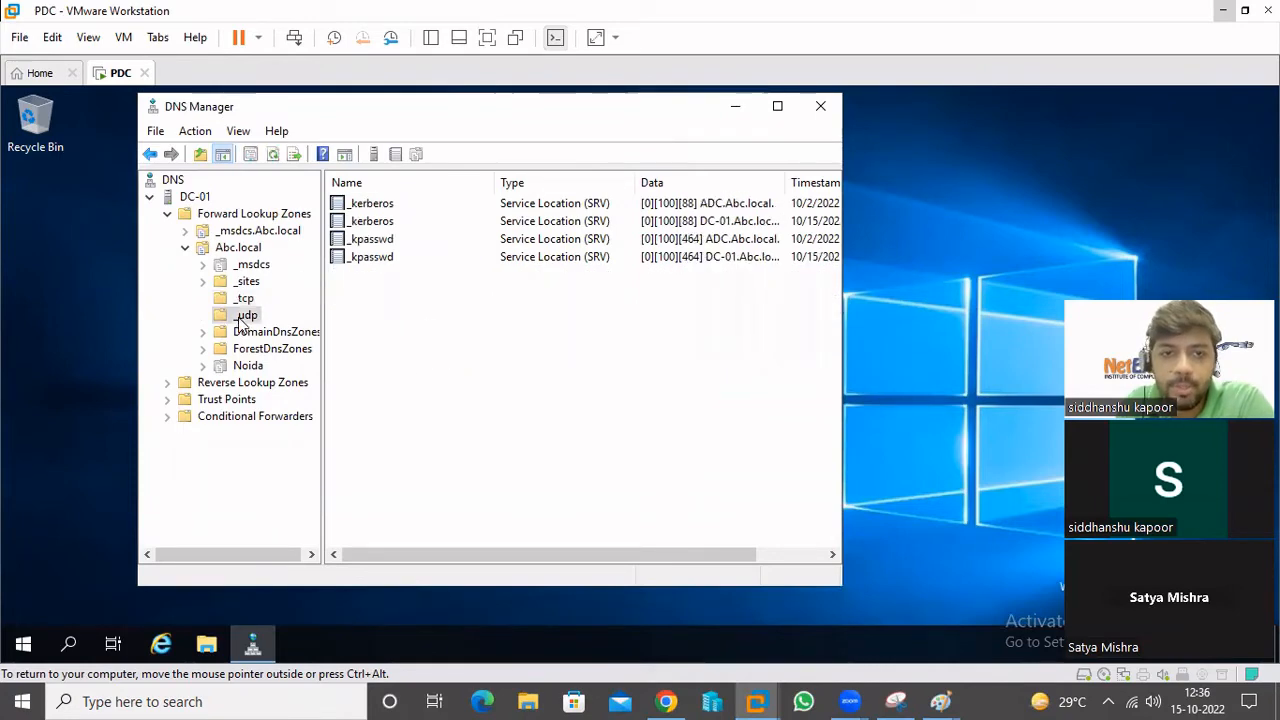
{"action": "left_click", "coordinate": [378, 207]}
{"action": "left_click", "coordinate": [381, 224]}
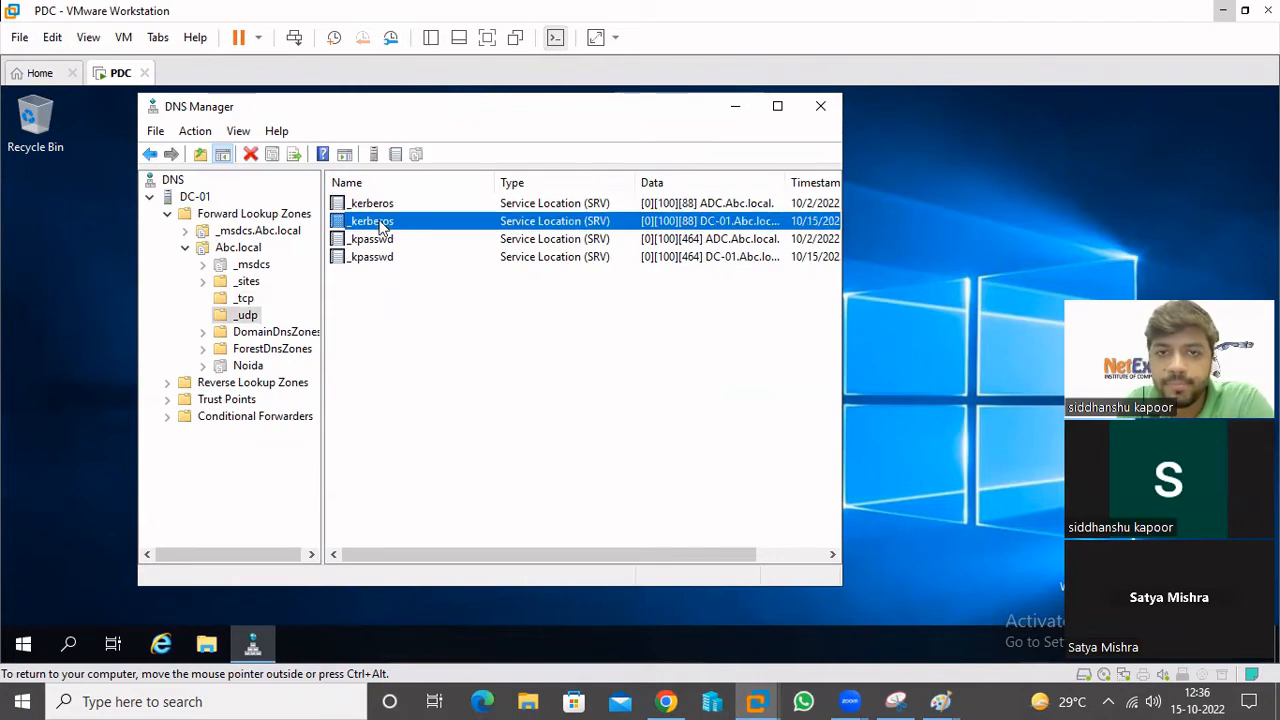
{"action": "right_click", "coordinate": [381, 224]}
{"action": "left_click", "coordinate": [458, 261]}
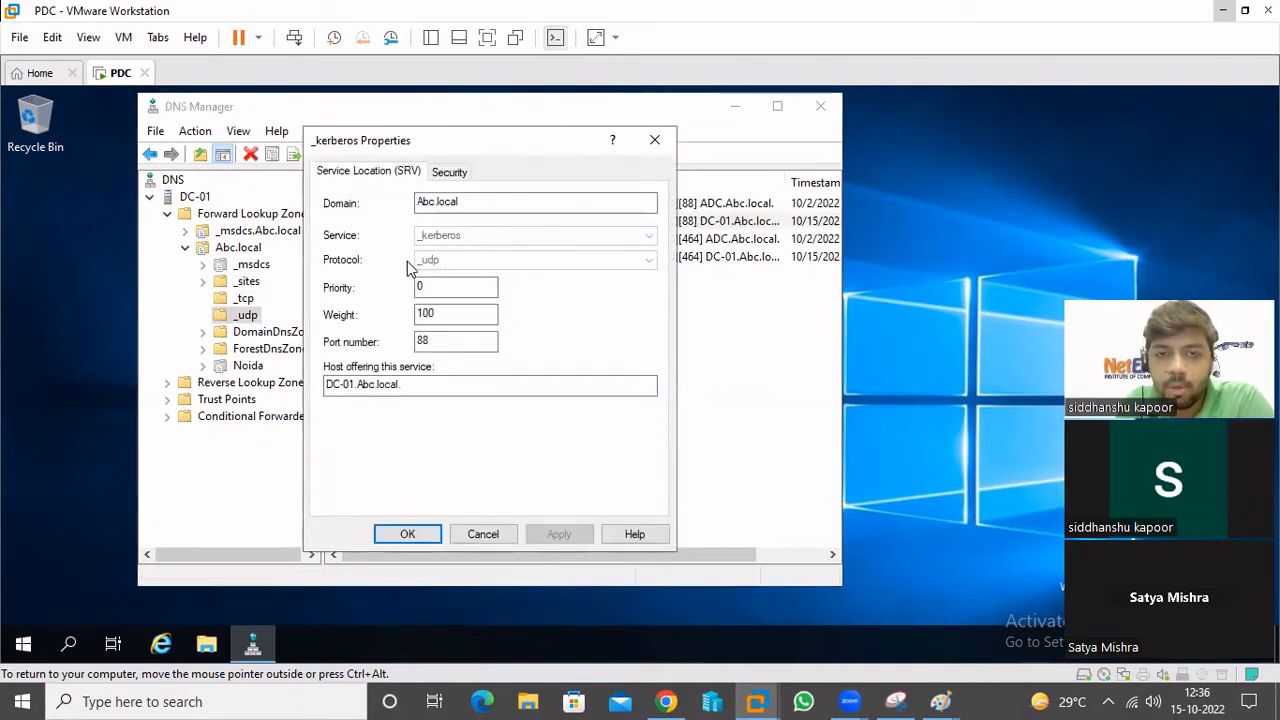
{"action": "left_click", "coordinate": [447, 343]}
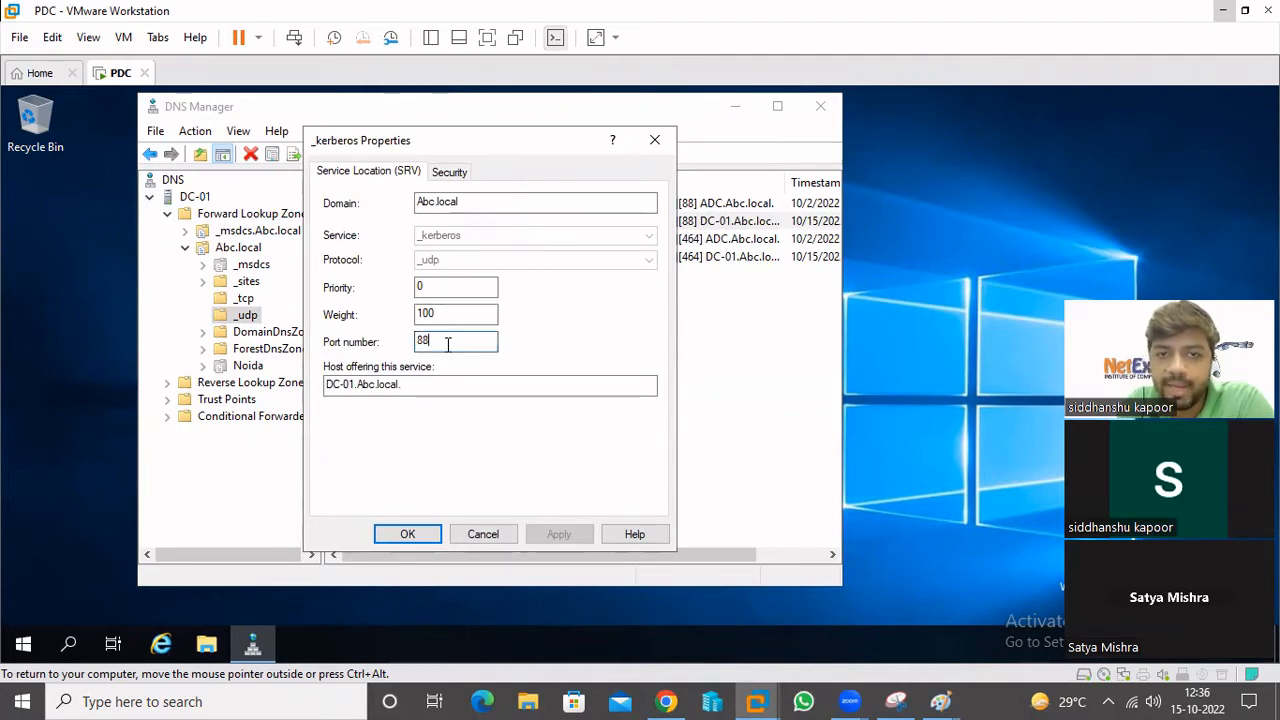
{"action": "left_click_drag", "start_coordinate": [448, 344], "coordinate": [322, 342]}
{"action": "left_click_drag", "start_coordinate": [423, 386], "coordinate": [263, 384]}
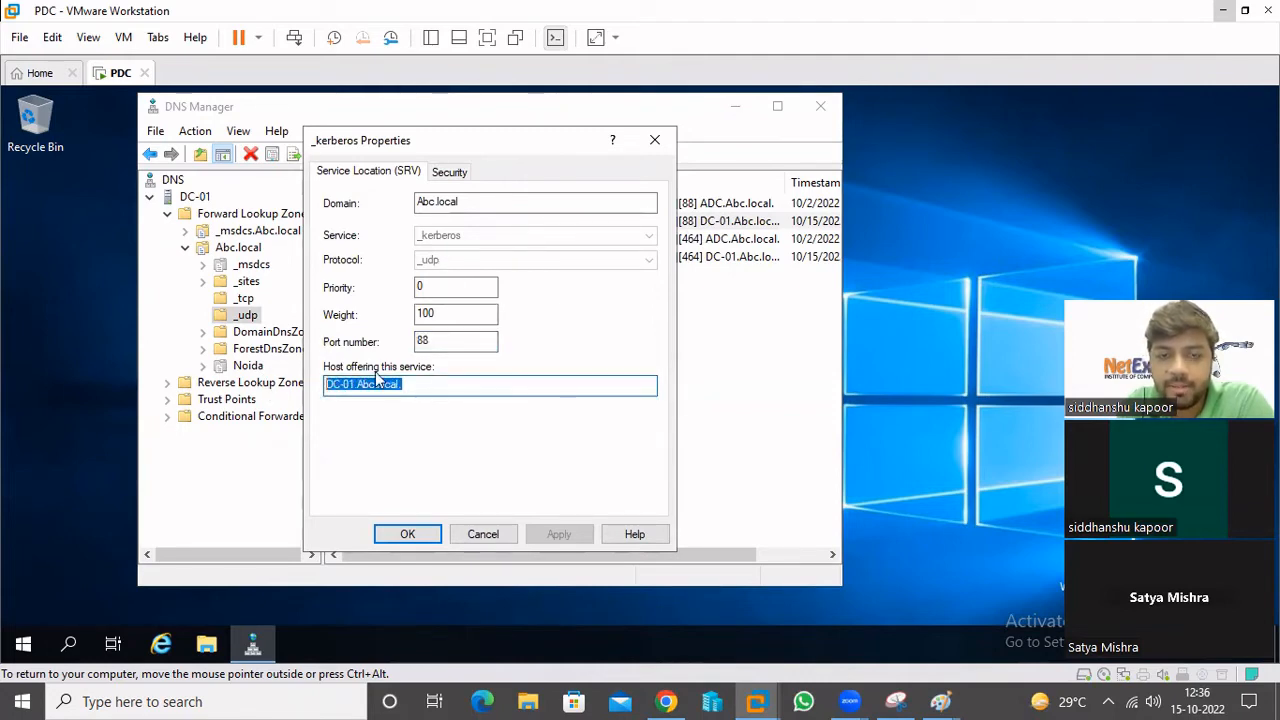
{"action": "left_click", "coordinate": [480, 535]}
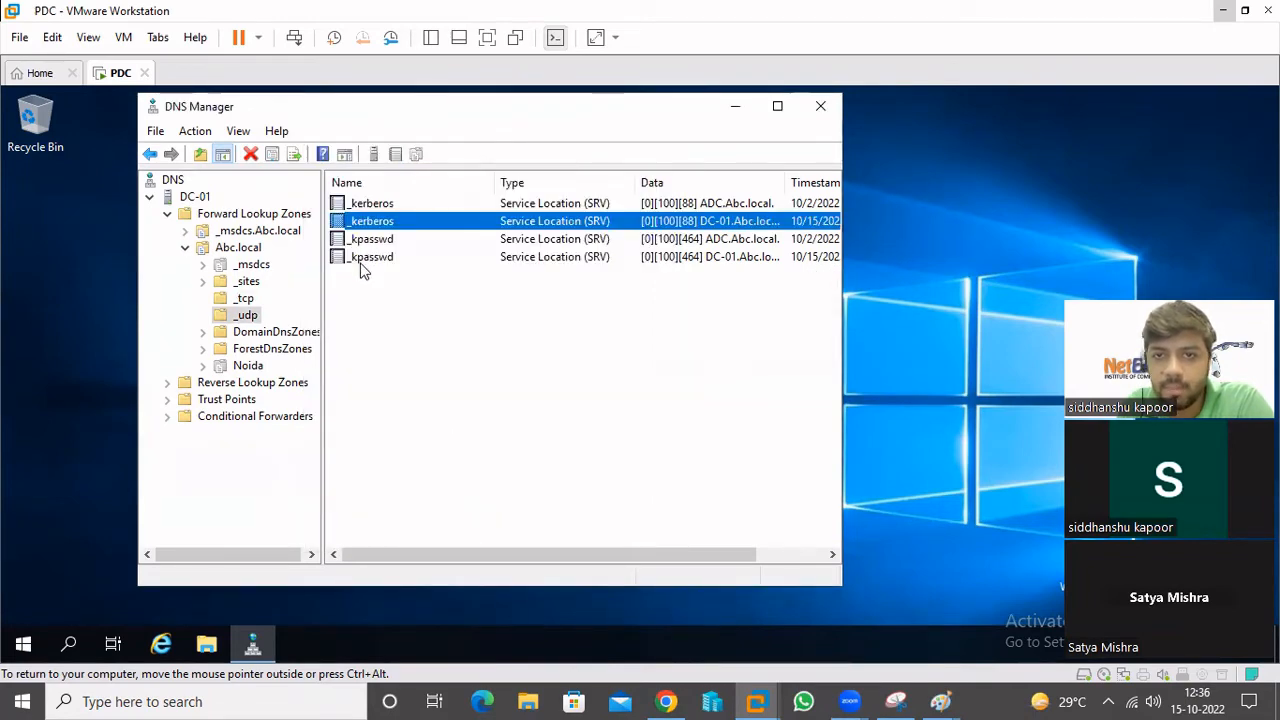
- Examine the port number and offering host in the properties of the _udp folder's _kpasswd record for DC-01, and cancel them
{"action": "left_click", "coordinate": [363, 262]}
{"action": "right_click", "coordinate": [362, 260]}
{"action": "left_click", "coordinate": [430, 301]}
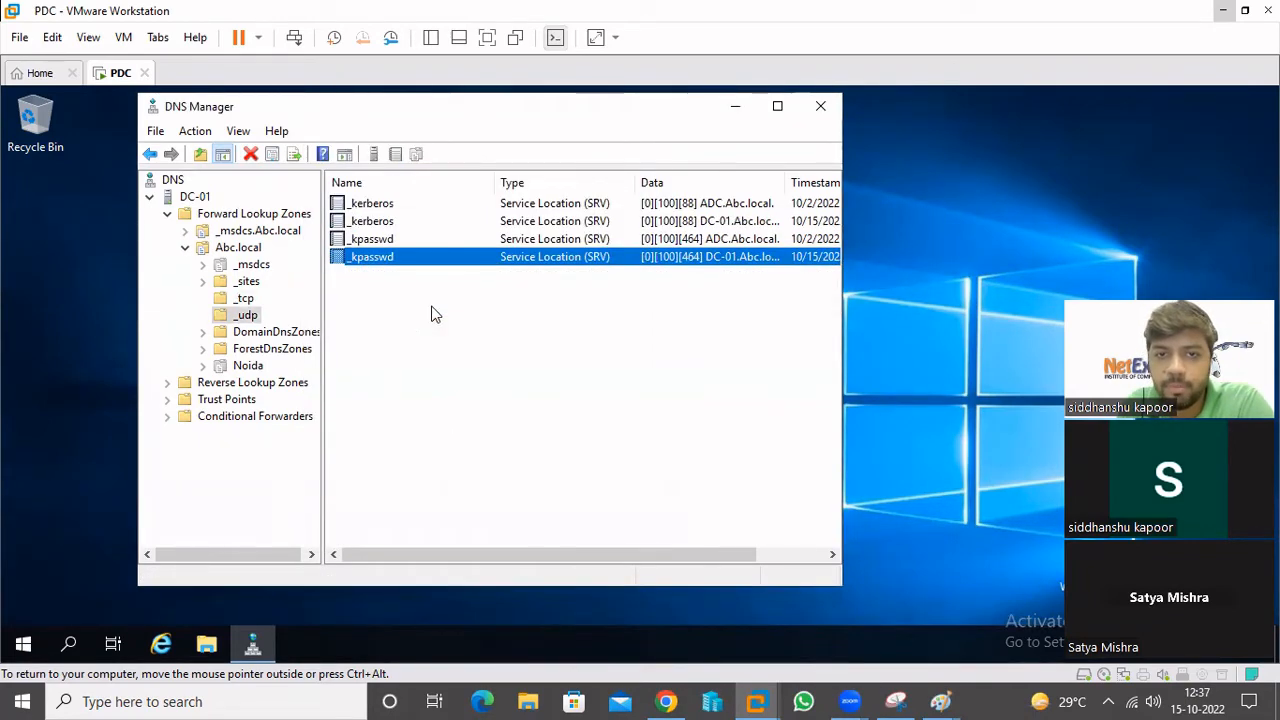
{"action": "key", "text": "Tab"}
{"action": "key", "text": "Tab"}
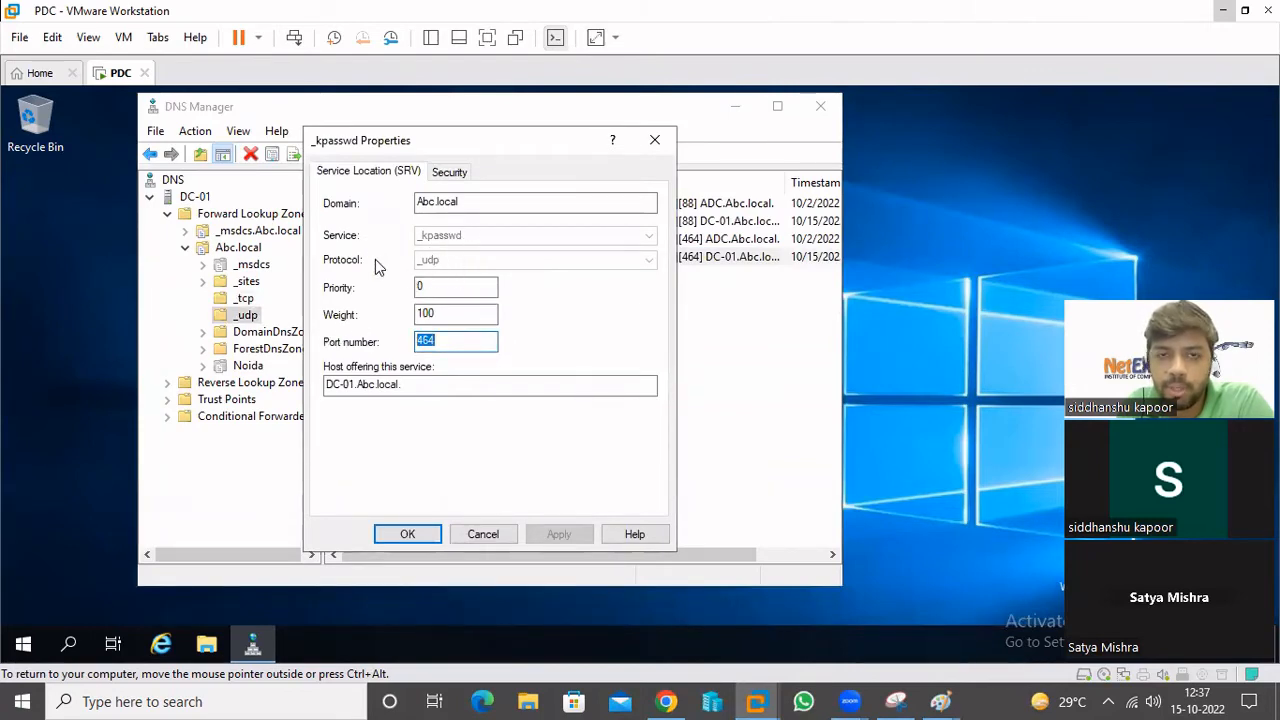
{"action": "key", "text": "Tab"}
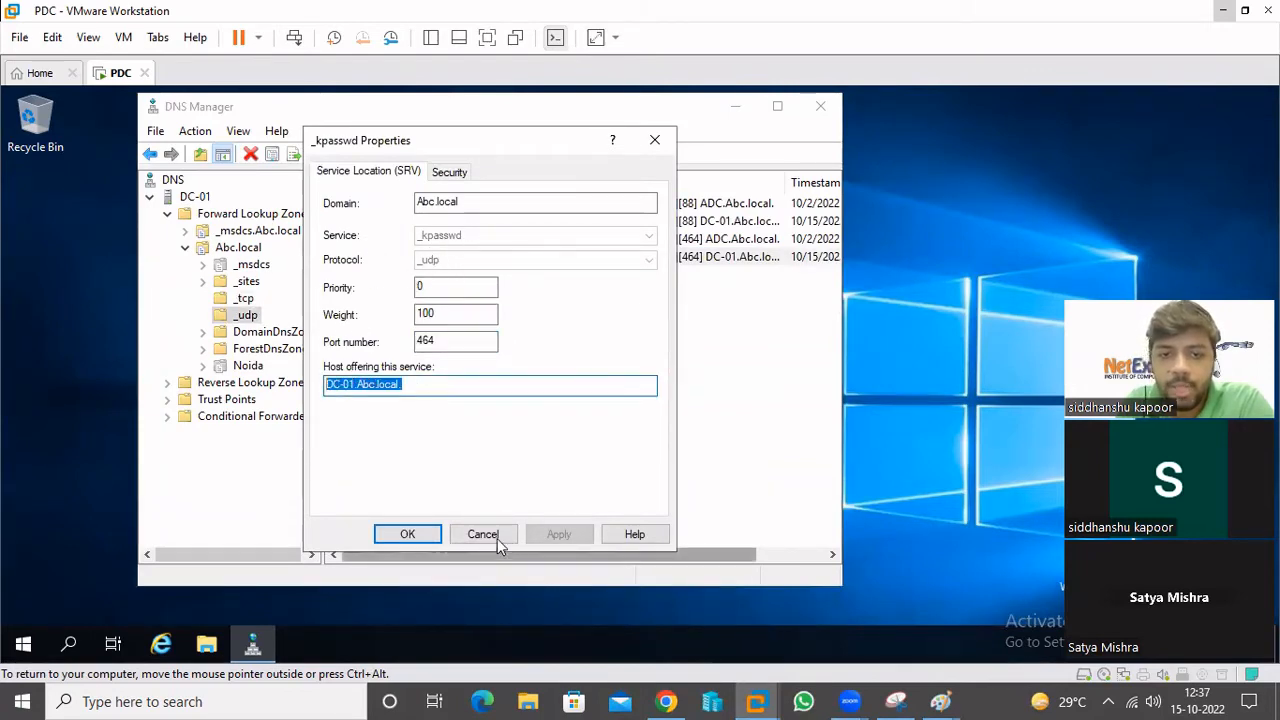
{"action": "left_click", "coordinate": [473, 535]}
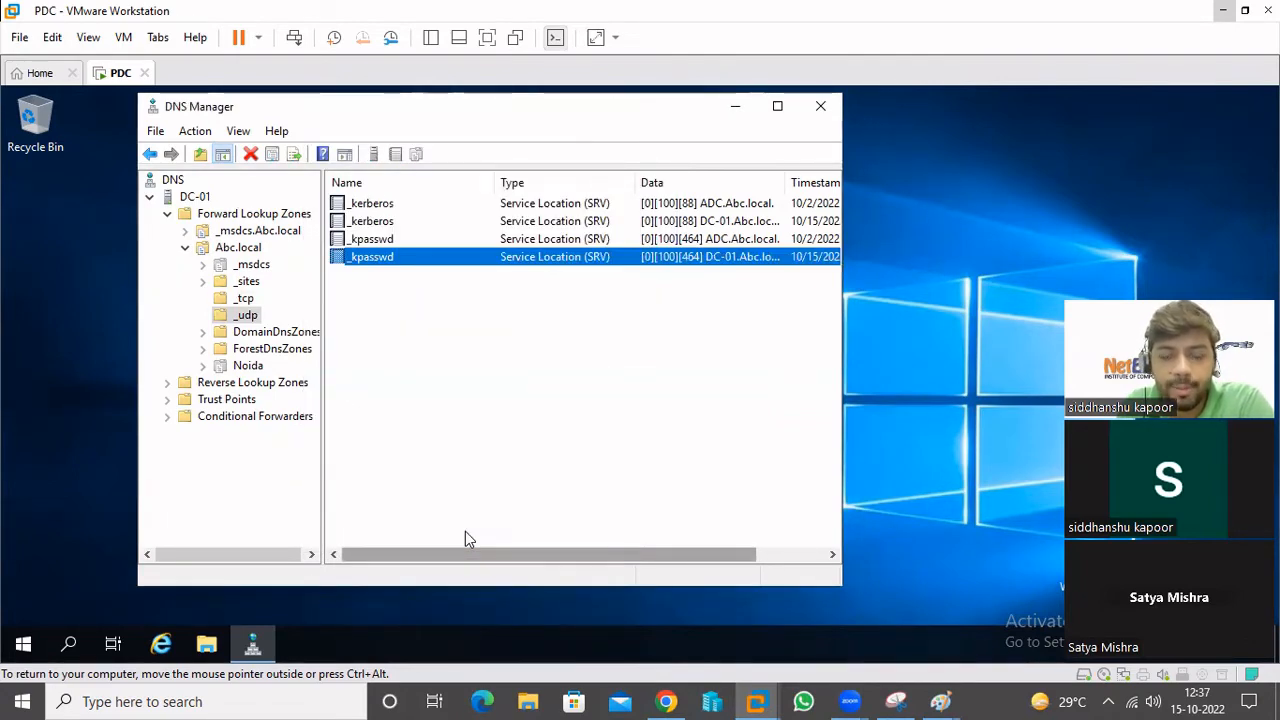
- Compare the _kerberos and _kpasswd records in the _tcp folder with those in the _udp folder
{"action": "left_click", "coordinate": [232, 299]}
{"action": "left_click", "coordinate": [385, 312]}
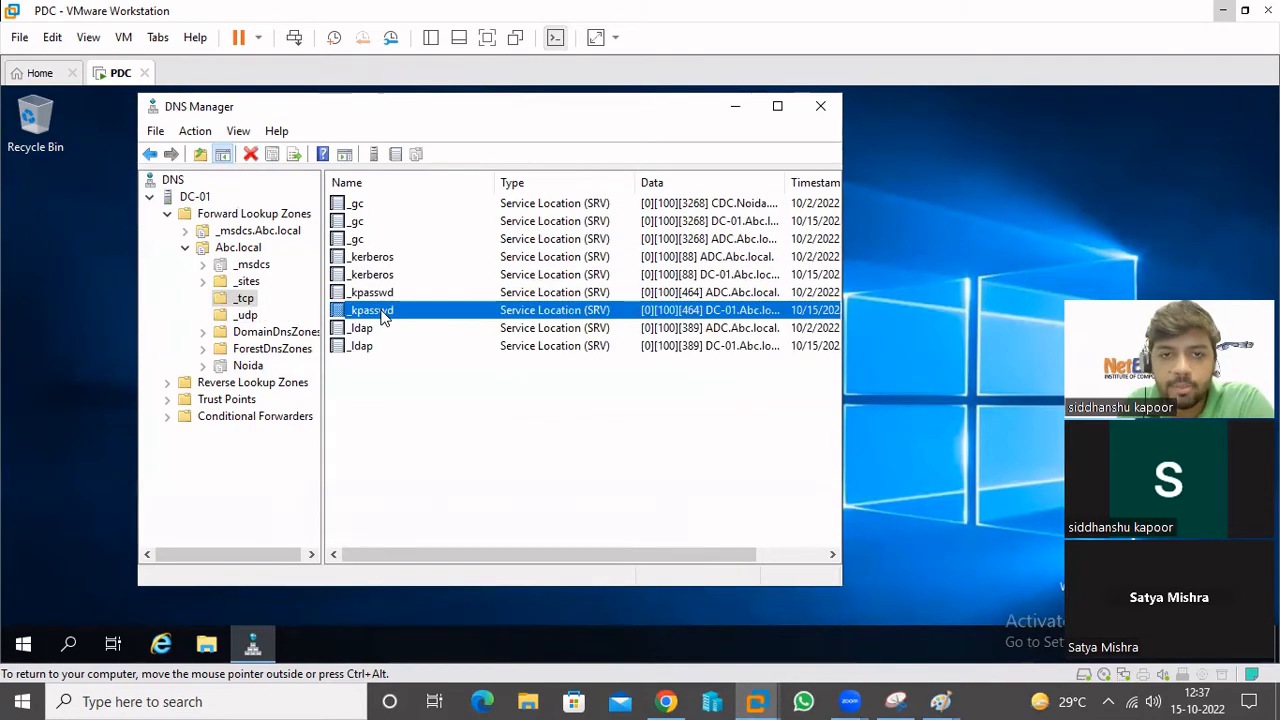
{"action": "left_click", "coordinate": [370, 259]}
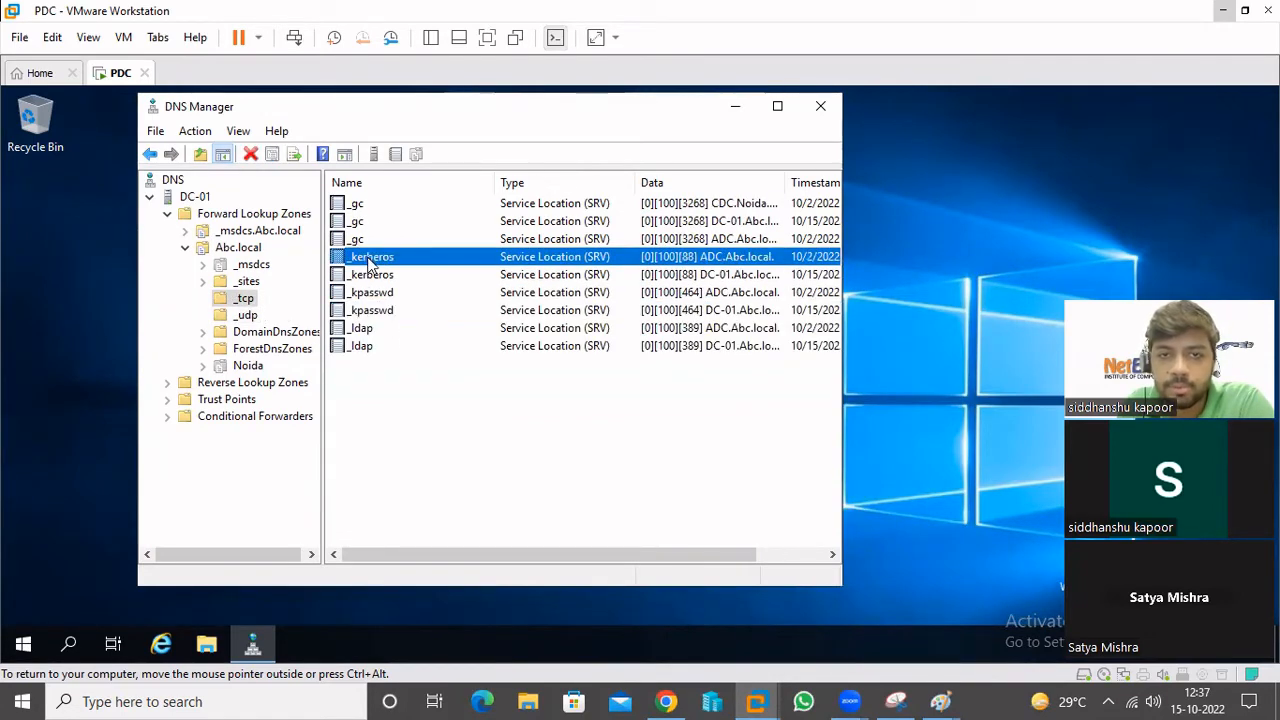
{"action": "left_click", "coordinate": [377, 312]}
{"action": "left_click", "coordinate": [387, 260]}
{"action": "left_click", "coordinate": [378, 277]}
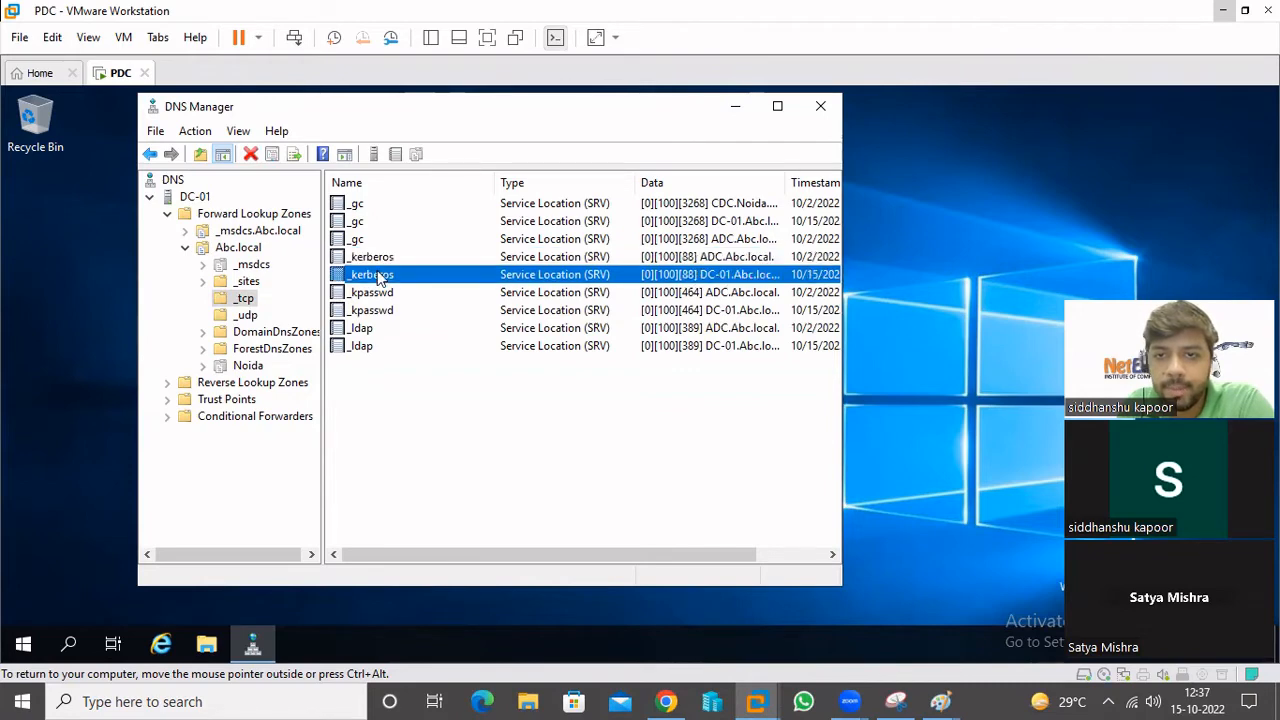
{"action": "left_click", "coordinate": [378, 312]}
{"action": "left_click", "coordinate": [243, 316]}
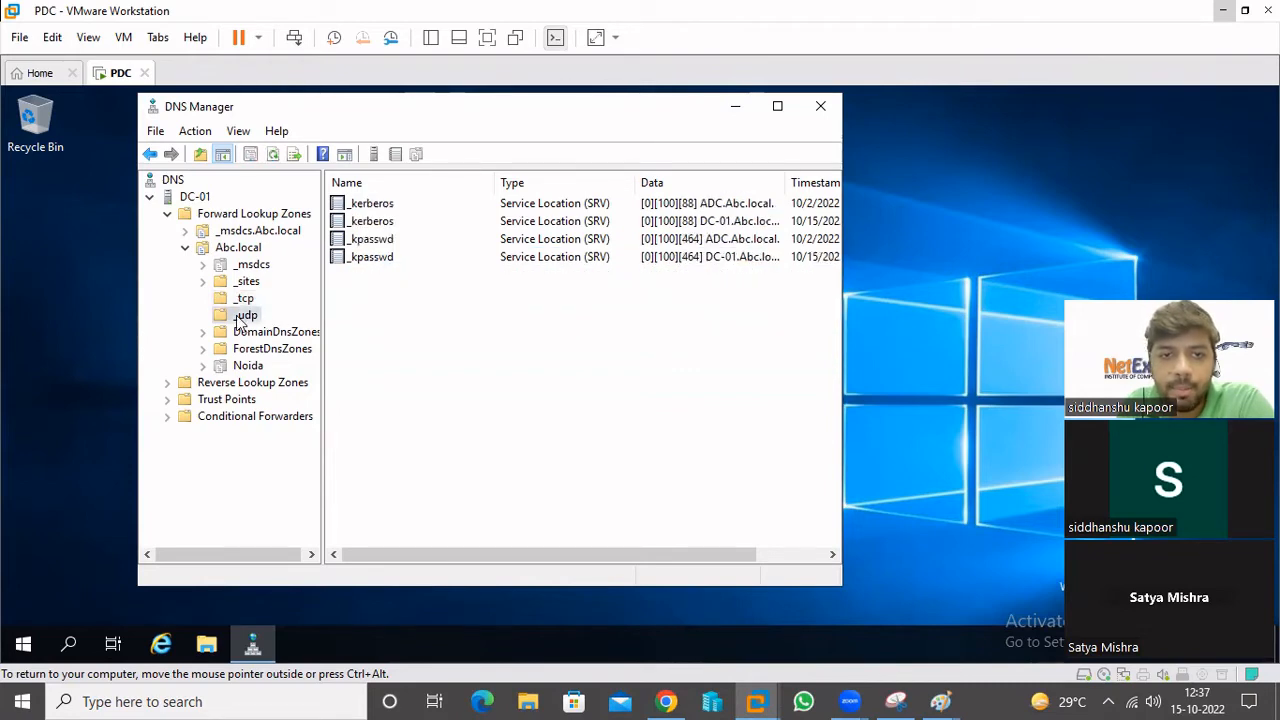
{"action": "left_click", "coordinate": [368, 224]}
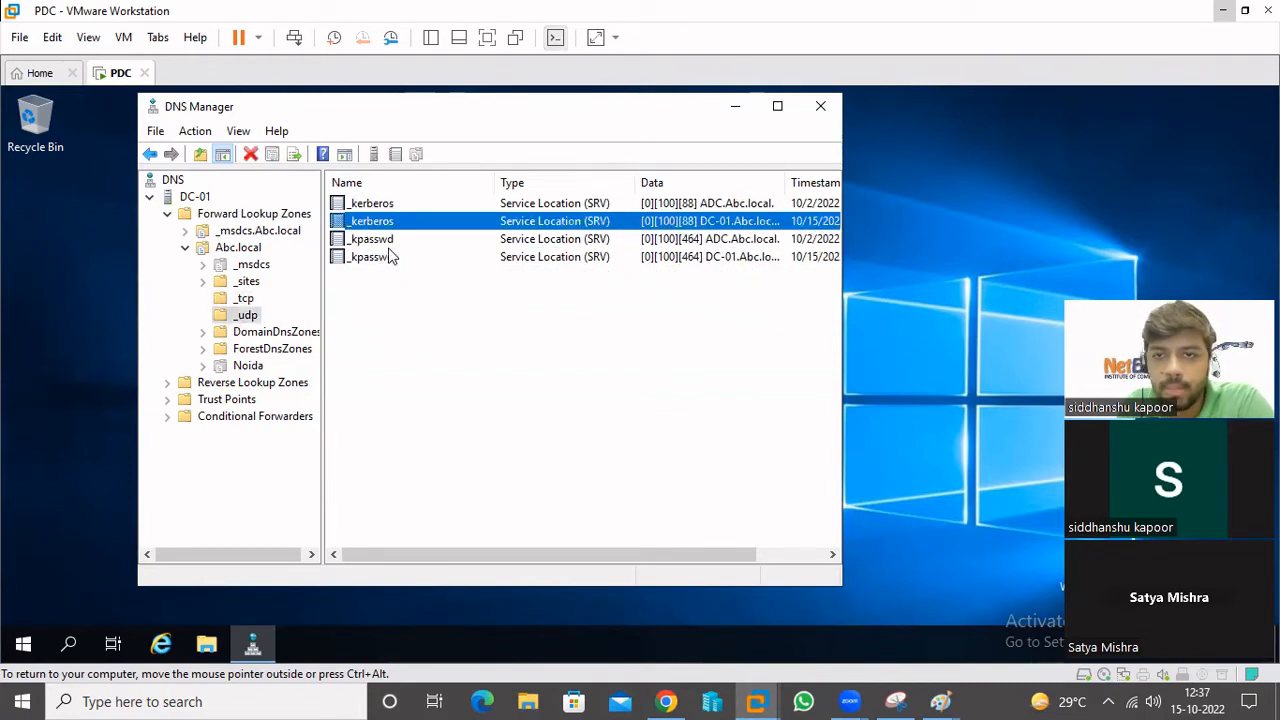
{"action": "left_click", "coordinate": [357, 258]}
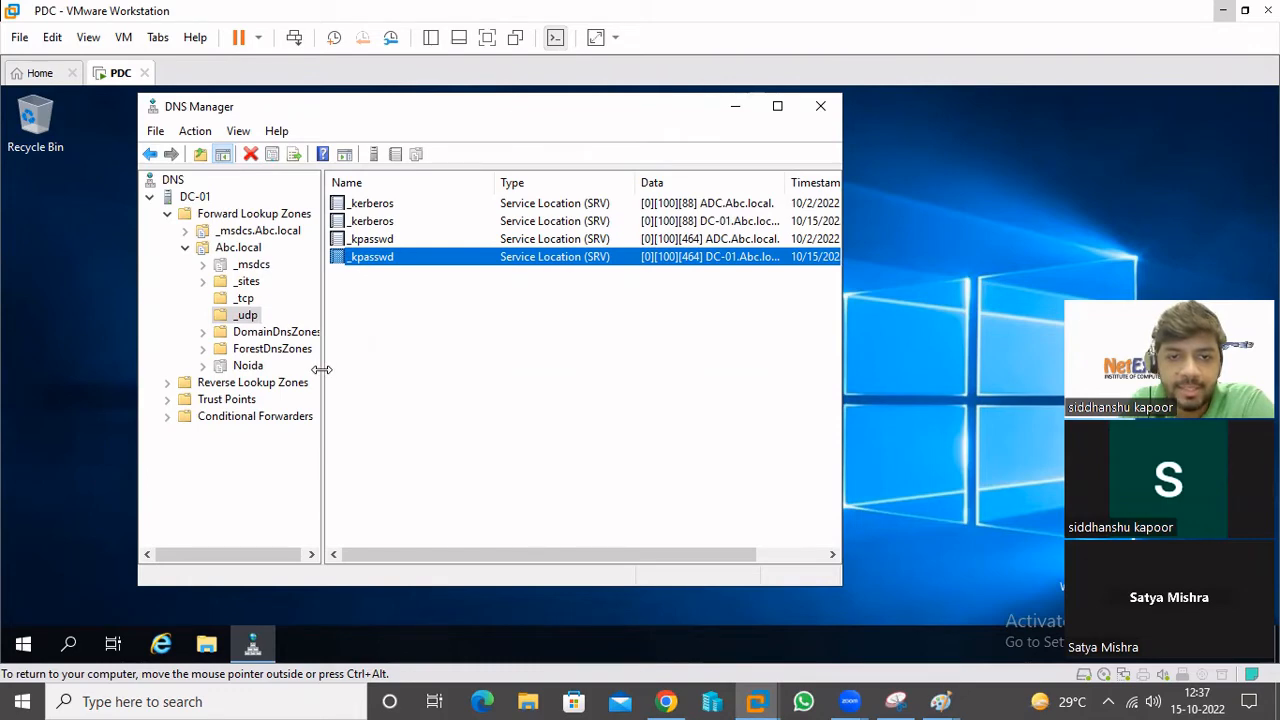
- Widen the zone tree, display the name server record of the Noida delegation, and close DNS Manager
{"action": "left_click_drag", "start_coordinate": [321, 370], "coordinate": [404, 369]}
{"action": "left_click", "coordinate": [224, 367]}
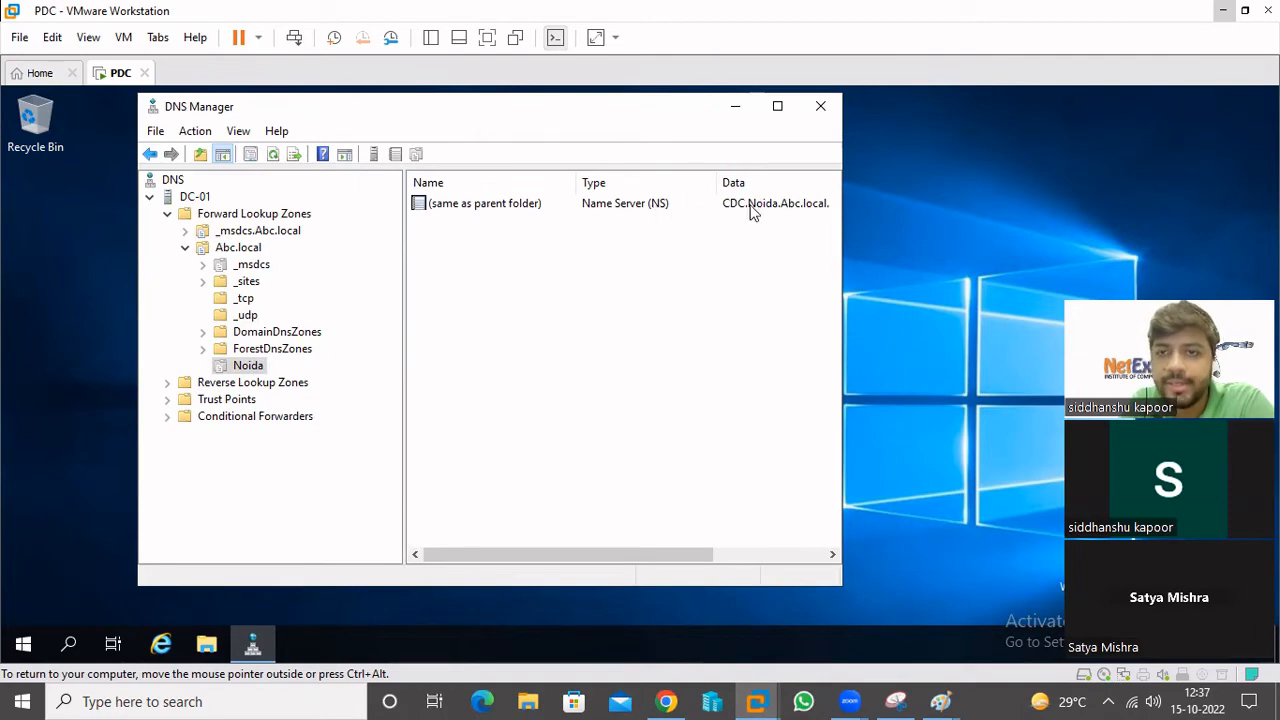
{"action": "left_click", "coordinate": [821, 105]}
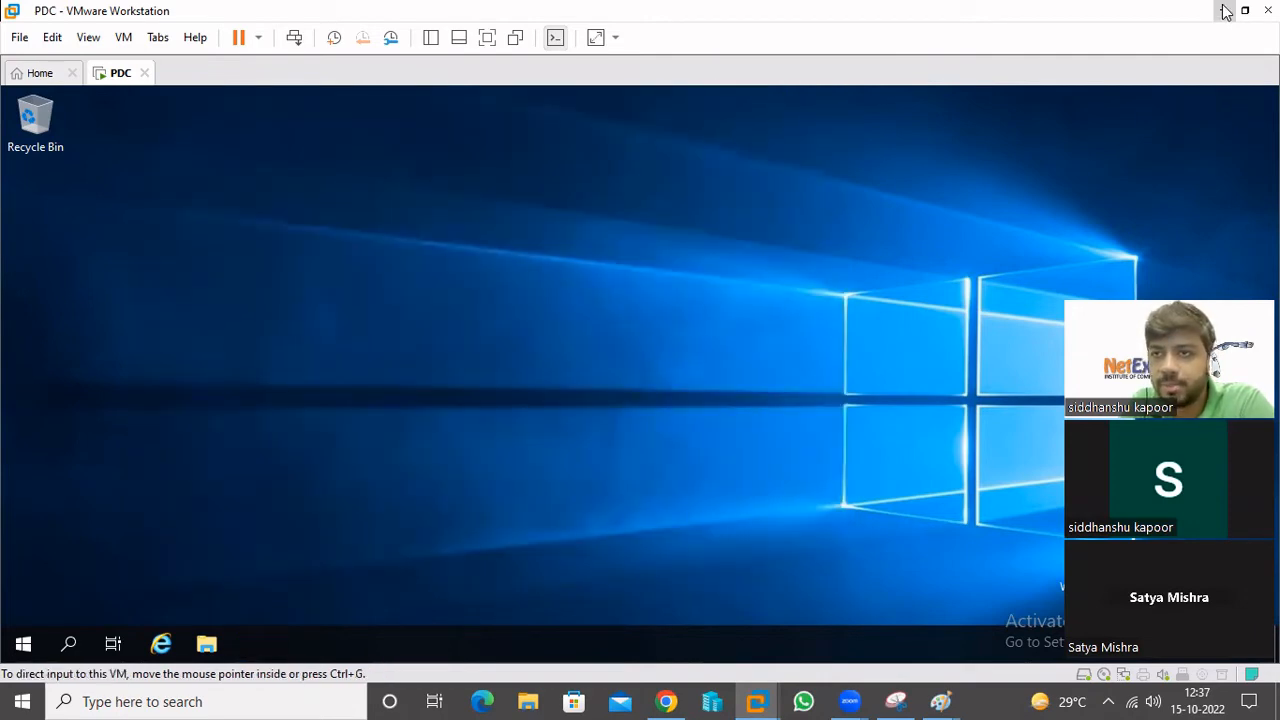
- Switch to the Paint notes and add the description "Text Record." beside the TXT Record entry
{"action": "left_click", "coordinate": [1221, 11]}
{"action": "left_click", "coordinate": [201, 315]}
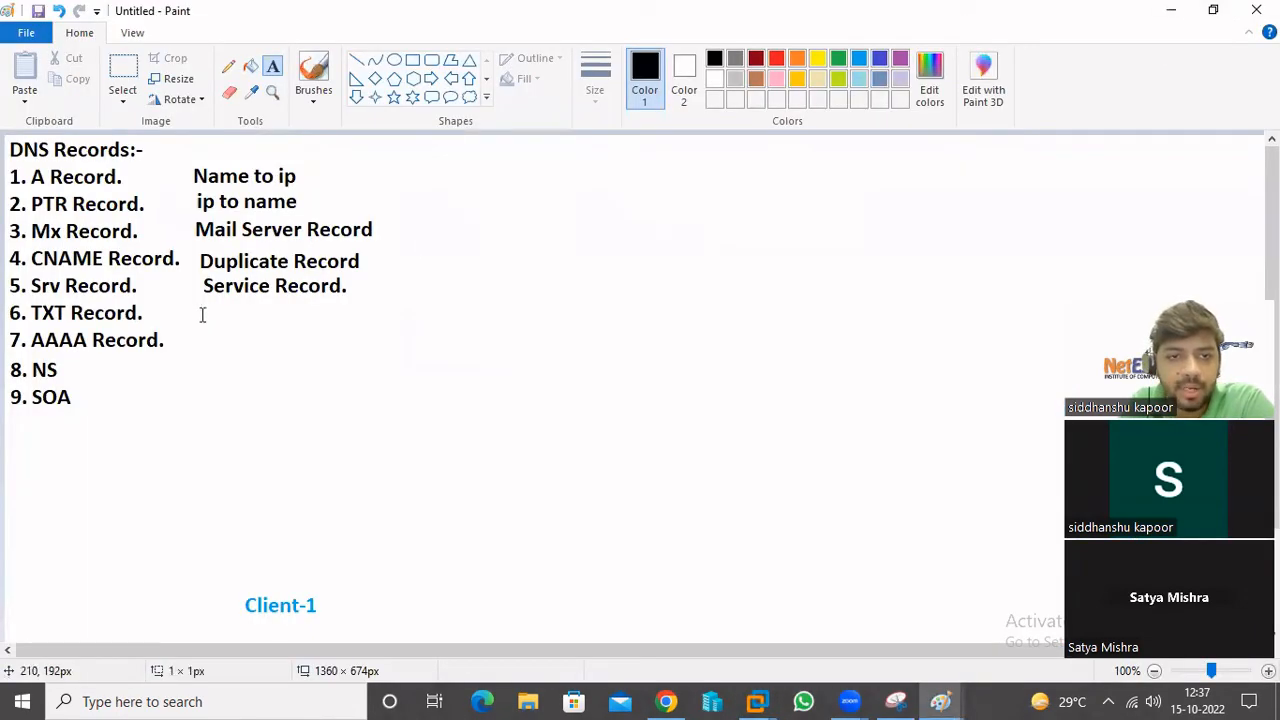
{"action": "type", "text": "Te"}
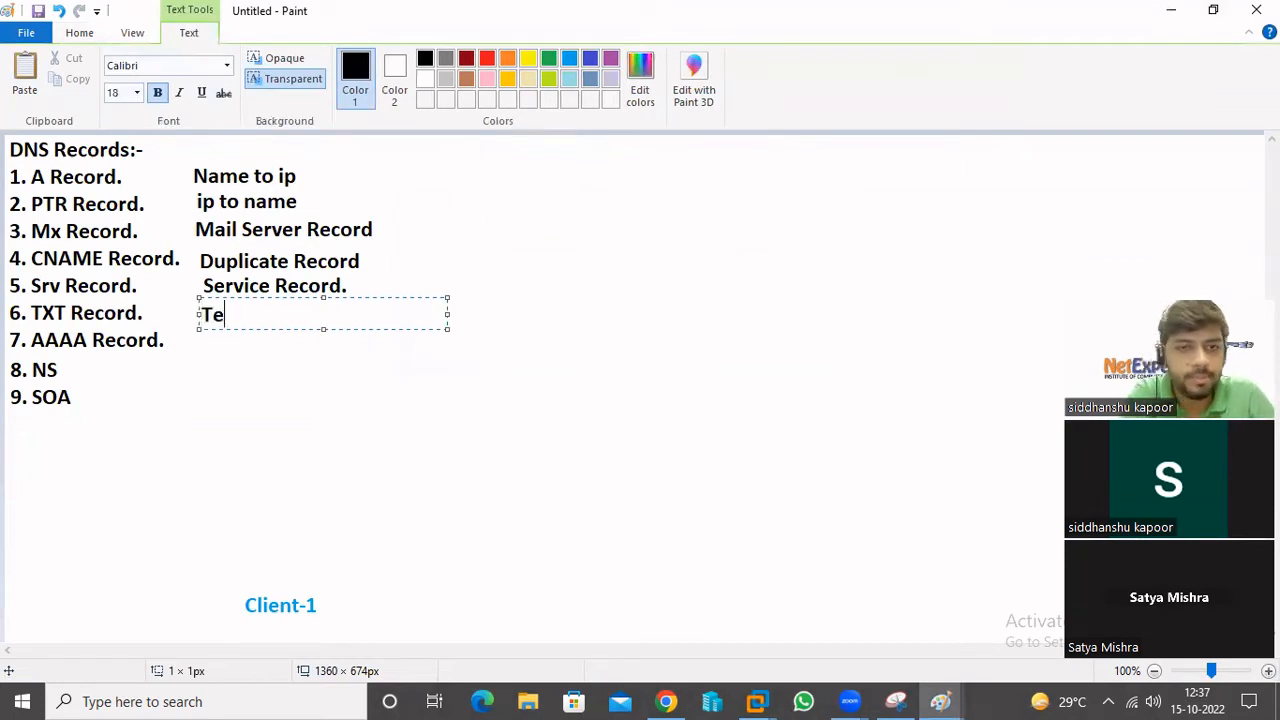
{"action": "type", "text": "xt Record."}
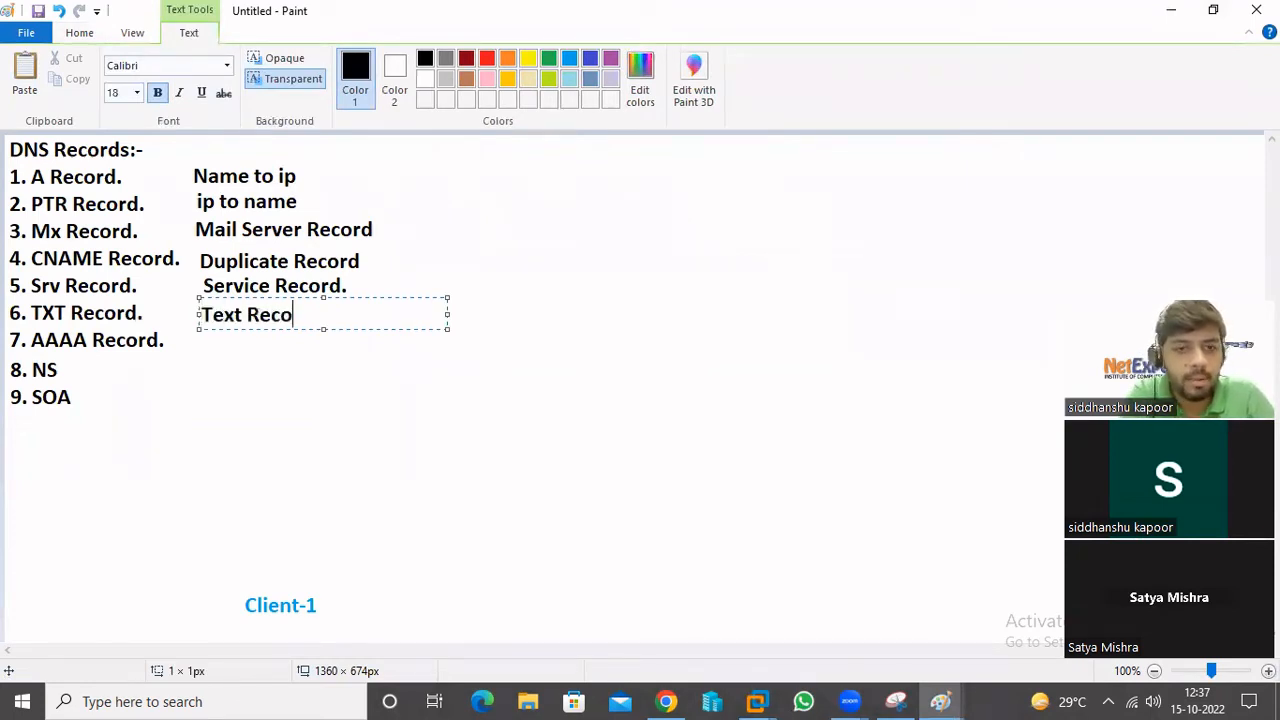
{"action": "left_click", "coordinate": [389, 388]}
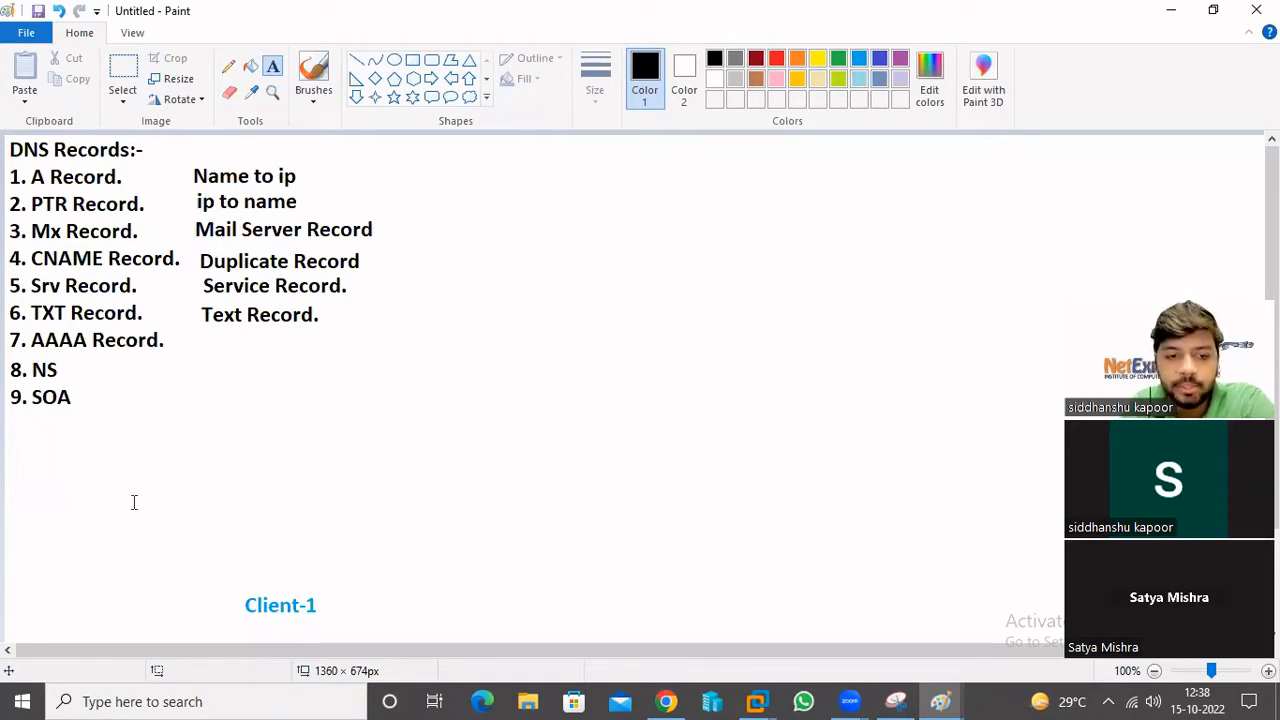
{"action": "left_click", "coordinate": [369, 296]}
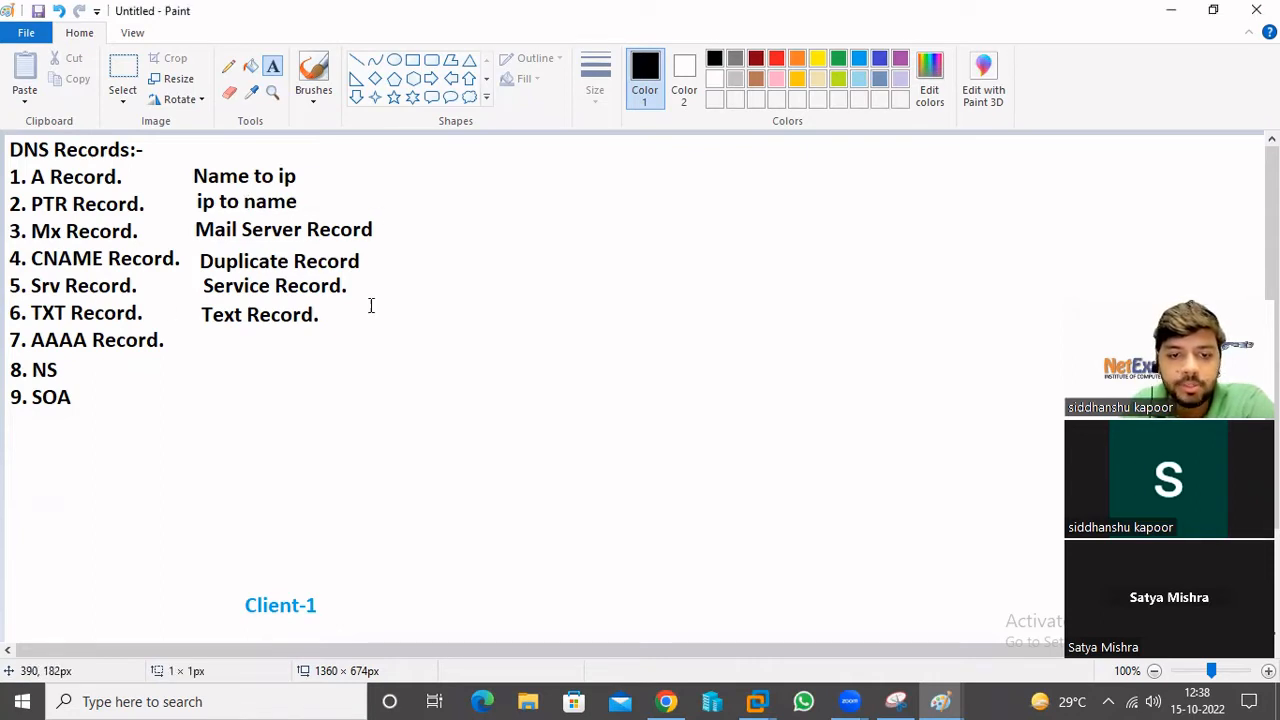
{"action": "left_click", "coordinate": [531, 454]}
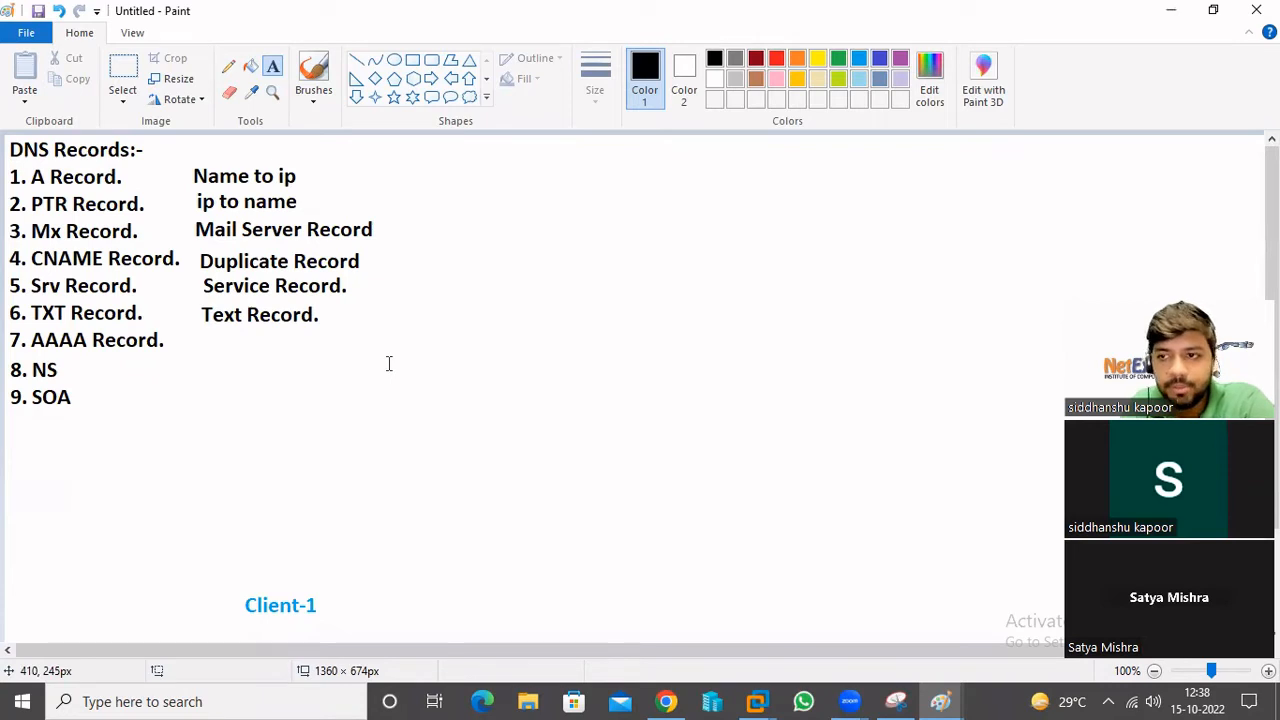
- Add "Ipv6" beside the AAAA Record entry and "ipv4" after the A Record's "Name to ip" description
{"action": "left_click", "coordinate": [205, 340]}
{"action": "type", "text": "I"}
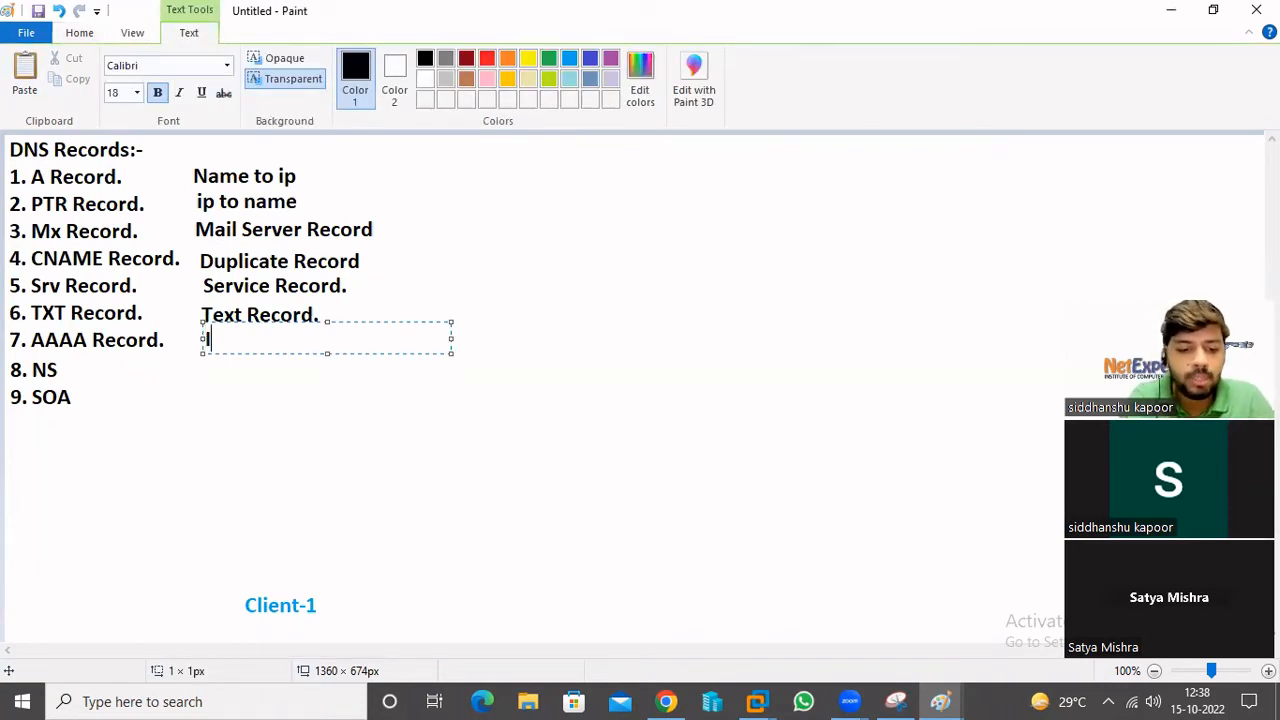
{"action": "type", "text": "pv6"}
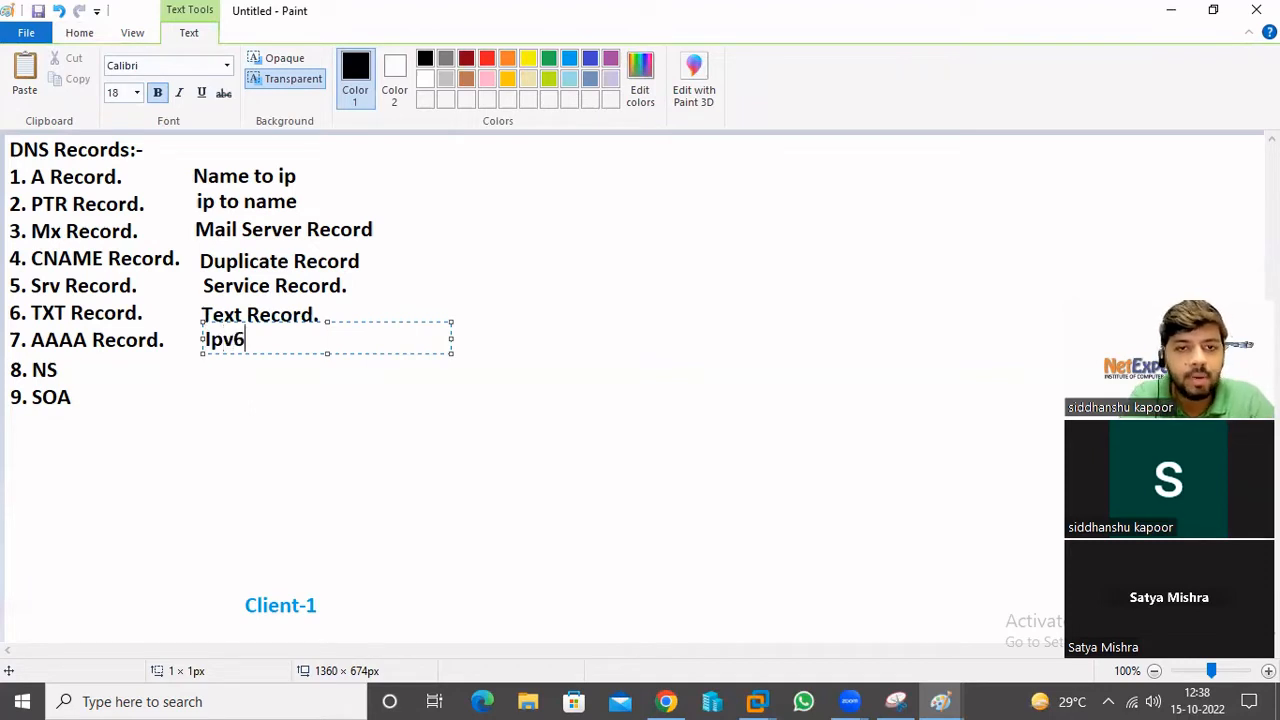
{"action": "left_click", "coordinate": [320, 377]}
{"action": "left_click", "coordinate": [314, 170]}
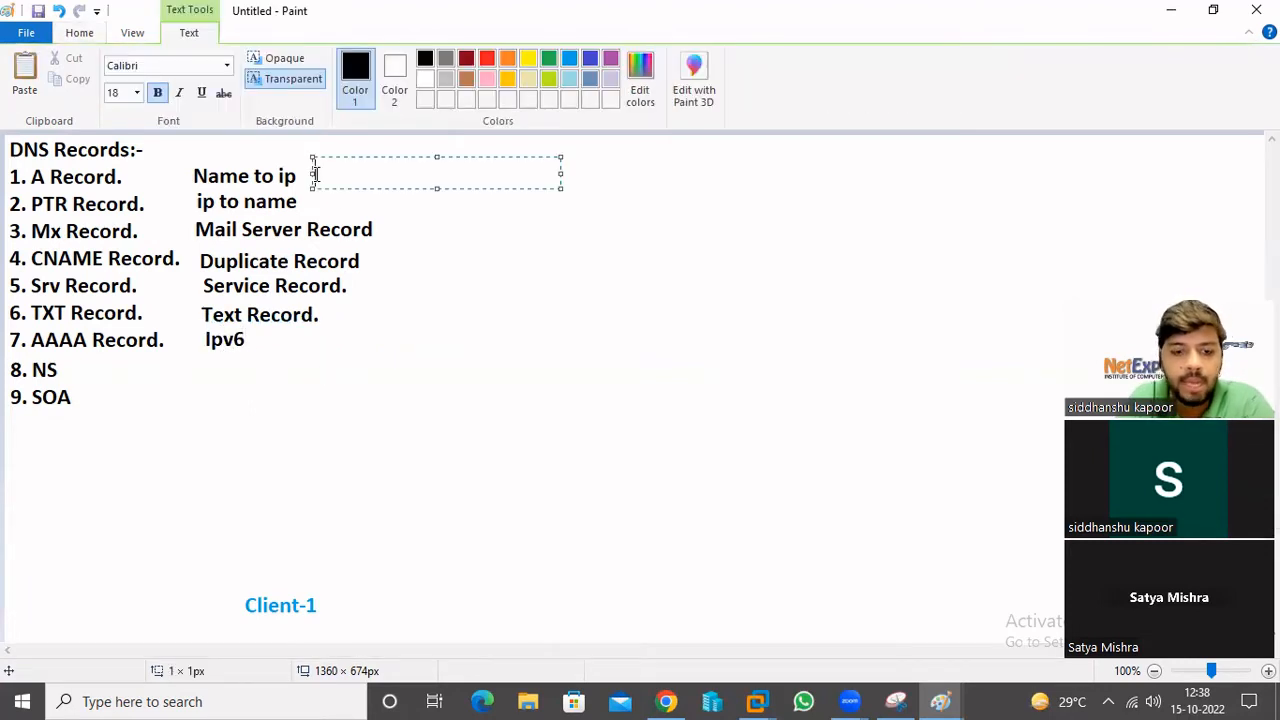
{"action": "type", "text": "ipv4"}
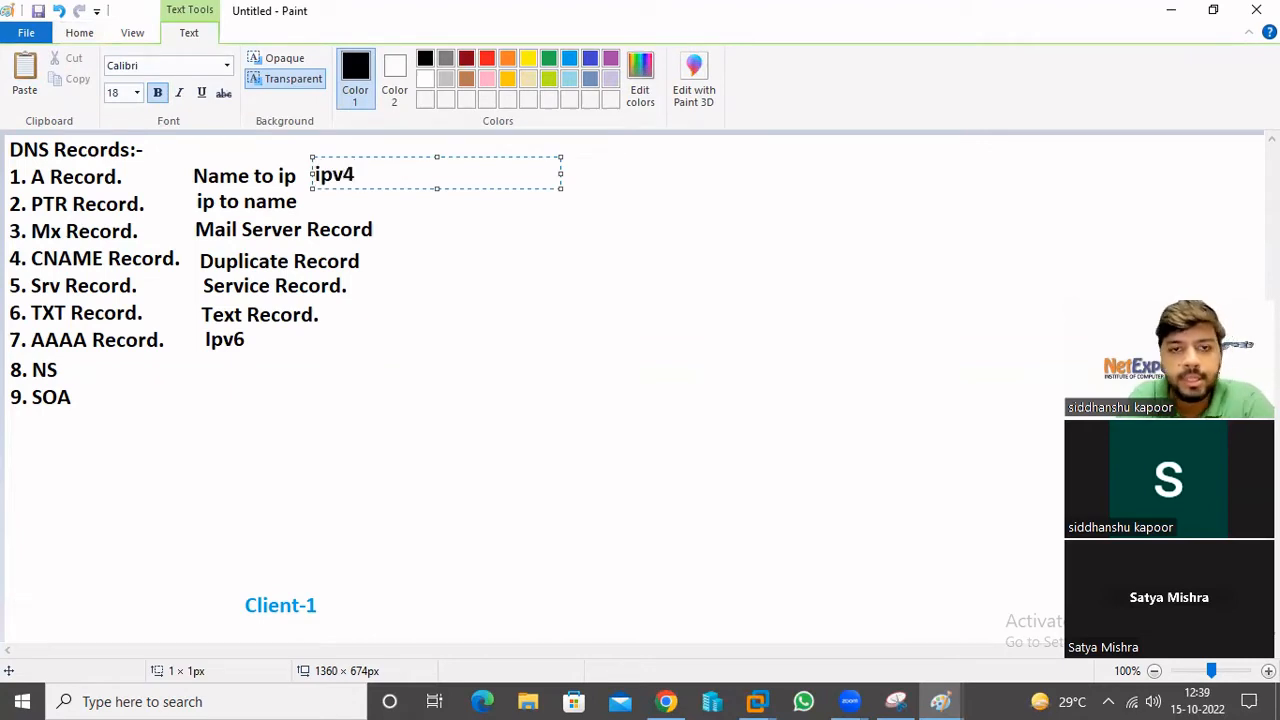
{"action": "left_click", "coordinate": [260, 348]}
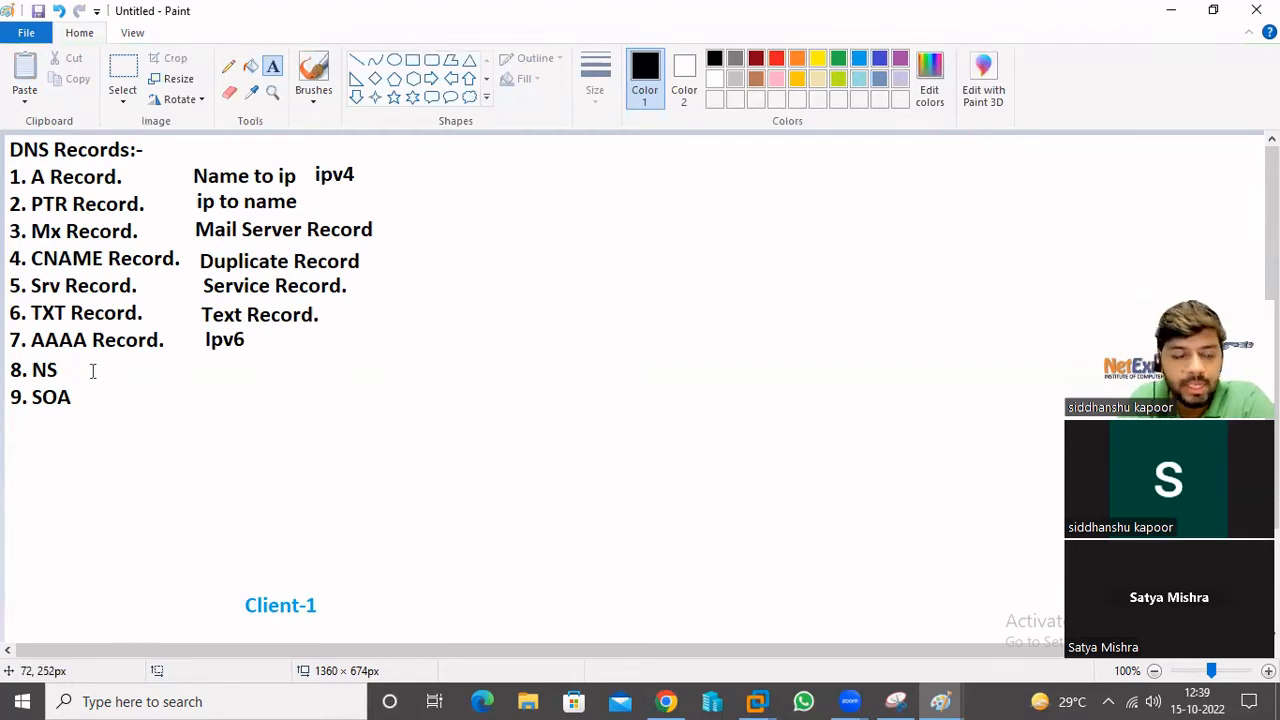
- Add the description "Name Server" beside the NS entry in the notes
{"action": "left_click", "coordinate": [204, 363]}
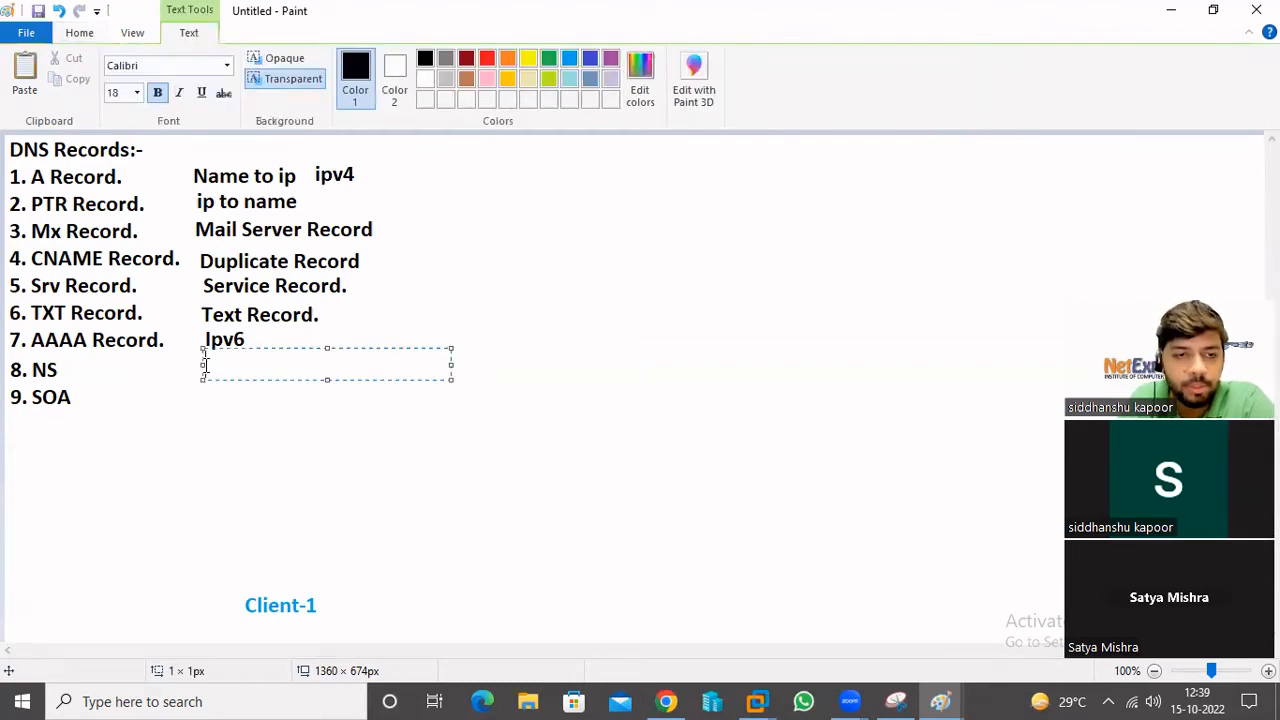
{"action": "type", "text": "Name"}
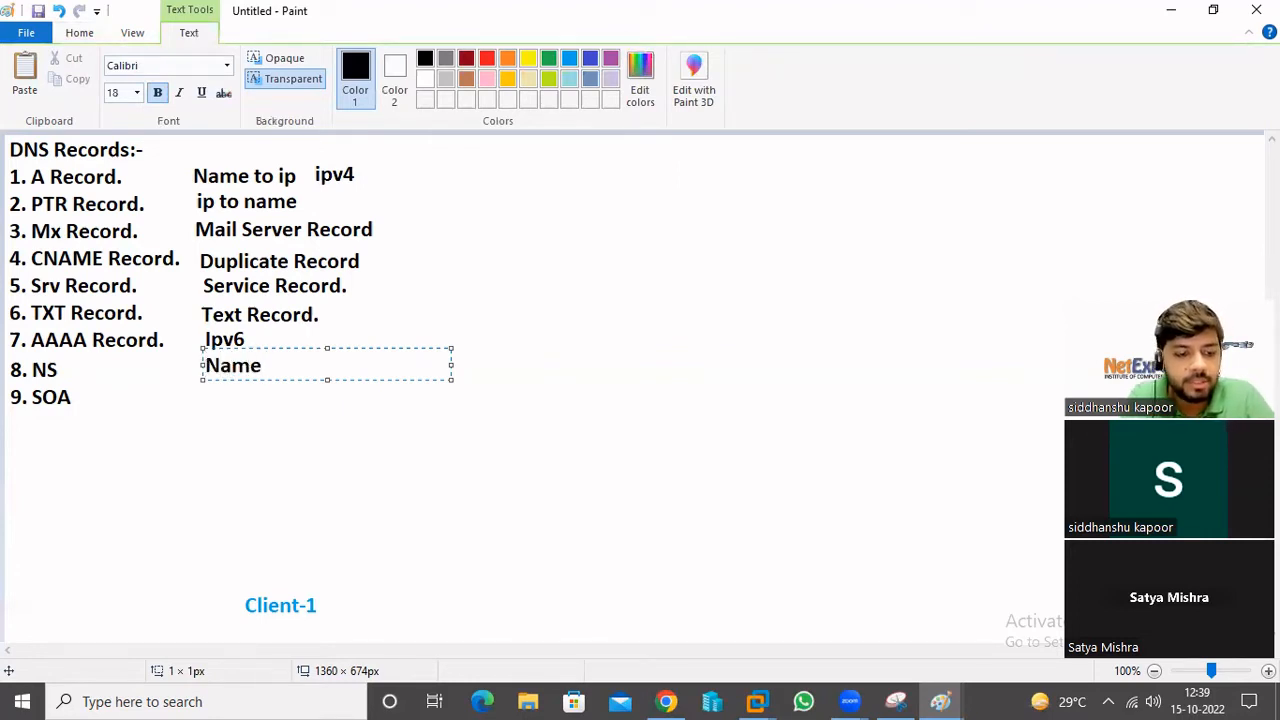
{"action": "type", "text": " Server"}
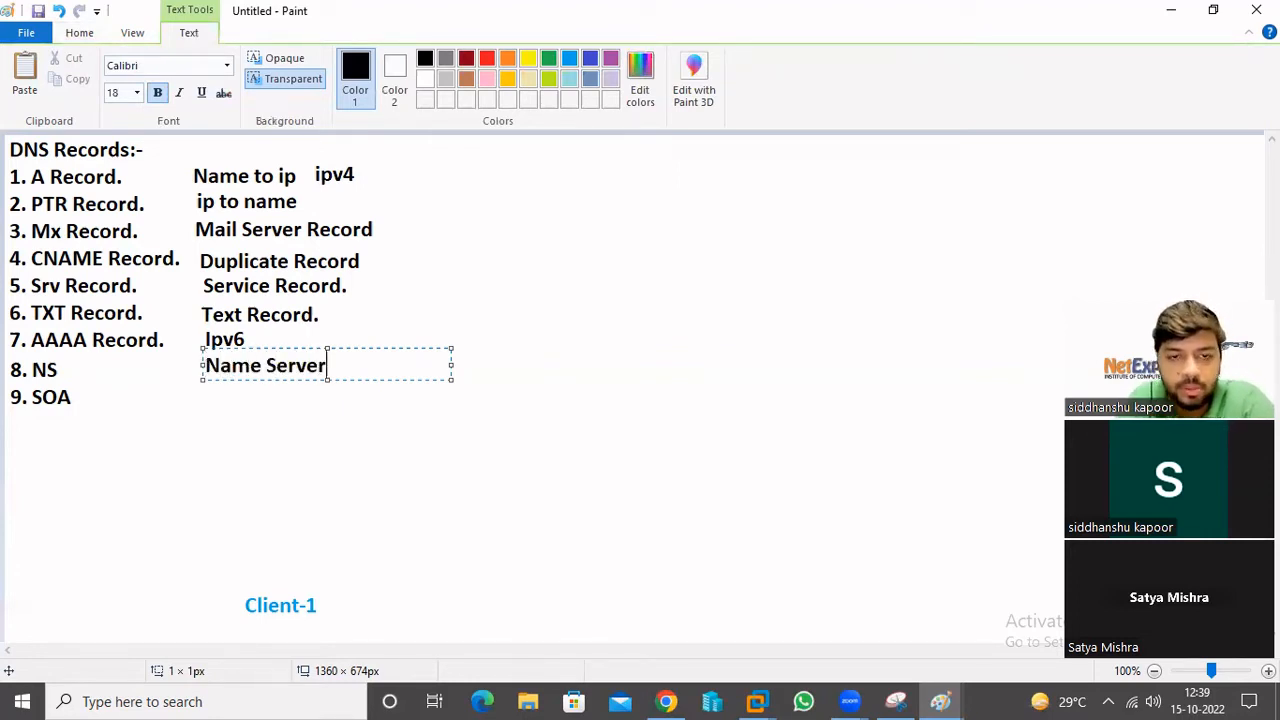
{"action": "left_click", "coordinate": [242, 398]}
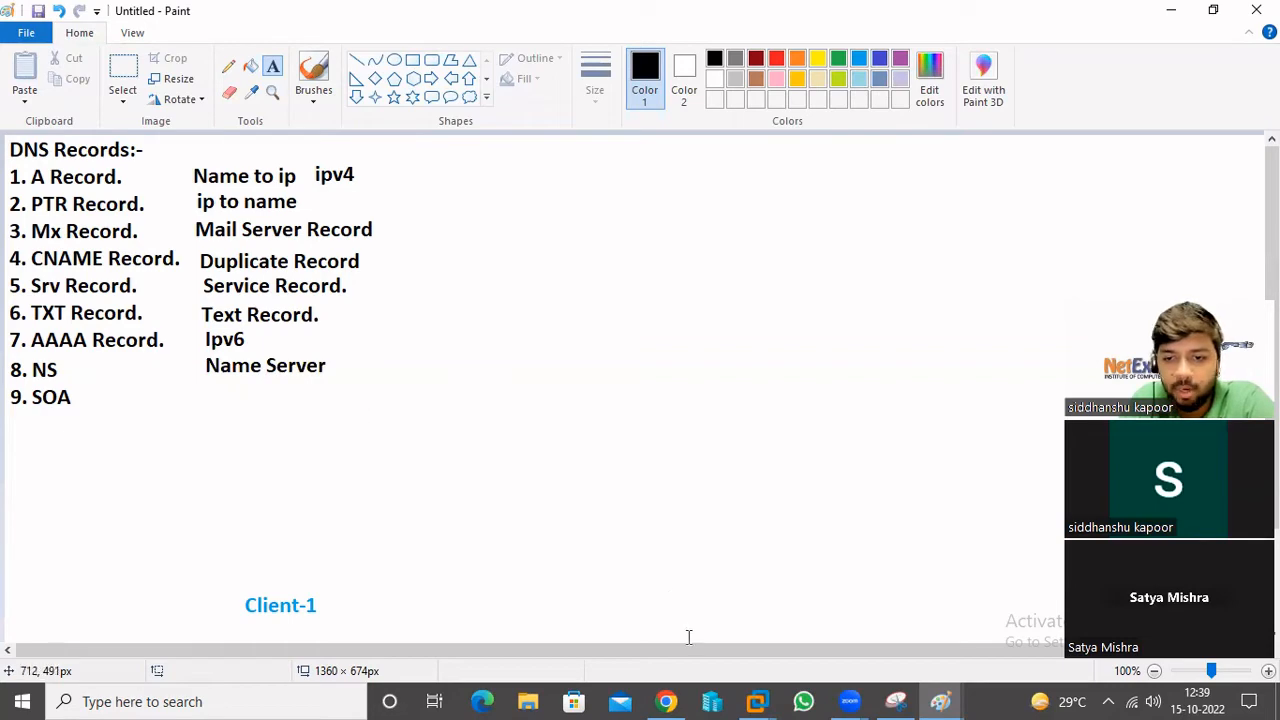
- Switch to the PDC virtual machine, open DNS Manager, and expand the Abc.local forward lookup zone
{"action": "left_click", "coordinate": [757, 701]}
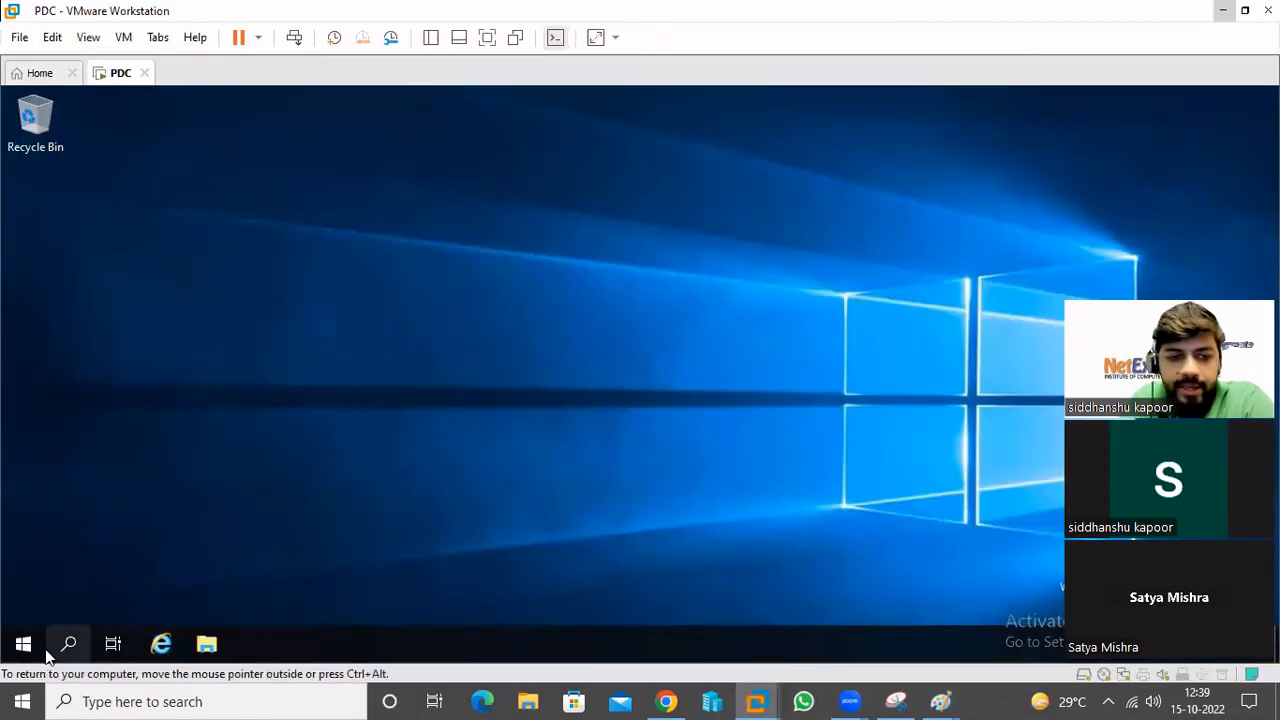
{"action": "left_click", "coordinate": [23, 644]}
{"action": "left_click", "coordinate": [160, 406]}
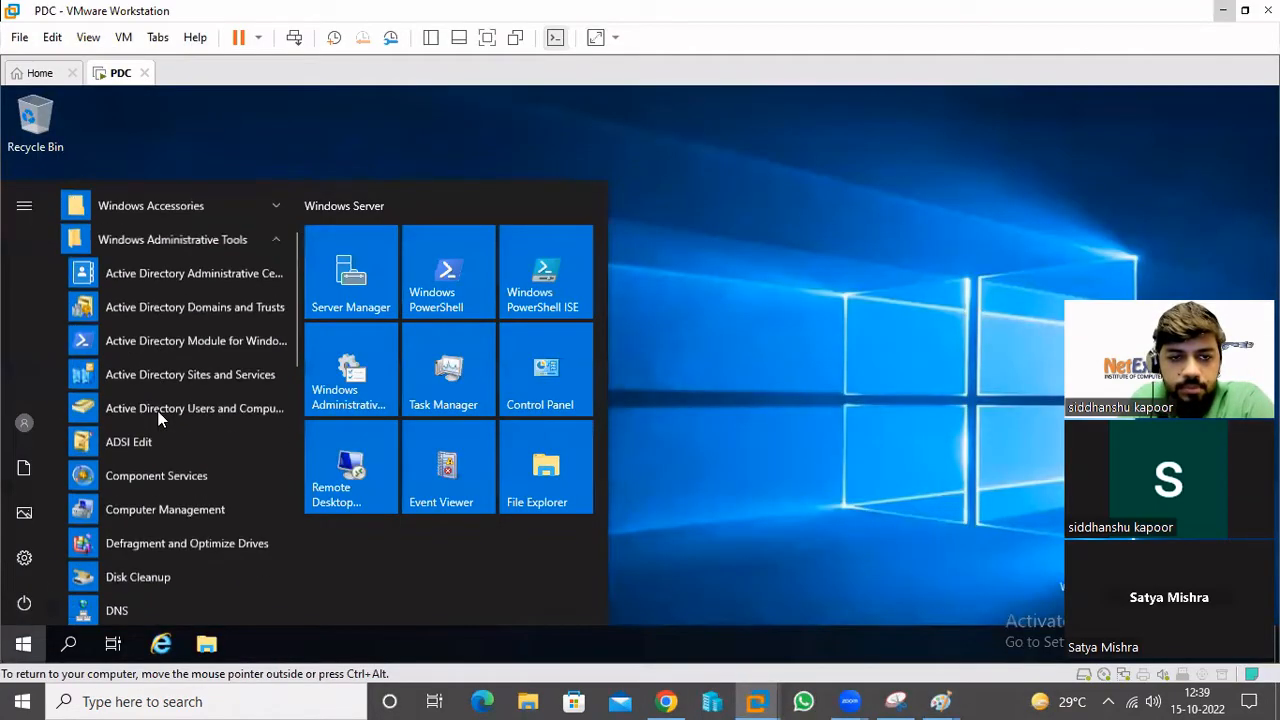
{"action": "scroll", "coordinate": [148, 394], "scroll_direction": "down", "scroll_amount": 3}
{"action": "left_click", "coordinate": [141, 372]}
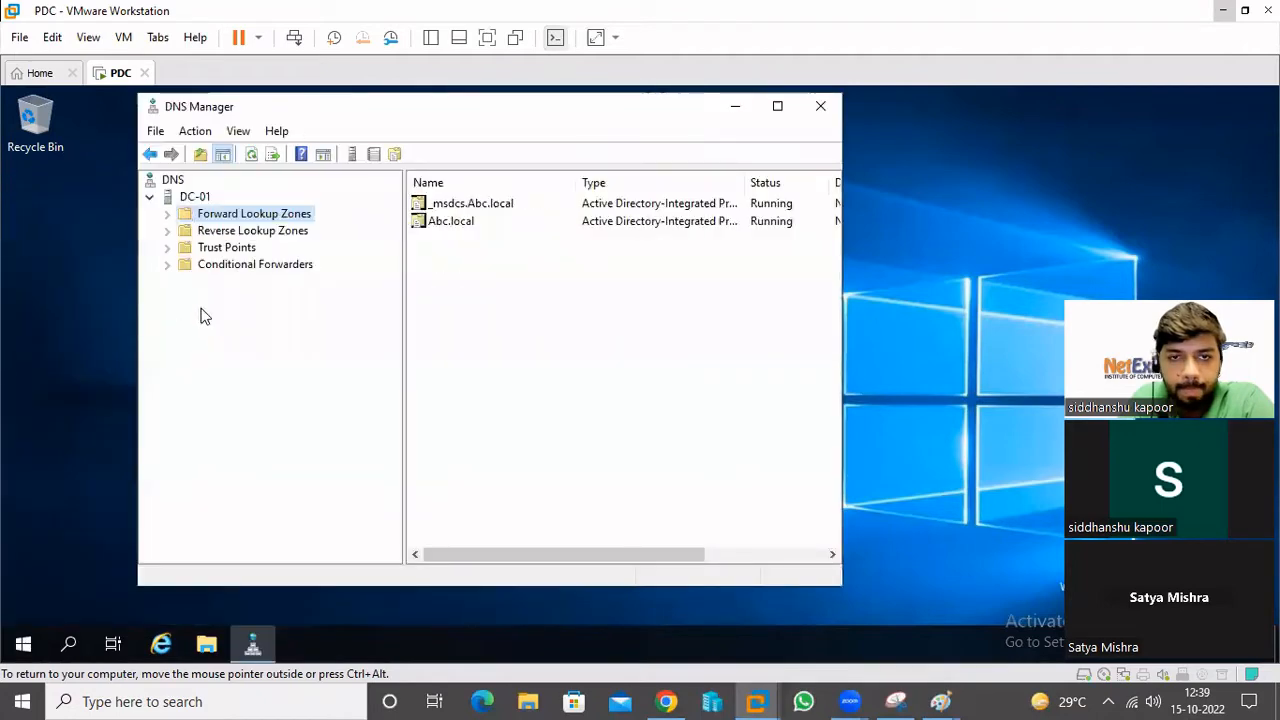
{"action": "left_click", "coordinate": [167, 214]}
{"action": "double_click", "coordinate": [224, 250]}
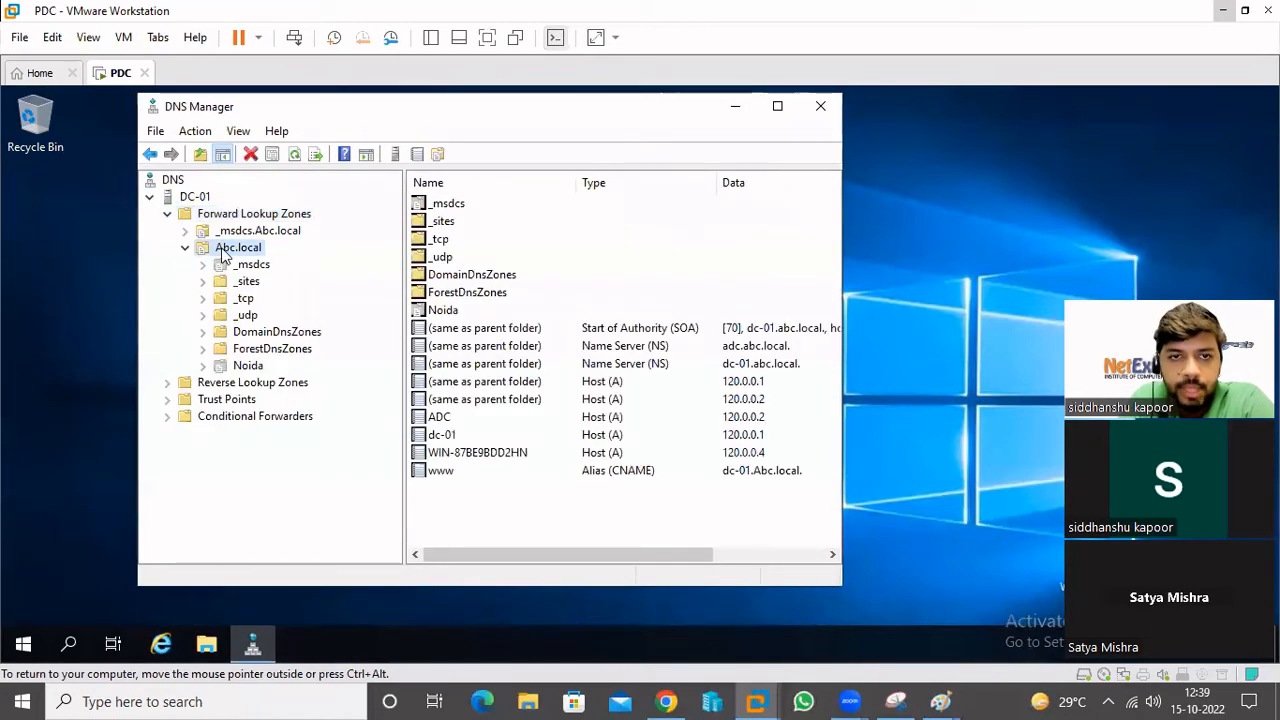
- Open the Abc.local zone properties and examine the two name server entries
{"action": "right_click", "coordinate": [222, 250]}
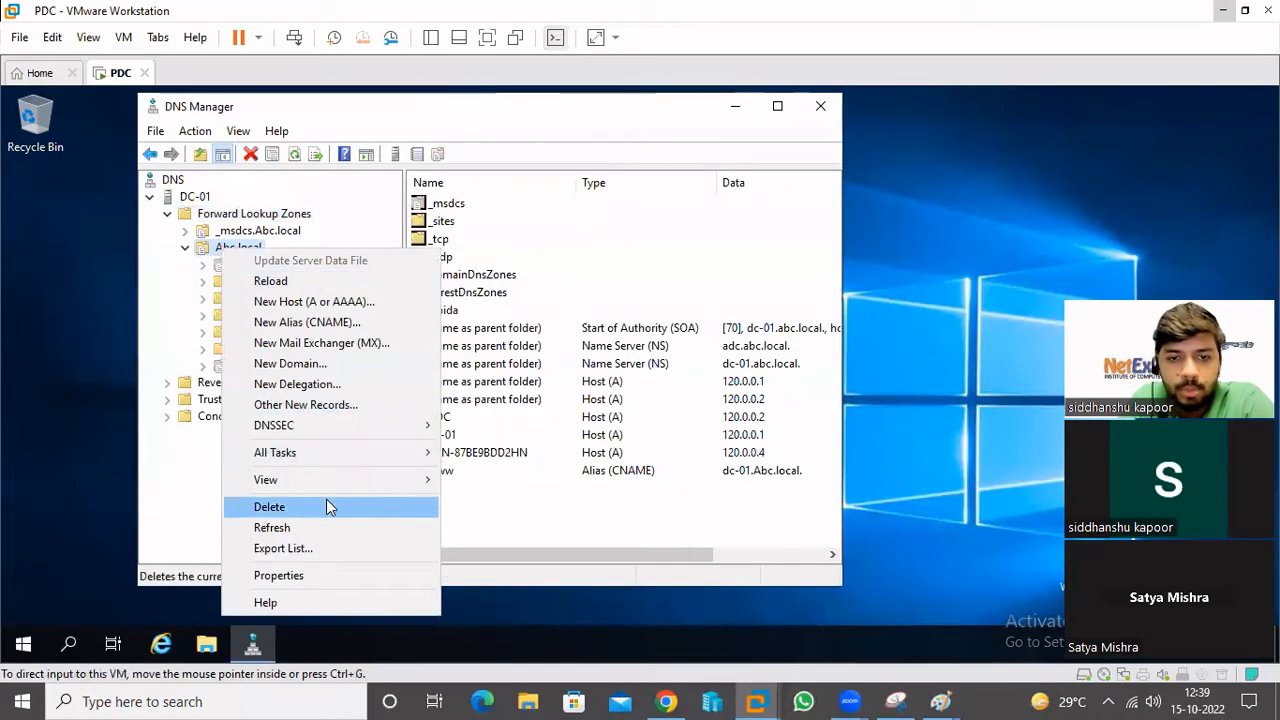
{"action": "left_click", "coordinate": [388, 574]}
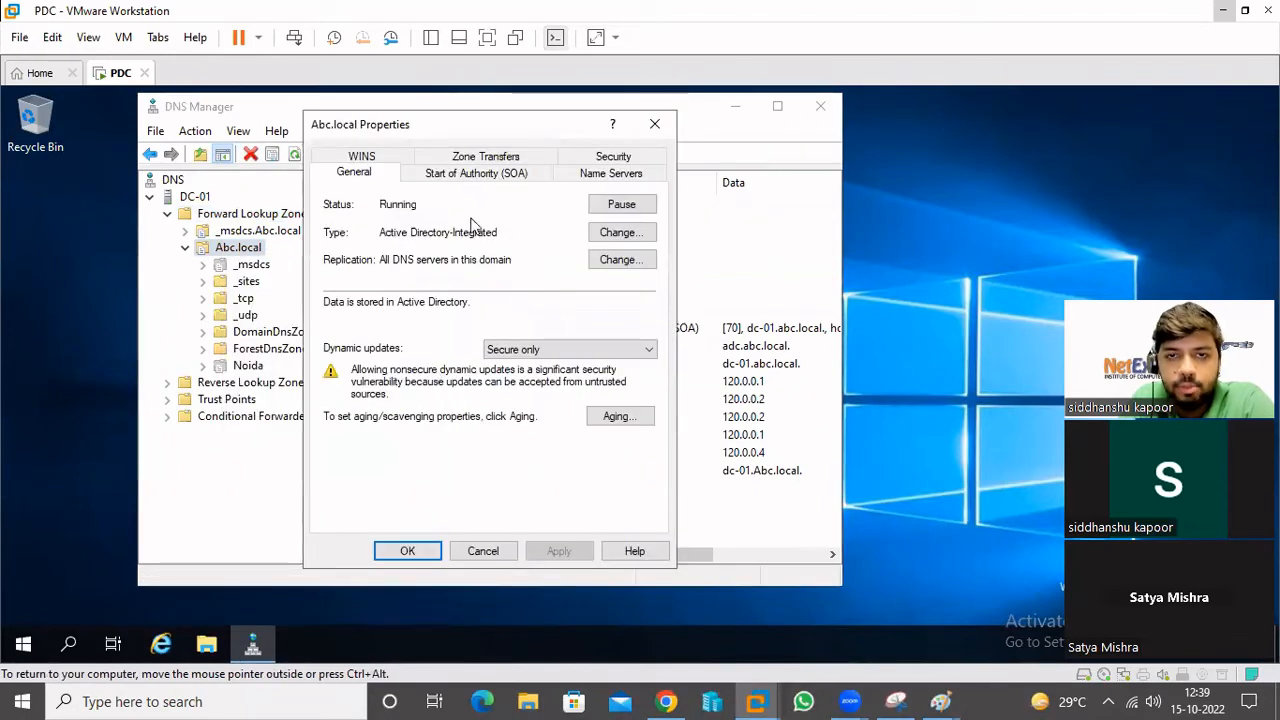
{"action": "left_click_drag", "start_coordinate": [476, 131], "coordinate": [506, 119]}
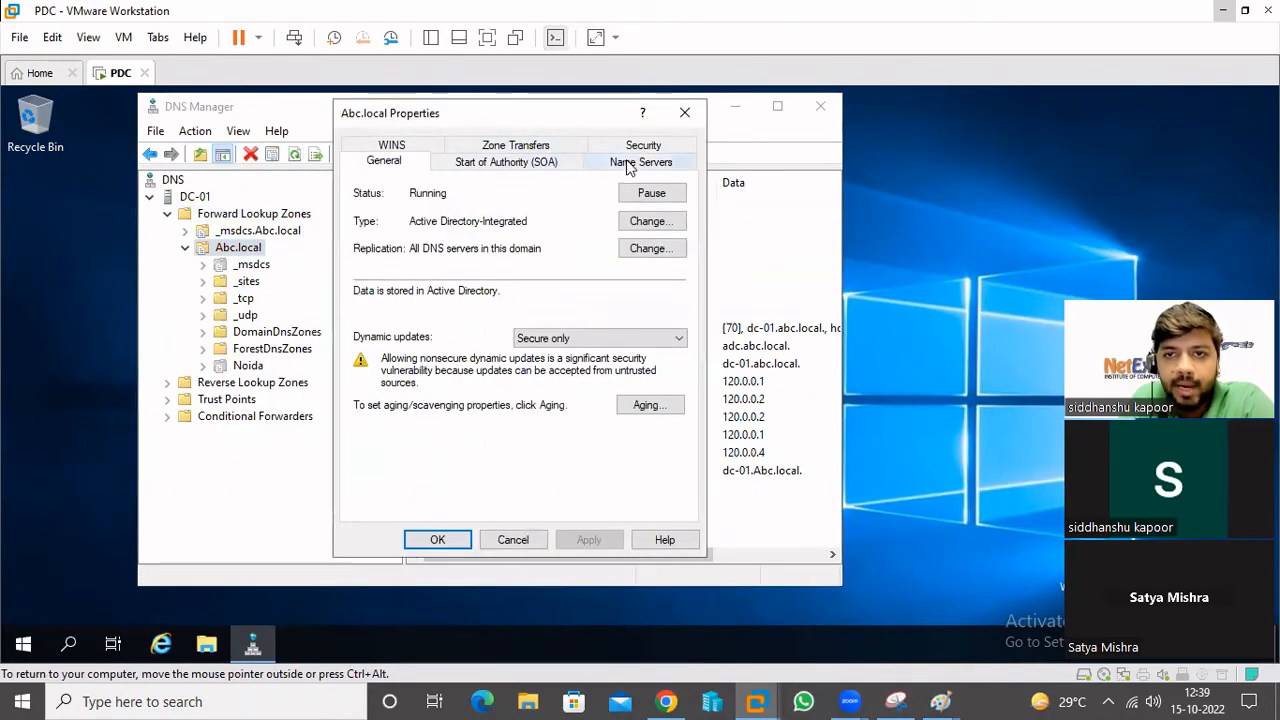
{"action": "left_click", "coordinate": [630, 166]}
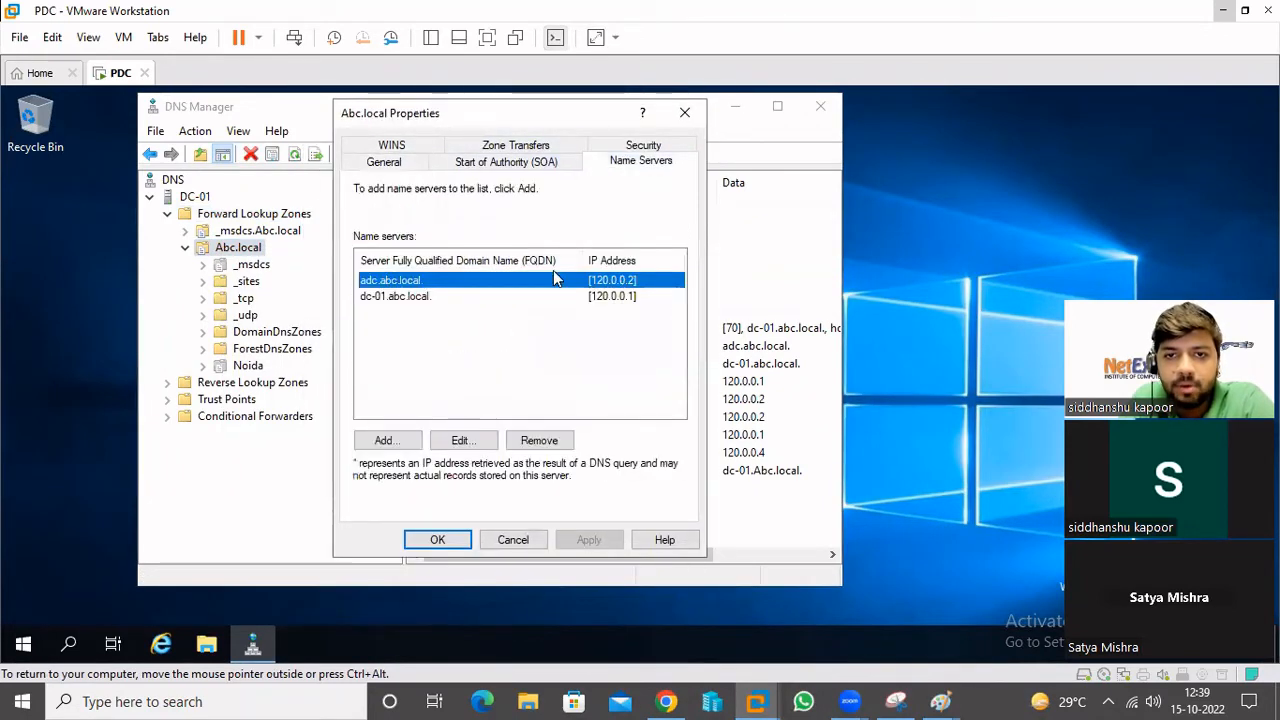
{"action": "left_click", "coordinate": [388, 296]}
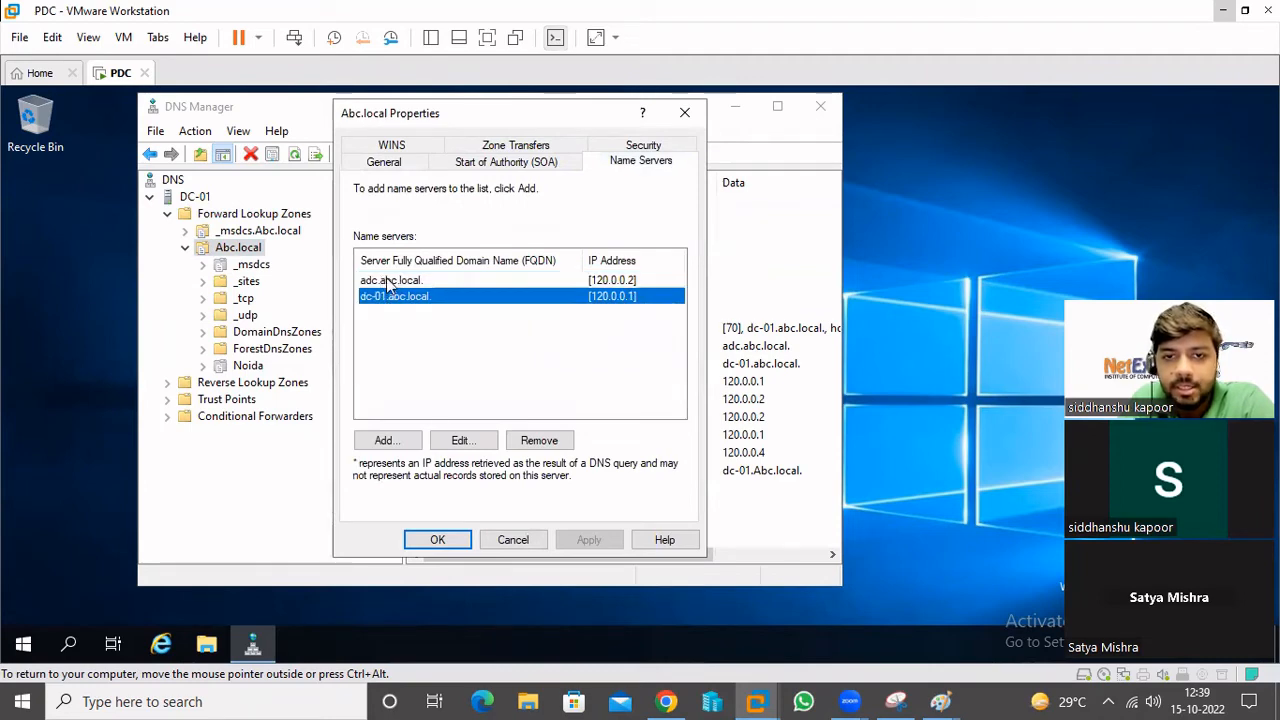
{"action": "left_click", "coordinate": [388, 285]}
{"action": "left_click", "coordinate": [388, 298]}
{"action": "left_click", "coordinate": [390, 283]}
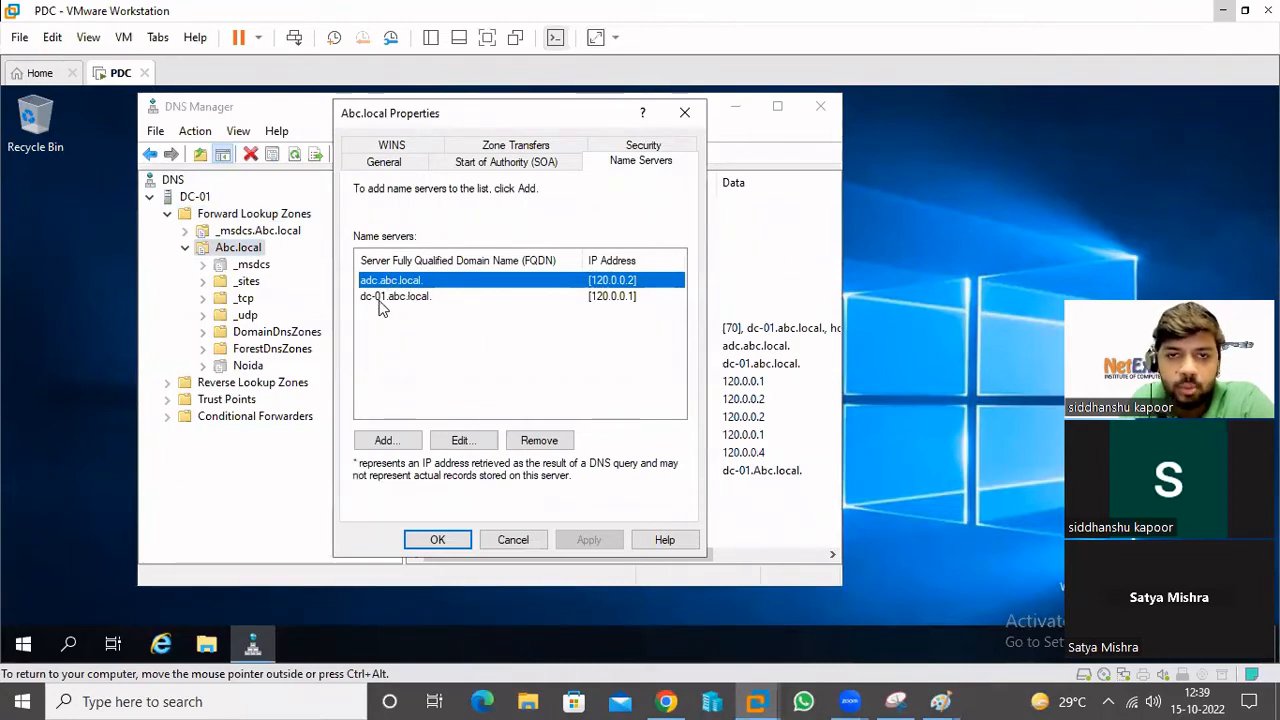
{"action": "left_click", "coordinate": [380, 300]}
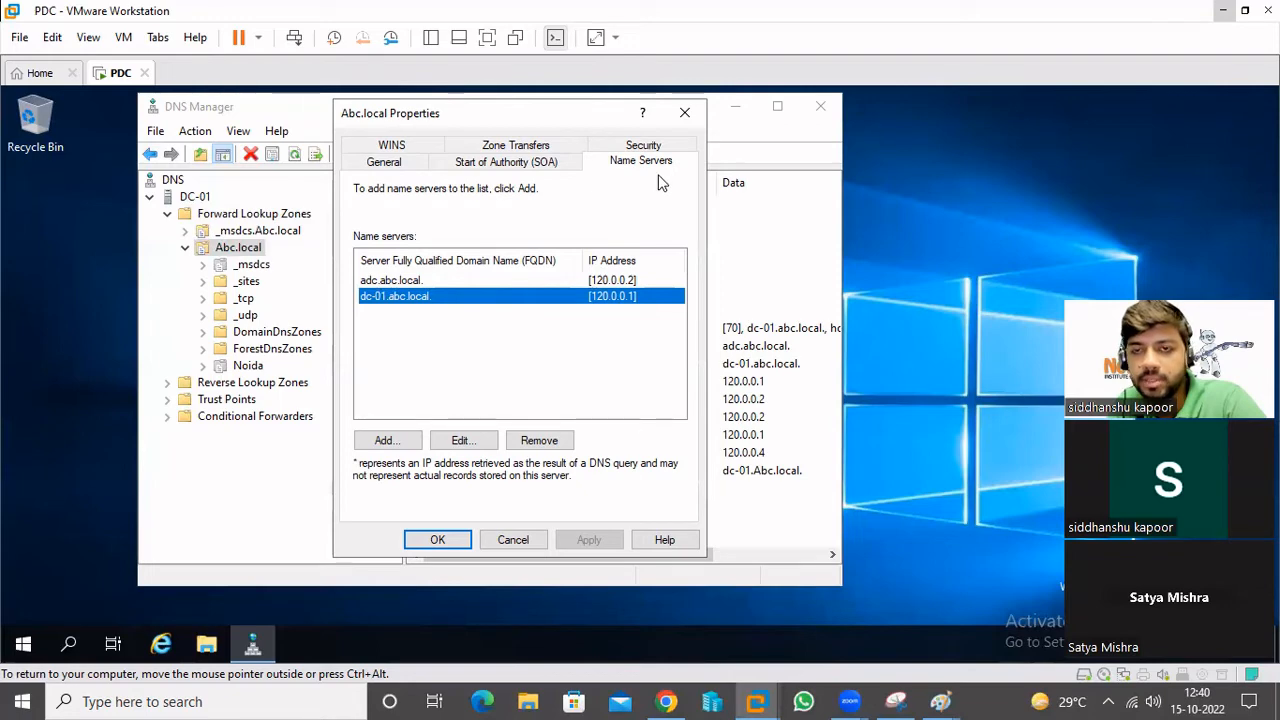
- Examine the zone's Start of Authority settings and its primary server, then cancel the properties and close DNS Manager
{"action": "left_click", "coordinate": [490, 163]}
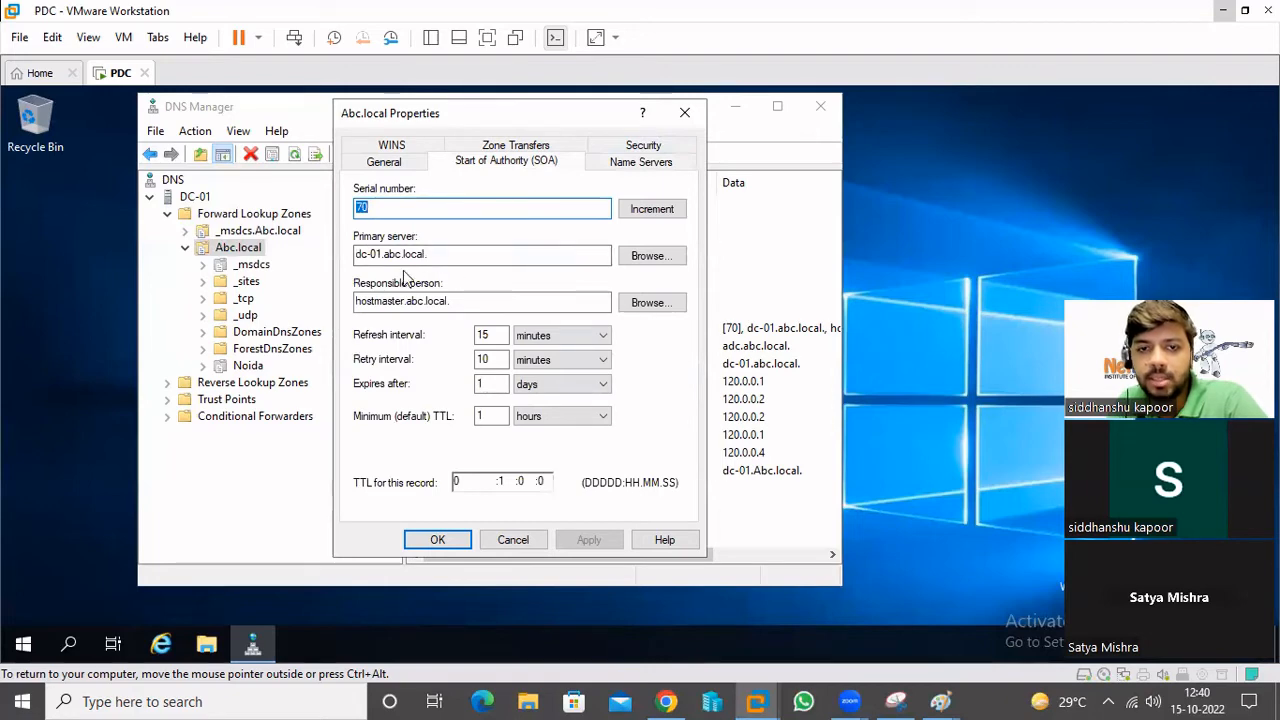
{"action": "left_click_drag", "start_coordinate": [448, 253], "coordinate": [262, 252]}
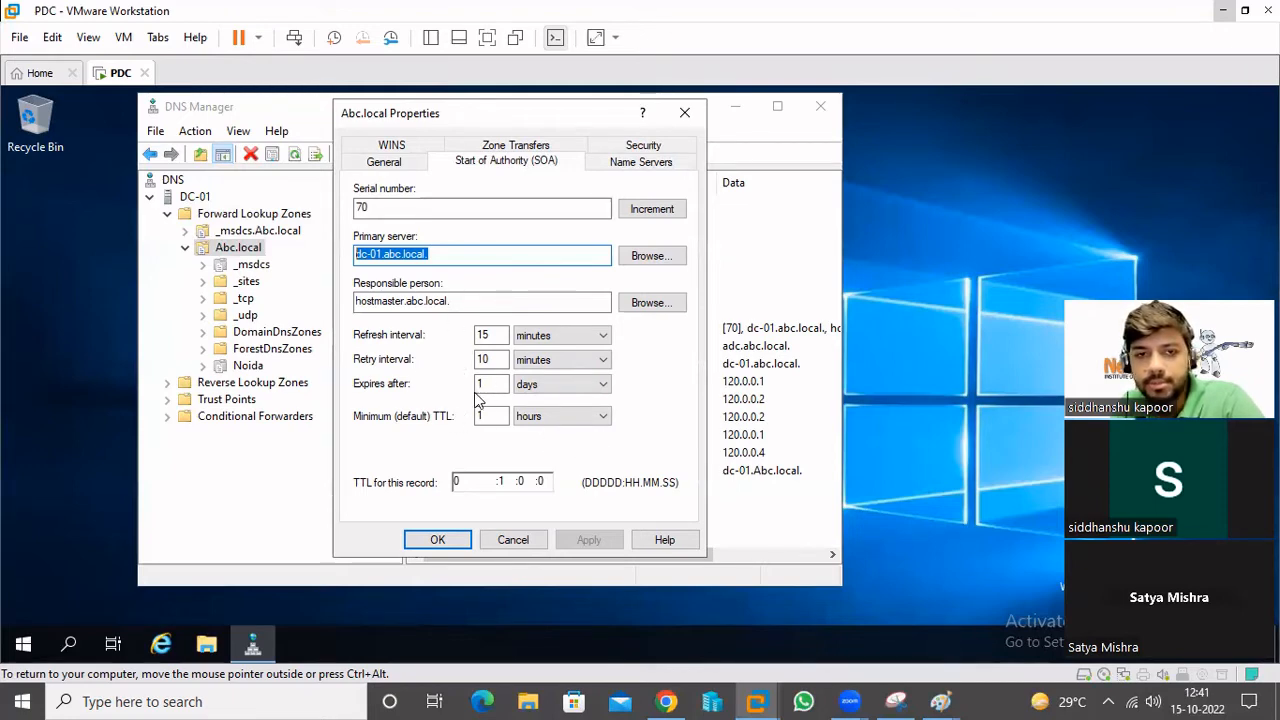
{"action": "left_click", "coordinate": [513, 540]}
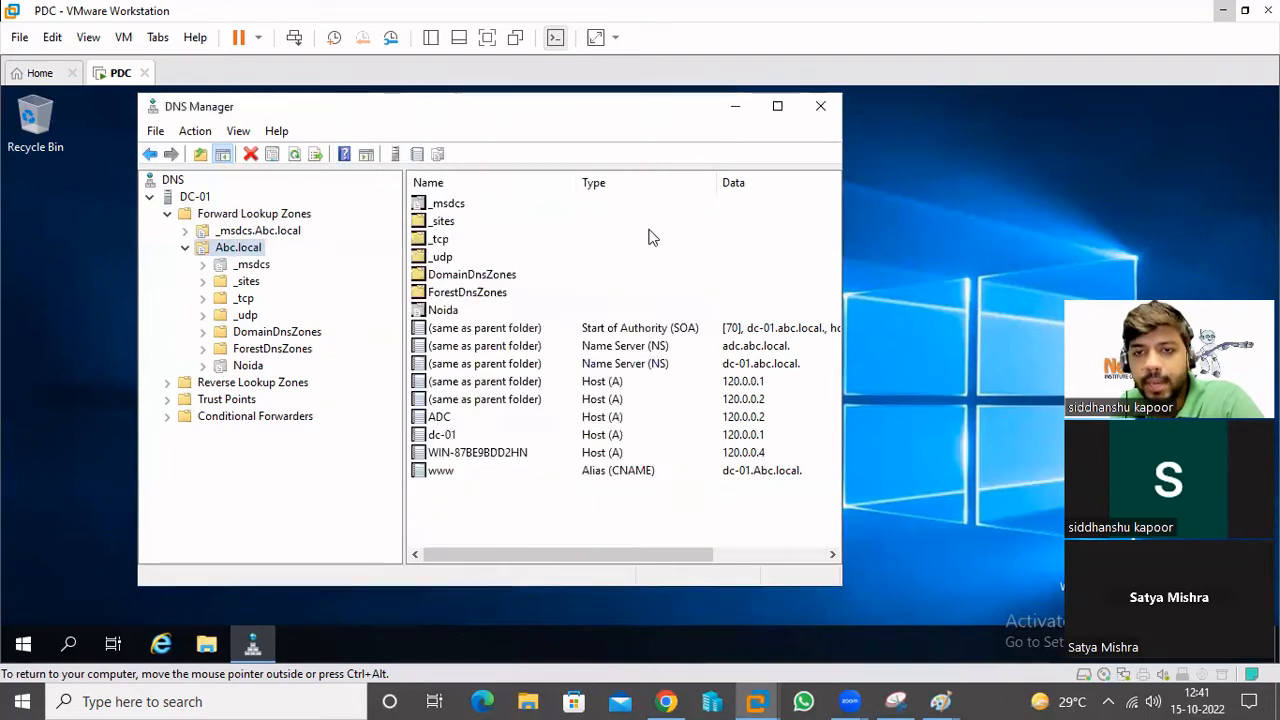
{"action": "left_click", "coordinate": [821, 107]}
- Switch back to the Paint notes and add the description "Start of Authority" beside the SOA entry
{"action": "left_click", "coordinate": [1222, 10]}
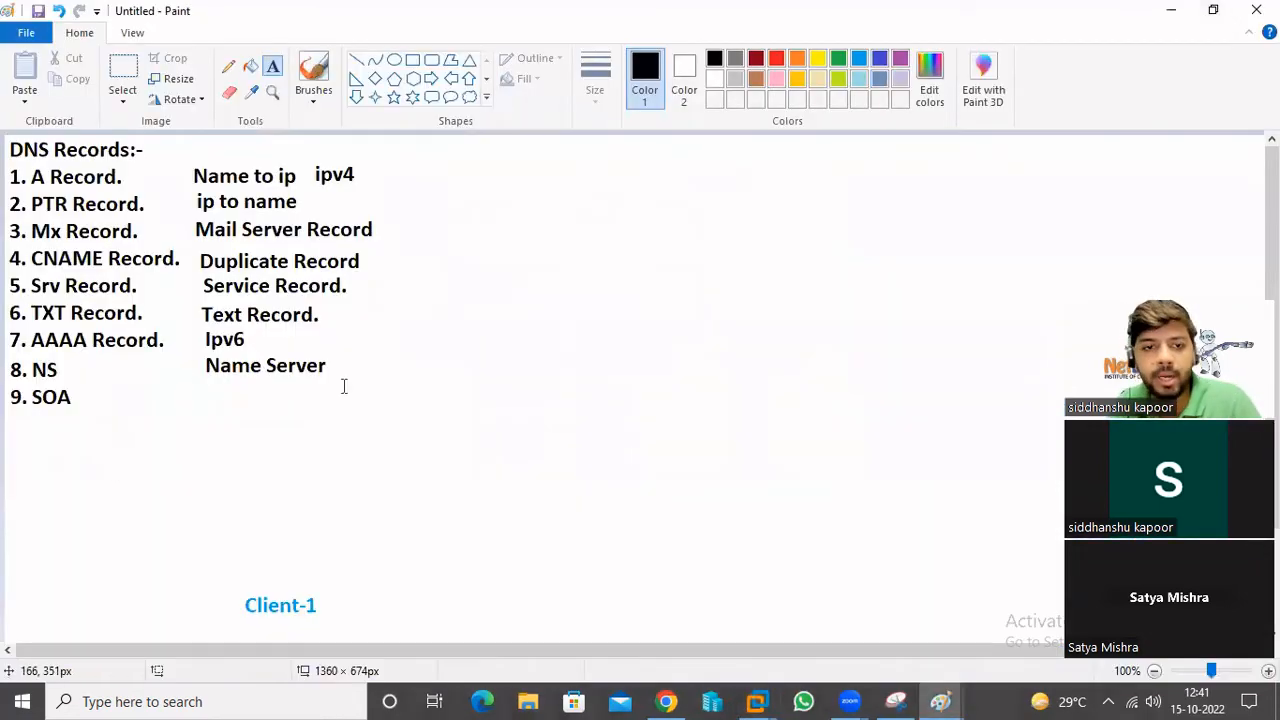
{"action": "left_click", "coordinate": [203, 382]}
{"action": "type", "text": "Start"}
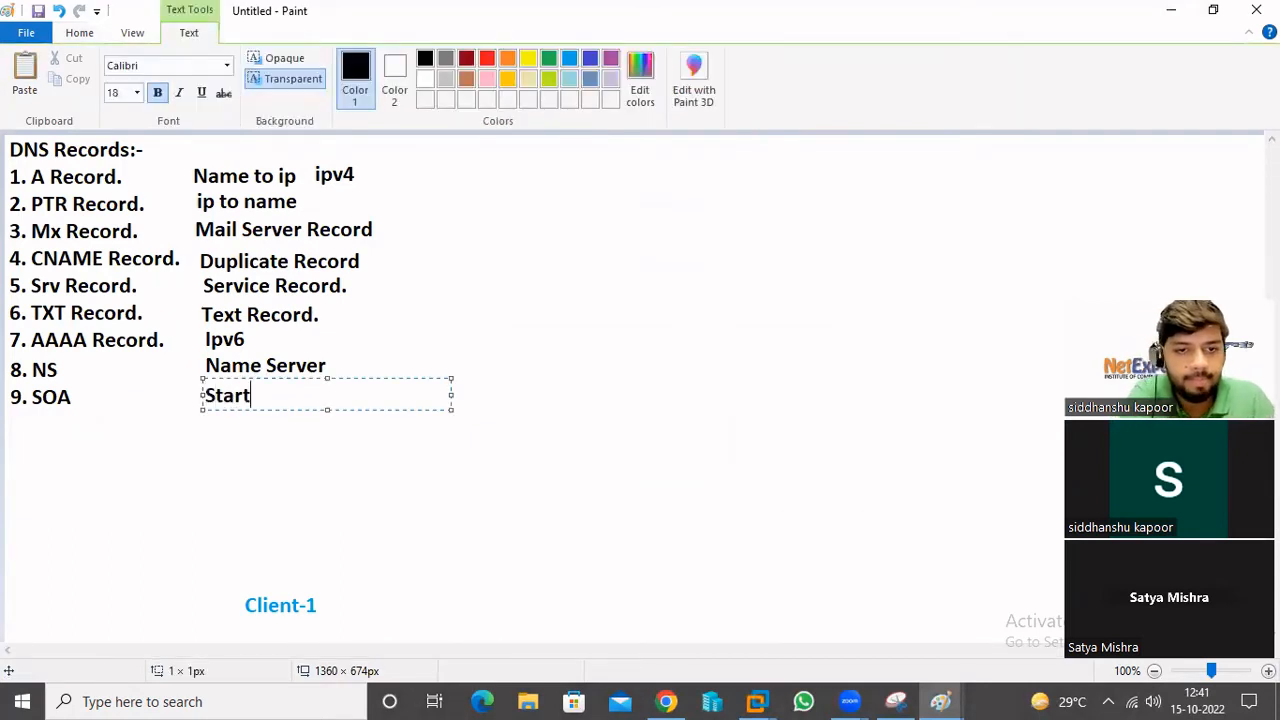
{"action": "type", "text": " of Aut"}
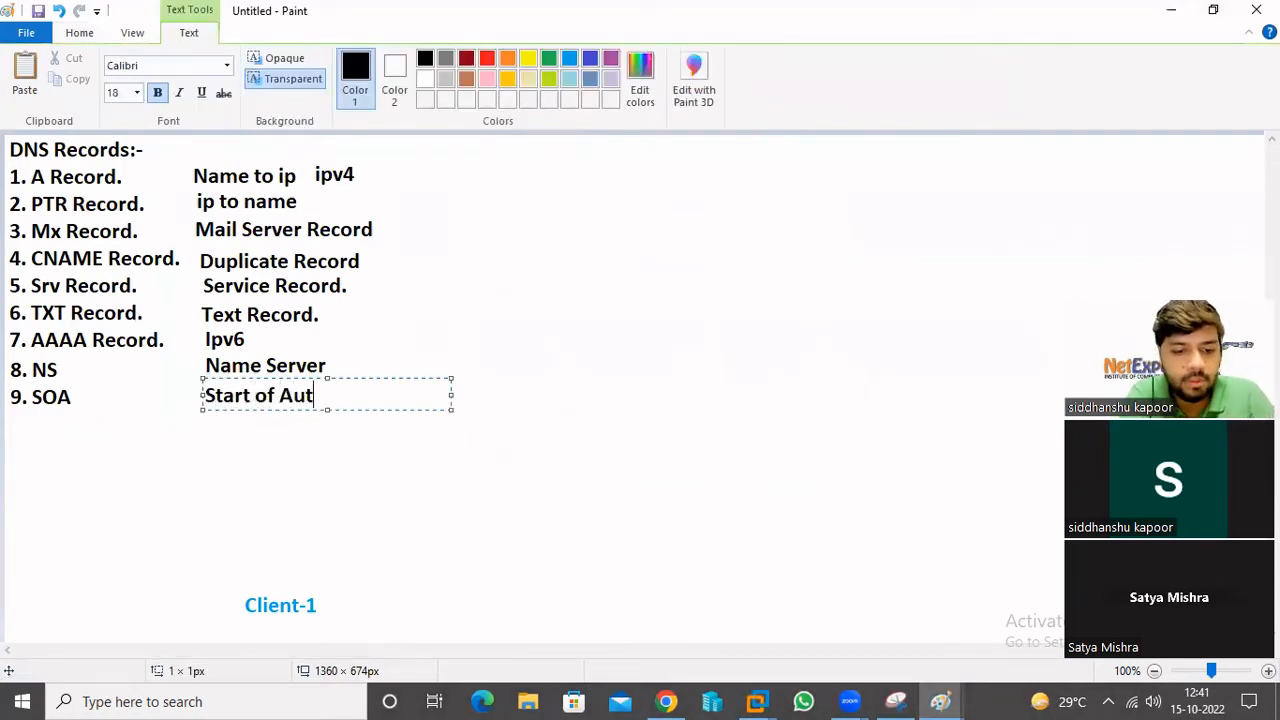
{"action": "type", "text": "orit"}
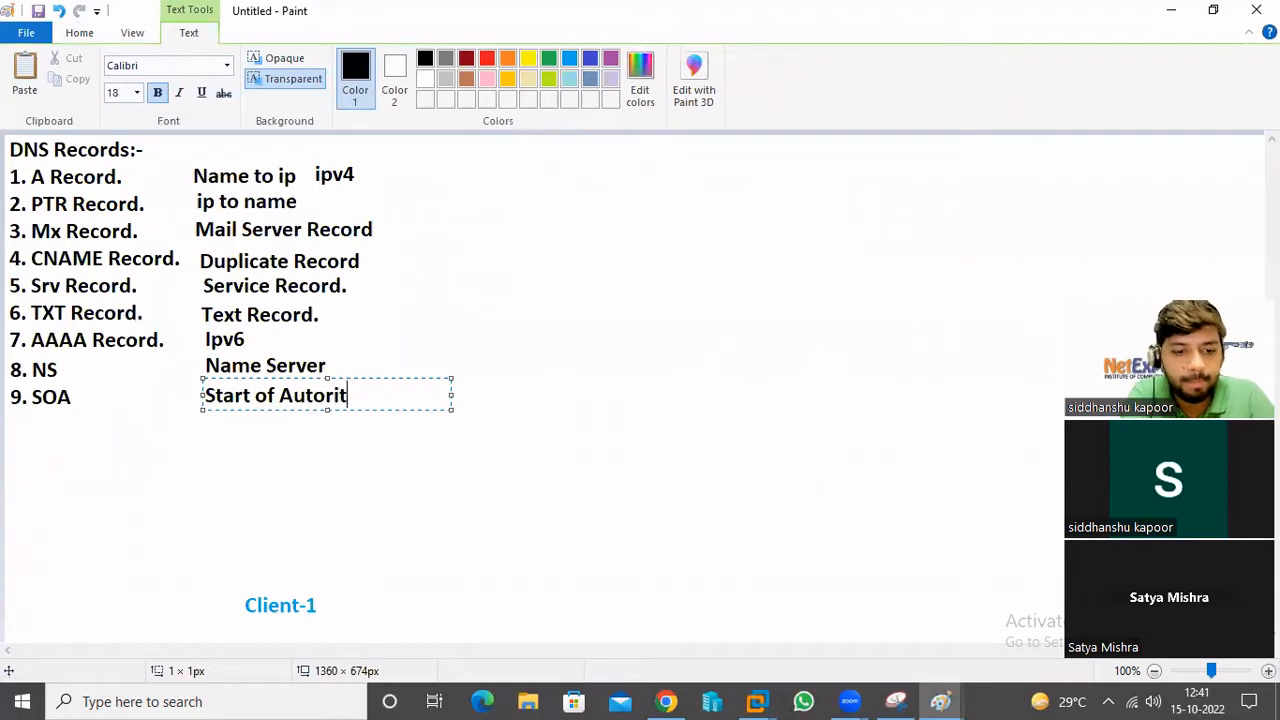
{"action": "type", "text": "y"}
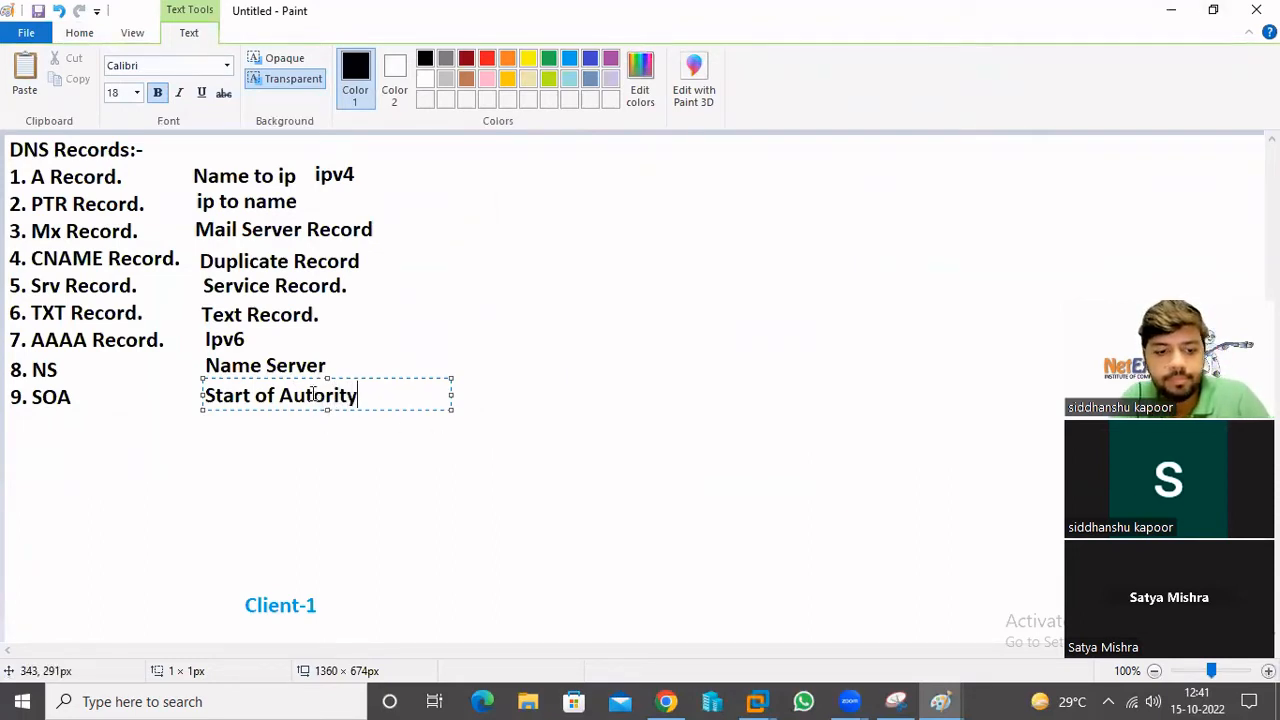
{"action": "left_click", "coordinate": [310, 395]}
{"action": "type", "text": "h"}
{"action": "left_click", "coordinate": [574, 357]}
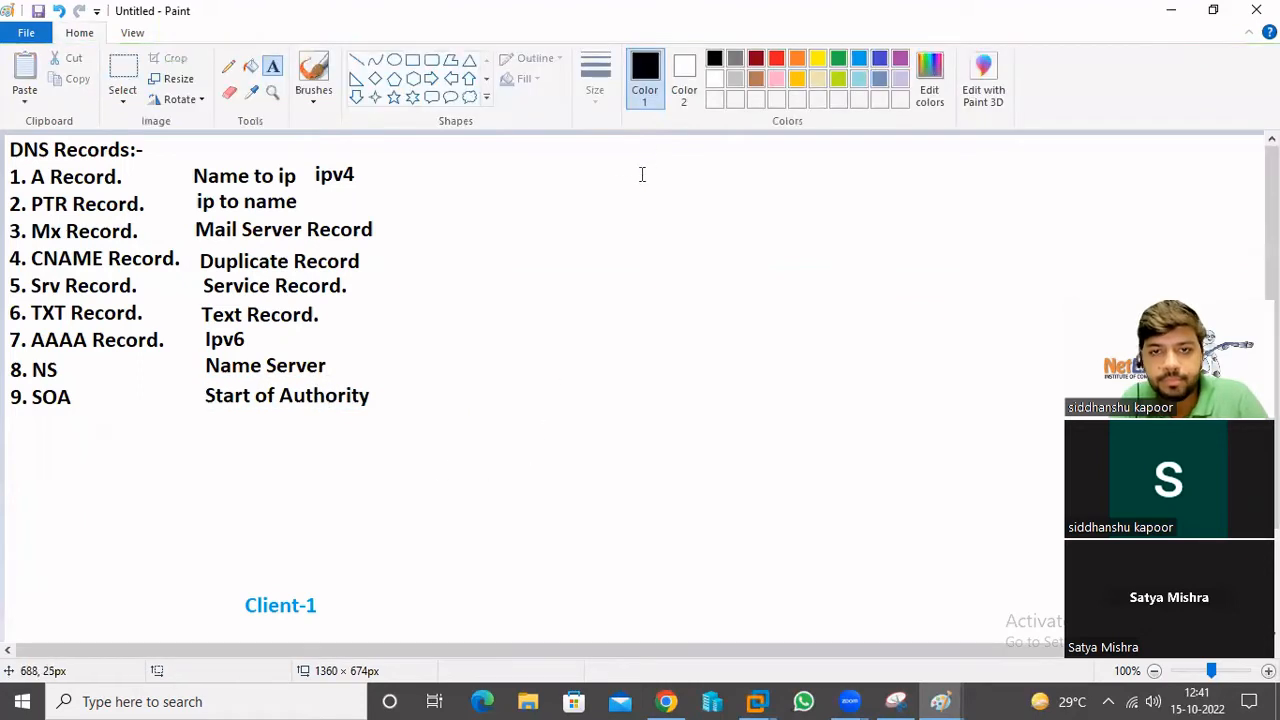
- Create a wide text box beside the DNS Records notes, reaching the canvas edge, and enter the heading "DNS Zones:-"
{"action": "left_click", "coordinate": [491, 157]}
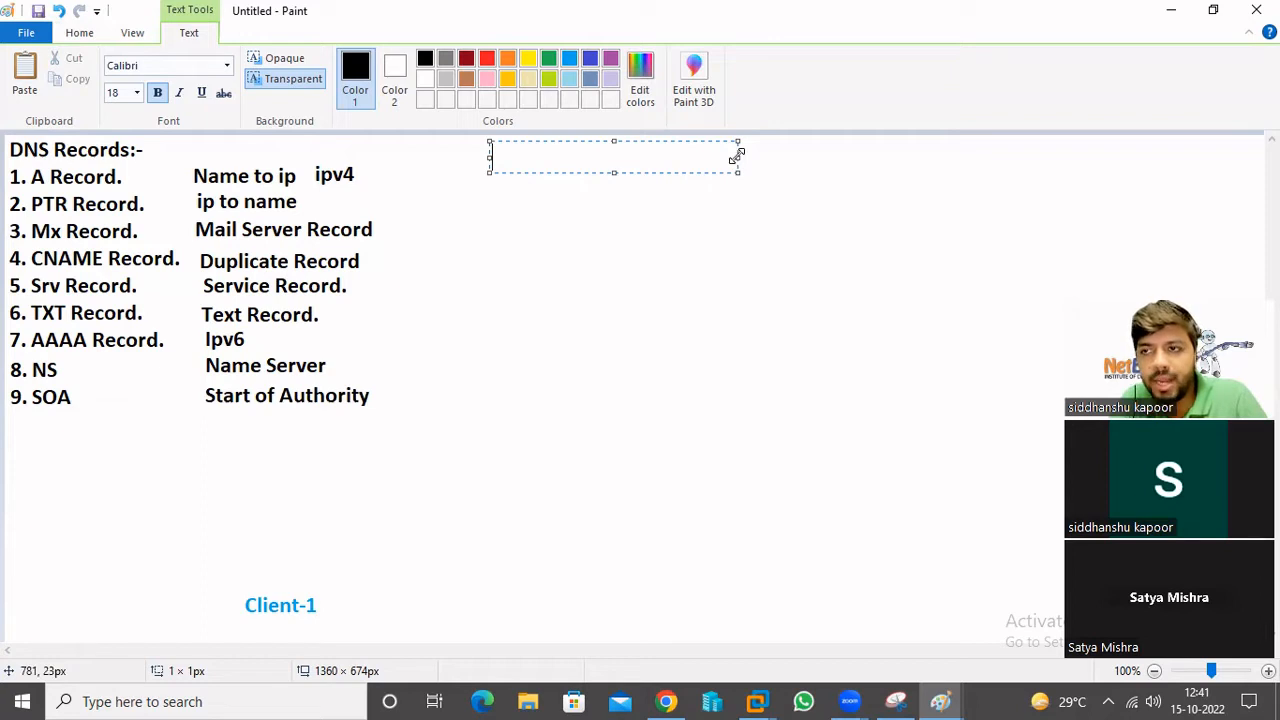
{"action": "left_click_drag", "start_coordinate": [737, 157], "coordinate": [1262, 153]}
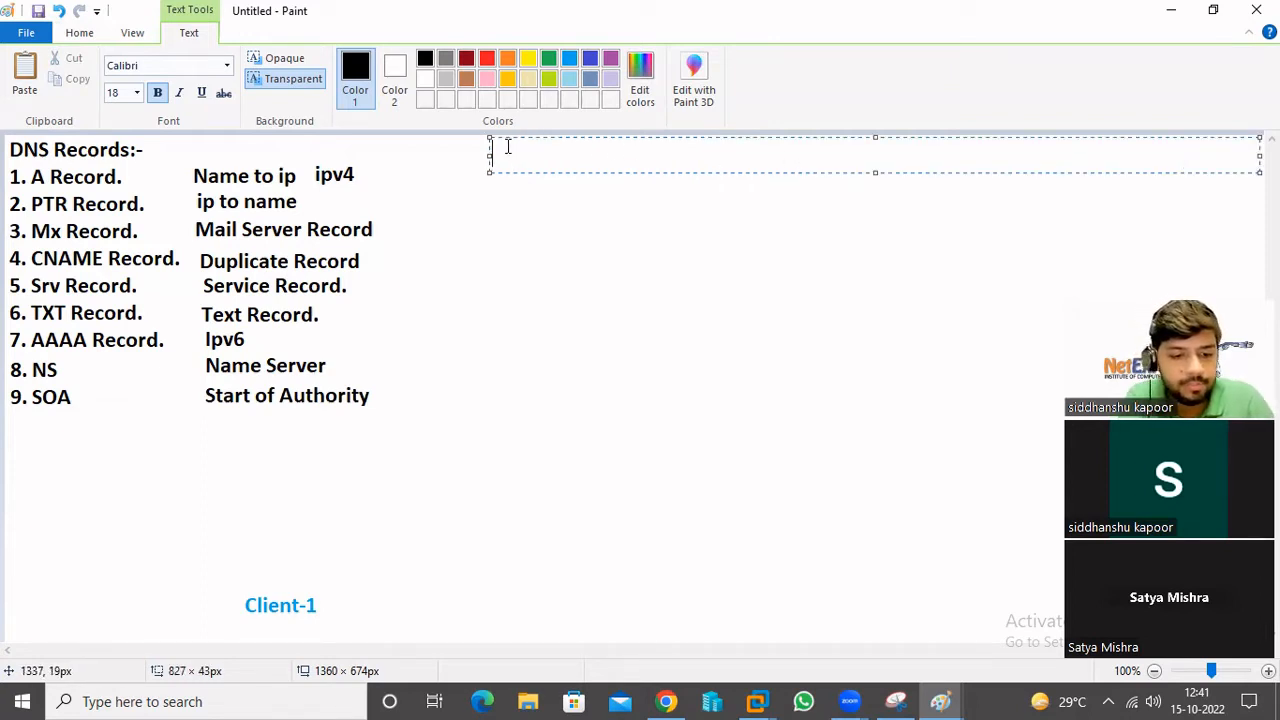
{"action": "type", "text": "D"}
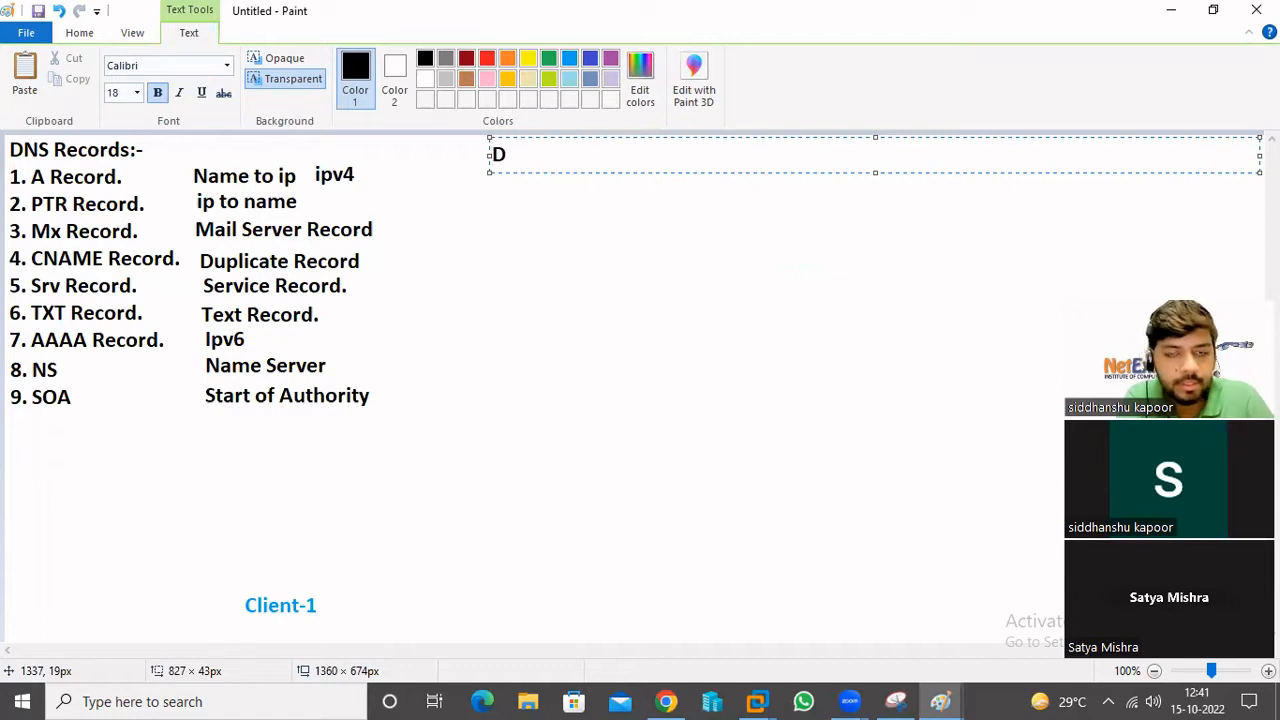
{"action": "type", "text": "NS Zon"}
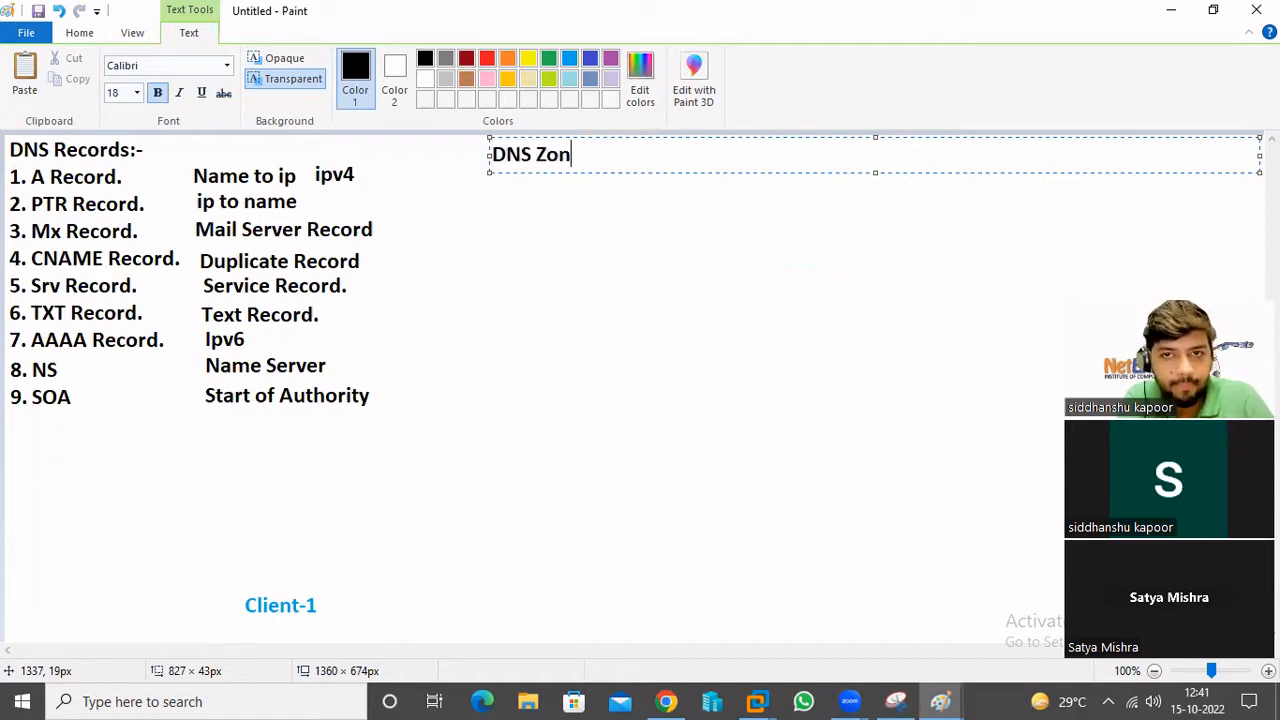
{"action": "type", "text": "es:-"}
{"action": "key", "text": "Return"}
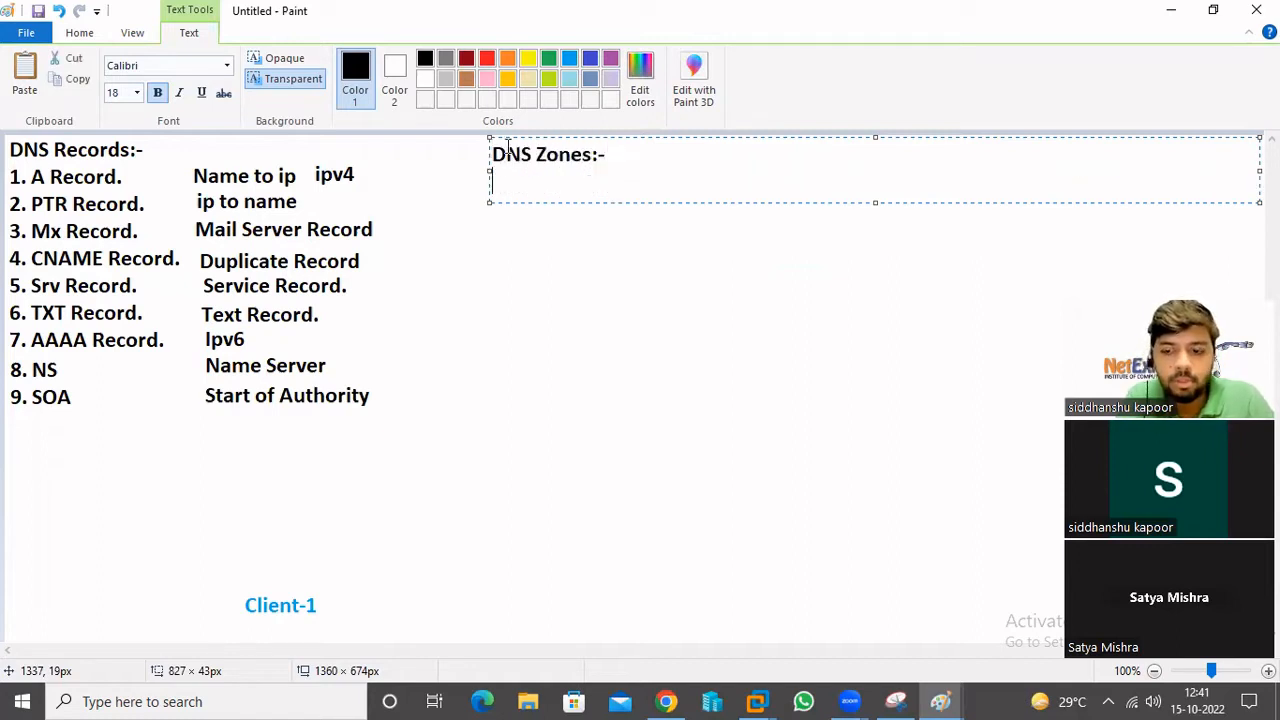
- Enter "1. it is a kind of dns database who maintians Dns Records." beneath the DNS Zones heading
{"action": "type", "text": "1. it is"}
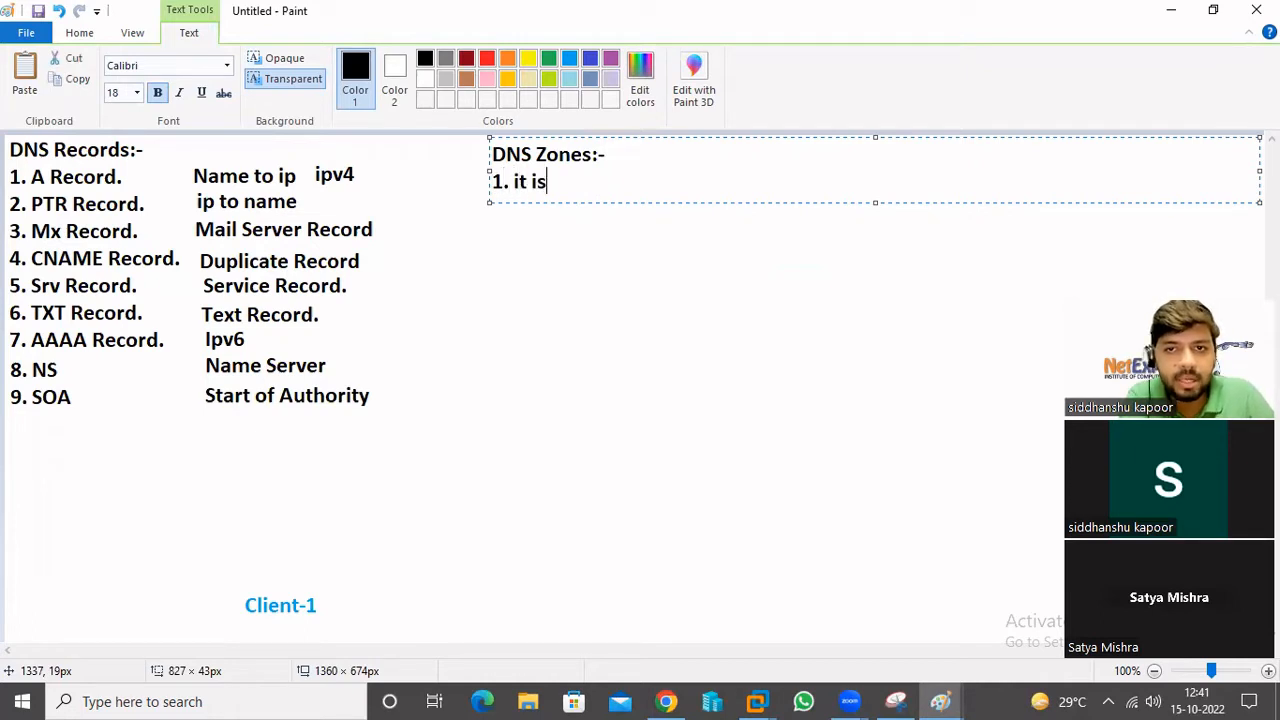
{"action": "type", "text": " a kind "}
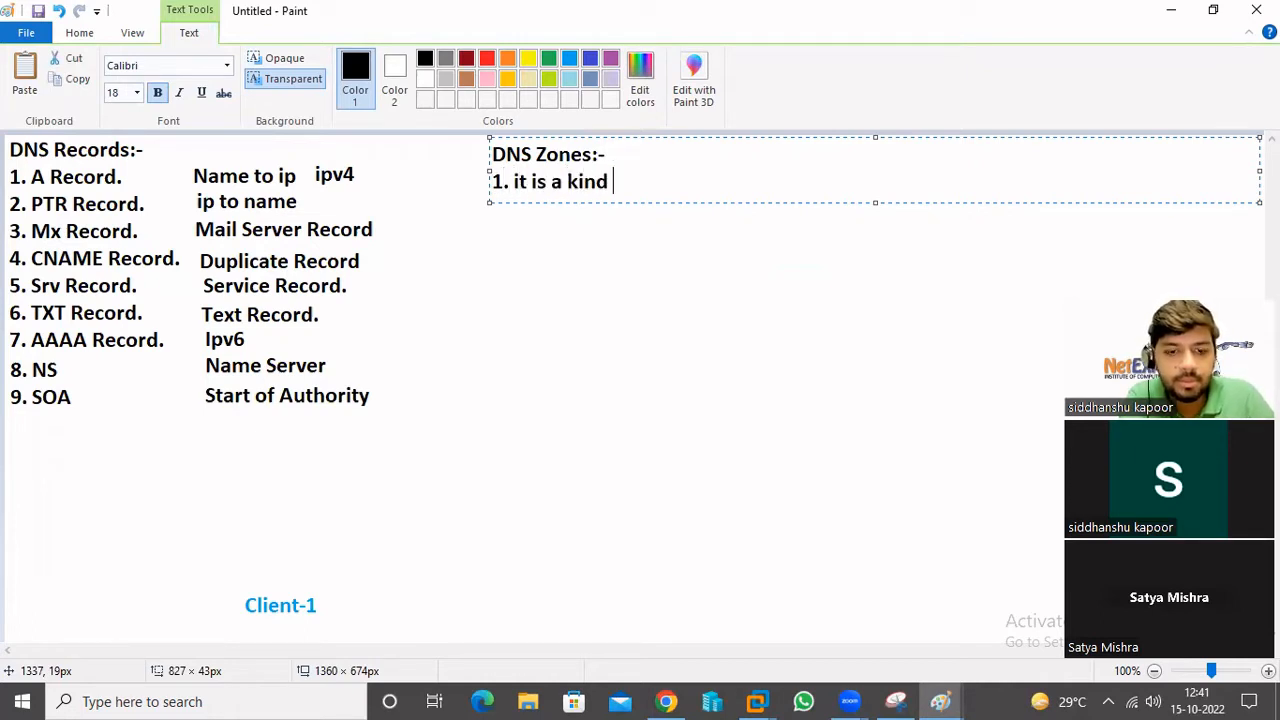
{"action": "type", "text": "oh"}
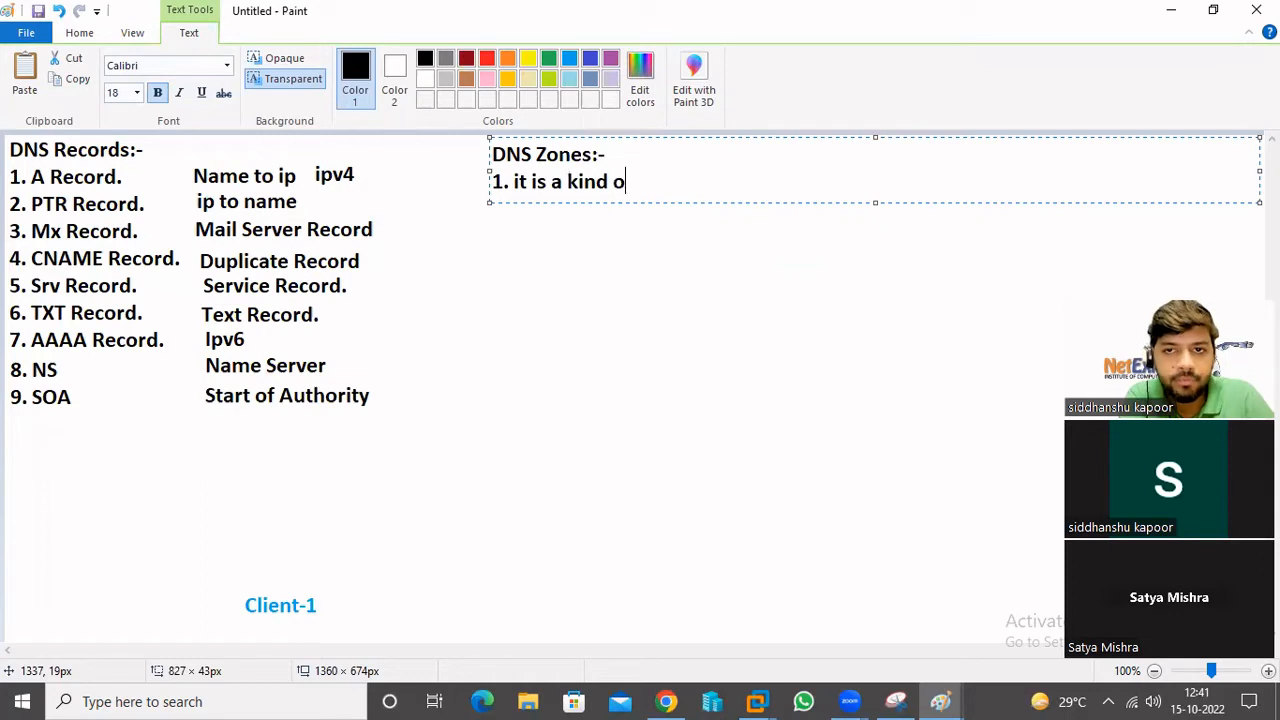
{"action": "key", "text": "BackSpace"}
{"action": "key", "text": "BackSpace"}
{"action": "type", "text": "f"}
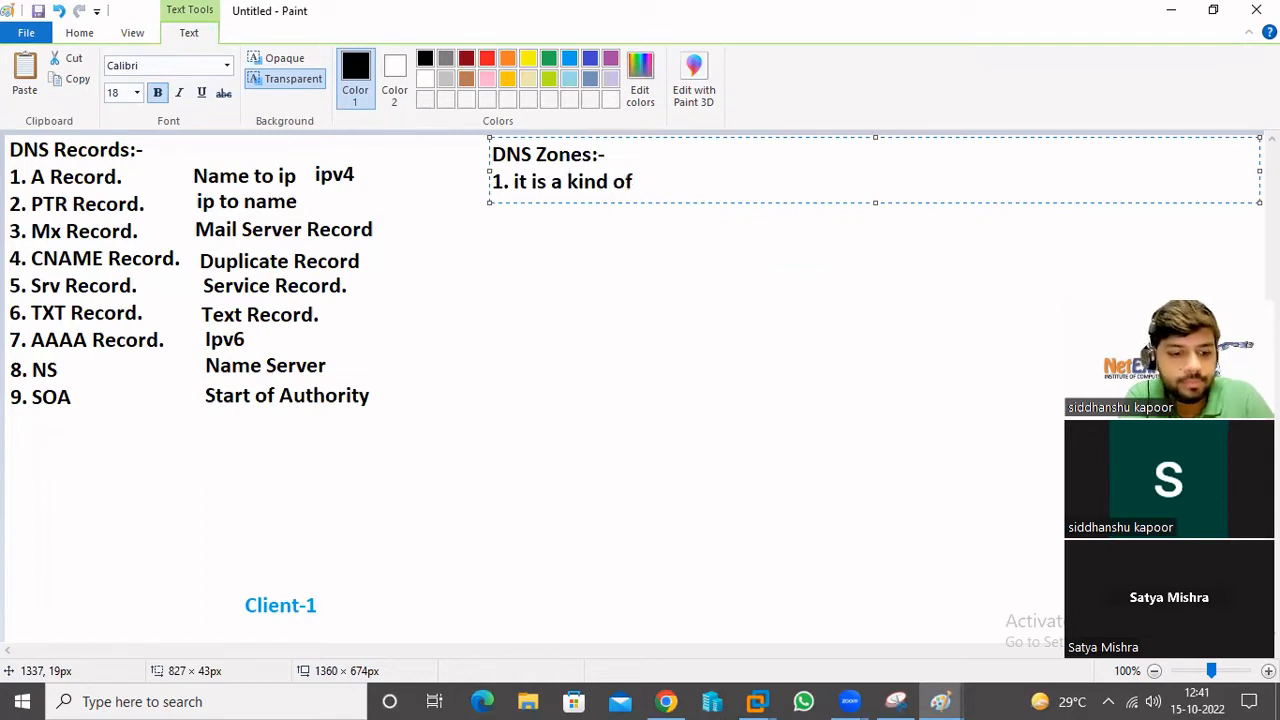
{"action": "type", "text": " dns data"}
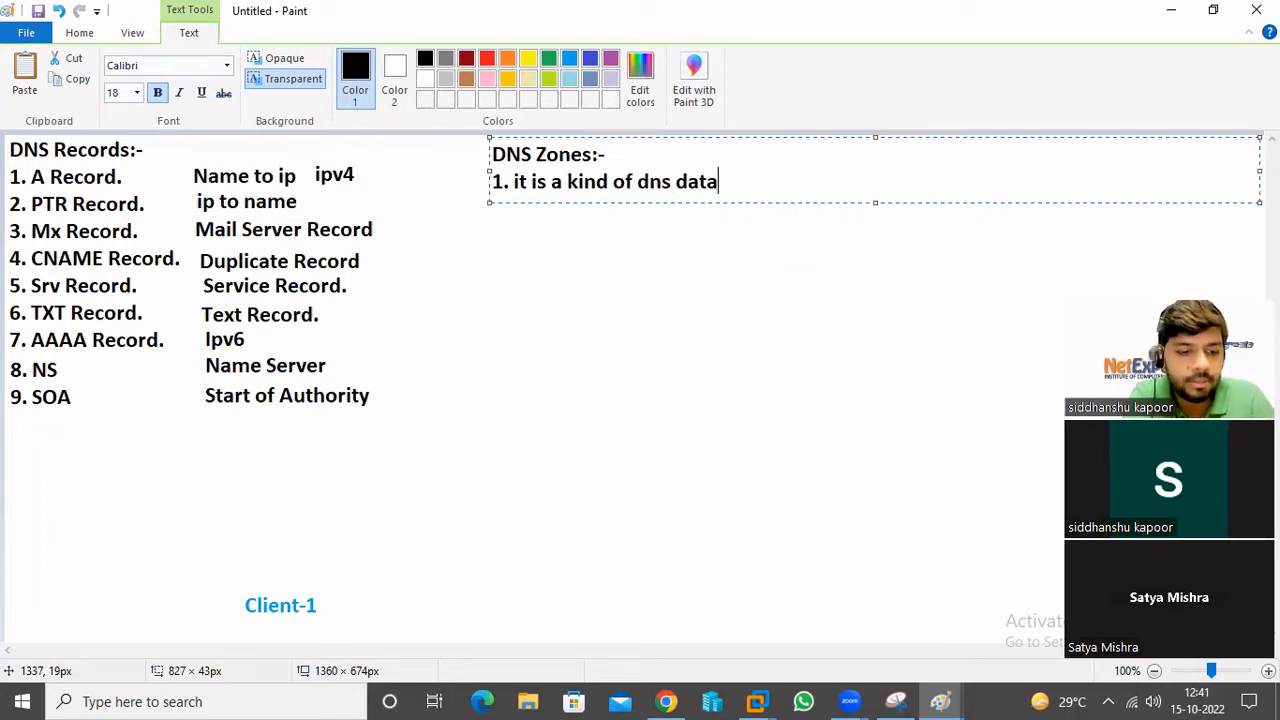
{"action": "type", "text": "base "}
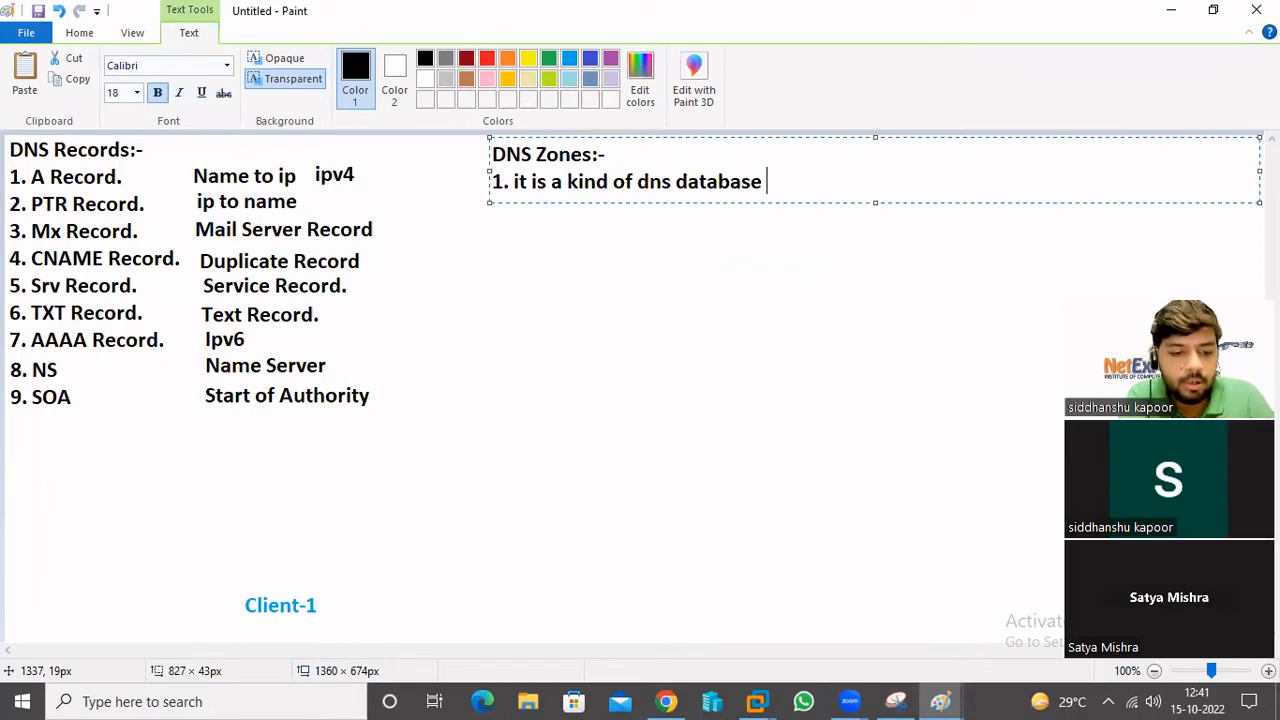
{"action": "type", "text": "who mainti"}
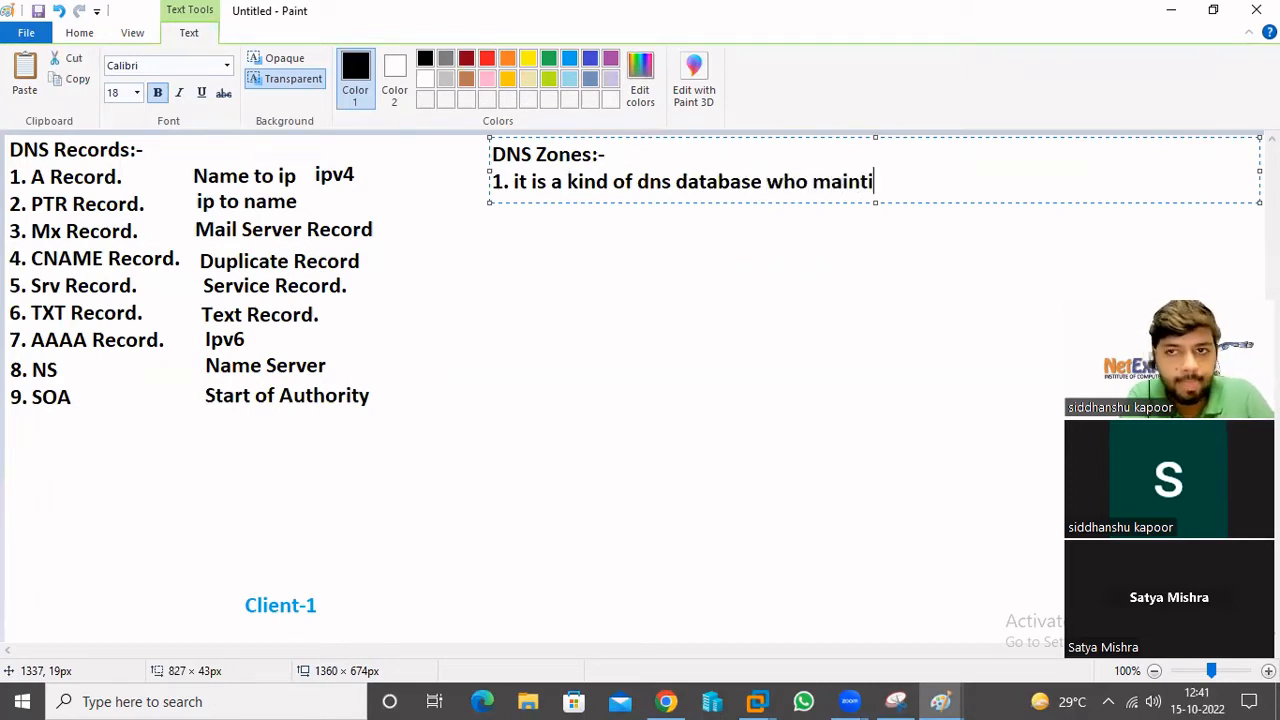
{"action": "type", "text": "ans "}
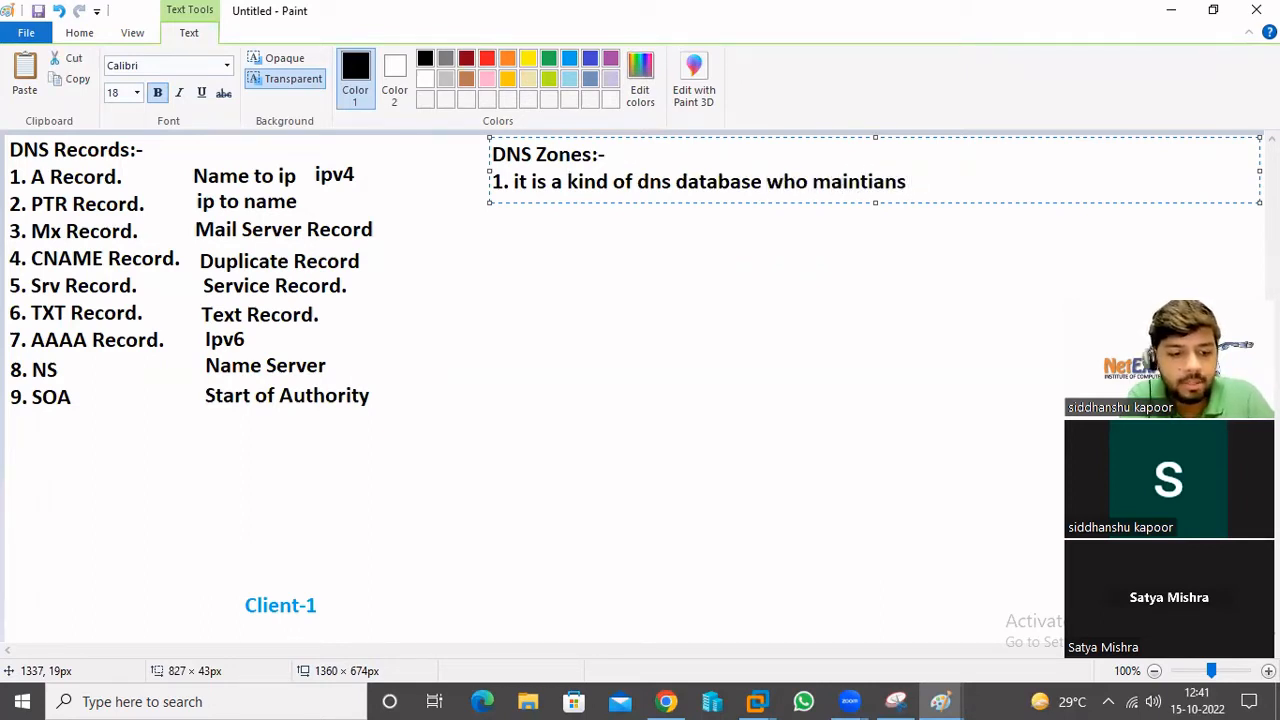
{"action": "type", "text": "Dns Recor"}
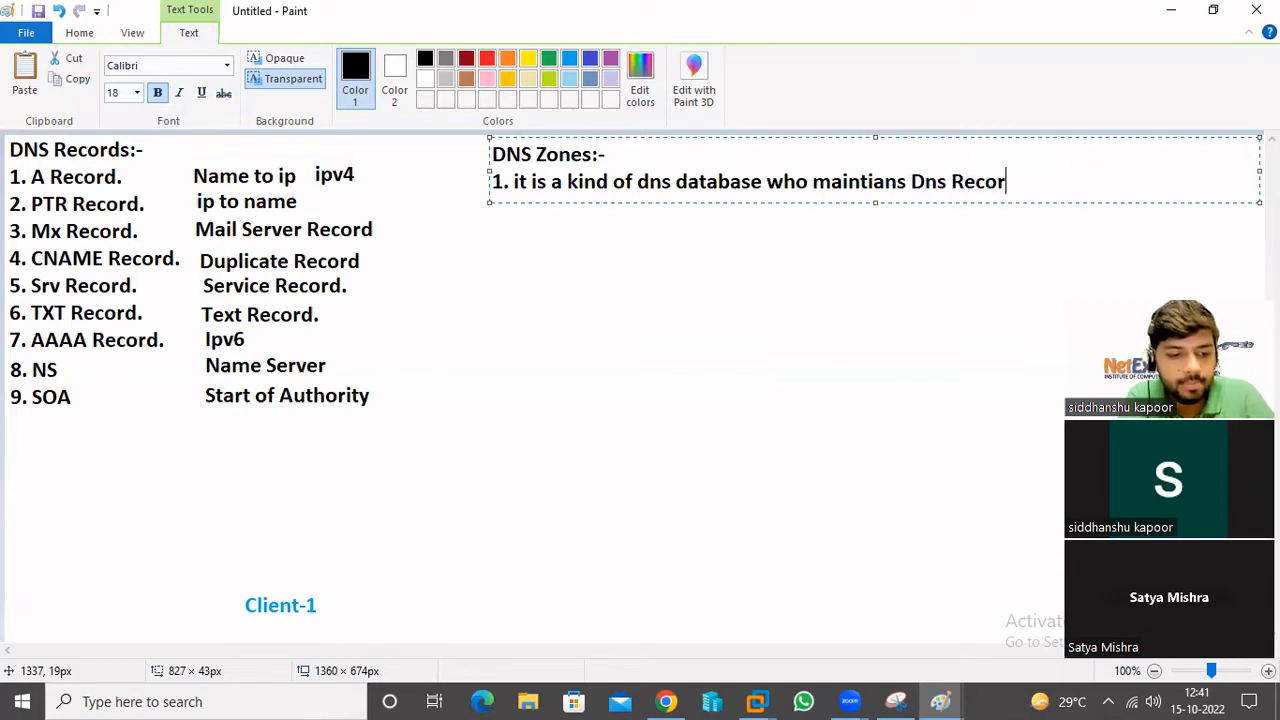
{"action": "type", "text": "ds."}
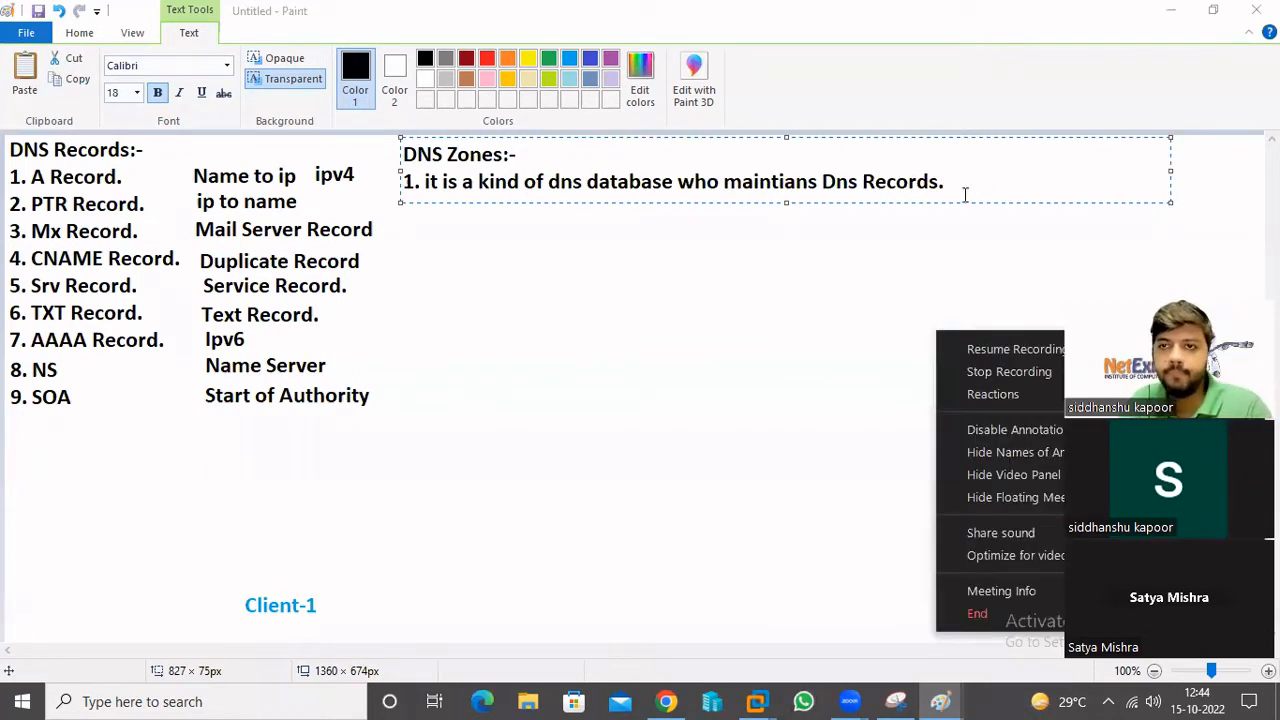
- Add the subheading "types of DNS Zones:-" on a new line beneath the DNS zone definition
{"action": "left_click", "coordinate": [965, 190]}
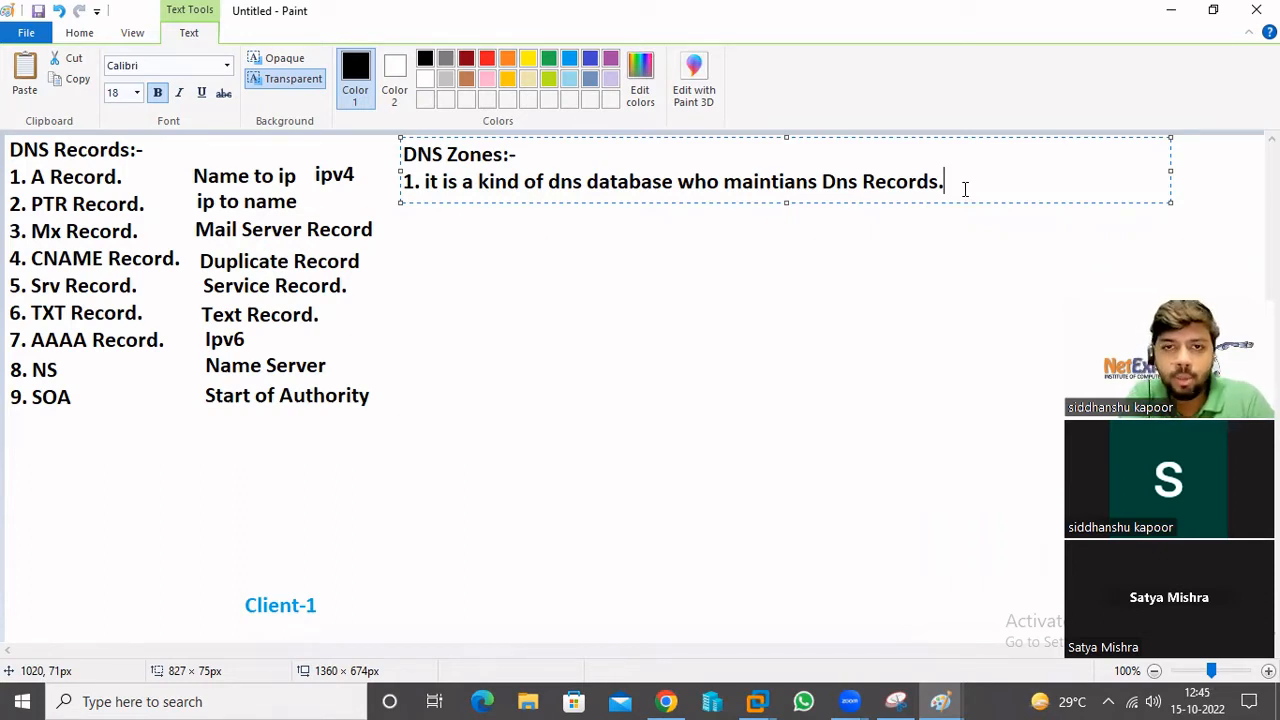
{"action": "key", "text": "Return"}
{"action": "type", "text": "types of "}
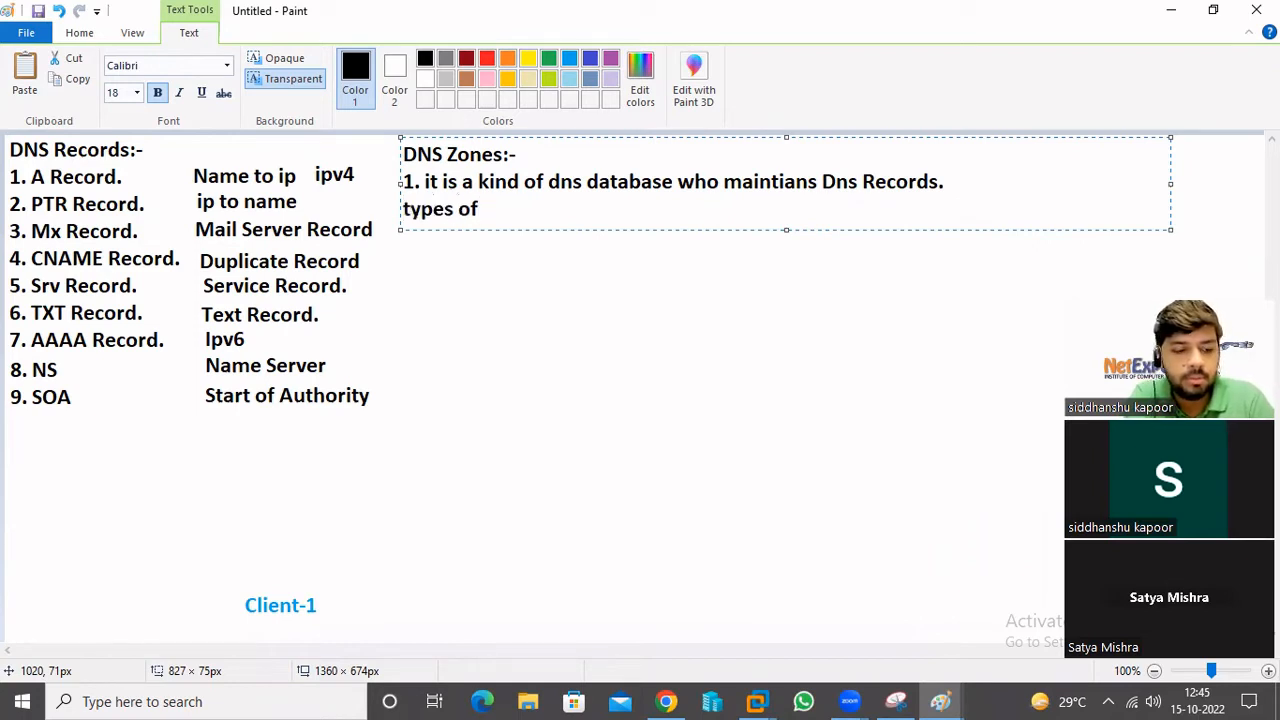
{"action": "type", "text": "DNS Zon"}
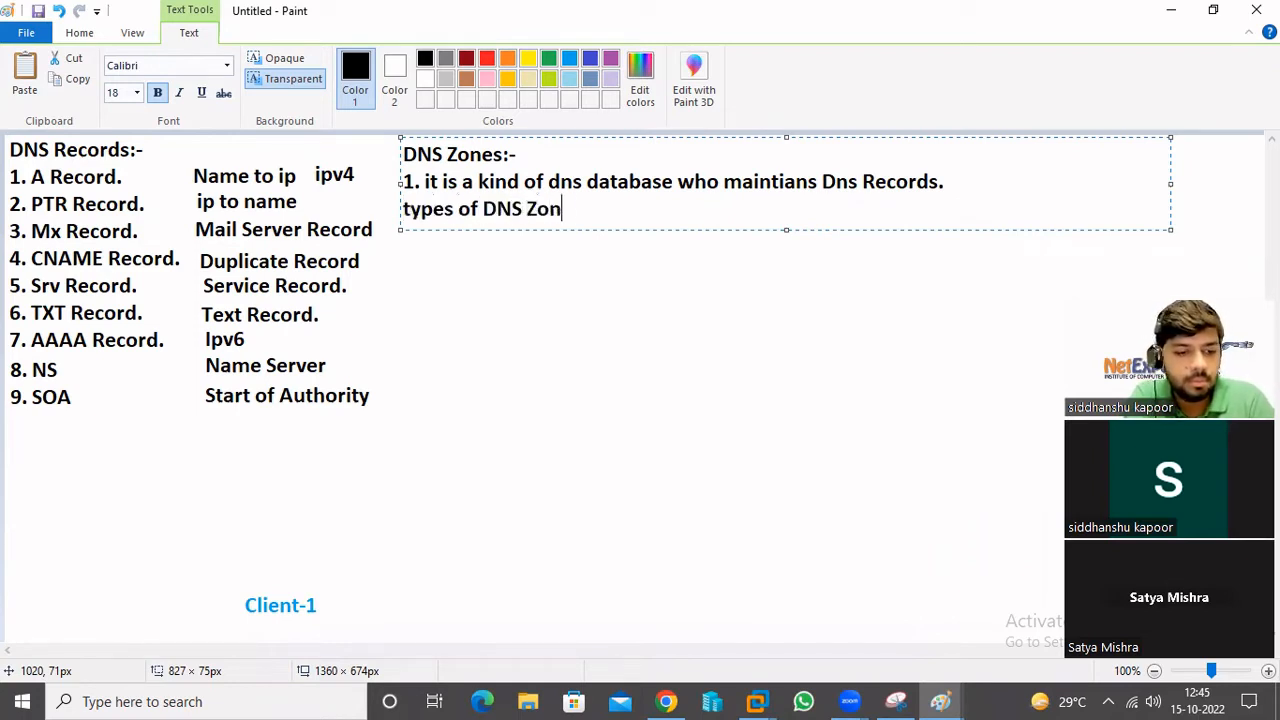
{"action": "type", "text": "es:-"}
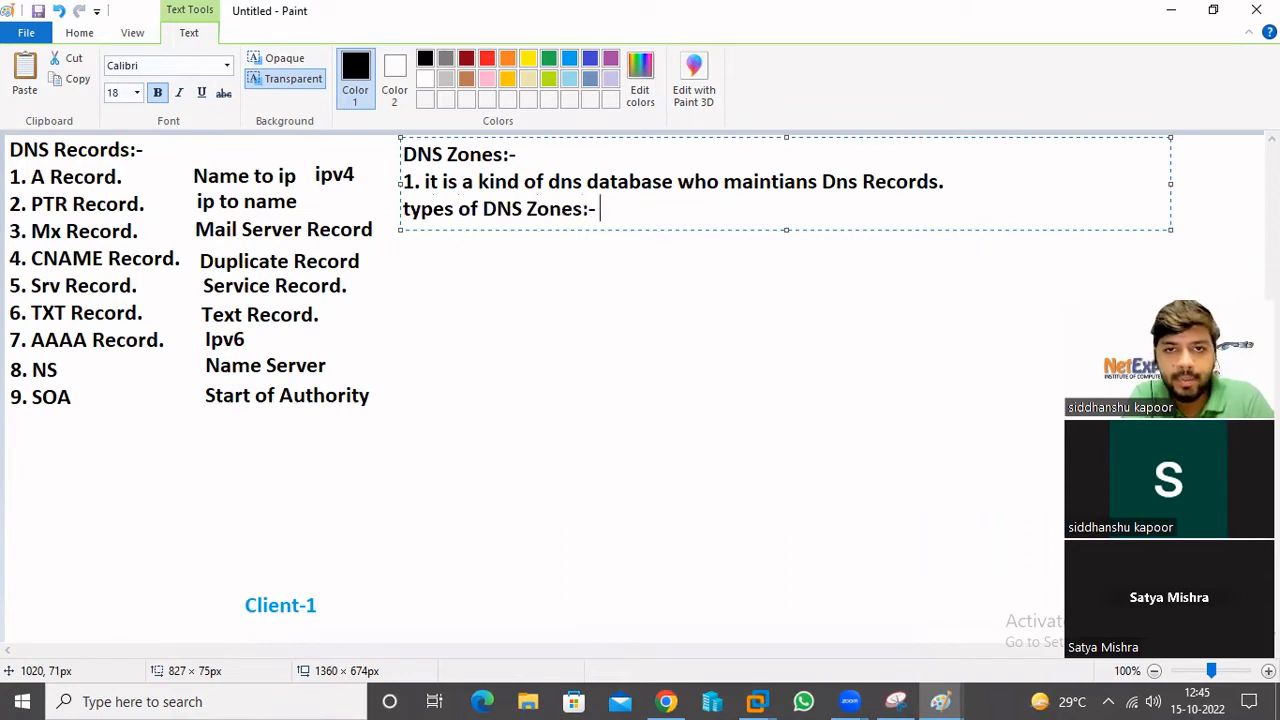
- Add the first zone type, "1. Forward Lookup", on a new line under the zone types subheading
{"action": "key", "text": "Return"}
{"action": "type", "text": "1. F"}
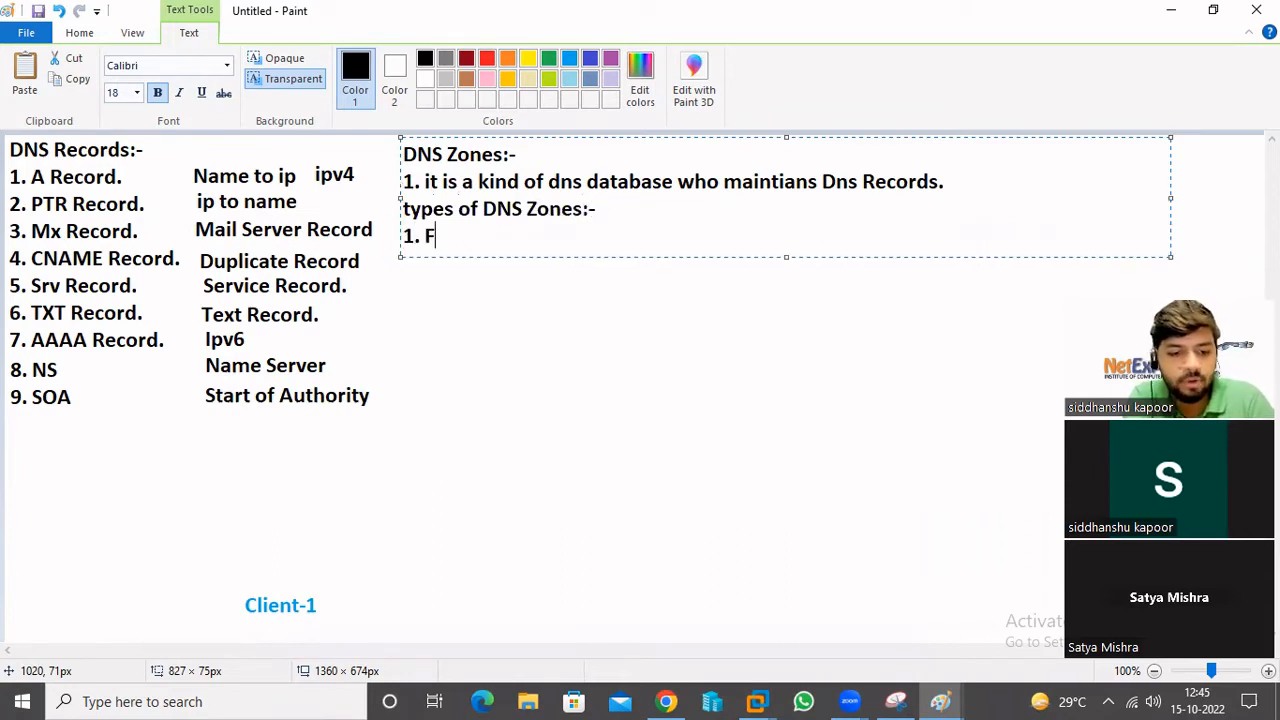
{"action": "type", "text": "or"}
{"action": "key", "text": "BackSpace"}
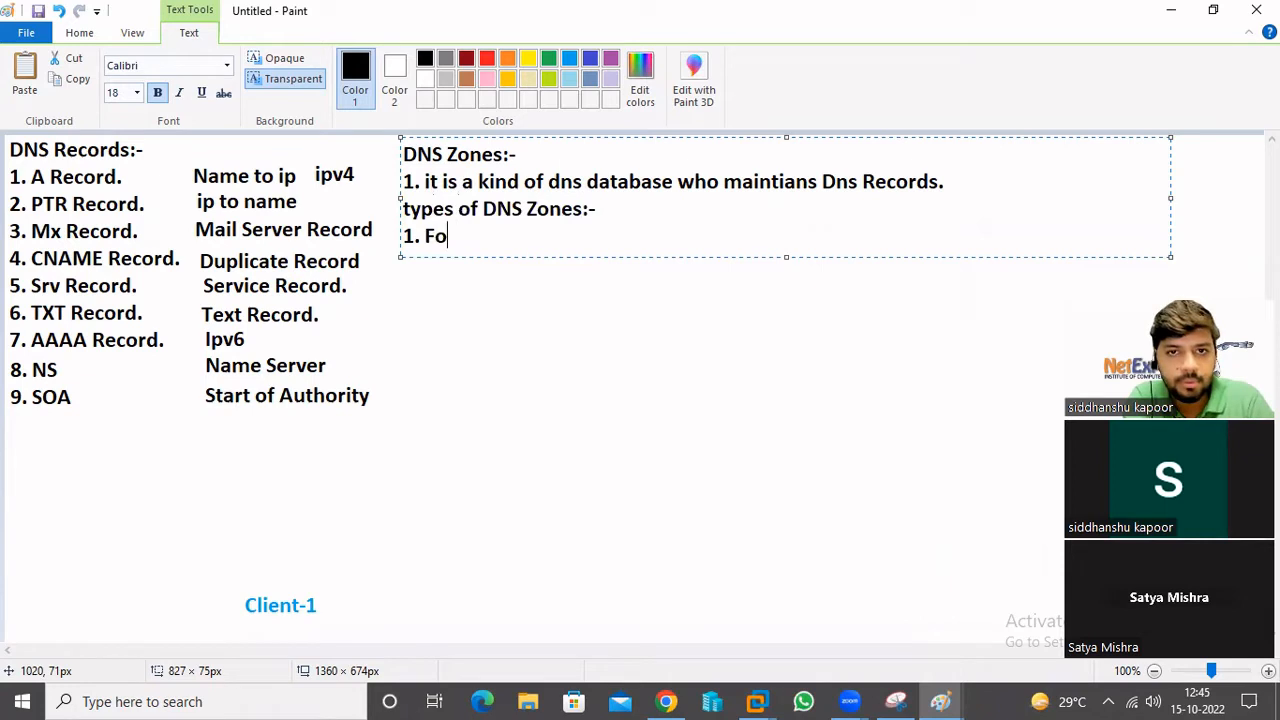
{"action": "type", "text": "rward "}
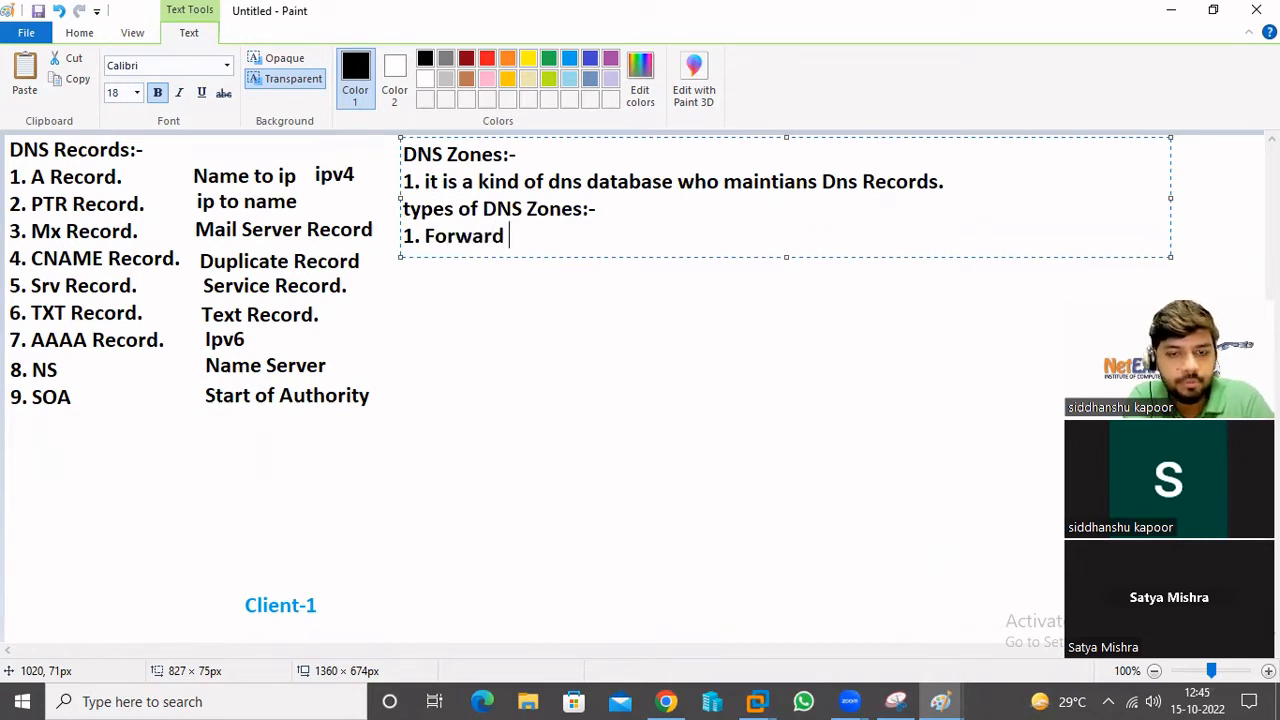
{"action": "type", "text": "Look"}
{"action": "key", "text": "BackSpace"}
{"action": "type", "text": "ok"}
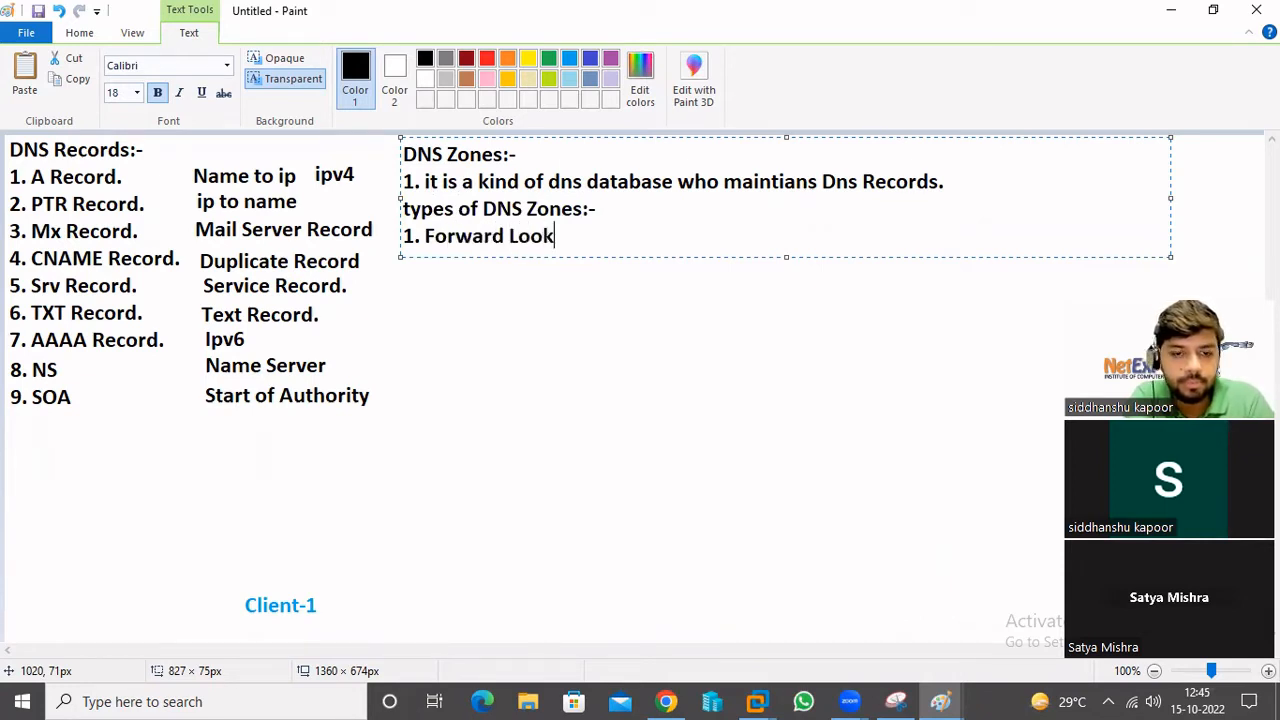
{"action": "type", "text": "up"}
- Add the second zone type, "2. Reverse Lookup", on the line beneath Forward Lookup
{"action": "key", "text": "Return"}
{"action": "type", "text": "2"}
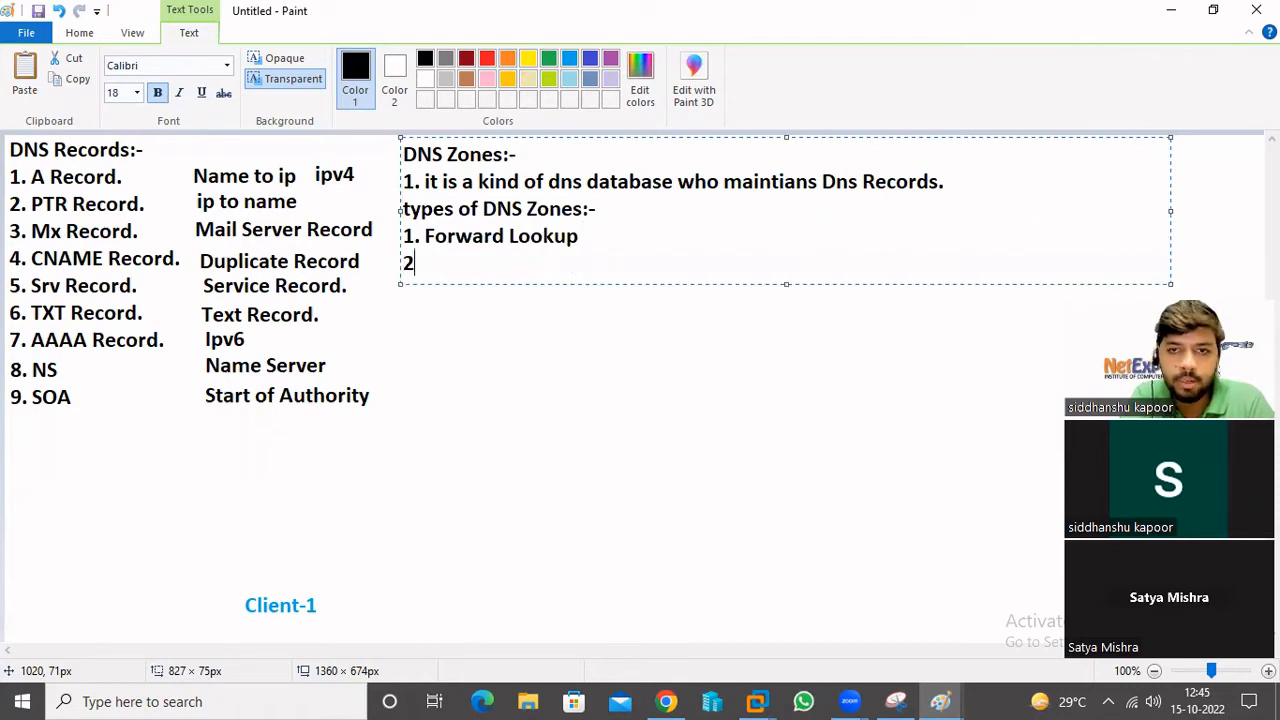
{"action": "type", "text": ". Re"}
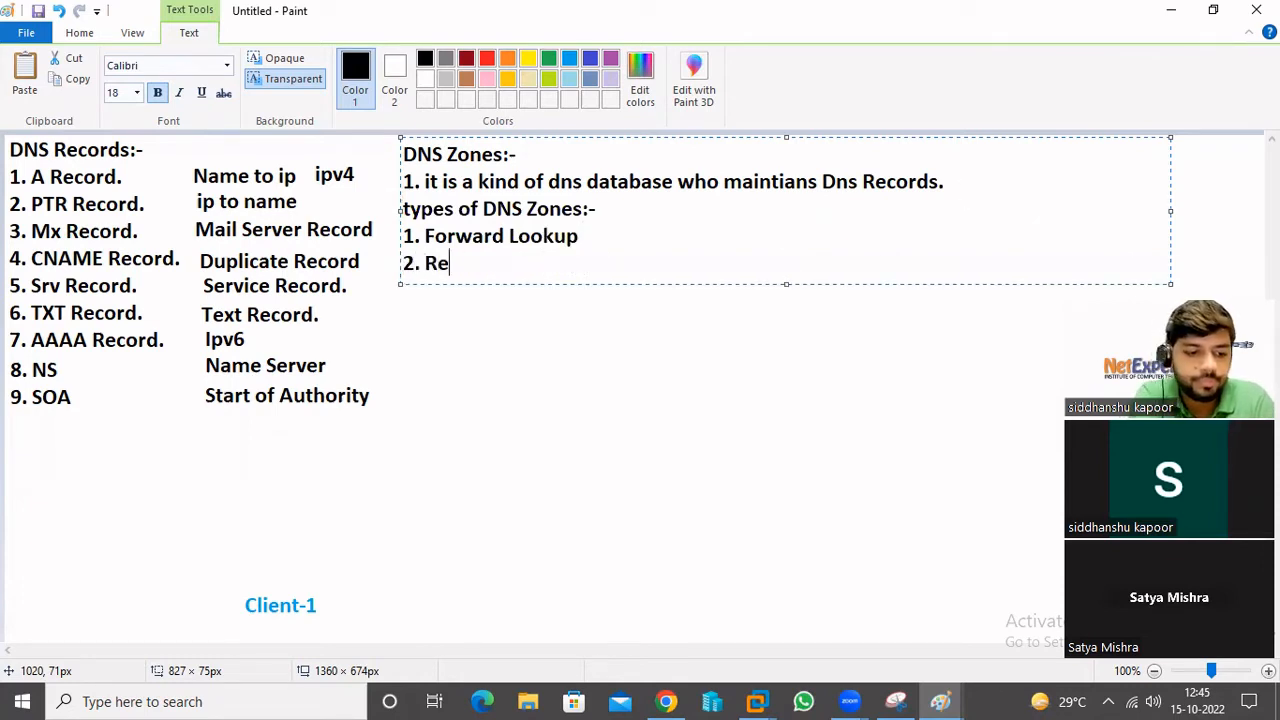
{"action": "type", "text": "verse Lookup"}
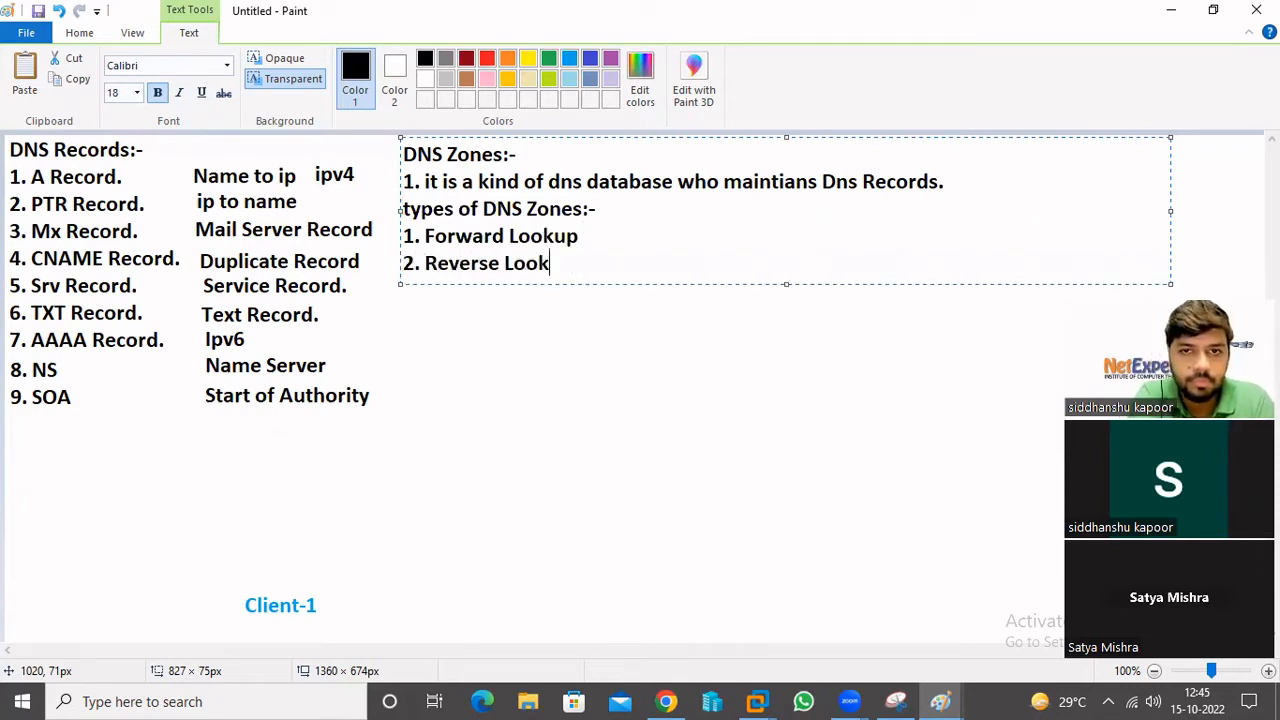
- Append "(Name to ip)" to the Forward Lookup entry and "(ip to Name)" to the Reverse Lookup entry
{"action": "left_click", "coordinate": [588, 240]}
{"action": "type", "text": "(Name to p"}
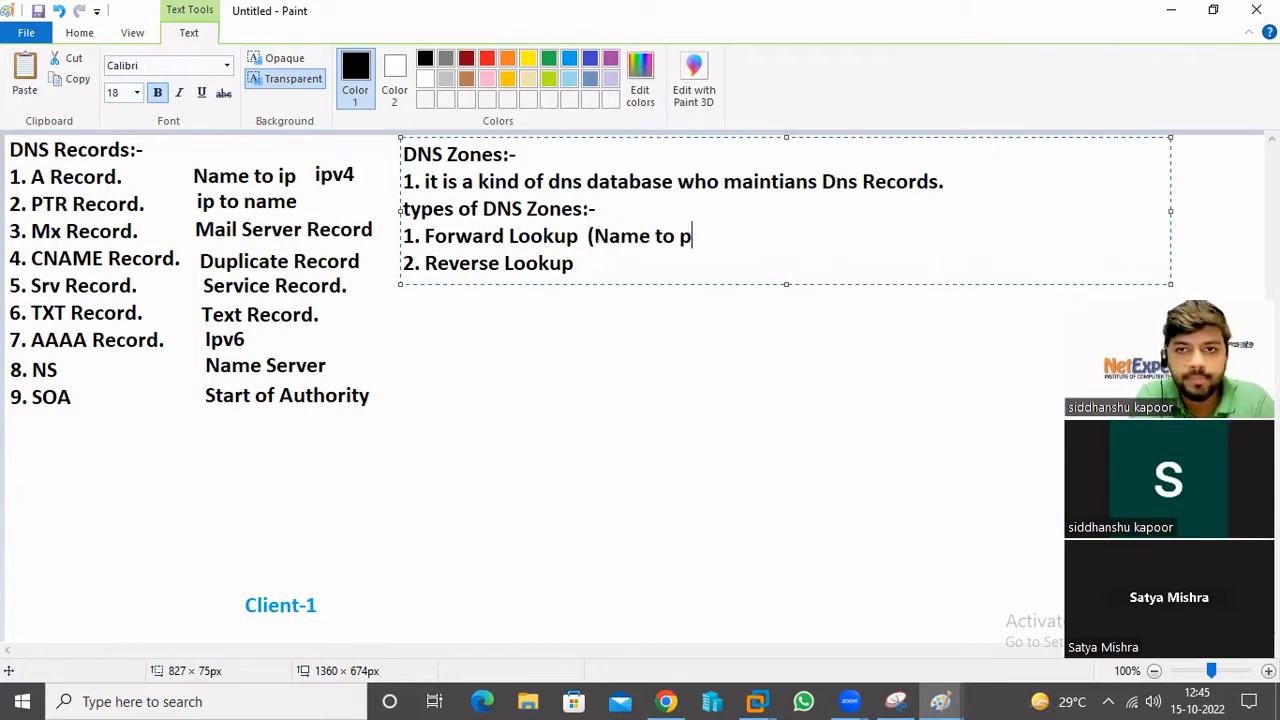
{"action": "key", "text": "BackSpace"}
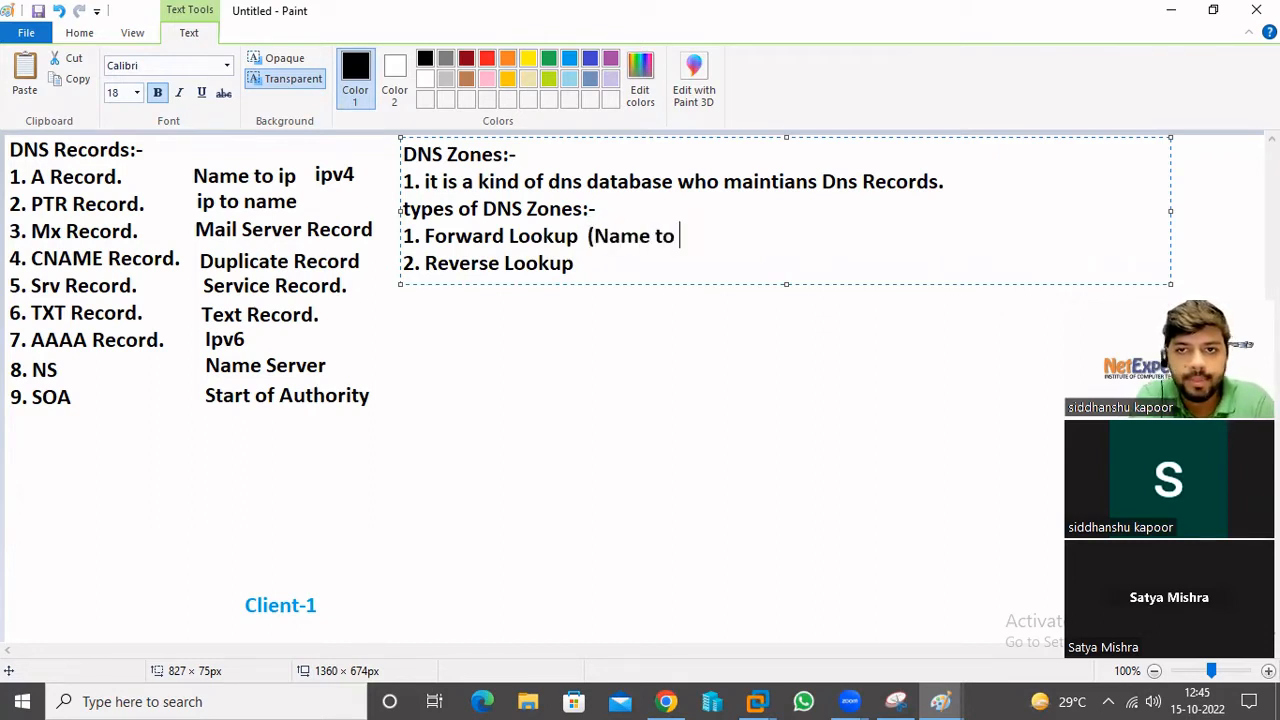
{"action": "type", "text": "ip)"}
{"action": "left_click", "coordinate": [574, 263]}
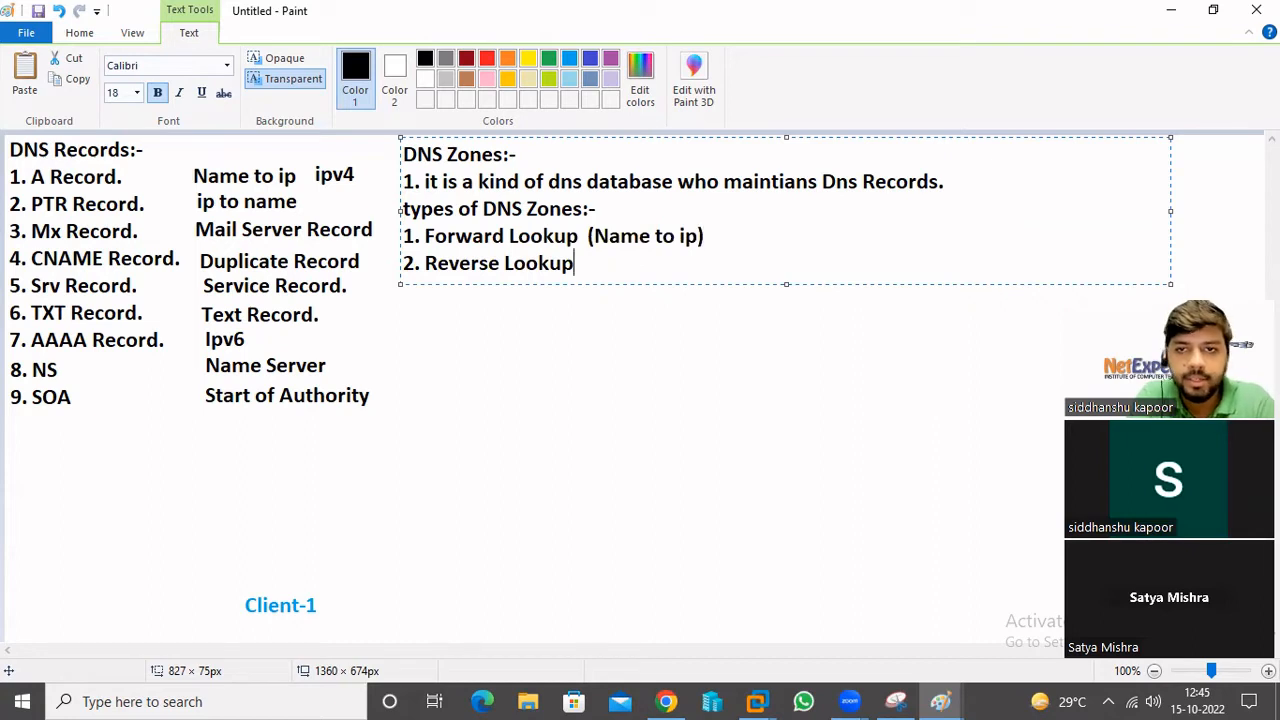
{"action": "type", "text": "Lookup  ("}
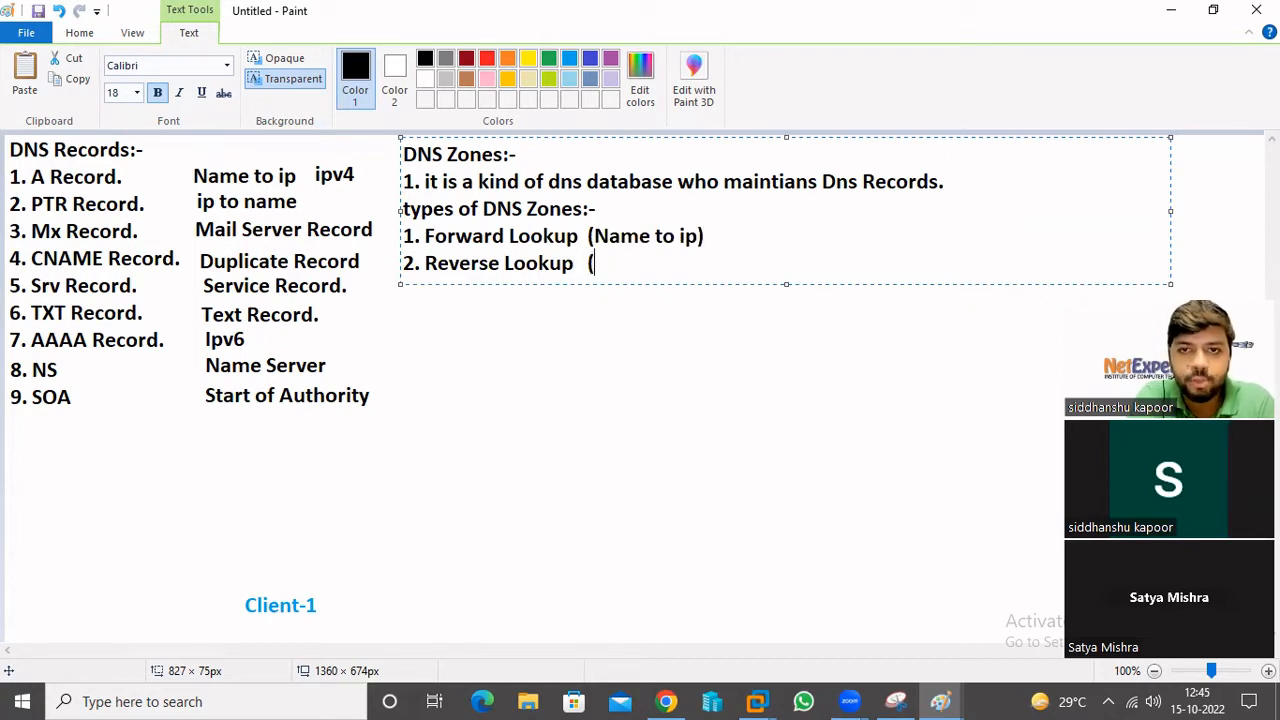
{"action": "type", "text": "ip"}
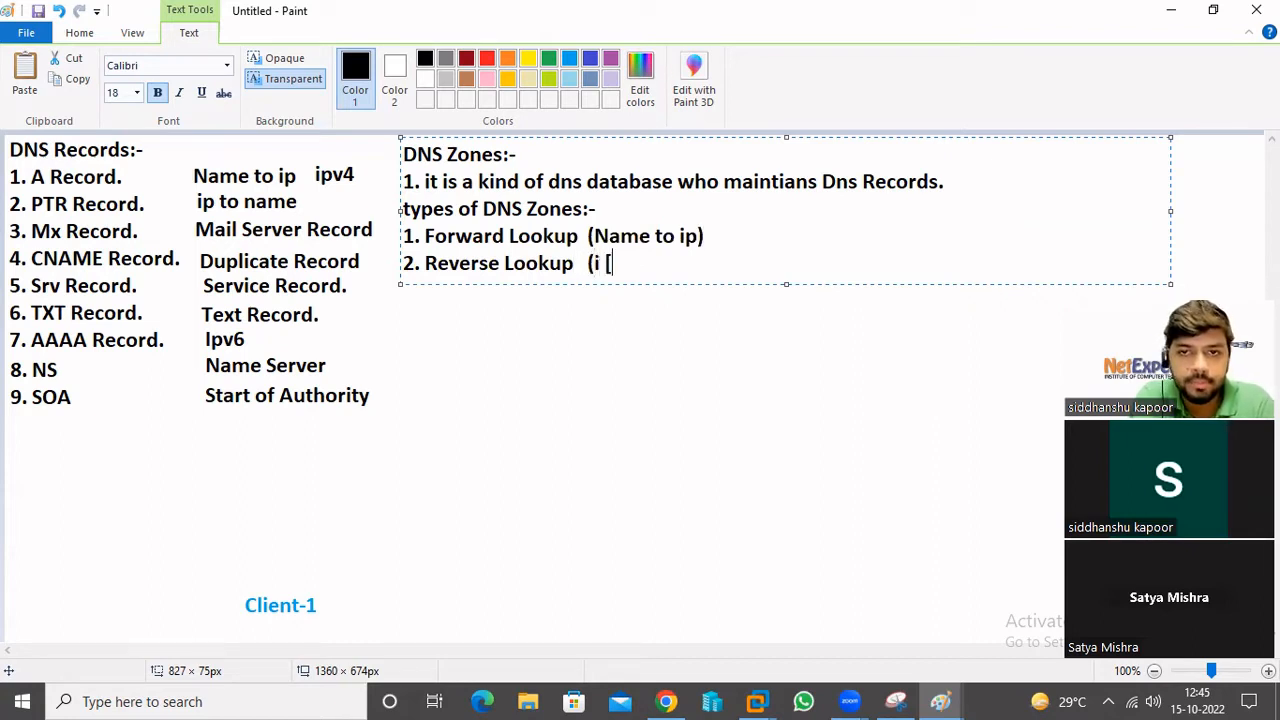
{"action": "key", "text": "BackSpace"}
{"action": "type", "text": "p to"}
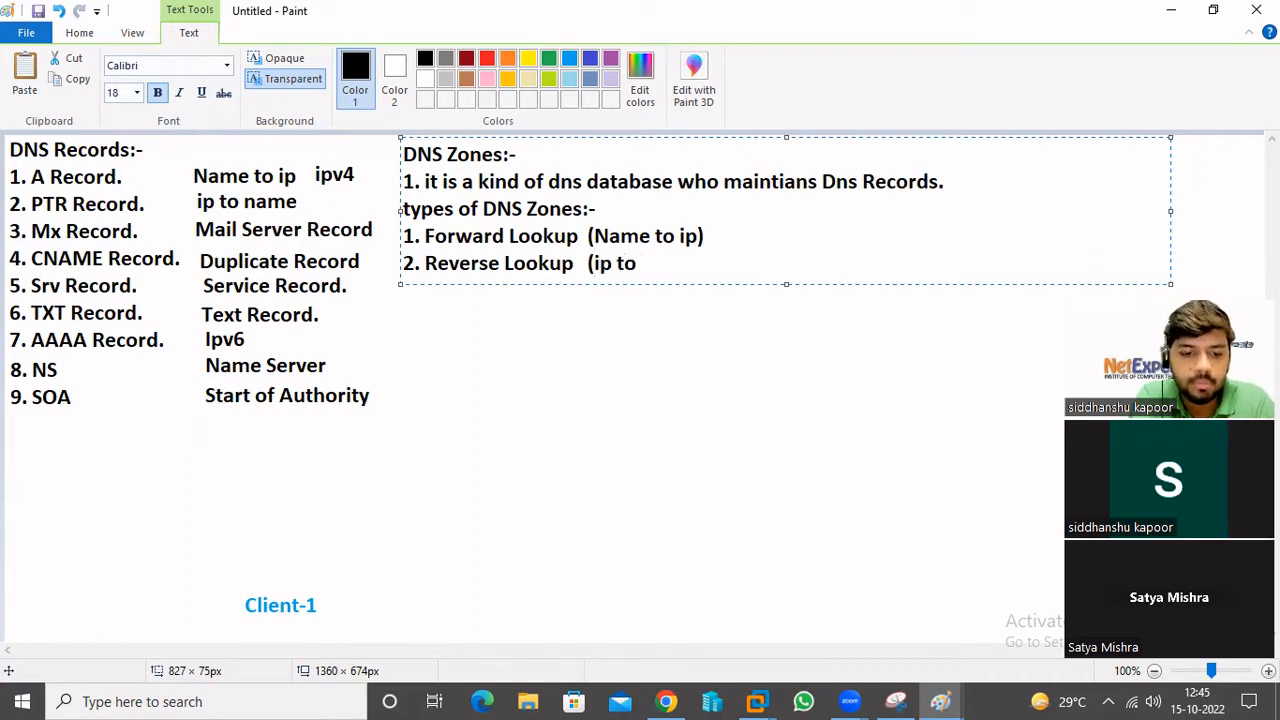
{"action": "type", "text": " Name)"}
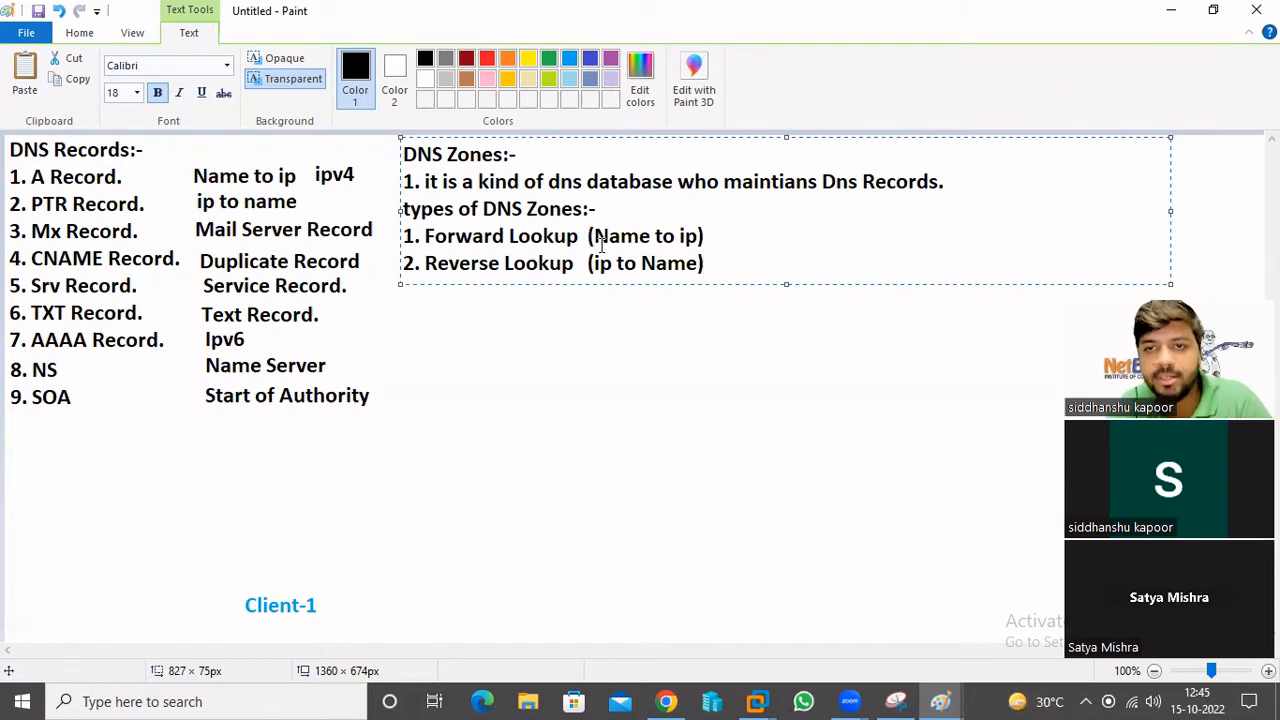
- Add the indented subtype "1. Primary Zone" on a new line directly beneath the Forward Lookup entry
{"action": "left_click", "coordinate": [706, 236]}
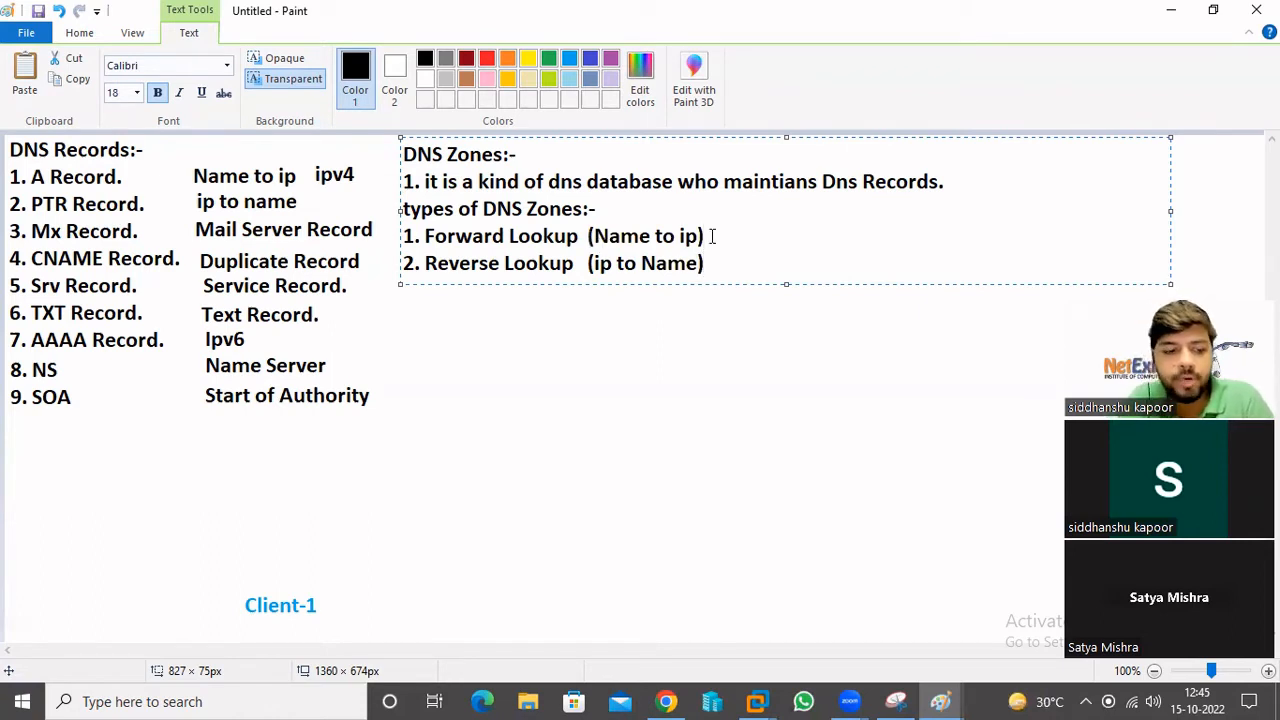
{"action": "key", "text": "Return"}
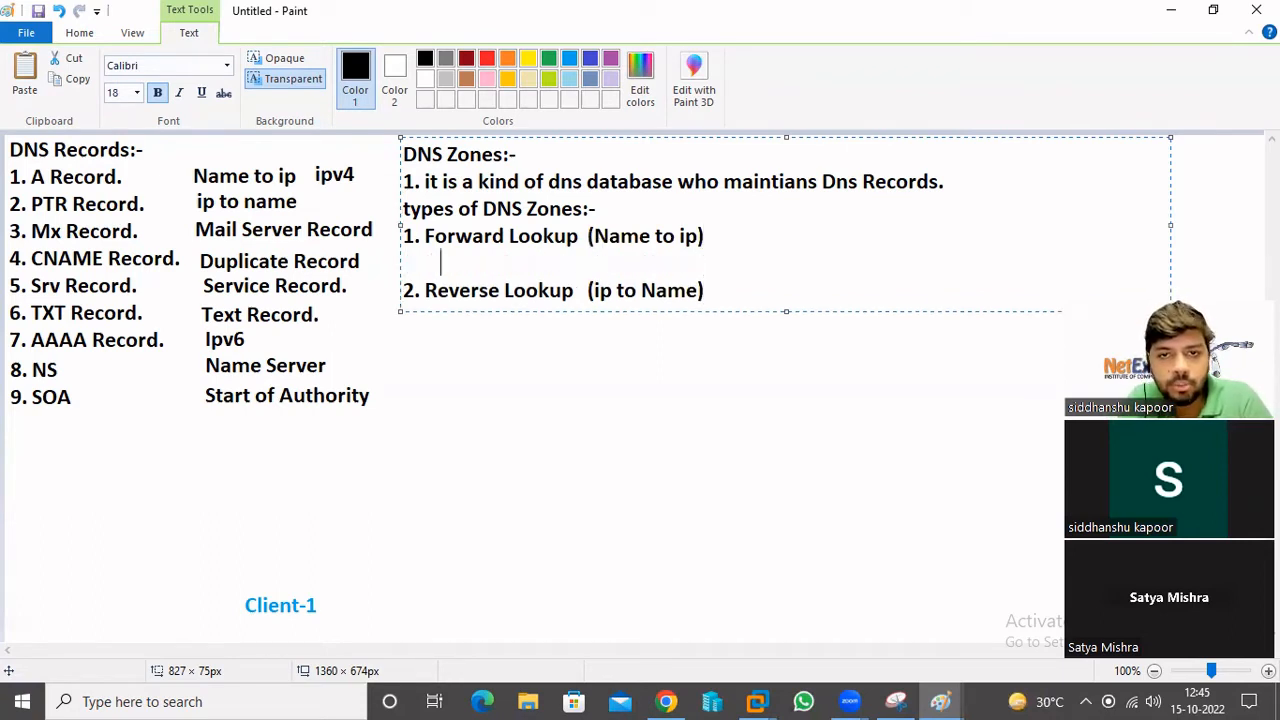
{"action": "type", "text": "1. "}
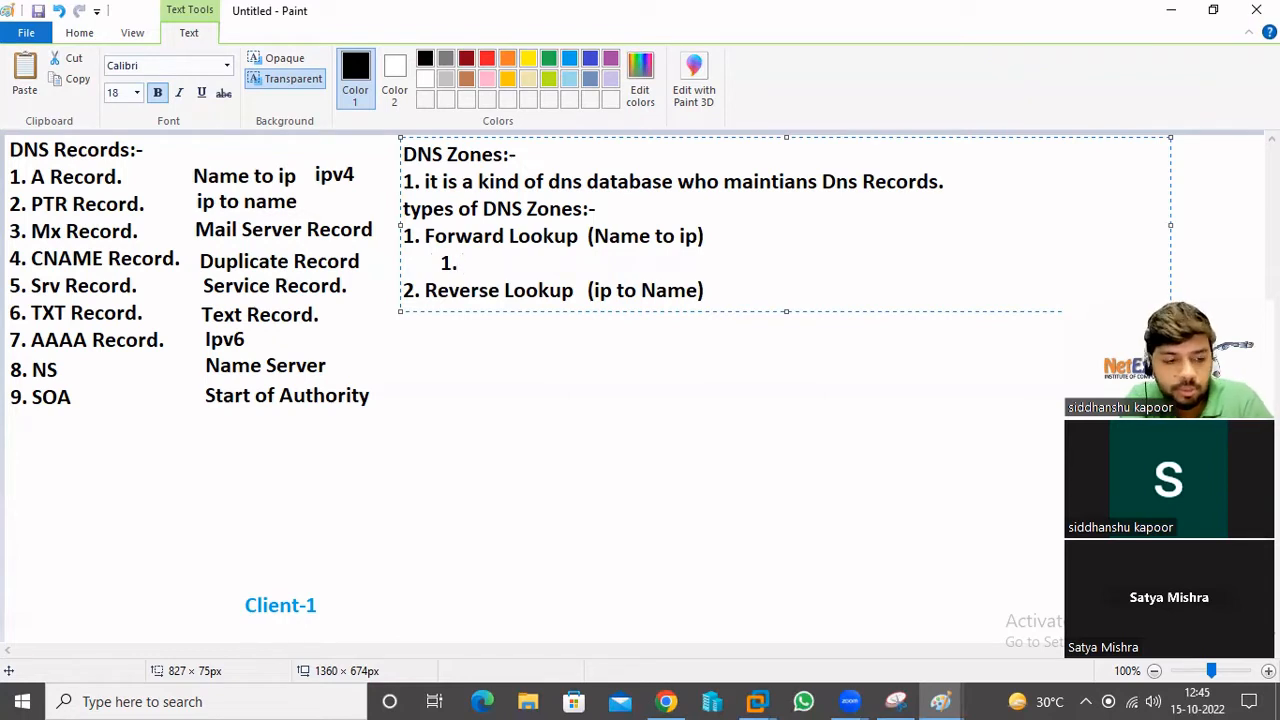
{"action": "type", "text": "Pri"}
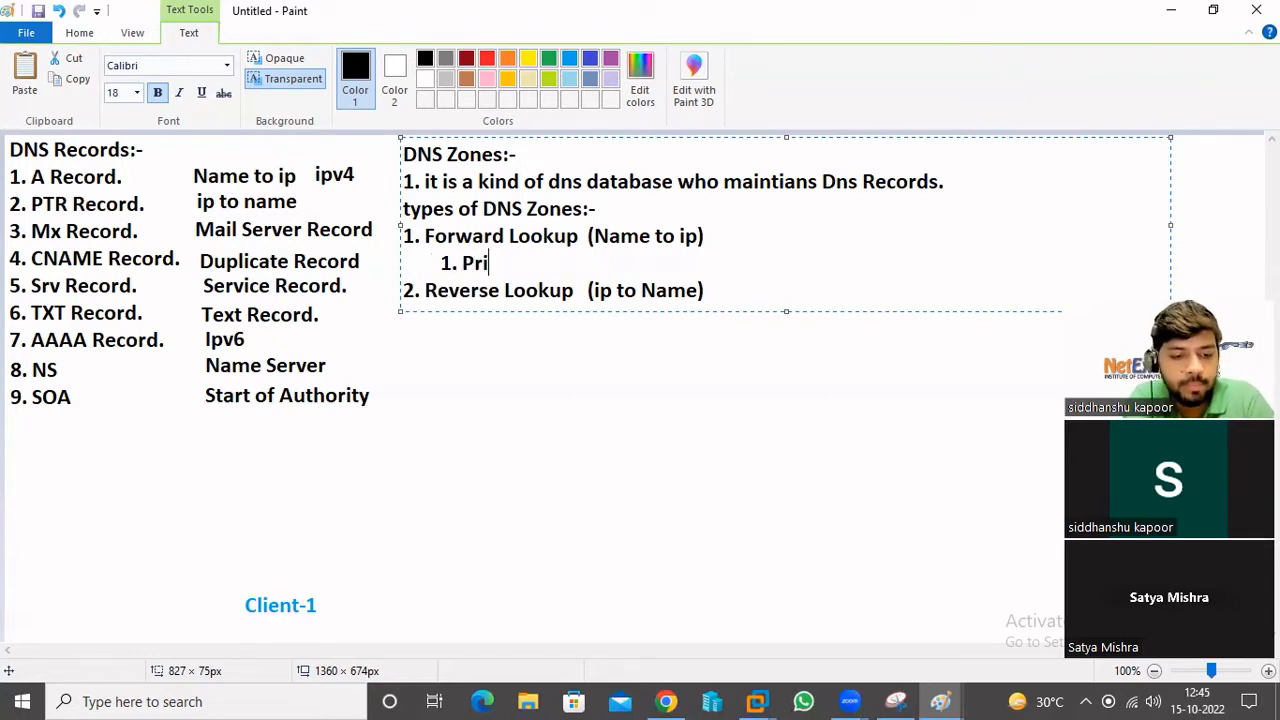
{"action": "type", "text": "mary Zone "}
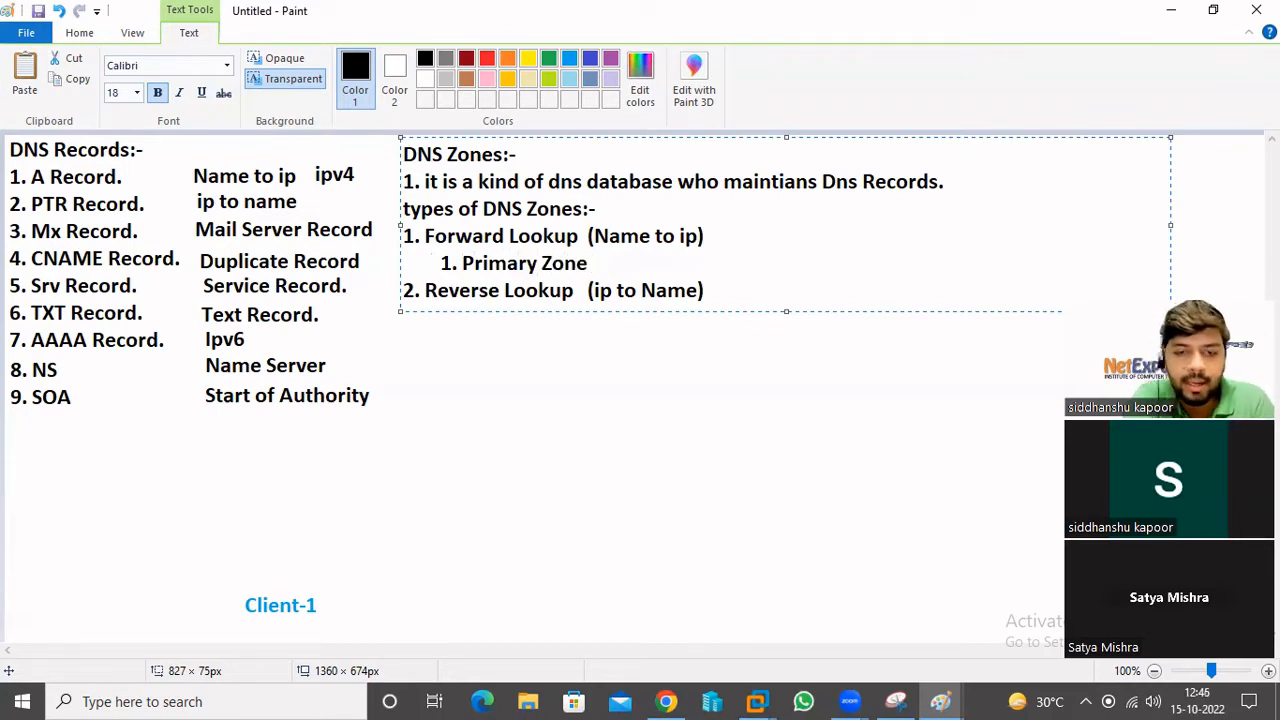
{"action": "type", "text": "(ADIZ)"}
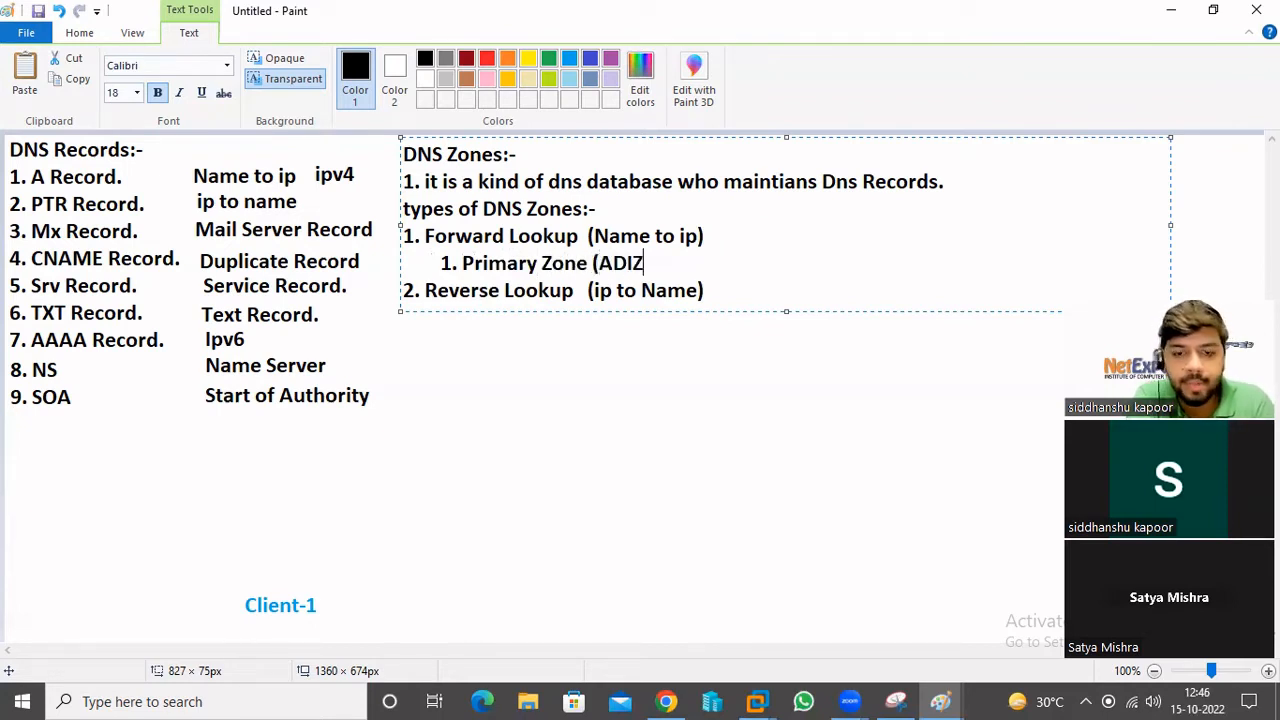
{"action": "key", "text": "BackSpace"}
{"action": "key", "text": "BackSpace"}
{"action": "key", "text": "BackSpace"}
{"action": "key", "text": "BackSpace"}
{"action": "key", "text": "BackSpace"}
{"action": "key", "text": "BackSpace"}
{"action": "key", "text": "BackSpace"}
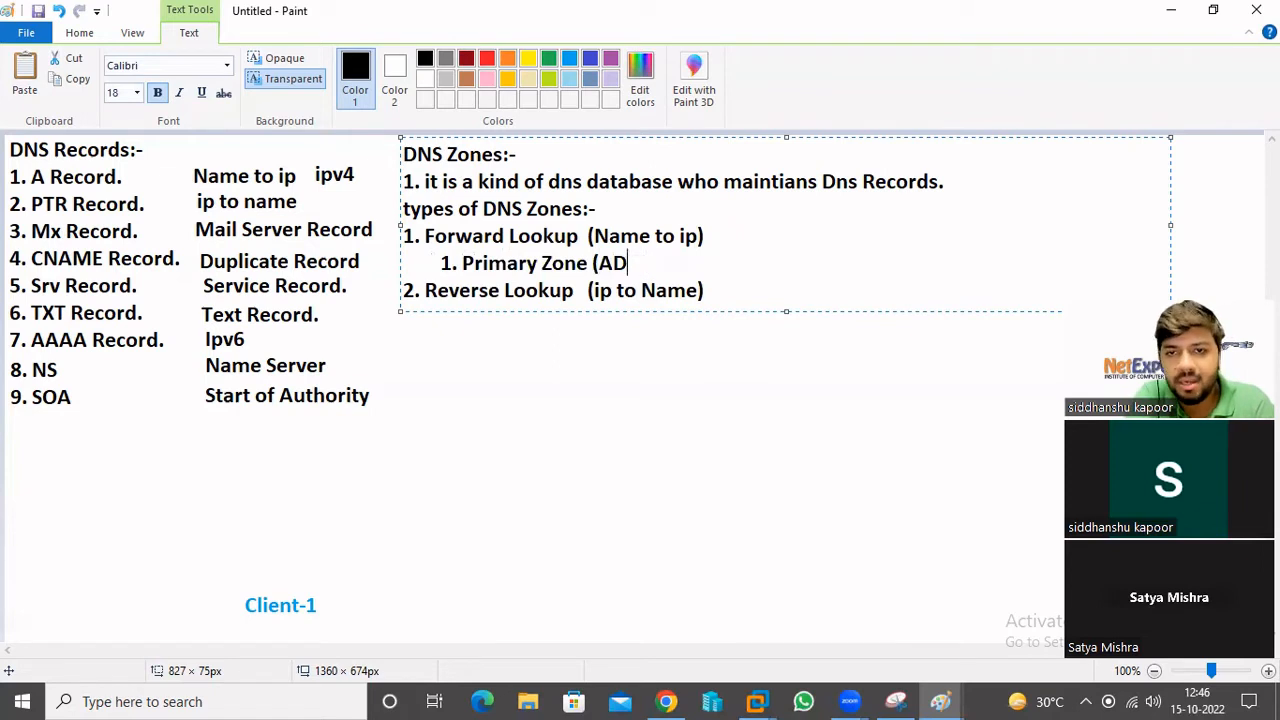
- Add the indented subtype "2. Secondary Zone" on a new line beneath Primary Zone
{"action": "key", "text": "Return"}
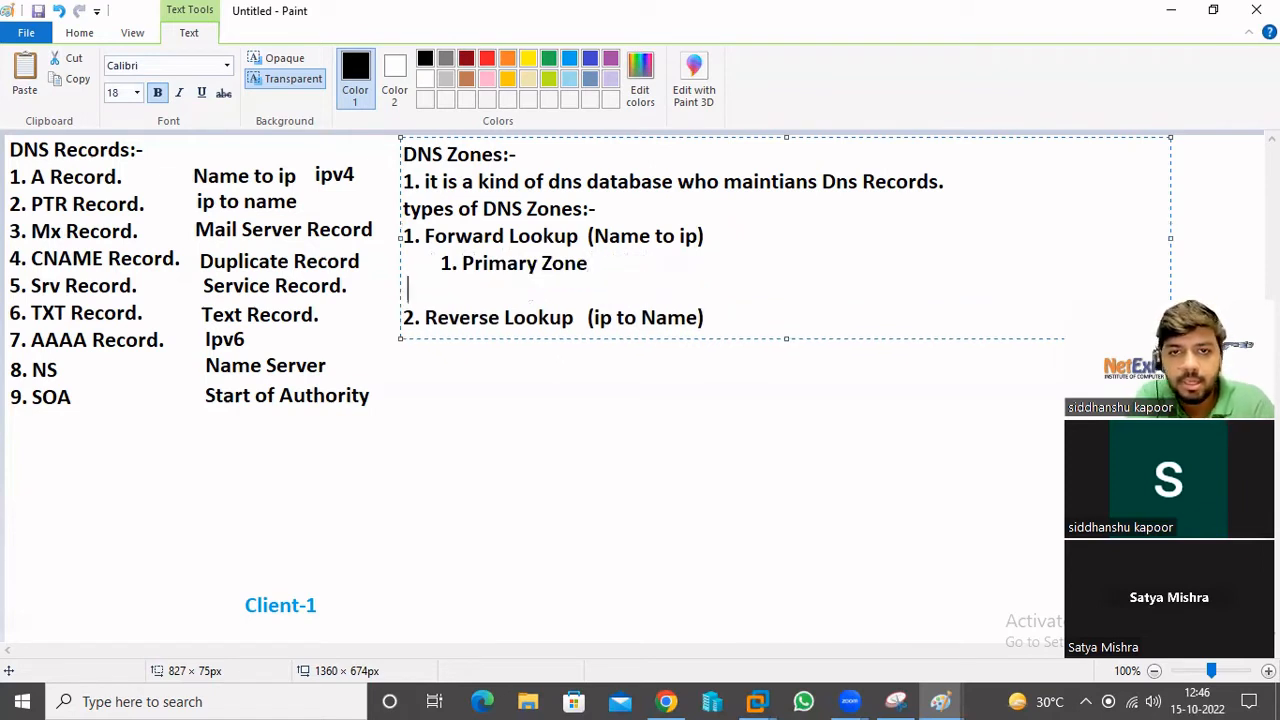
{"action": "type", "text": "2. "}
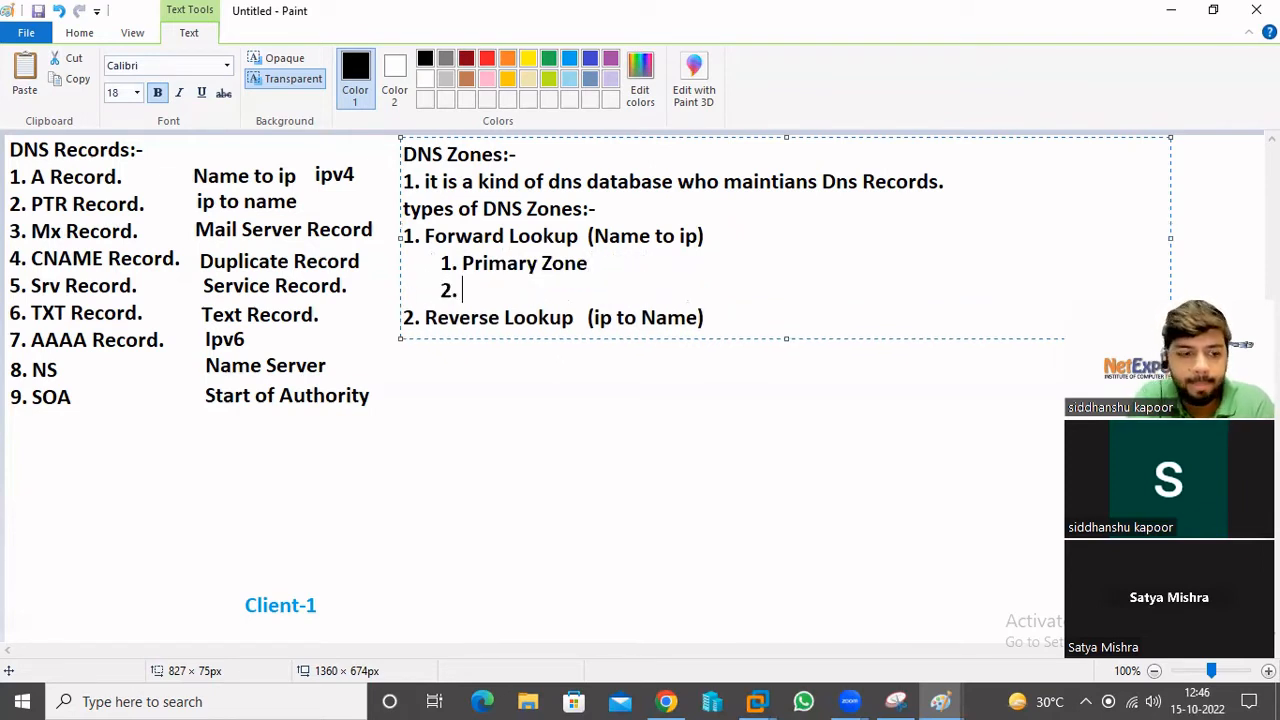
{"action": "type", "text": "Seconda"}
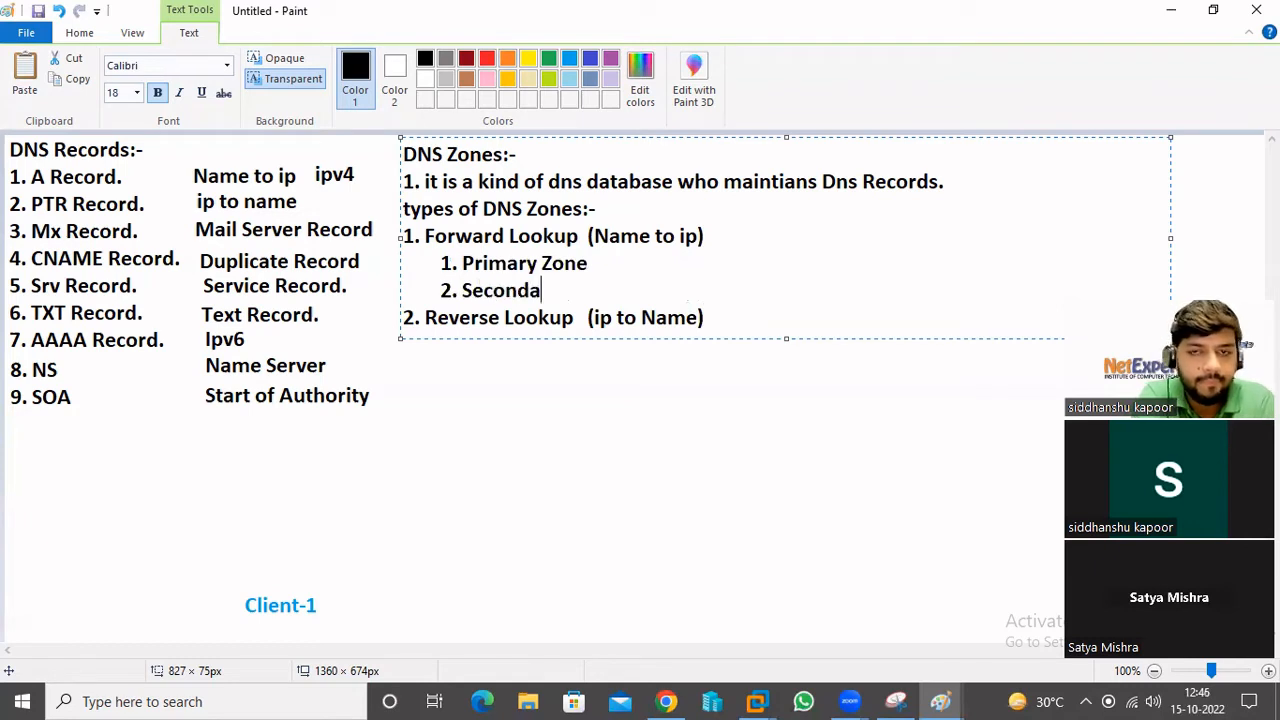
{"action": "type", "text": "ry Zone"}
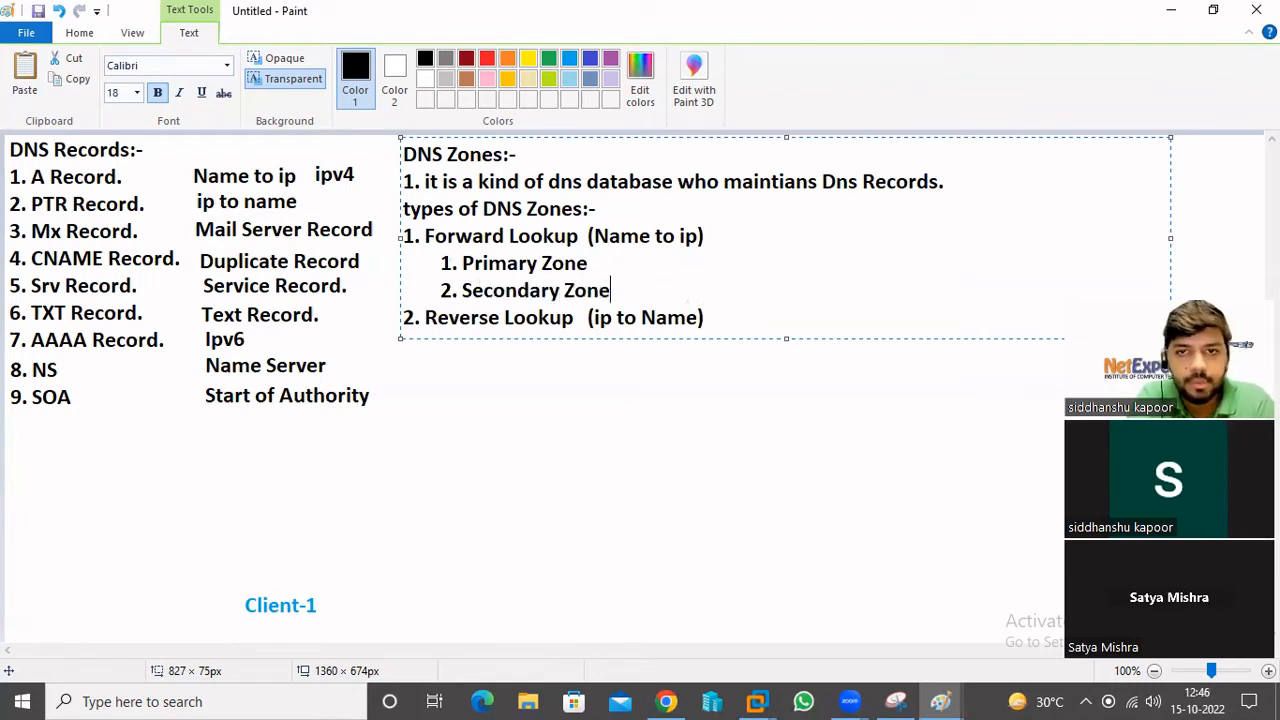
- Add the indented subtype "3. Stub Zone" on a new line beneath Secondary Zone
{"action": "key", "text": "Return"}
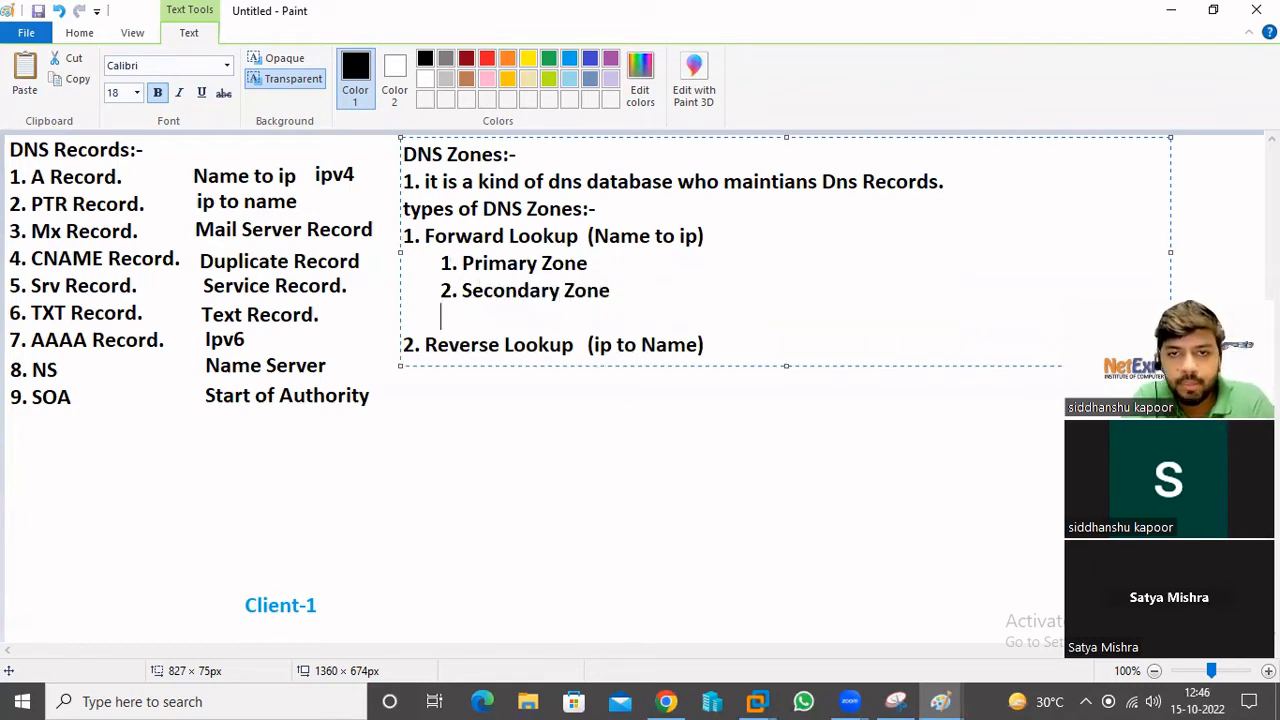
{"action": "type", "text": "3. S"}
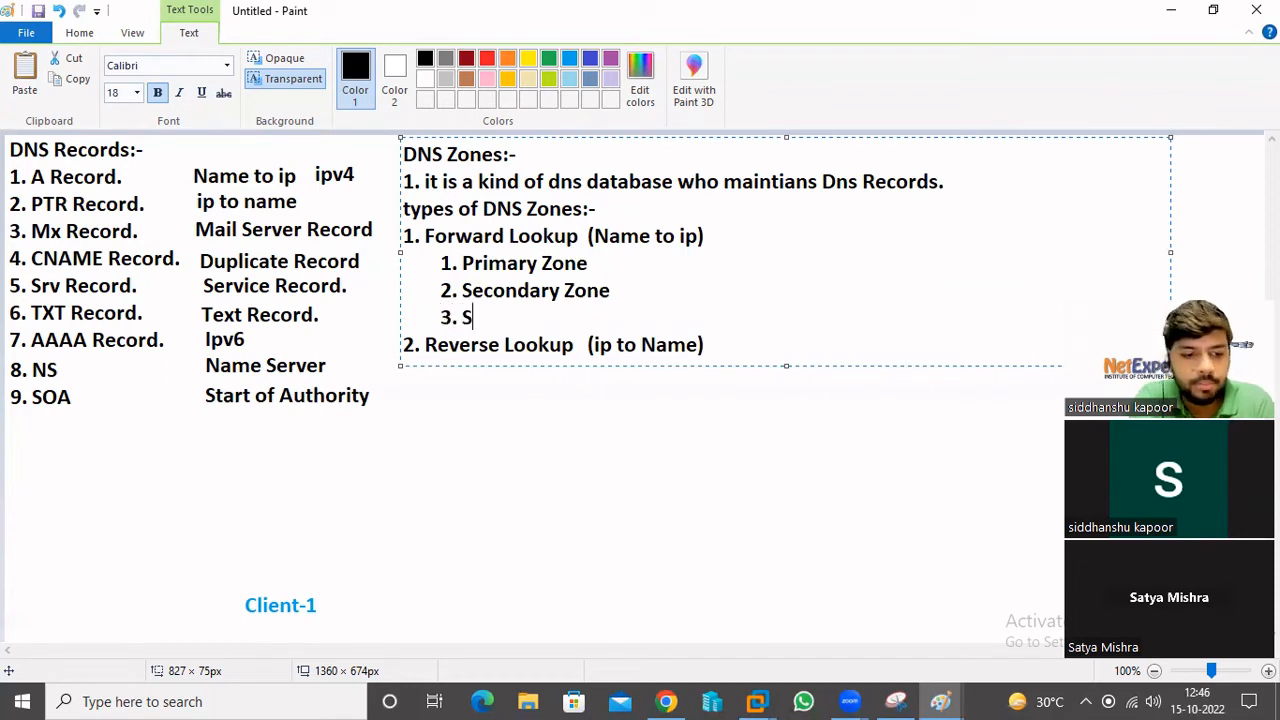
{"action": "type", "text": "tub "}
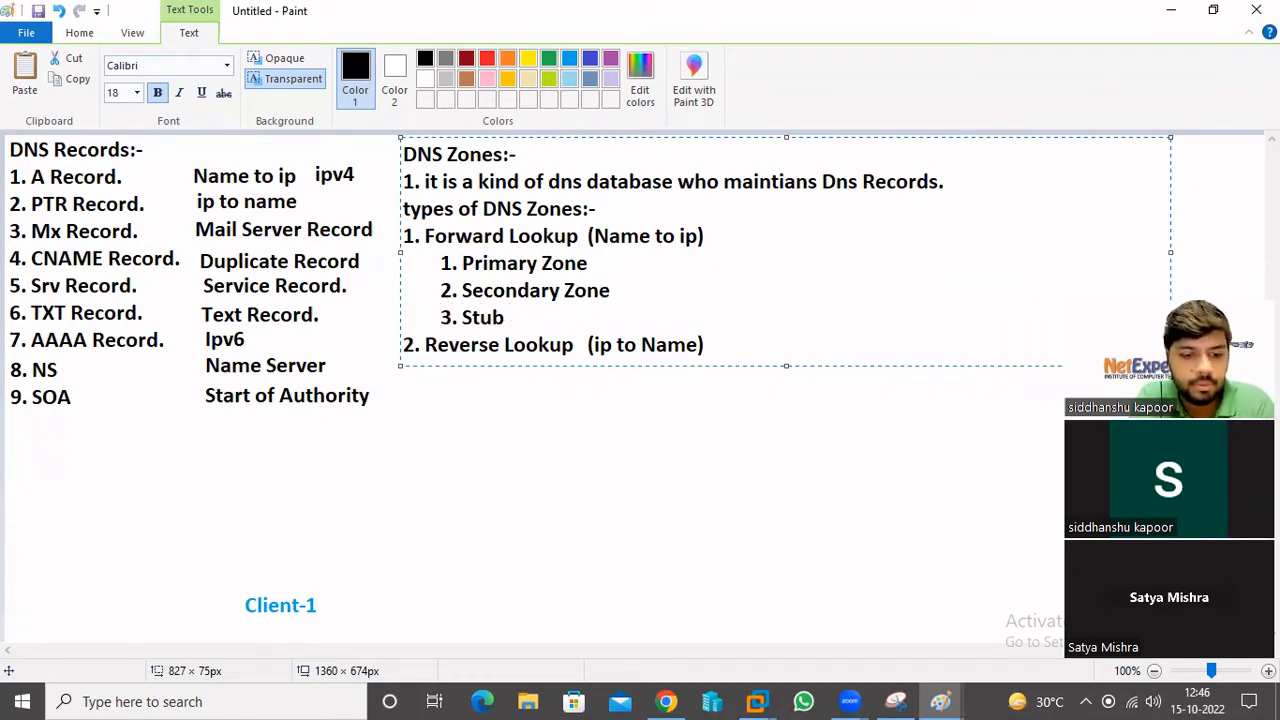
{"action": "type", "text": "Zone"}
- Add the indented subtype "4. ADIZ Zone" beneath Stub Zone and commit the DNS zones text to the canvas
{"action": "key", "text": "Return"}
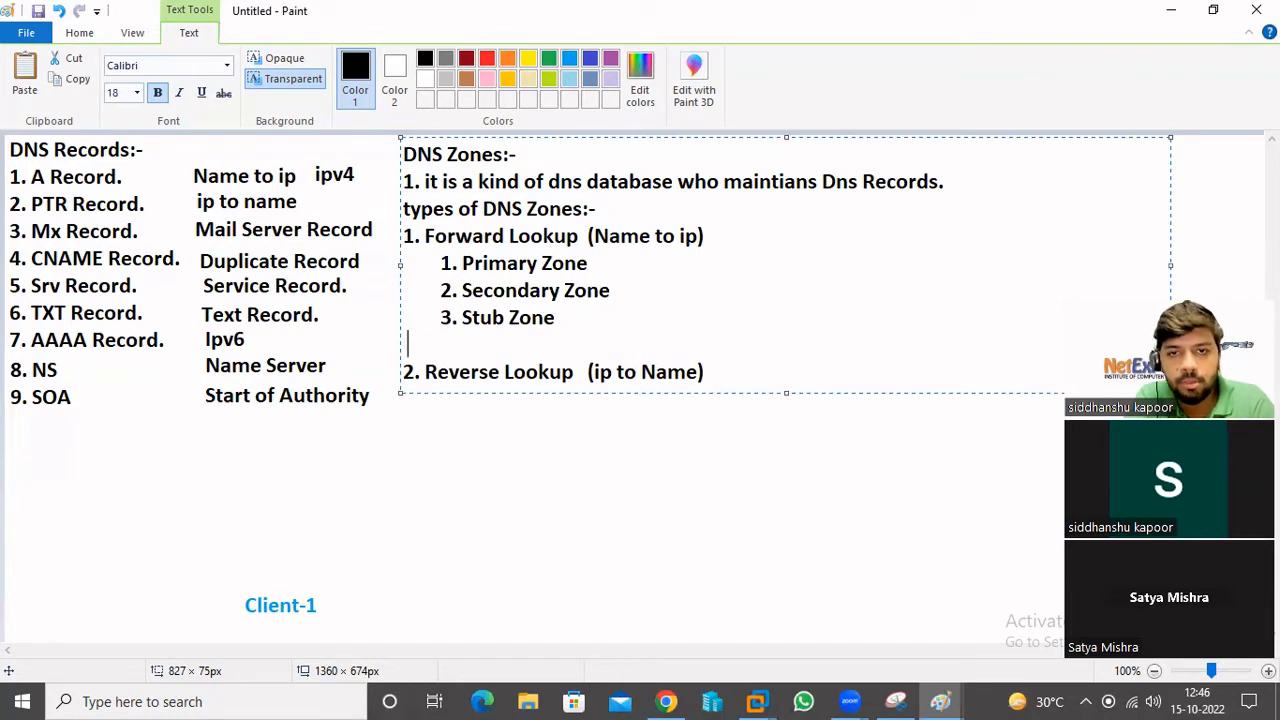
{"action": "key", "text": "Tab"}
{"action": "type", "text": "4. "}
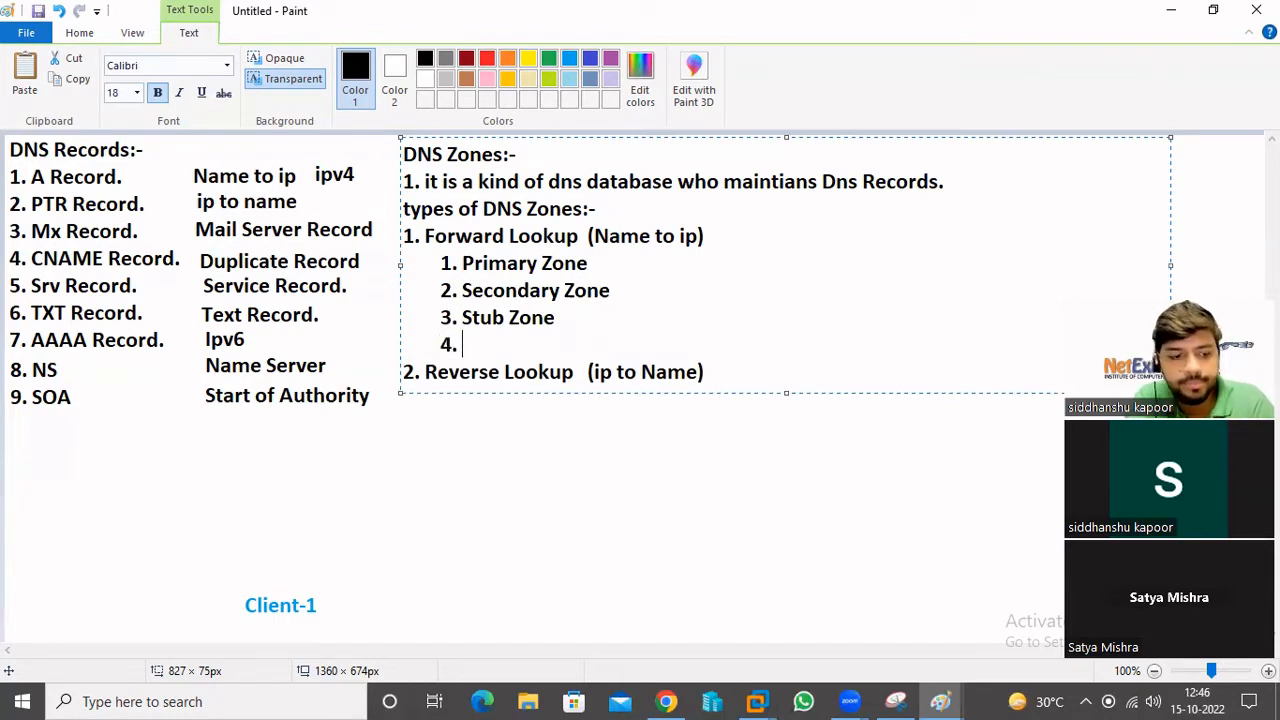
{"action": "type", "text": "ADIZ "}
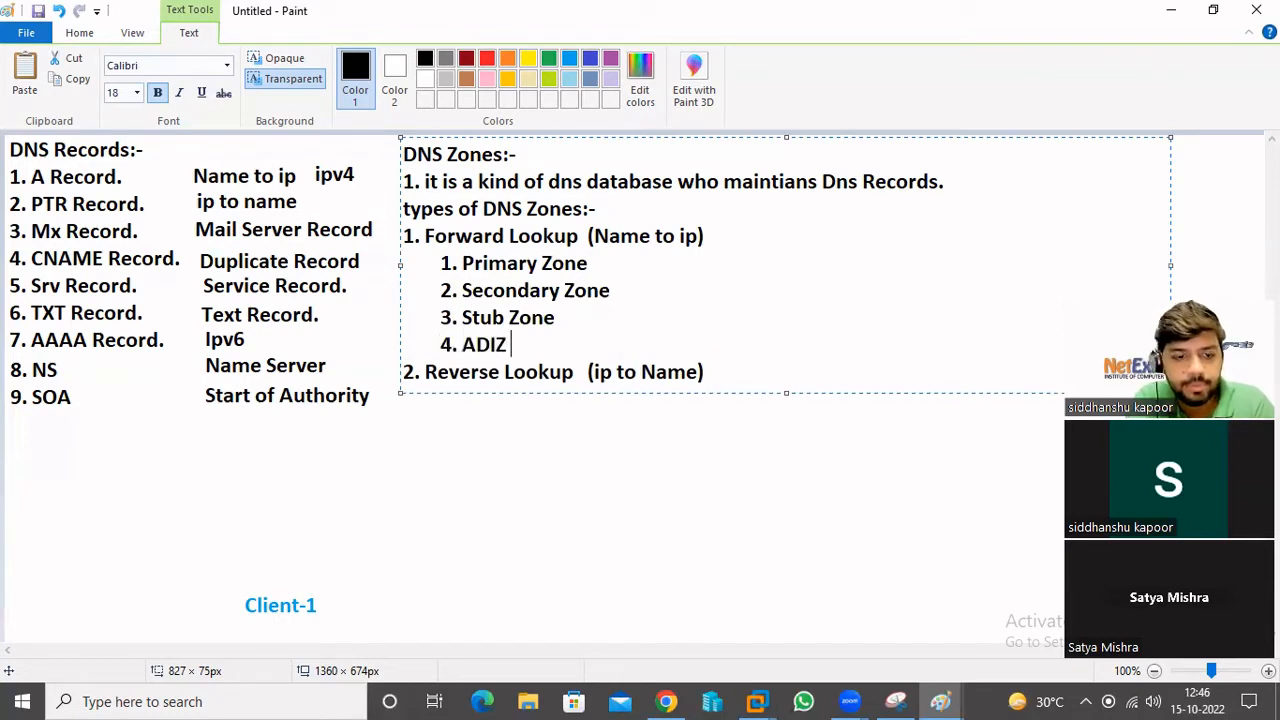
{"action": "type", "text": "Zone"}
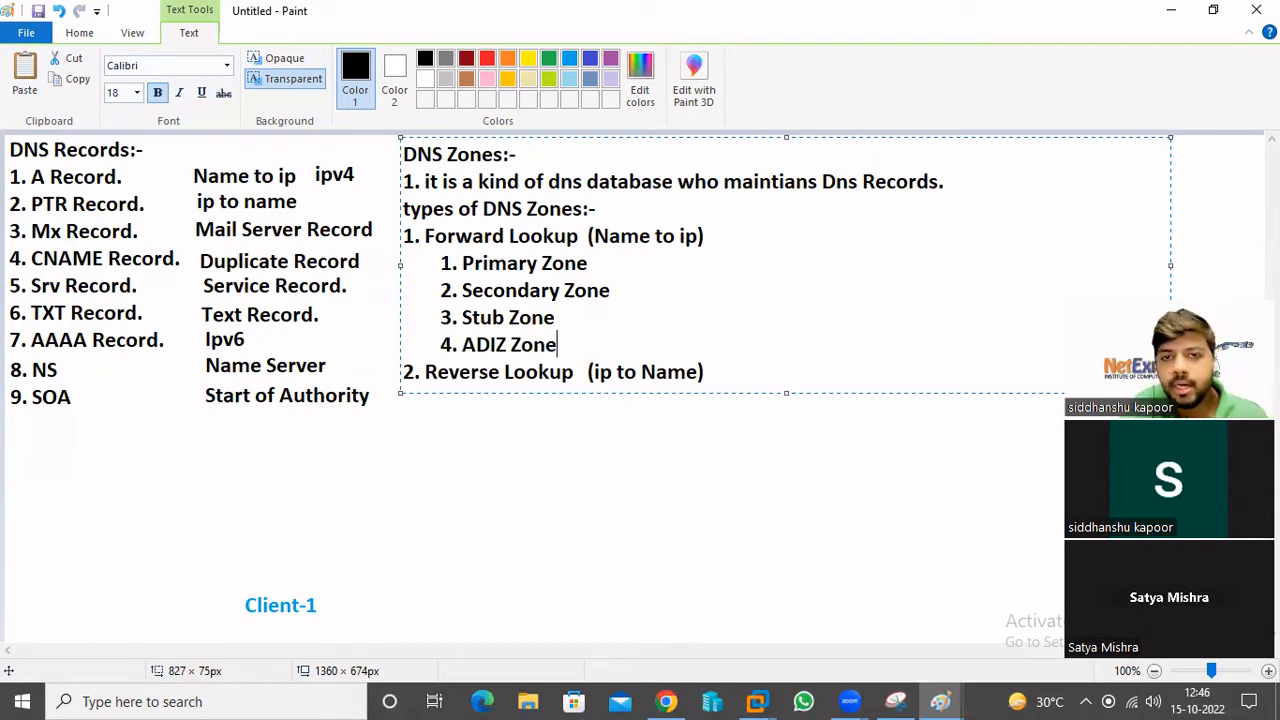
{"action": "left_click", "coordinate": [634, 427]}
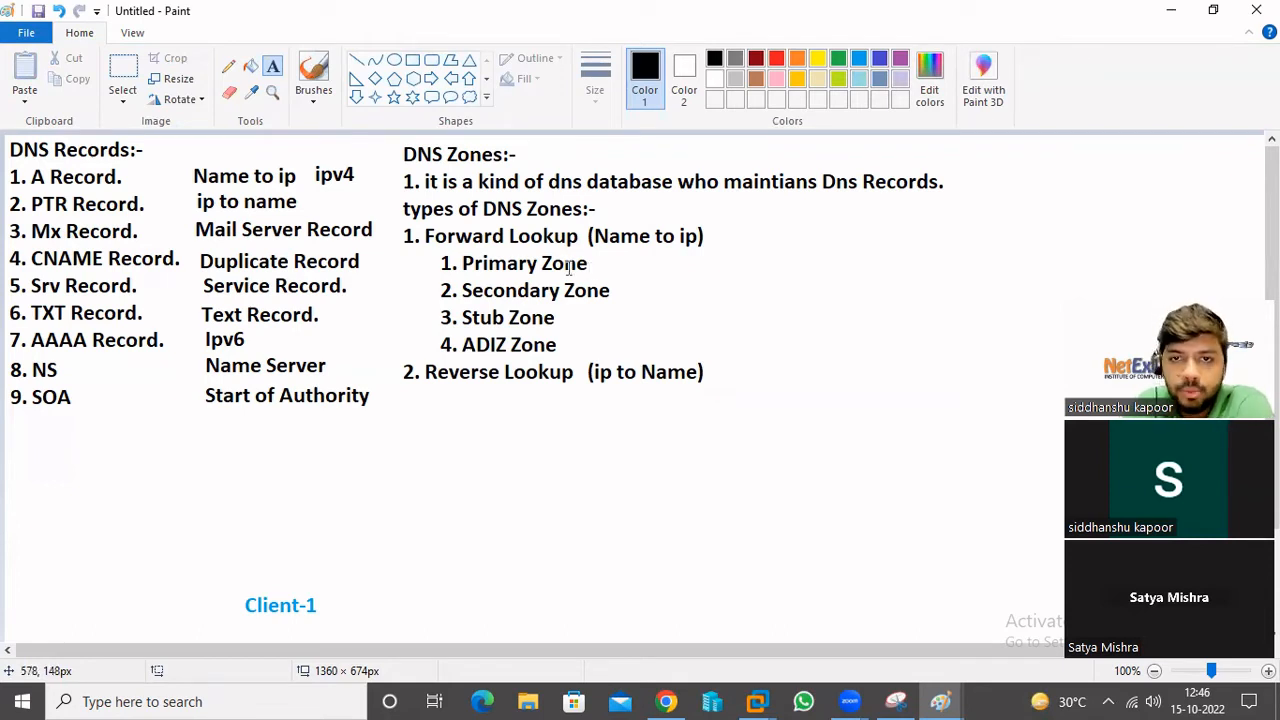
- Start a new text box on the canvas beside the Primary Zone entry
{"action": "left_click", "coordinate": [657, 261]}
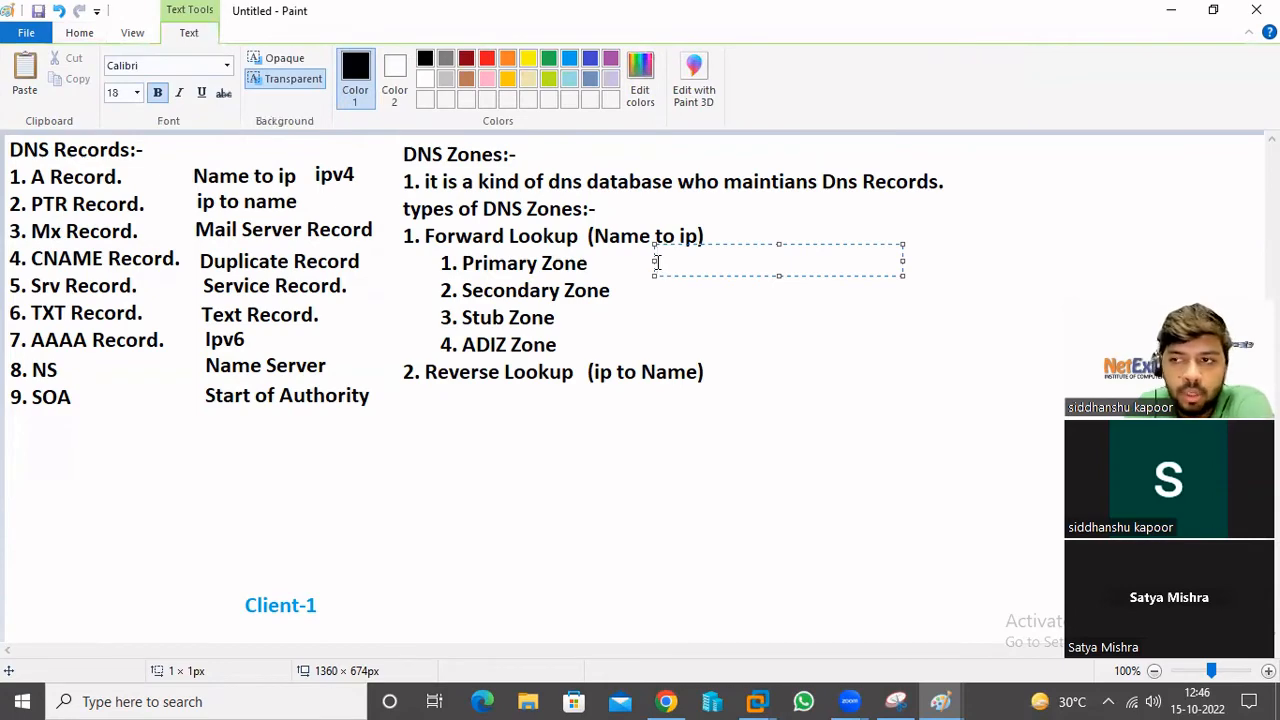
{"action": "type", "text": "A"}
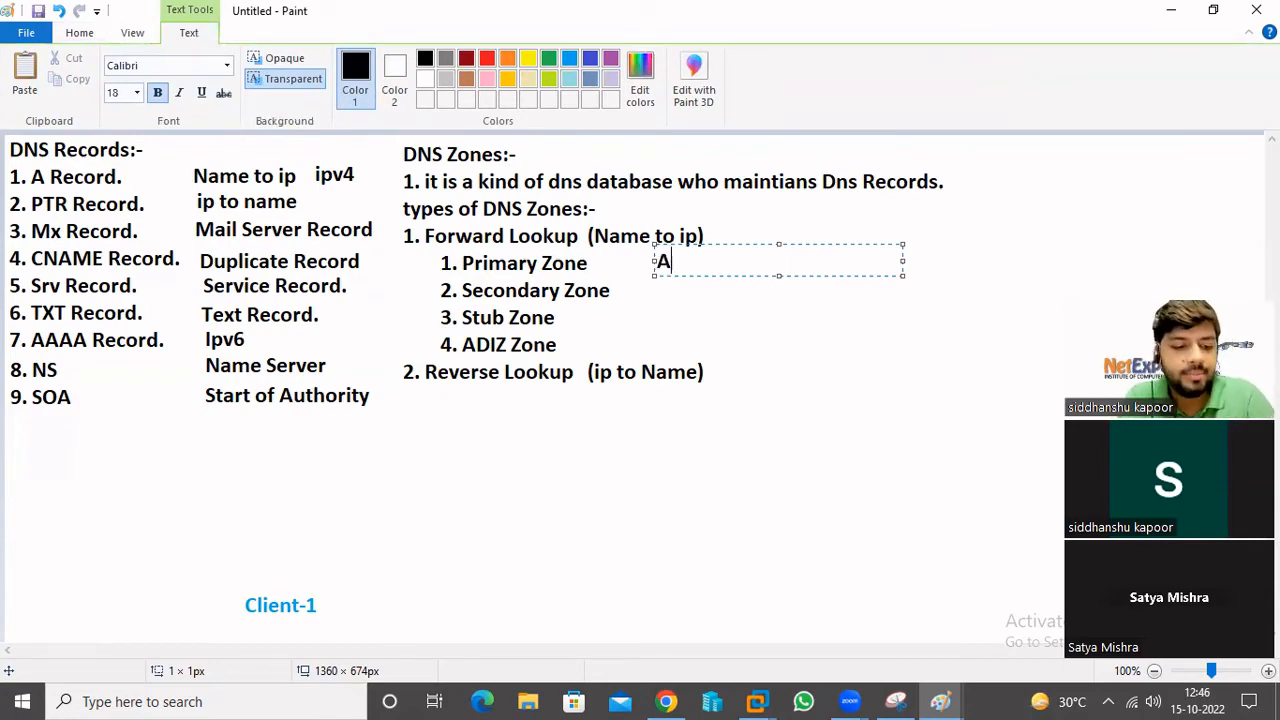
{"action": "type", "text": "bc.local"}
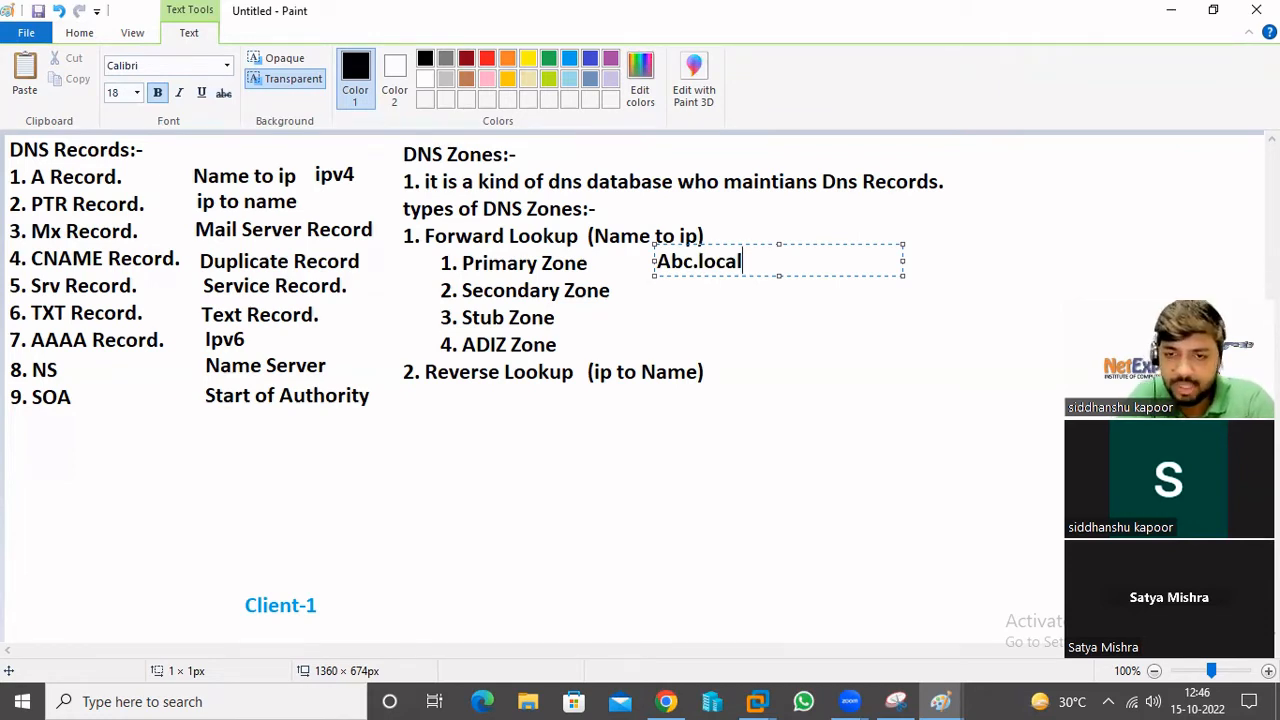
{"action": "key", "text": "BackSpace"}
{"action": "key", "text": "BackSpace"}
{"action": "key", "text": "BackSpace"}
{"action": "key", "text": "BackSpace"}
{"action": "key", "text": "BackSpace"}
{"action": "key", "text": "BackSpace"}
{"action": "key", "text": "BackSpace"}
{"action": "key", "text": "BackSpace"}
{"action": "key", "text": "BackSpace"}
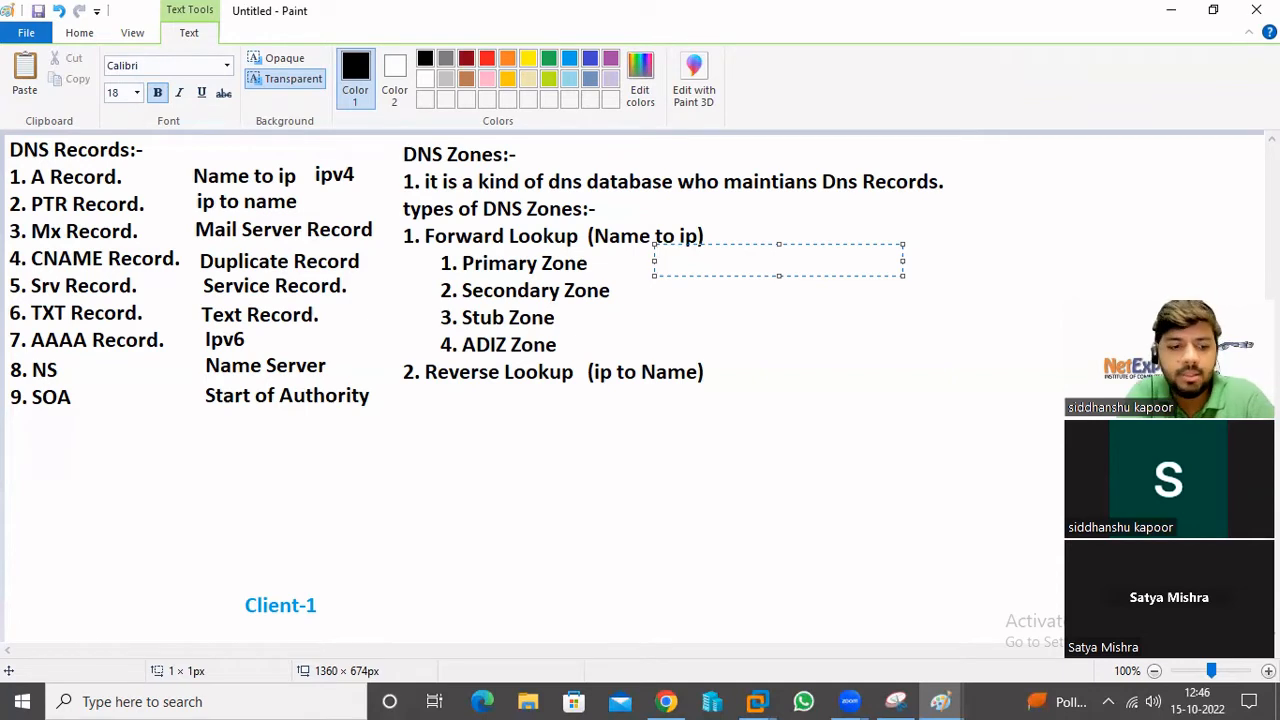
- Write the Primary Zone description "to create, modify and delete Dns Reocrds" in the empty text box beside that entry
{"action": "type", "text": "to"}
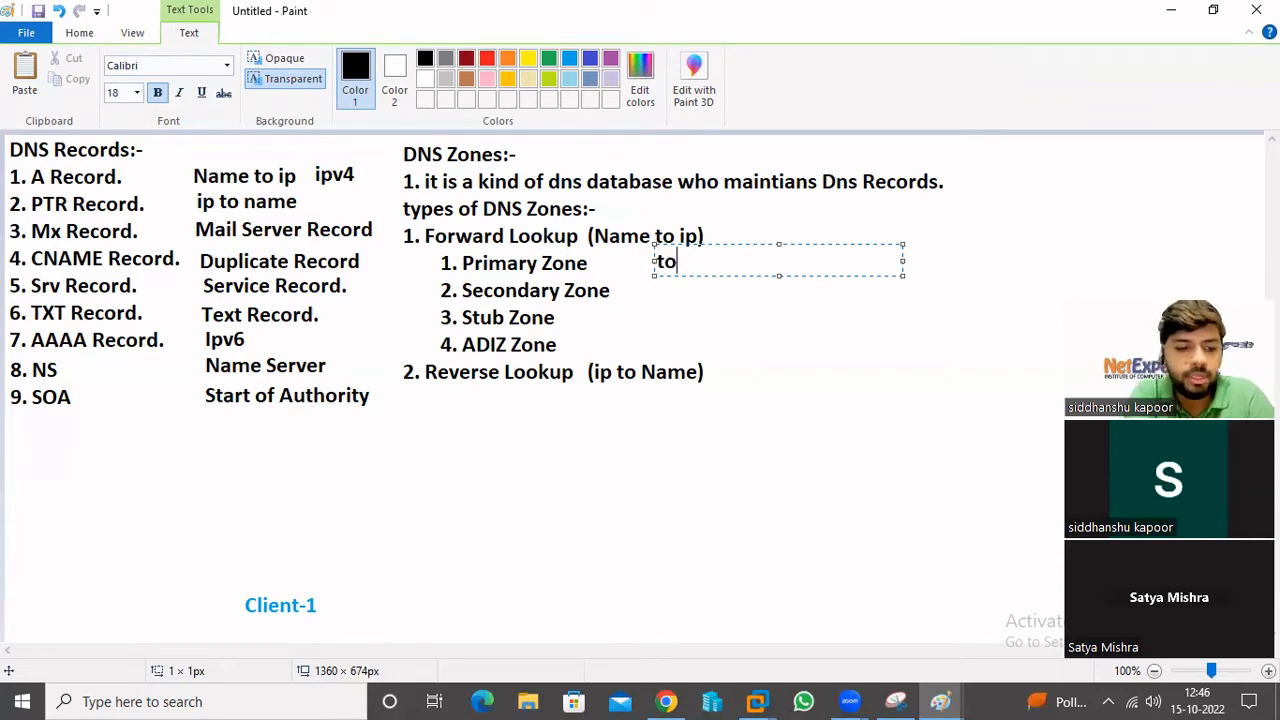
{"action": "type", "text": " creaye"}
{"action": "key", "text": "BackSpace"}
{"action": "key", "text": "BackSpace"}
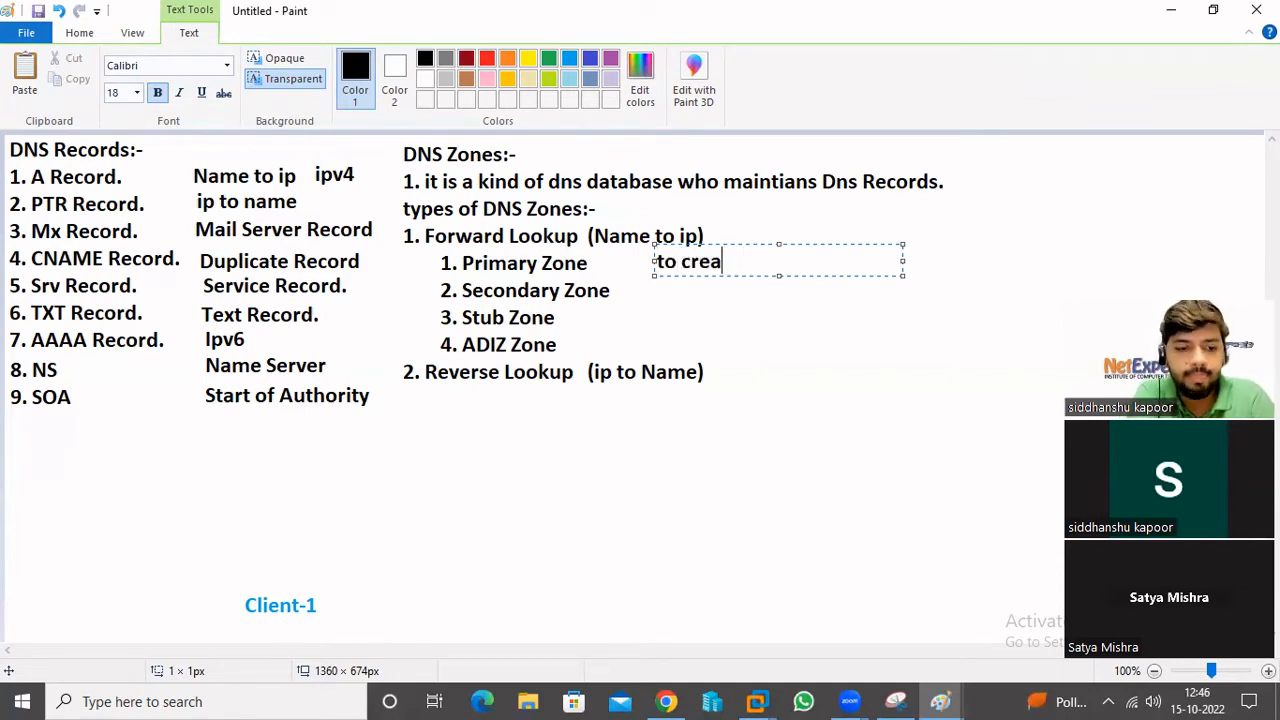
{"action": "type", "text": "te,"}
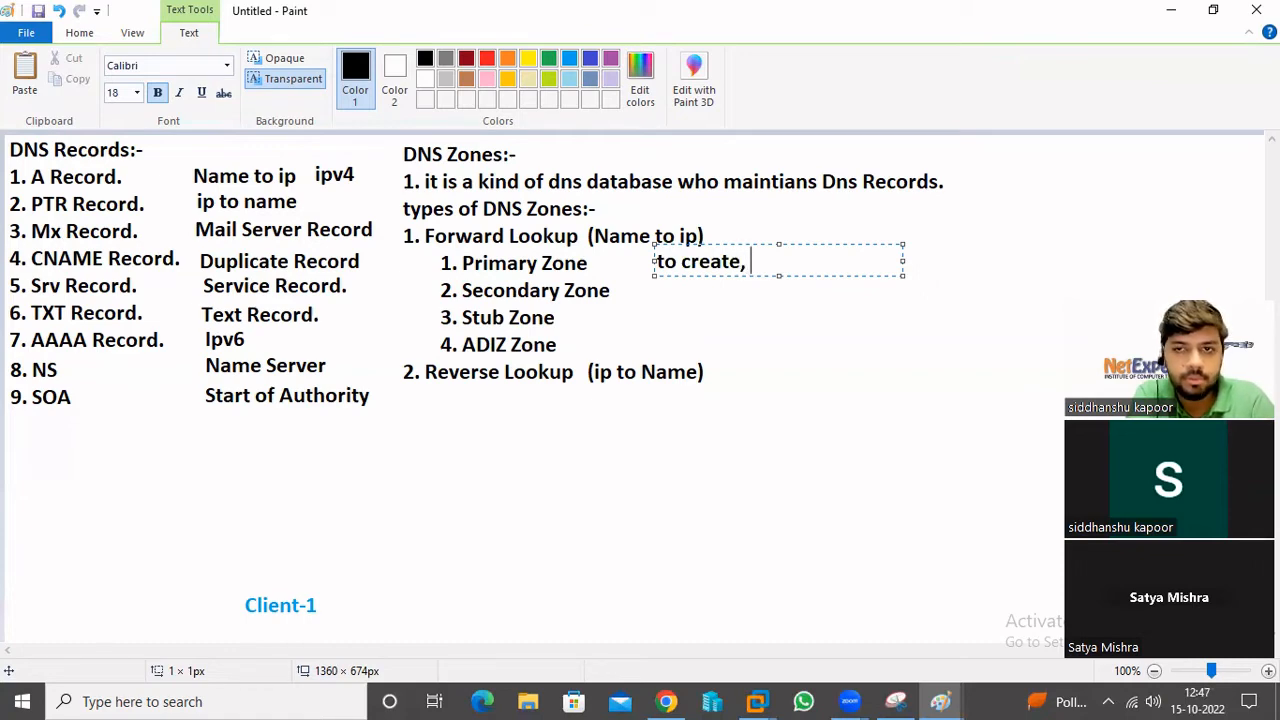
{"action": "type", "text": " modug"}
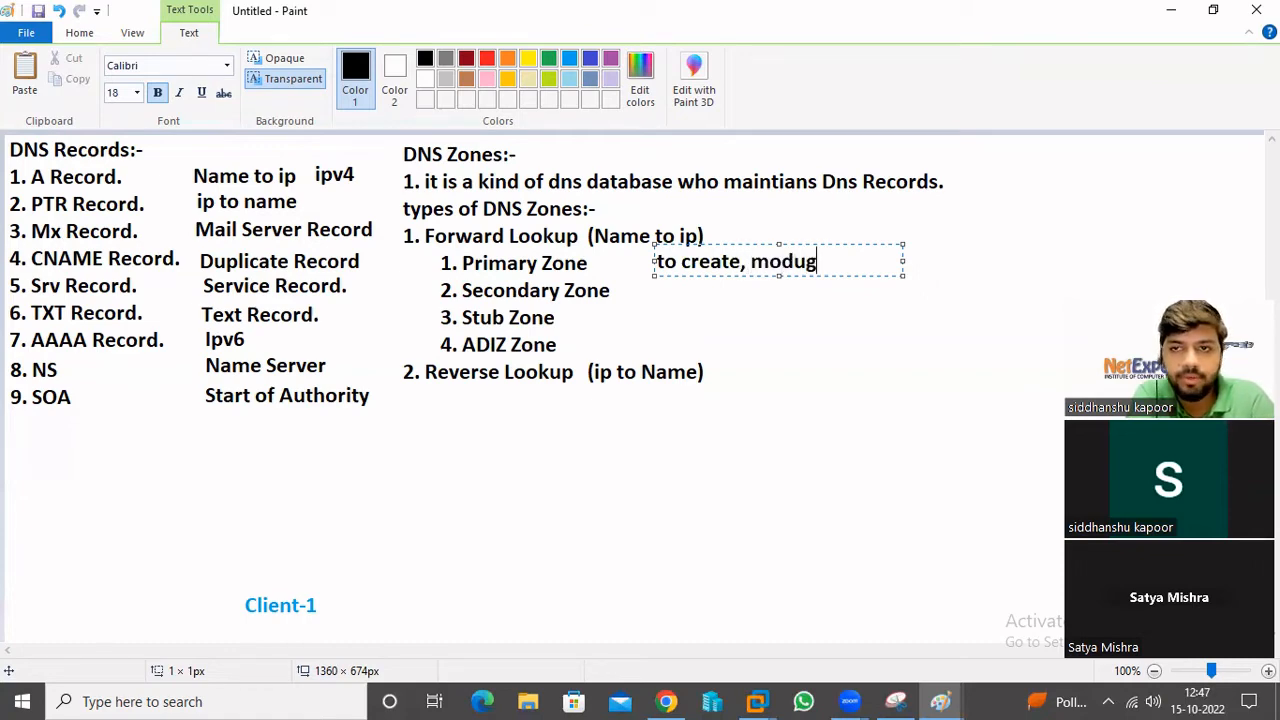
{"action": "key", "text": "BackSpace"}
{"action": "key", "text": "BackSpace"}
{"action": "type", "text": "iy"}
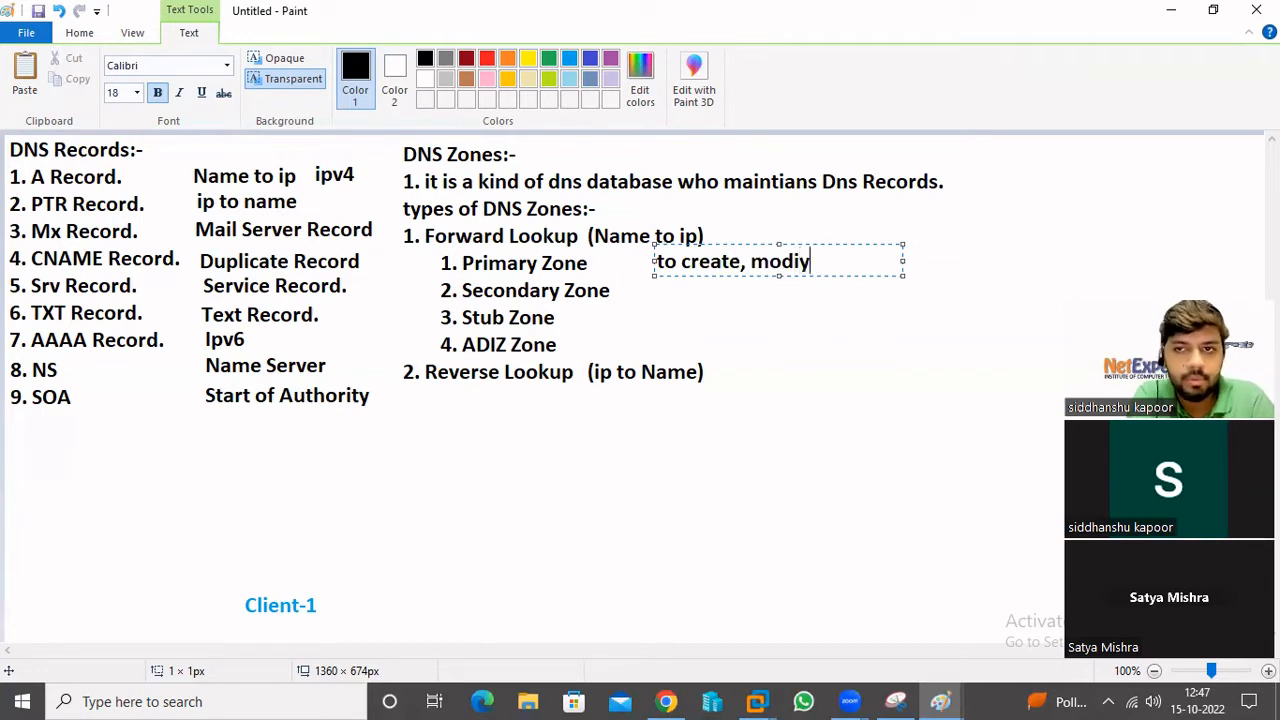
{"action": "key", "text": "BackSpace"}
{"action": "type", "text": "fy and "}
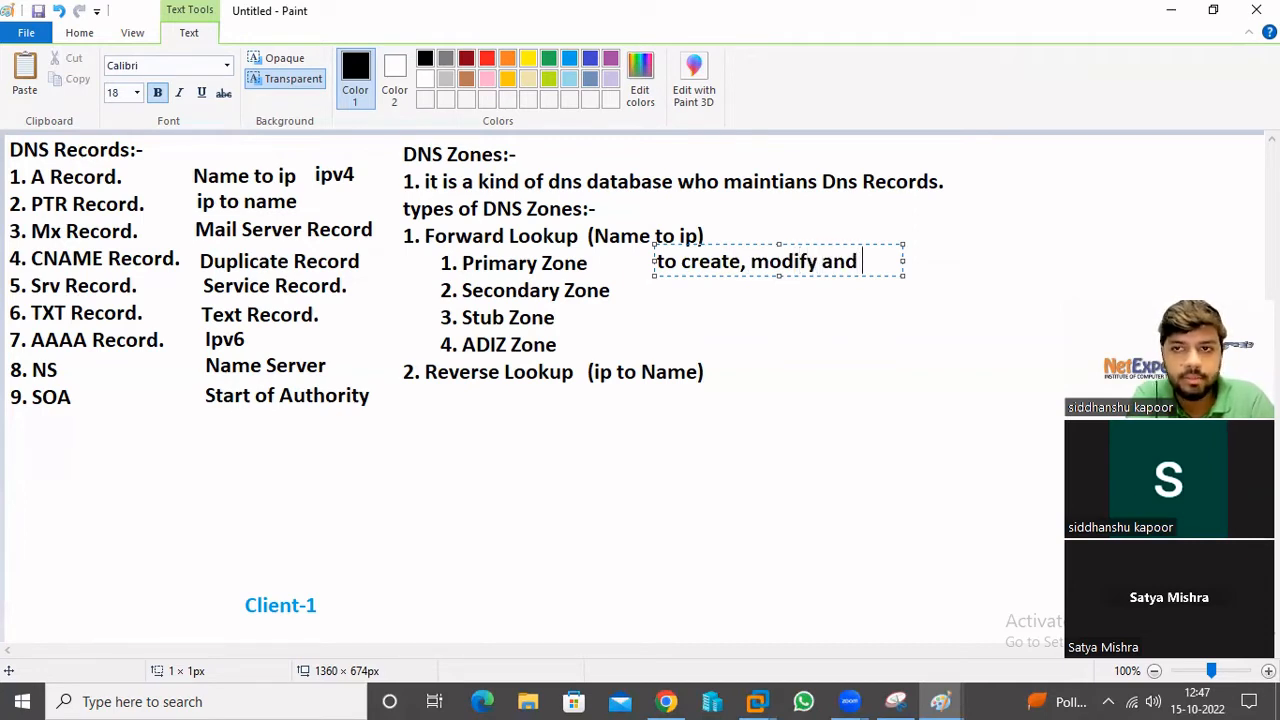
{"action": "type", "text": "delete "}
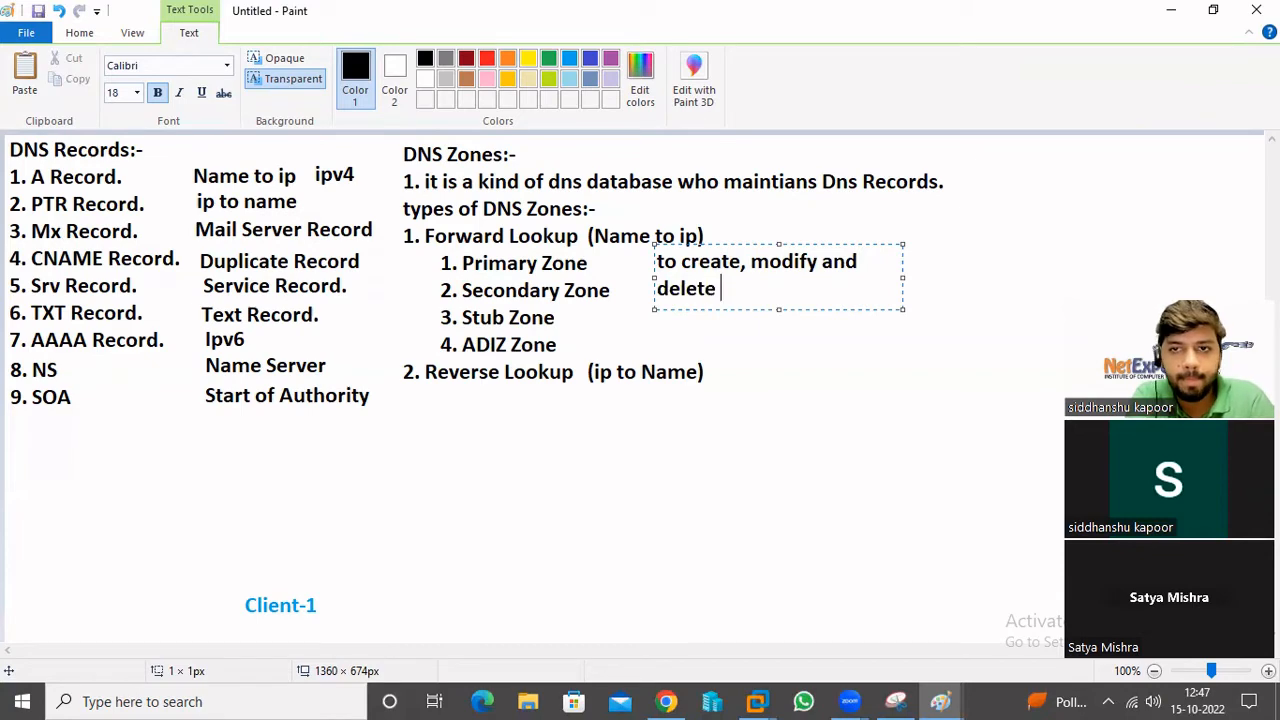
{"action": "type", "text": "Dns "}
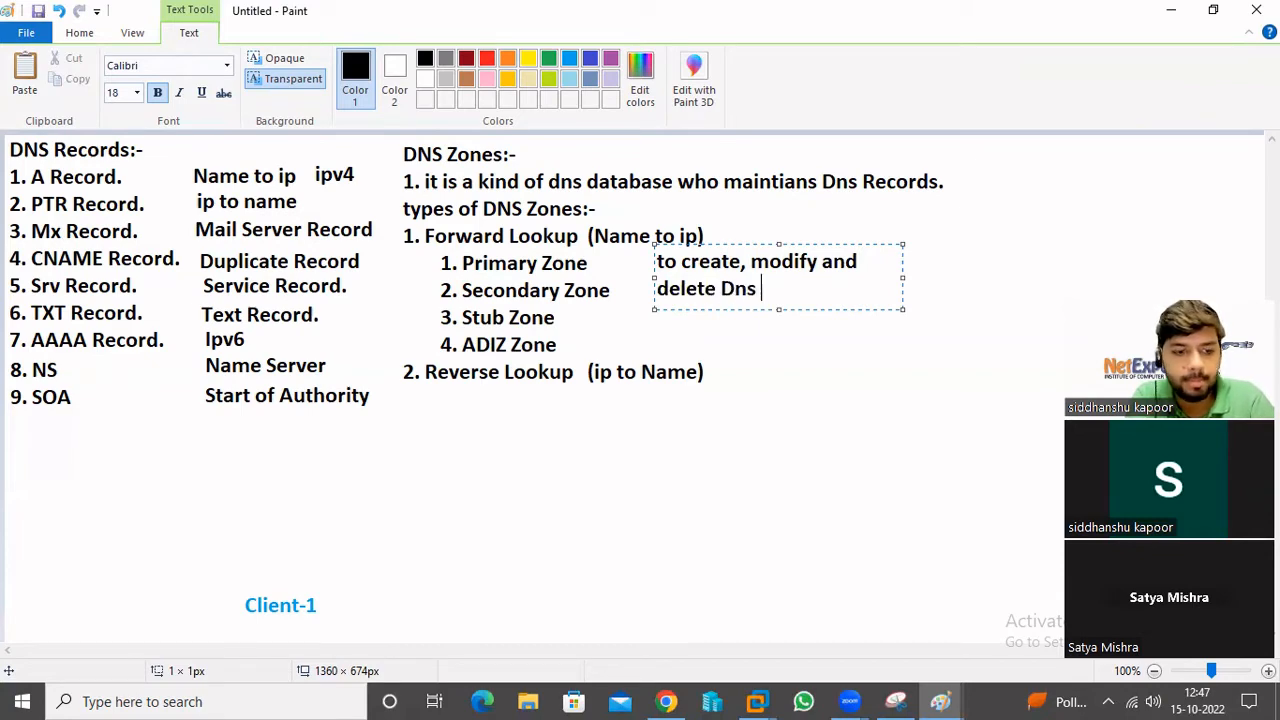
{"action": "type", "text": "Reocrds"}
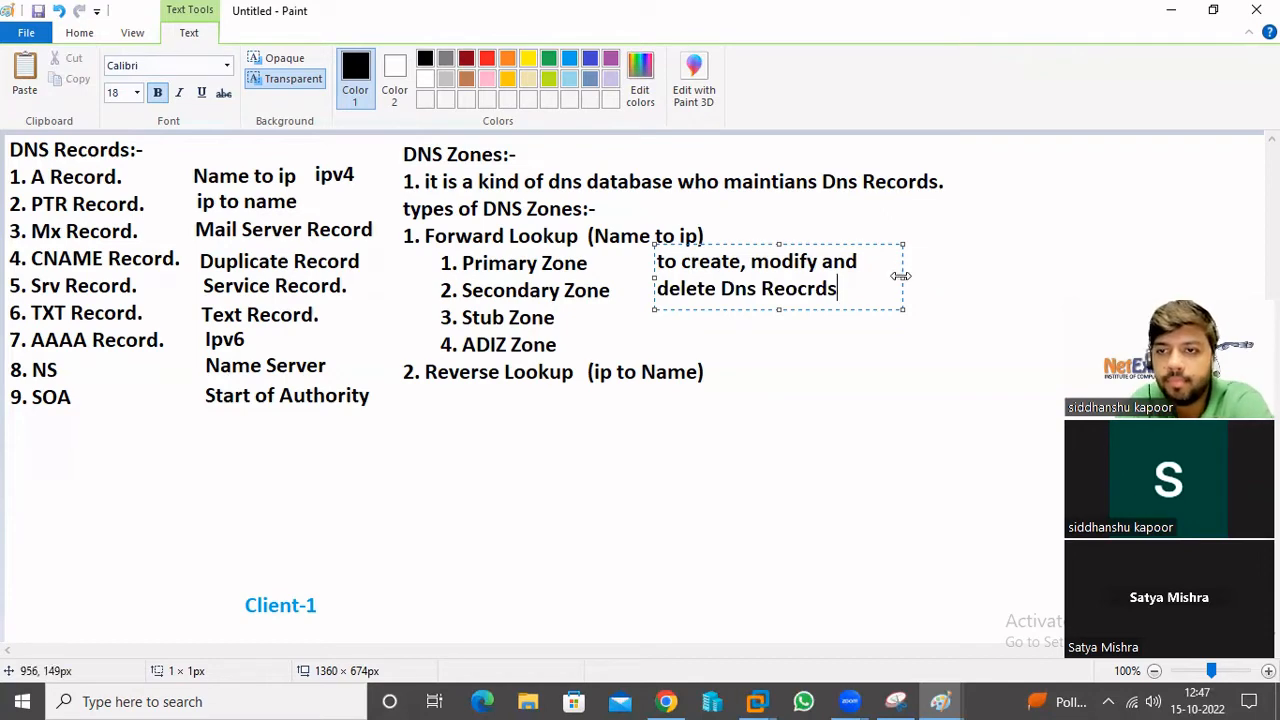
- Widen the description's text box so the sentence fits on one line, end it with a full stop and start a new line
{"action": "left_click_drag", "start_coordinate": [901, 275], "coordinate": [1109, 277]}
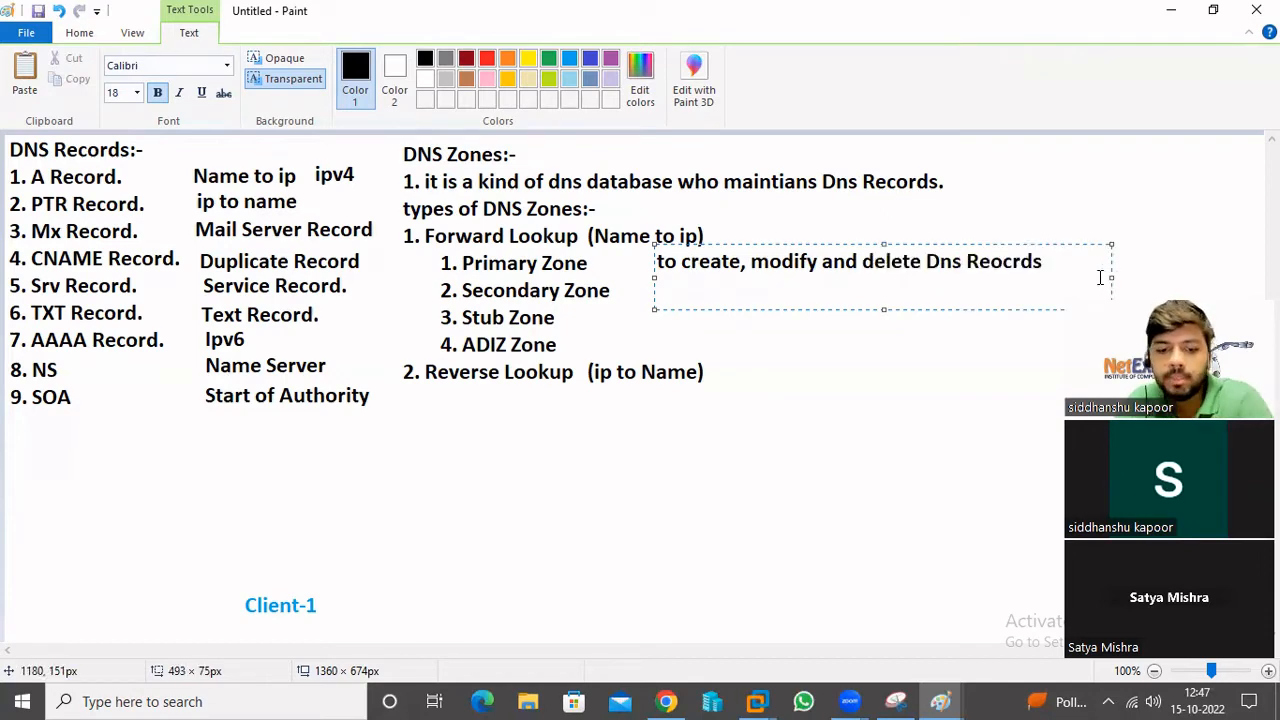
{"action": "type", "text": "."}
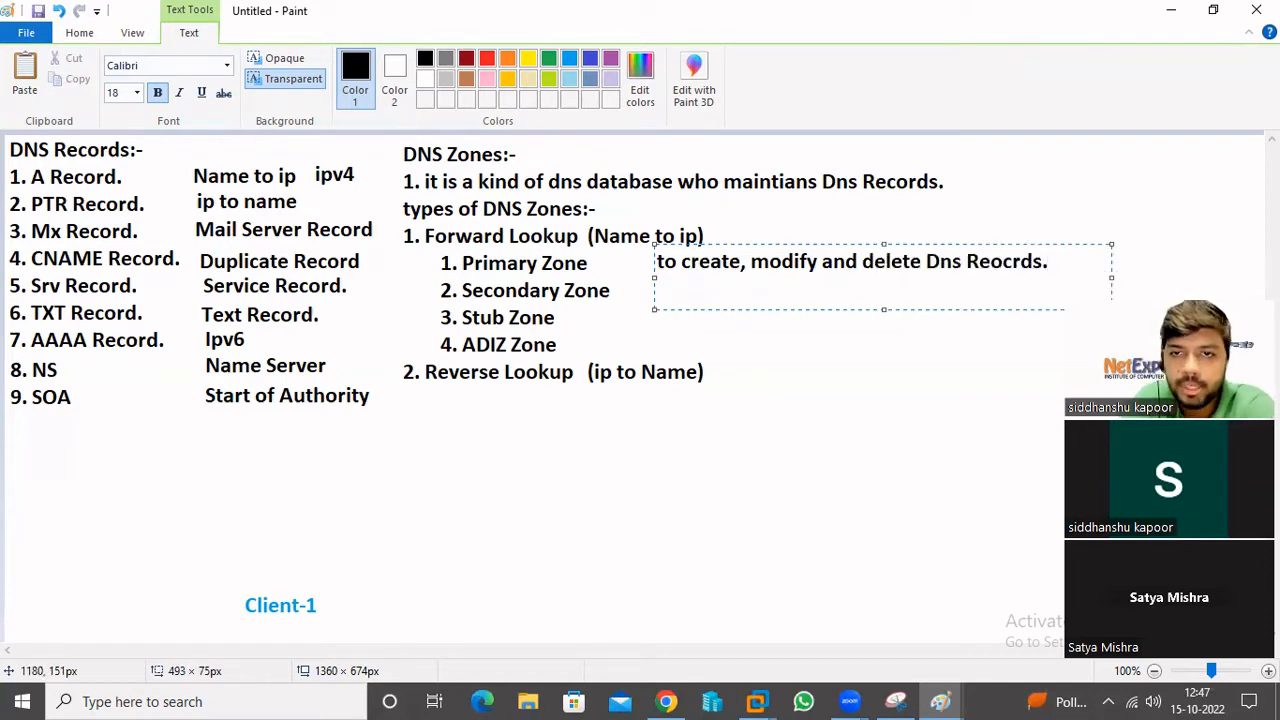
{"action": "key", "text": "Return"}
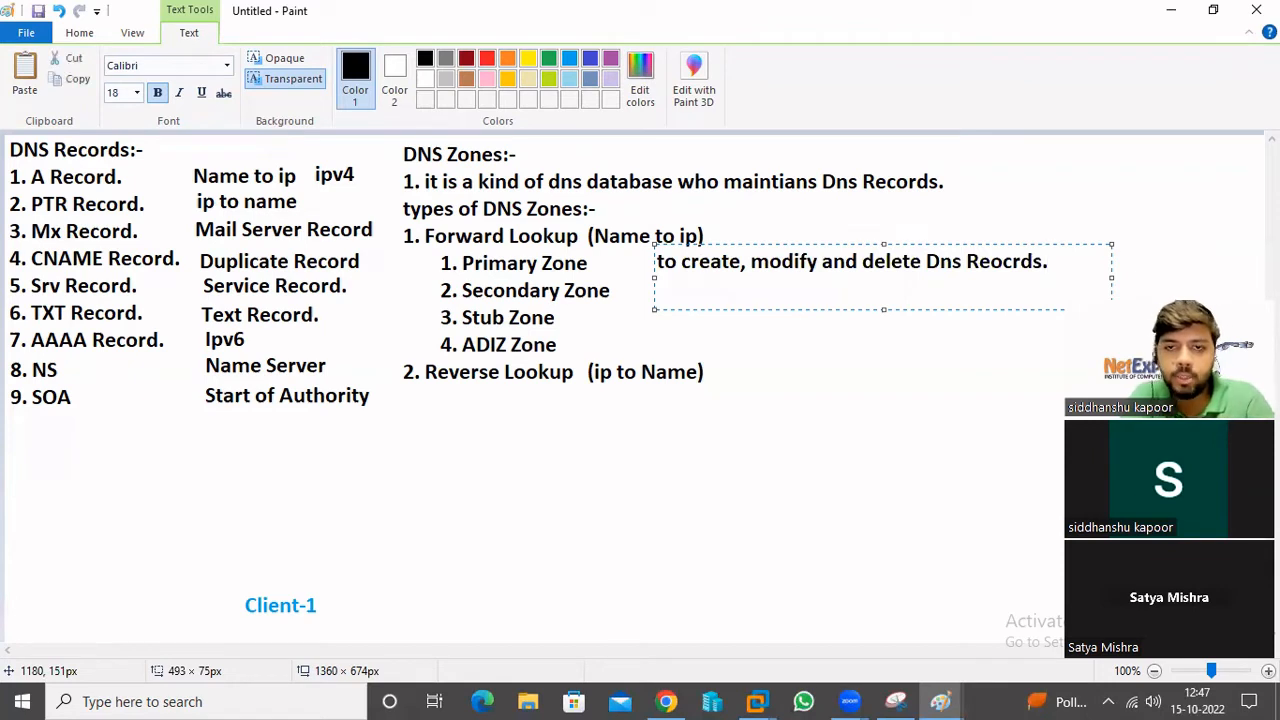
- Write the Secondary Zone description "Read only copy of Primary" on the new line beneath the Primary Zone description
{"action": "type", "text": "R"}
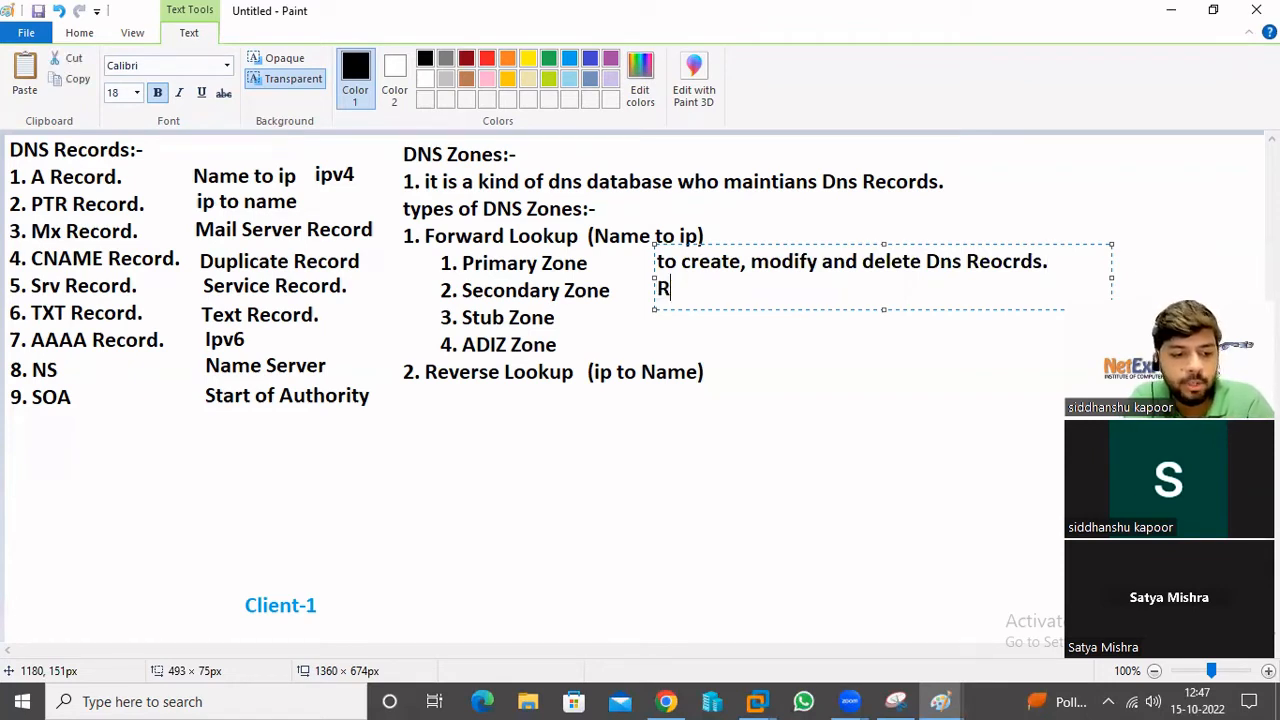
{"action": "type", "text": "ead onl"}
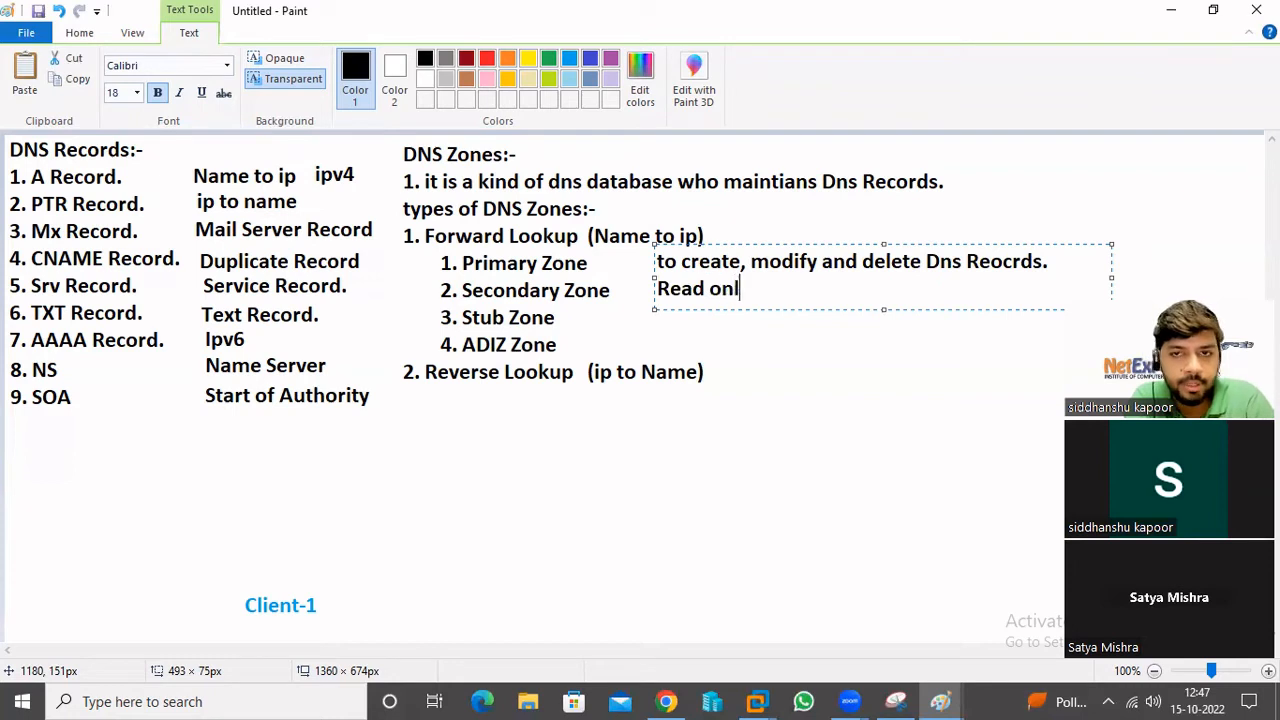
{"action": "type", "text": "y copy "}
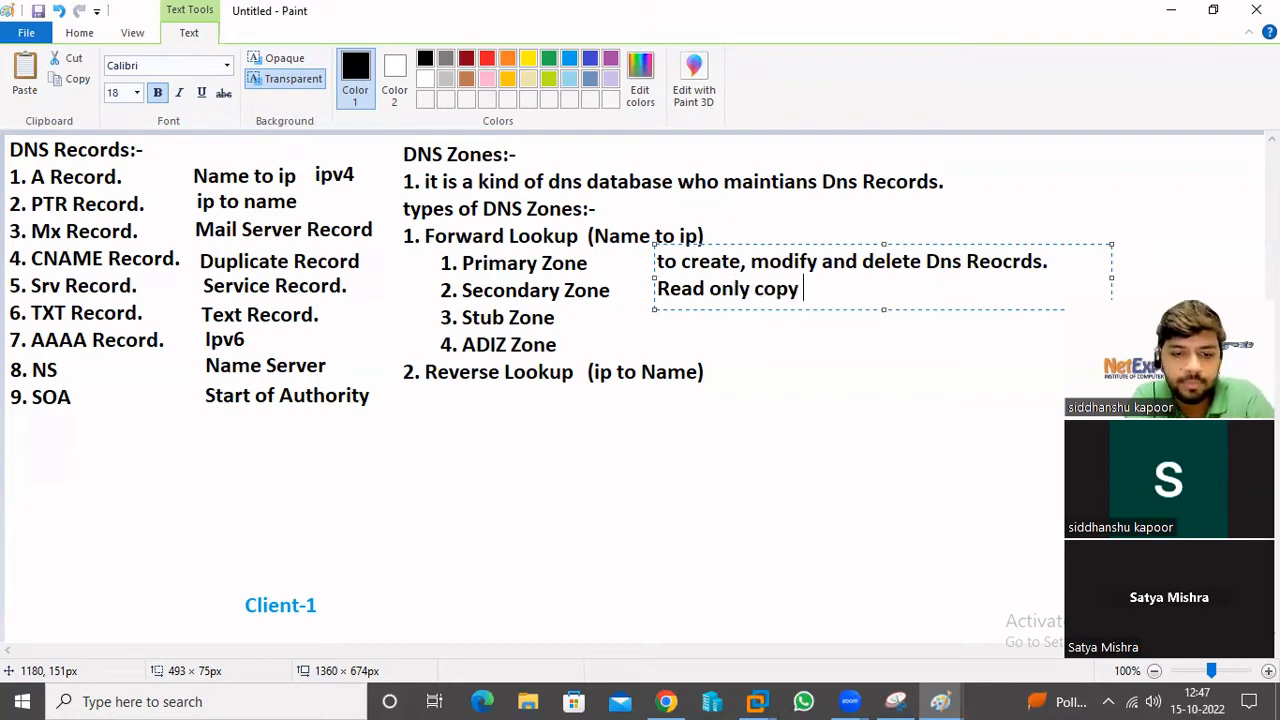
{"action": "type", "text": "of Pro"}
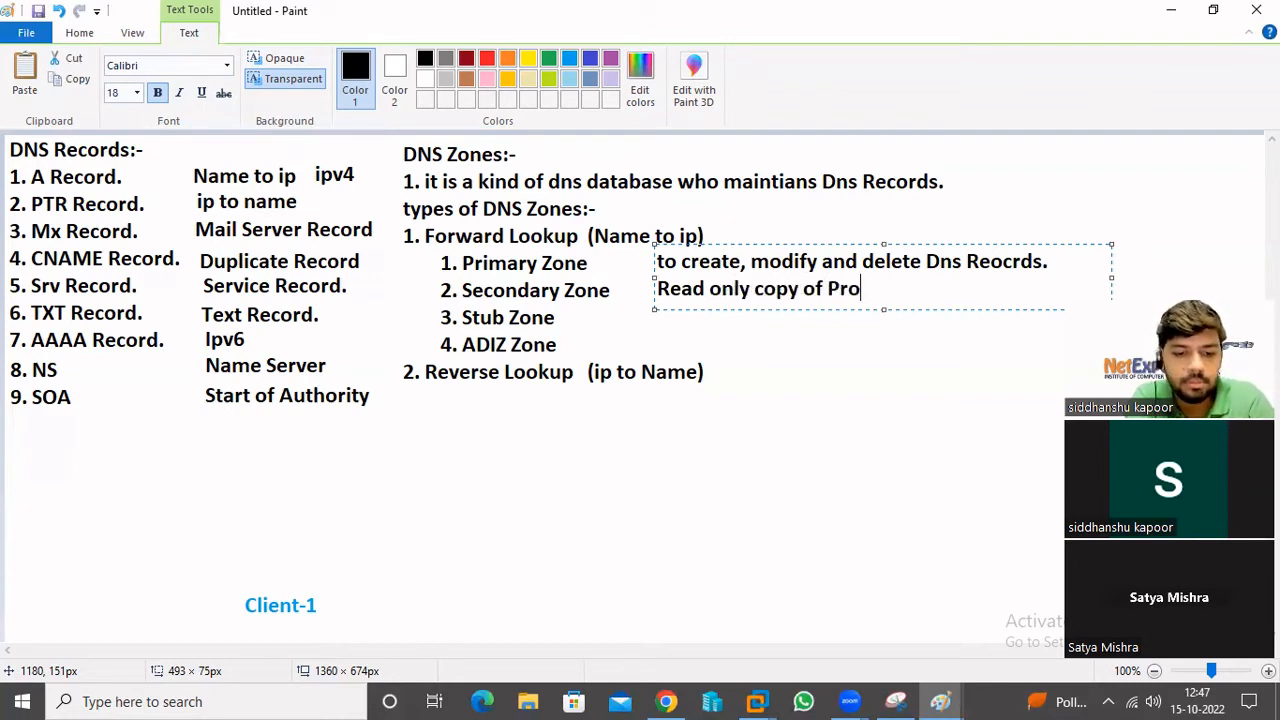
{"action": "key", "text": "BackSpace"}
{"action": "type", "text": "imary Z"}
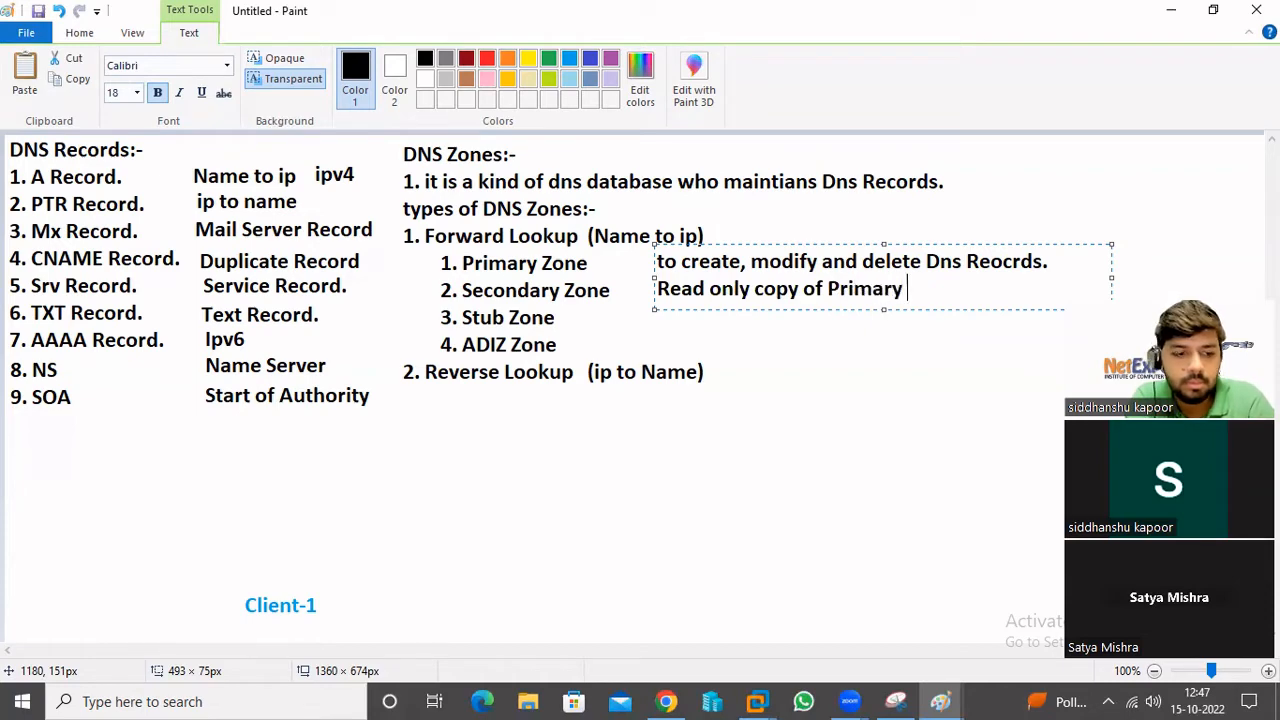
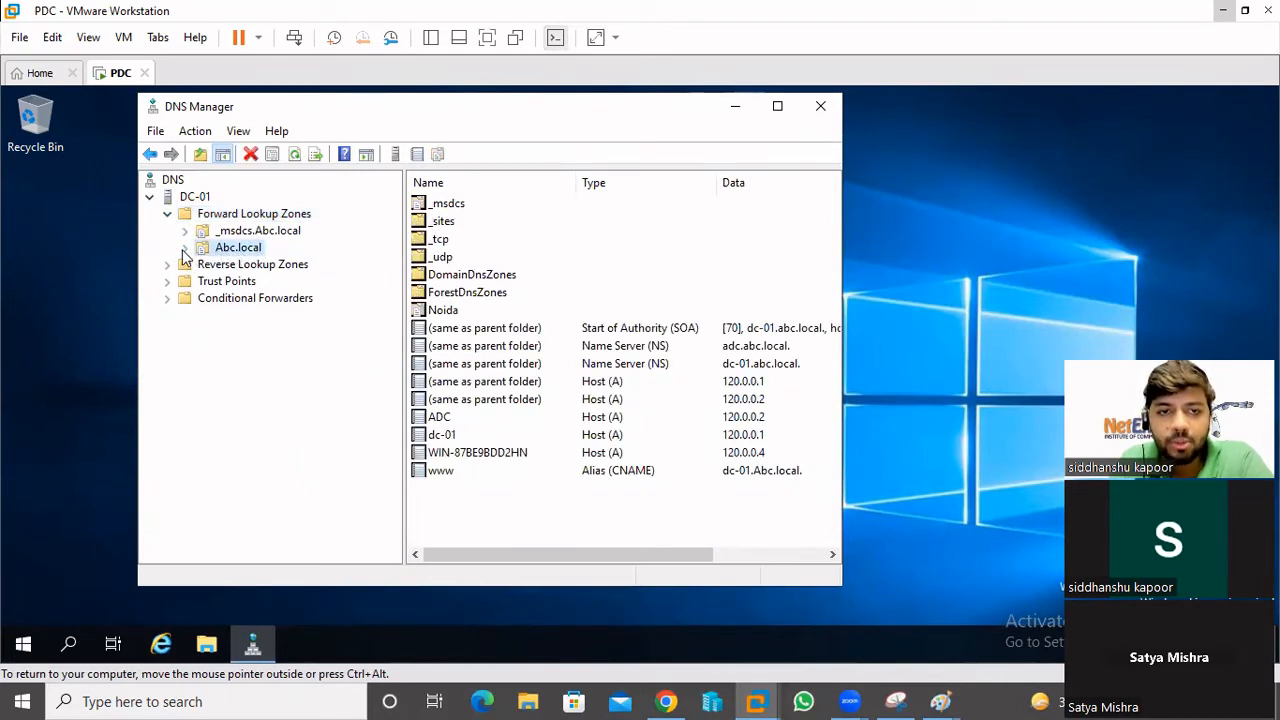
- Switch to VMware Workstation and examine the Abc.local zone's general properties and available zone types in DNS Manager, leaving them unchanged
{"action": "double_click", "coordinate": [246, 250]}
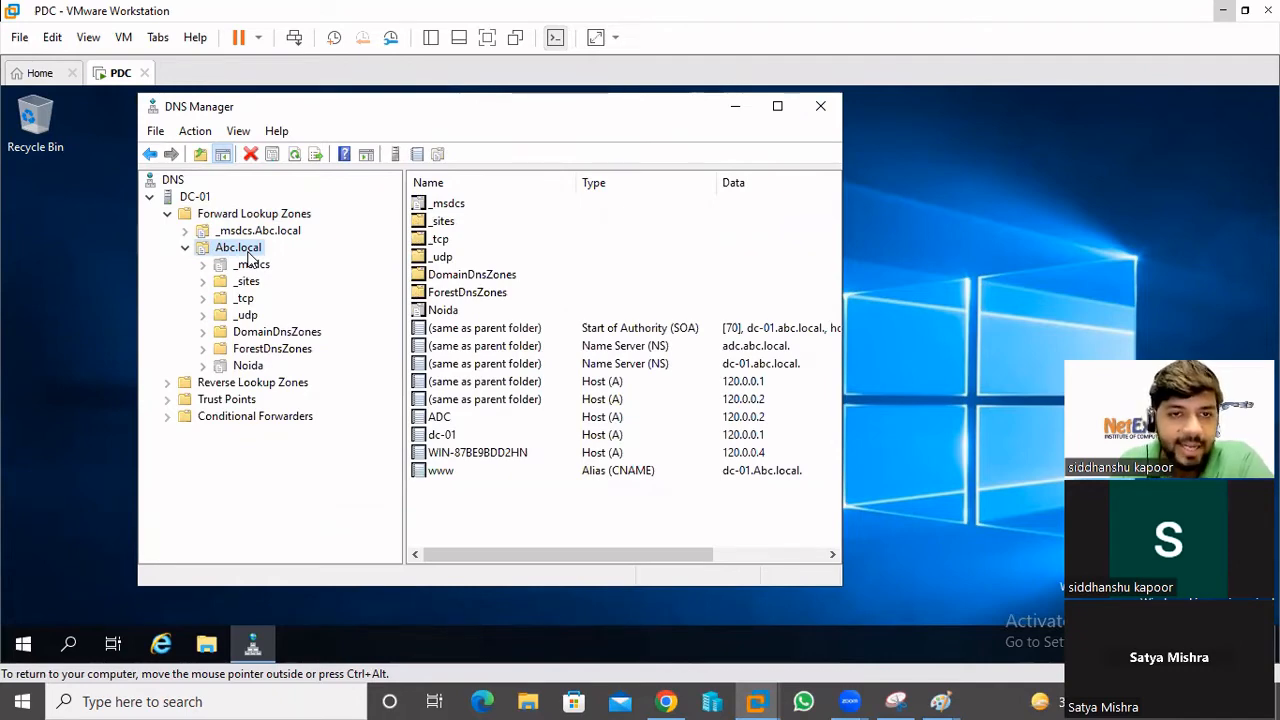
{"action": "right_click", "coordinate": [249, 254]}
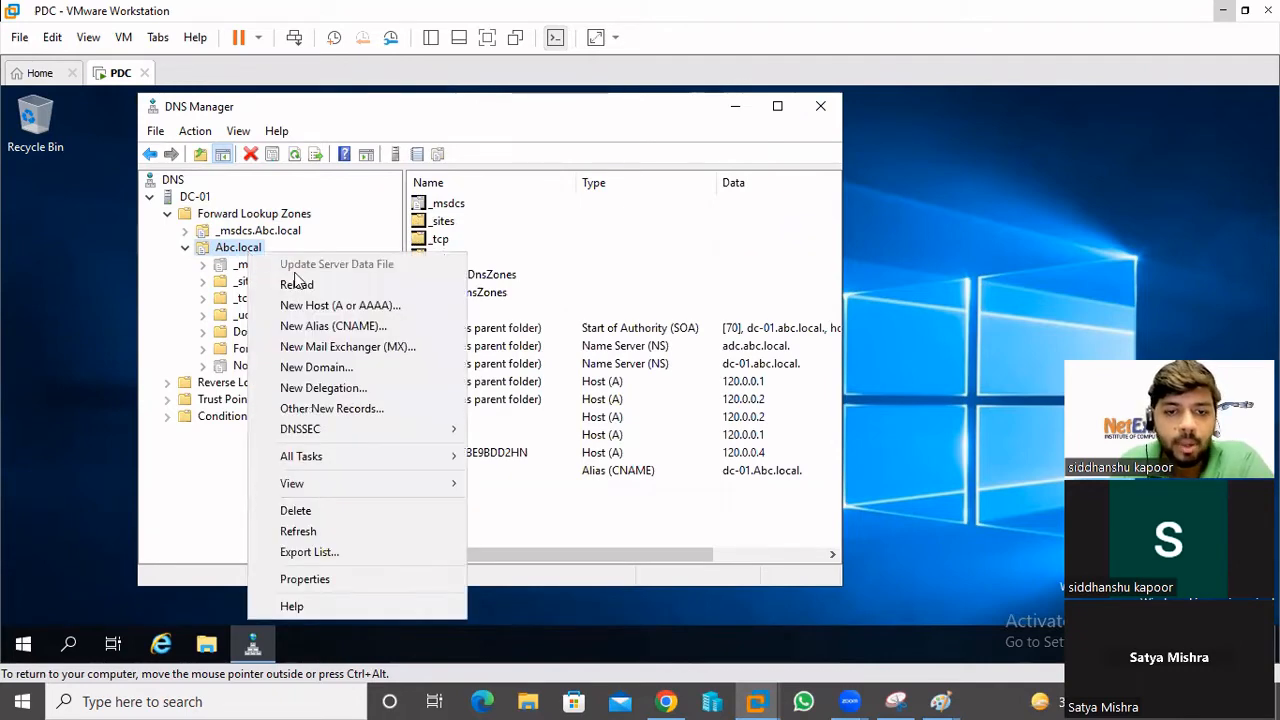
{"action": "left_click", "coordinate": [419, 579]}
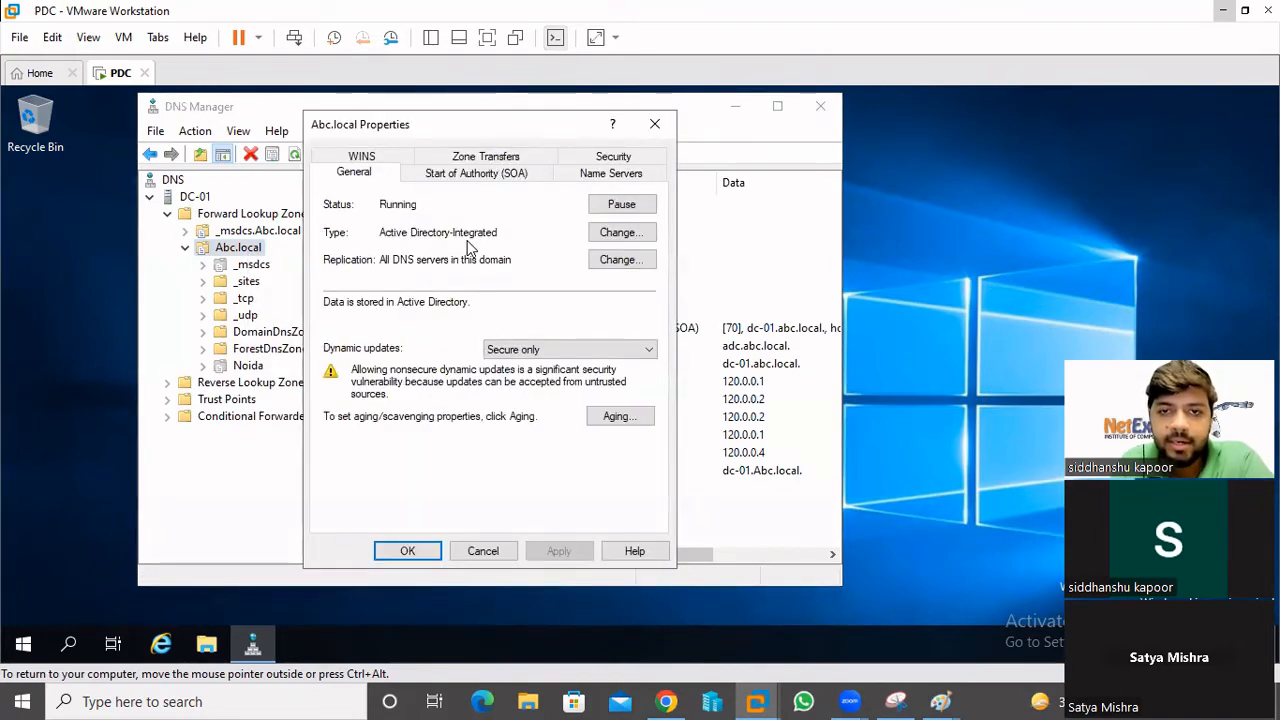
{"action": "left_click", "coordinate": [620, 232]}
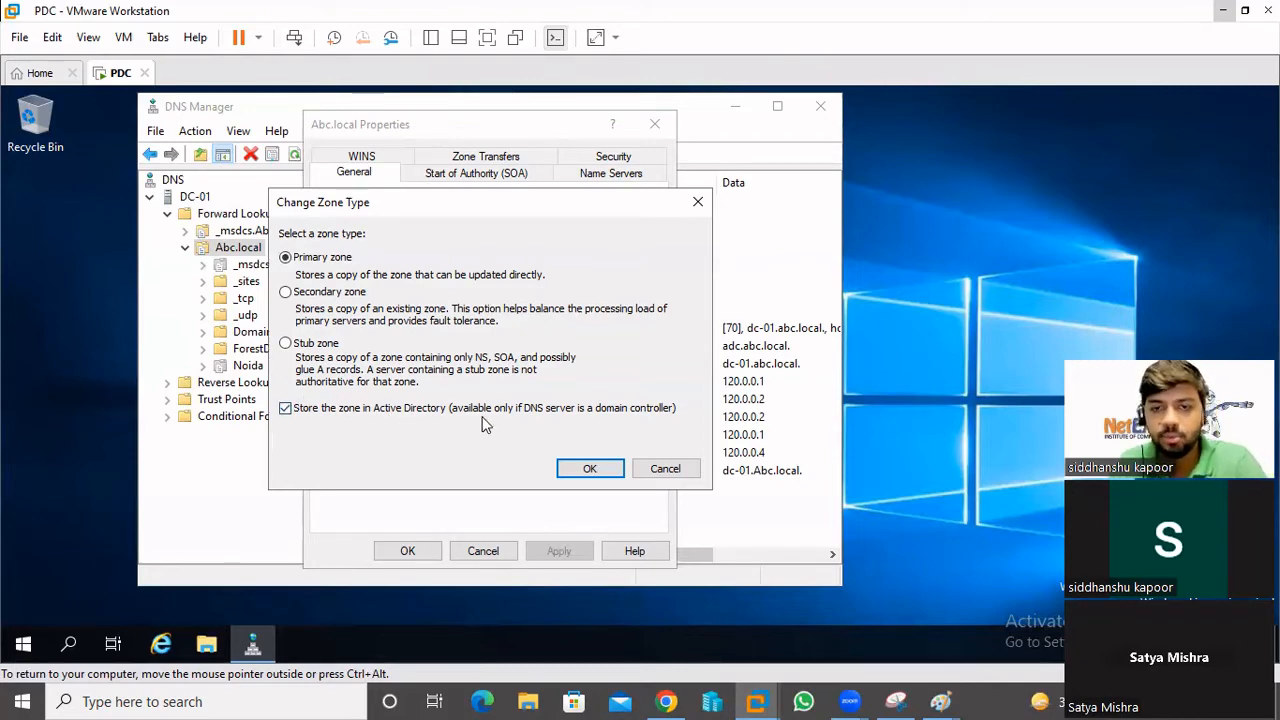
{"action": "left_click", "coordinate": [665, 468]}
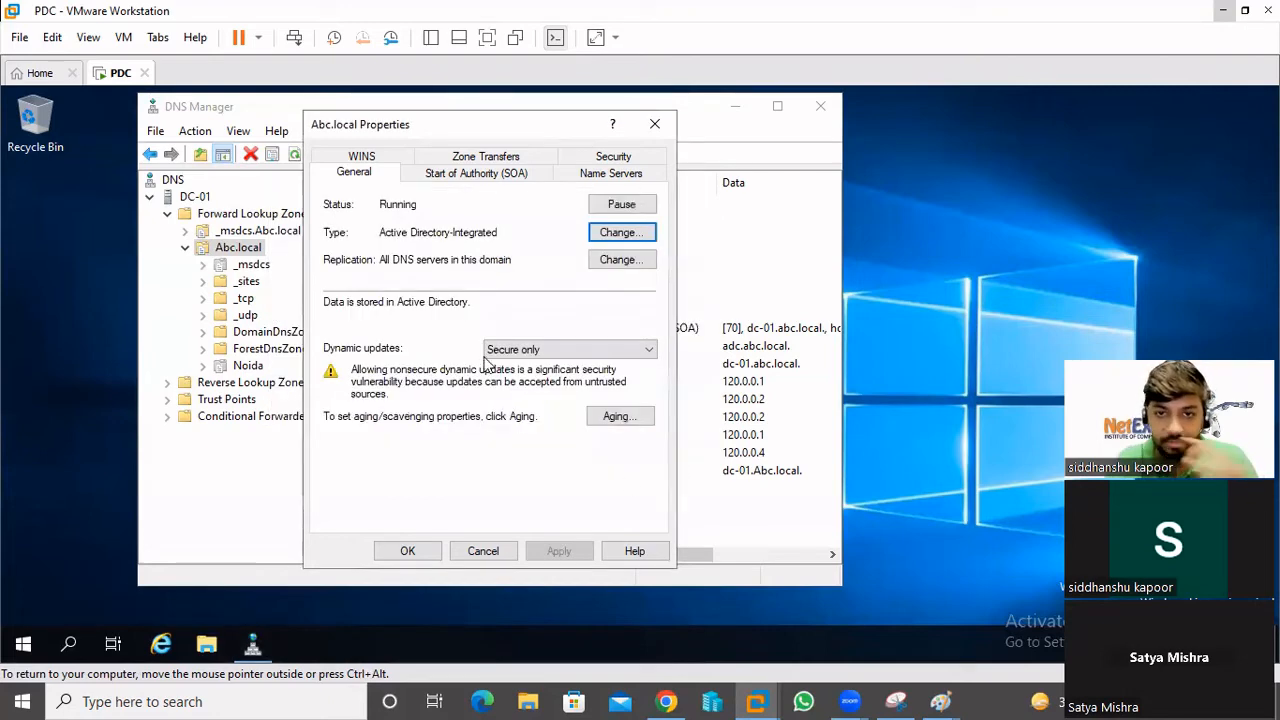
{"action": "left_click", "coordinate": [480, 550]}
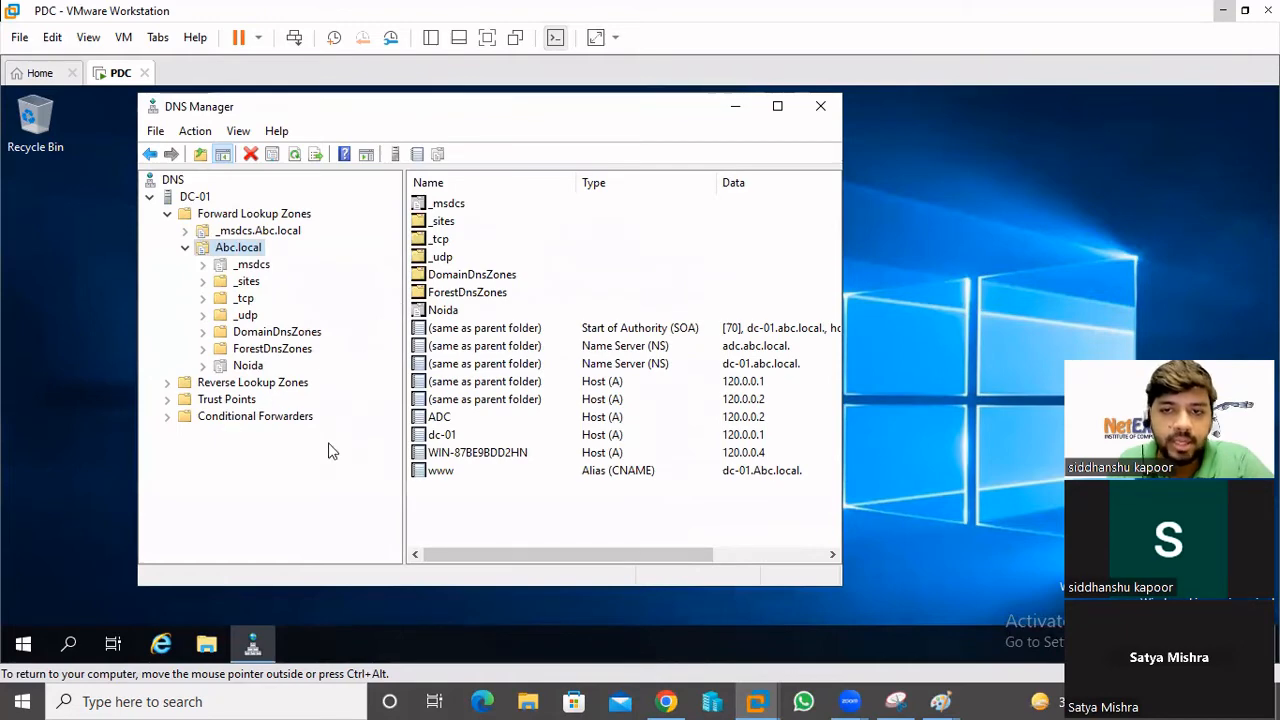
- Start a new secondary forward lookup zone on DC-01 and name it Abc.local
{"action": "right_click", "coordinate": [220, 214]}
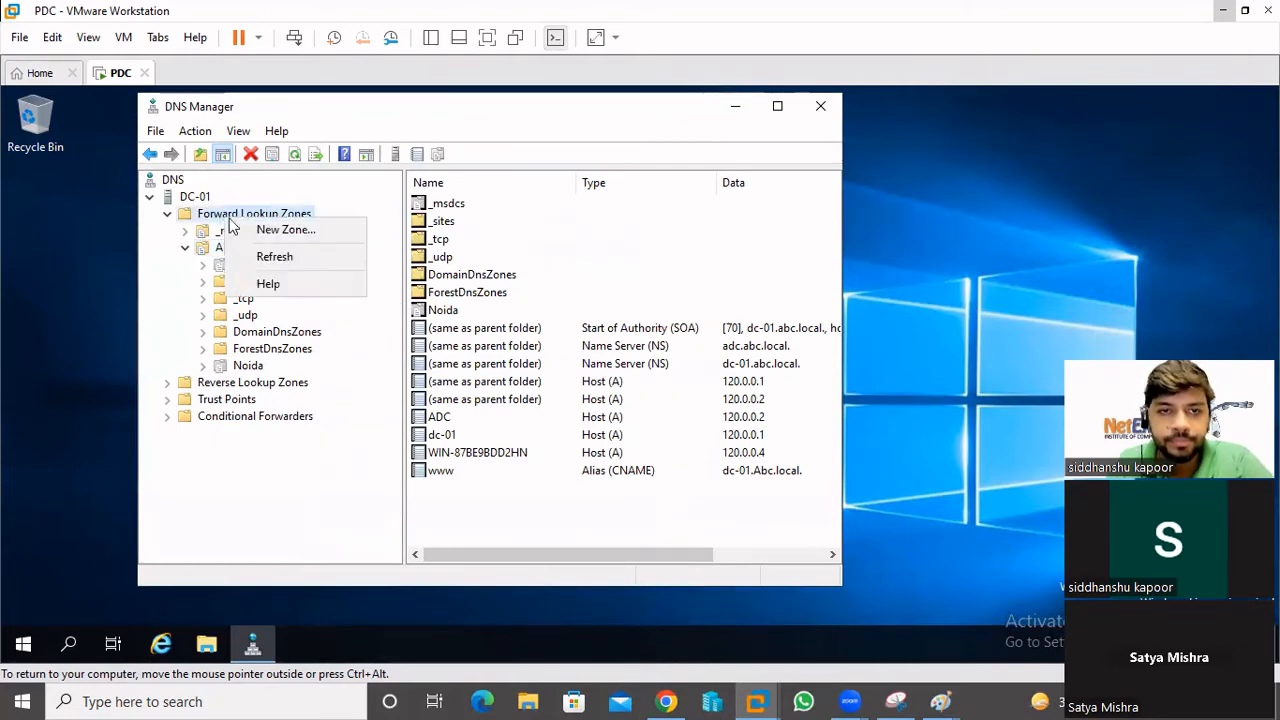
{"action": "left_click", "coordinate": [300, 231]}
{"action": "left_click", "coordinate": [498, 454]}
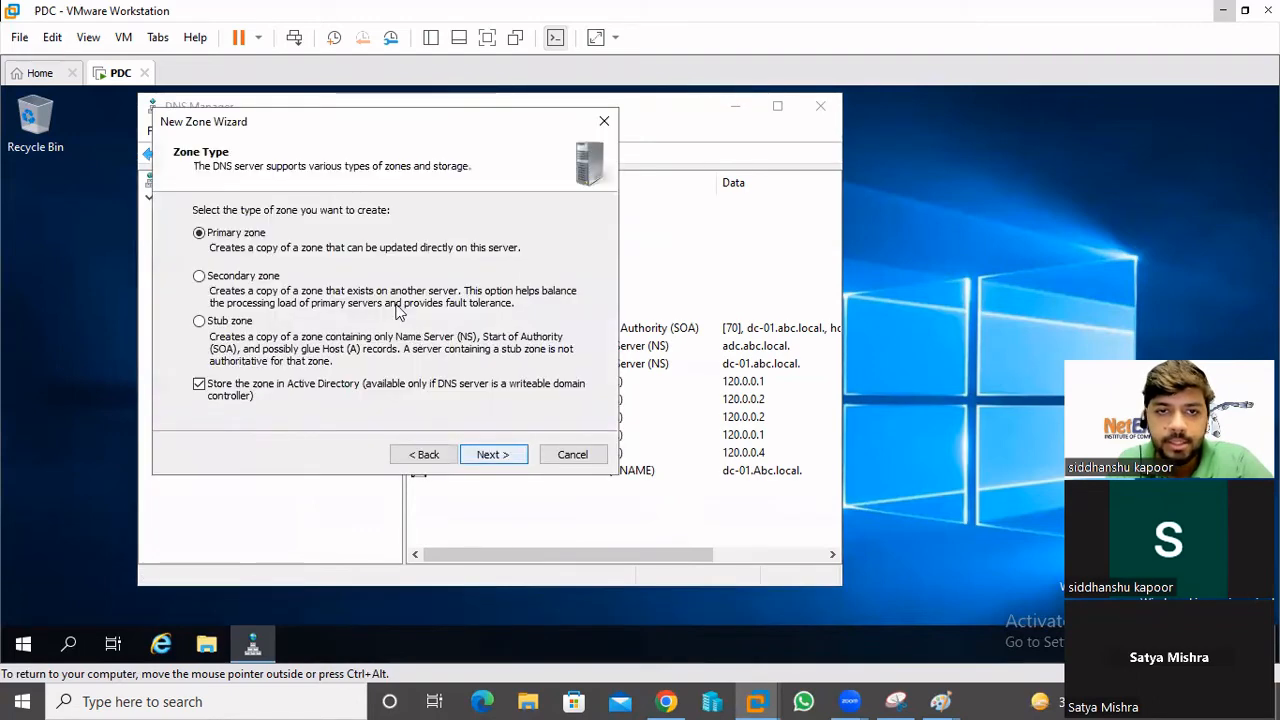
{"action": "left_click", "coordinate": [223, 279]}
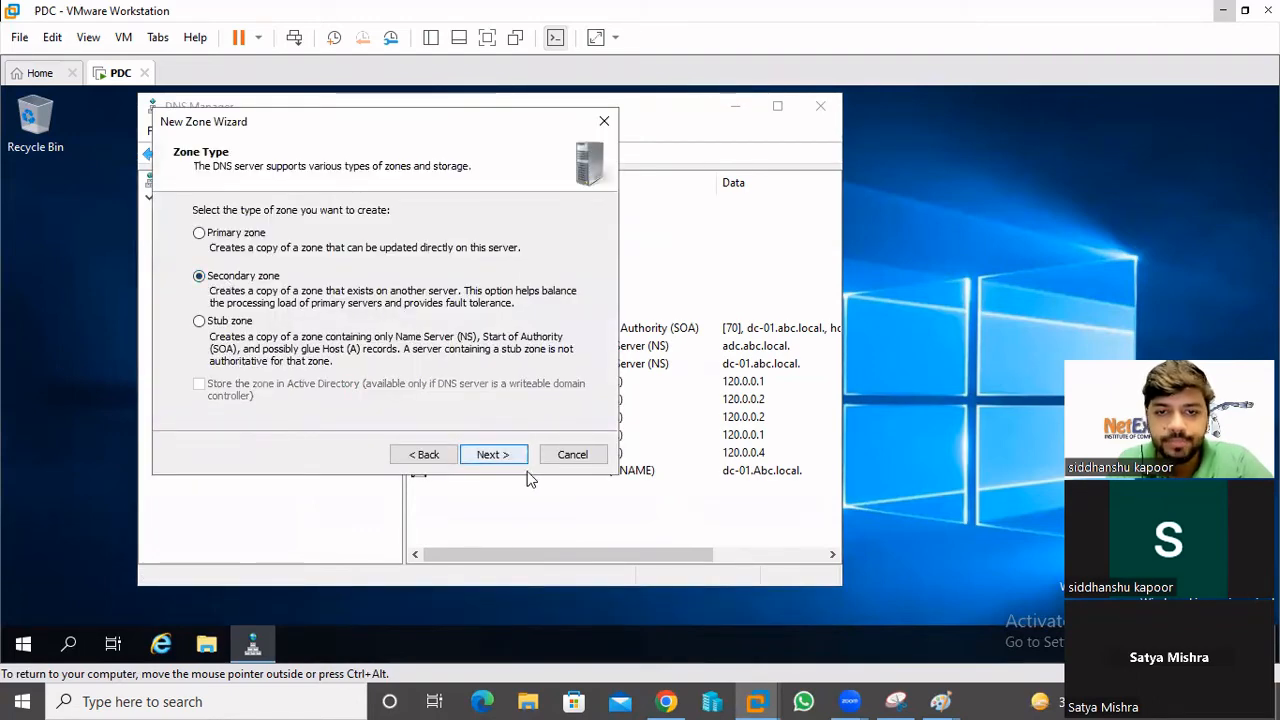
{"action": "left_click", "coordinate": [495, 454]}
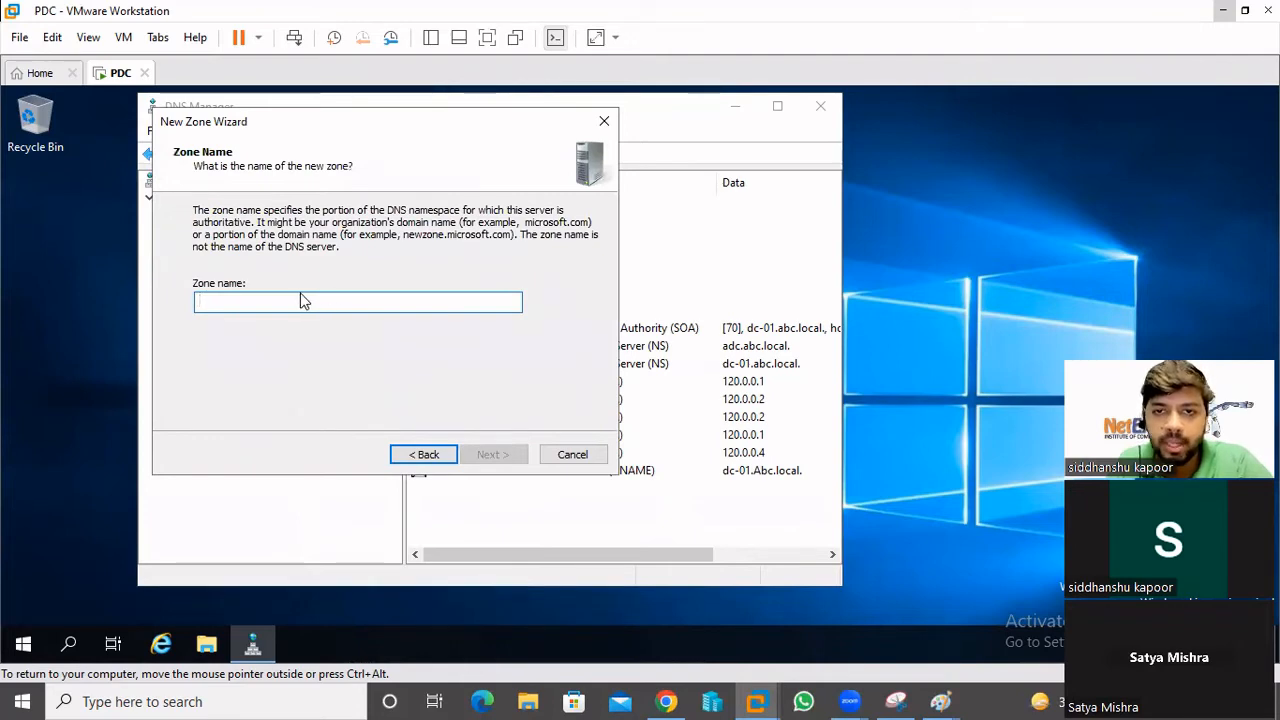
{"action": "type", "text": "Abc.local"}
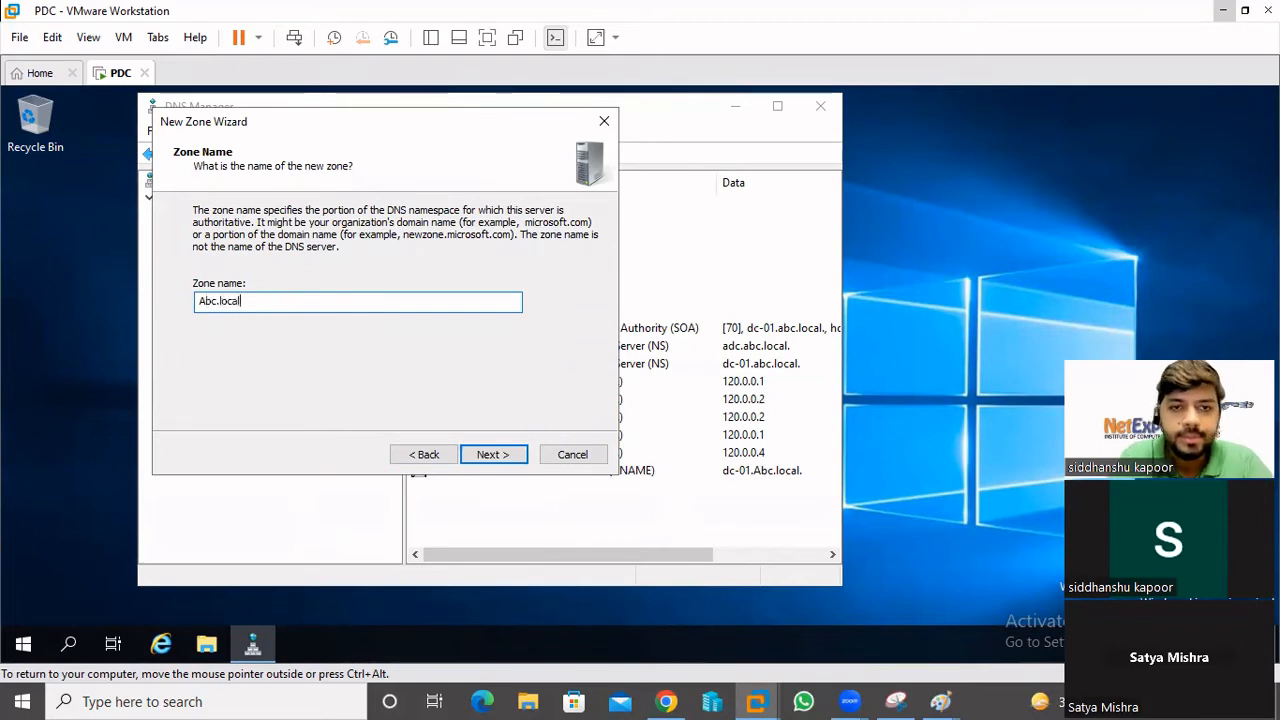
{"action": "left_click", "coordinate": [504, 452]}
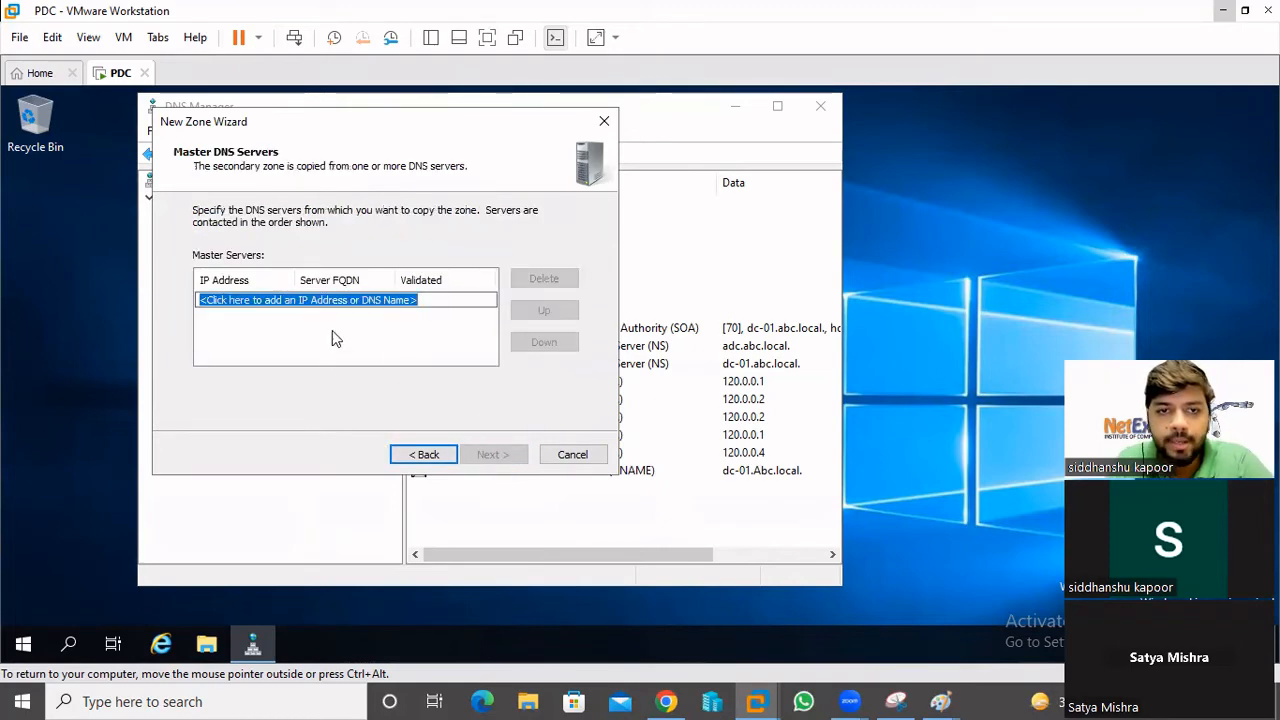
- Set 120.0.0.1 as the zone's master DNS server, try to create the zone, and cancel the wizard
{"action": "type", "text": "120.0.0.1"}
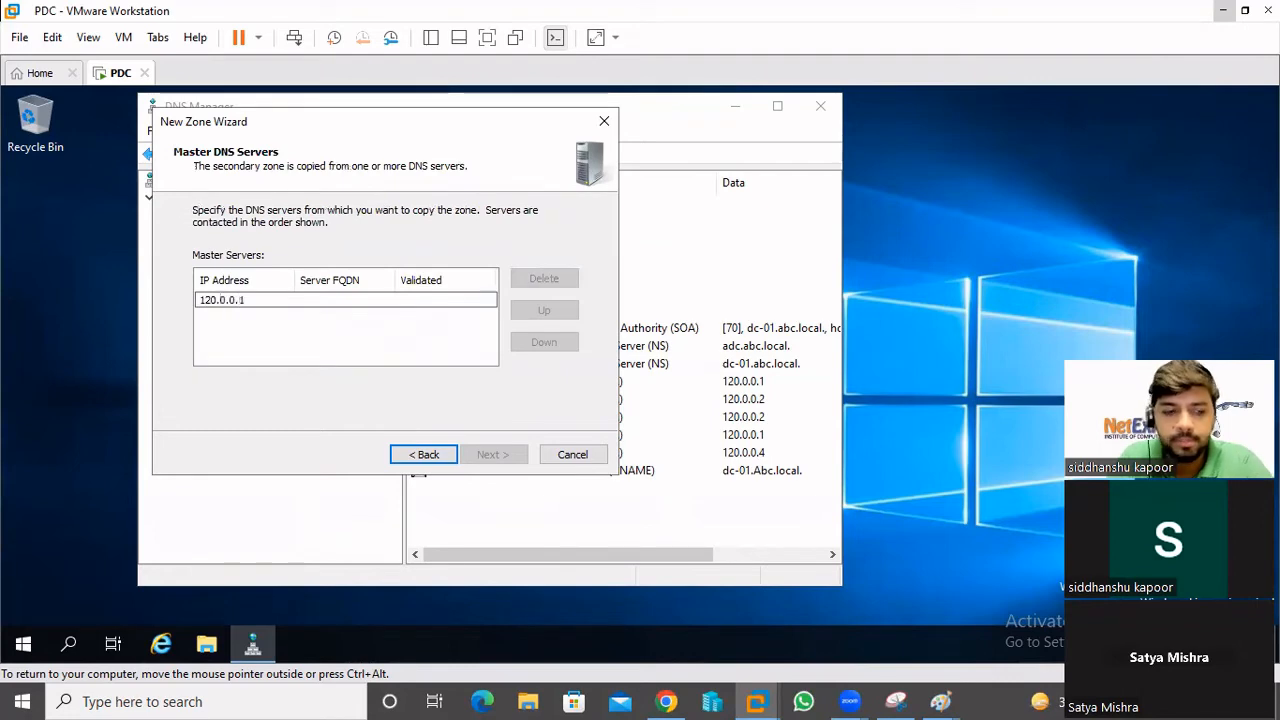
{"action": "left_click", "coordinate": [332, 330]}
{"action": "left_click", "coordinate": [343, 315]}
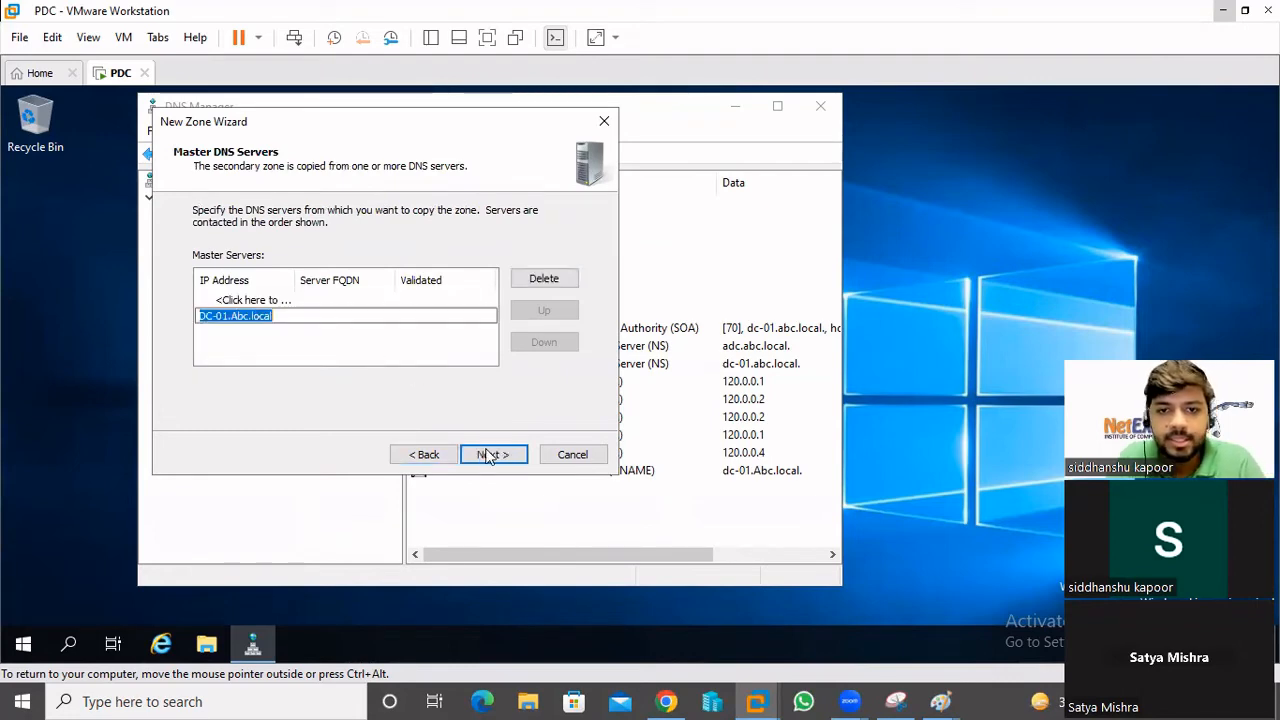
{"action": "left_click", "coordinate": [400, 361]}
{"action": "left_click", "coordinate": [490, 455]}
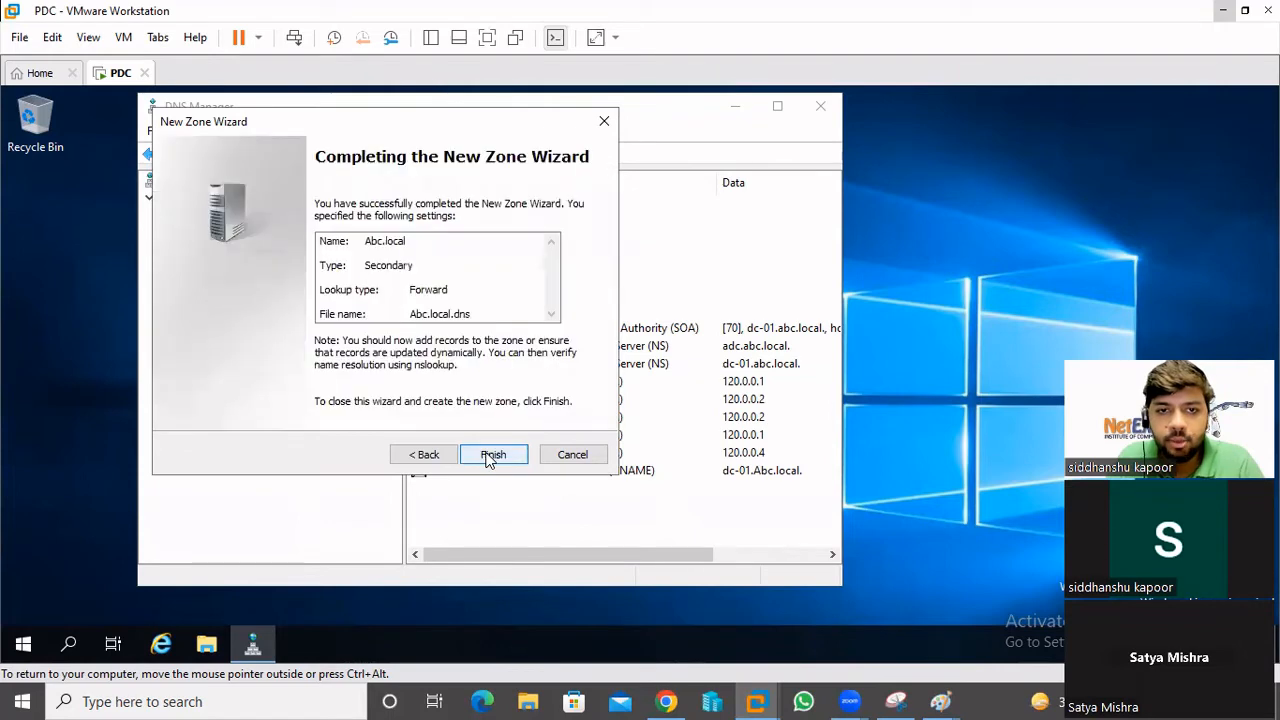
{"action": "left_click", "coordinate": [489, 456]}
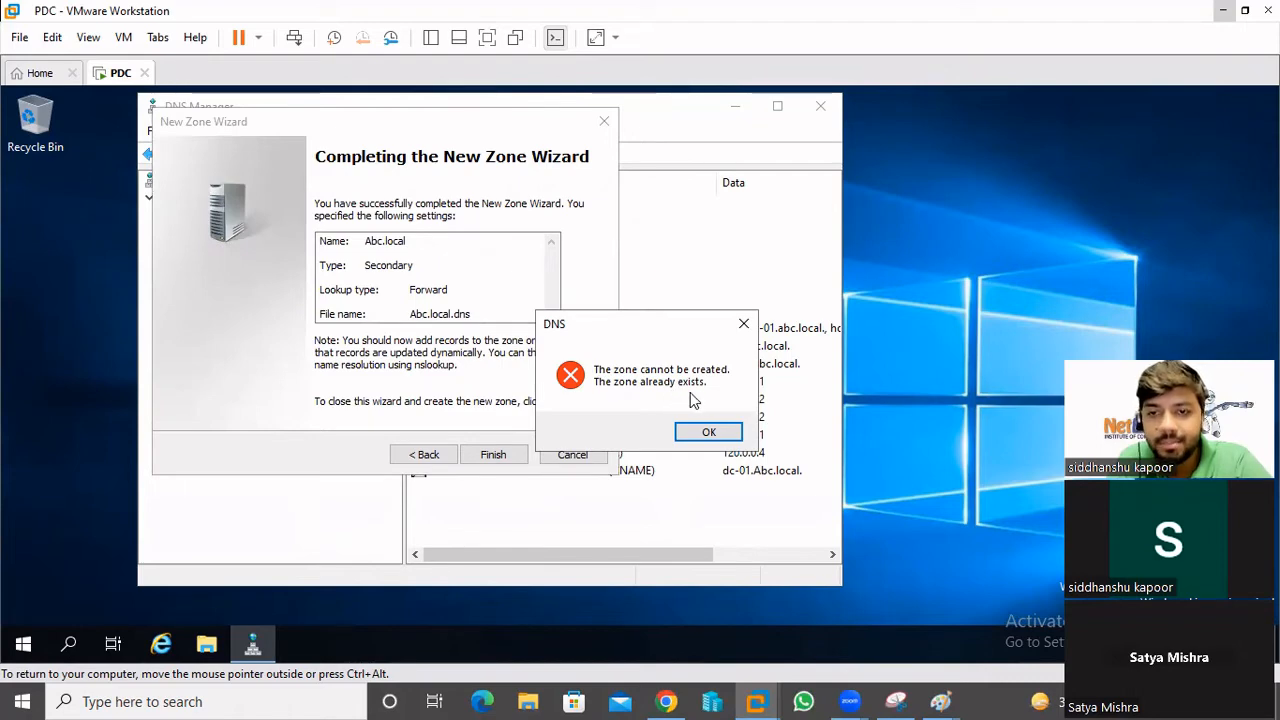
{"action": "left_click", "coordinate": [703, 433]}
{"action": "left_click", "coordinate": [572, 455]}
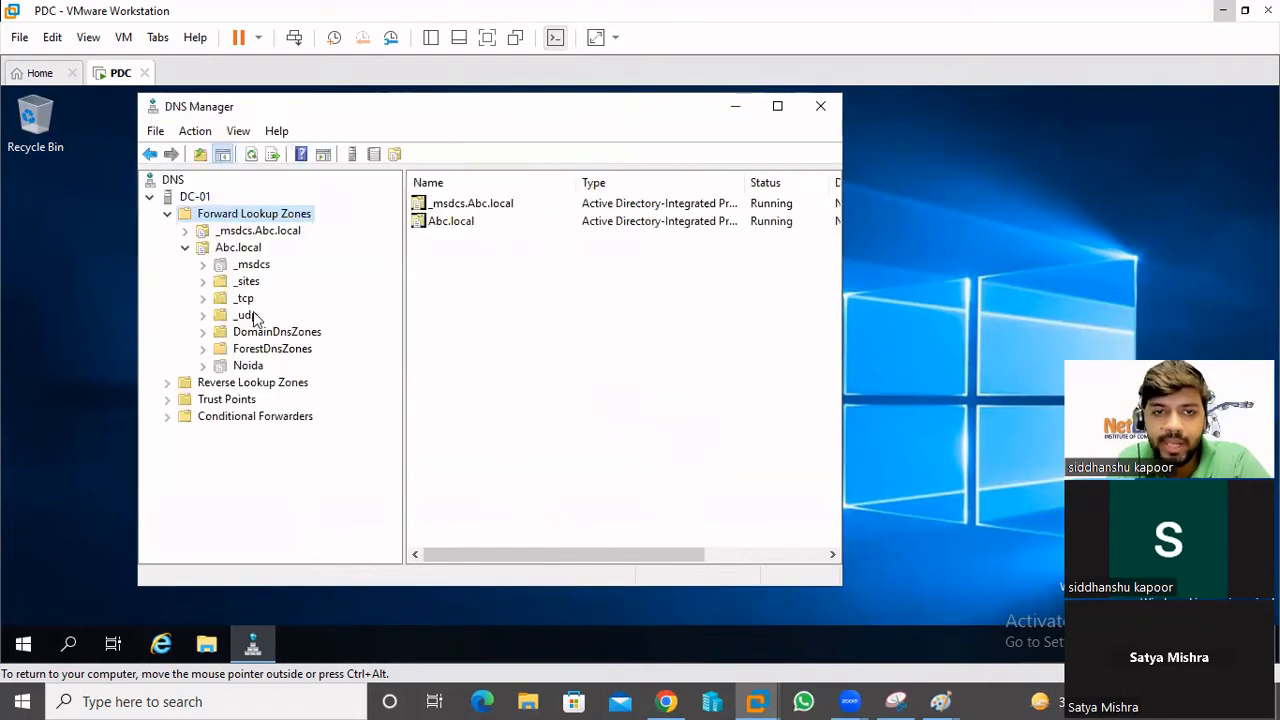
- Display the Abc.local zone's records, close DNS Manager, and refresh the PDC desktop
{"action": "left_click", "coordinate": [245, 248]}
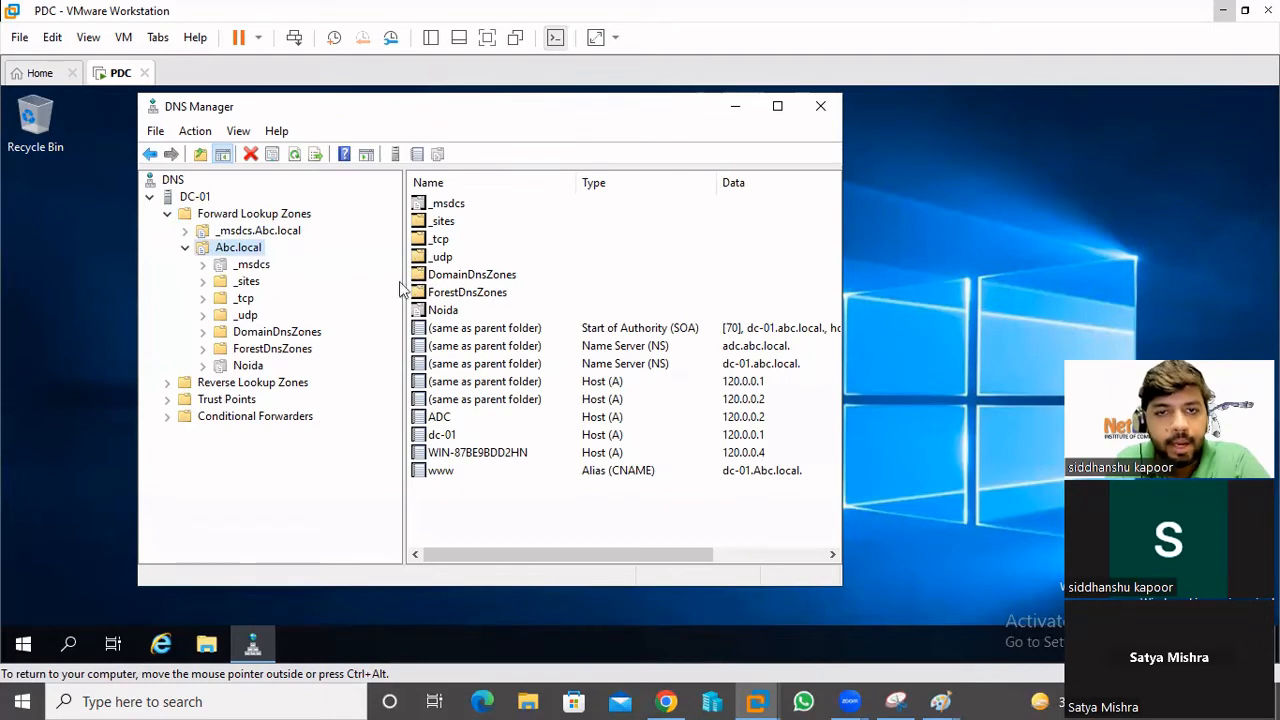
{"action": "left_click_drag", "start_coordinate": [404, 285], "coordinate": [382, 283]}
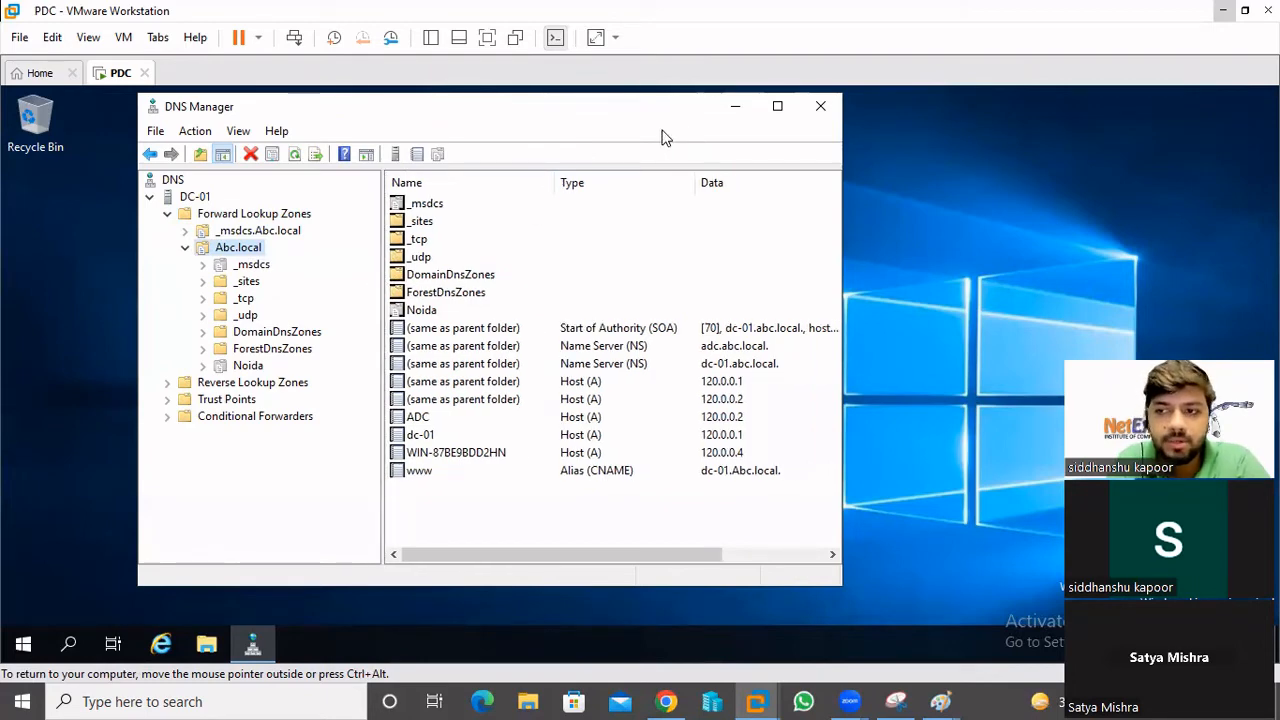
{"action": "left_click", "coordinate": [820, 106]}
{"action": "right_click", "coordinate": [295, 152]}
{"action": "left_click", "coordinate": [357, 207]}
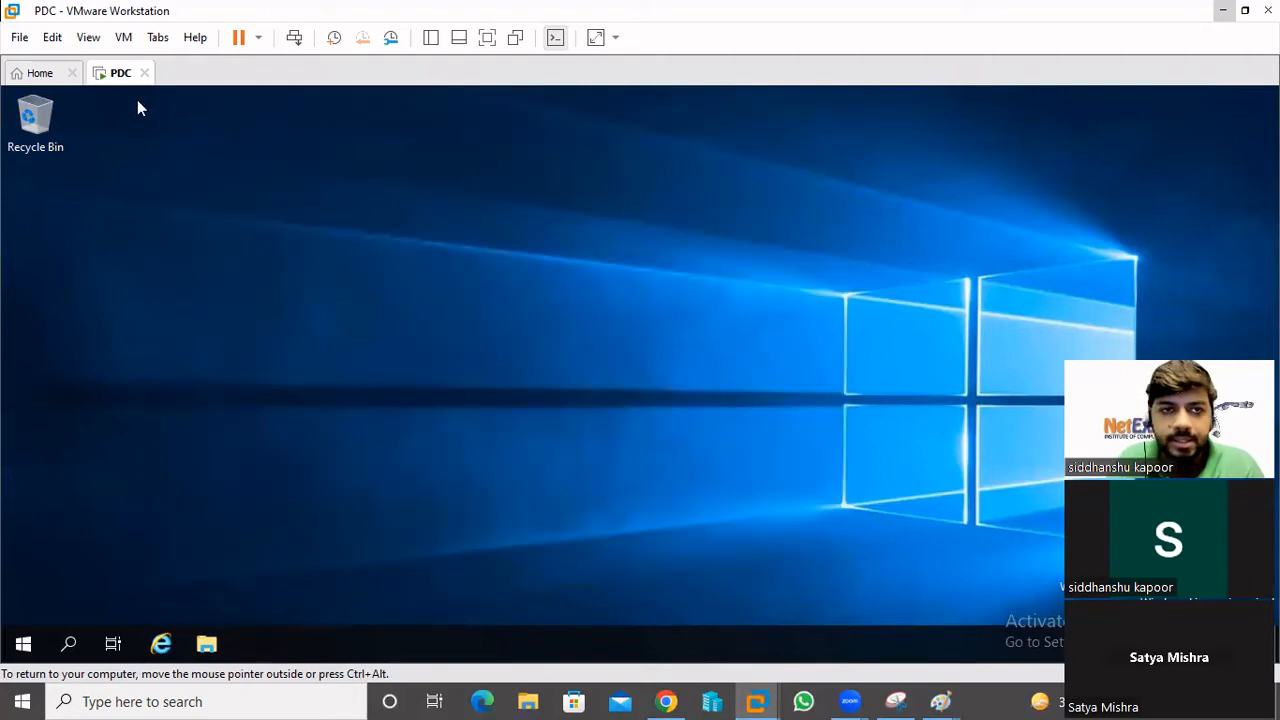
{"action": "left_click", "coordinate": [519, 308]}
{"action": "right_click", "coordinate": [480, 283]}
{"action": "left_click", "coordinate": [538, 330]}
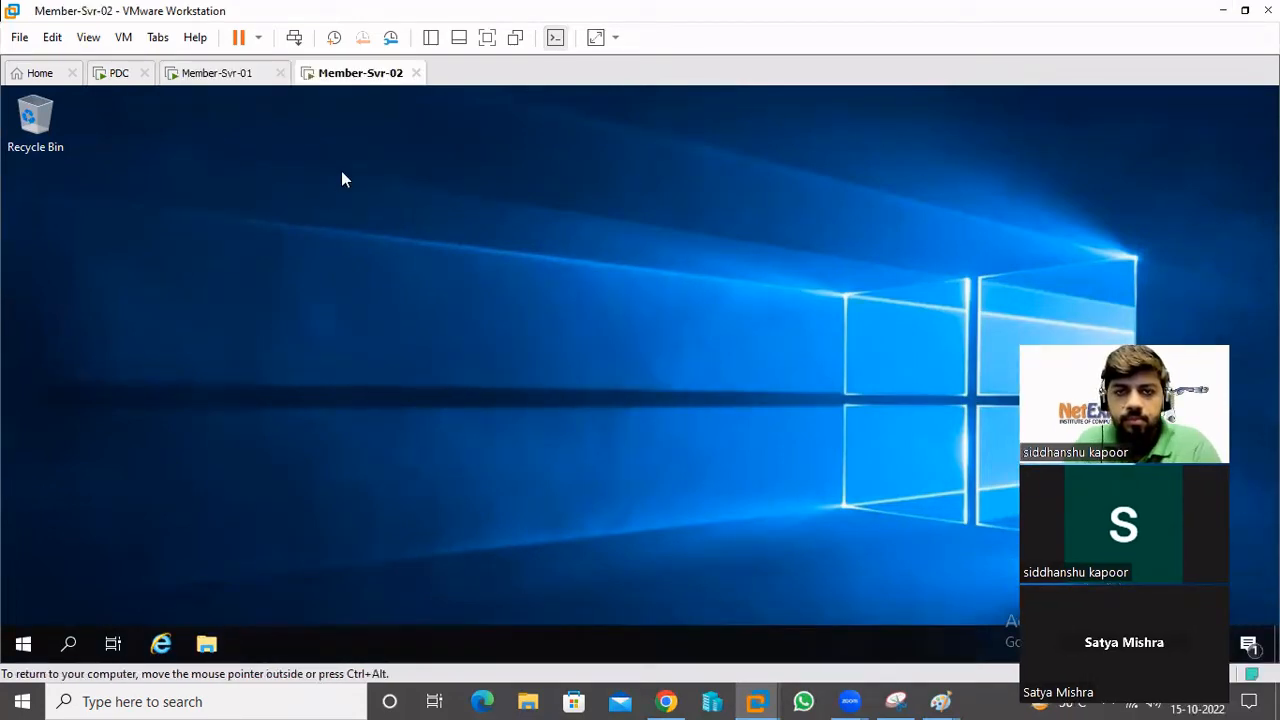
- Switch to the Member-Svr-01 virtual machine and refresh its desktop
{"action": "left_click", "coordinate": [212, 74]}
{"action": "left_click", "coordinate": [327, 75]}
{"action": "left_click", "coordinate": [202, 70]}
{"action": "left_click", "coordinate": [420, 311]}
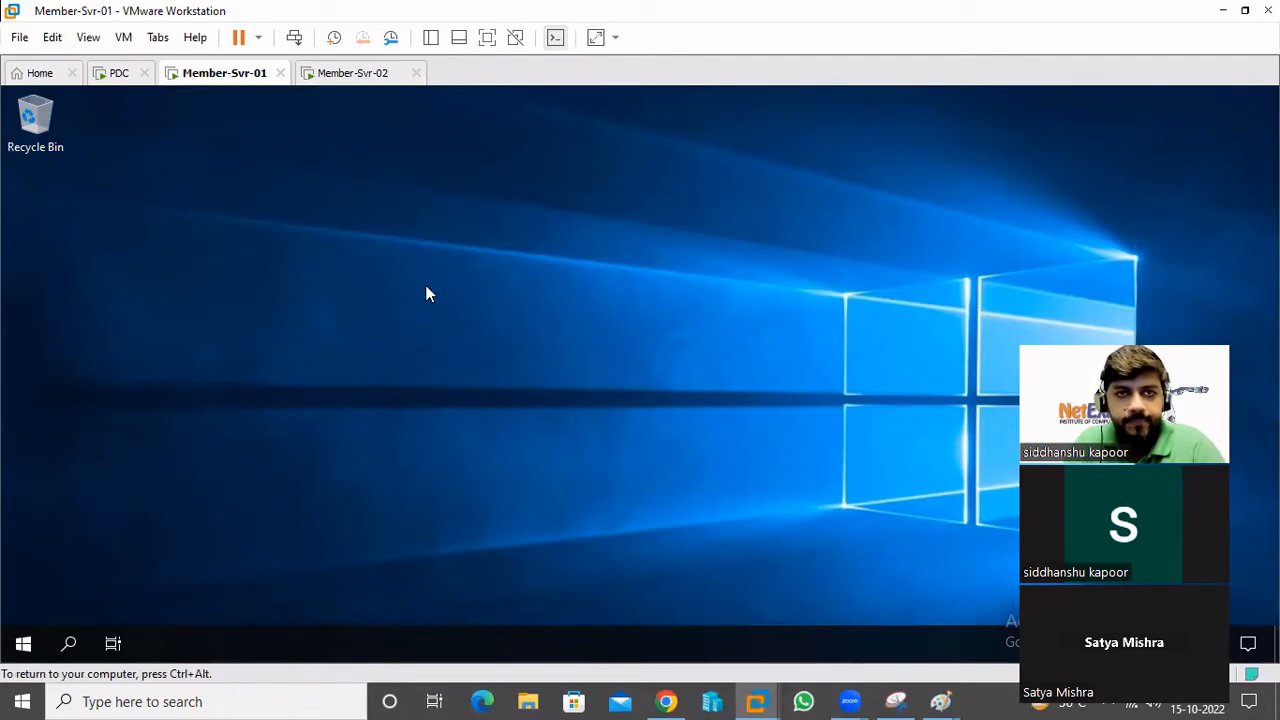
{"action": "right_click", "coordinate": [427, 286]}
{"action": "left_click", "coordinate": [491, 341]}
- Open the System properties window for this PC on Member-Svr-01 and move it further left on the desktop
{"action": "key", "text": "super+e"}
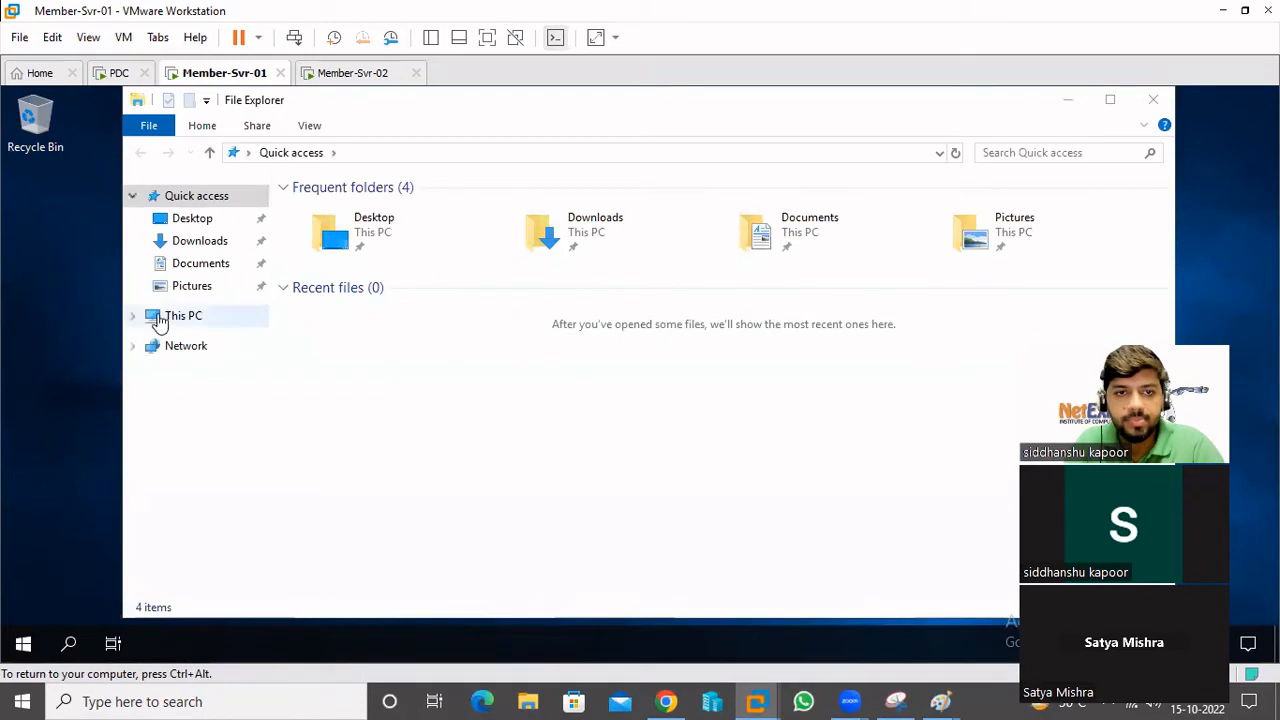
{"action": "right_click", "coordinate": [159, 320]}
{"action": "left_click", "coordinate": [362, 557]}
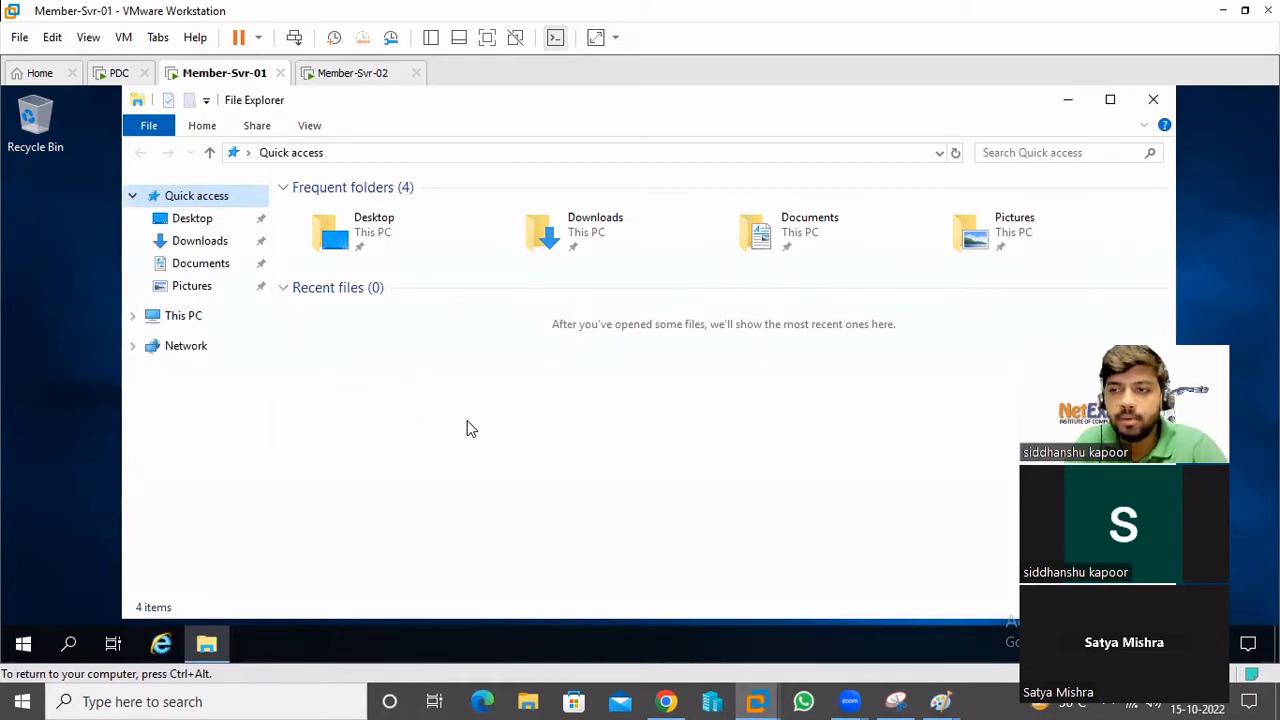
{"action": "left_click", "coordinate": [340, 75]}
{"action": "left_click", "coordinate": [212, 77]}
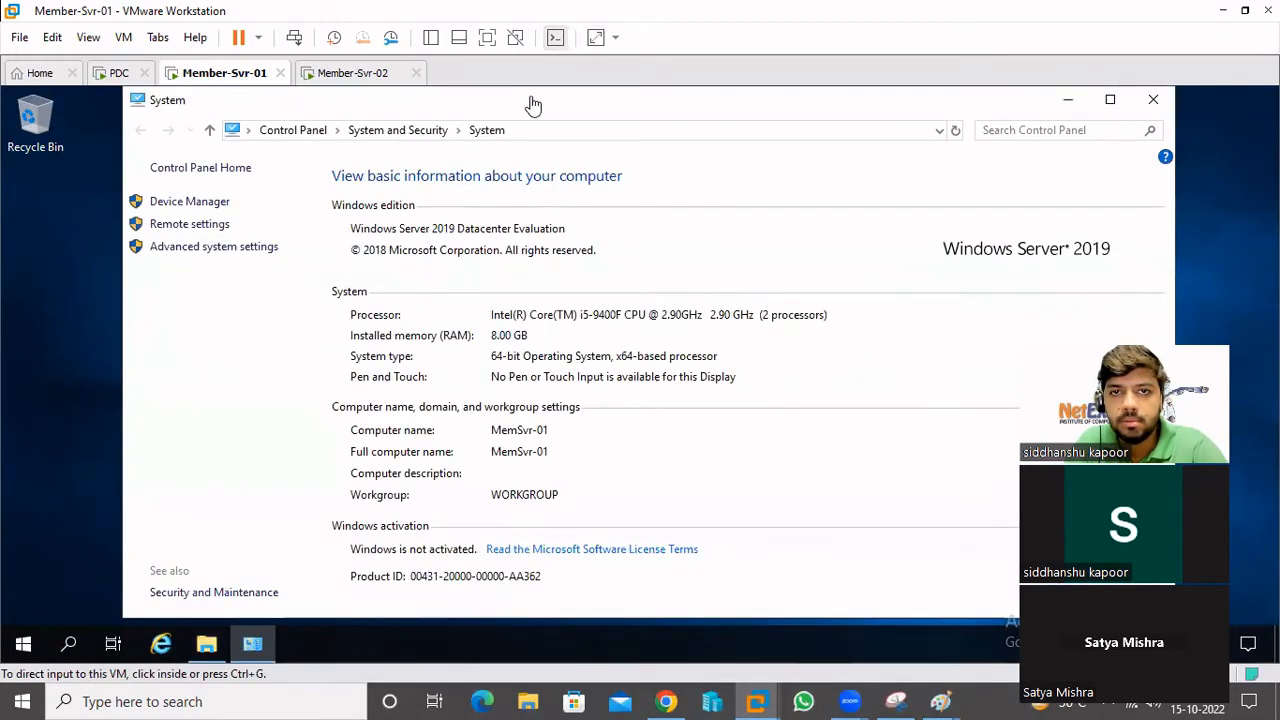
{"action": "left_click_drag", "start_coordinate": [563, 103], "coordinate": [447, 103]}
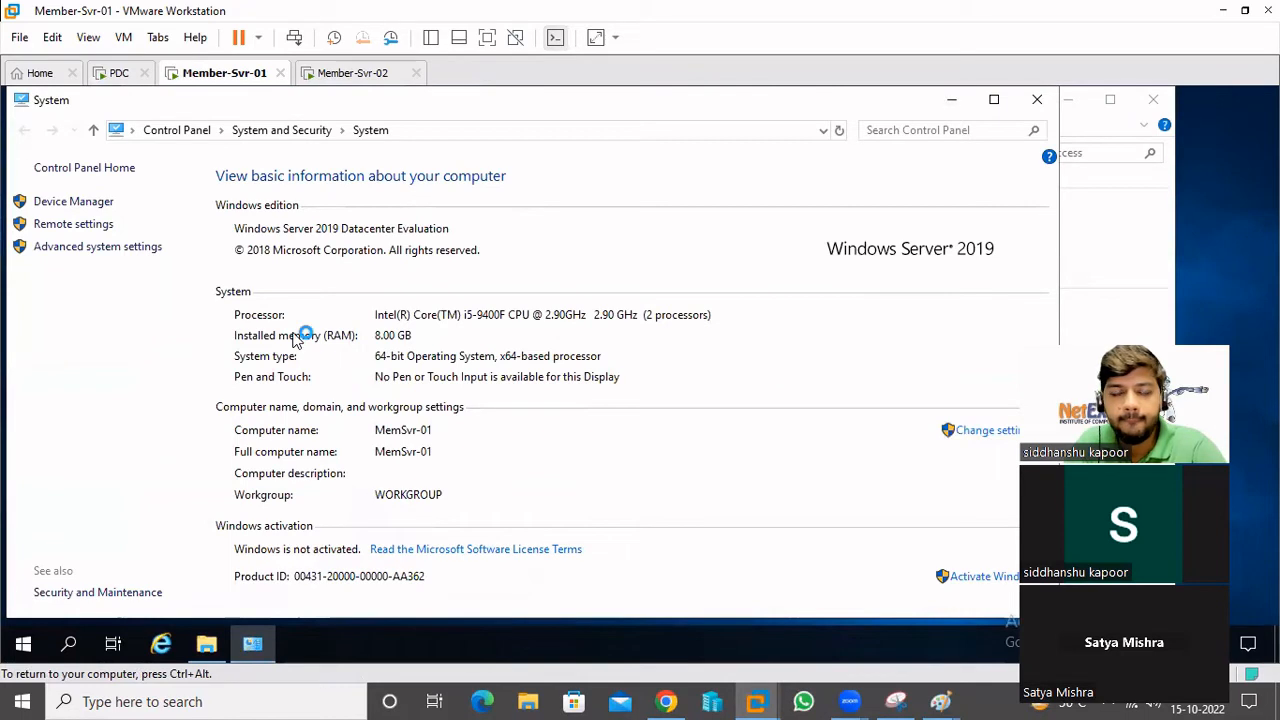
- Change Member-Svr-01's membership from workgroup to the domain Abc.local and submit the change
{"action": "left_click", "coordinate": [340, 343]}
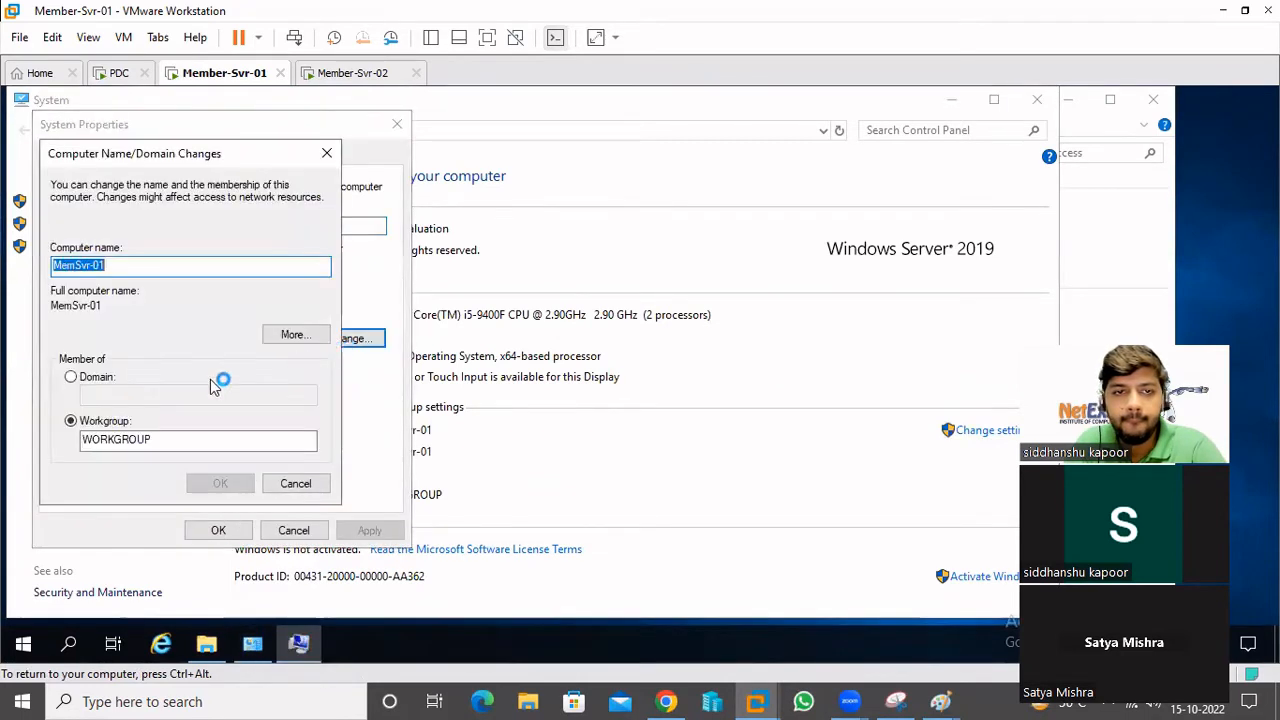
{"action": "left_click", "coordinate": [92, 380]}
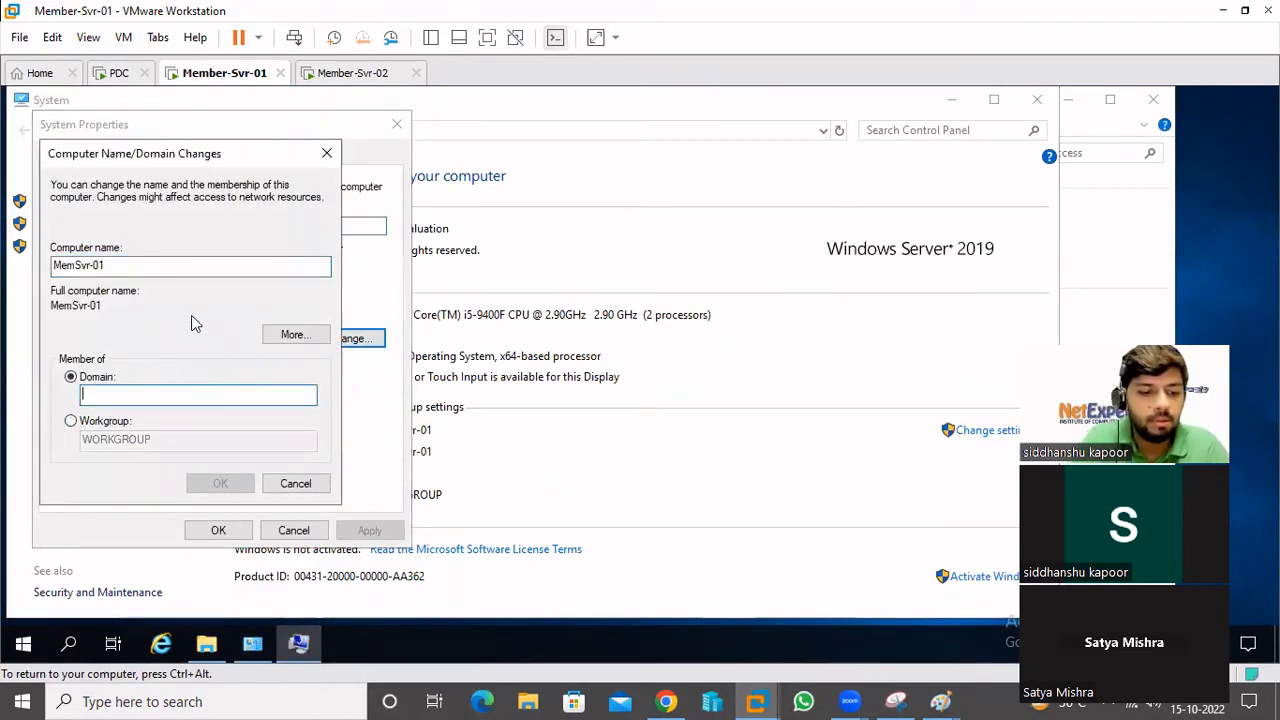
{"action": "type", "text": "Abc.locxa"}
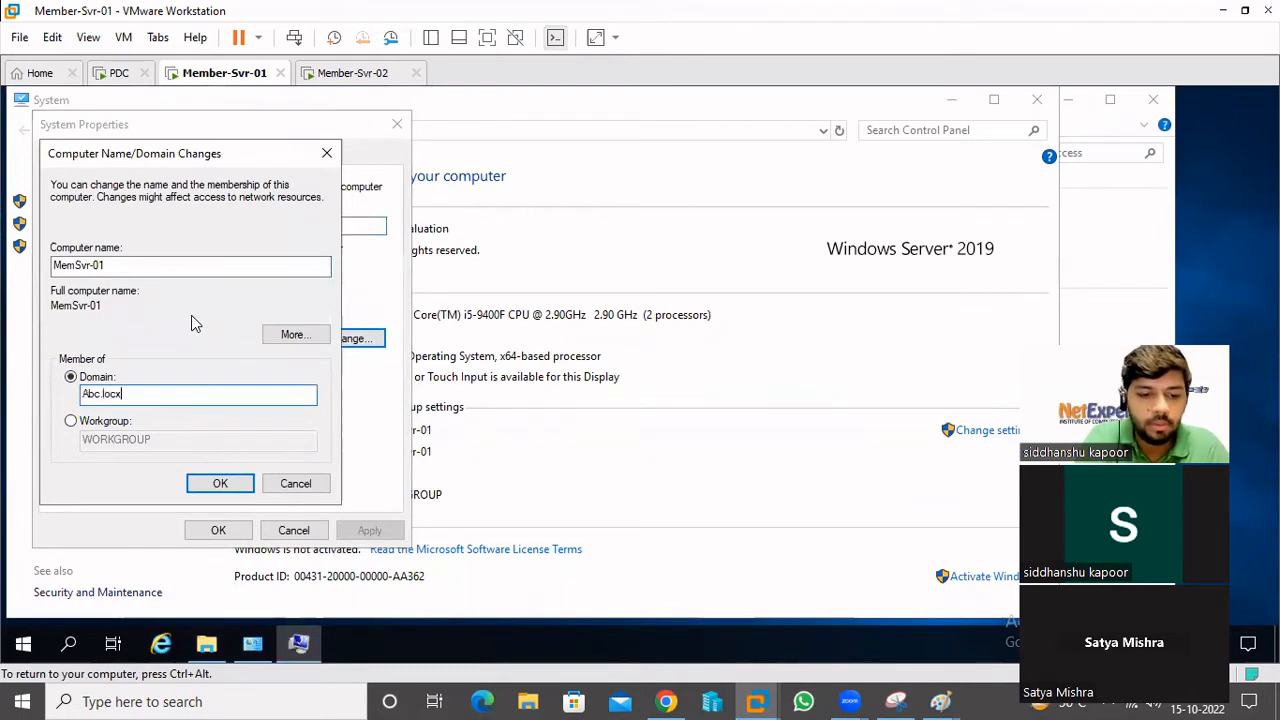
{"action": "key", "text": "BackSpace"}
{"action": "key", "text": "BackSpace"}
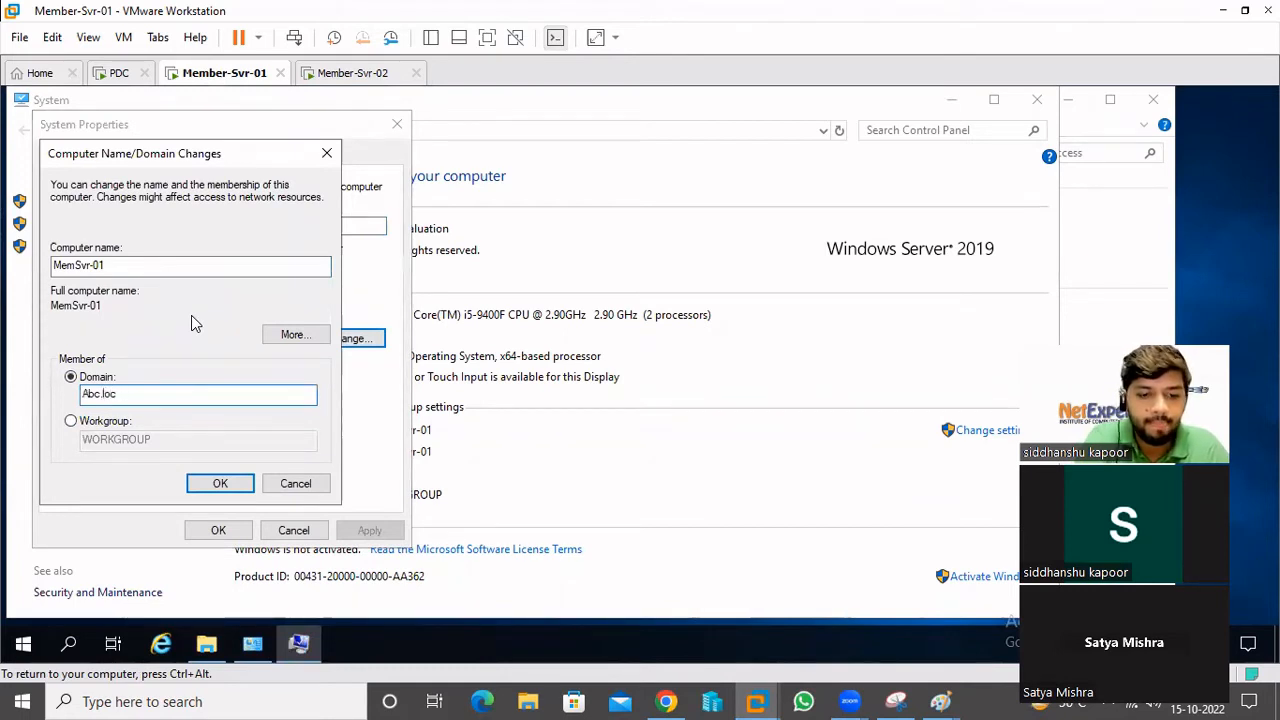
{"action": "type", "text": "al"}
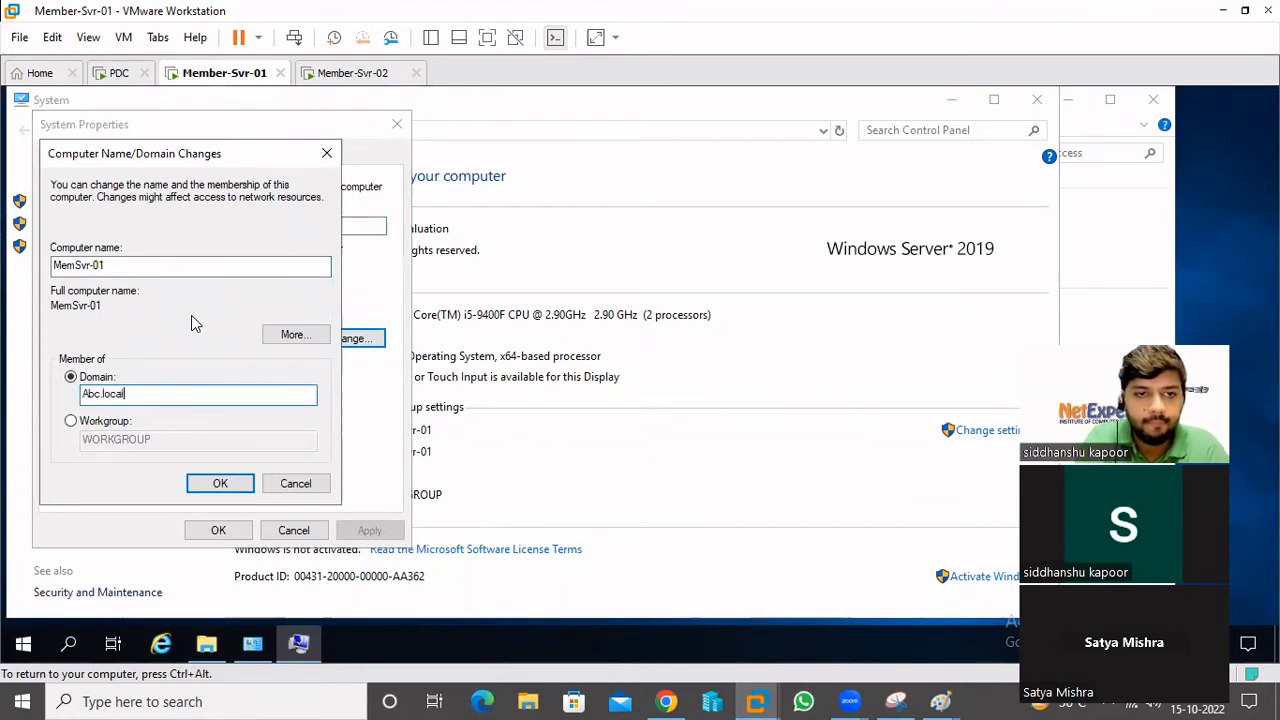
{"action": "left_click", "coordinate": [199, 478]}
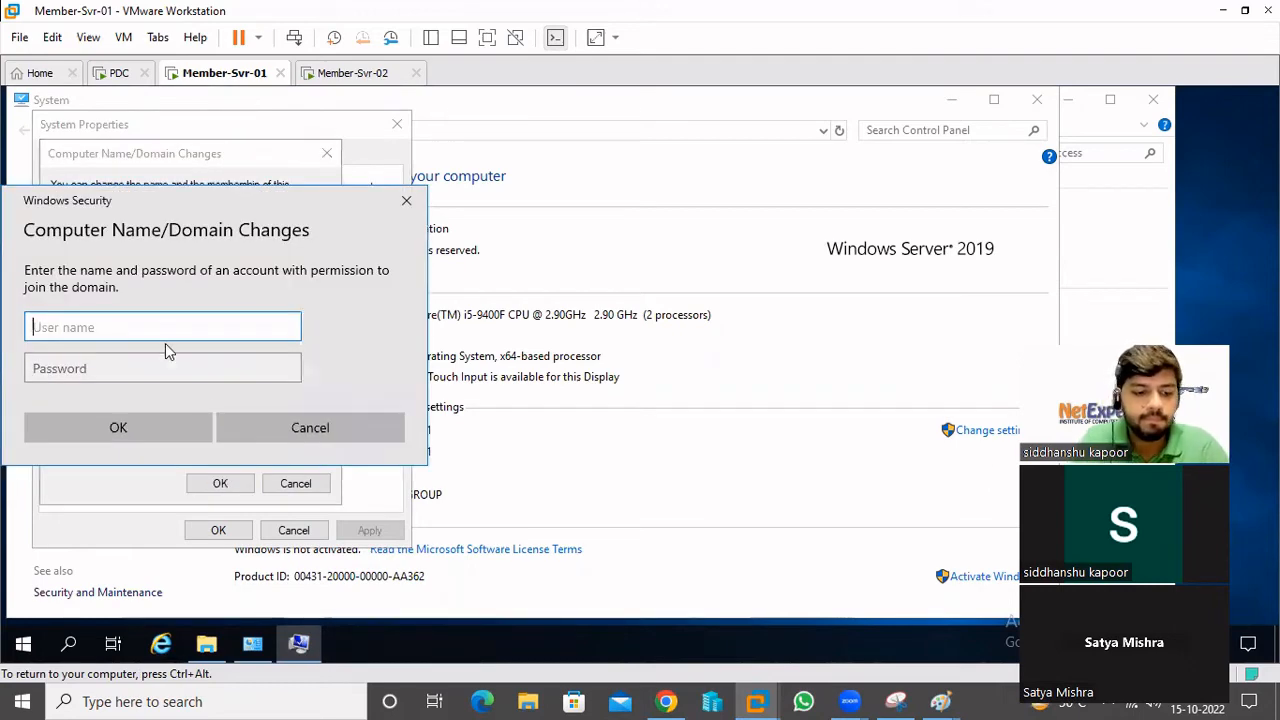
- Authorize Member-Svr-01's domain join with the abc.local administrator account's user name and password
{"action": "type", "text": "Administrator"}
{"action": "key", "text": "Tab"}
{"action": "left_click", "coordinate": [165, 343]}
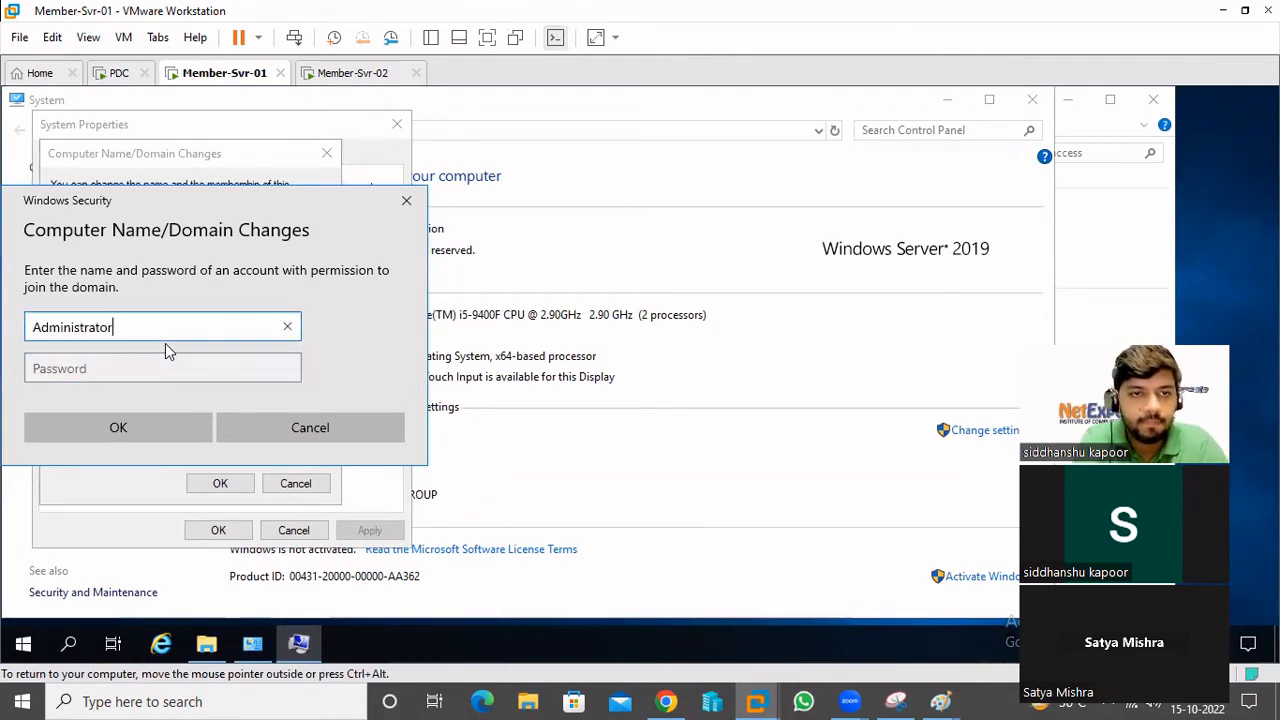
{"action": "type", "text": "@abc.local"}
{"action": "key", "text": "Tab"}
{"action": "type", "text": "*****"}
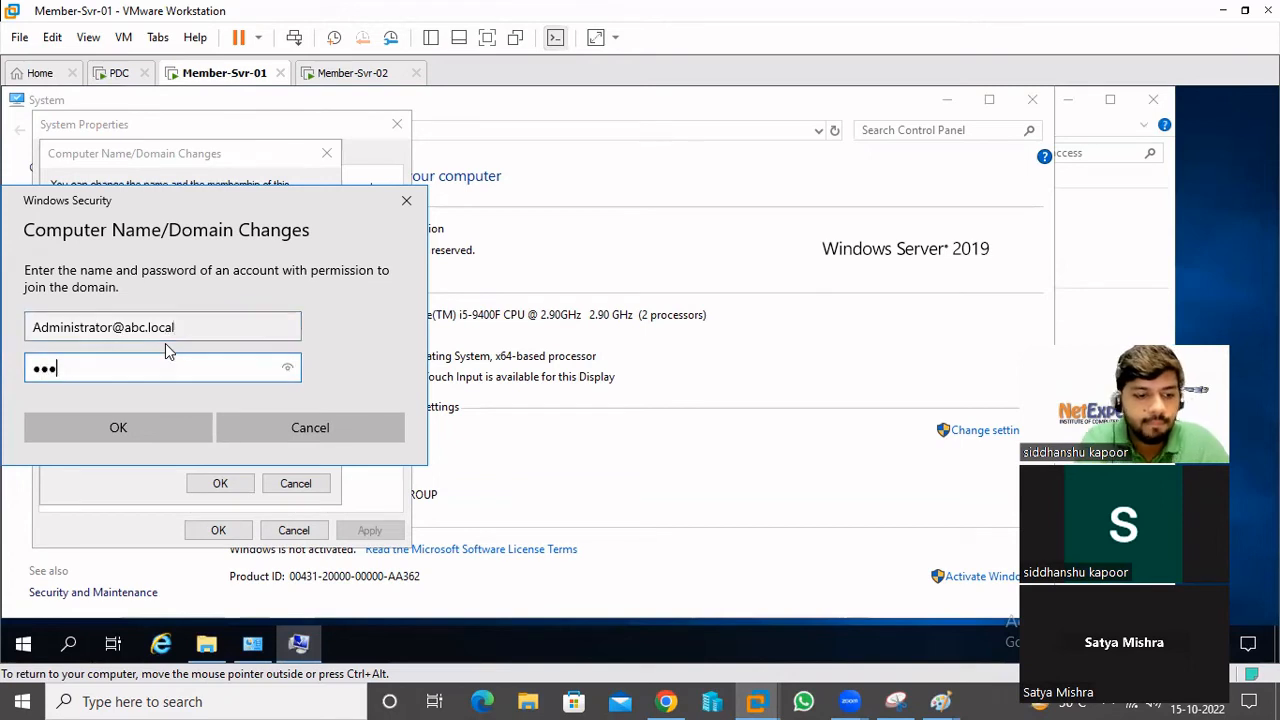
{"action": "key", "text": "Return"}
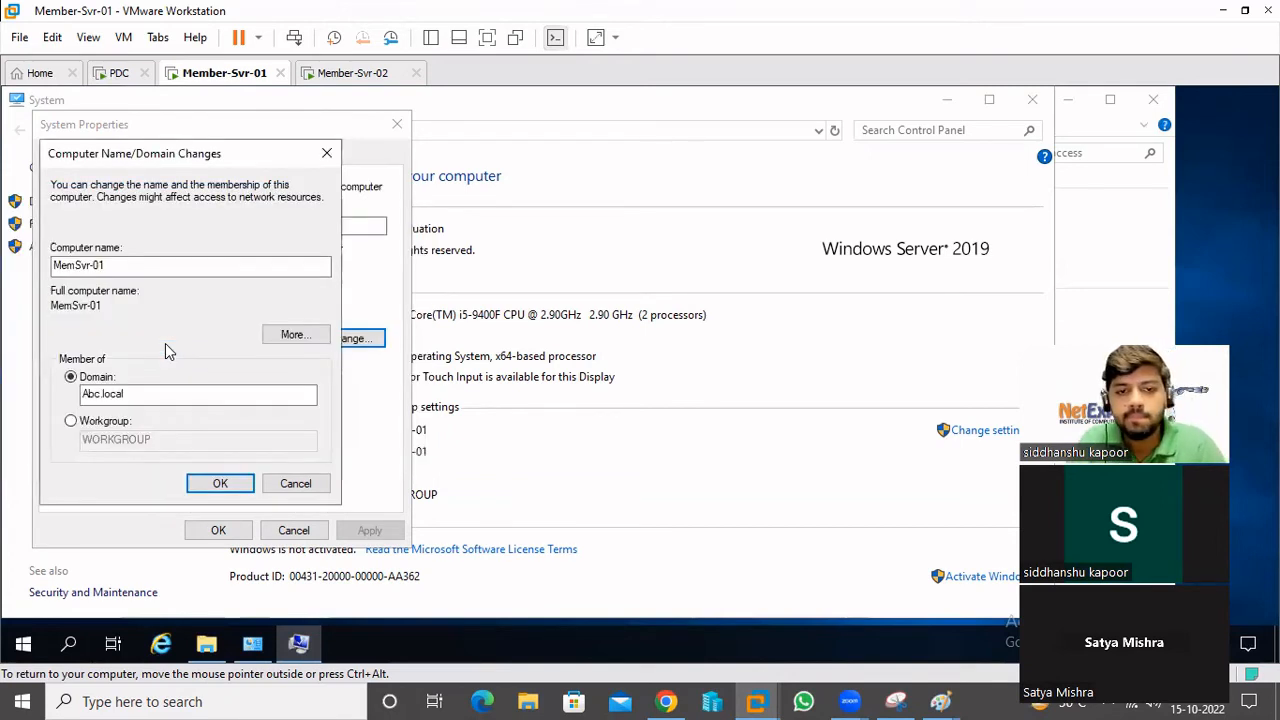
- Switch to the Member-Svr-02 virtual machine, open the System properties window for this PC, and move it further left
{"action": "left_click", "coordinate": [352, 74]}
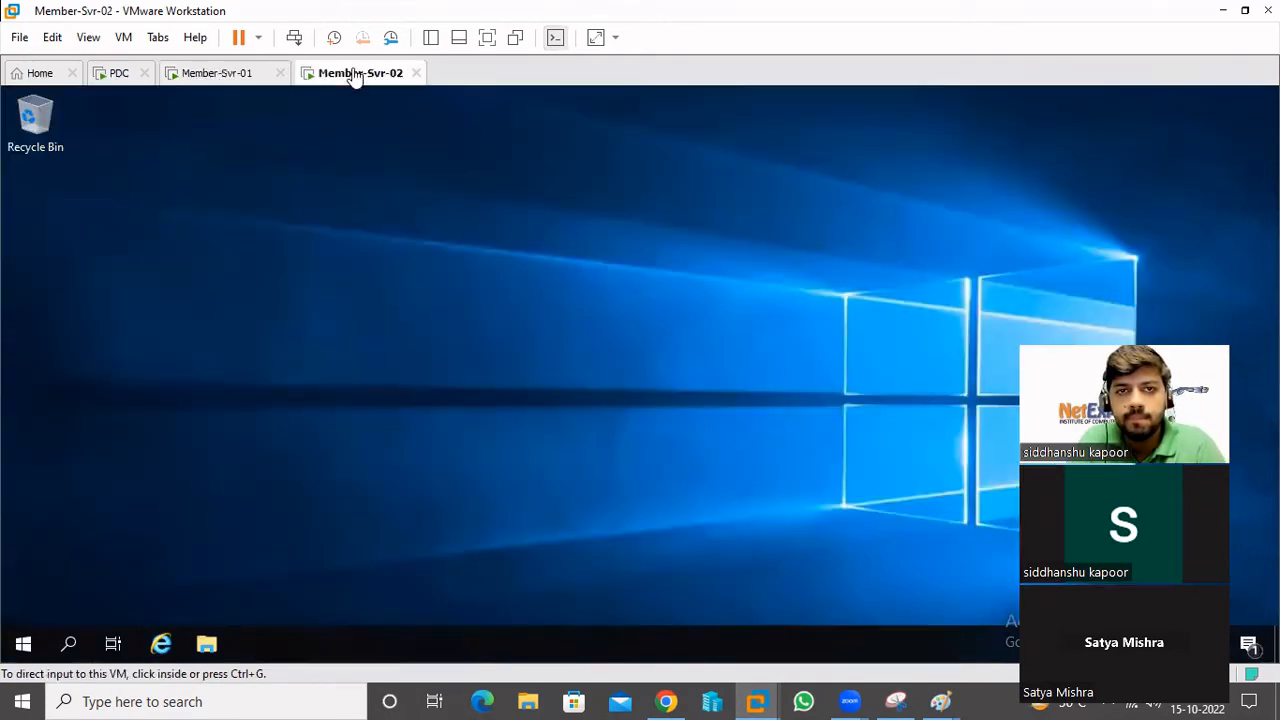
{"action": "key", "text": "super+r"}
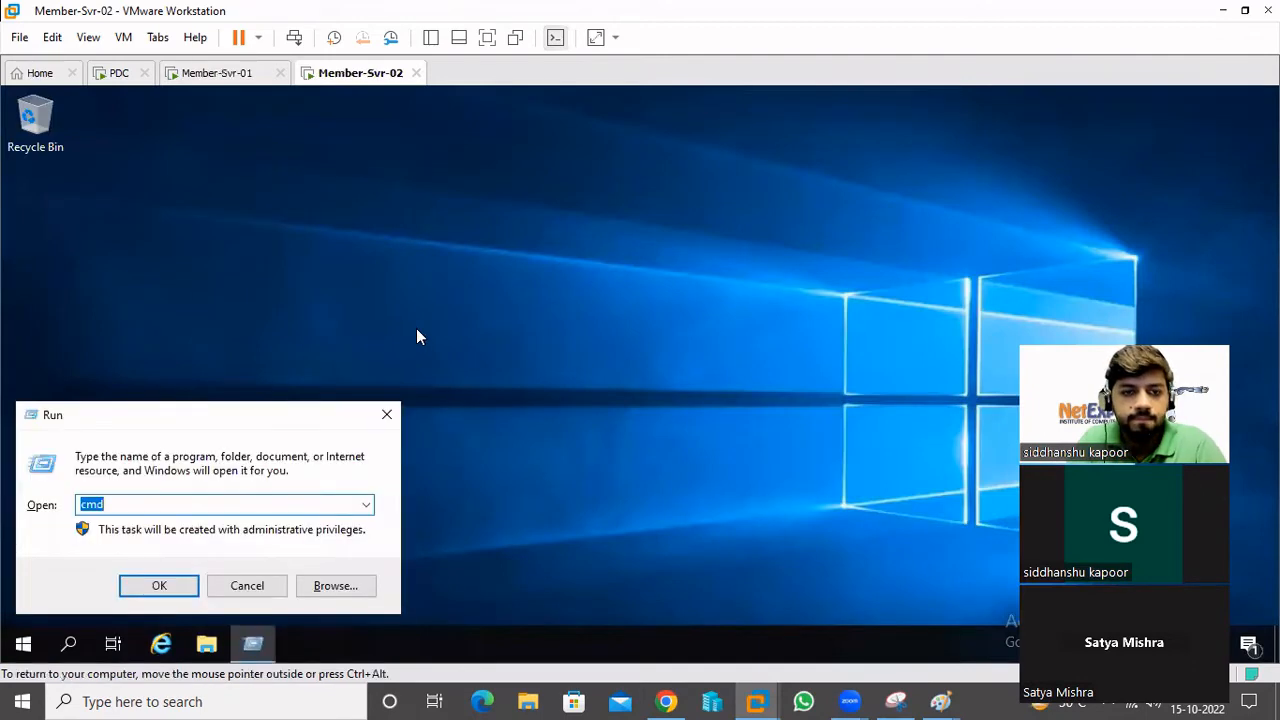
{"action": "key", "text": "super+e"}
{"action": "left_click", "coordinate": [97, 420]}
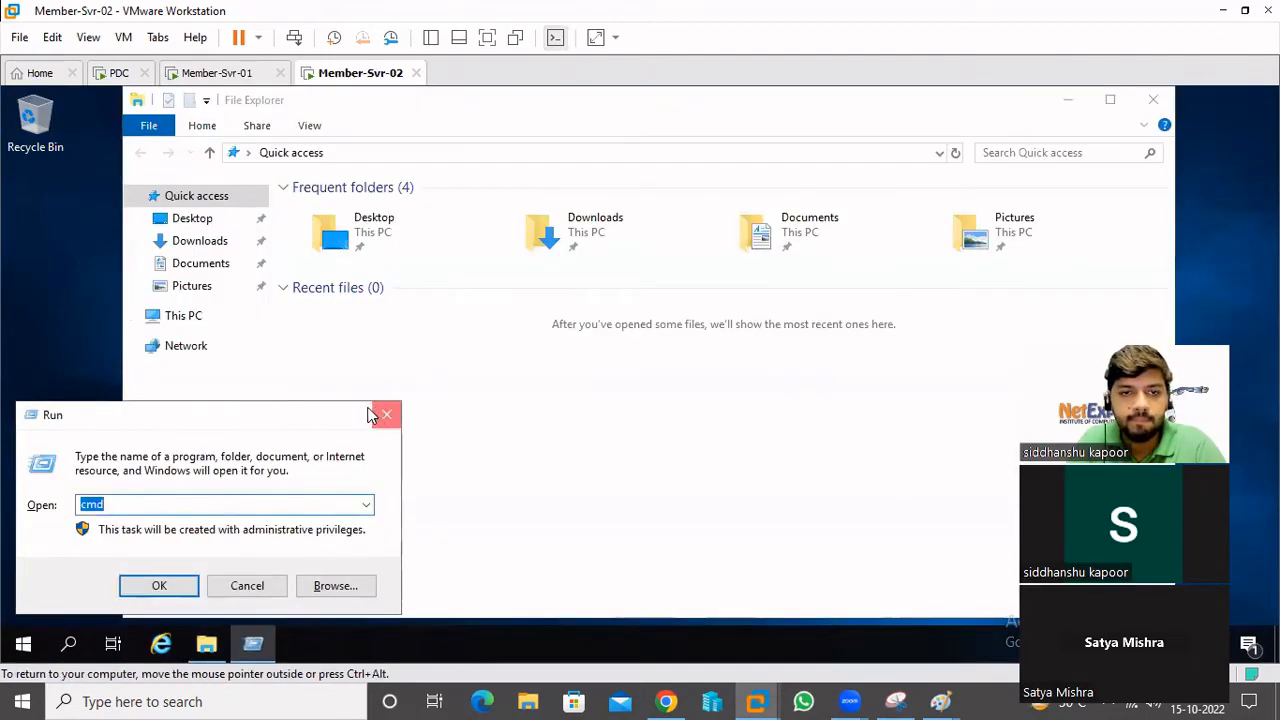
{"action": "left_click", "coordinate": [387, 415]}
{"action": "right_click", "coordinate": [164, 318]}
{"action": "left_click", "coordinate": [368, 566]}
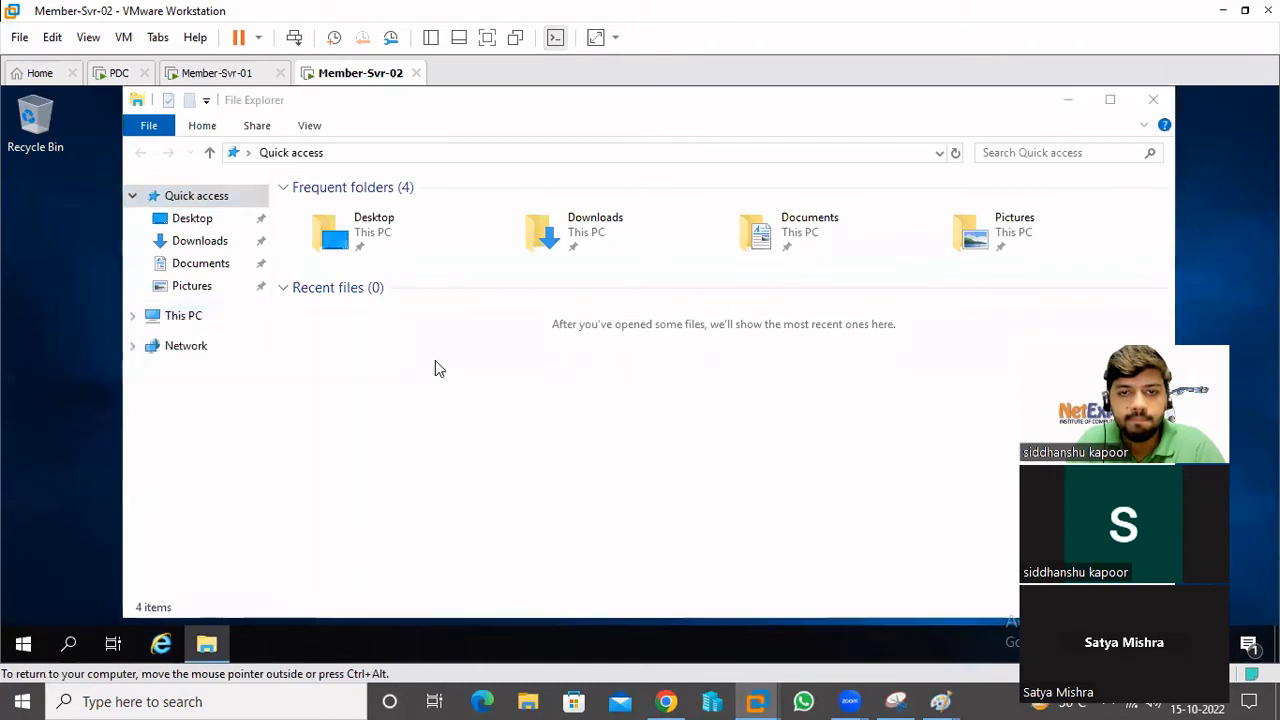
{"action": "left_click_drag", "start_coordinate": [652, 101], "coordinate": [516, 104]}
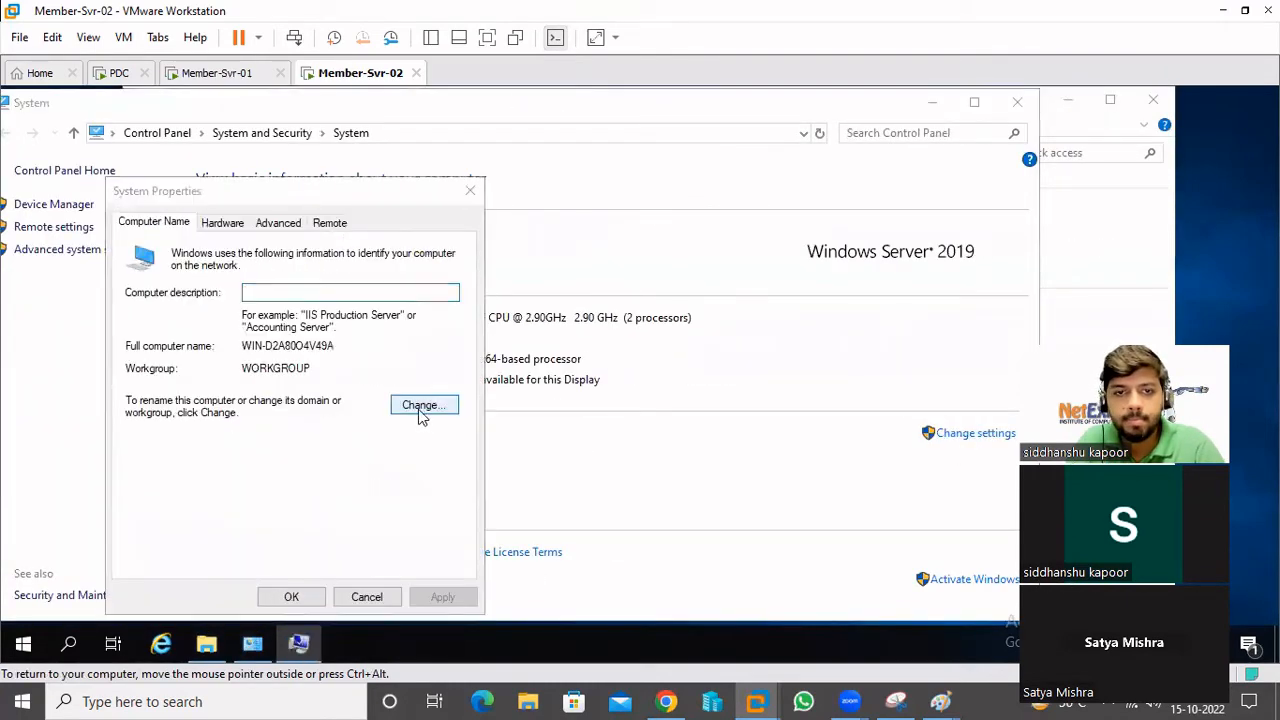
- Set Member-Svr-02's computer name to MemSvr-02 and its domain to Abc.local, submit the change, and check on Member-Svr-01 meanwhile
{"action": "left_click", "coordinate": [425, 406]}
{"action": "type", "text": "Member"}
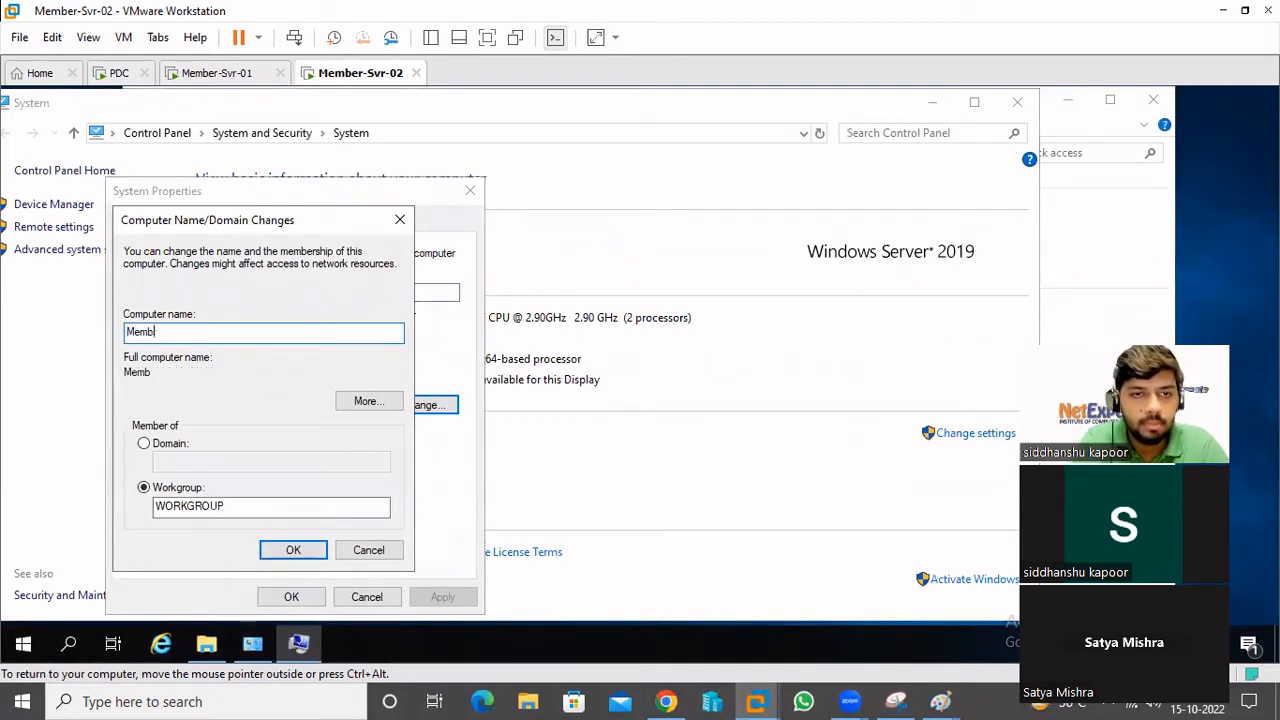
{"action": "type", "text": "vr-02"}
{"action": "left_click", "coordinate": [170, 445]}
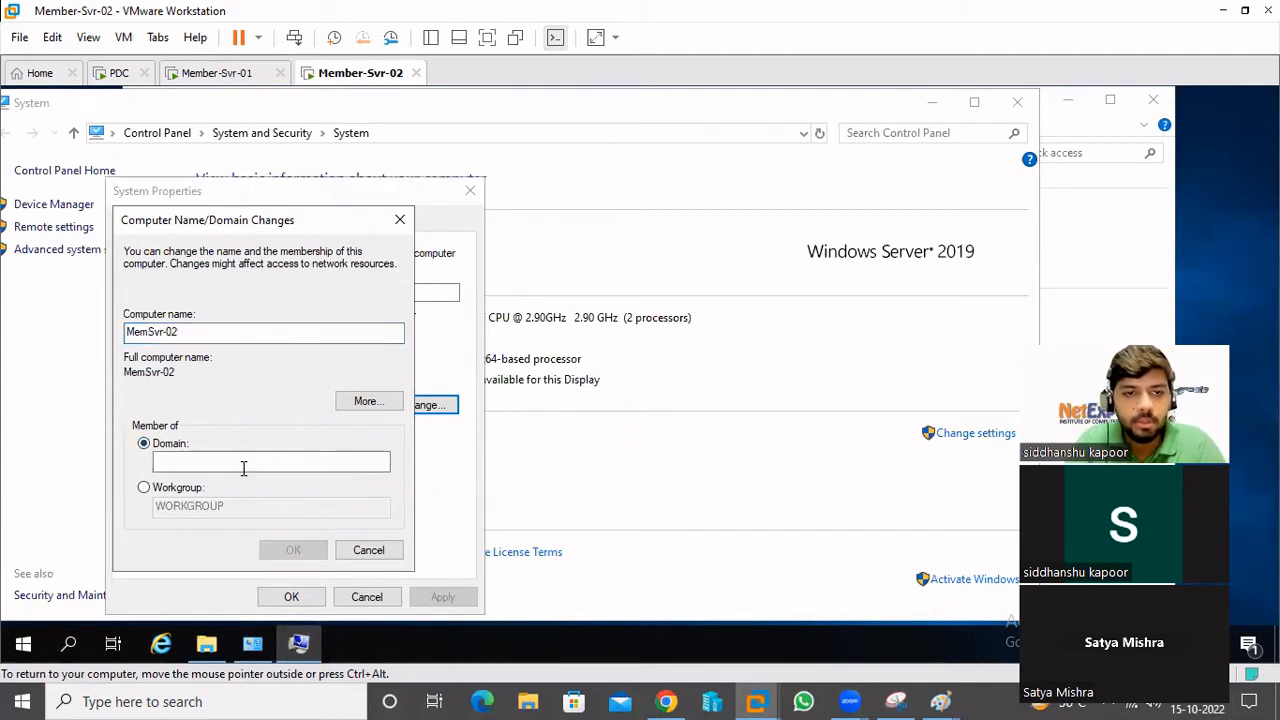
{"action": "type", "text": "Abc.local"}
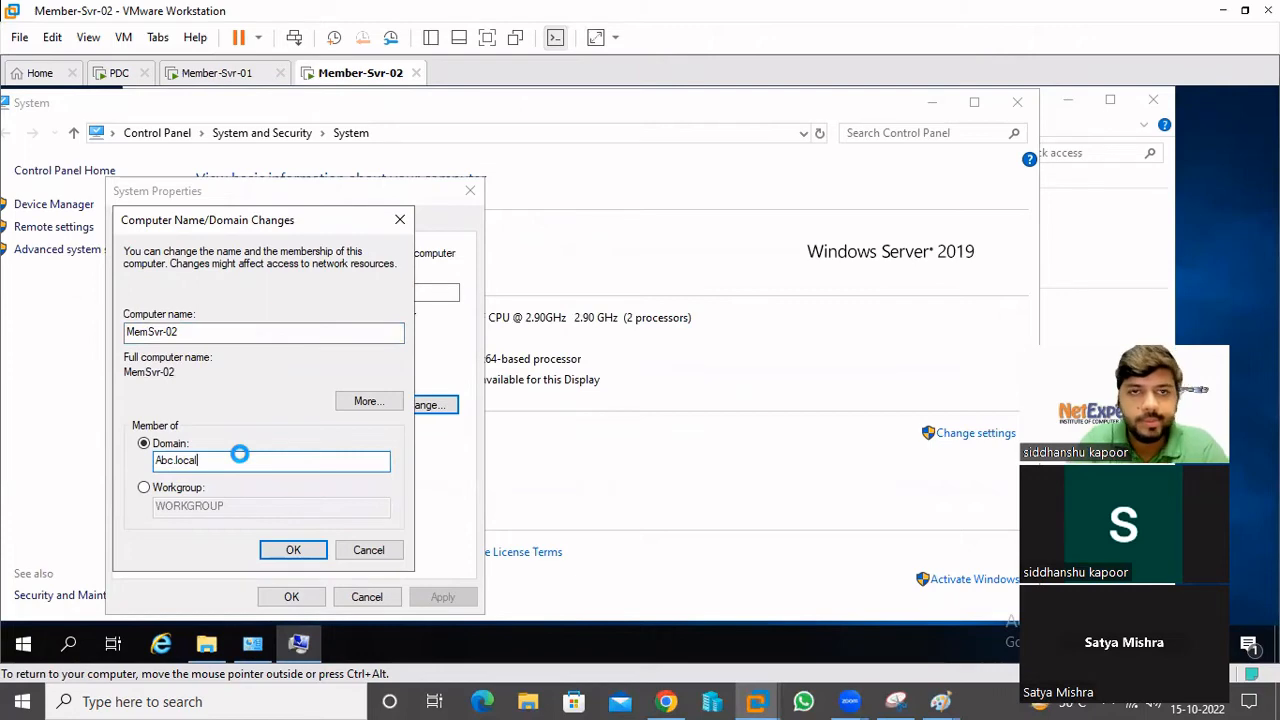
{"action": "left_click", "coordinate": [196, 76]}
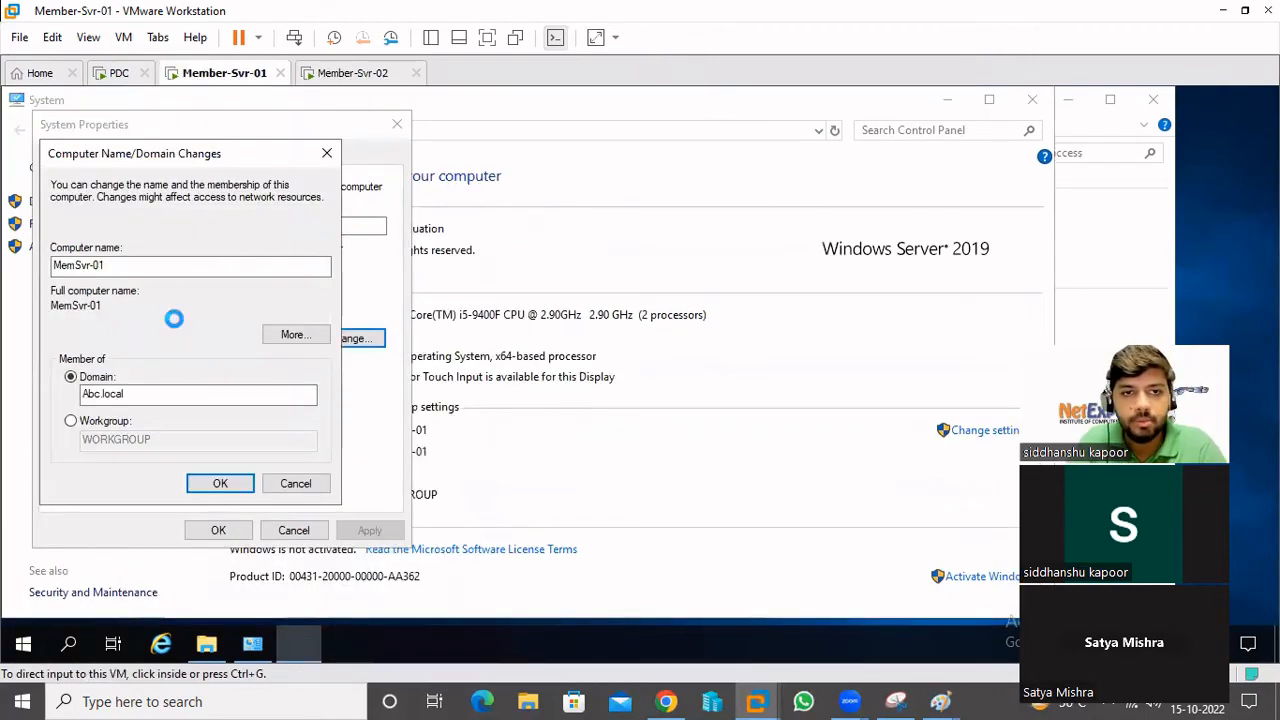
{"action": "left_click", "coordinate": [362, 74]}
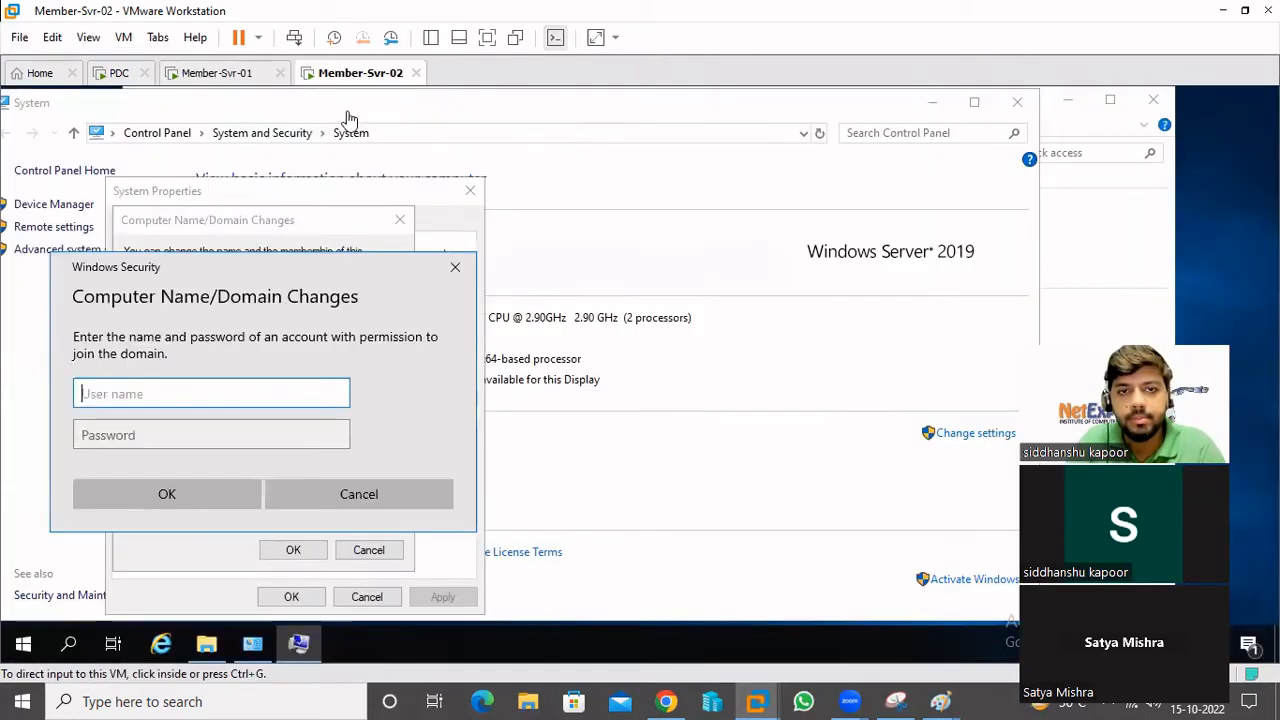
- Authorize Member-Svr-02's domain join with the abc.local administrator account's user name and password, and switch back to Member-Svr-01
{"action": "type", "text": "Adm"}
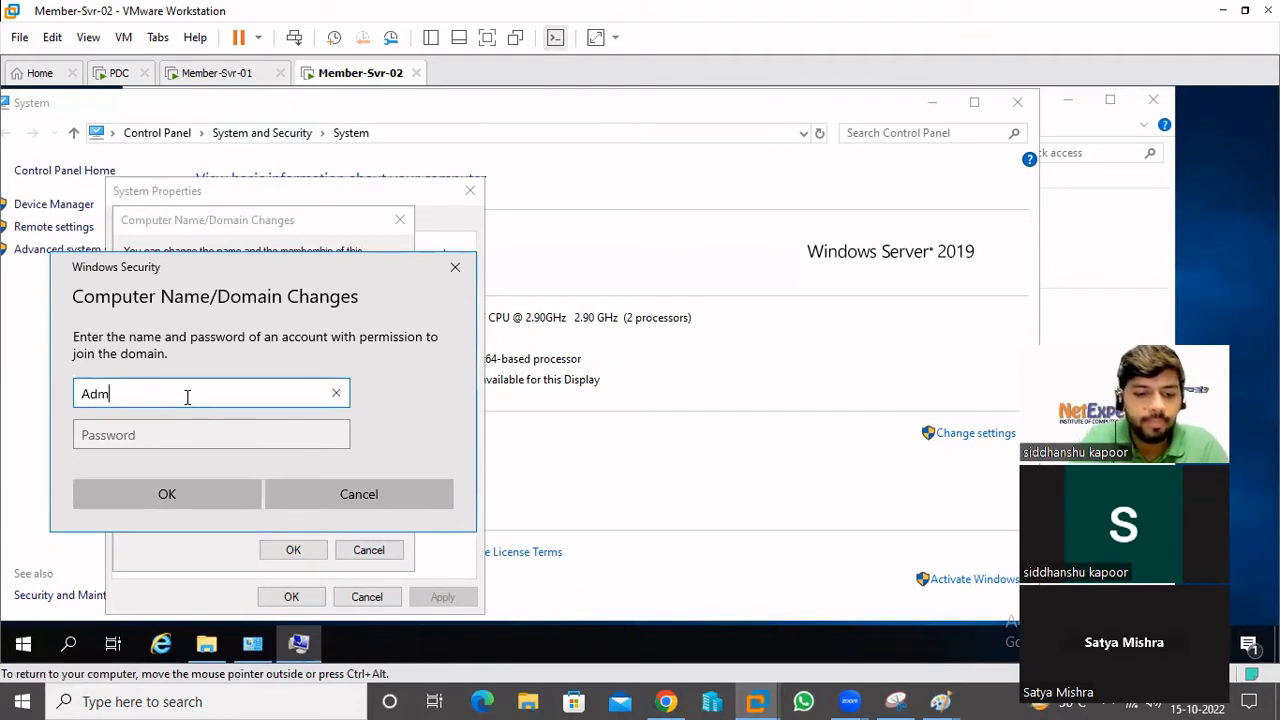
{"action": "type", "text": "inistrator"}
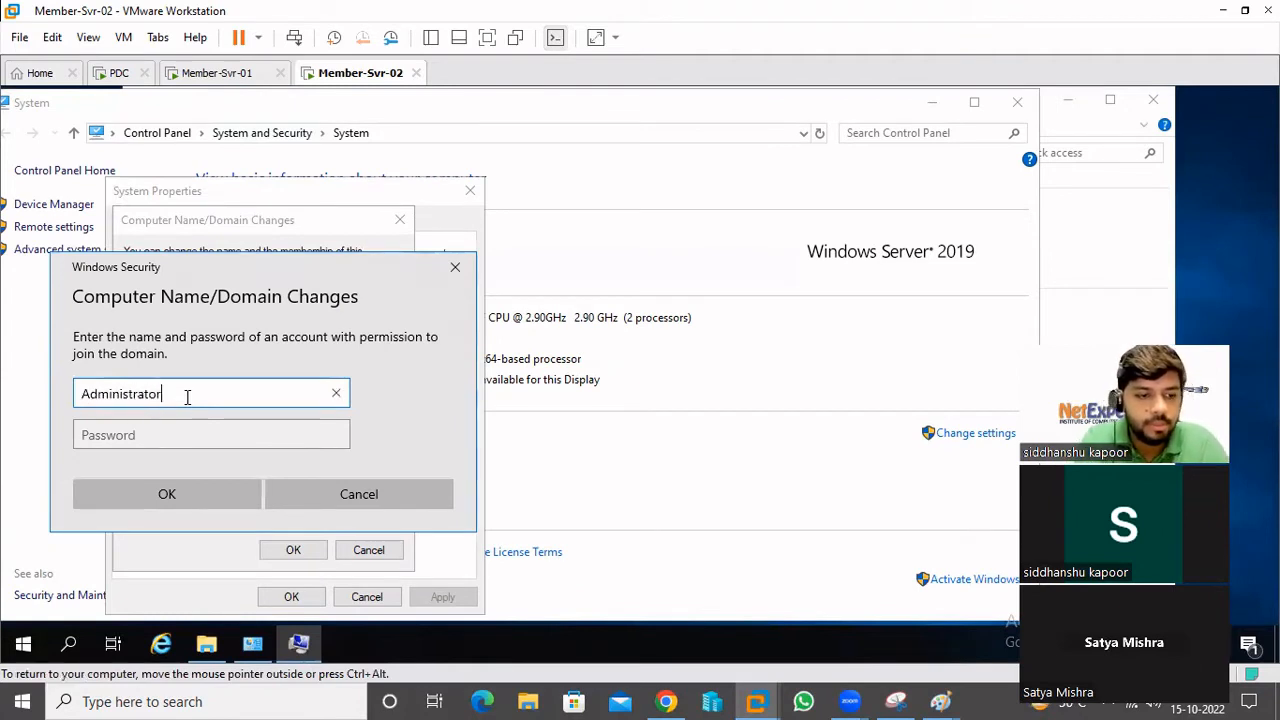
{"action": "type", "text": "@abc.loca"}
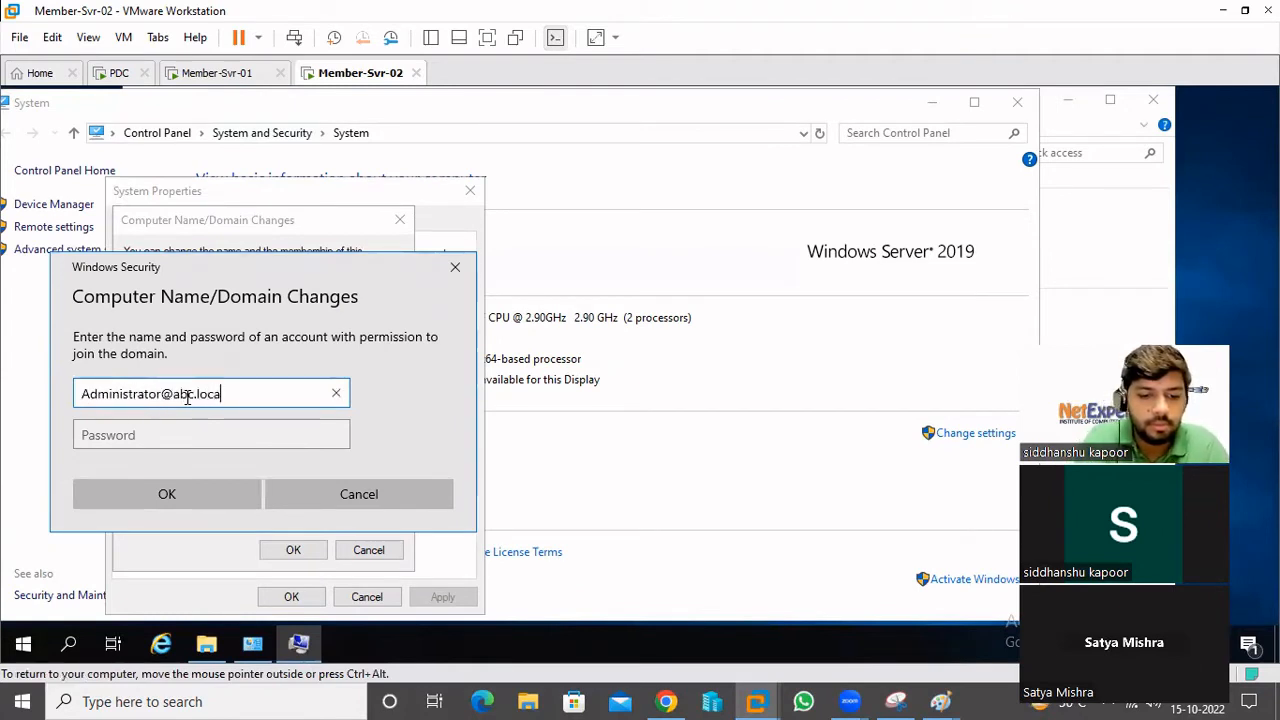
{"action": "type", "text": "l"}
{"action": "key", "text": "Tab"}
{"action": "type", "text": "••••••••"}
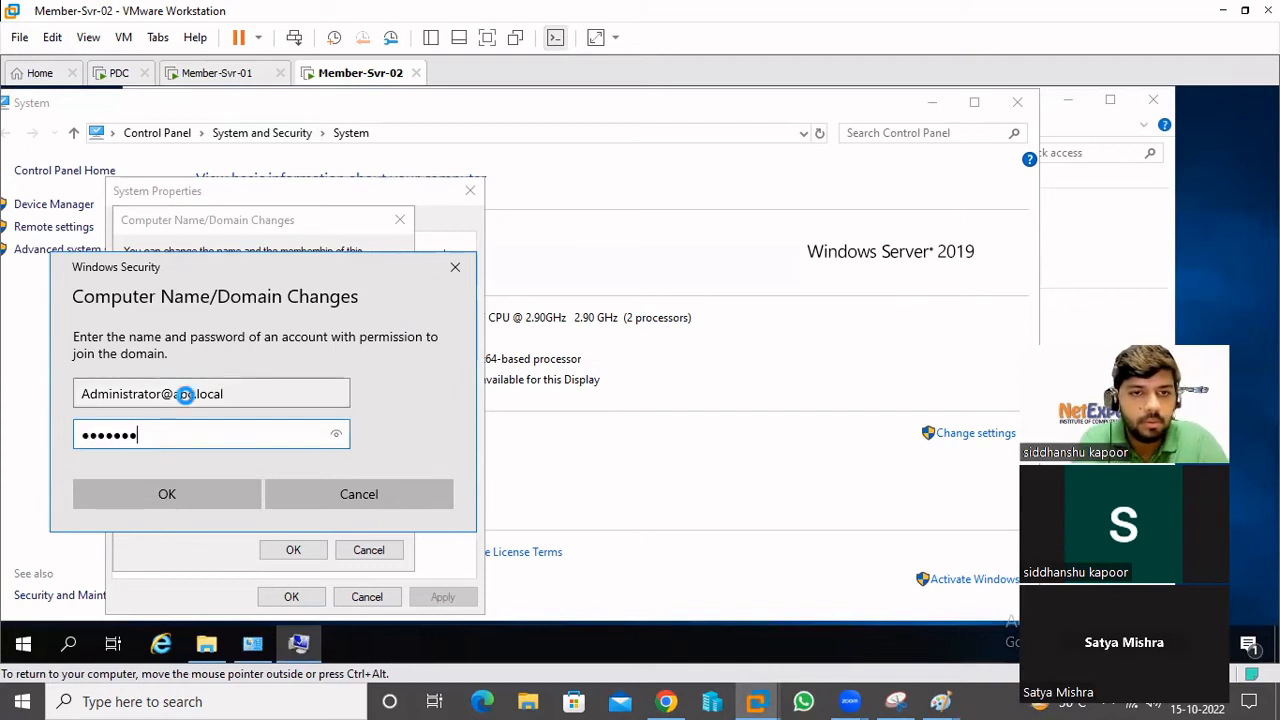
{"action": "key", "text": "Return"}
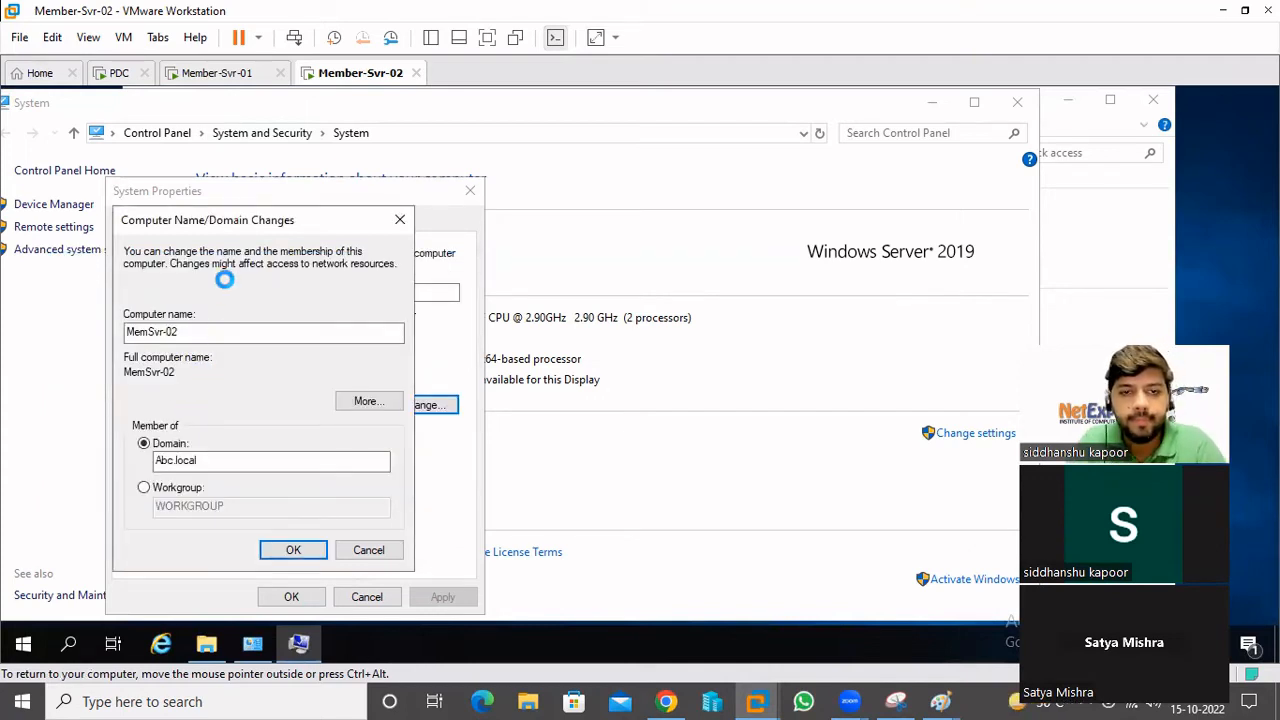
{"action": "left_click", "coordinate": [222, 74]}
{"action": "left_click", "coordinate": [708, 437]}
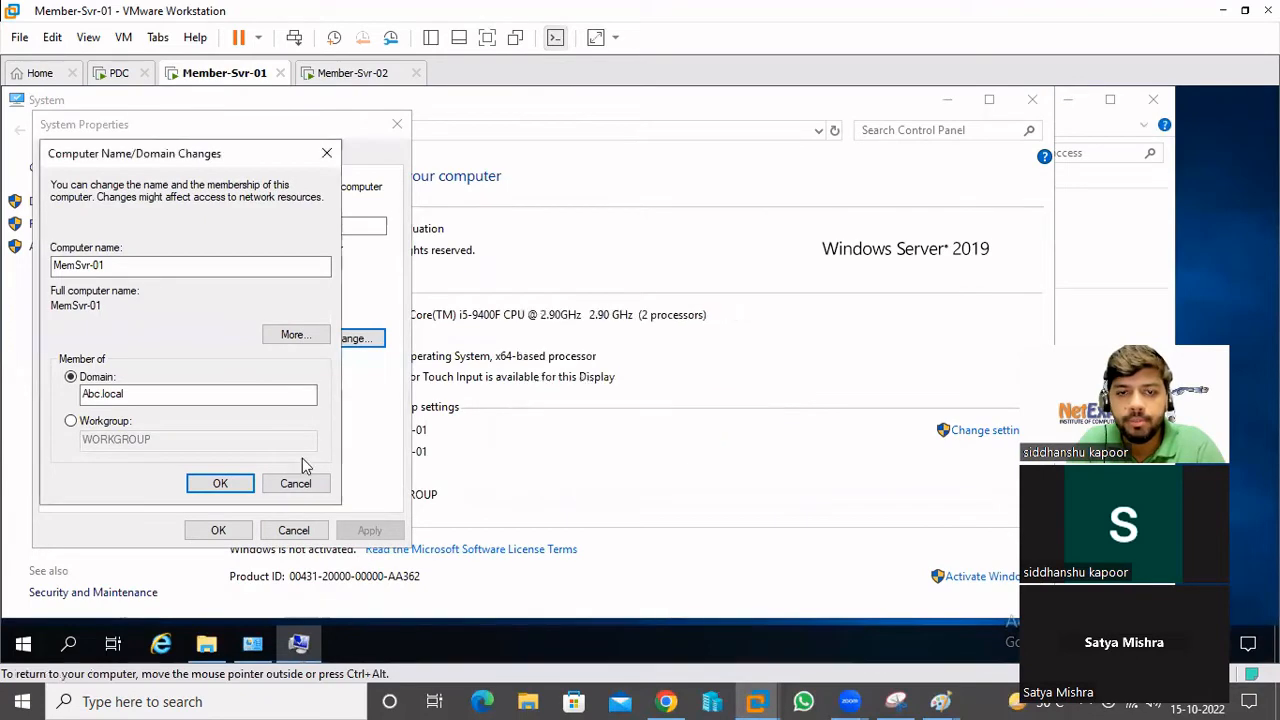
- Join MemSvr-01 to the Abc.local domain, close the system properties and restart the server
{"action": "left_click", "coordinate": [220, 483]}
{"action": "left_click", "coordinate": [752, 392]}
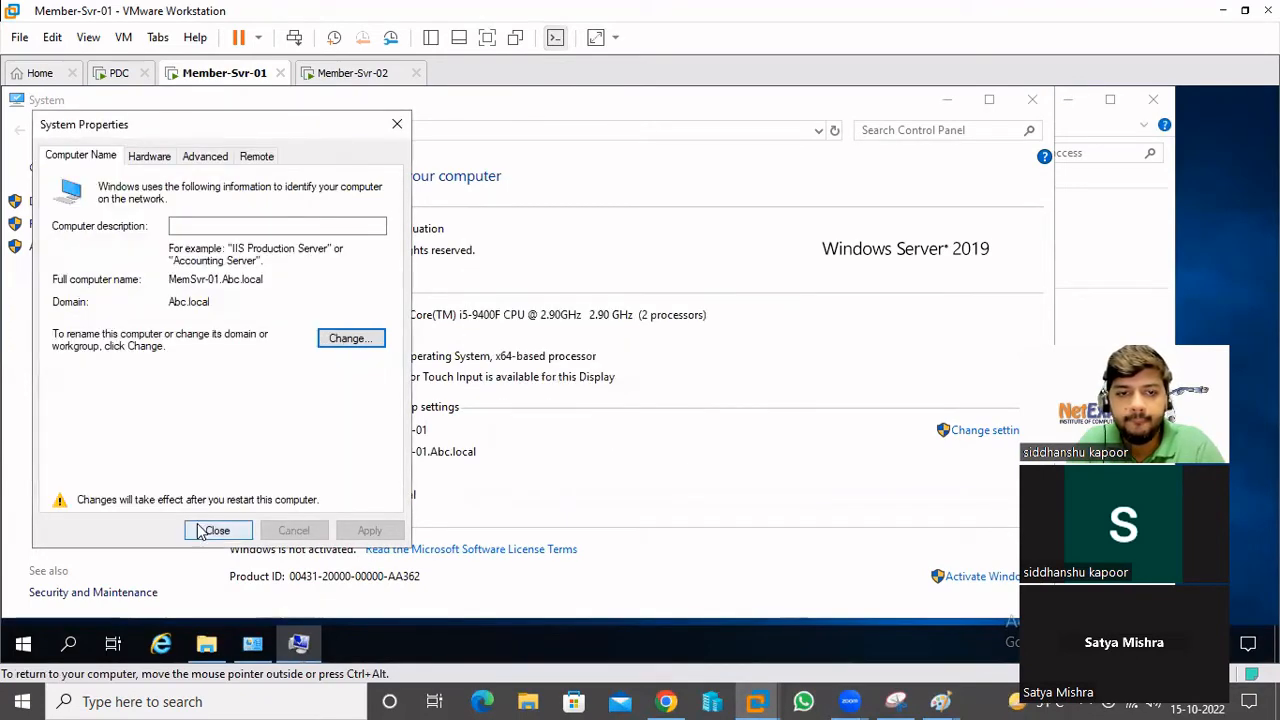
{"action": "left_click", "coordinate": [217, 530]}
{"action": "left_click", "coordinate": [632, 384]}
- On Member-Svr-02, dismiss the domain-join error and retry joining MemSvr-02 to the Abc.local domain
{"action": "left_click", "coordinate": [340, 74]}
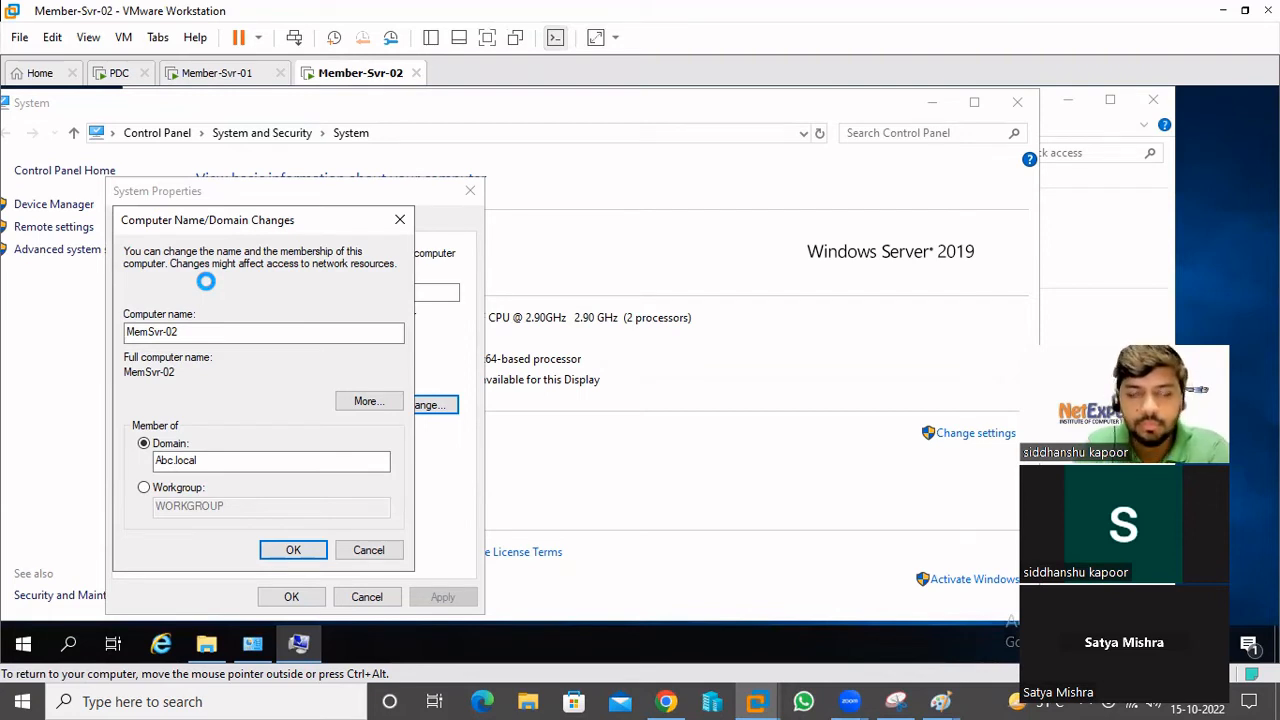
{"action": "left_click", "coordinate": [234, 76]}
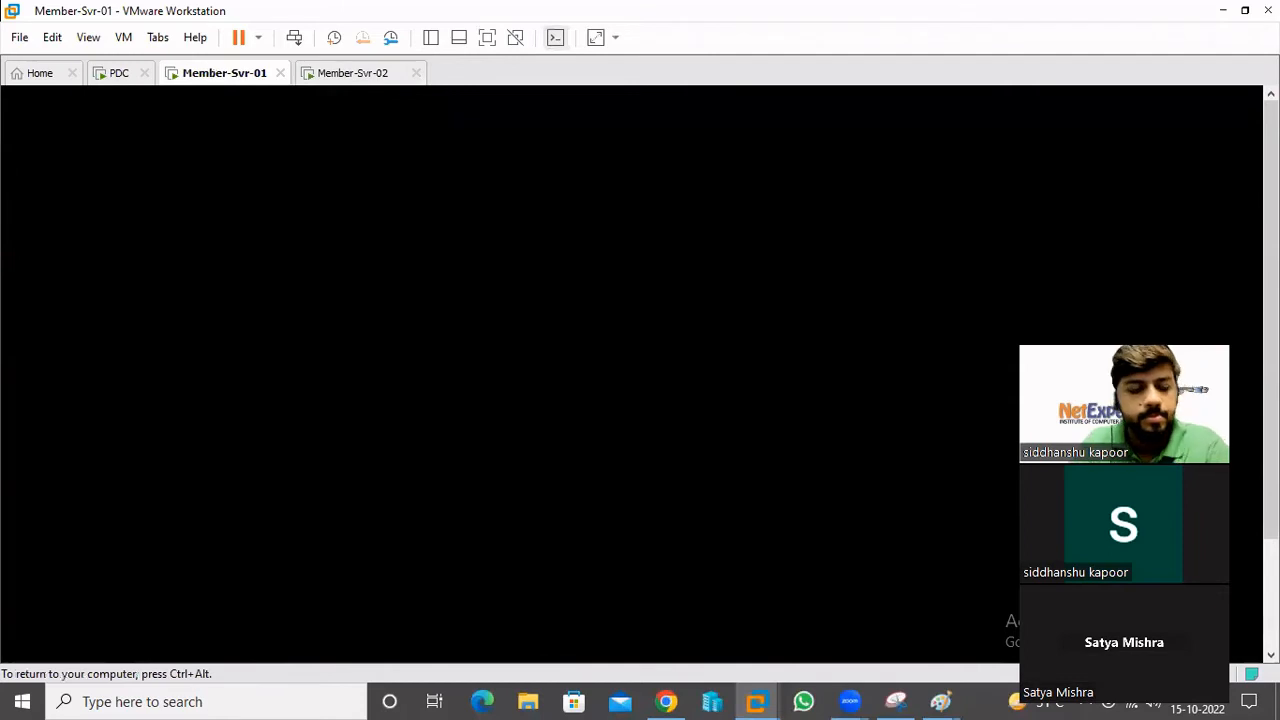
{"action": "left_click", "coordinate": [358, 78]}
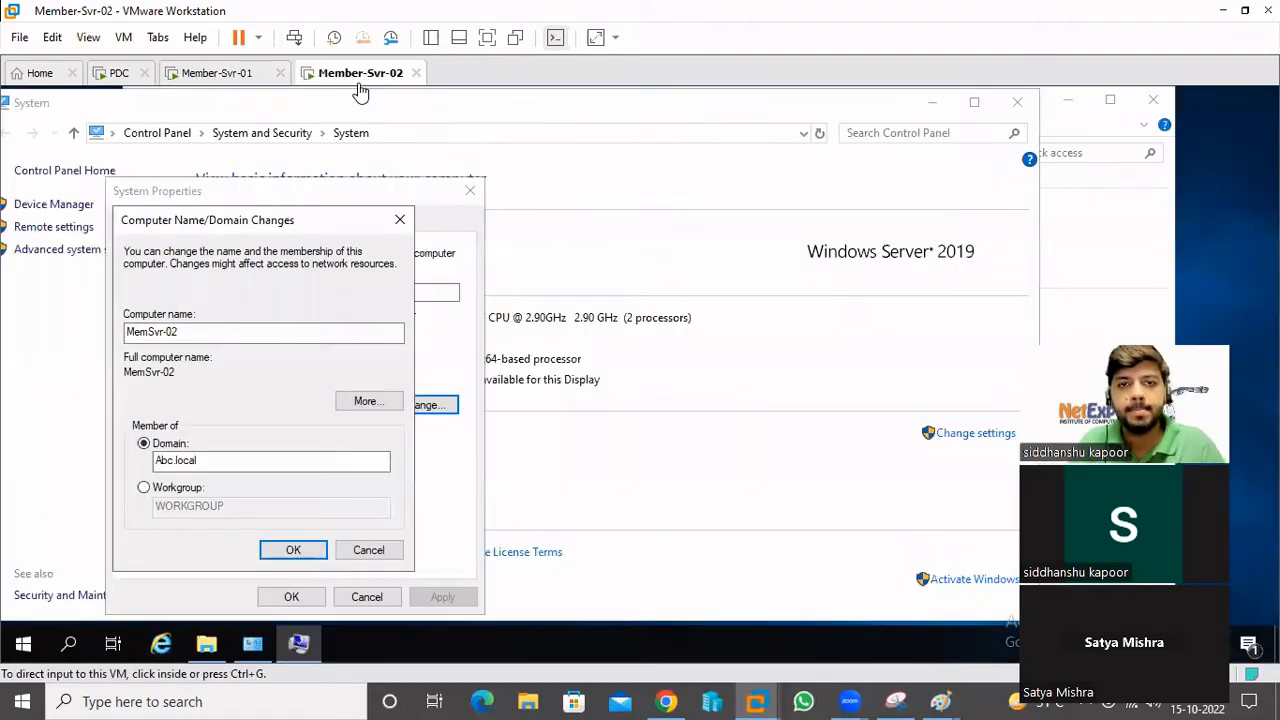
{"action": "left_click", "coordinate": [254, 325]}
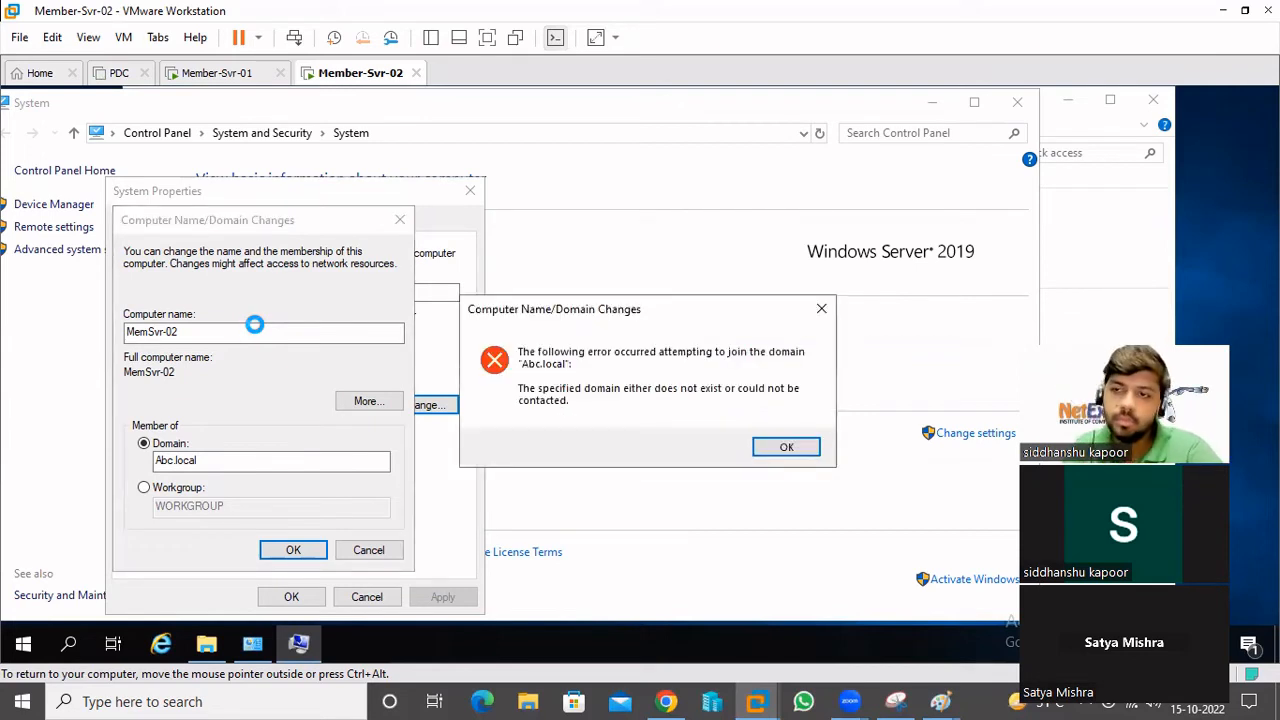
{"action": "left_click", "coordinate": [780, 448]}
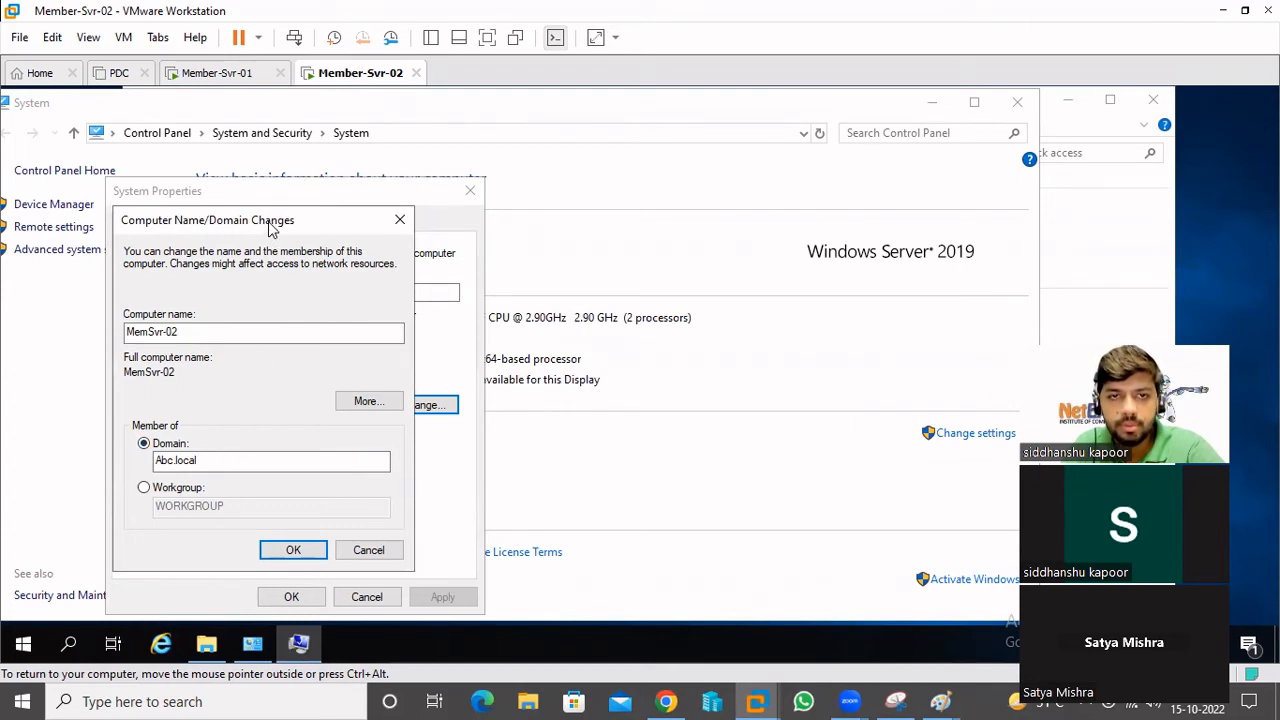
{"action": "left_click_drag", "start_coordinate": [272, 222], "coordinate": [376, 182]}
{"action": "left_click", "coordinate": [397, 511]}
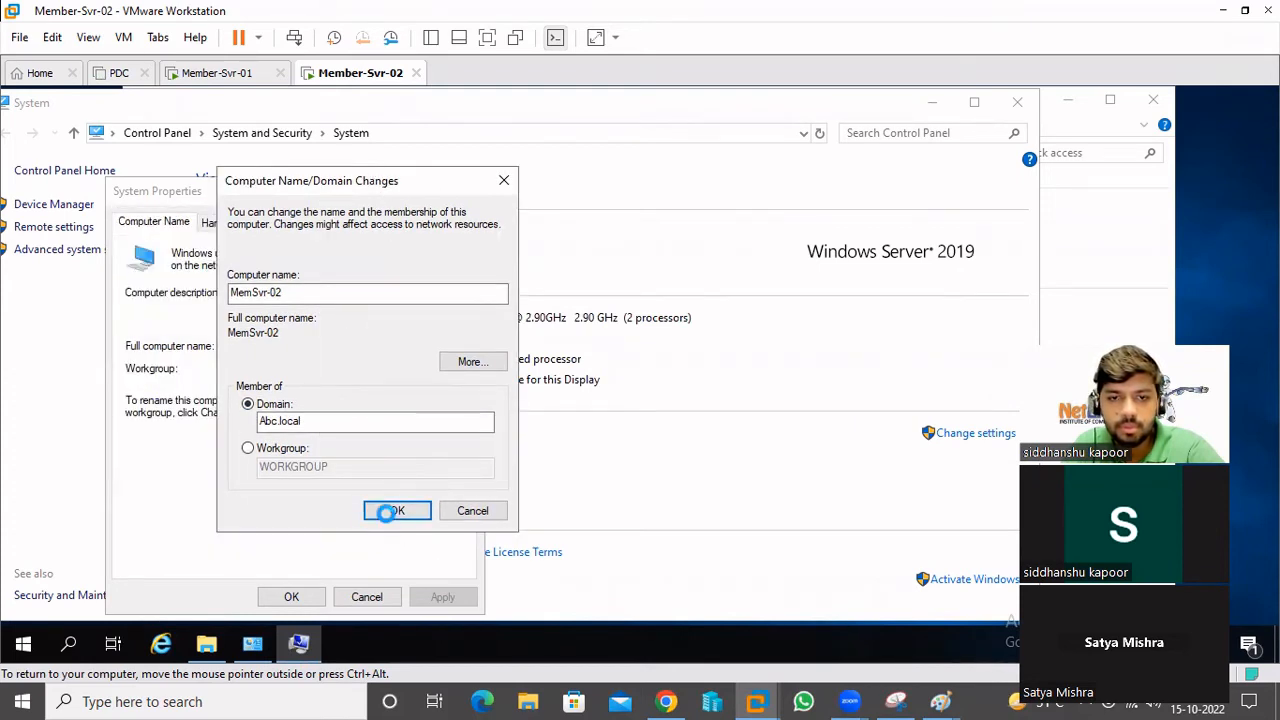
- Check the progress of Member-Svr-01 and Member-Svr-02 by alternating between the two virtual machines
{"action": "left_click", "coordinate": [242, 76]}
{"action": "left_click", "coordinate": [353, 75]}
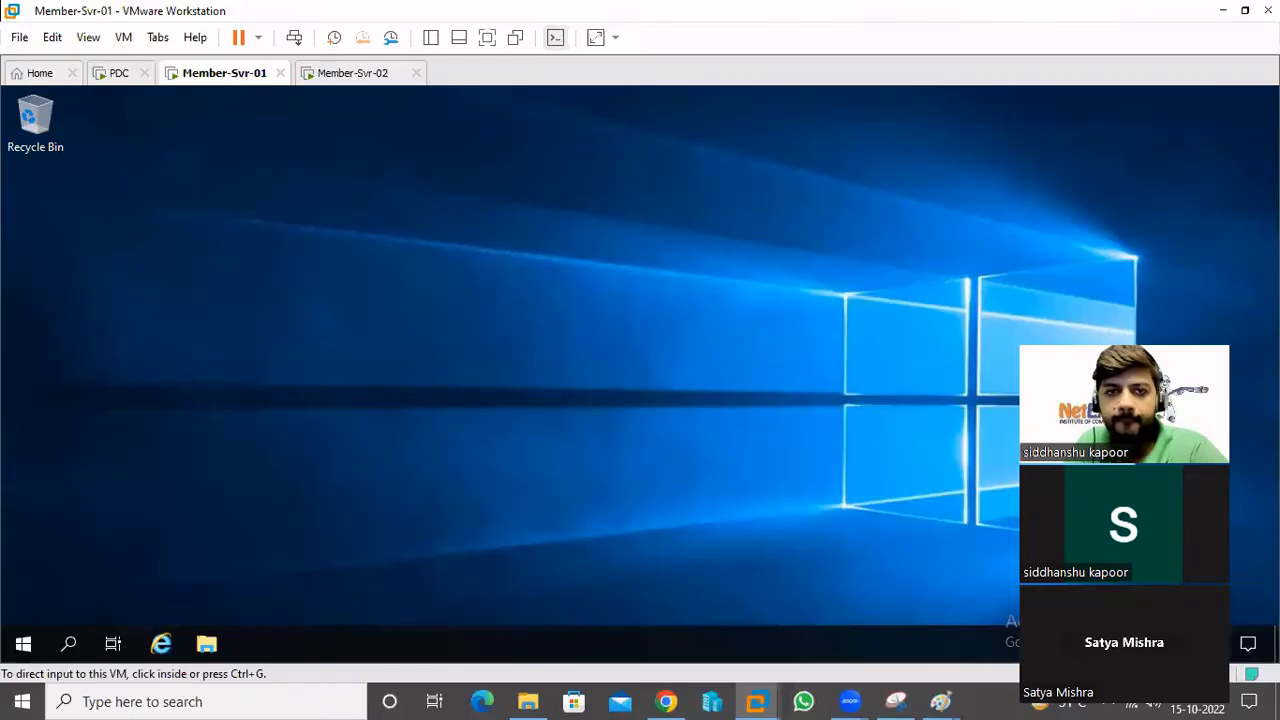
{"action": "left_click", "coordinate": [340, 80]}
{"action": "left_click", "coordinate": [222, 73]}
{"action": "left_click", "coordinate": [330, 84]}
{"action": "left_click", "coordinate": [200, 78]}
{"action": "left_click", "coordinate": [350, 80]}
{"action": "left_click", "coordinate": [222, 86]}
- Switch to the PDC virtual machine and unlock it by entering the account password
{"action": "left_click", "coordinate": [119, 84]}
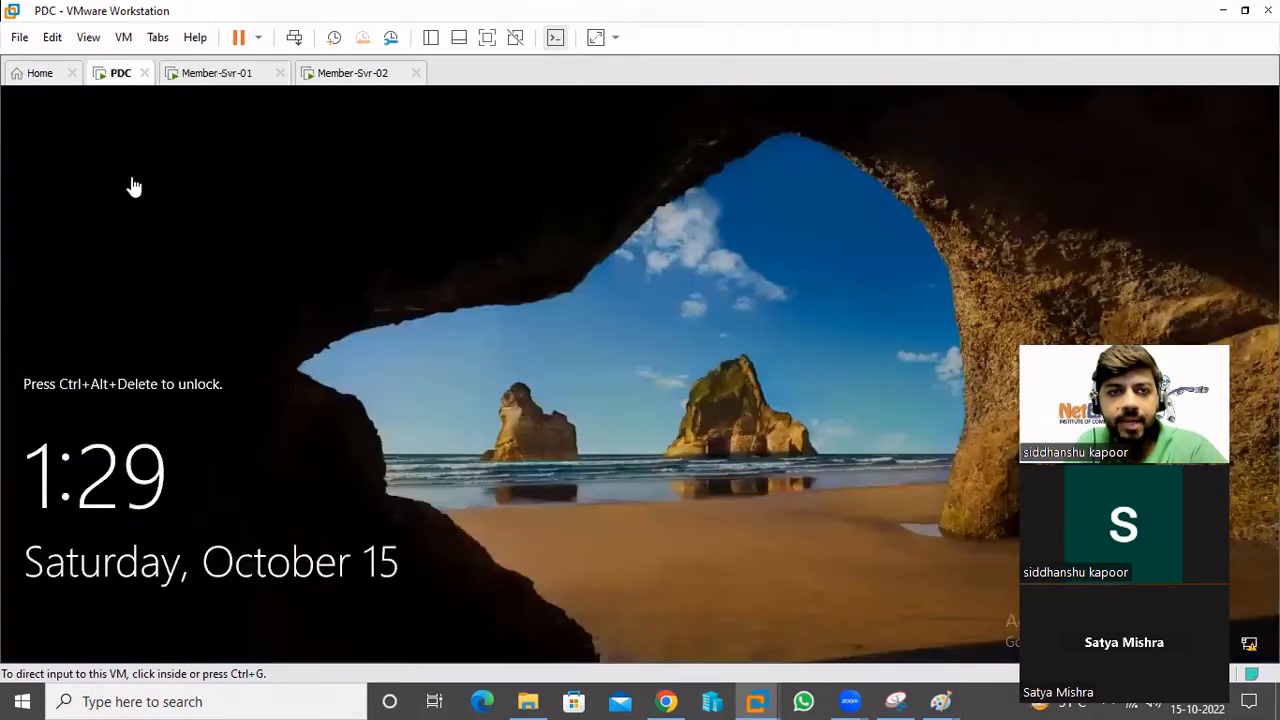
{"action": "right_click", "coordinate": [117, 83]}
{"action": "left_click", "coordinate": [153, 181]}
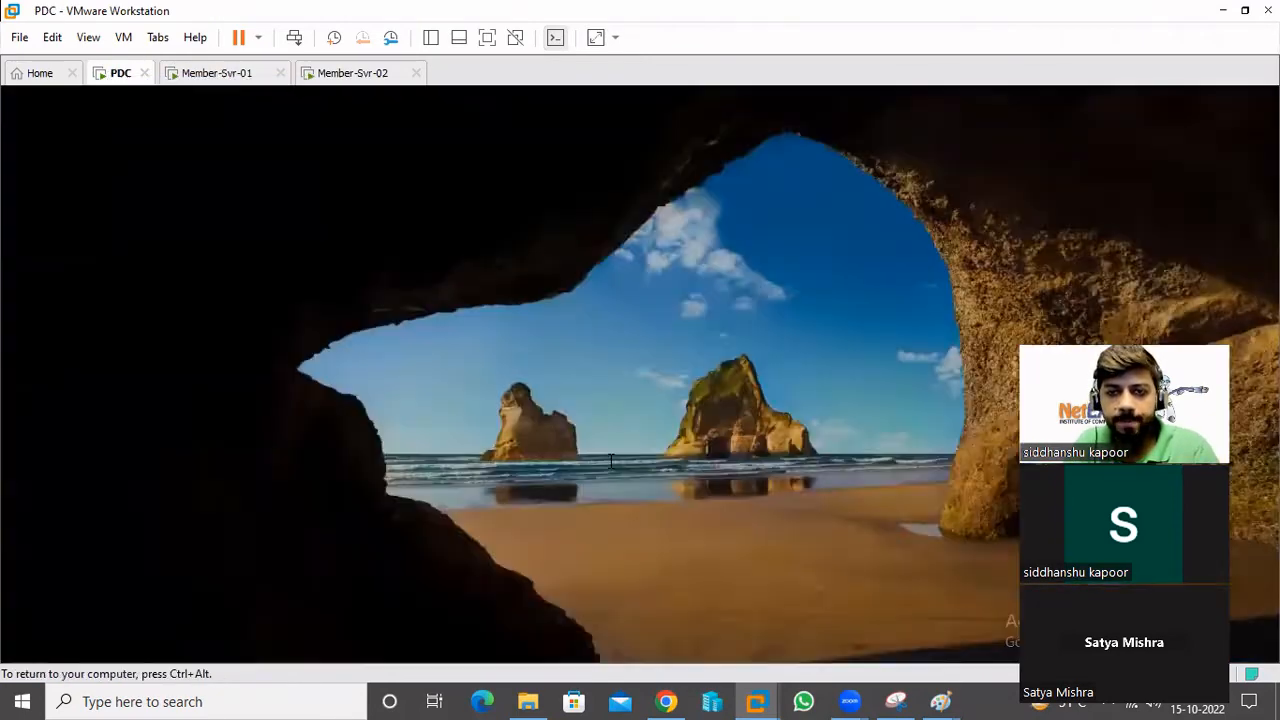
{"action": "type", "text": "••••••••"}
{"action": "key", "text": "Return"}
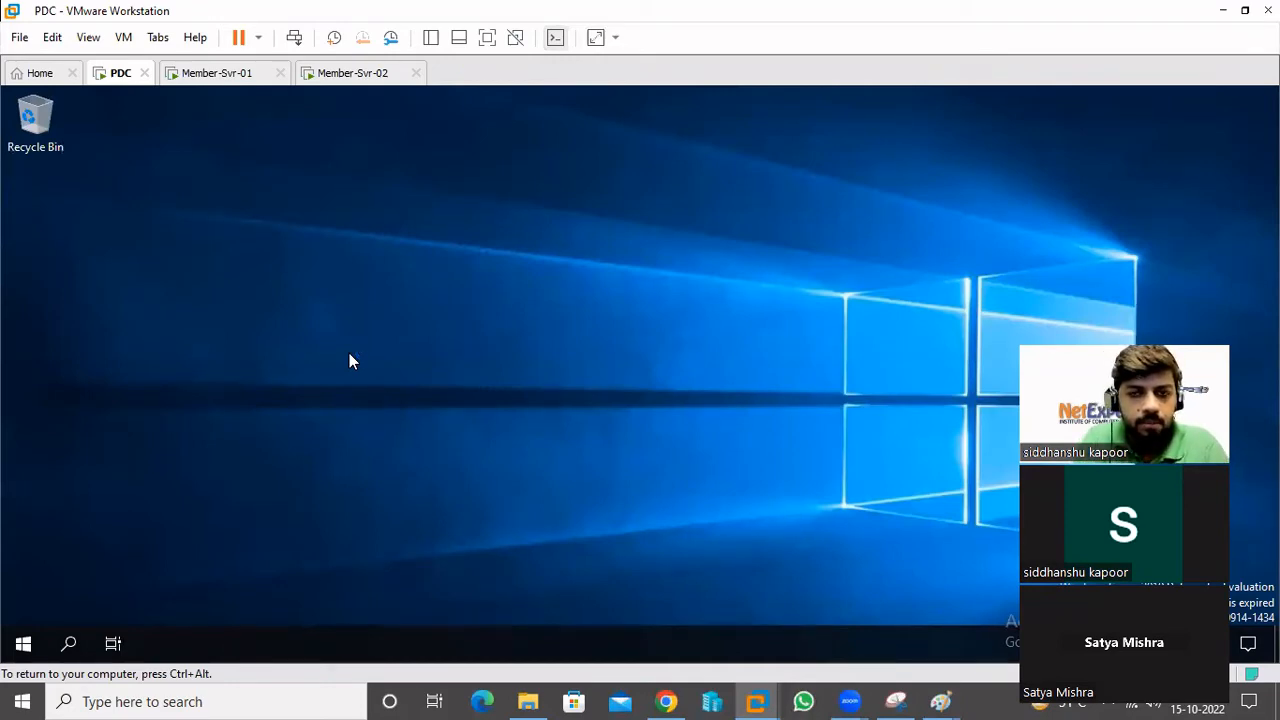
- Open DNS Manager on the PDC by running dnsmgmt.msc
{"action": "key", "text": "super+r"}
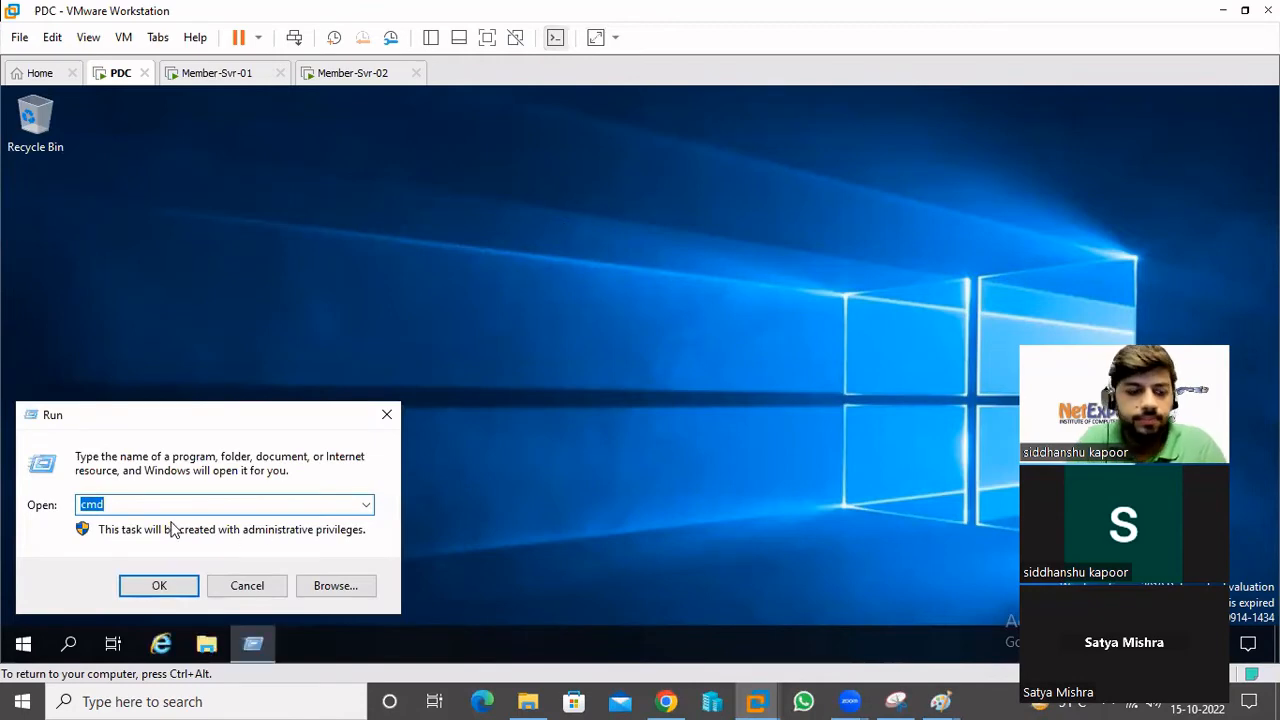
{"action": "type", "text": "dns"}
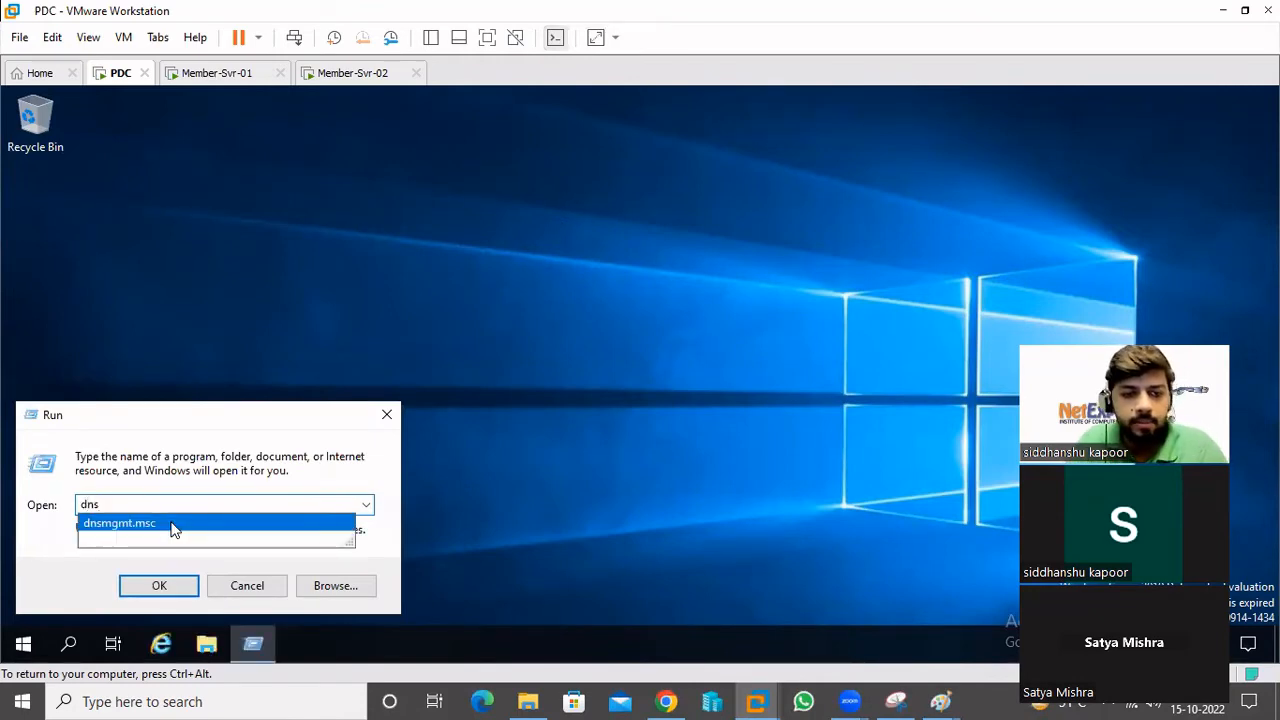
{"action": "left_click", "coordinate": [171, 527]}
{"action": "left_click", "coordinate": [158, 585]}
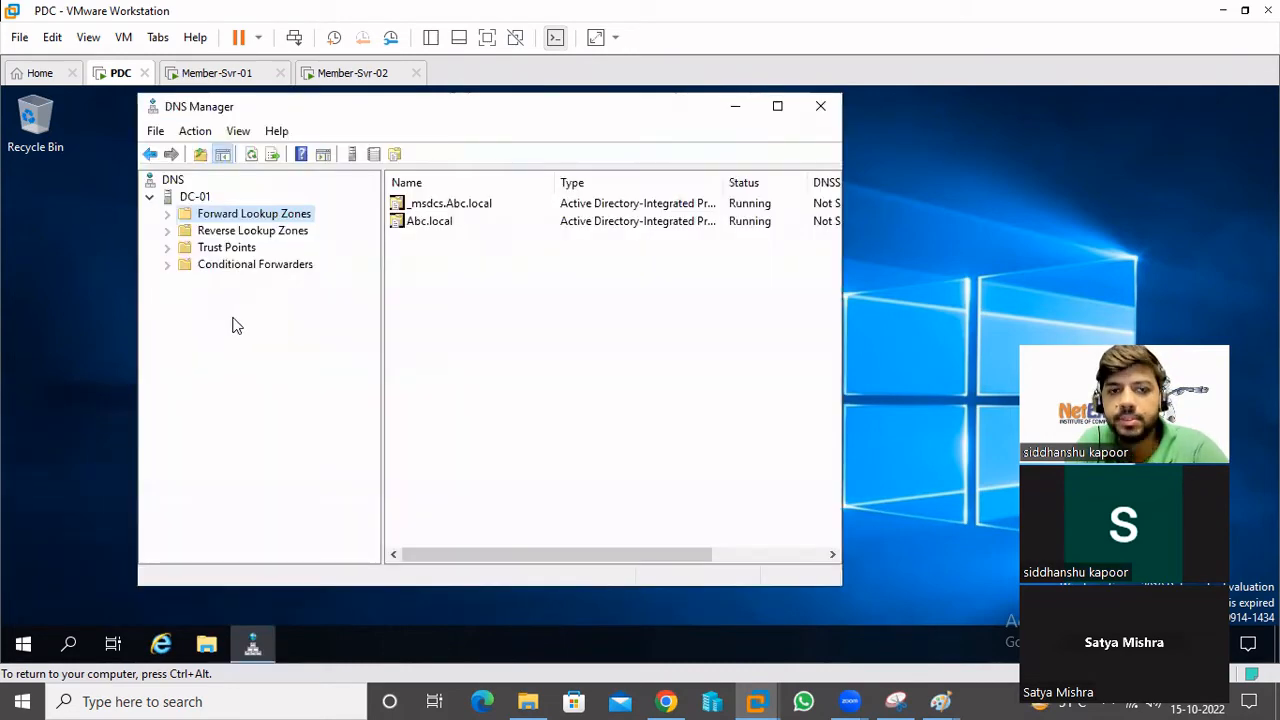
- Examine the MemSvr-01 and MemSvr-02 host records in the Abc.local forward lookup zone and close DNS Manager
{"action": "left_click", "coordinate": [167, 215]}
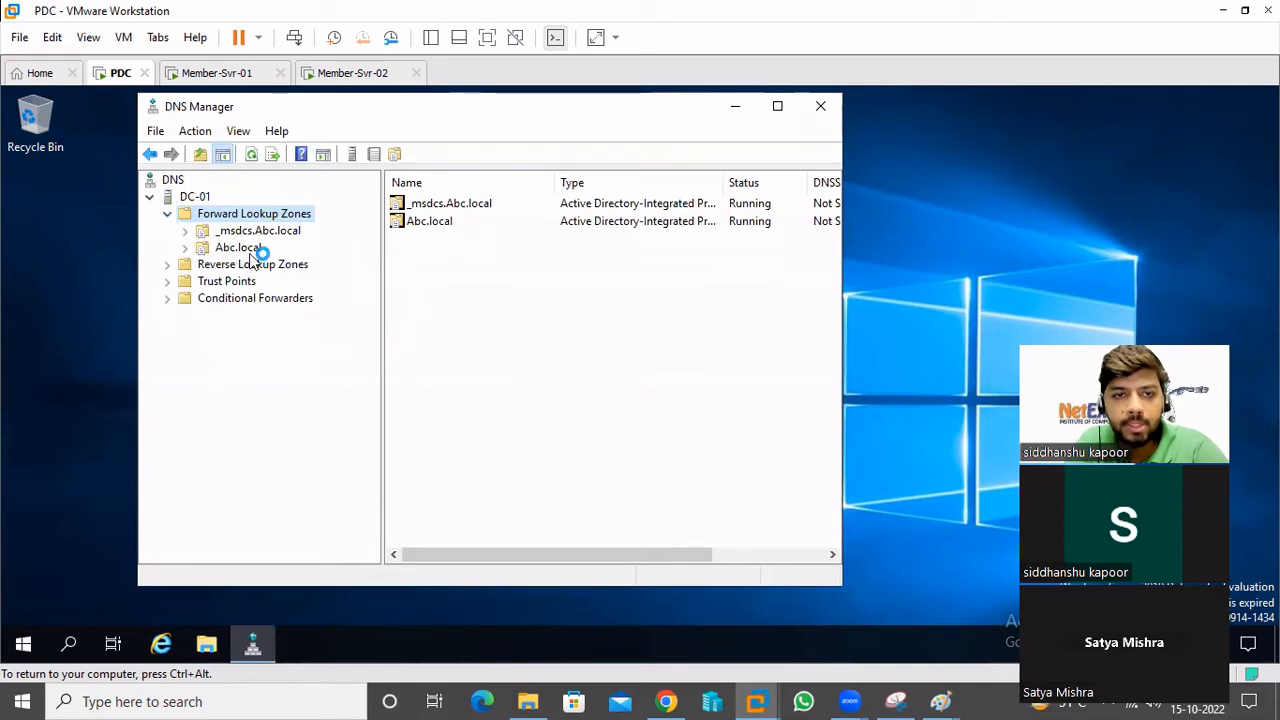
{"action": "left_click", "coordinate": [256, 249]}
{"action": "left_click", "coordinate": [433, 454]}
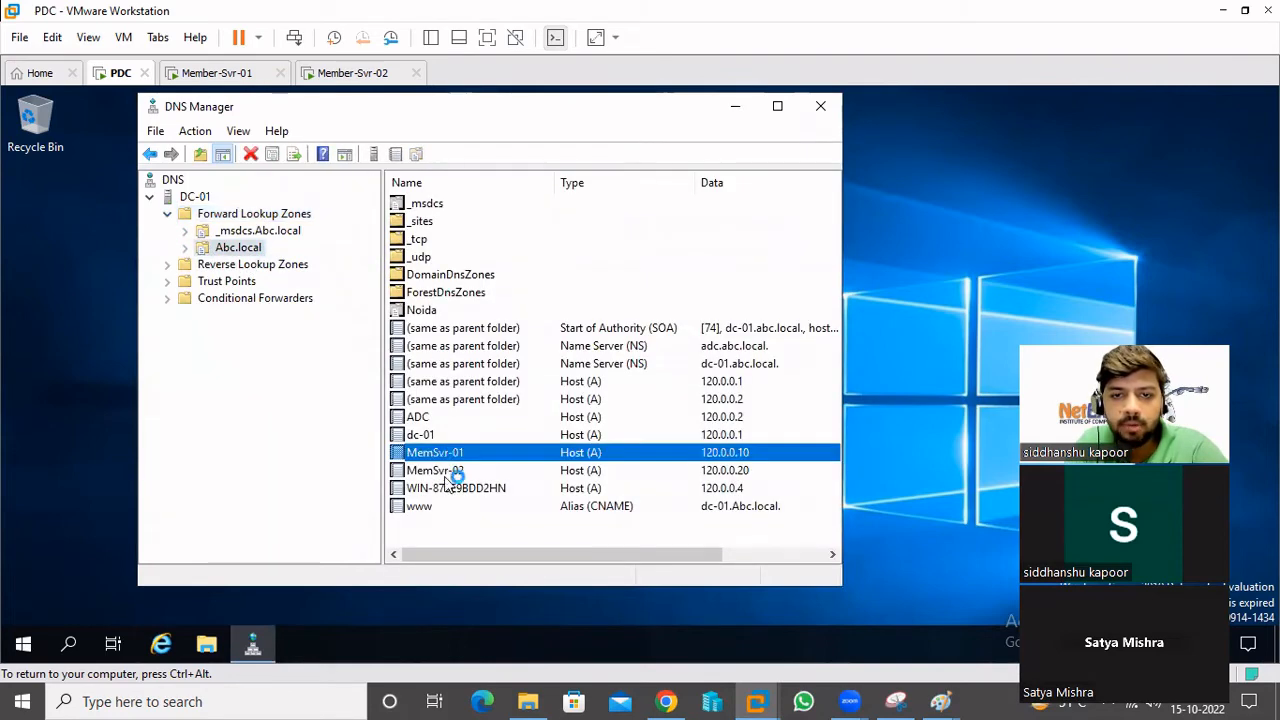
{"action": "left_click", "coordinate": [443, 471]}
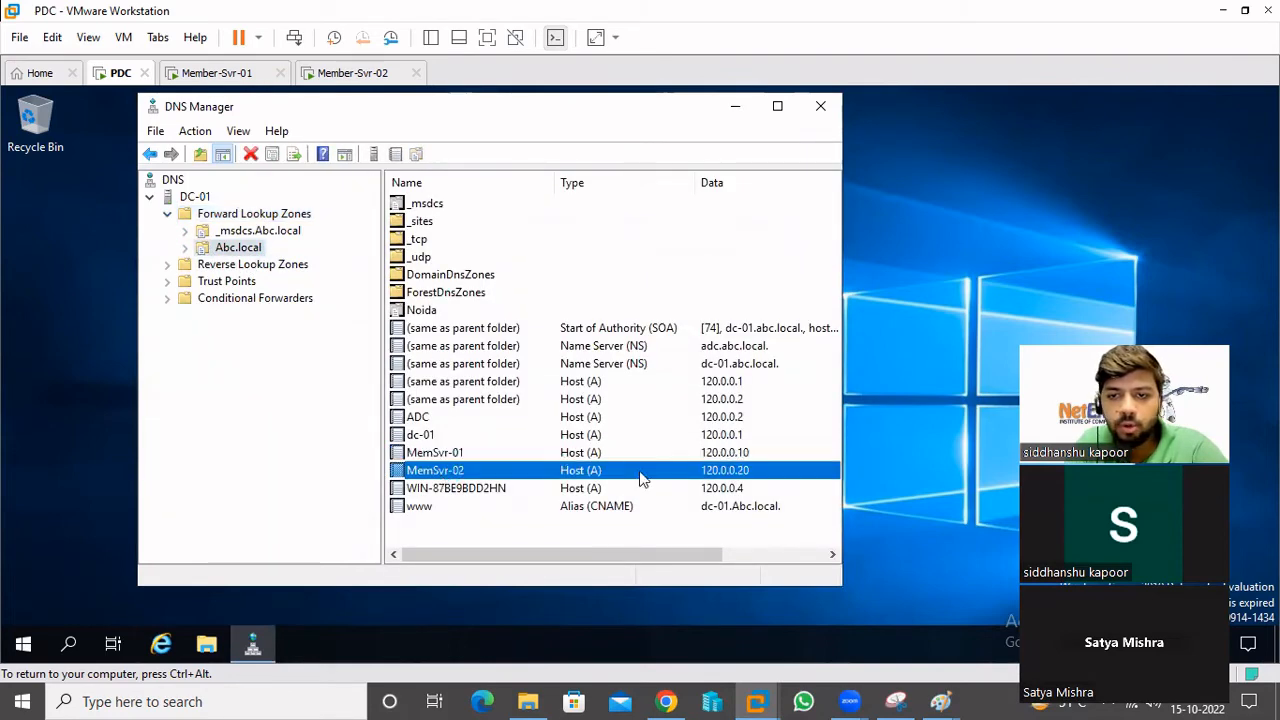
{"action": "left_click", "coordinate": [444, 452]}
{"action": "left_click", "coordinate": [453, 471]}
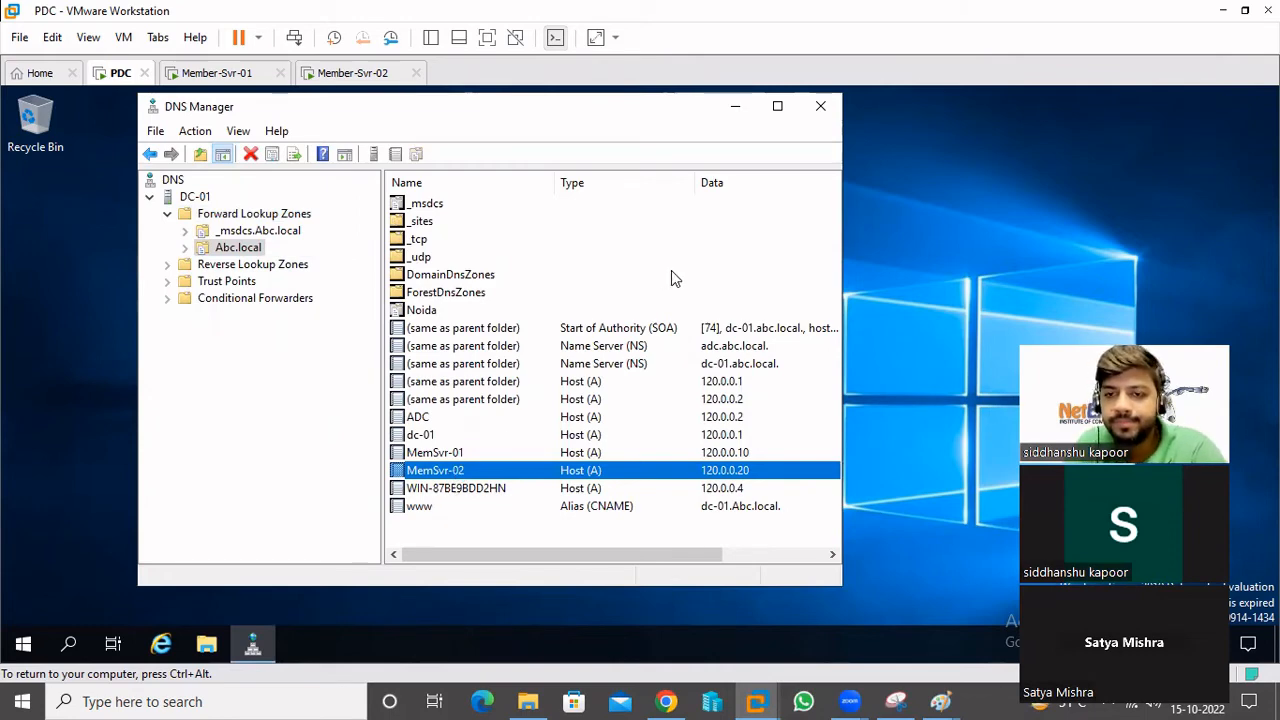
{"action": "left_click", "coordinate": [820, 105]}
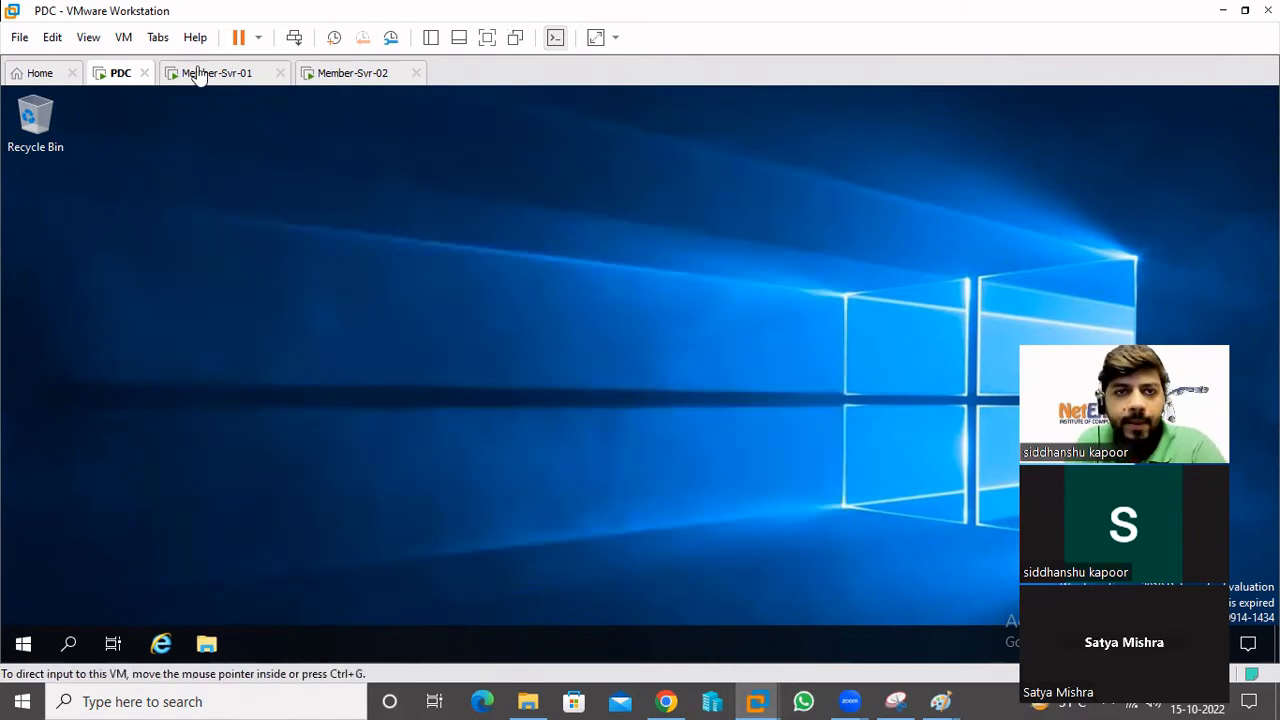
- Switch to Member-Svr-01, refresh its desktop and open Server Manager
{"action": "left_click", "coordinate": [200, 72]}
{"action": "right_click", "coordinate": [296, 240]}
{"action": "left_click", "coordinate": [344, 292]}
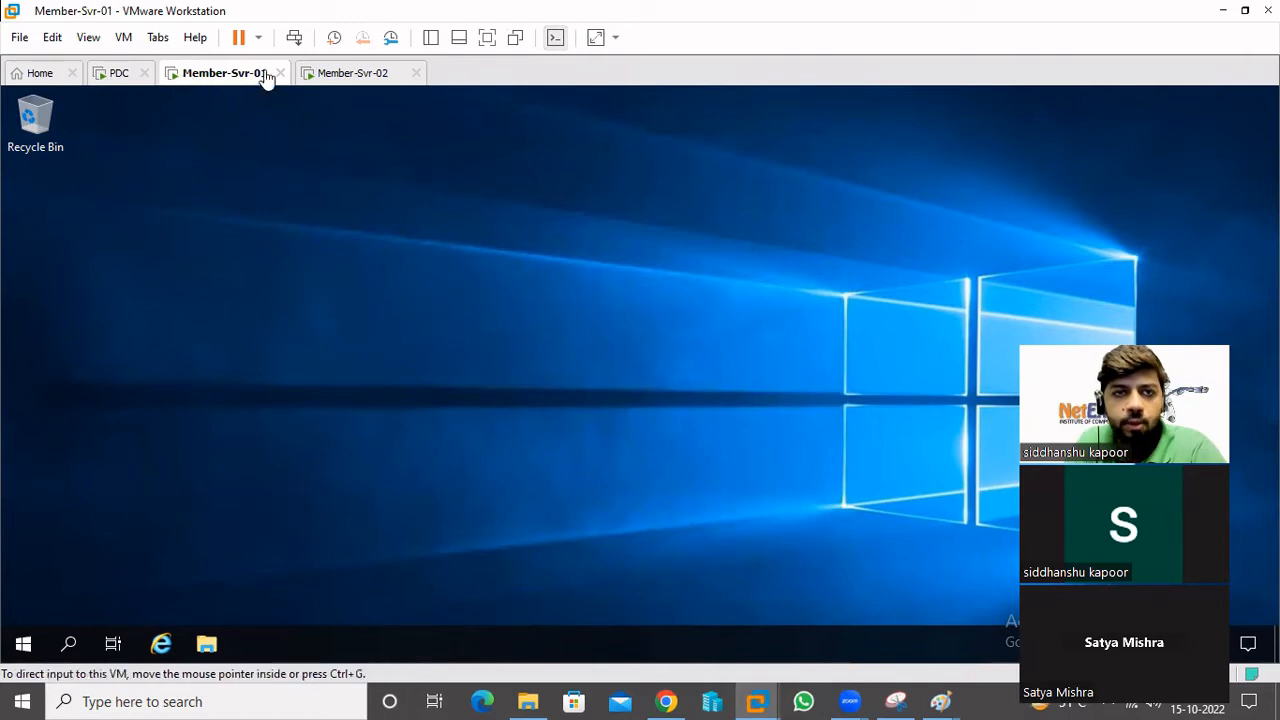
{"action": "left_click", "coordinate": [23, 647]}
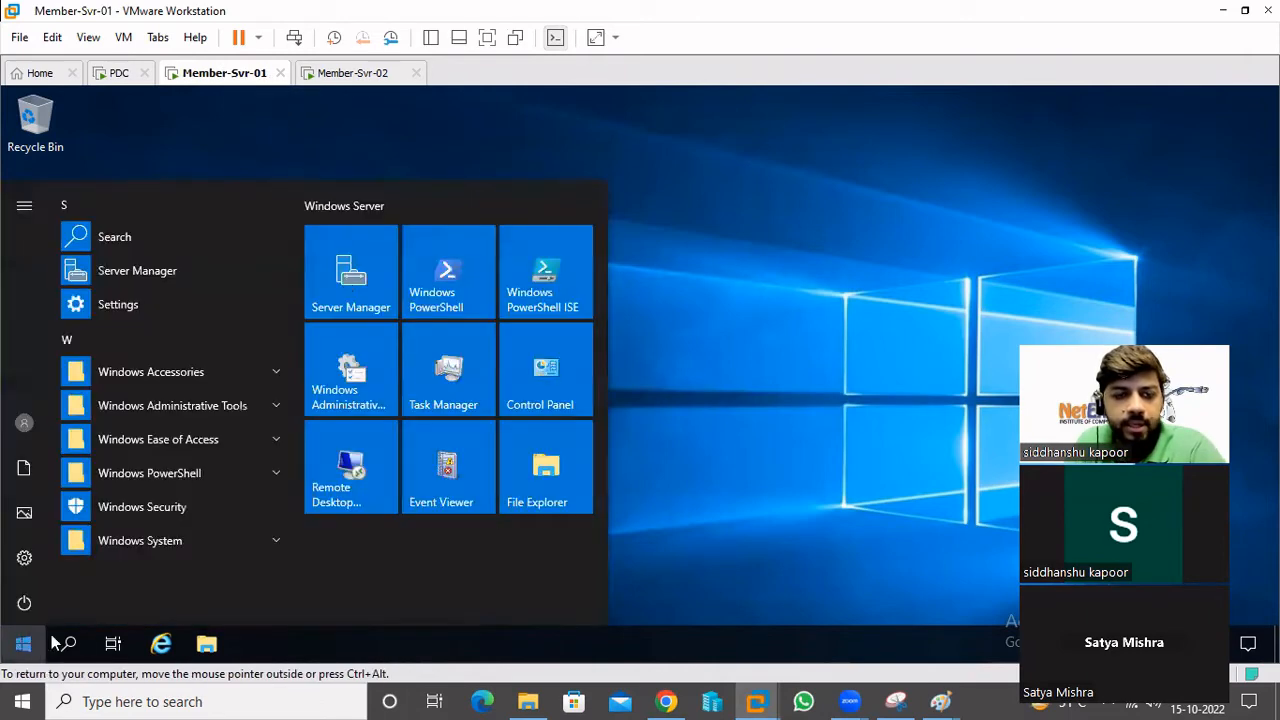
{"action": "left_click", "coordinate": [356, 274]}
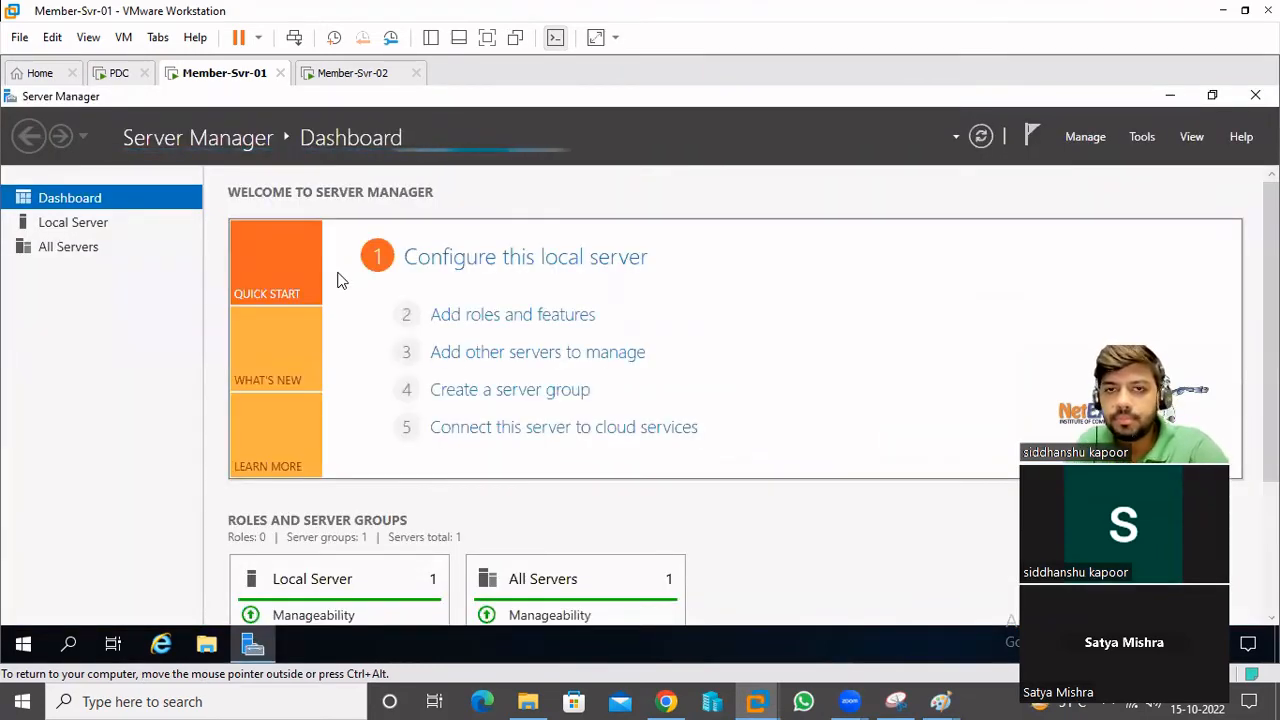
- Start the Add Roles and Features wizard with MemSvr-01.Abc.local as destination server and advance to the server roles
{"action": "left_click", "coordinate": [491, 330]}
{"action": "left_click_drag", "start_coordinate": [434, 123], "coordinate": [455, 112]}
{"action": "left_click", "coordinate": [557, 600]}
{"action": "left_click", "coordinate": [560, 600]}
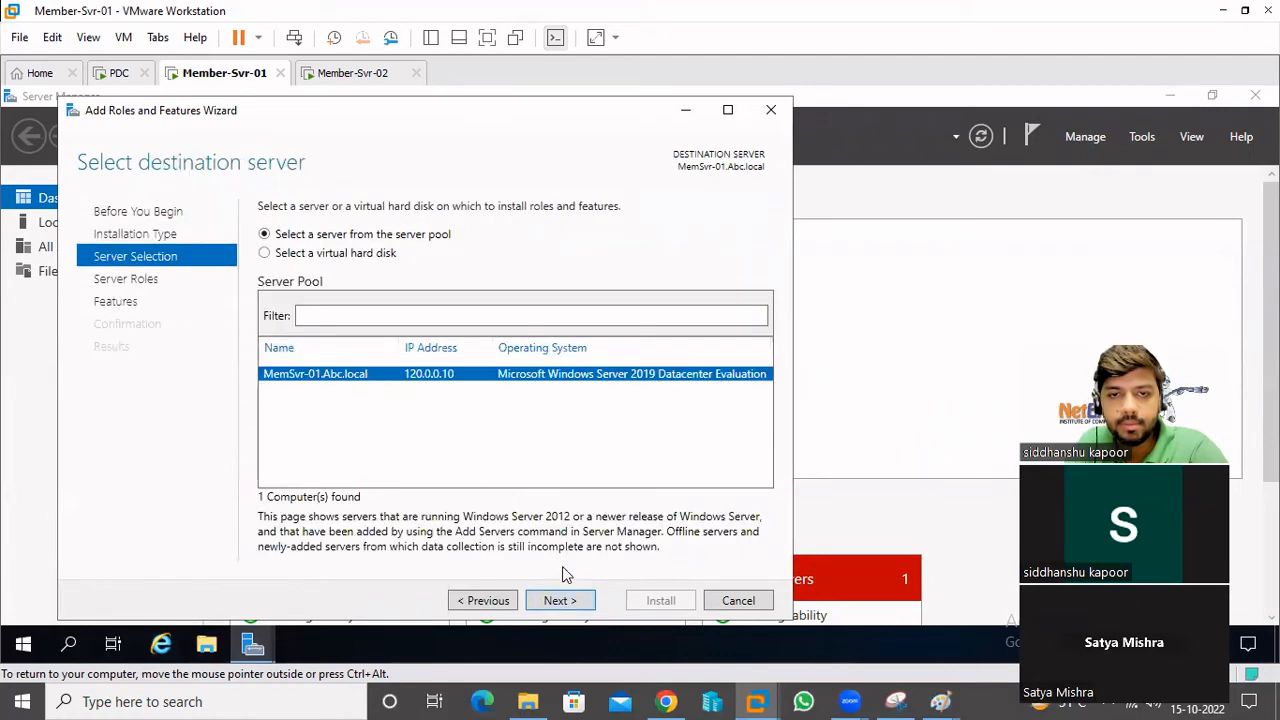
{"action": "left_click", "coordinate": [546, 602]}
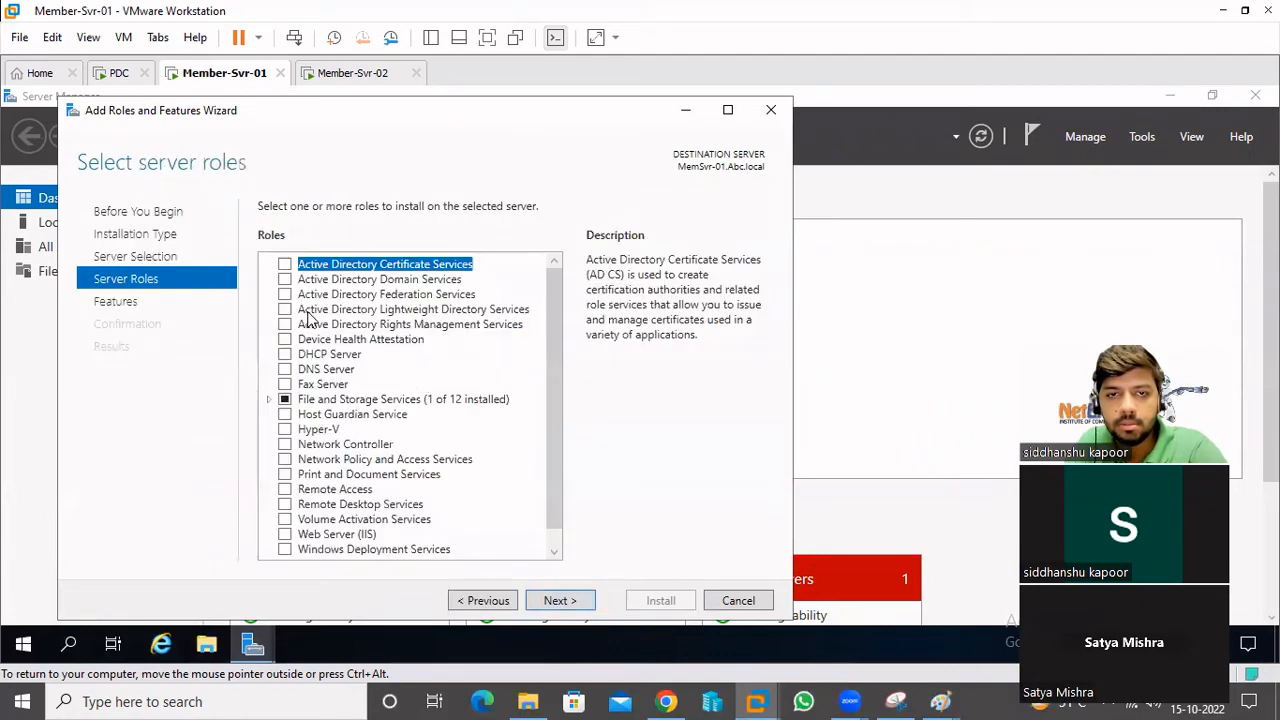
- Install the DNS Server role with its management tools on MemSvr-01, allowing automatic restart if required
{"action": "left_click", "coordinate": [285, 369]}
{"action": "left_click", "coordinate": [484, 515]}
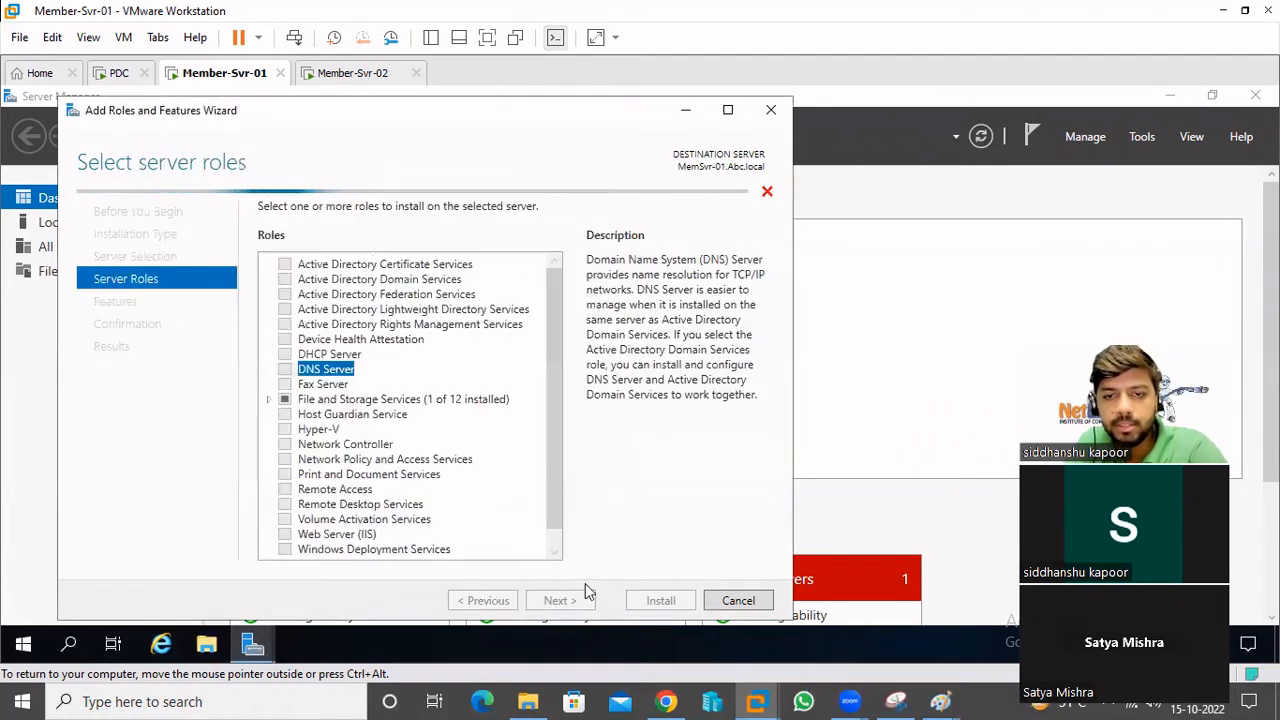
{"action": "left_click", "coordinate": [560, 602]}
{"action": "left_click", "coordinate": [560, 602]}
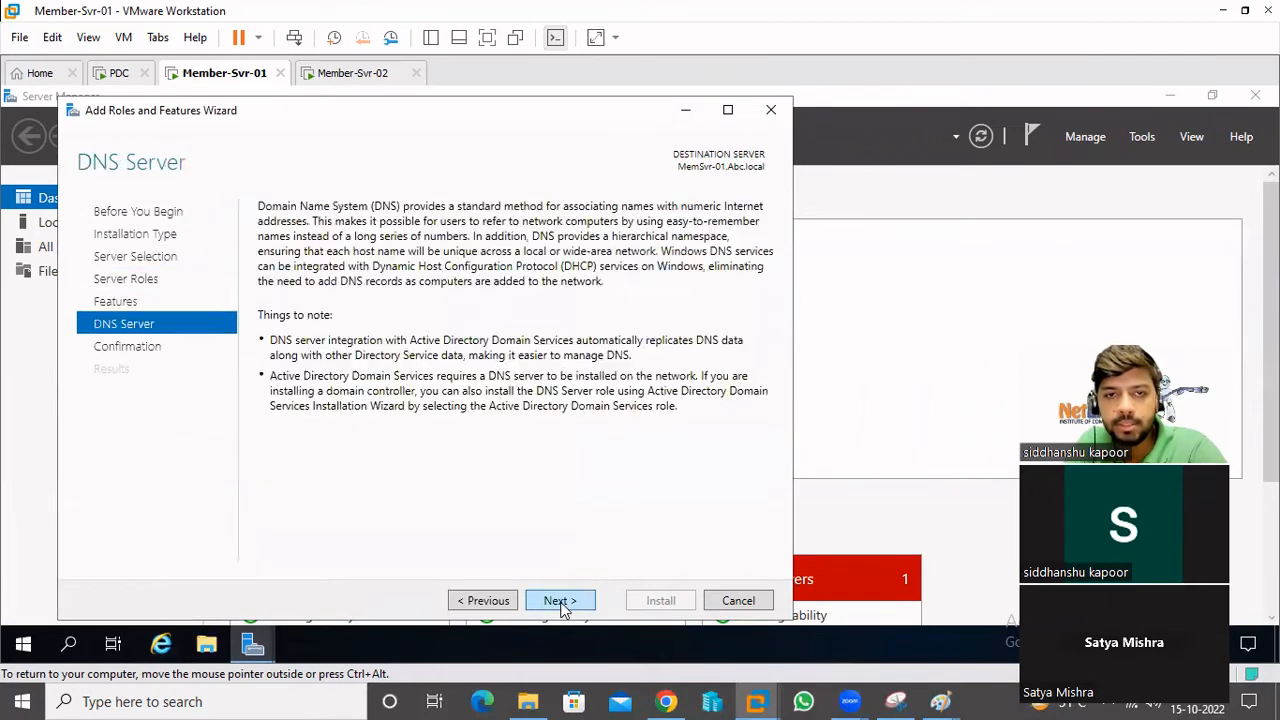
{"action": "left_click", "coordinate": [560, 602]}
{"action": "left_click", "coordinate": [345, 233]}
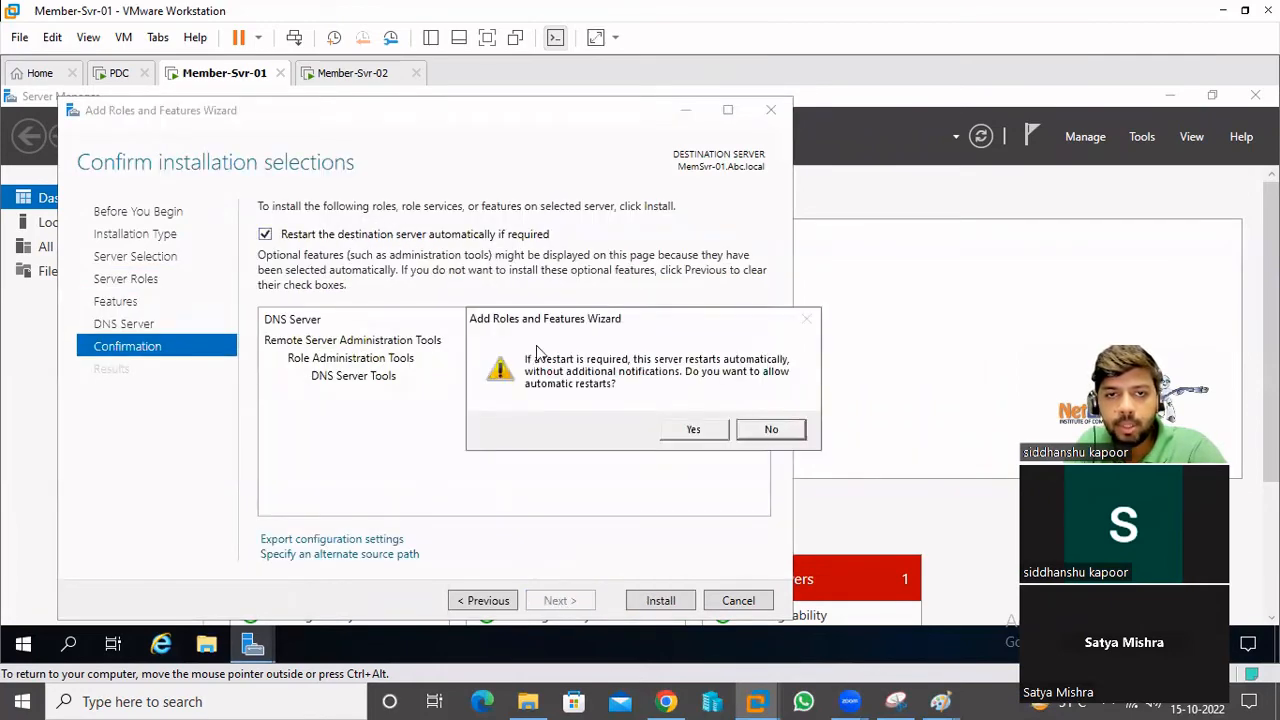
{"action": "left_click", "coordinate": [667, 425]}
{"action": "left_click", "coordinate": [659, 600]}
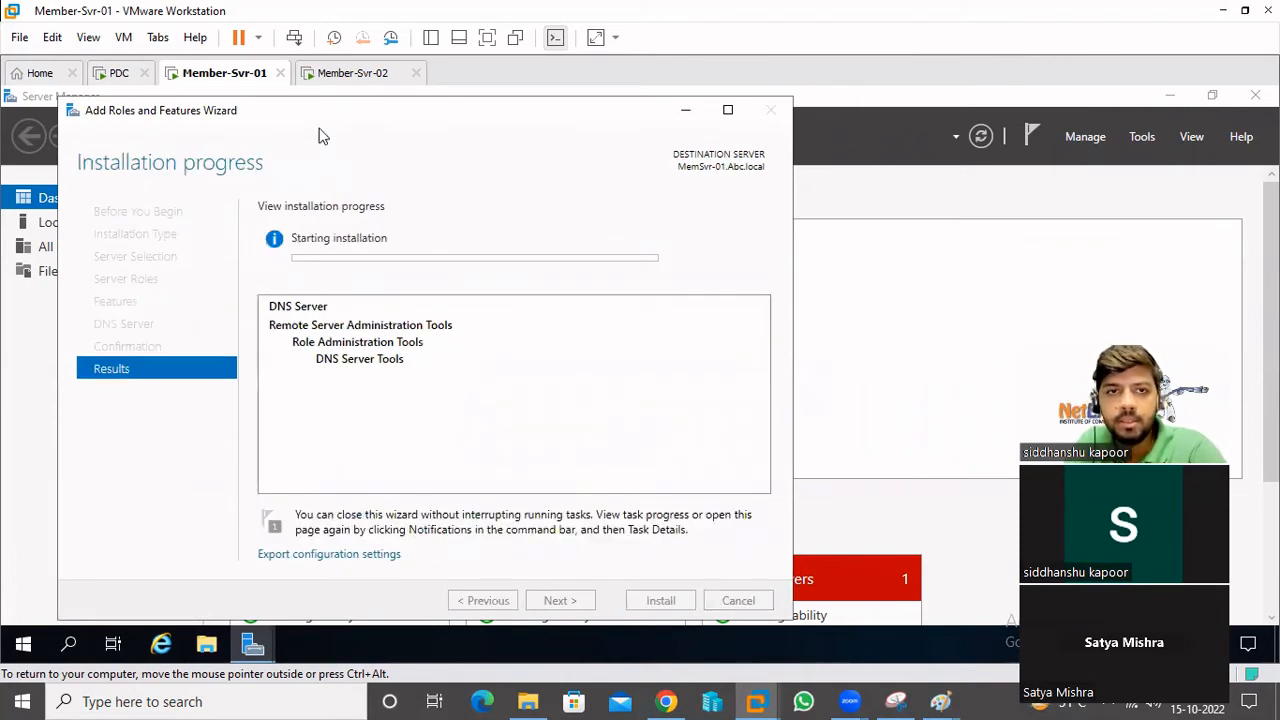
- On Member-Svr-02, open Server Manager and start the Add Roles and Features wizard
{"action": "left_click", "coordinate": [340, 74]}
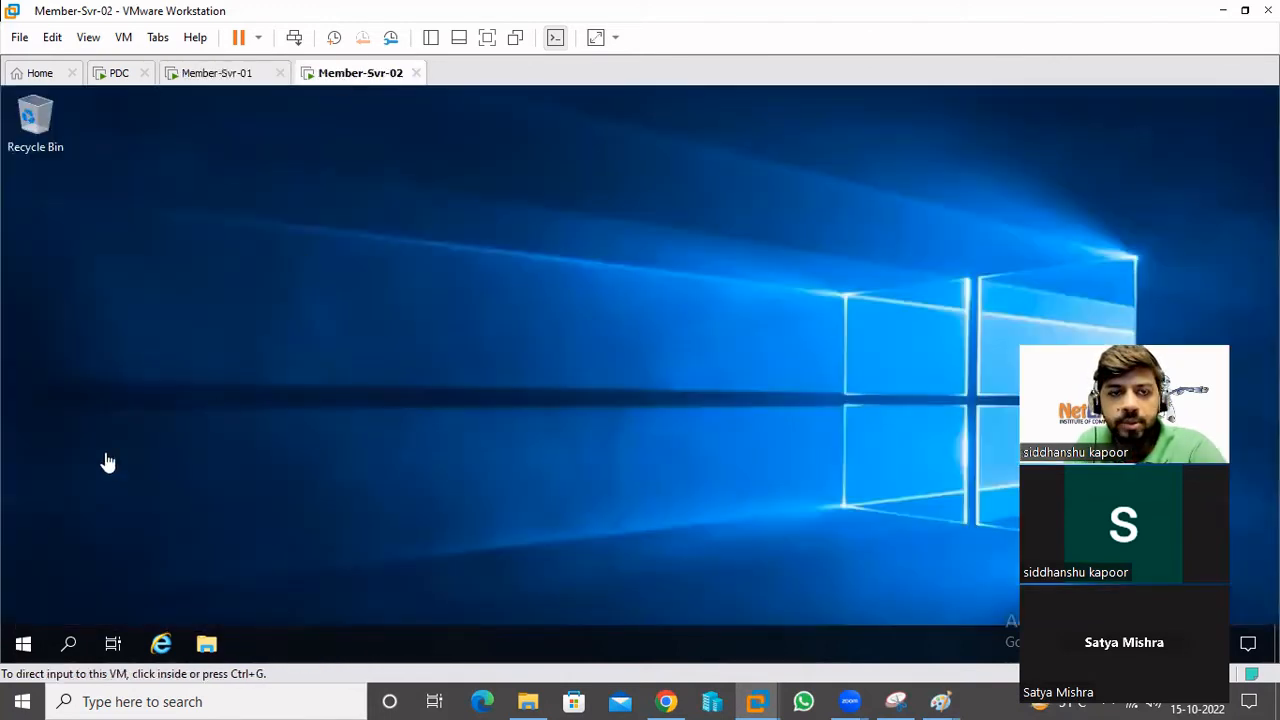
{"action": "left_click", "coordinate": [23, 644]}
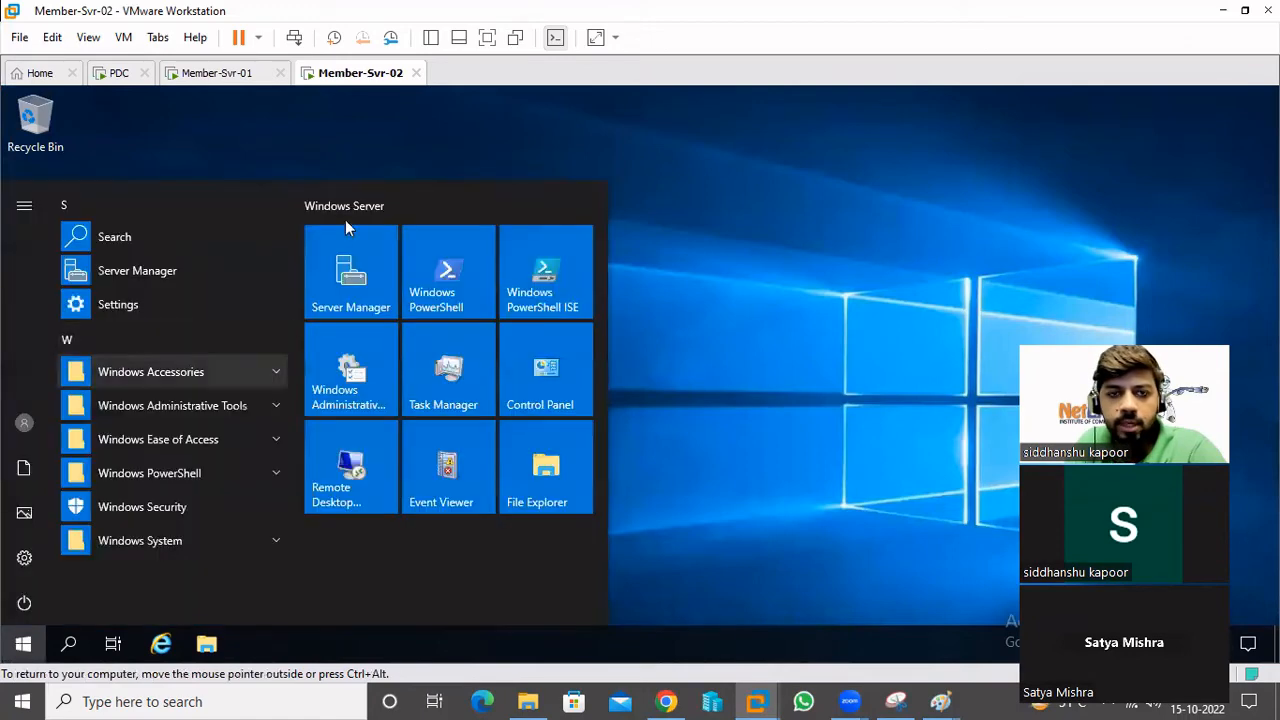
{"action": "left_click", "coordinate": [340, 285]}
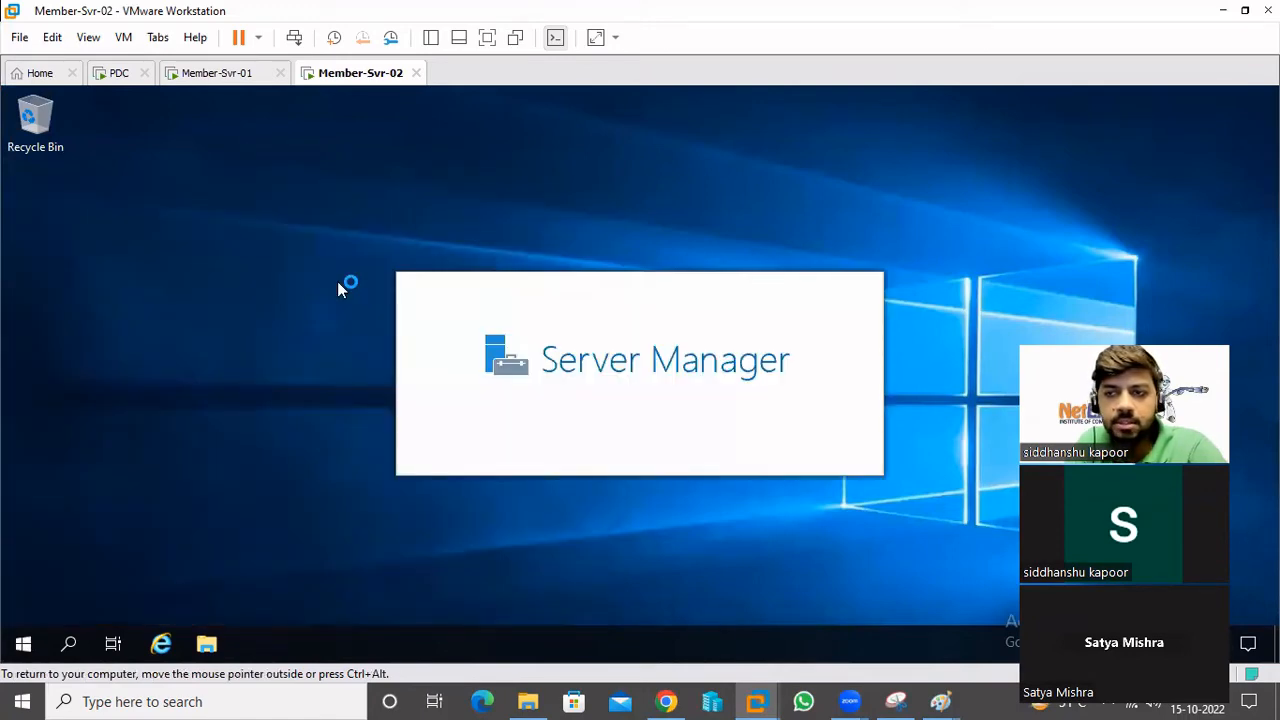
{"action": "left_click", "coordinate": [217, 82]}
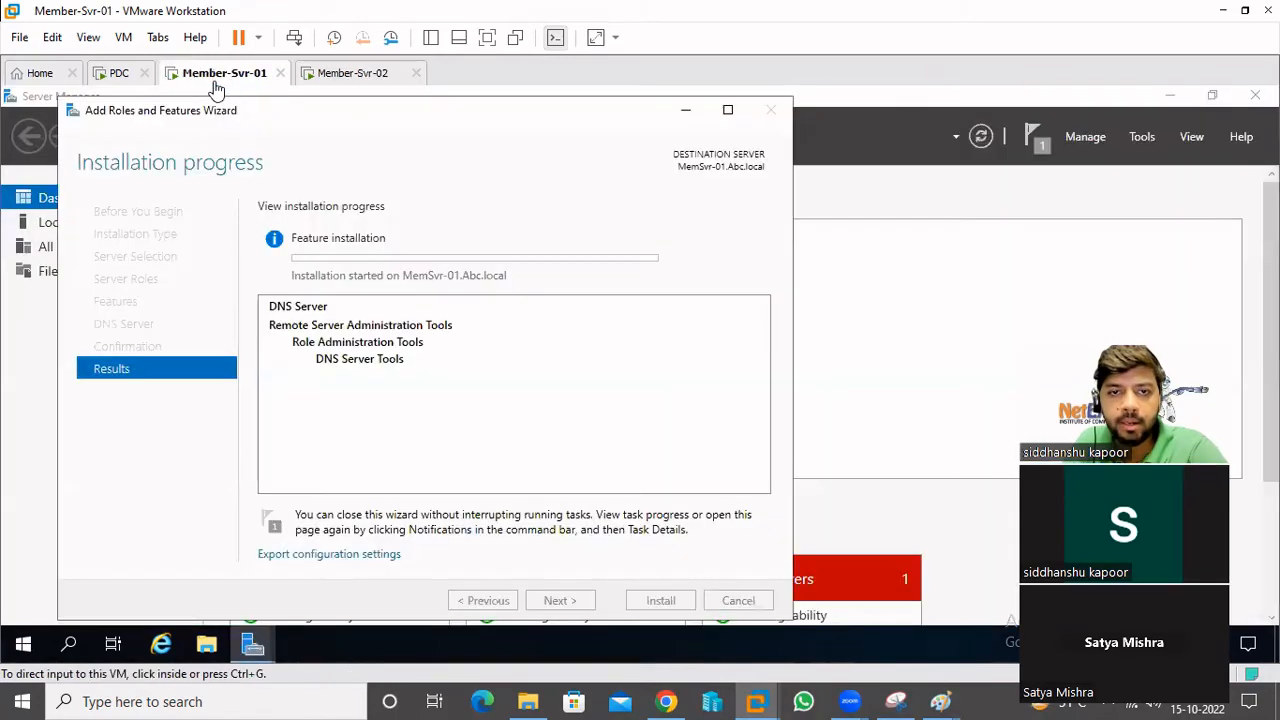
{"action": "left_click", "coordinate": [336, 80]}
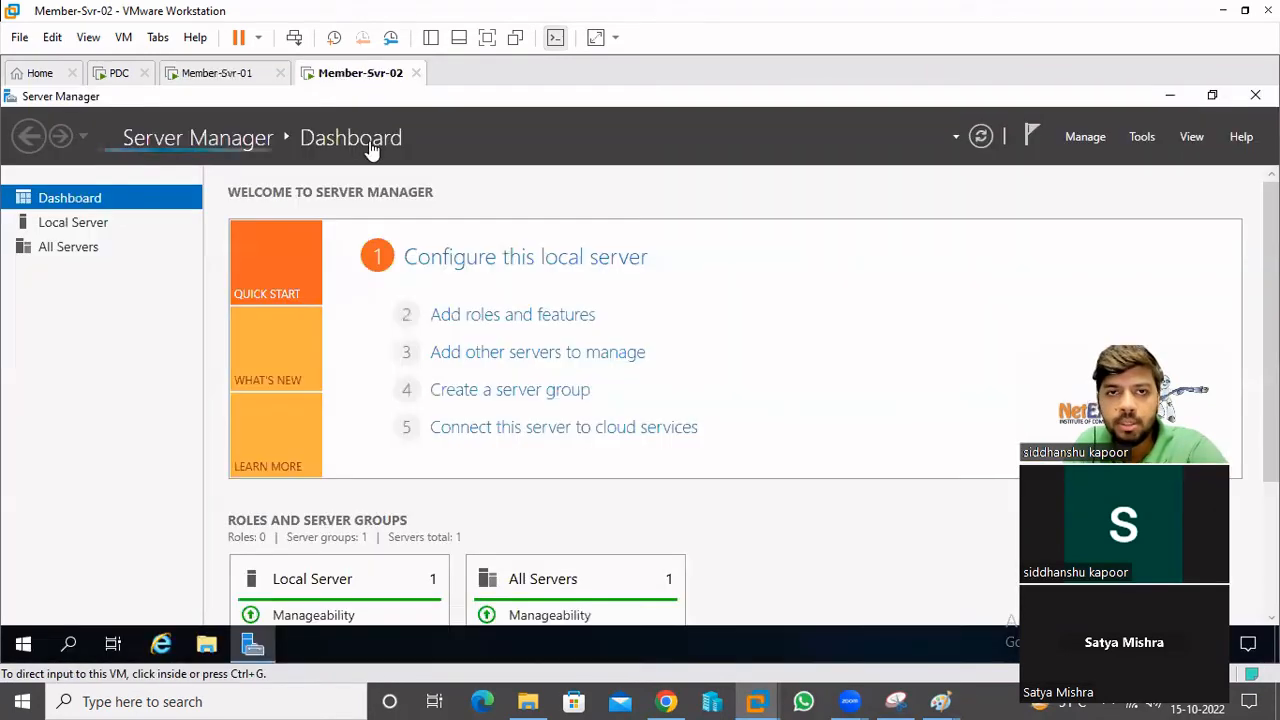
{"action": "left_click", "coordinate": [605, 200]}
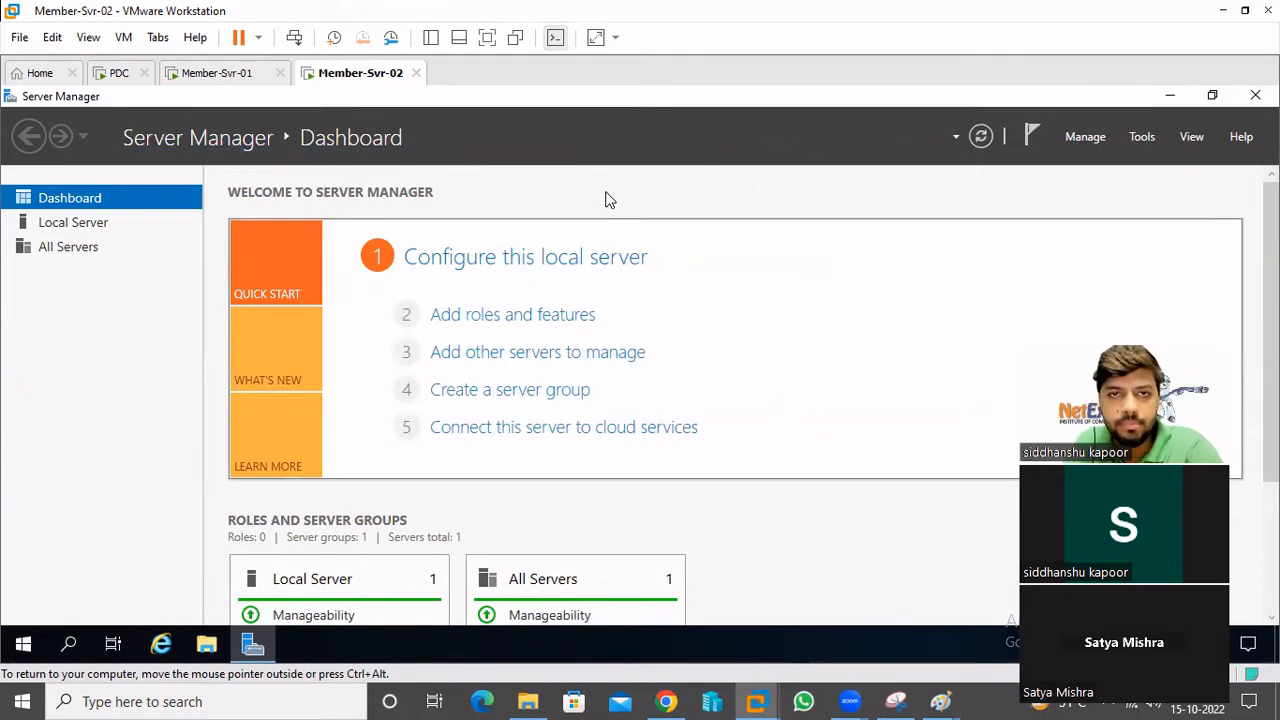
{"action": "left_click", "coordinate": [482, 317]}
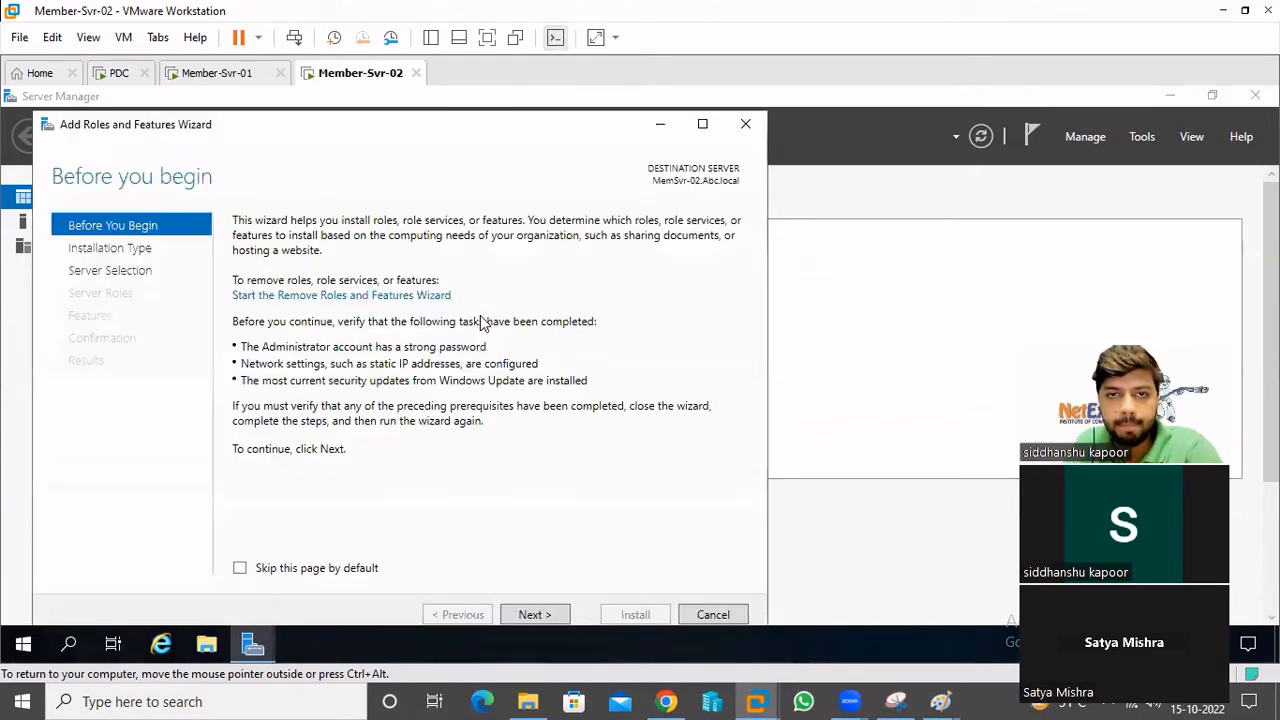
- Choose MemSvr-02.Abc.local as destination server and select the DNS Server role with its management tools
{"action": "left_click_drag", "start_coordinate": [388, 124], "coordinate": [410, 98]}
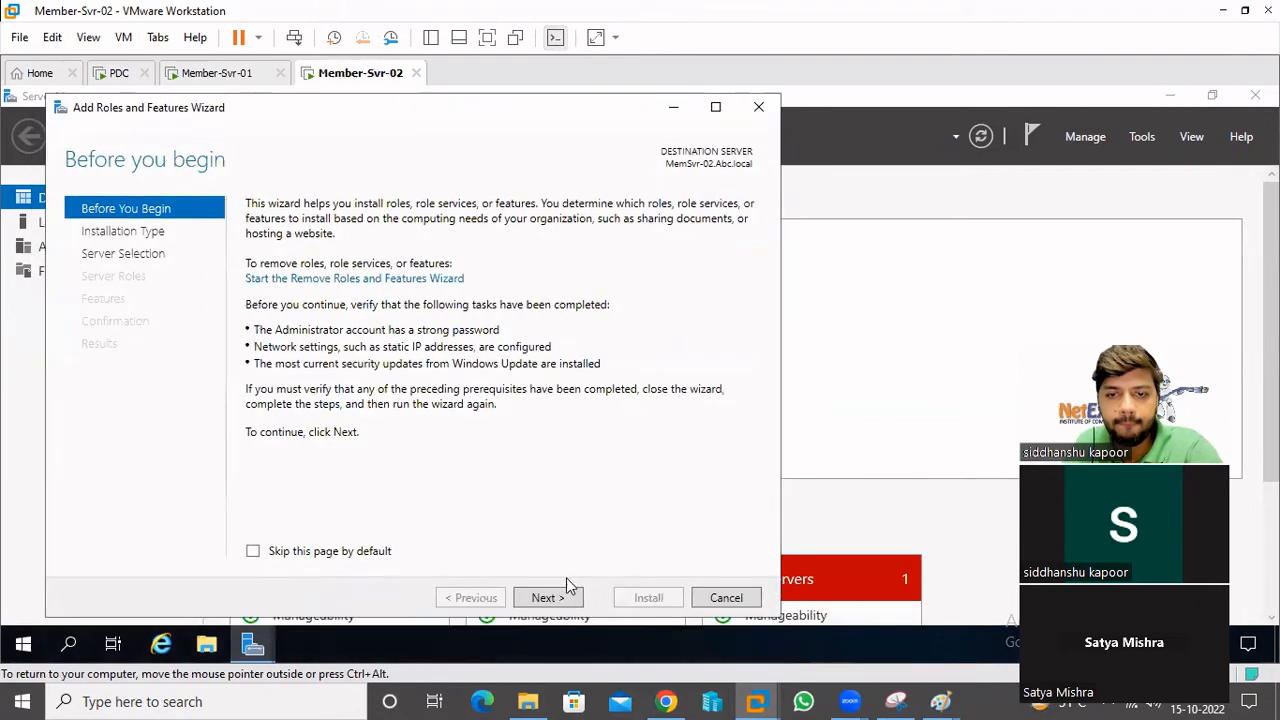
{"action": "left_click", "coordinate": [545, 597]}
{"action": "left_click", "coordinate": [558, 597]}
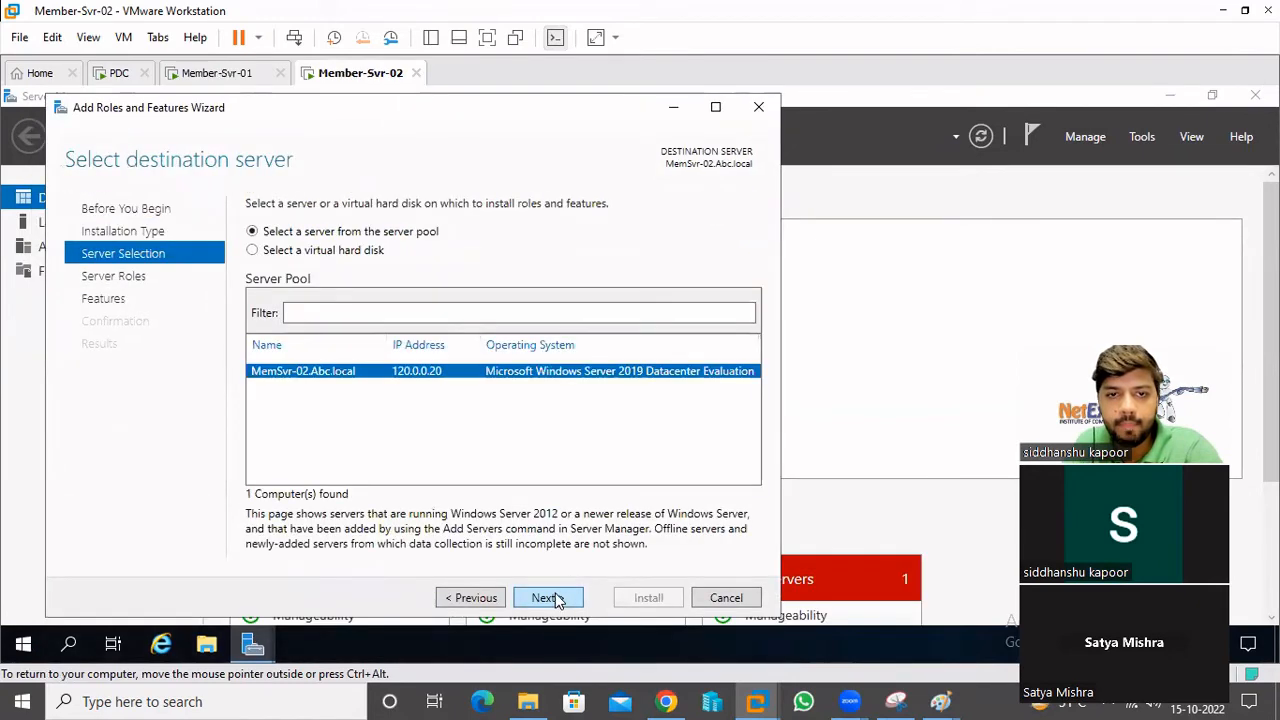
{"action": "left_click", "coordinate": [560, 598]}
{"action": "left_click", "coordinate": [272, 367]}
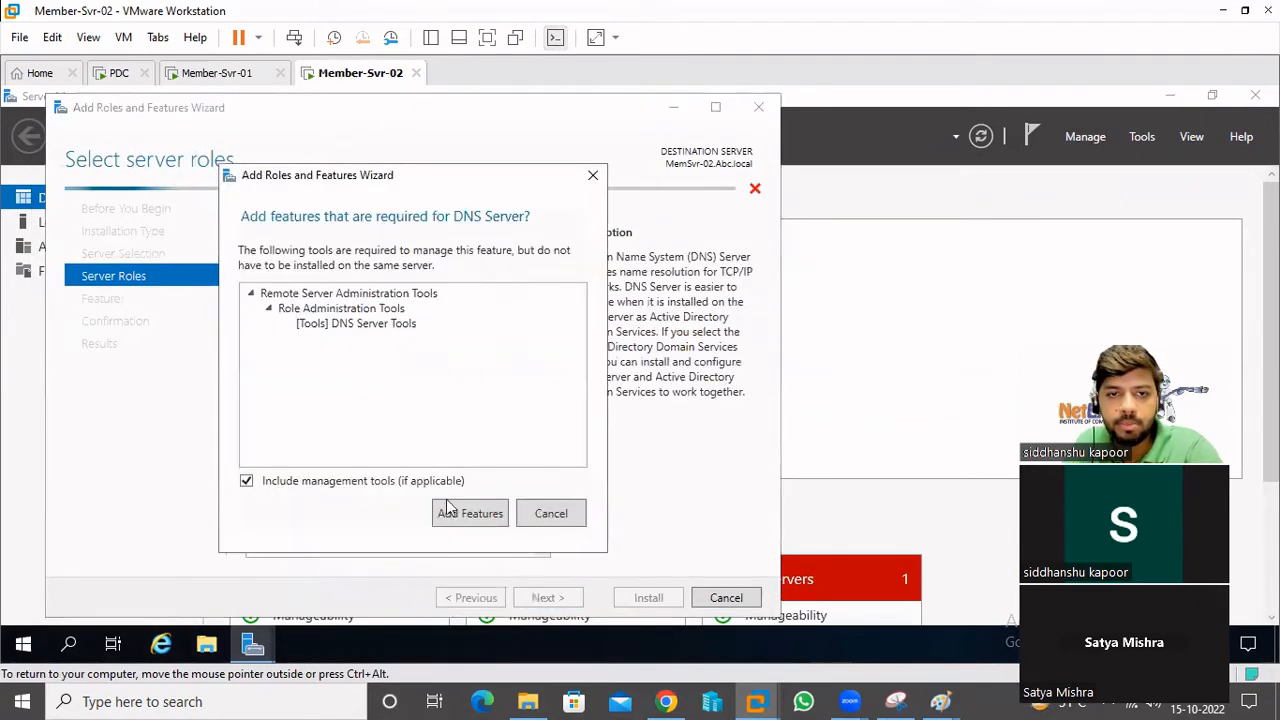
{"action": "left_click", "coordinate": [458, 512]}
- Install the selected role on MemSvr-02, allowing the destination server to restart automatically if required
{"action": "left_click", "coordinate": [527, 598]}
{"action": "left_click", "coordinate": [527, 598]}
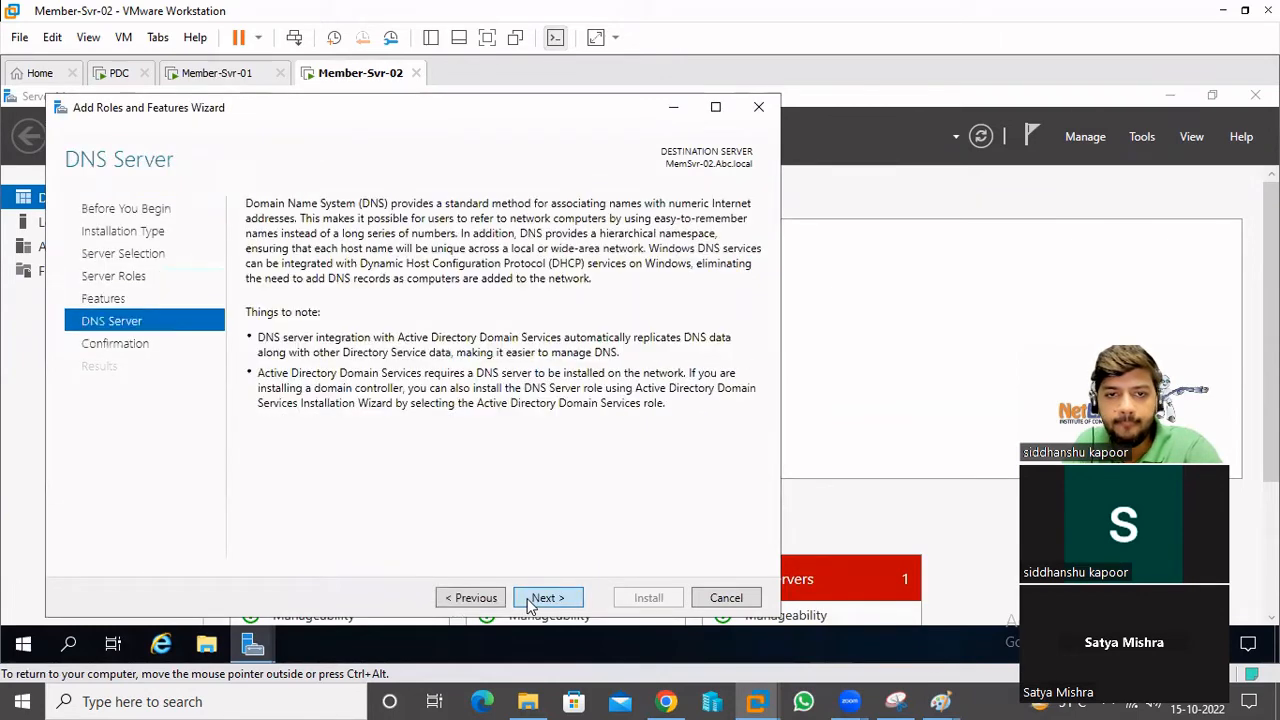
{"action": "left_click", "coordinate": [530, 598]}
{"action": "left_click", "coordinate": [312, 232]}
{"action": "left_click", "coordinate": [684, 430]}
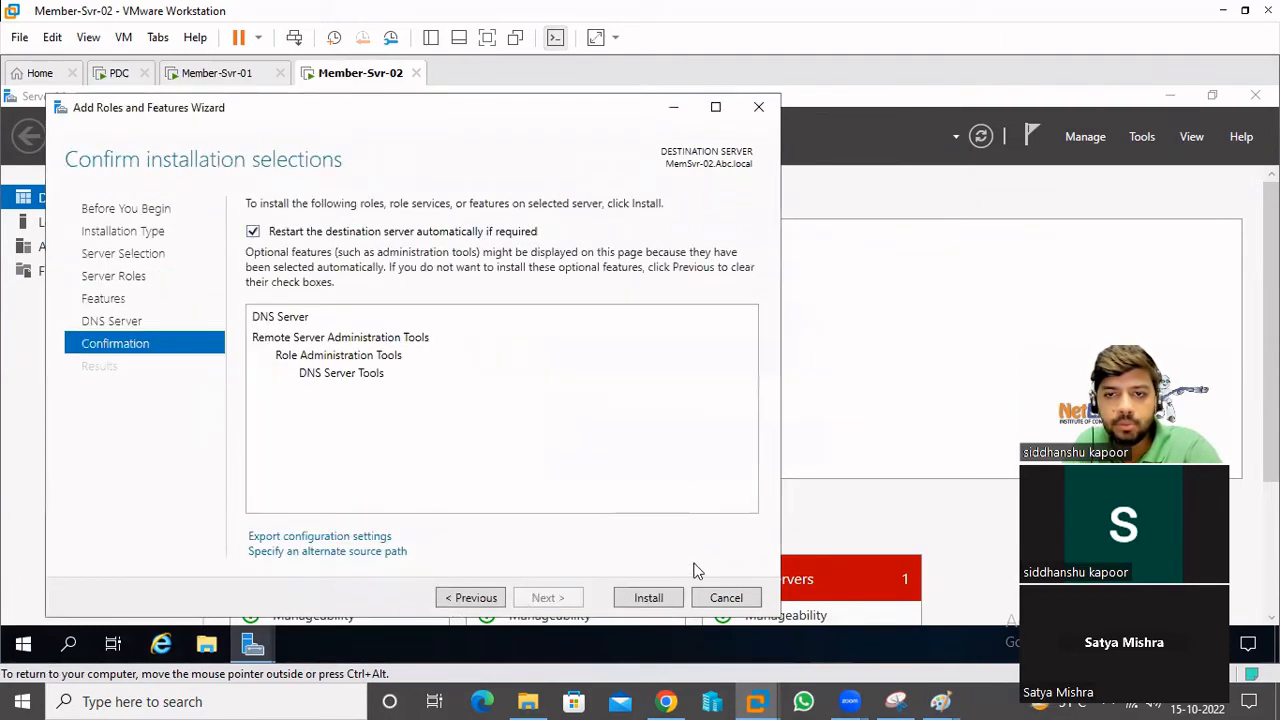
{"action": "left_click", "coordinate": [646, 597]}
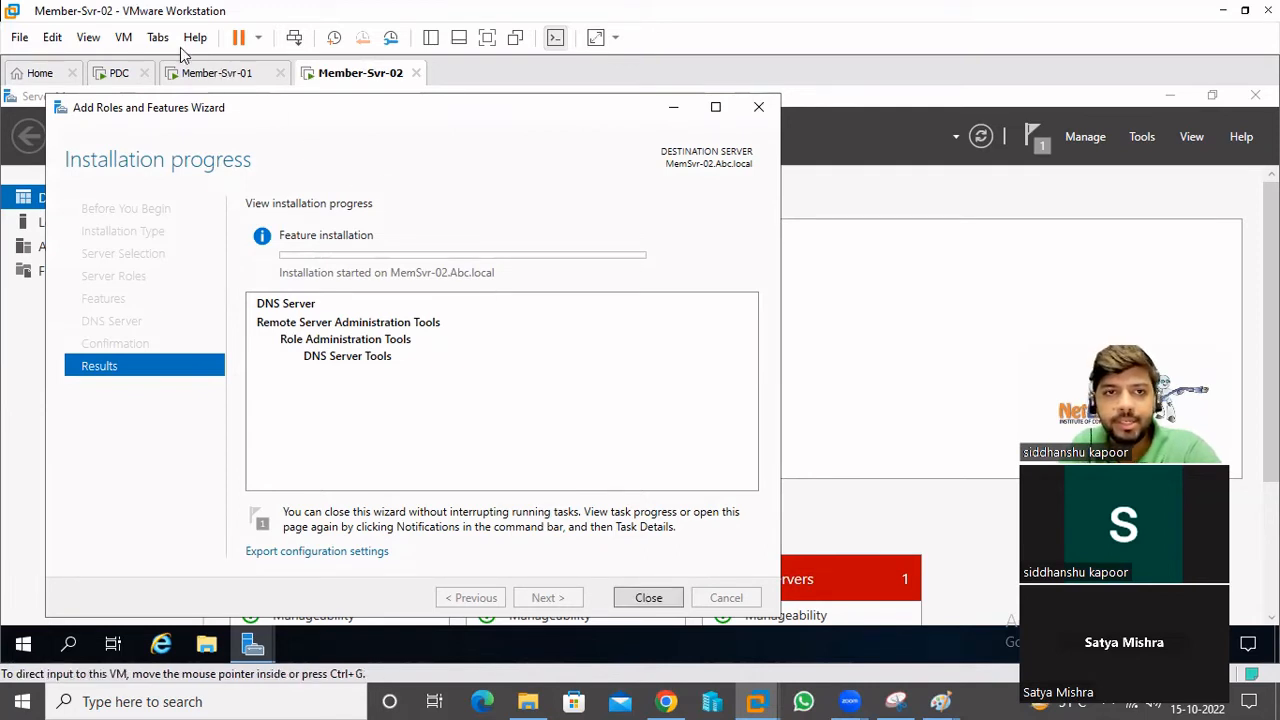
- Return to Member-Svr-01, close the completed installation wizard and Server Manager, and refresh the desktop
{"action": "left_click", "coordinate": [210, 78]}
{"action": "left_click", "coordinate": [364, 76]}
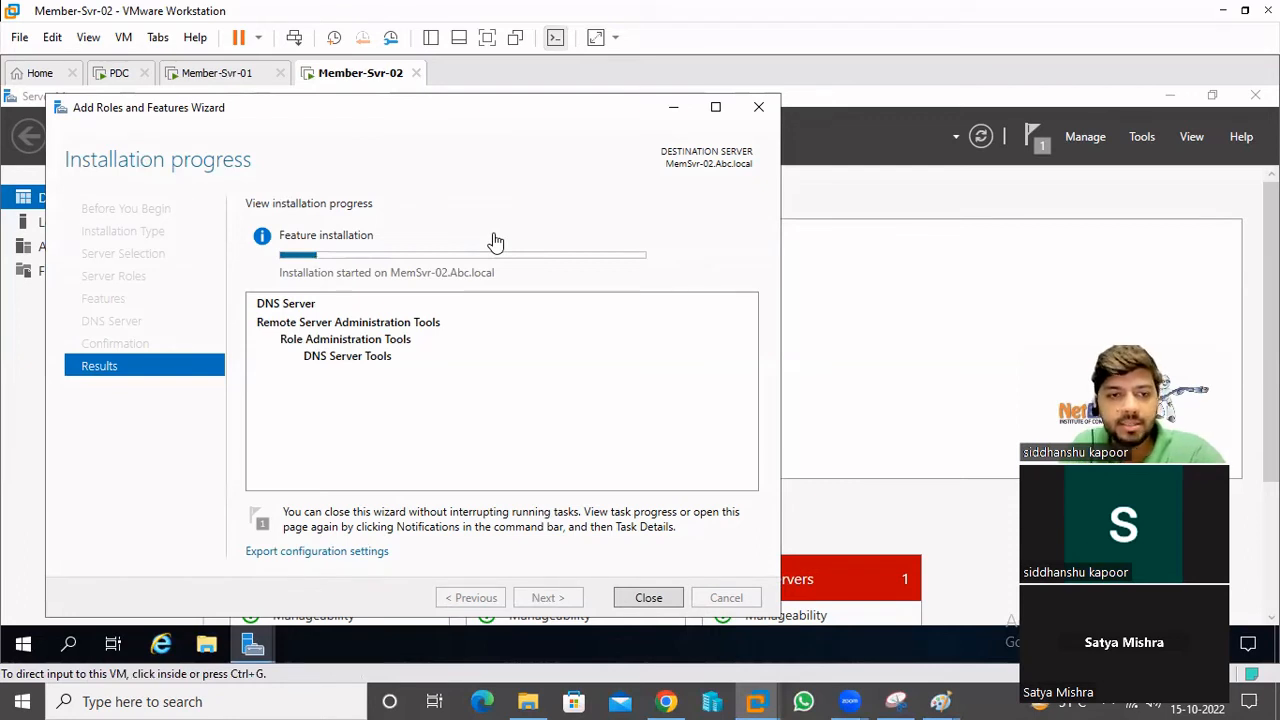
{"action": "left_click", "coordinate": [228, 76]}
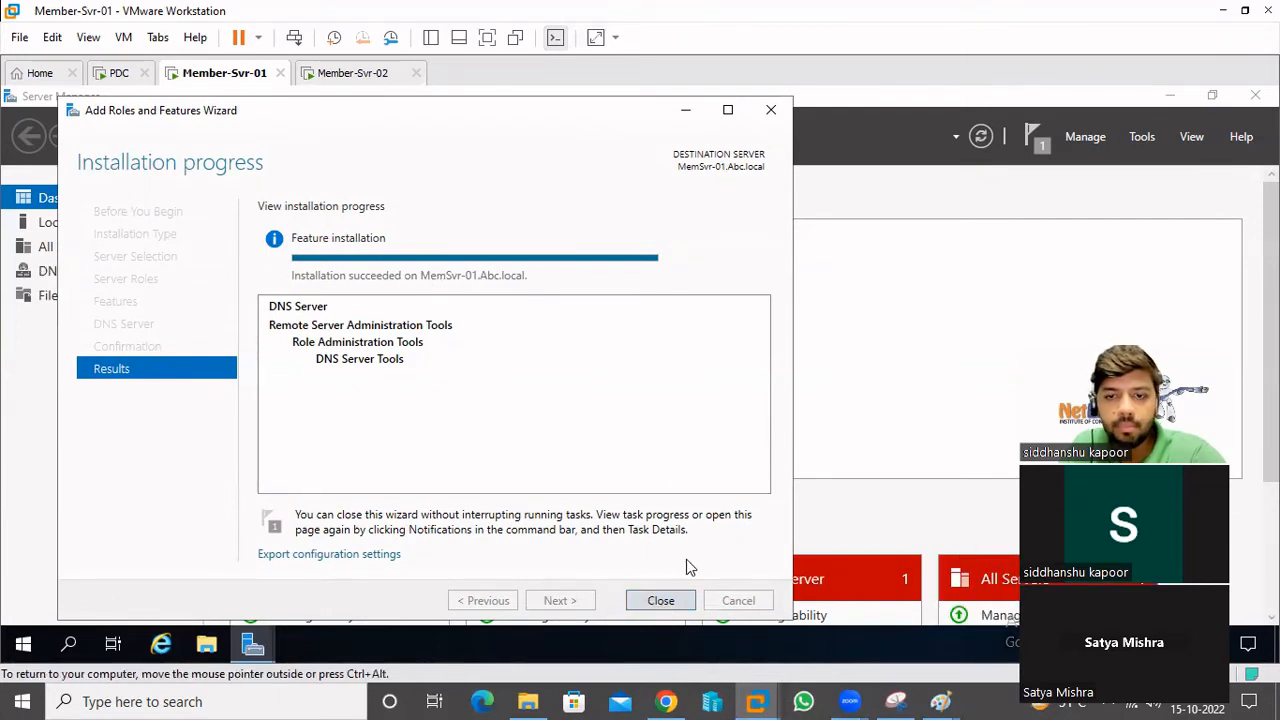
{"action": "left_click", "coordinate": [648, 600]}
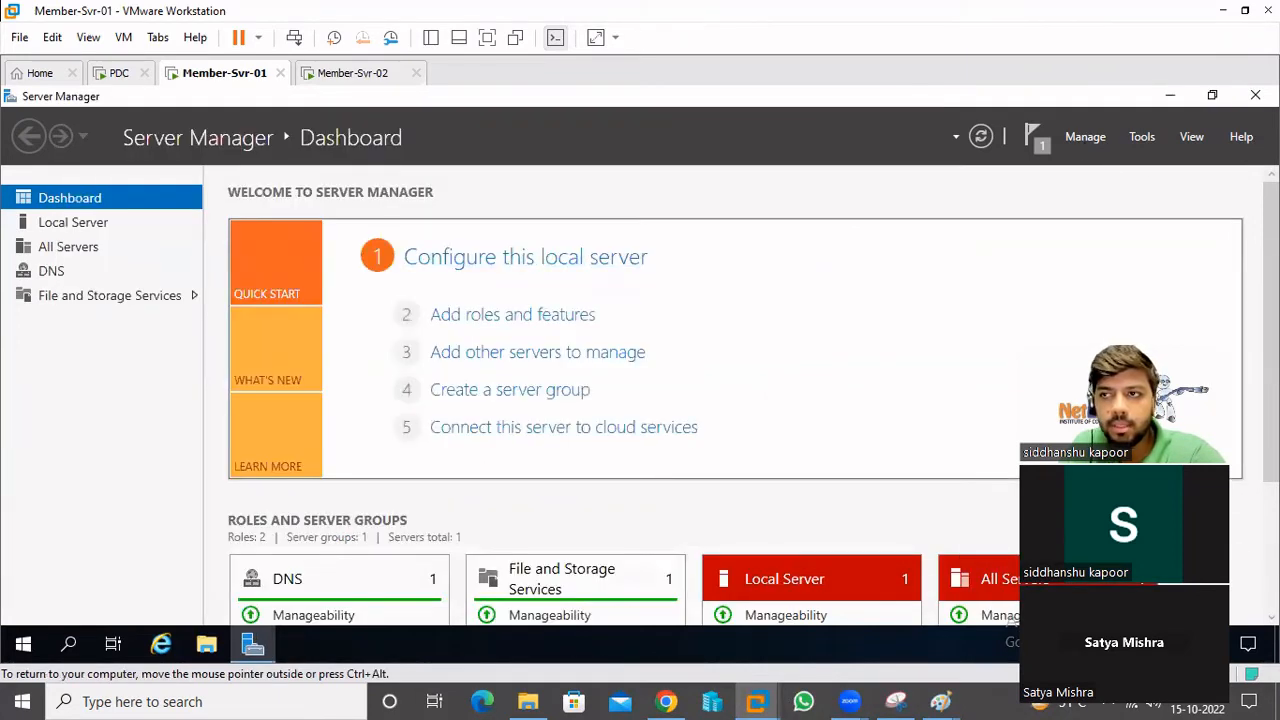
{"action": "left_click", "coordinate": [1255, 95]}
{"action": "right_click", "coordinate": [376, 230]}
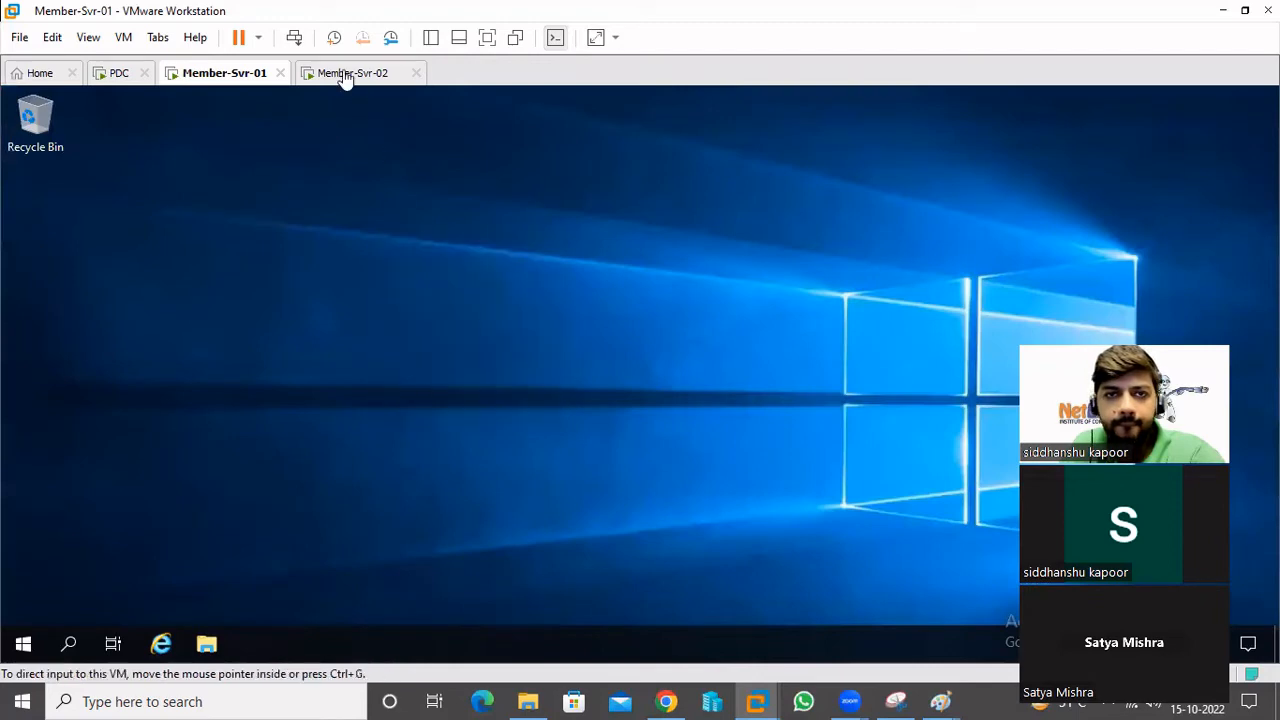
- On Member-Svr-02, wait for the role installation to complete and close the wizard and Server Manager
{"action": "left_click", "coordinate": [350, 73]}
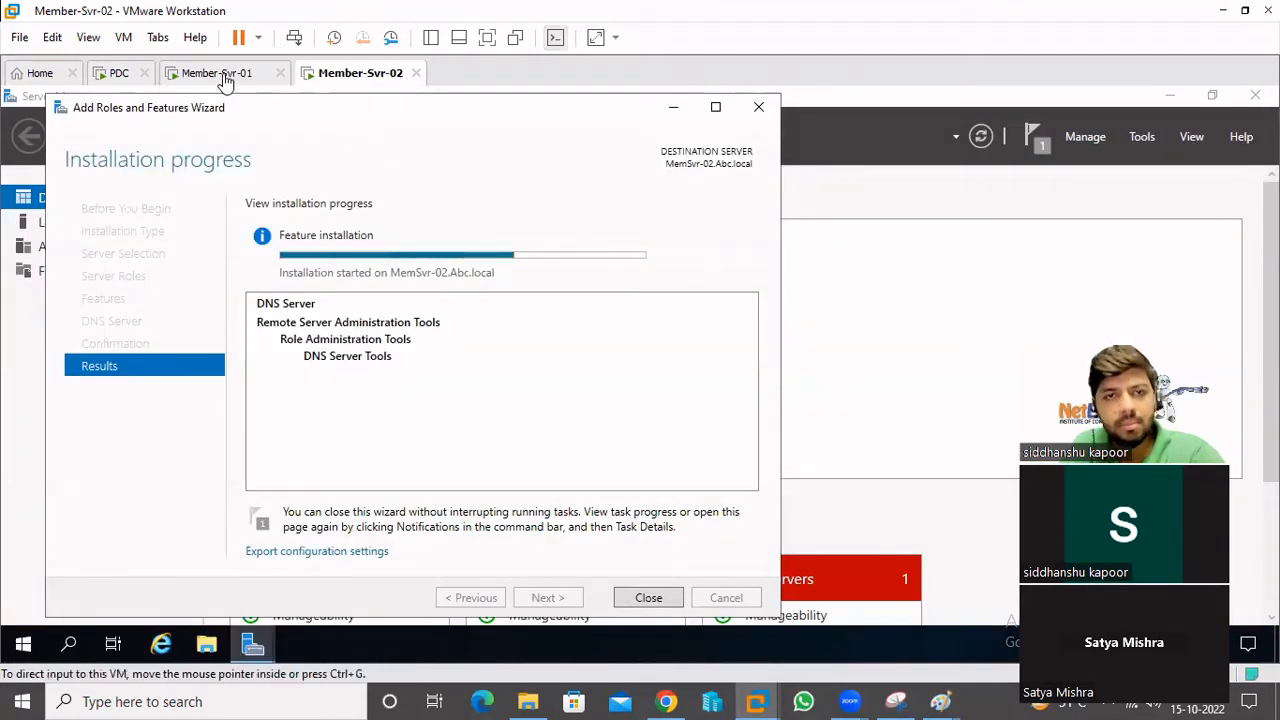
{"action": "left_click", "coordinate": [222, 75]}
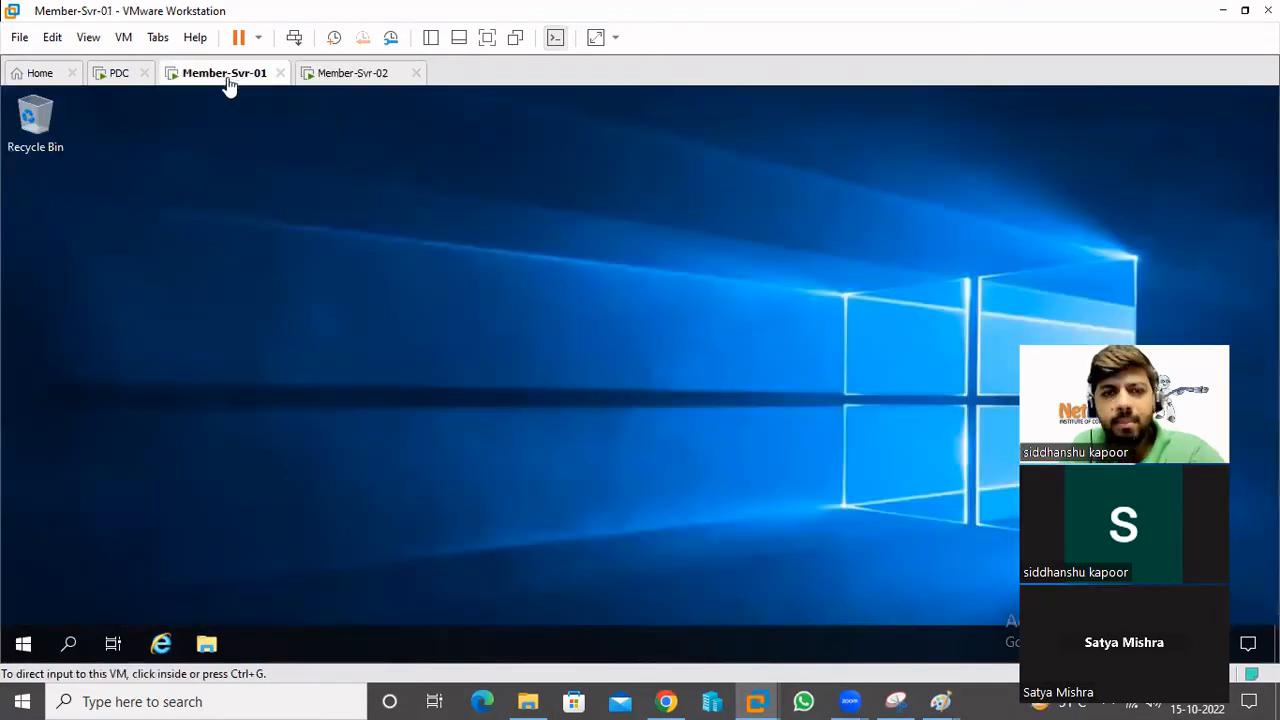
{"action": "left_click", "coordinate": [337, 74]}
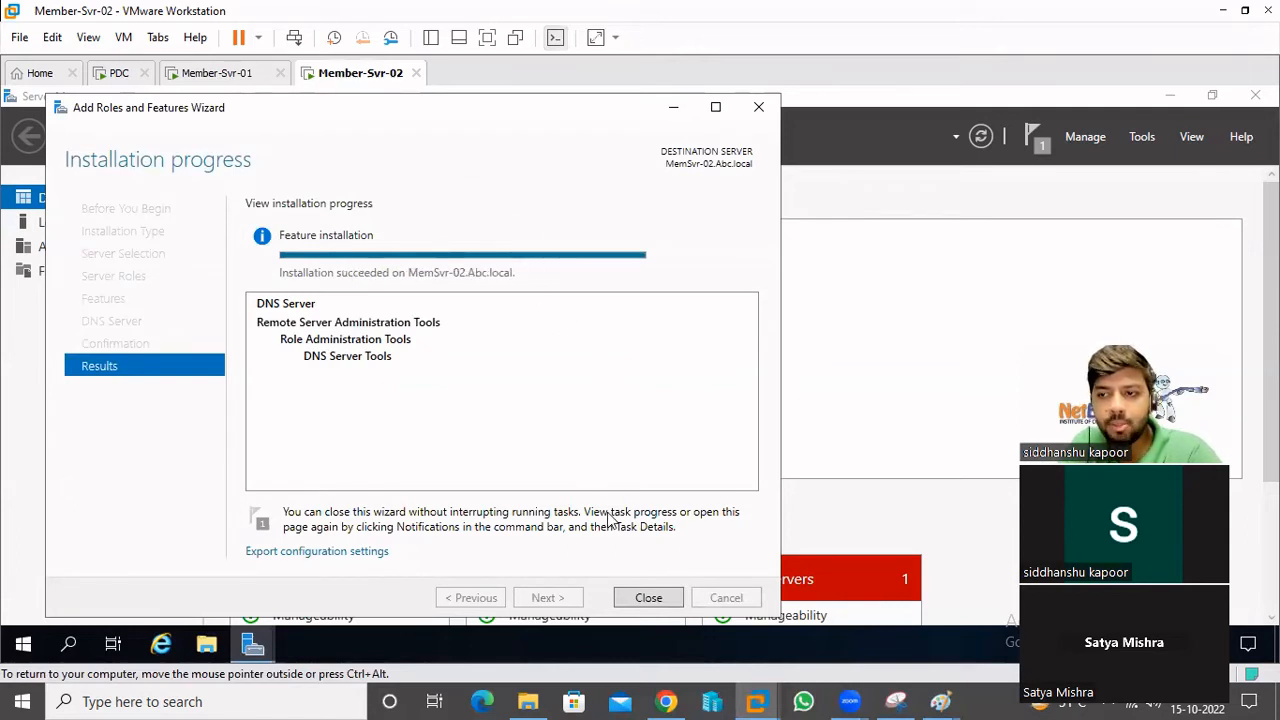
{"action": "left_click", "coordinate": [648, 597]}
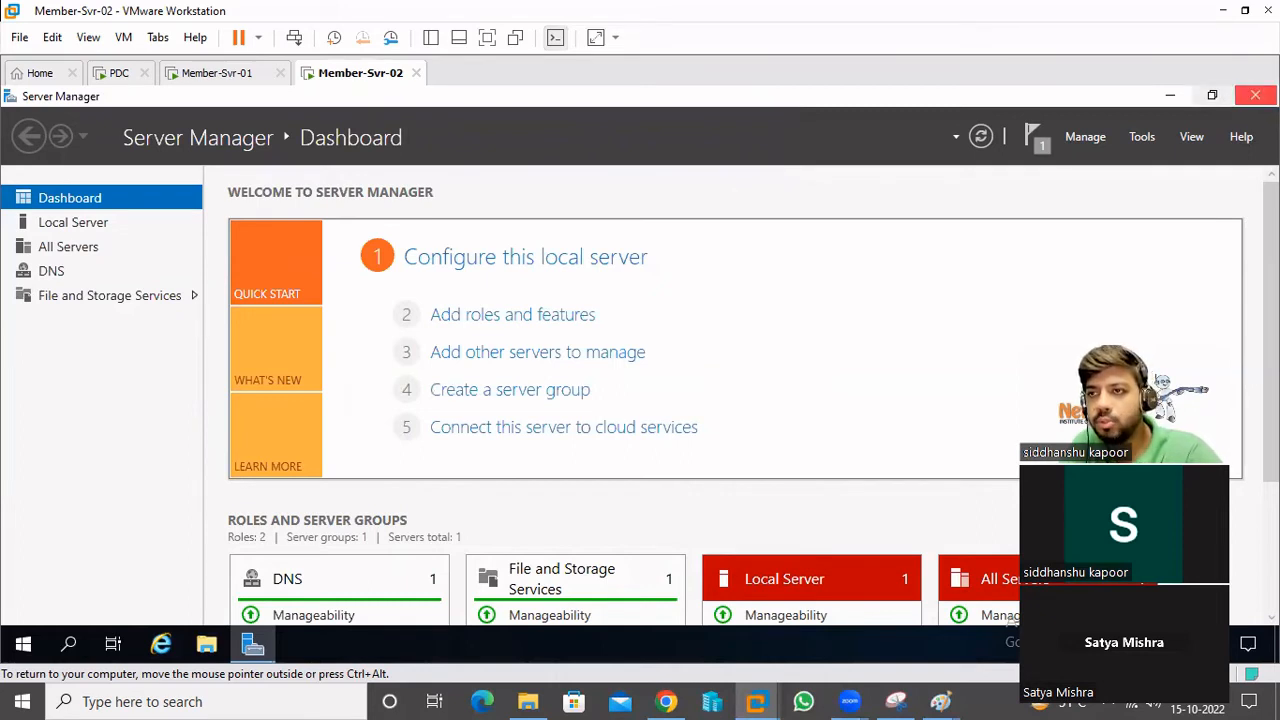
{"action": "left_click", "coordinate": [1255, 95]}
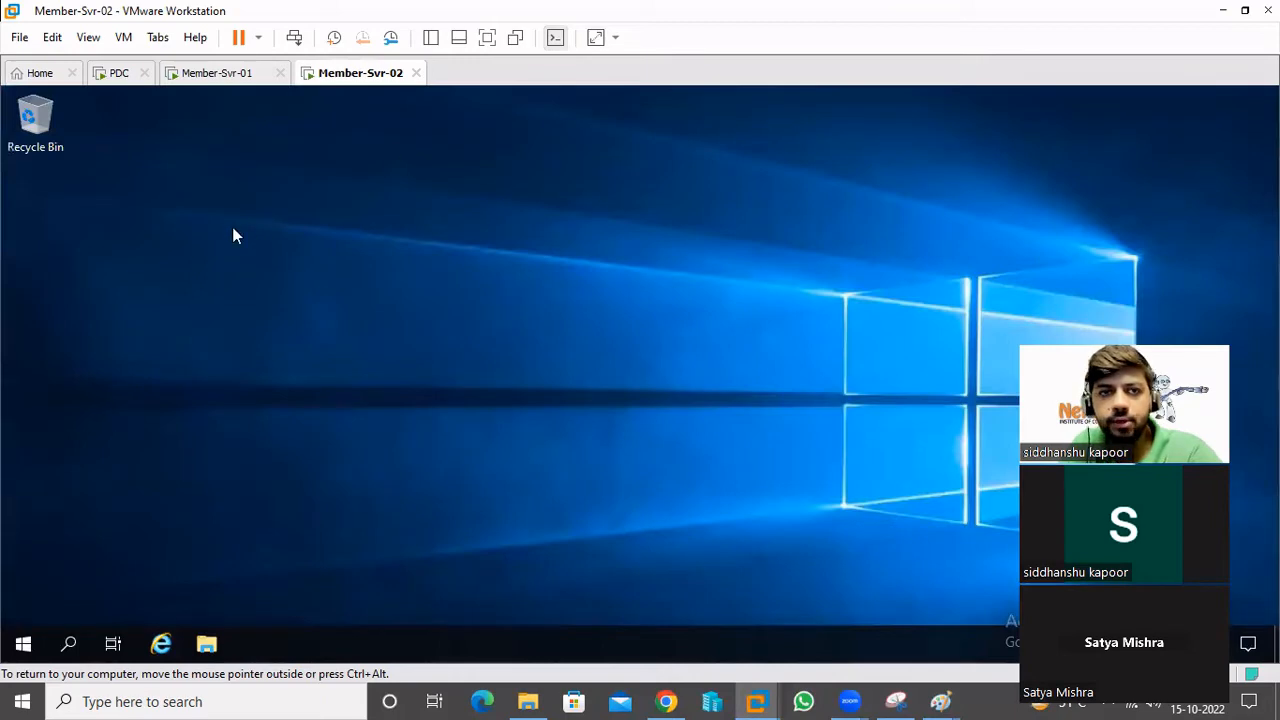
- Switch to Member-Svr-01 and open DNS Manager in a maximized window
{"action": "left_click", "coordinate": [195, 79]}
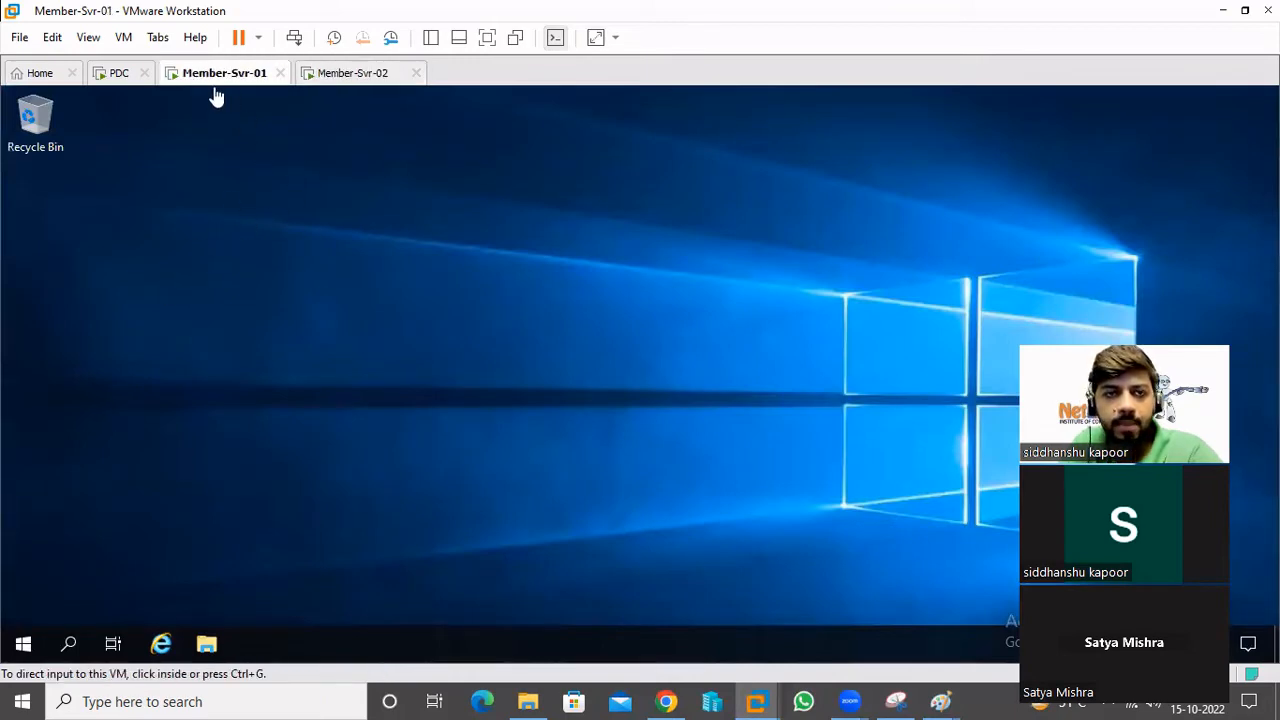
{"action": "left_click", "coordinate": [200, 220]}
{"action": "left_click", "coordinate": [23, 643]}
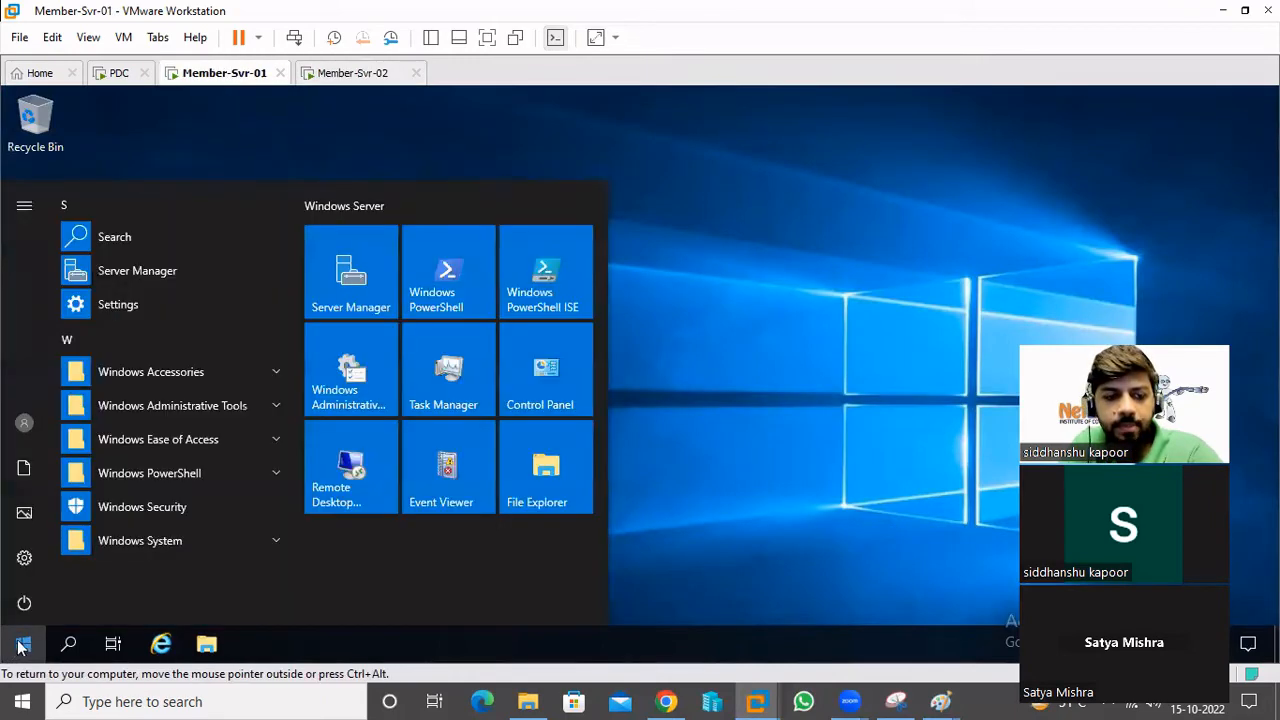
{"action": "left_click", "coordinate": [186, 405]}
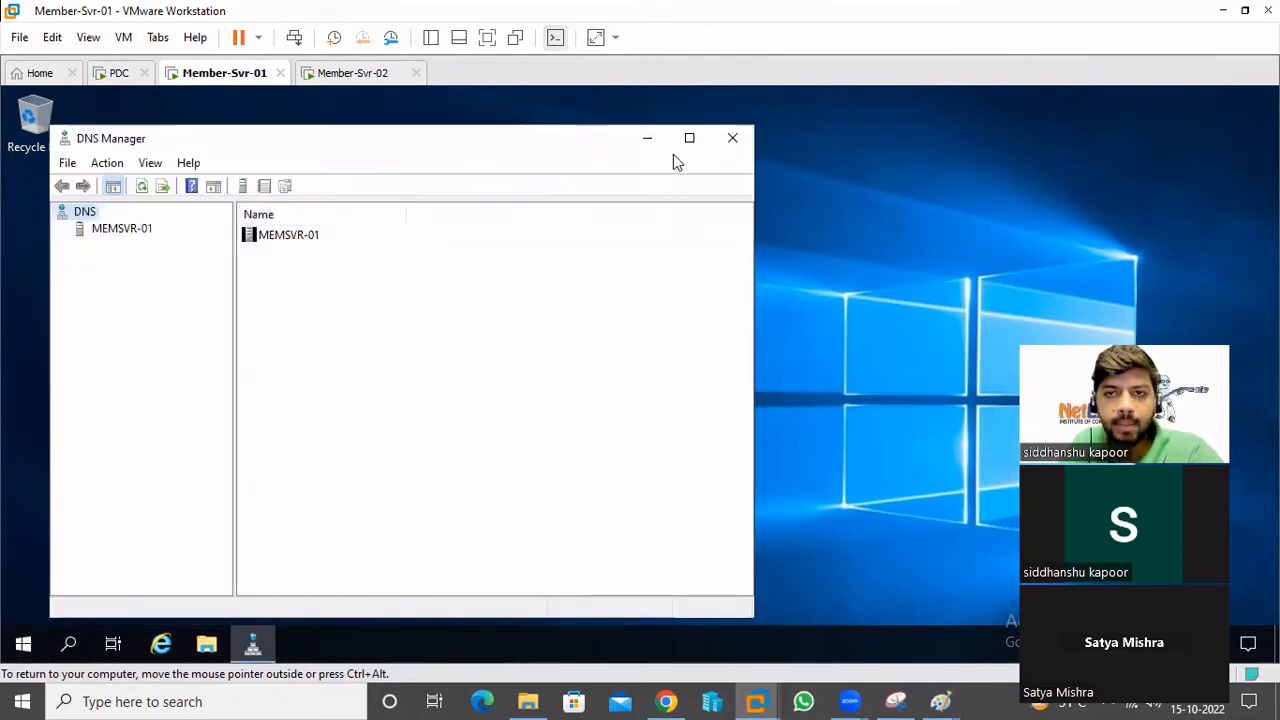
{"action": "left_click", "coordinate": [690, 139]}
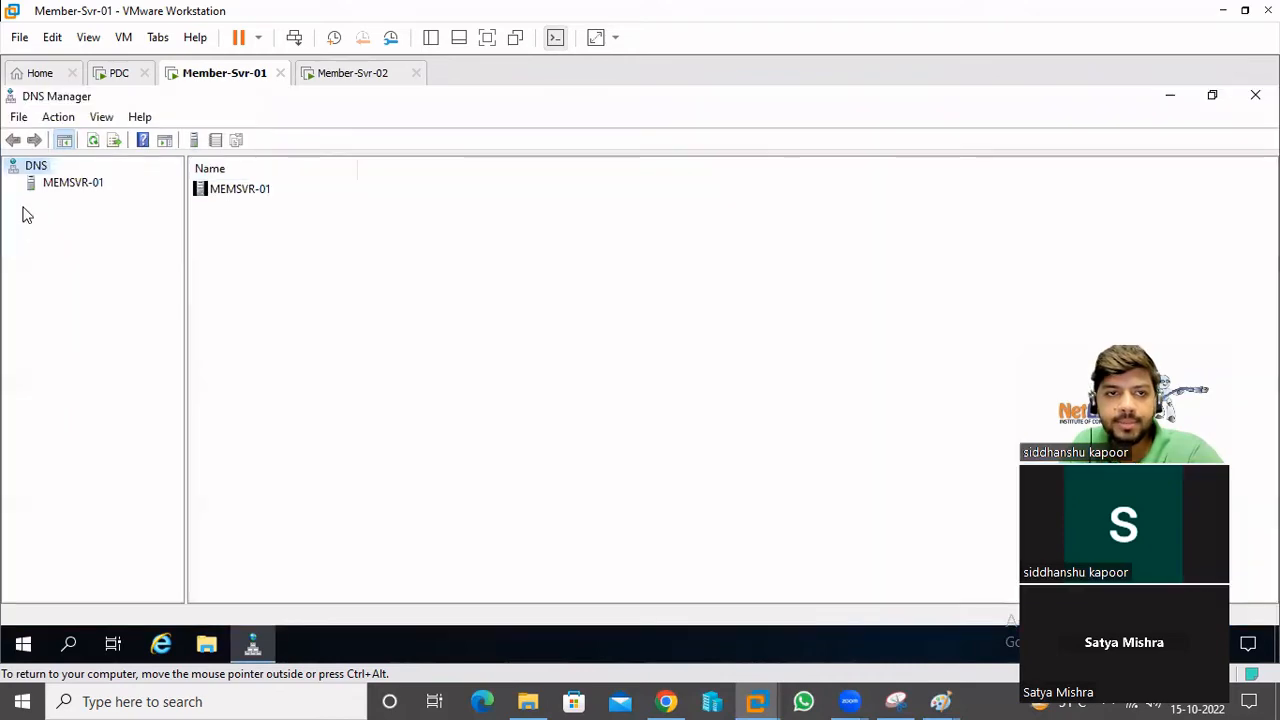
- Expand the MEMSVR-01 server and start the New Zone Wizard for its Forward Lookup Zones
{"action": "left_click", "coordinate": [72, 183]}
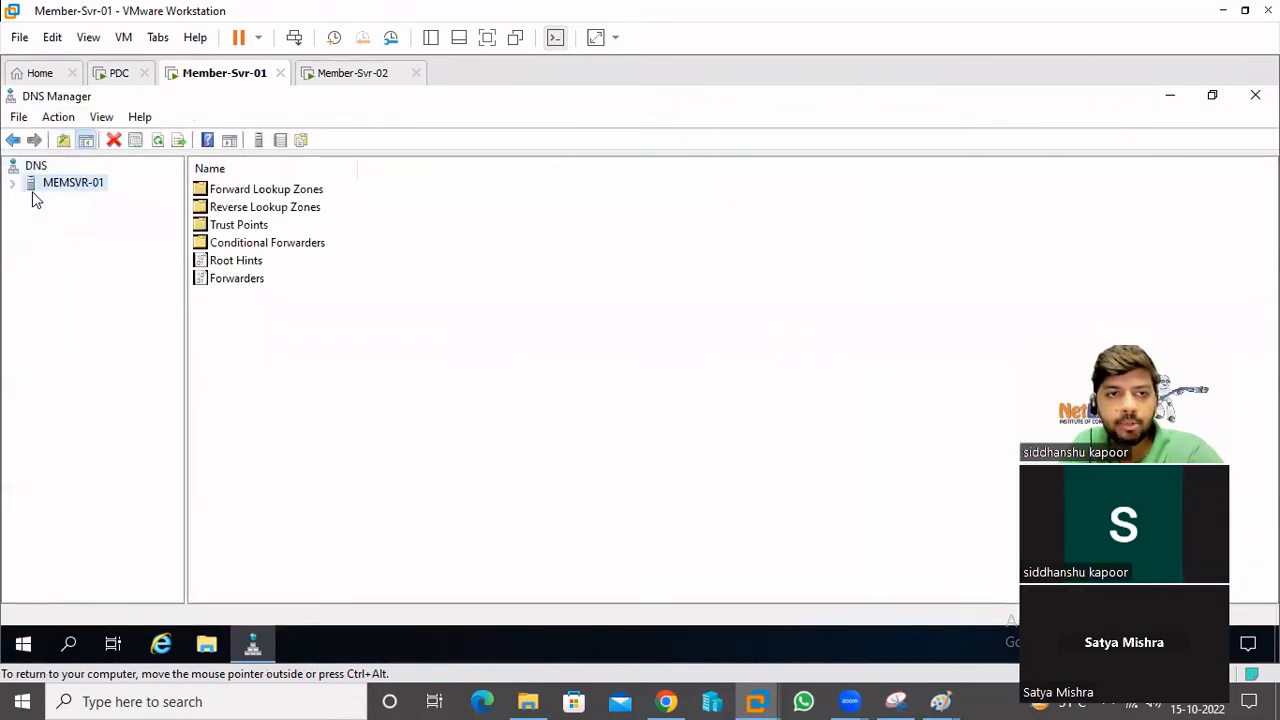
{"action": "left_click", "coordinate": [13, 183]}
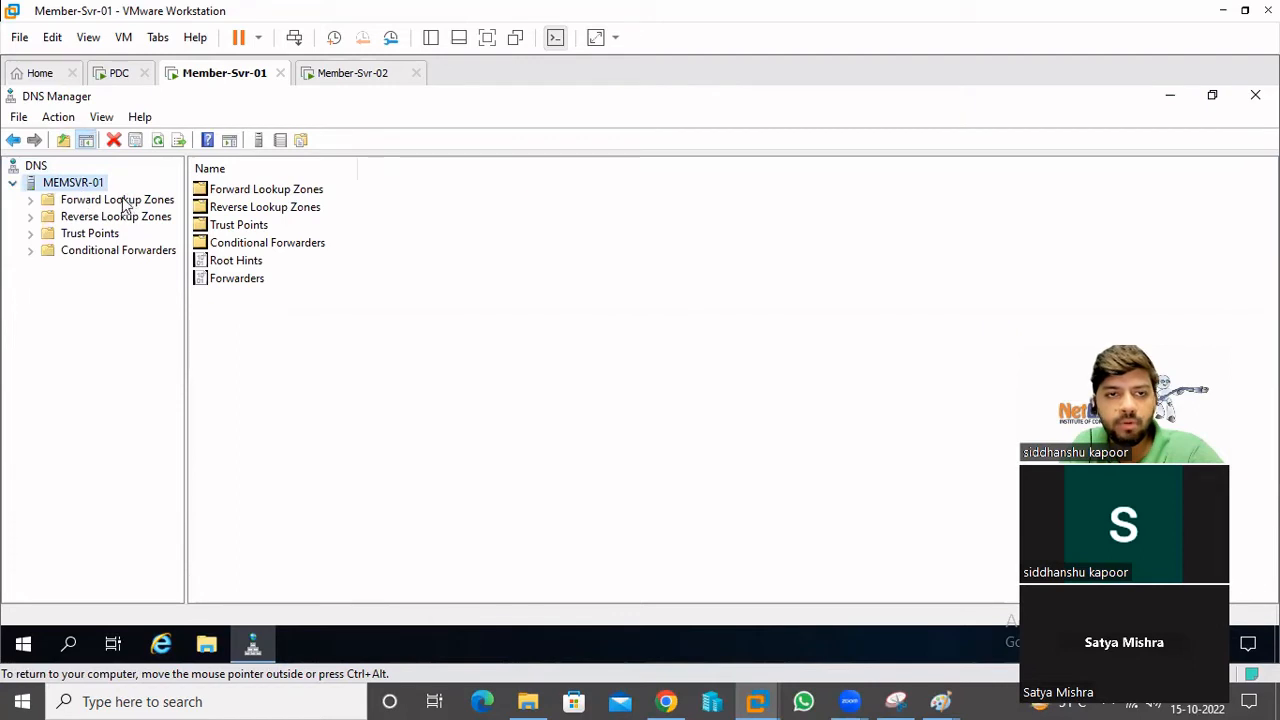
{"action": "left_click", "coordinate": [88, 203]}
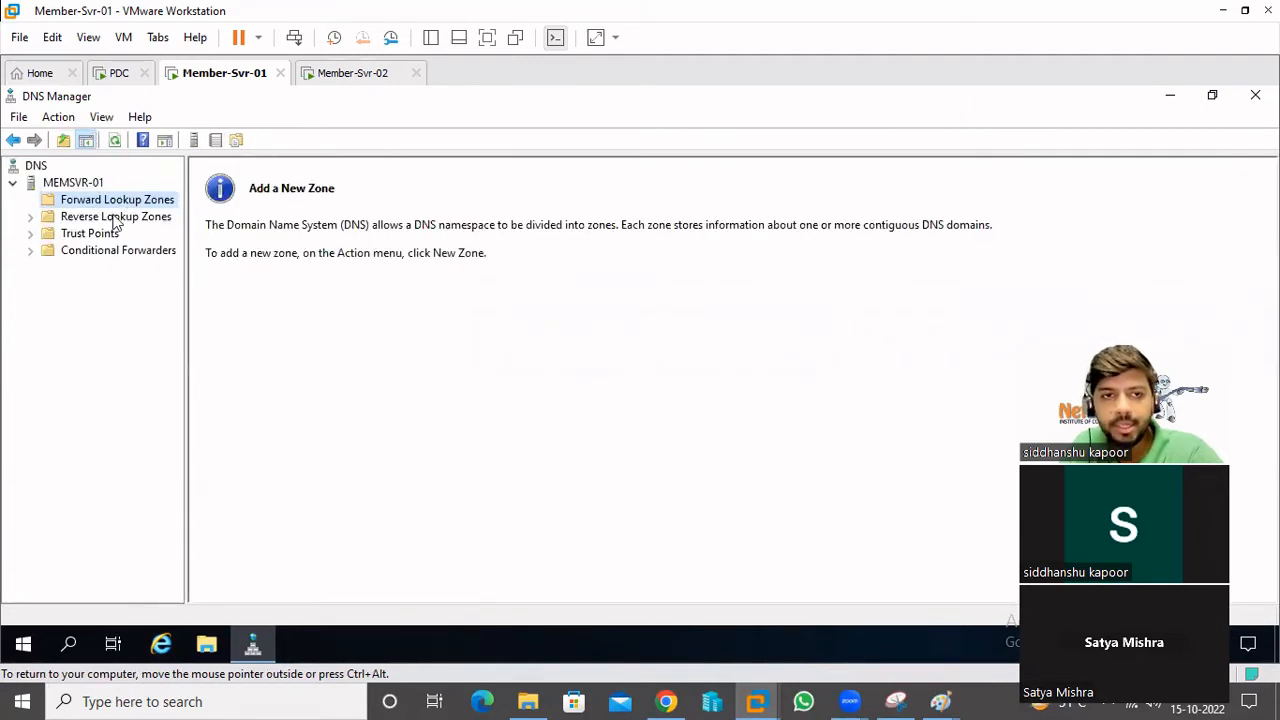
{"action": "right_click", "coordinate": [101, 200]}
{"action": "left_click", "coordinate": [155, 211]}
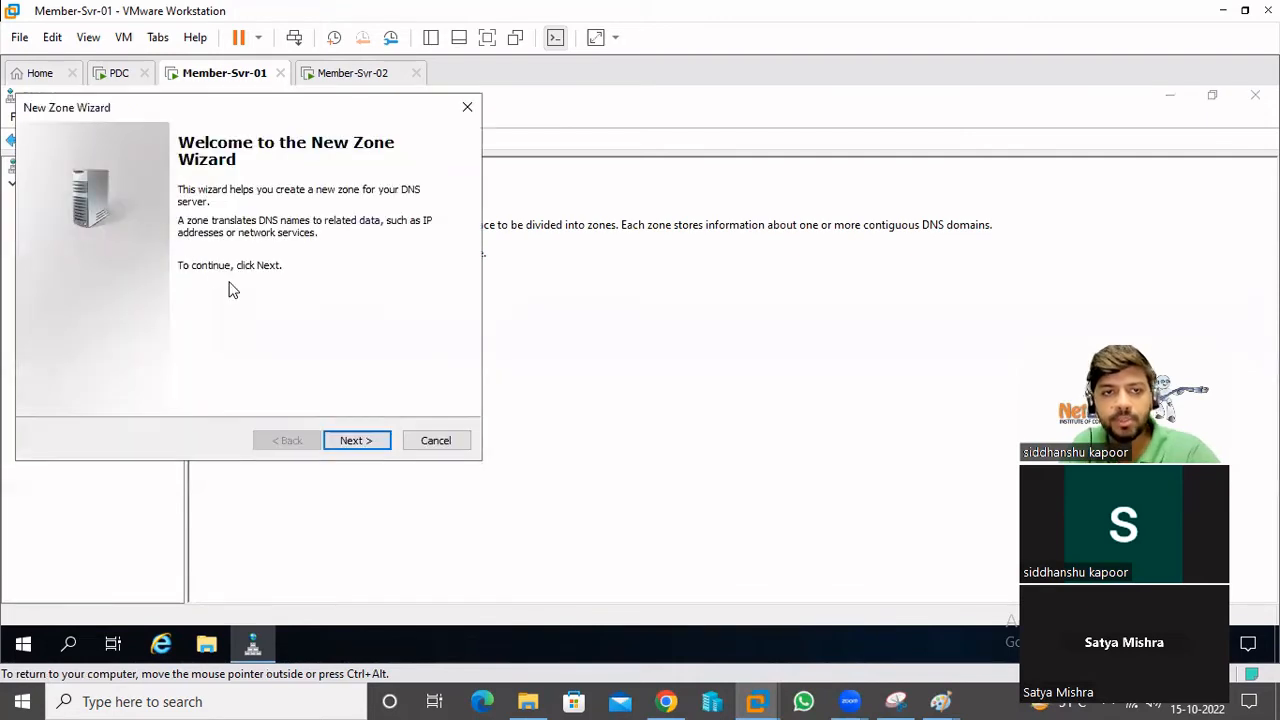
- Set the new zone's type to Secondary zone and its name to Abc.local
{"action": "left_click", "coordinate": [358, 440]}
{"action": "left_click", "coordinate": [100, 263]}
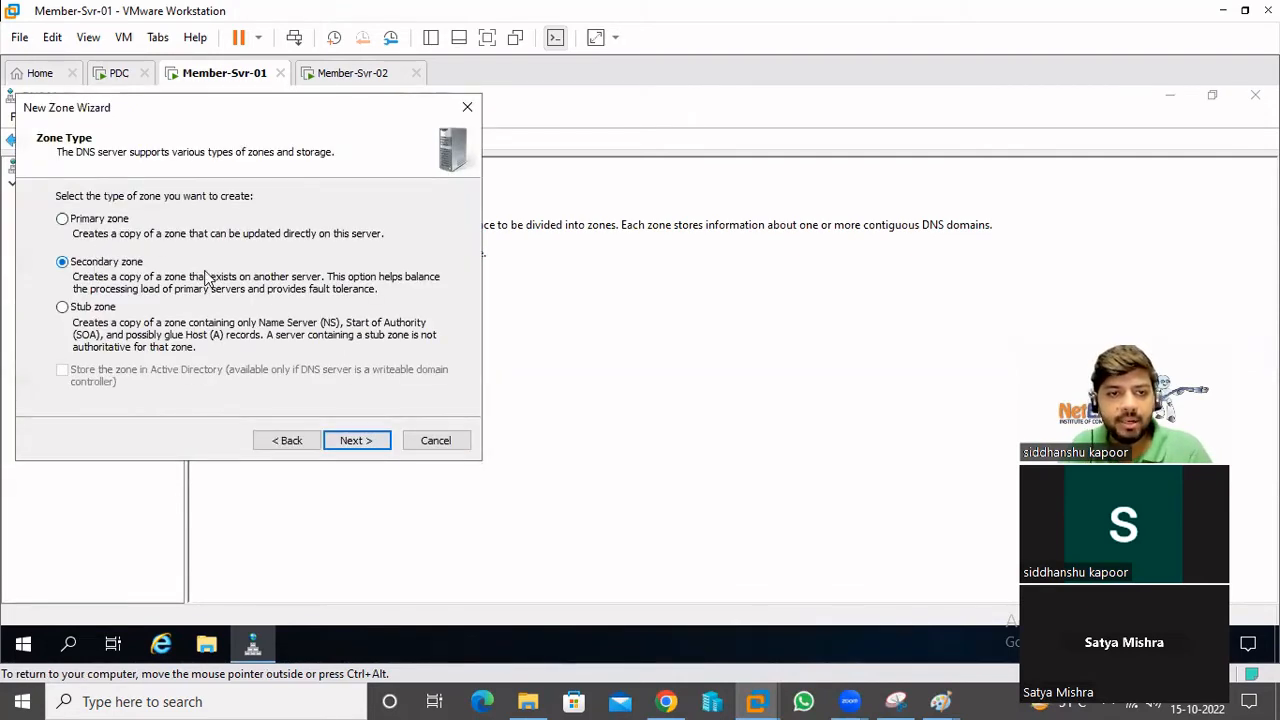
{"action": "left_click", "coordinate": [358, 440]}
{"action": "type", "text": "Ab"}
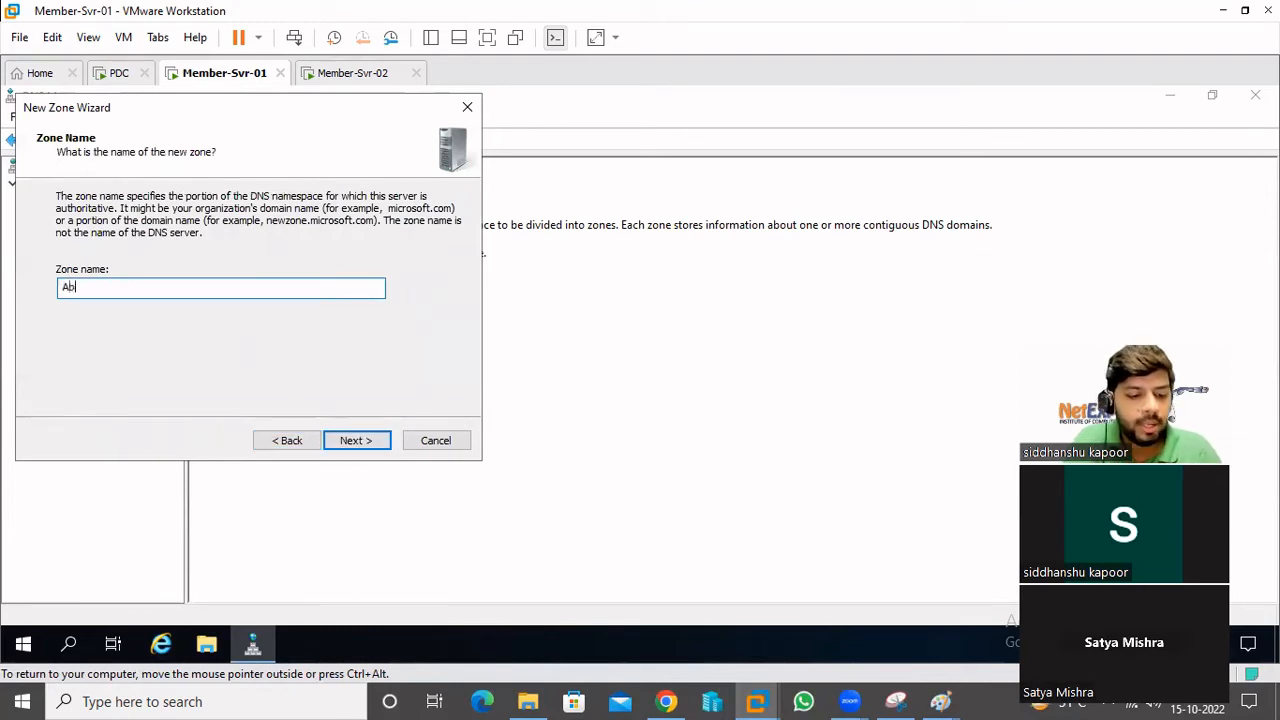
{"action": "type", "text": "c.local"}
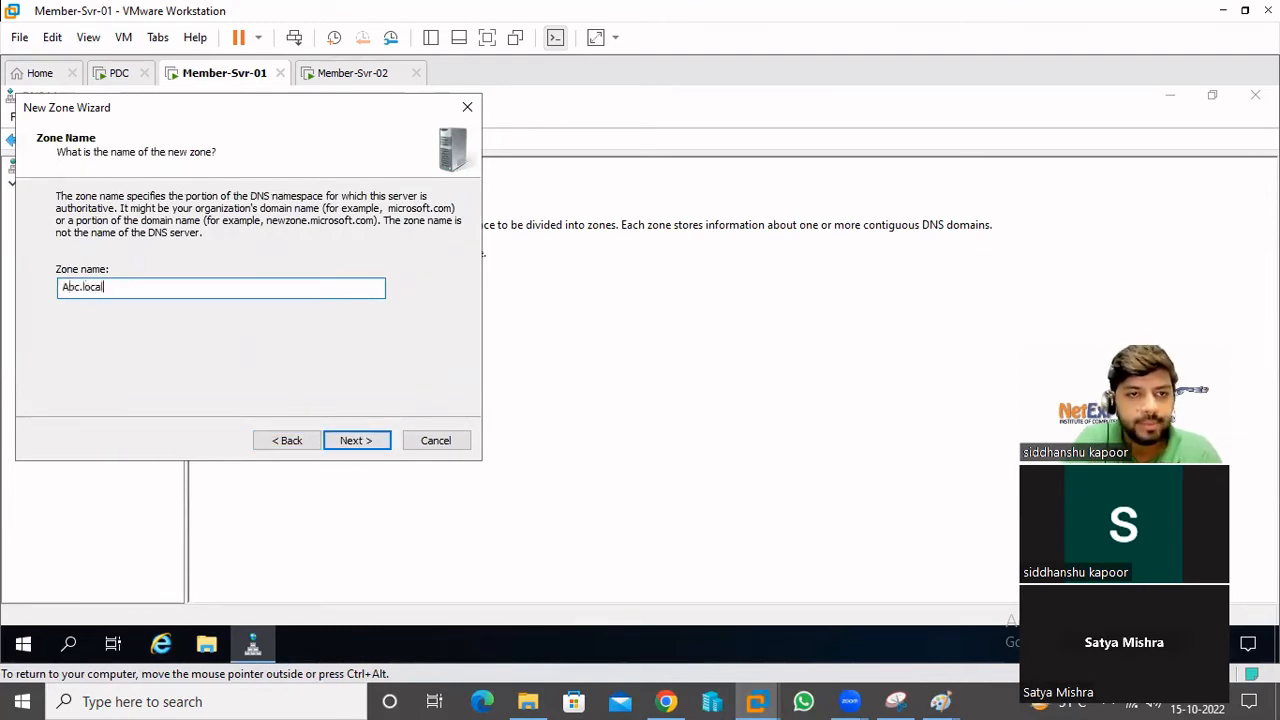
{"action": "left_click", "coordinate": [371, 437]}
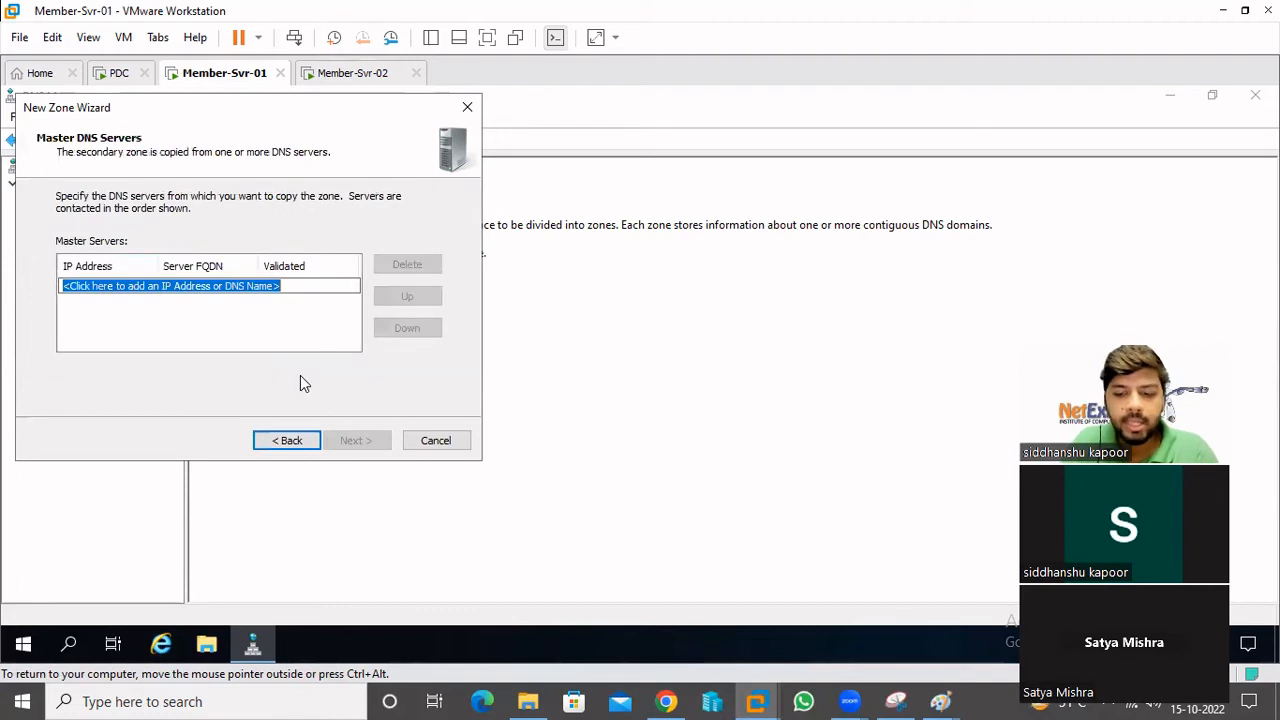
- Add 120.0.0.1 as the master DNS server for the secondary zone and advance to the wizard's summary
{"action": "key", "text": "BackSpace"}
{"action": "key", "text": "BackSpace"}
{"action": "key", "text": "BackSpace"}
{"action": "key", "text": "BackSpace"}
{"action": "key", "text": "BackSpace"}
{"action": "key", "text": "BackSpace"}
{"action": "key", "text": "BackSpace"}
{"action": "key", "text": "BackSpace"}
{"action": "key", "text": "BackSpace"}
{"action": "key", "text": "BackSpace"}
{"action": "key", "text": "BackSpace"}
{"action": "key", "text": "BackSpace"}
{"action": "key", "text": "BackSpace"}
{"action": "key", "text": "BackSpace"}
{"action": "key", "text": "BackSpace"}
{"action": "key", "text": "BackSpace"}
{"action": "key", "text": "BackSpace"}
{"action": "key", "text": "BackSpace"}
{"action": "key", "text": "BackSpace"}
{"action": "key", "text": "BackSpace"}
{"action": "key", "text": "ctrl+a"}
{"action": "type", "text": "120.0.0.1"}
{"action": "key", "text": "Return"}
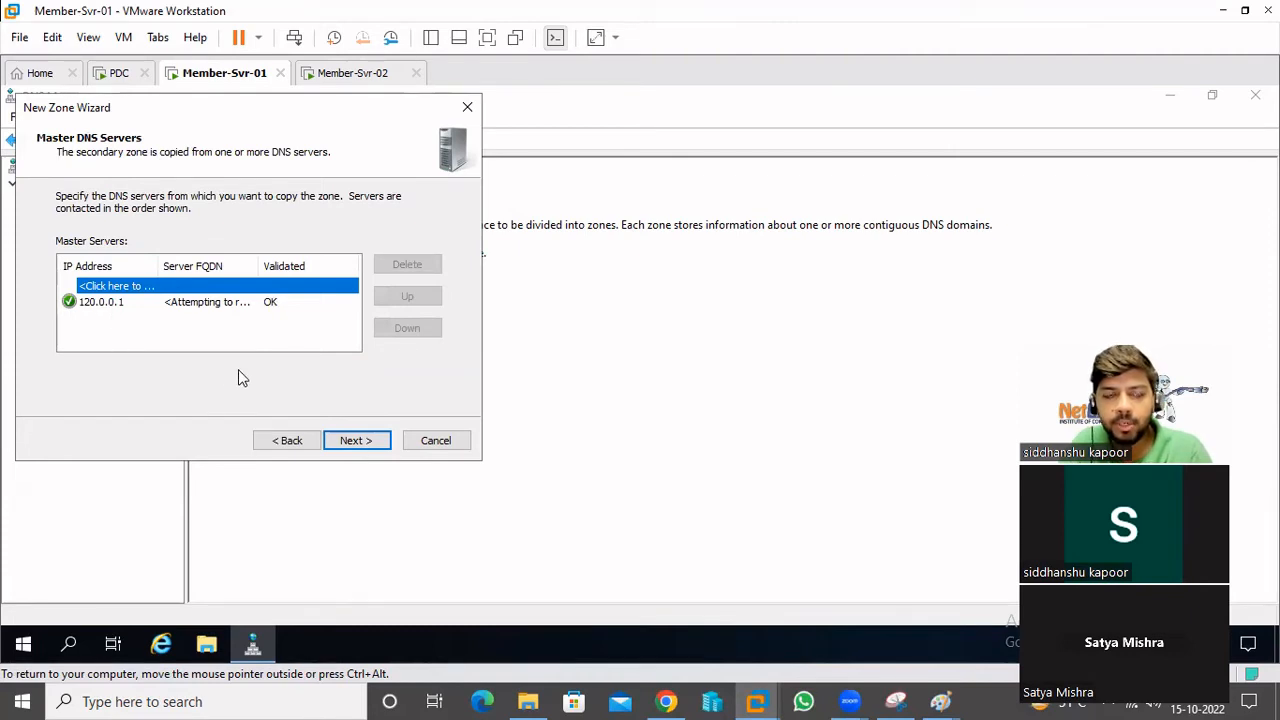
{"action": "left_click", "coordinate": [355, 441]}
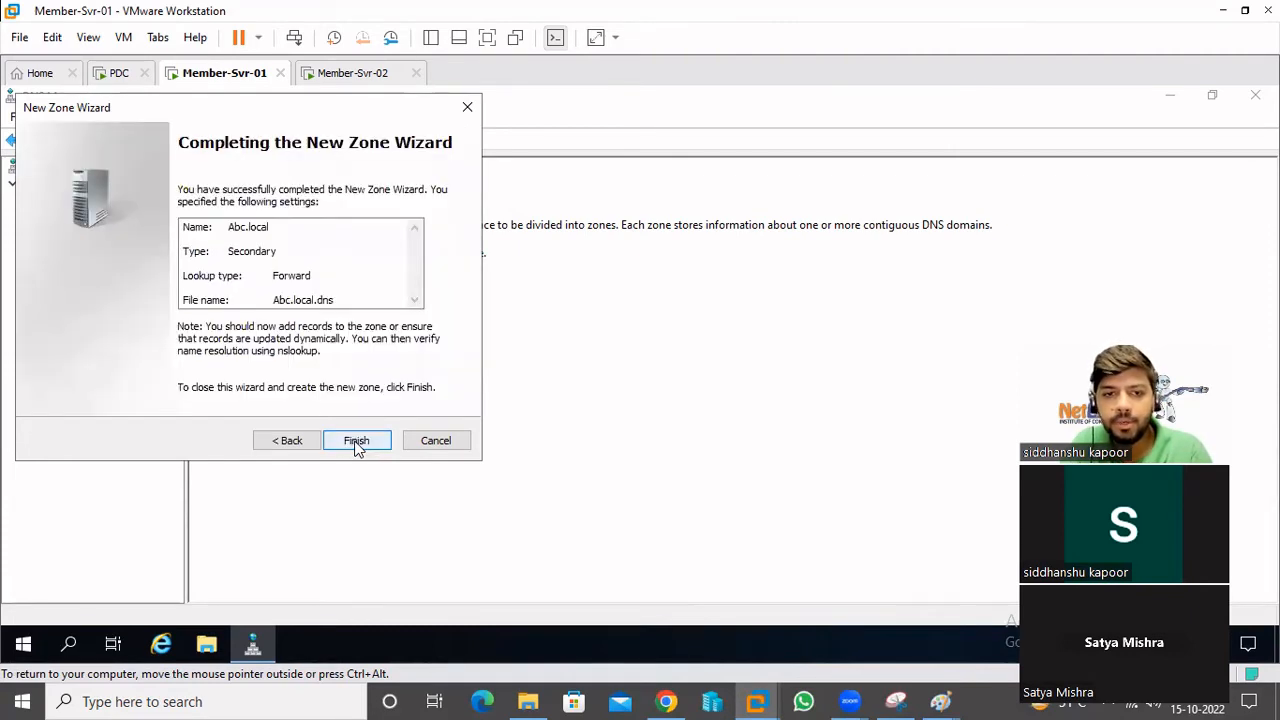
- Finish creating the secondary zone and open Abc.local under Forward Lookup Zones
{"action": "left_click", "coordinate": [356, 444]}
{"action": "left_click", "coordinate": [392, 237]}
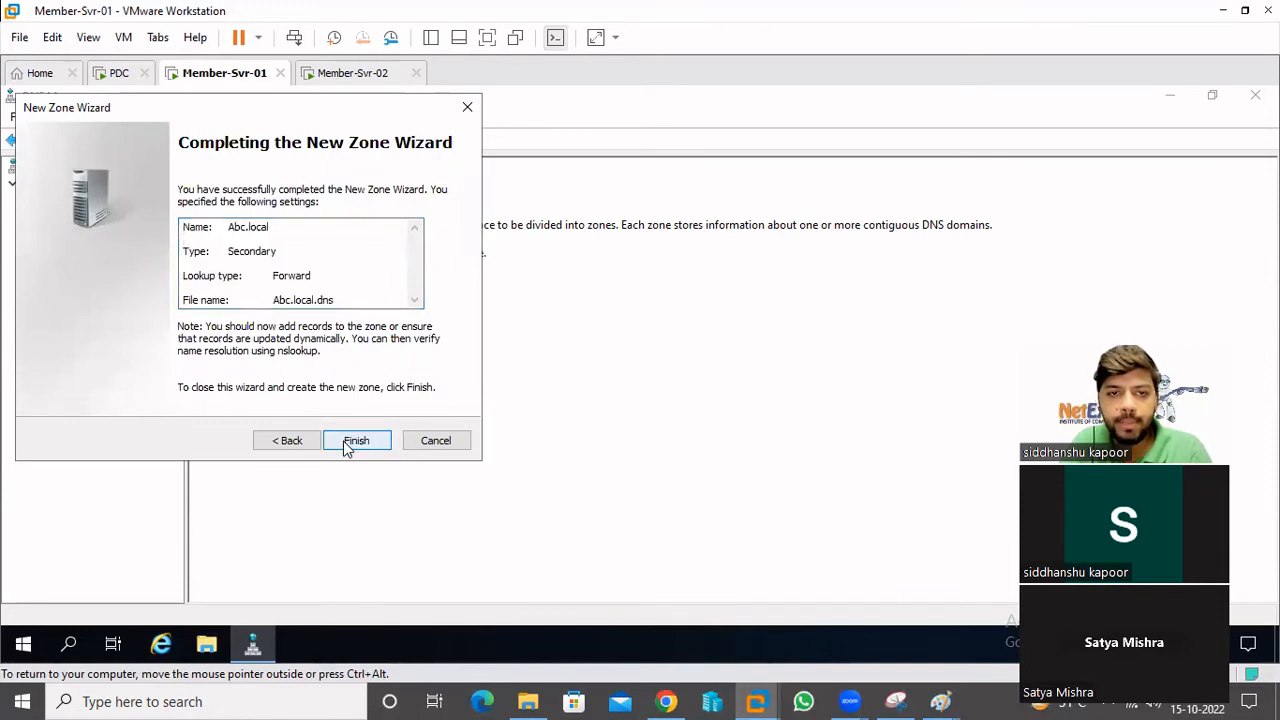
{"action": "left_click", "coordinate": [343, 441]}
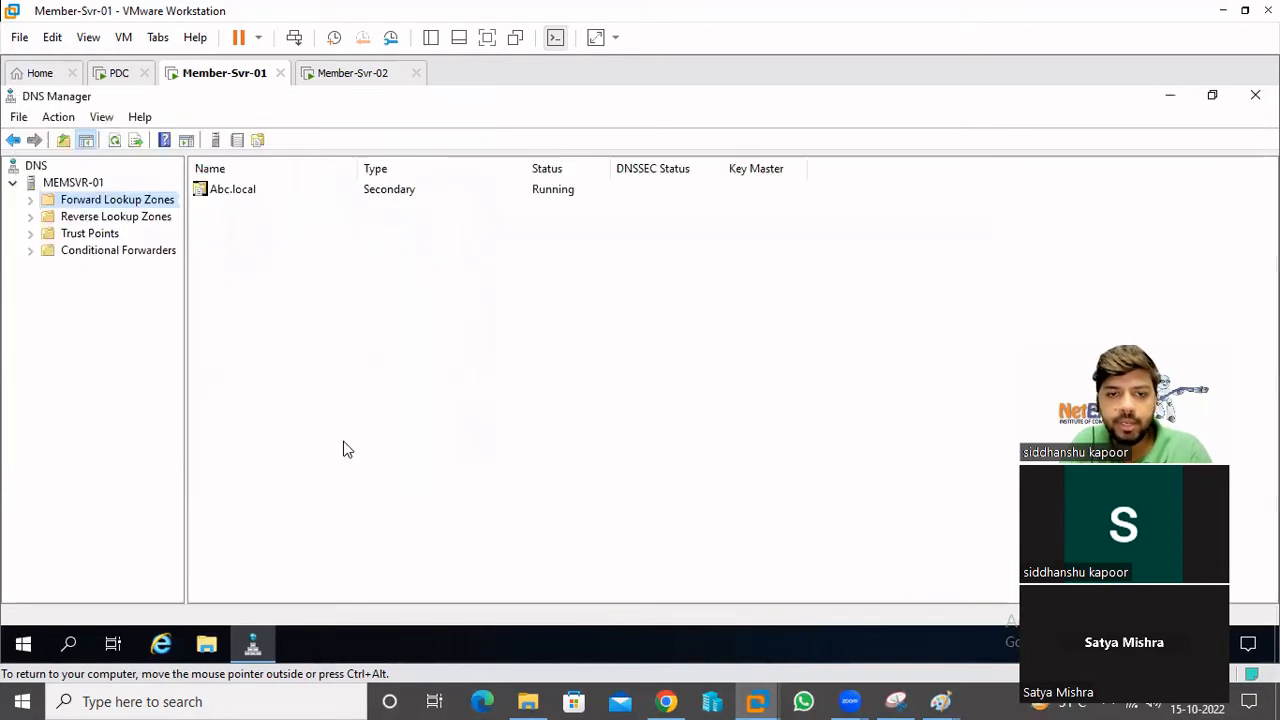
{"action": "left_click", "coordinate": [30, 200]}
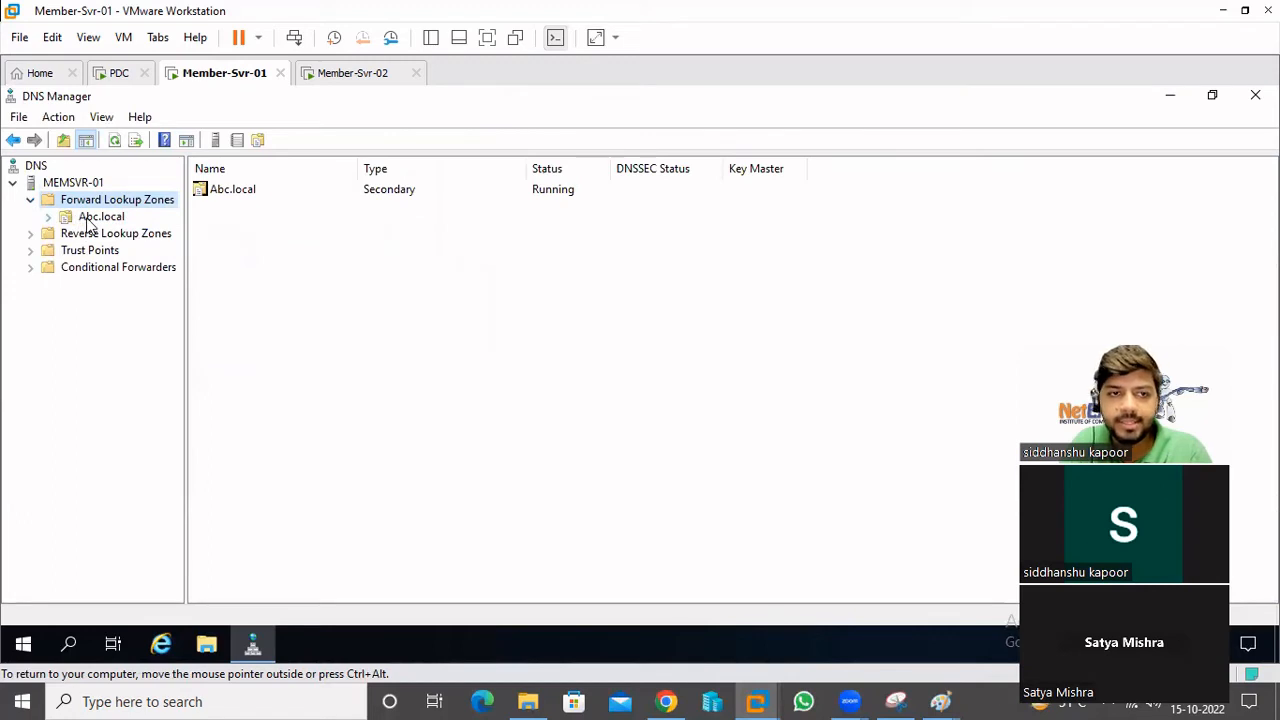
{"action": "left_click", "coordinate": [90, 217]}
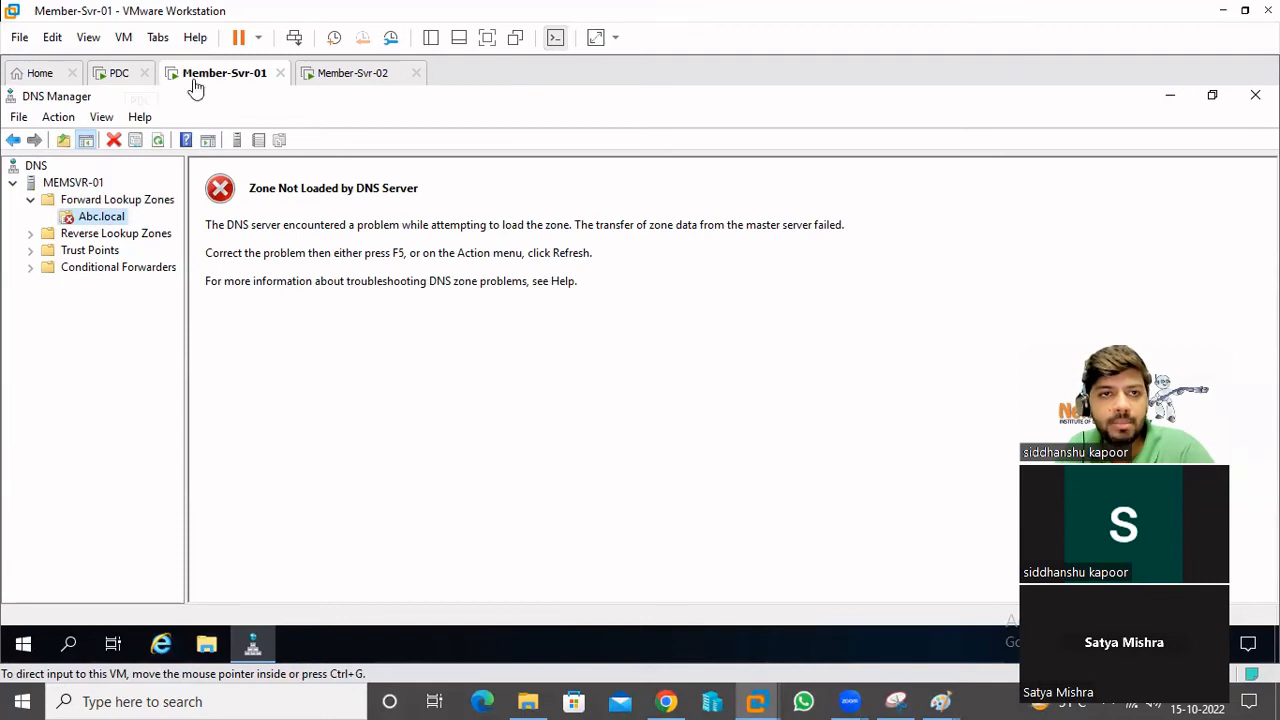
- Switch to the PDC machine, open its DNS console and expand the Abc.local zone under Forward Lookup Zones
{"action": "left_click", "coordinate": [112, 76]}
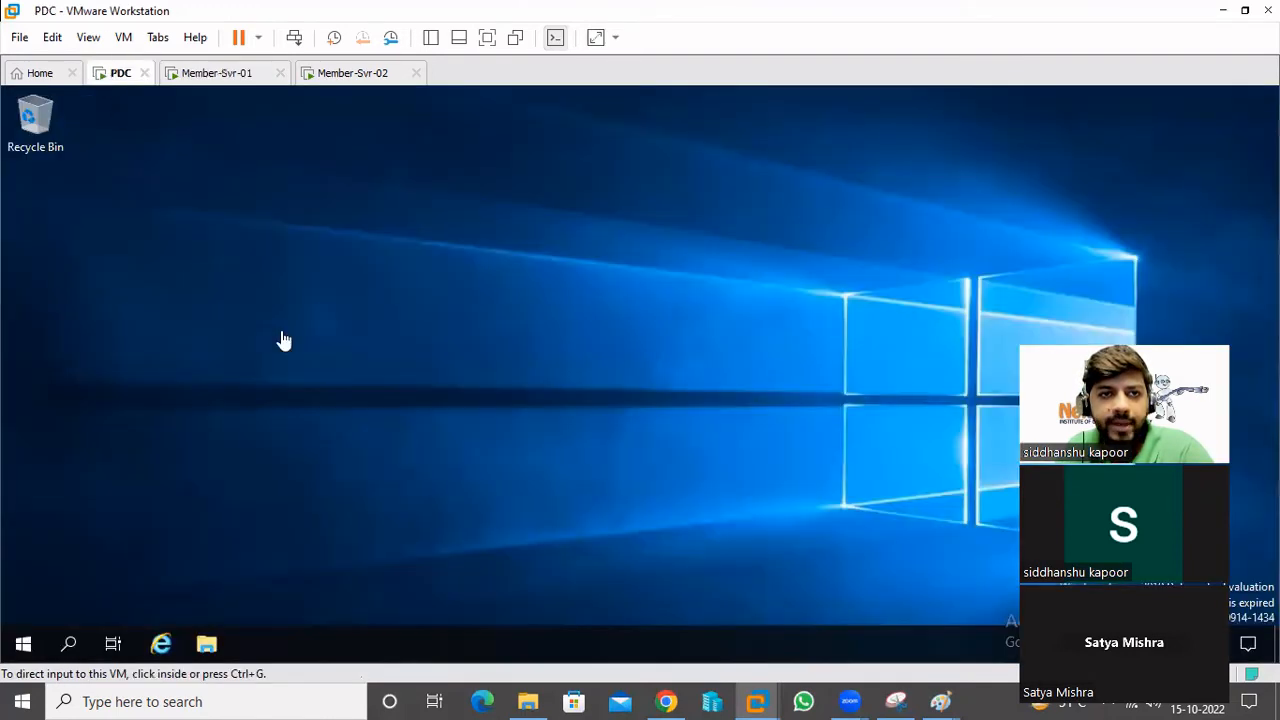
{"action": "left_click", "coordinate": [20, 640]}
{"action": "left_click", "coordinate": [171, 405]}
{"action": "scroll", "coordinate": [165, 490], "scroll_direction": "down", "scroll_amount": 3}
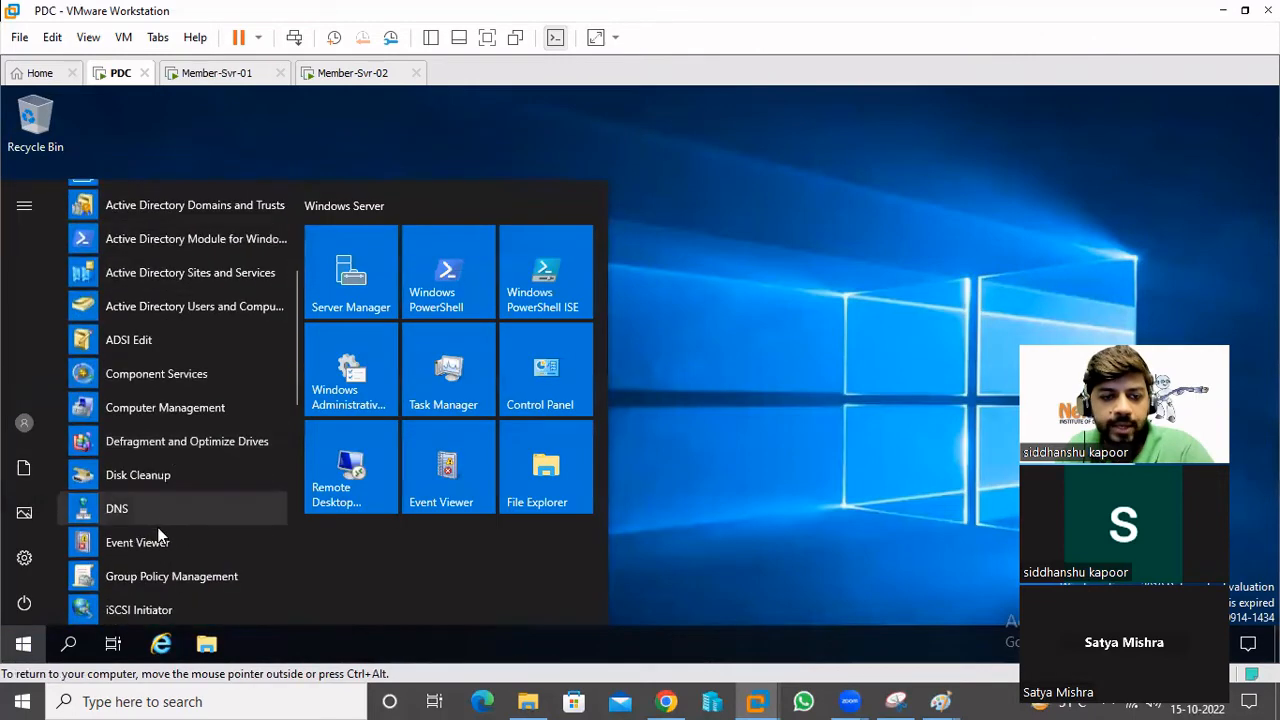
{"action": "left_click", "coordinate": [148, 514]}
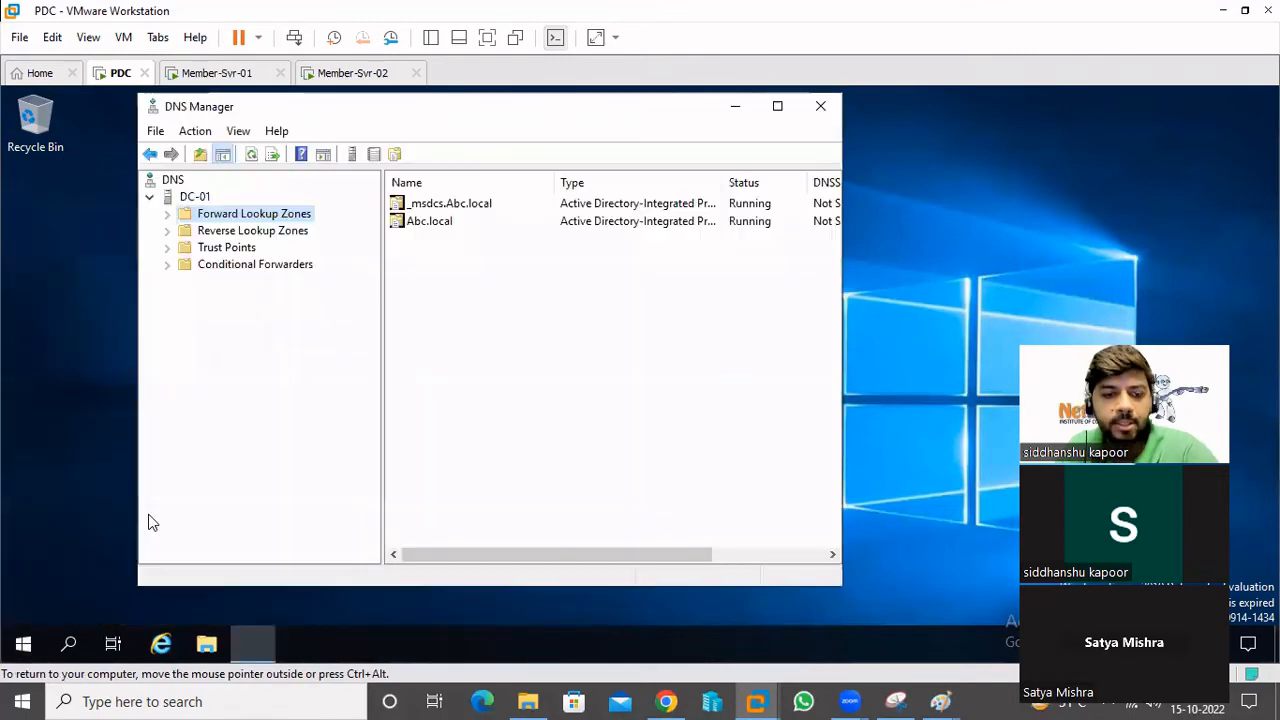
{"action": "left_click", "coordinate": [167, 214]}
{"action": "left_click", "coordinate": [240, 249]}
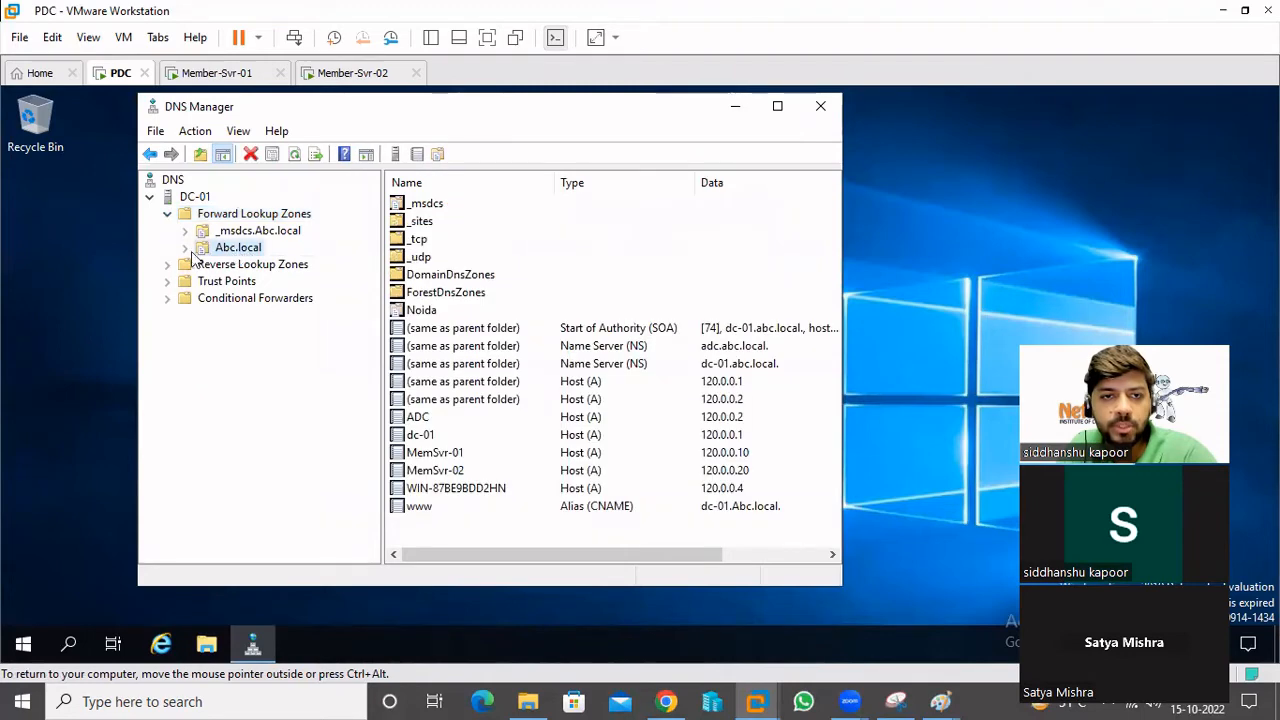
{"action": "left_click", "coordinate": [184, 248]}
- In the properties of the PDC's Abc.local zone, allow zone transfers to any server and apply the change
{"action": "right_click", "coordinate": [234, 251]}
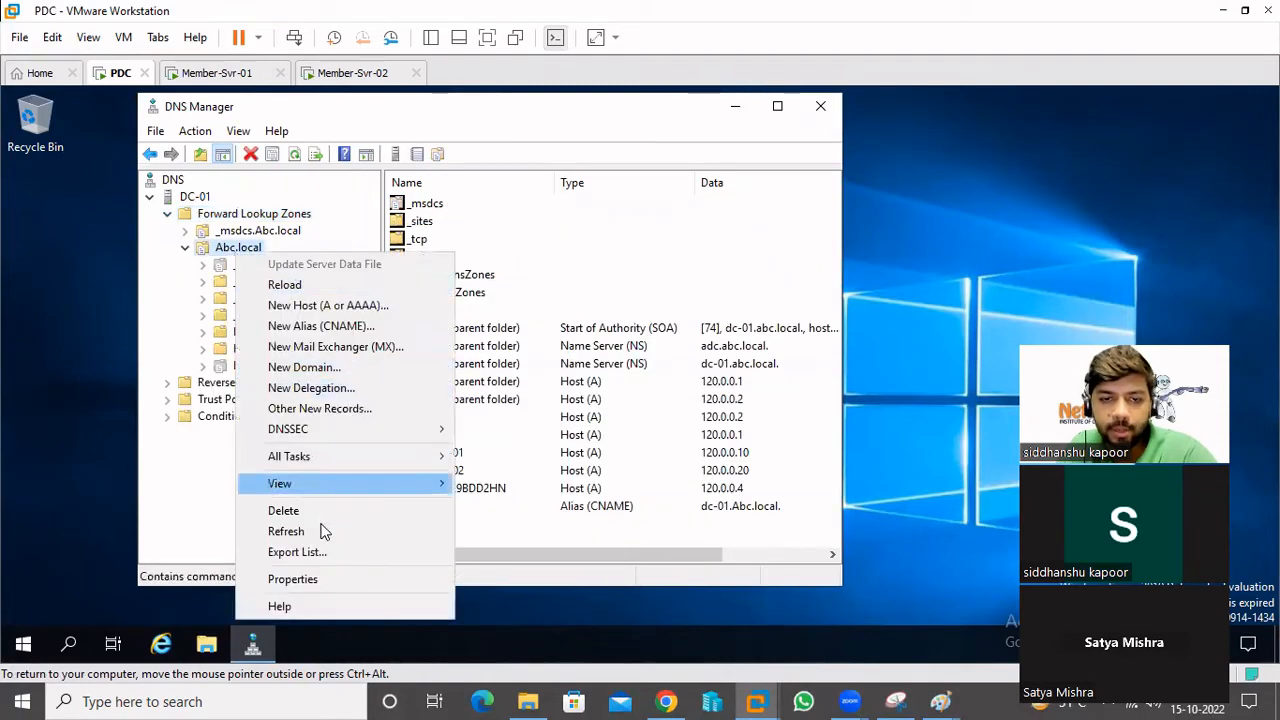
{"action": "left_click", "coordinate": [317, 583]}
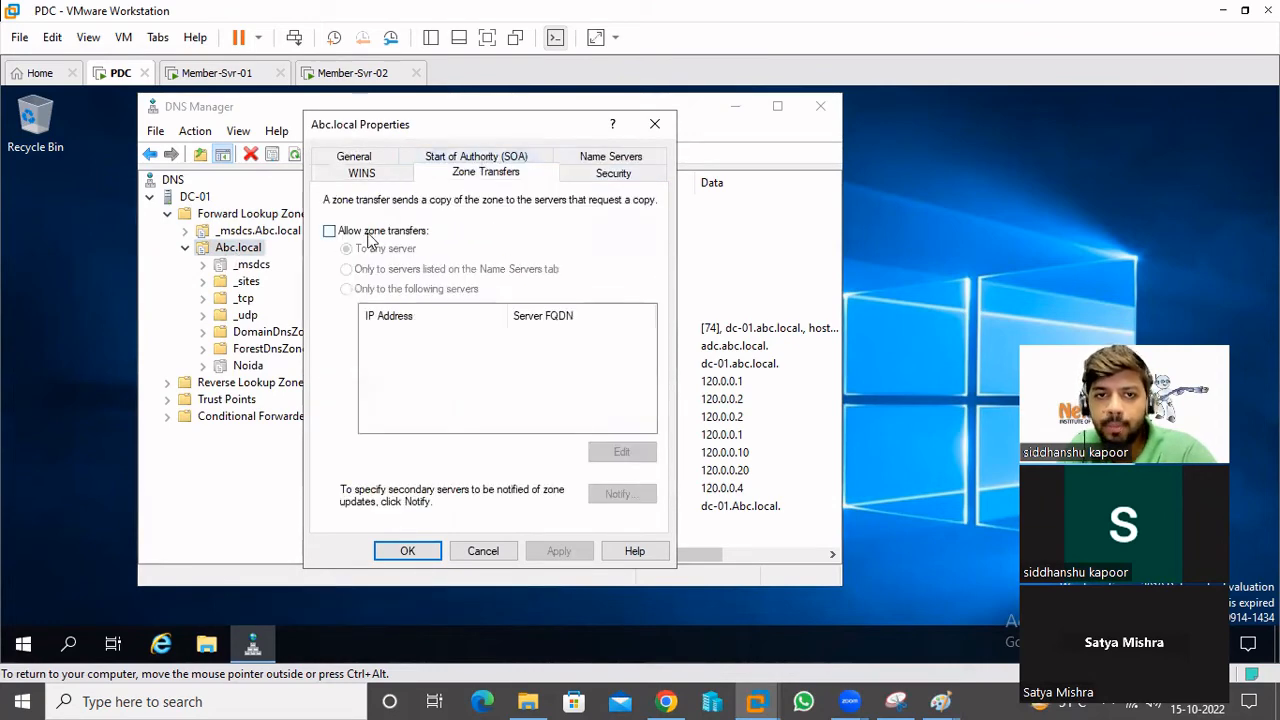
{"action": "left_click", "coordinate": [384, 233]}
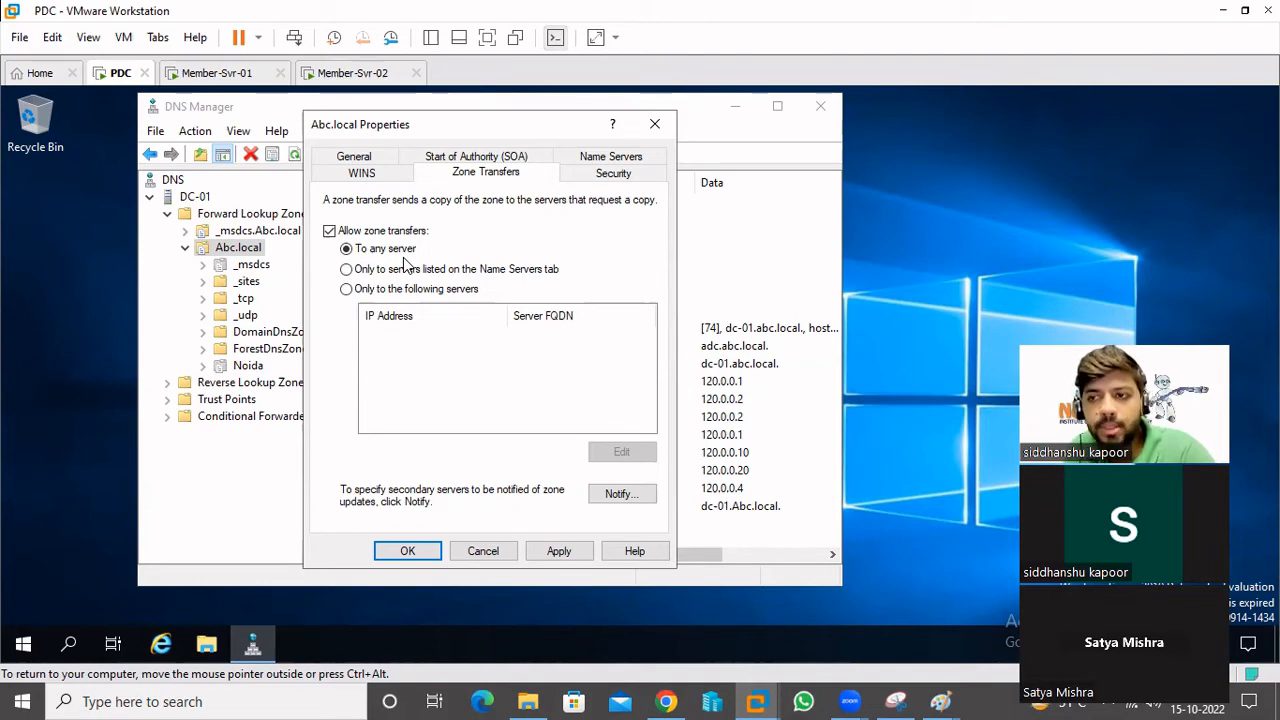
{"action": "left_click", "coordinate": [545, 550]}
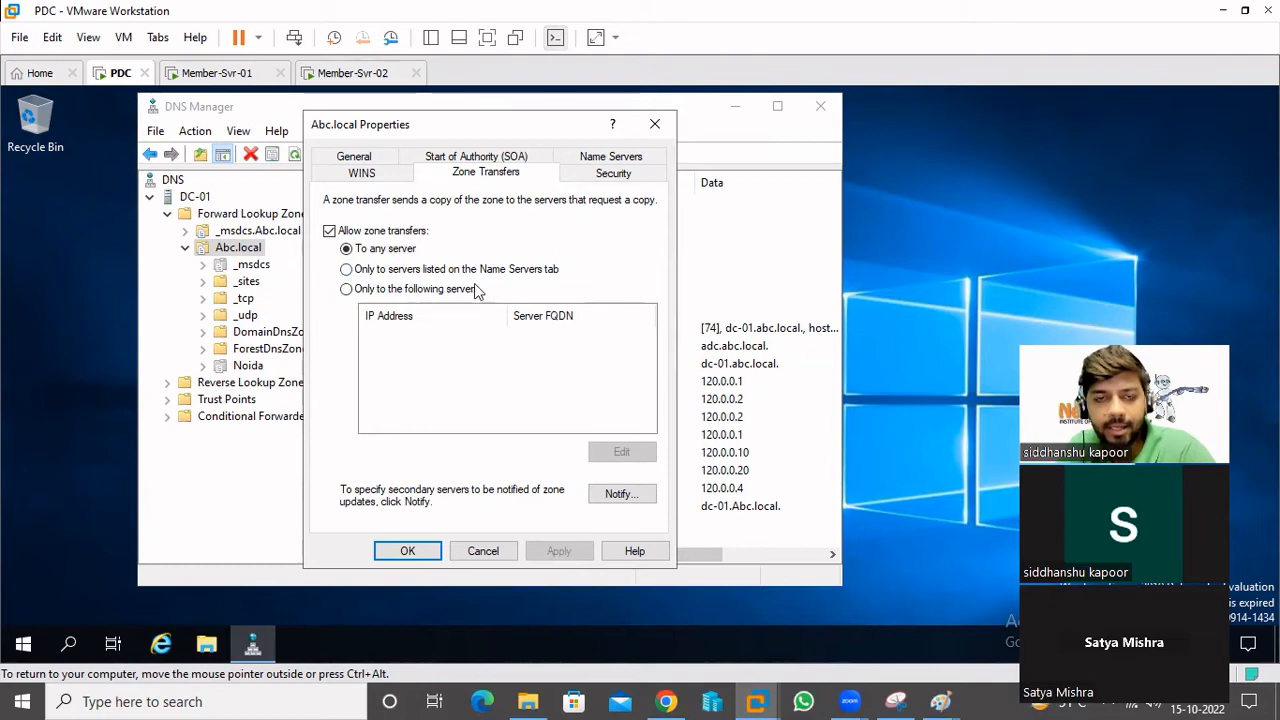
- Try restricting Abc.local zone transfers to only the following servers, entering 120.0.0.10 as the secondary server's address
{"action": "left_click", "coordinate": [407, 279]}
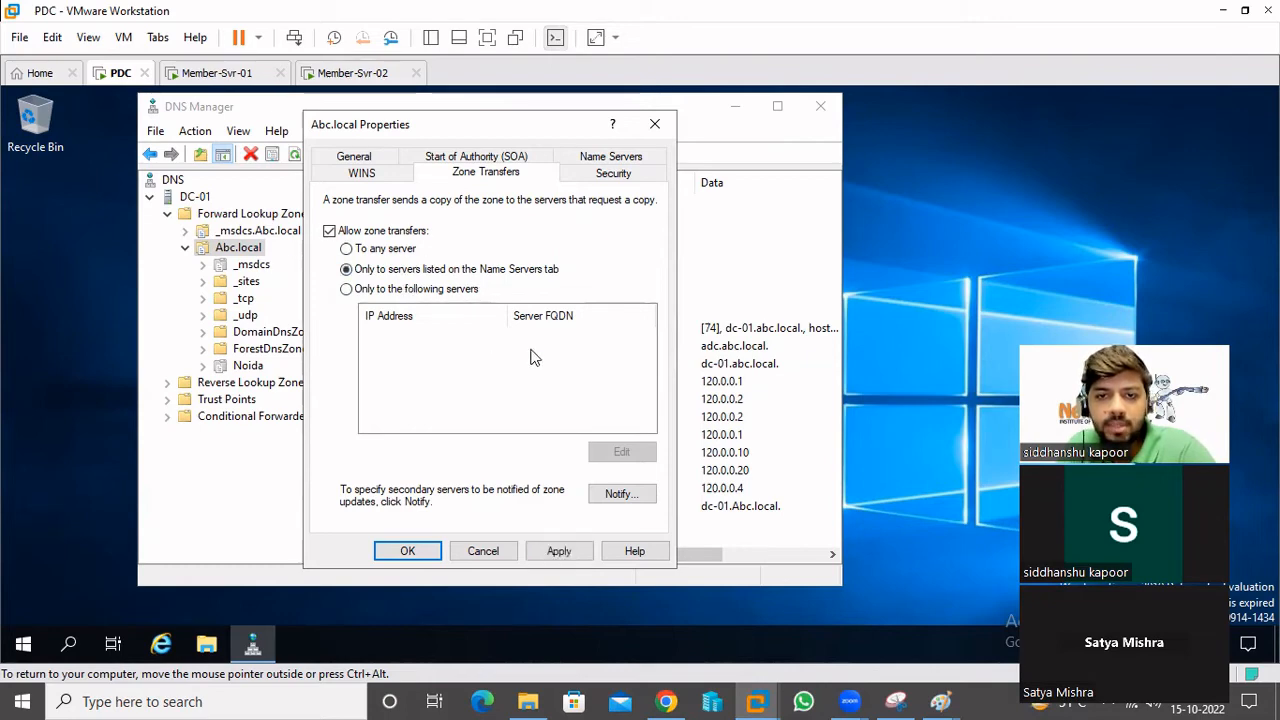
{"action": "left_click", "coordinate": [400, 289]}
{"action": "left_click", "coordinate": [620, 452]}
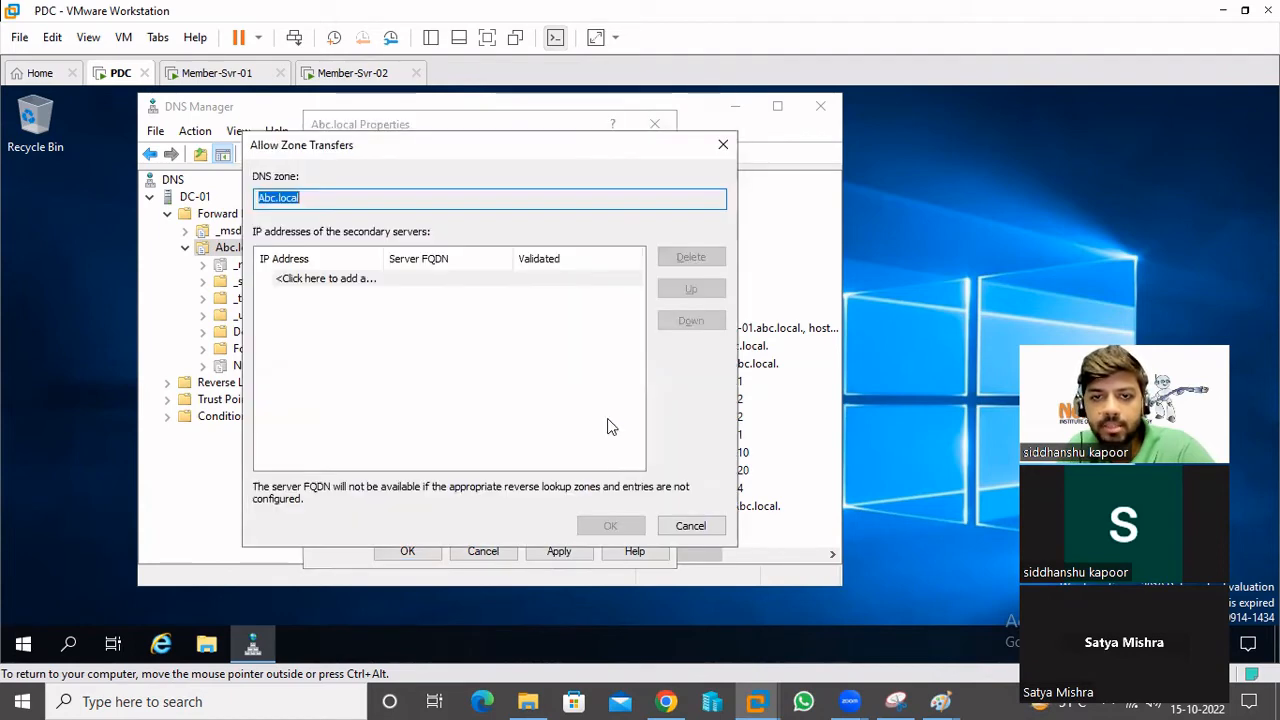
{"action": "left_click", "coordinate": [360, 281]}
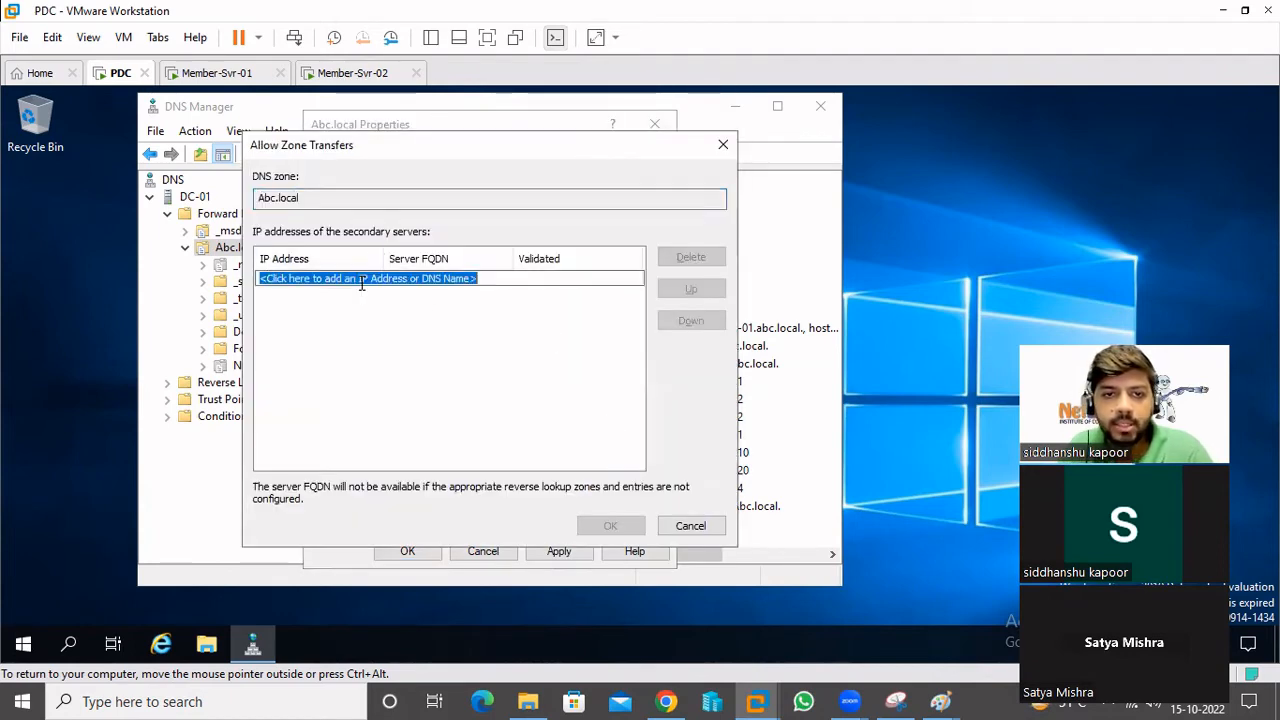
{"action": "type", "text": "1"}
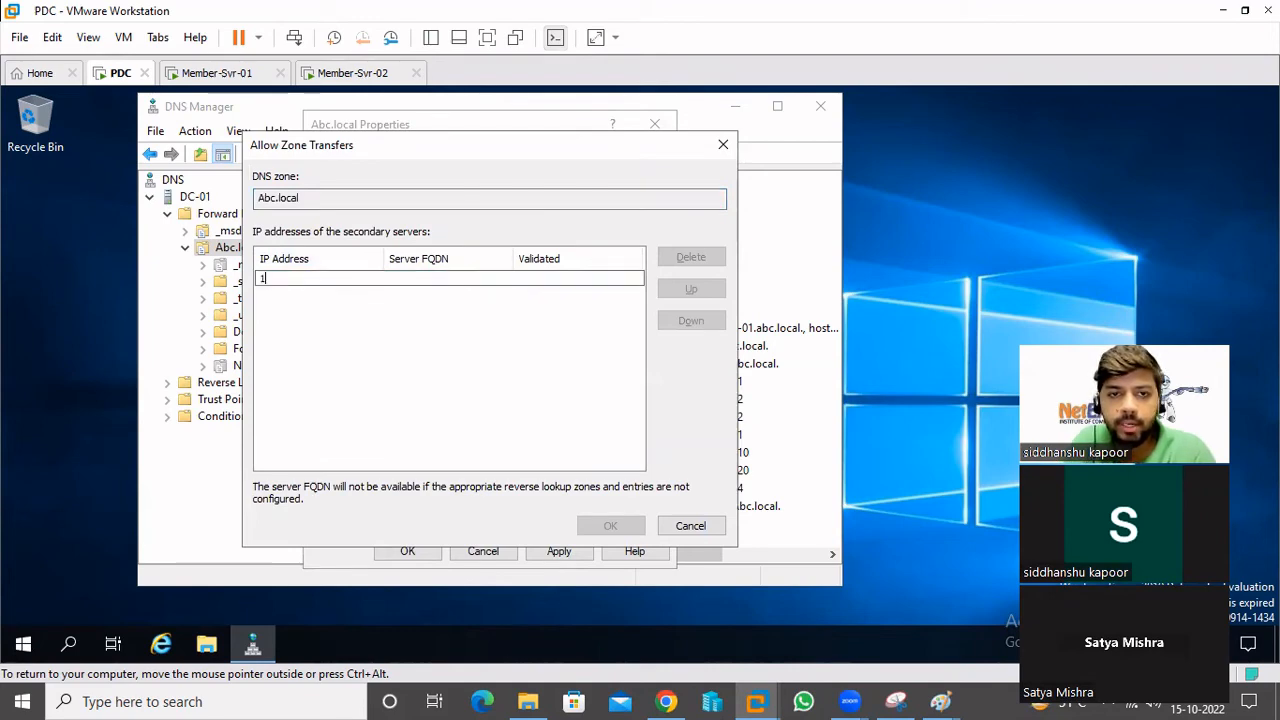
{"action": "type", "text": "20.0.0.10"}
{"action": "key", "text": "Return"}
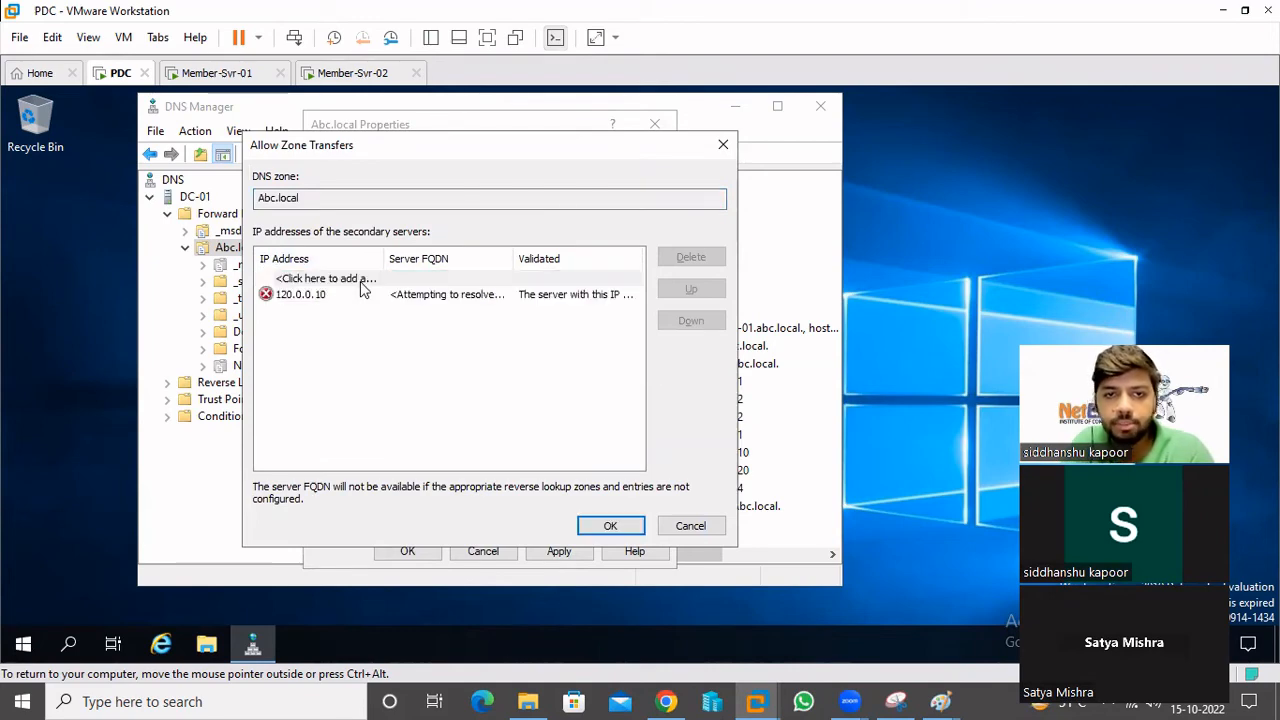
{"action": "left_click", "coordinate": [692, 530]}
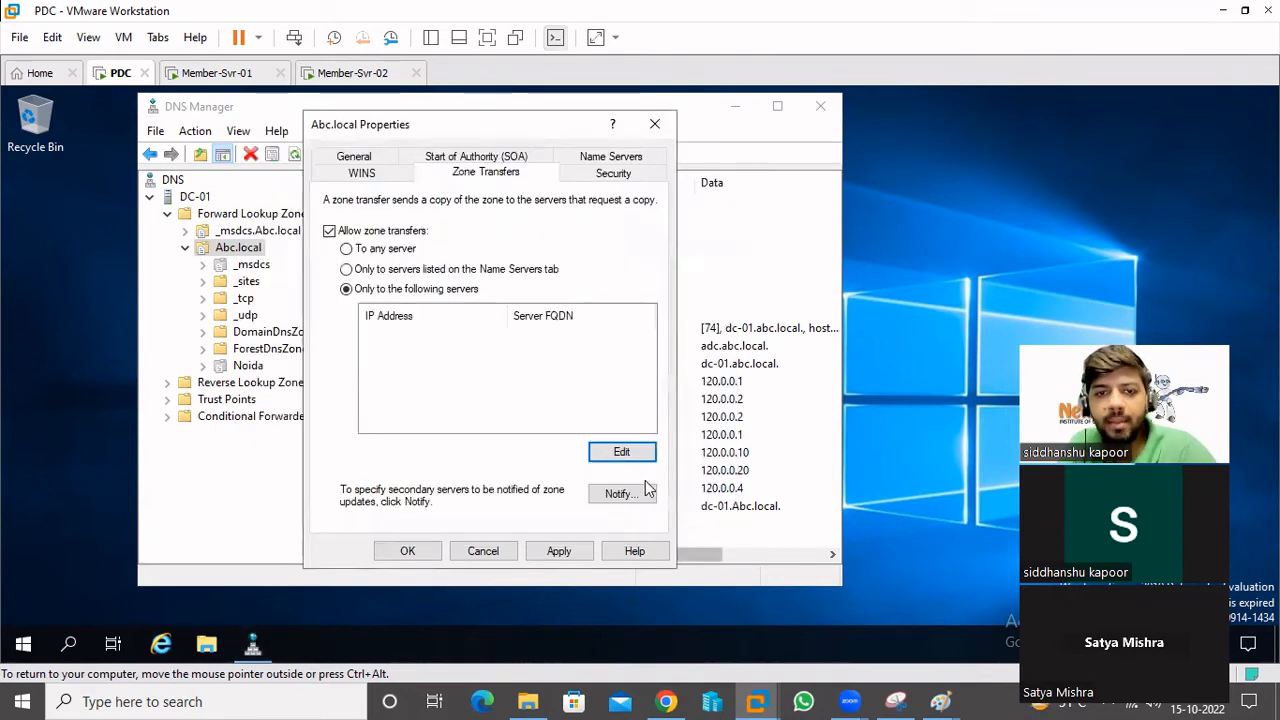
- Set the Abc.local zone transfers back to any server, apply the setting and close the zone's properties
{"action": "left_click", "coordinate": [387, 252]}
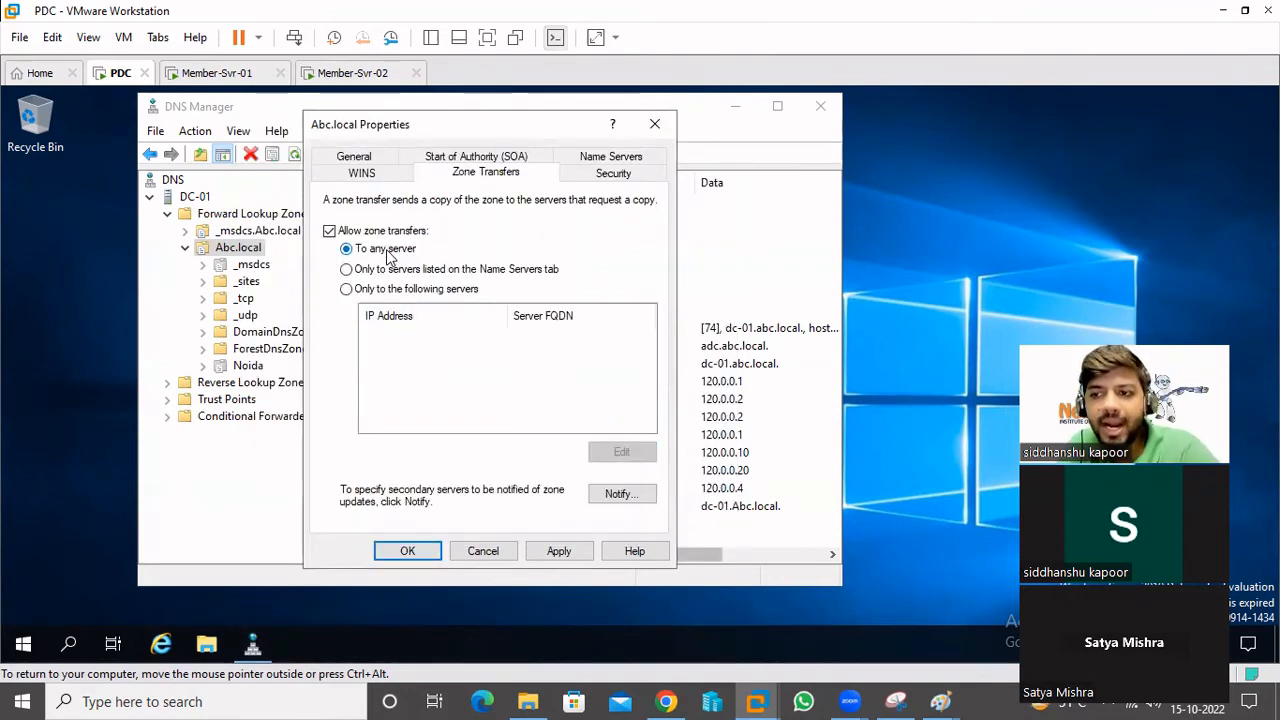
{"action": "left_click", "coordinate": [553, 551]}
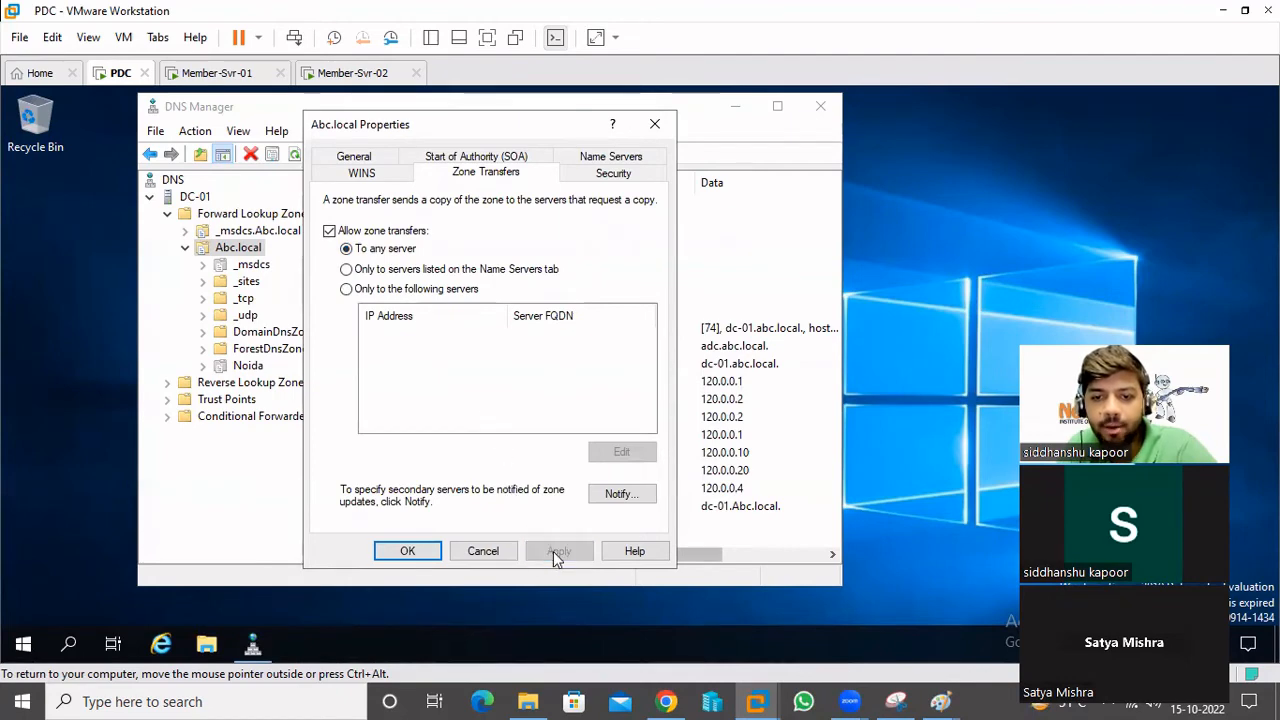
{"action": "left_click", "coordinate": [405, 551]}
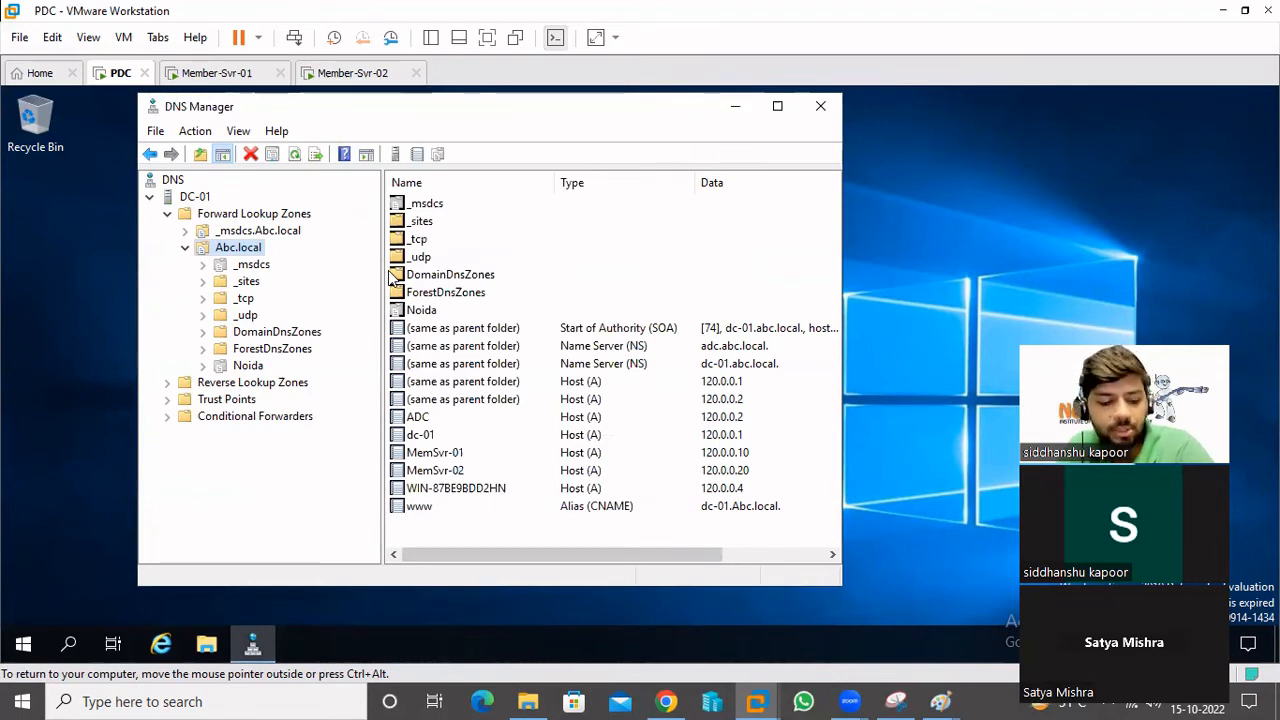
- On Member-Svr-01, transfer a new copy of the Abc.local zone from the master and refresh the zone
{"action": "left_click", "coordinate": [212, 74]}
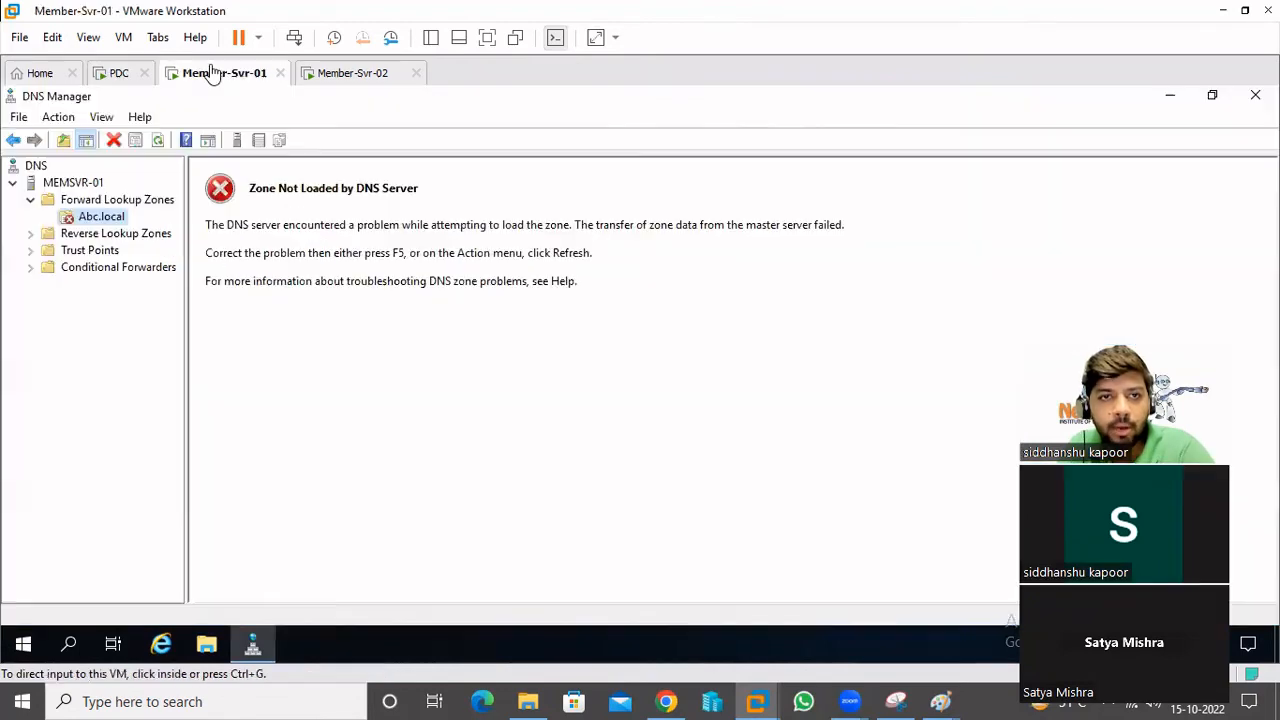
{"action": "right_click", "coordinate": [91, 221]}
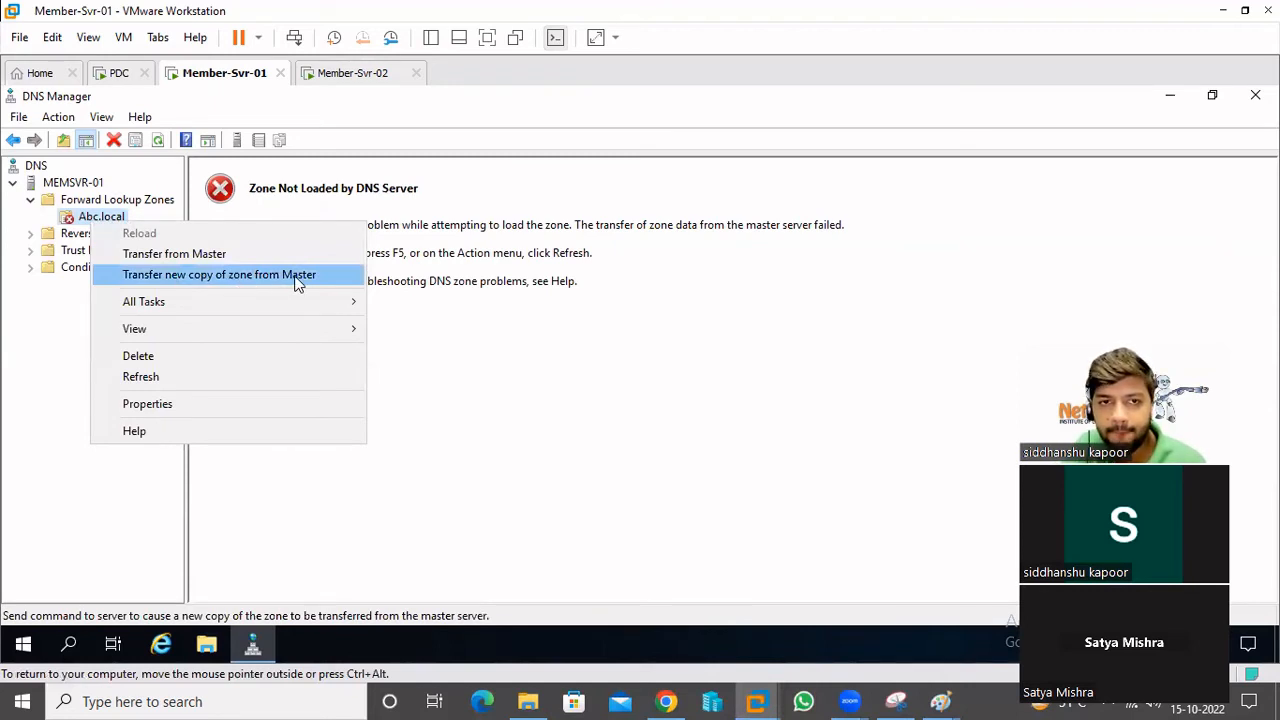
{"action": "left_click", "coordinate": [563, 391]}
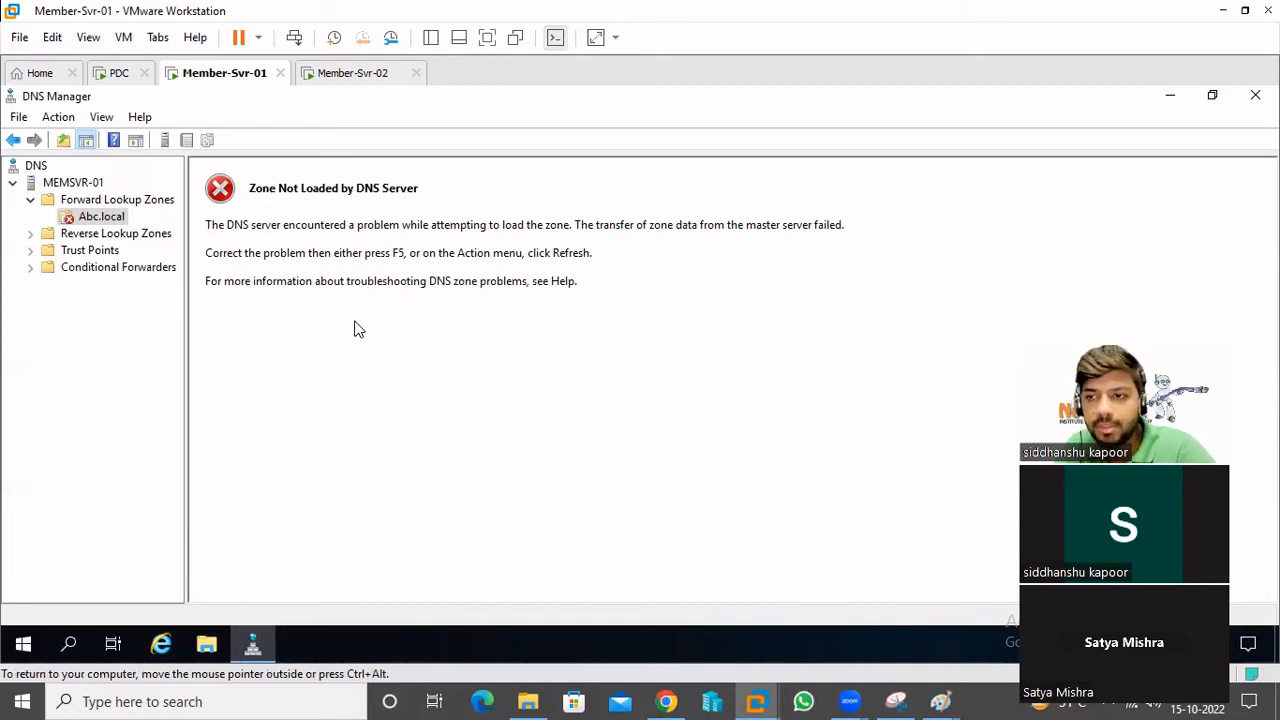
{"action": "right_click", "coordinate": [92, 220]}
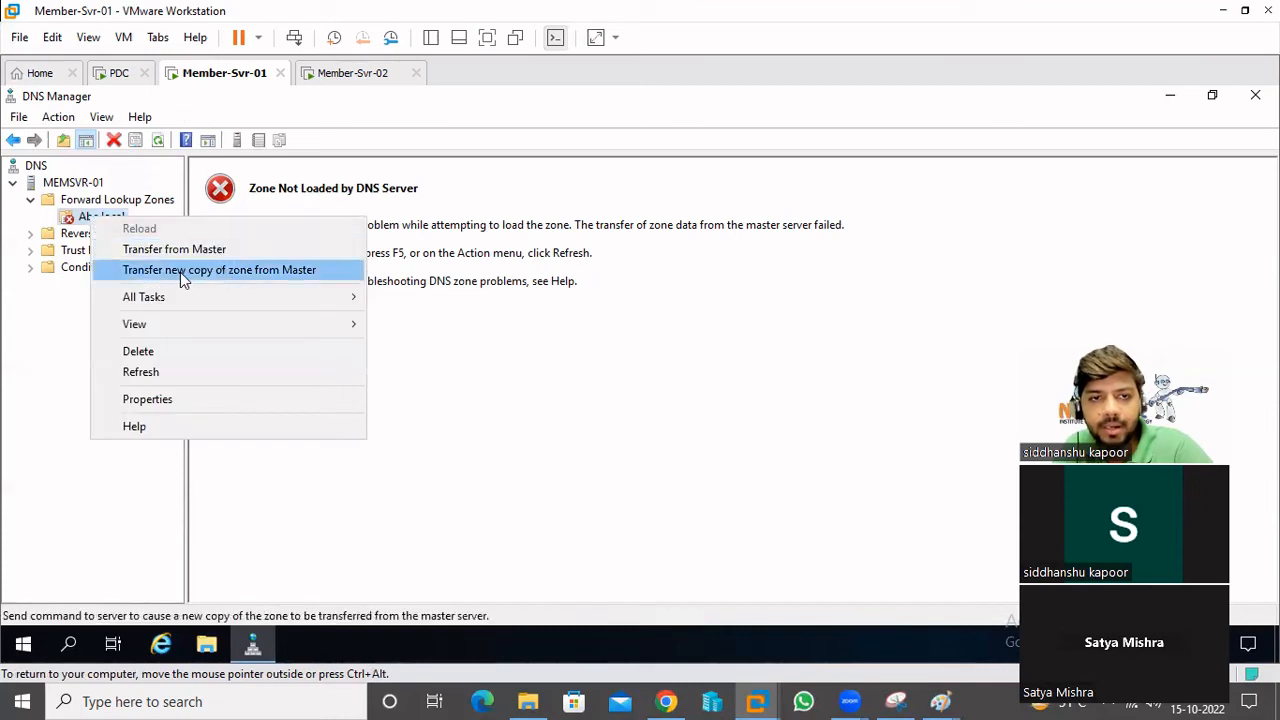
{"action": "left_click", "coordinate": [268, 281]}
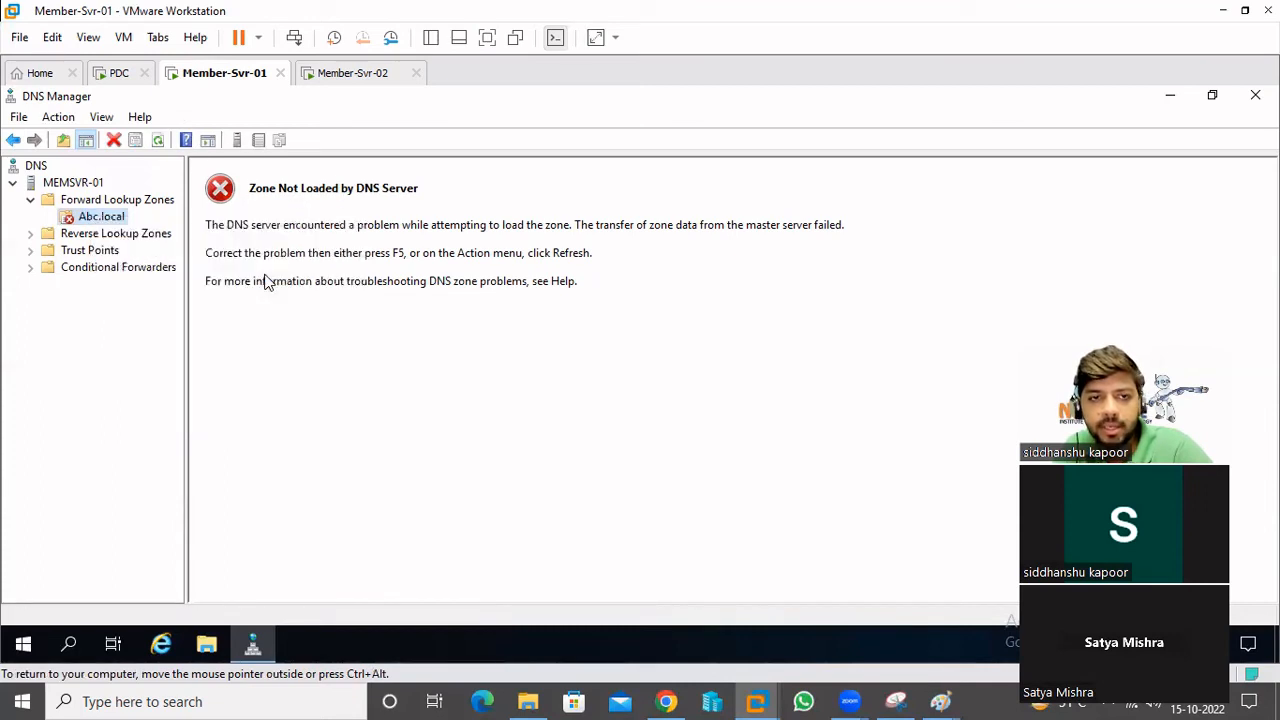
{"action": "left_click", "coordinate": [157, 141]}
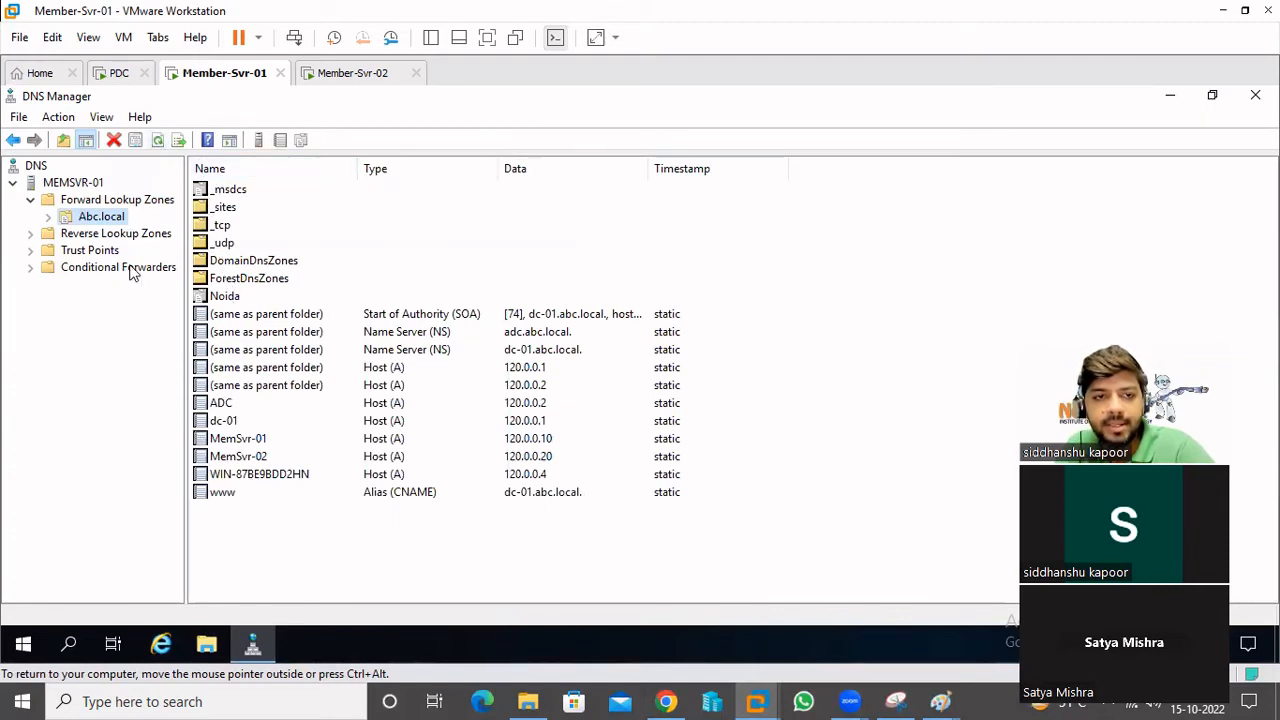
- Expand the Abc.local zone and view the properties and available actions of its www alias record
{"action": "left_click", "coordinate": [49, 217]}
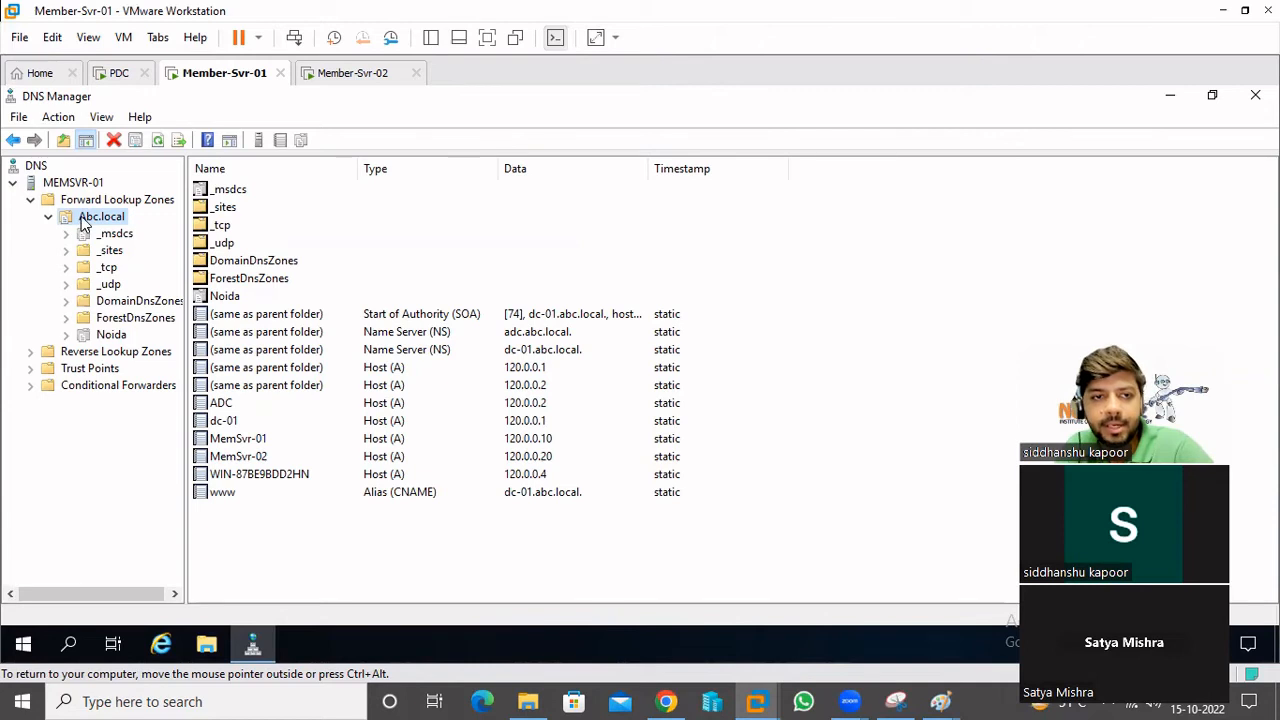
{"action": "right_click", "coordinate": [222, 492]}
{"action": "left_click", "coordinate": [296, 510]}
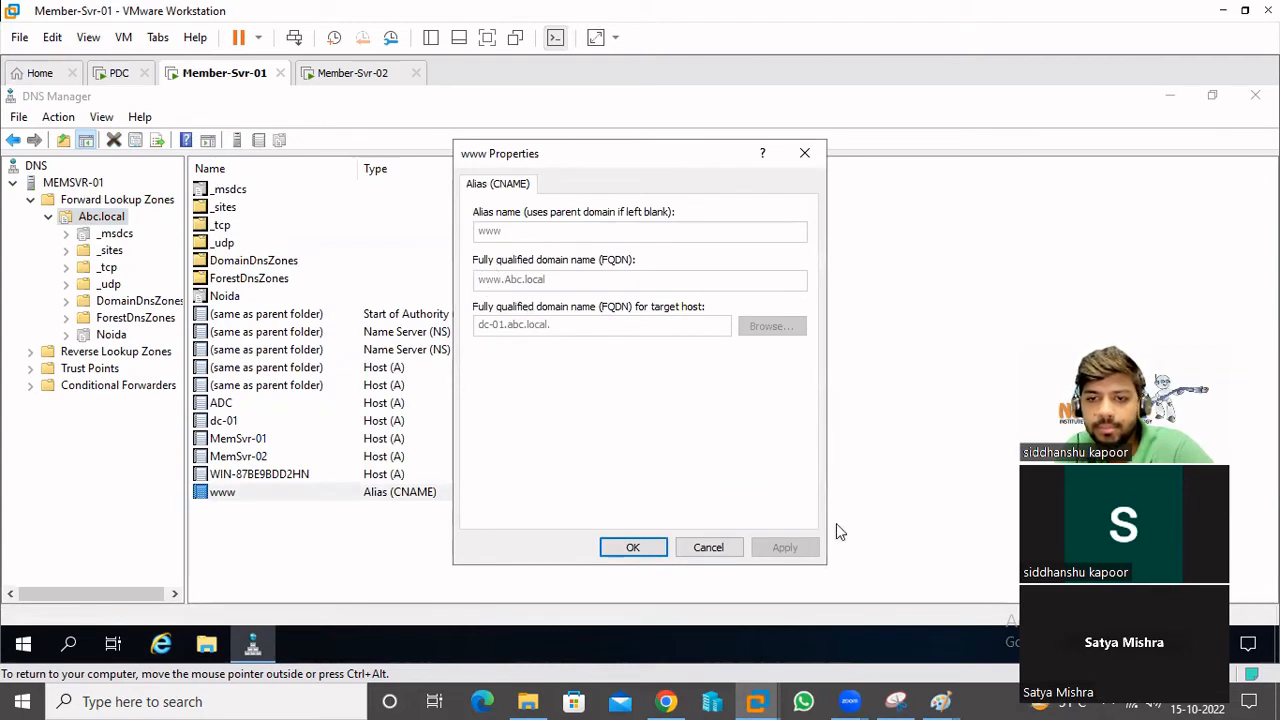
{"action": "left_click", "coordinate": [712, 550]}
{"action": "right_click", "coordinate": [260, 498]}
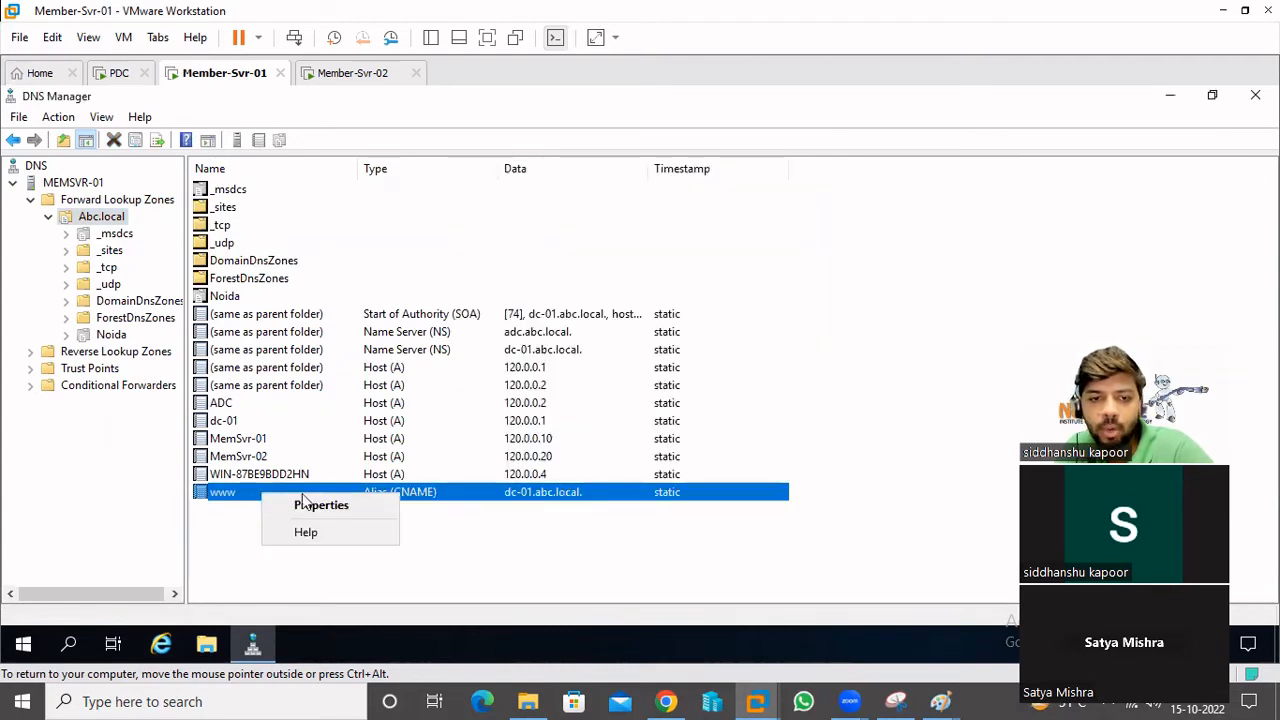
{"action": "left_click", "coordinate": [558, 566]}
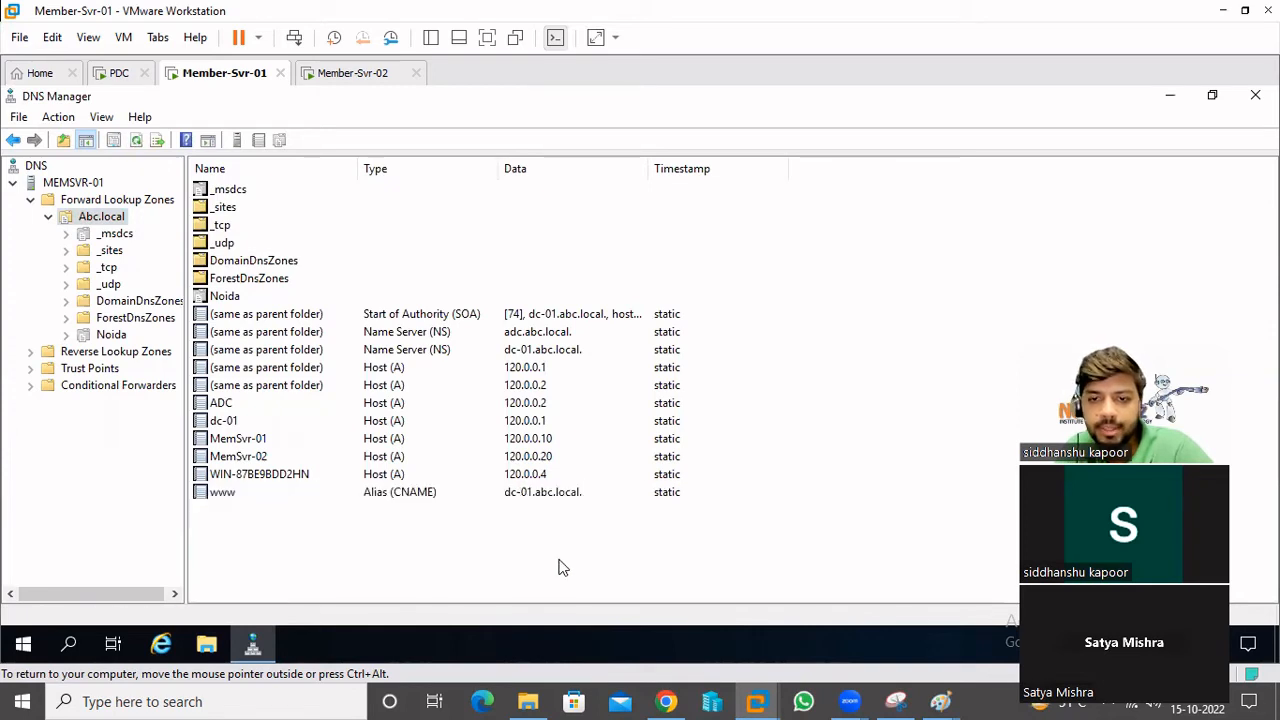
- Check which actions are available for the secondary Abc.local zone
{"action": "right_click", "coordinate": [92, 214]}
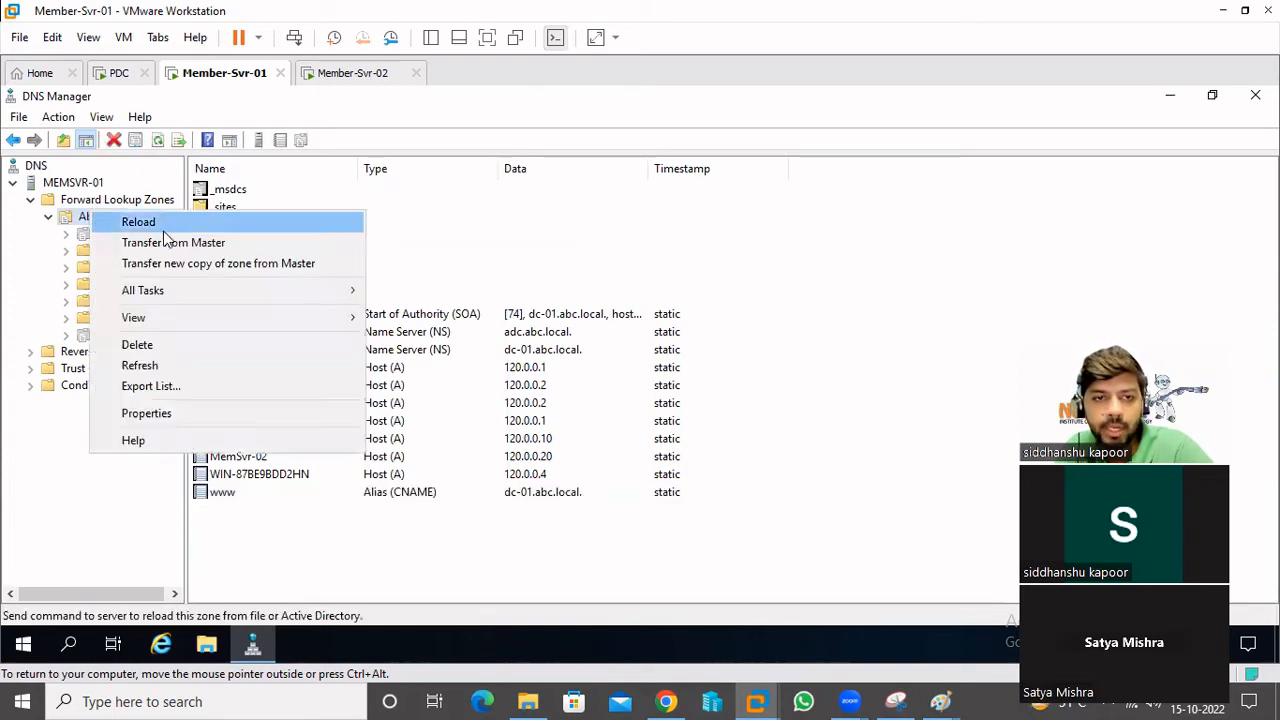
{"action": "mouse_move", "coordinate": [189, 300]}
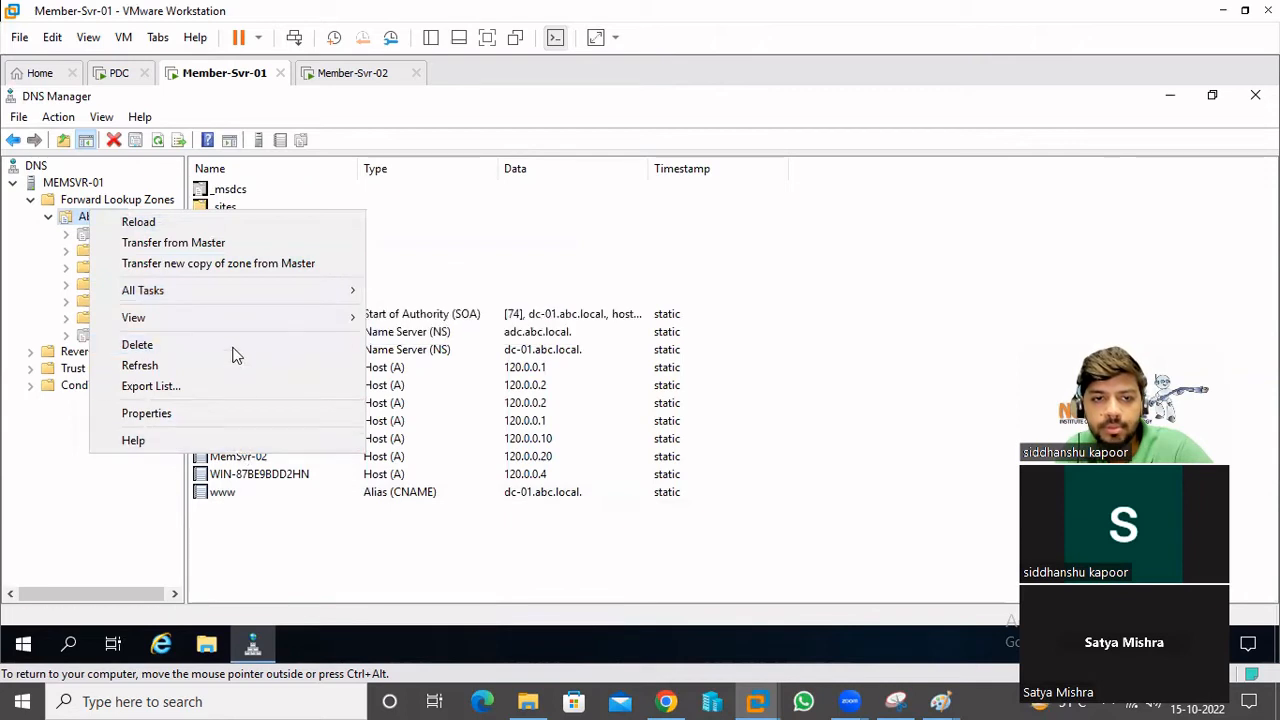
{"action": "left_click", "coordinate": [421, 543]}
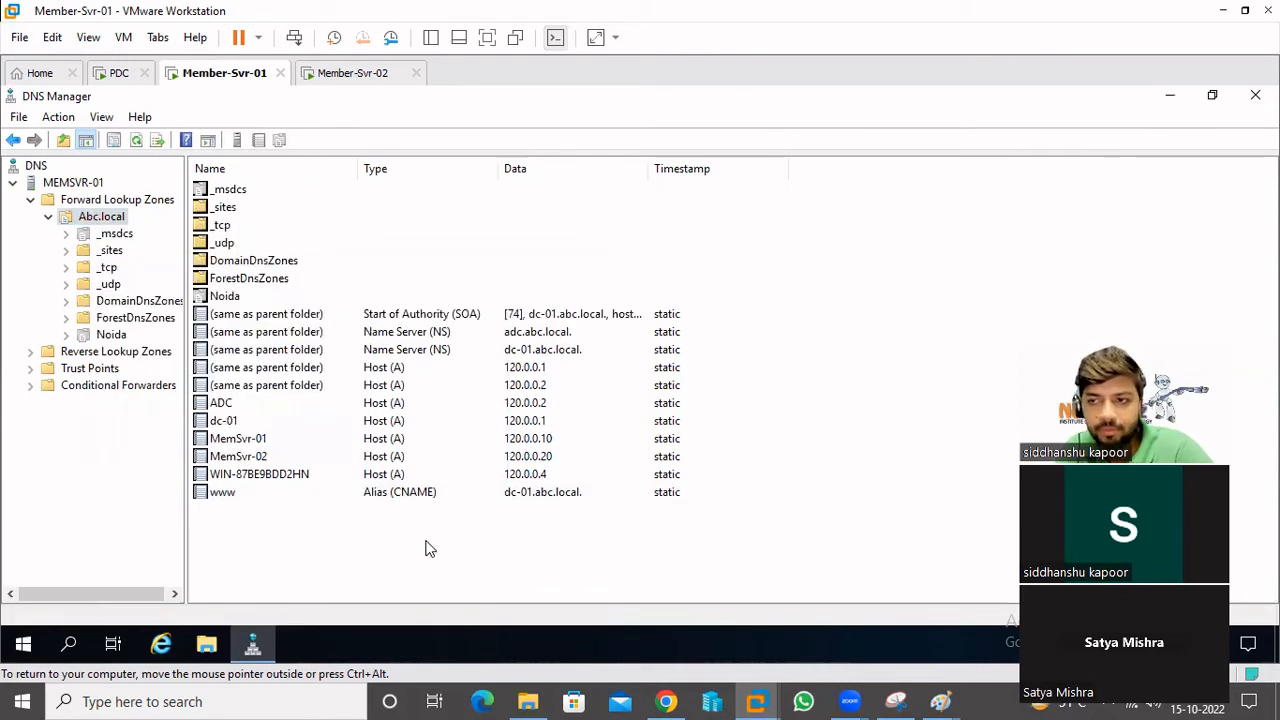
- Change the type of Member-Svr-01's Abc.local zone to Stub zone and apply the change
{"action": "right_click", "coordinate": [101, 222]}
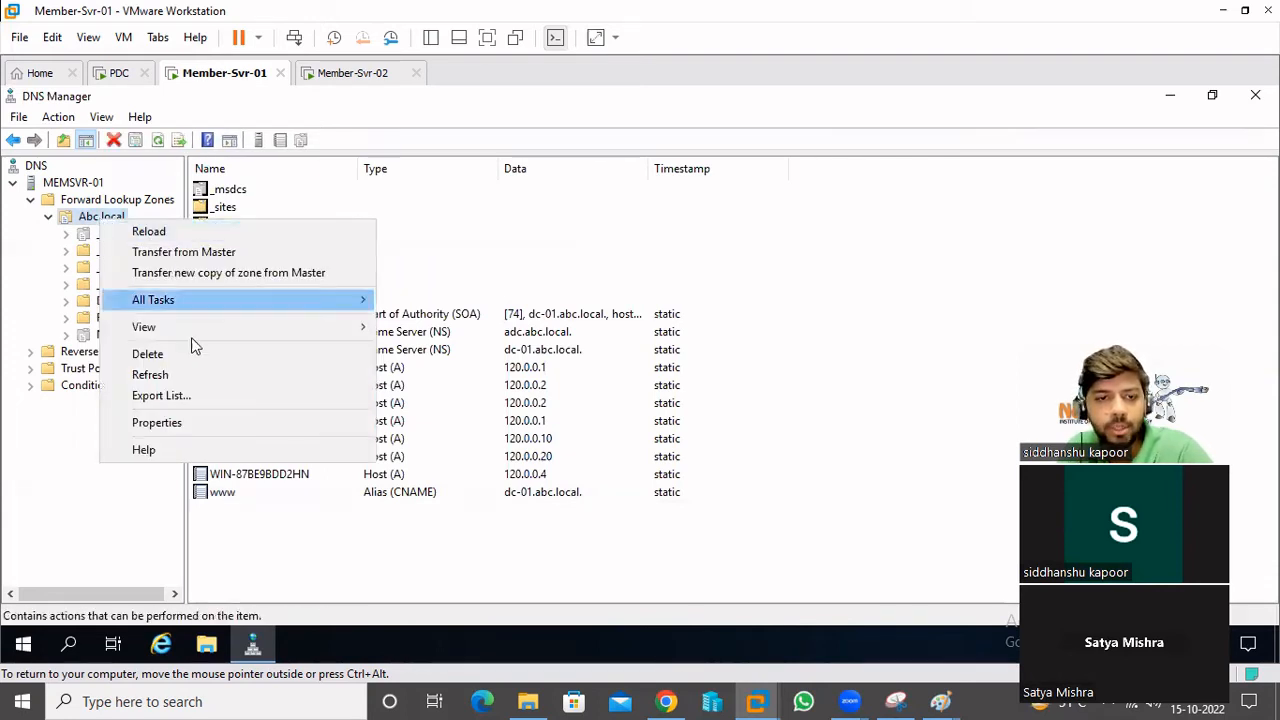
{"action": "left_click", "coordinate": [209, 430]}
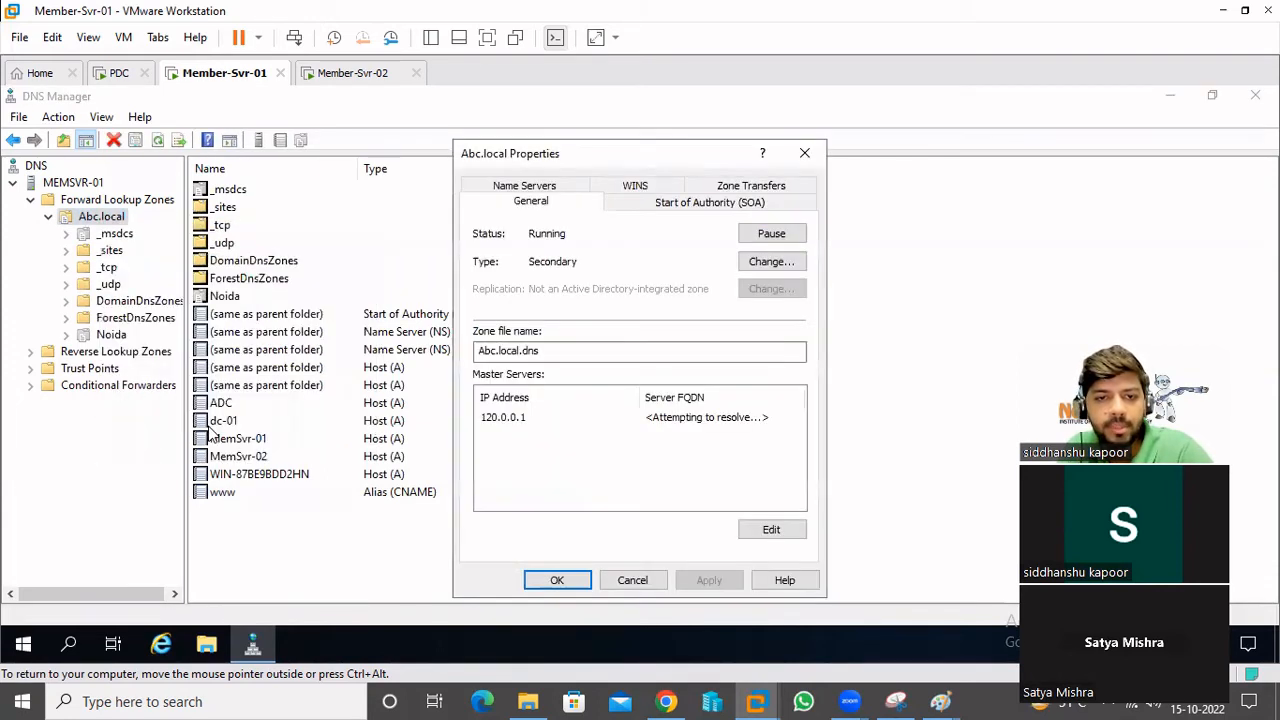
{"action": "left_click", "coordinate": [770, 262]}
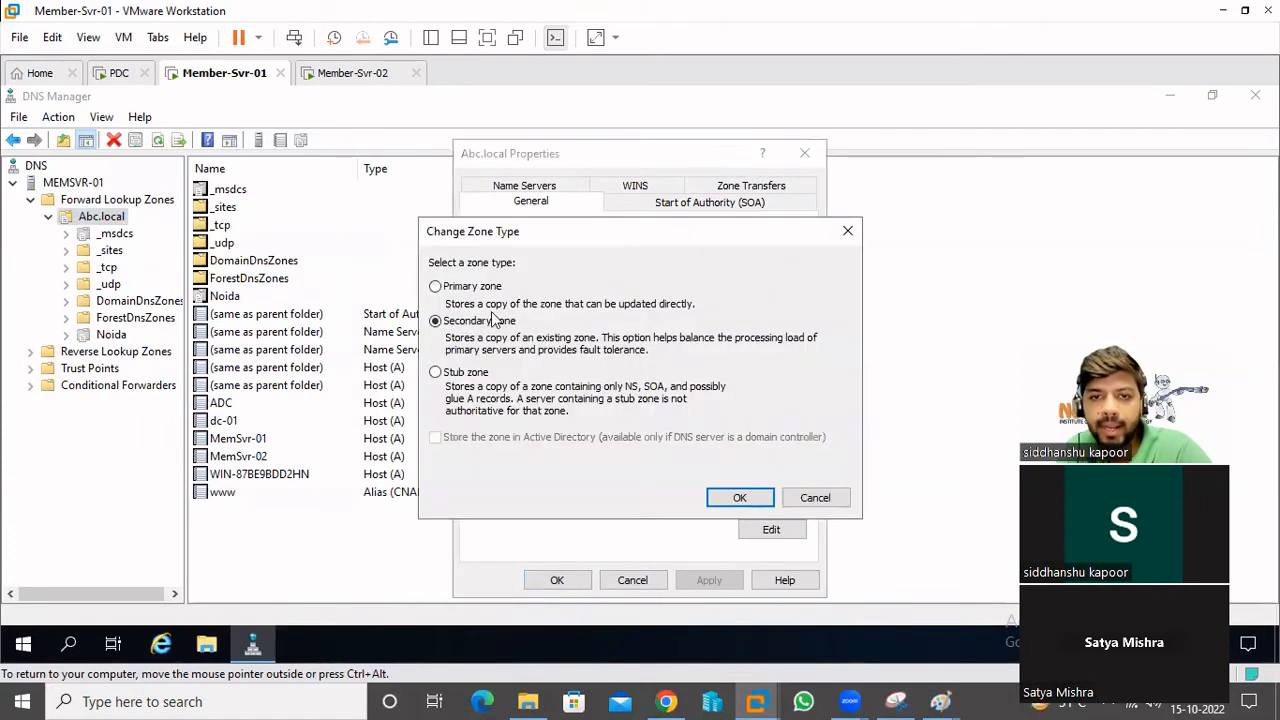
{"action": "left_click", "coordinate": [437, 372]}
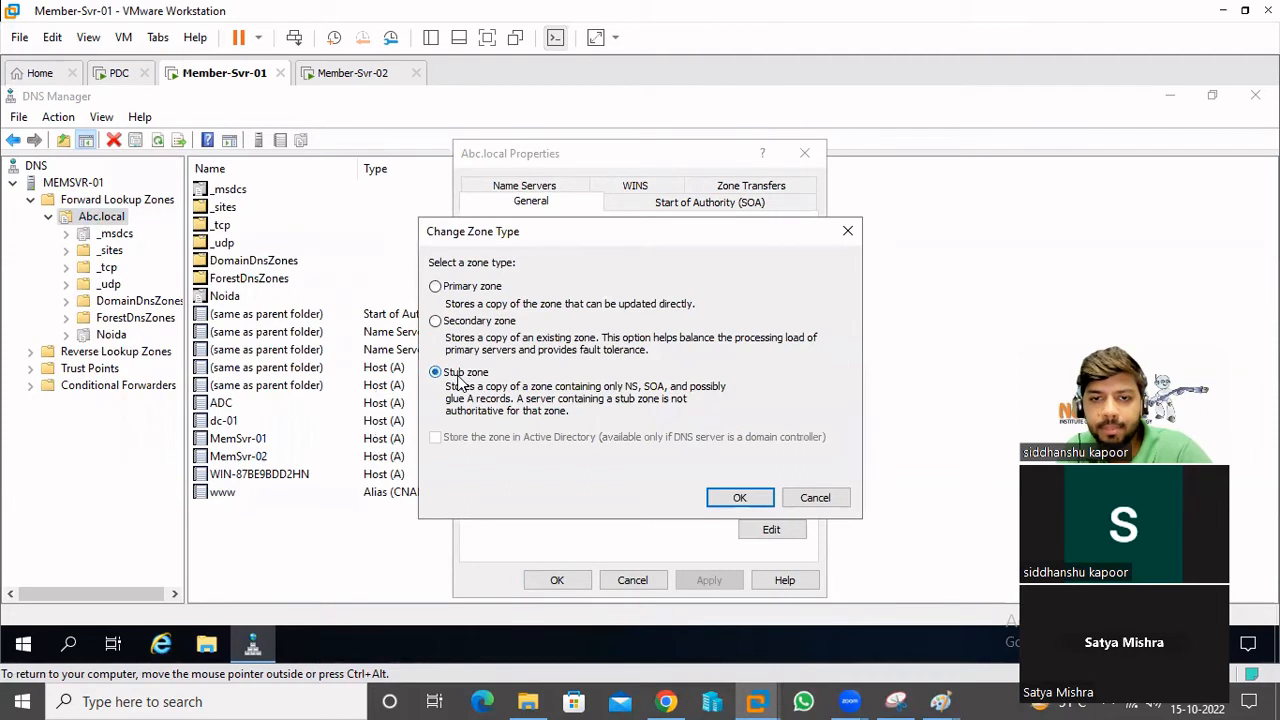
{"action": "left_click", "coordinate": [740, 498]}
{"action": "left_click", "coordinate": [708, 581]}
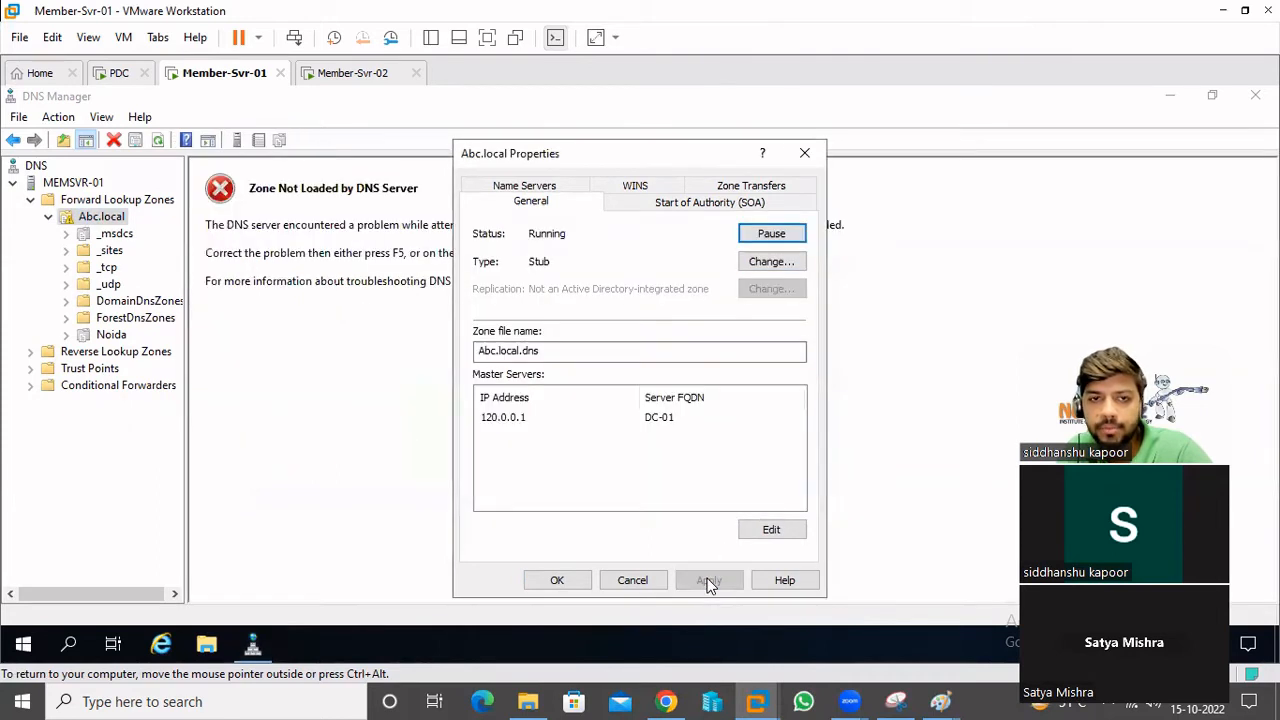
- Close the Abc.local zone properties and refresh the converted stub zone on Member-Svr-01
{"action": "left_click", "coordinate": [566, 580]}
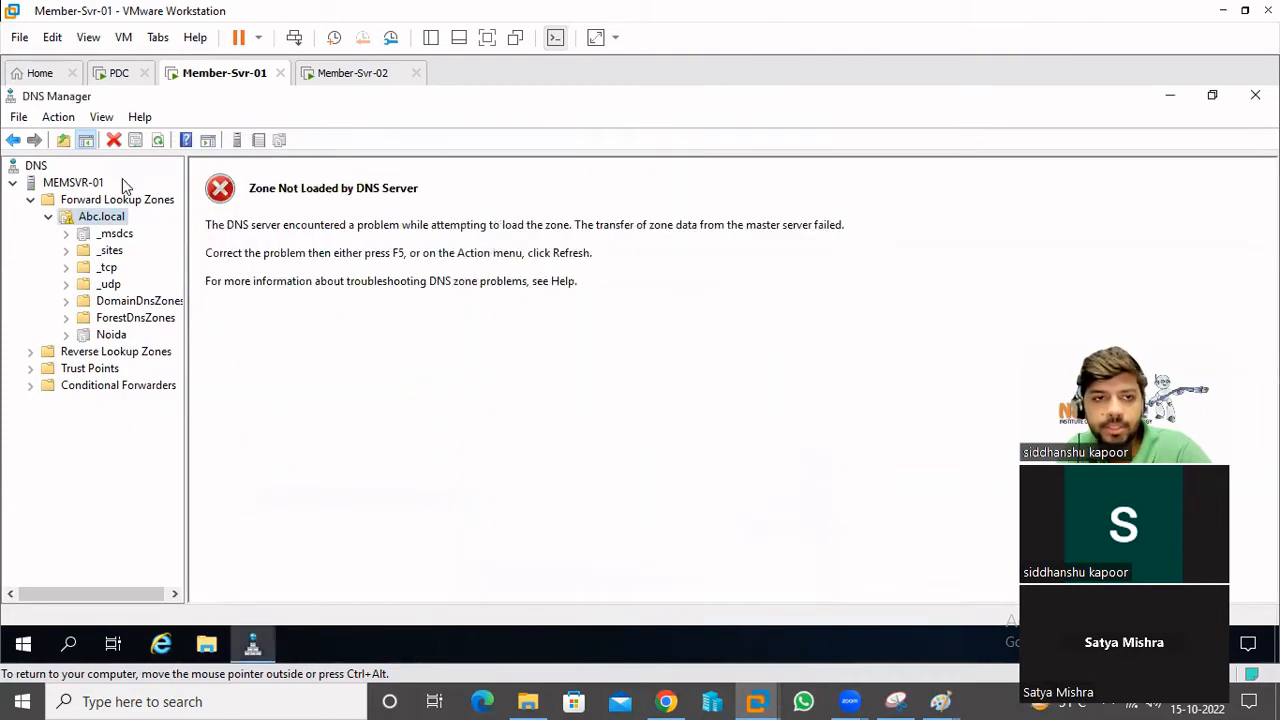
{"action": "right_click", "coordinate": [88, 215]}
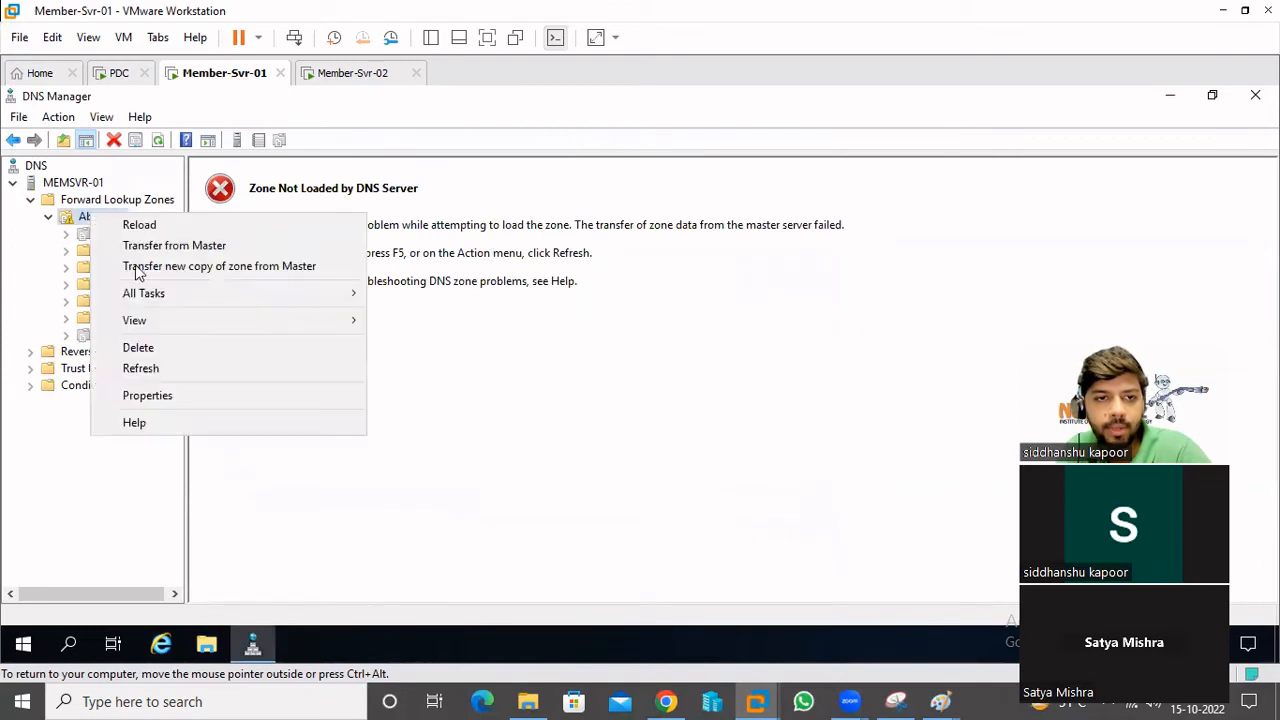
{"action": "left_click", "coordinate": [150, 369]}
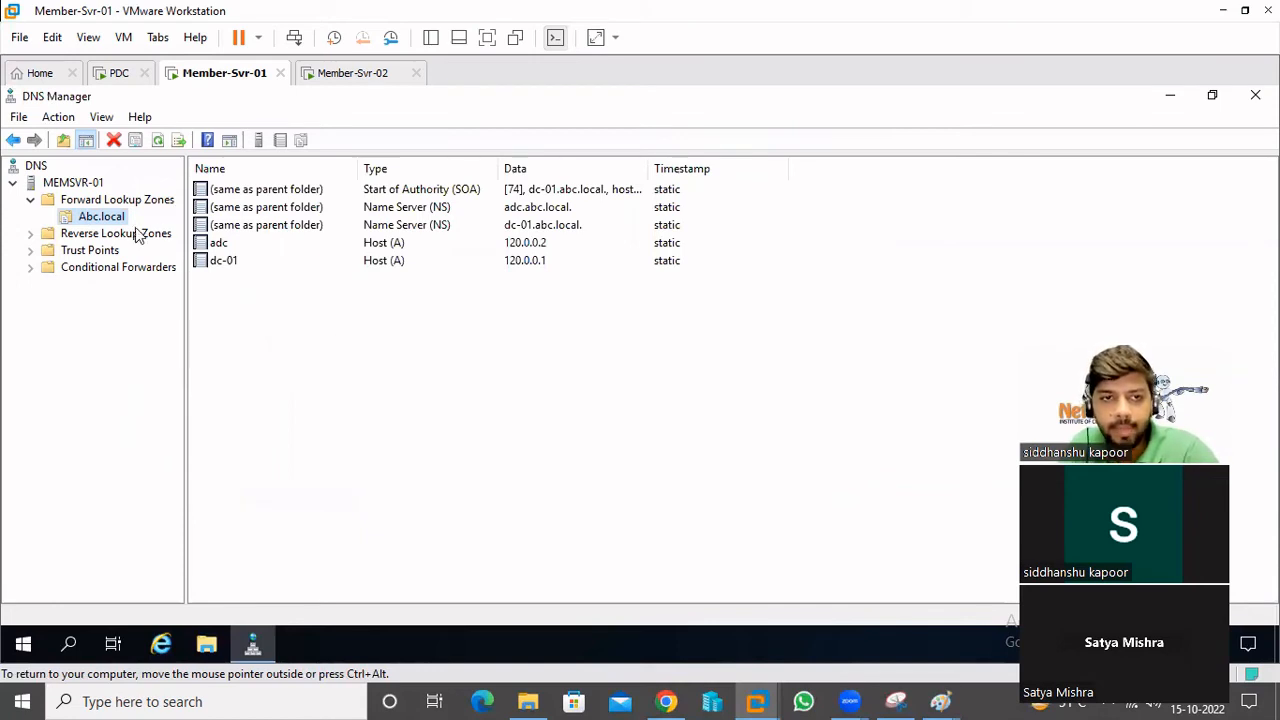
{"action": "right_click", "coordinate": [80, 222]}
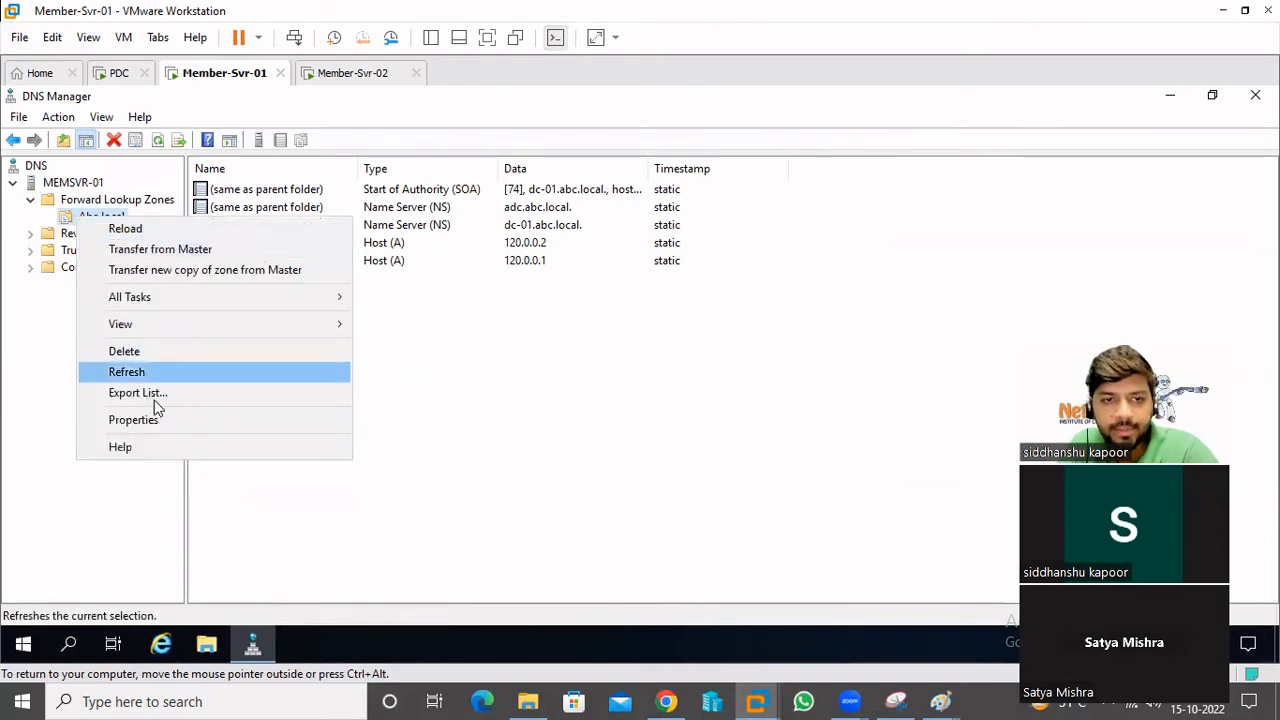
{"action": "left_click", "coordinate": [447, 383]}
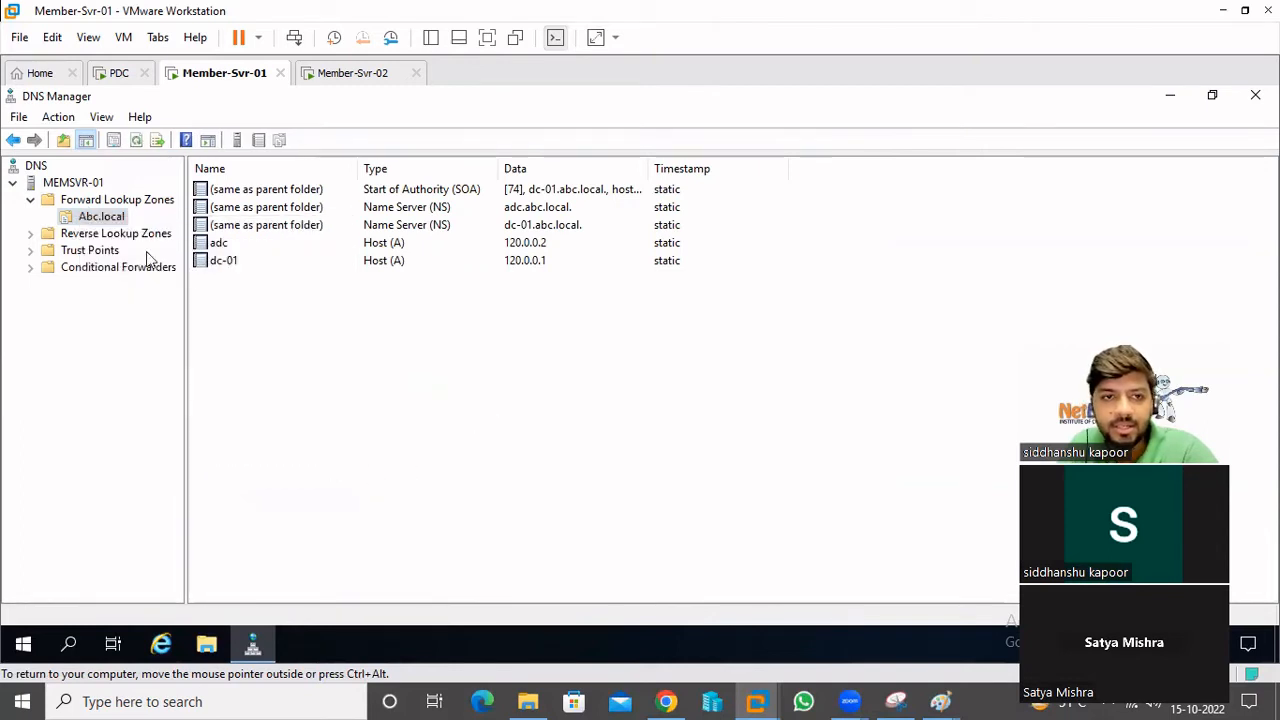
- Change the type of Member-Svr-01's Abc.local zone back to Secondary zone, apply the change and refresh the zone
{"action": "right_click", "coordinate": [92, 220]}
{"action": "left_click", "coordinate": [207, 418]}
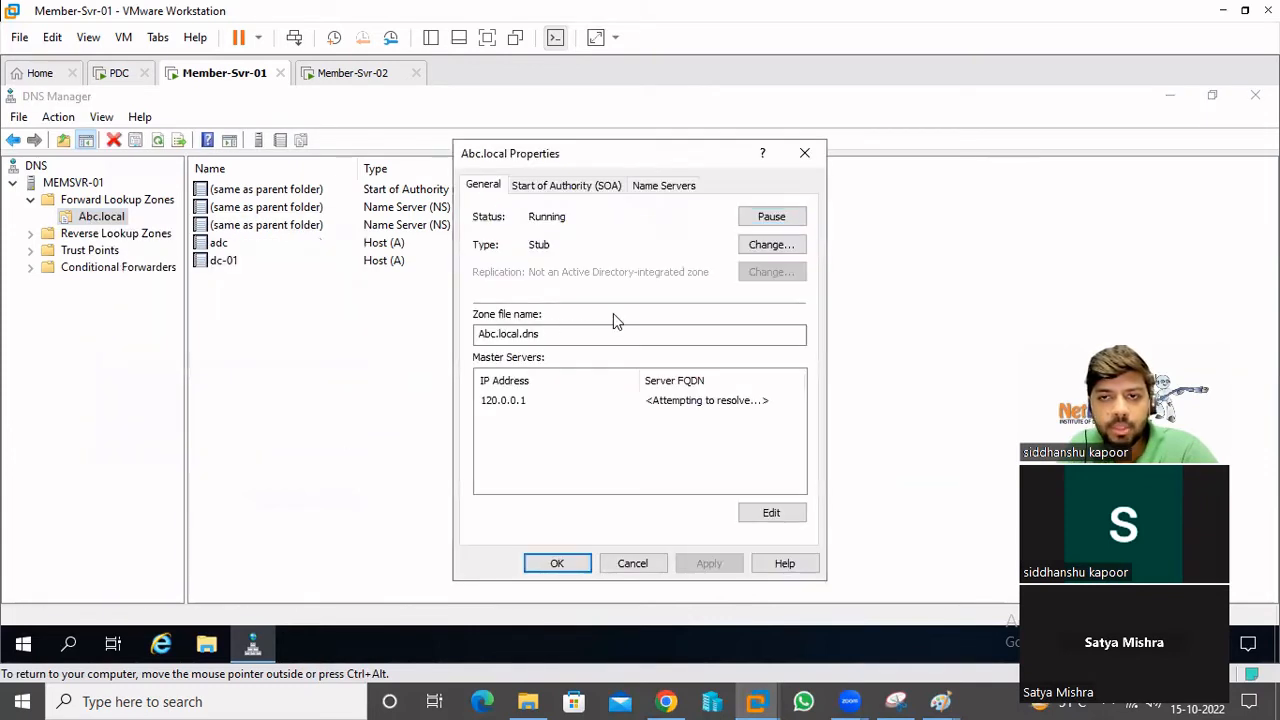
{"action": "left_click", "coordinate": [768, 246]}
{"action": "left_click", "coordinate": [445, 282]}
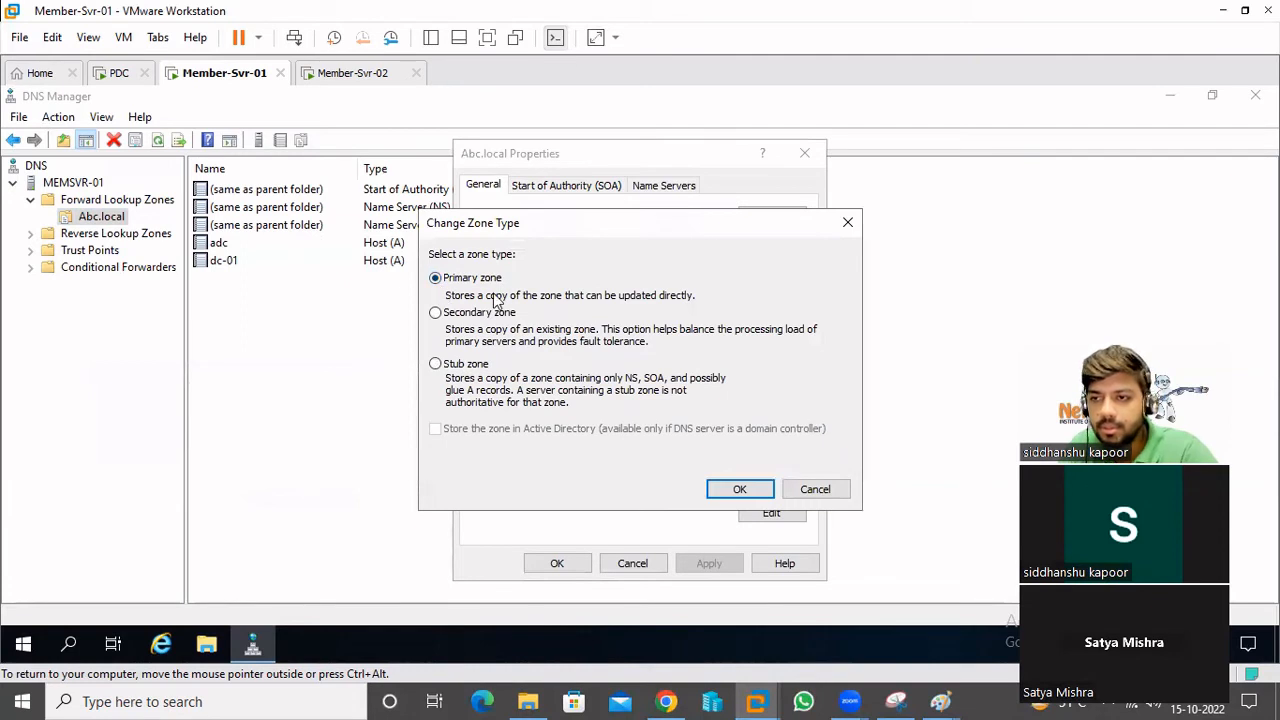
{"action": "left_click", "coordinate": [486, 314]}
{"action": "left_click", "coordinate": [738, 490]}
{"action": "left_click", "coordinate": [697, 563]}
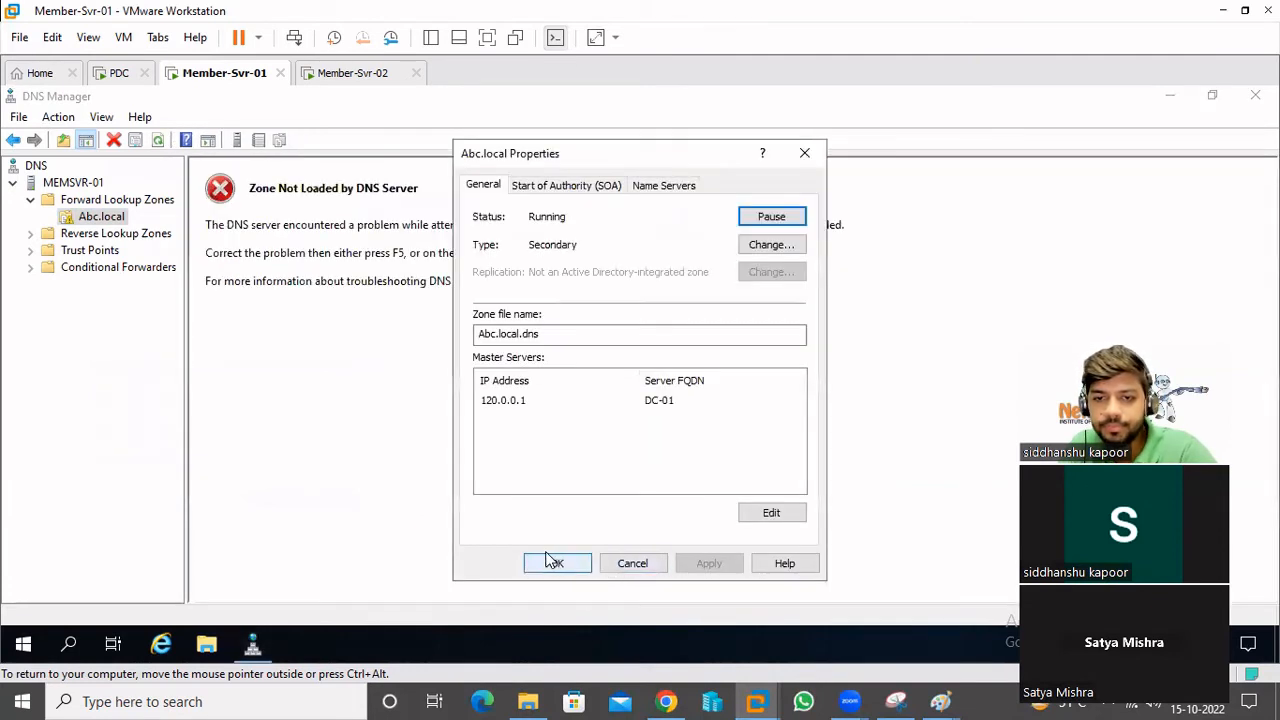
{"action": "left_click", "coordinate": [553, 563]}
{"action": "right_click", "coordinate": [97, 222]}
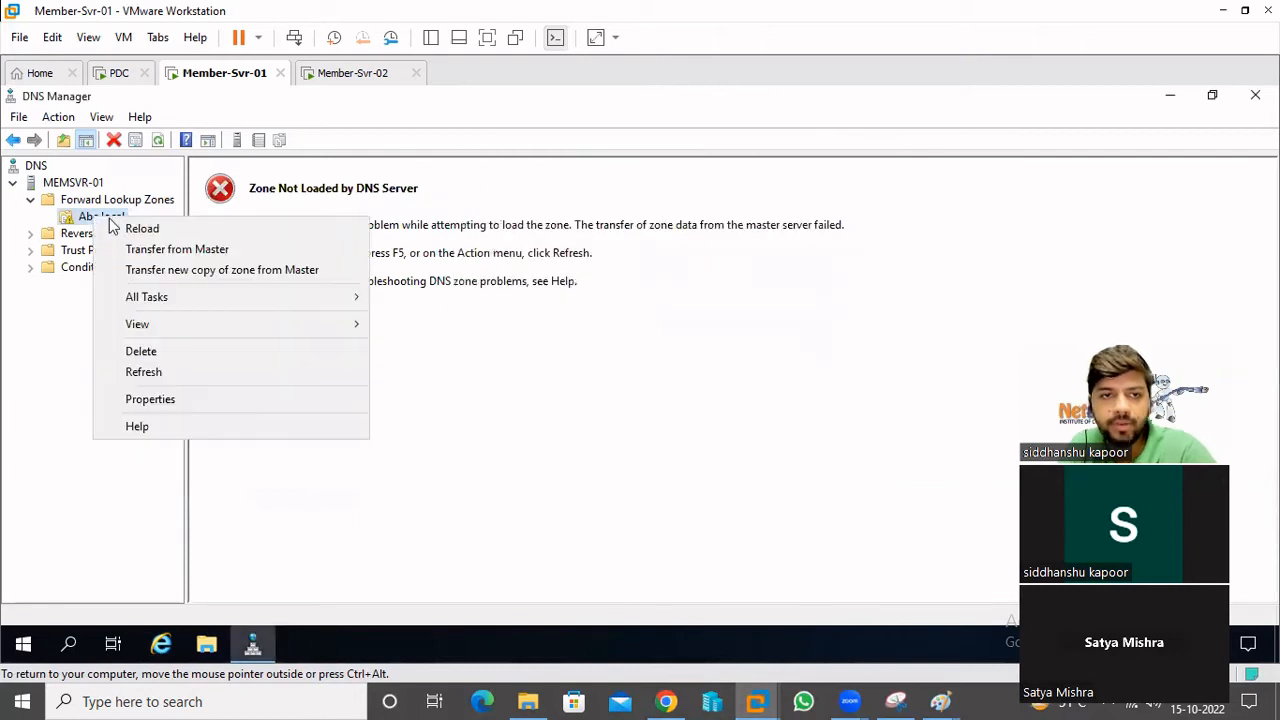
{"action": "left_click", "coordinate": [145, 371]}
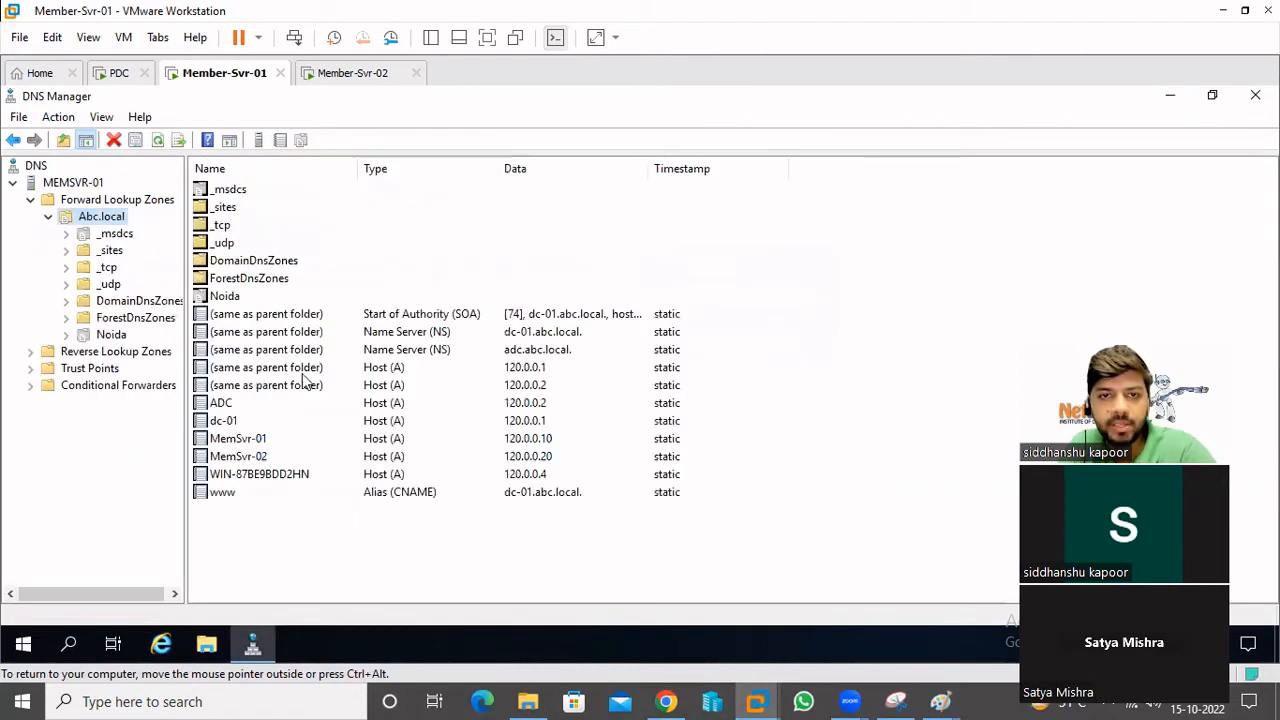
- Switch to the Member-Svr-02 machine, open a maximized DNS Manager and expand the MEMSVR-02 server
{"action": "left_click", "coordinate": [350, 74]}
{"action": "left_click", "coordinate": [28, 641]}
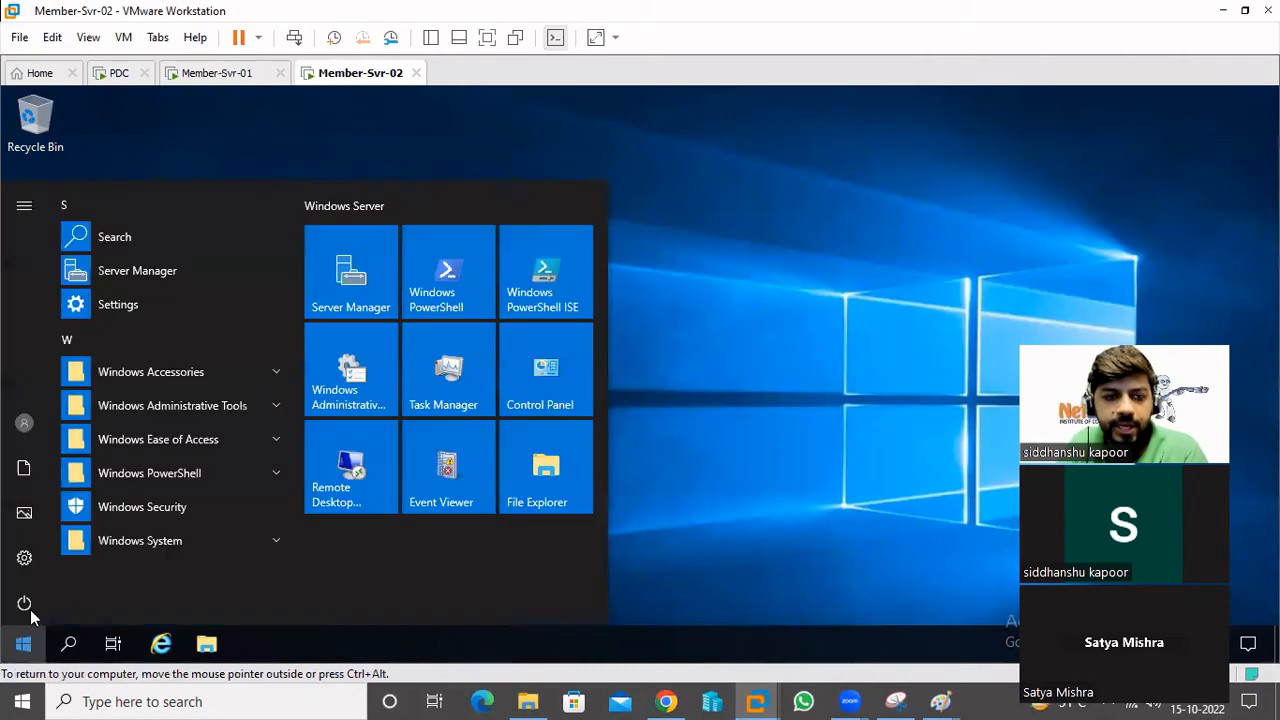
{"action": "left_click", "coordinate": [167, 405]}
{"action": "scroll", "coordinate": [165, 416], "scroll_direction": "down", "scroll_amount": 3}
{"action": "left_click", "coordinate": [101, 313]}
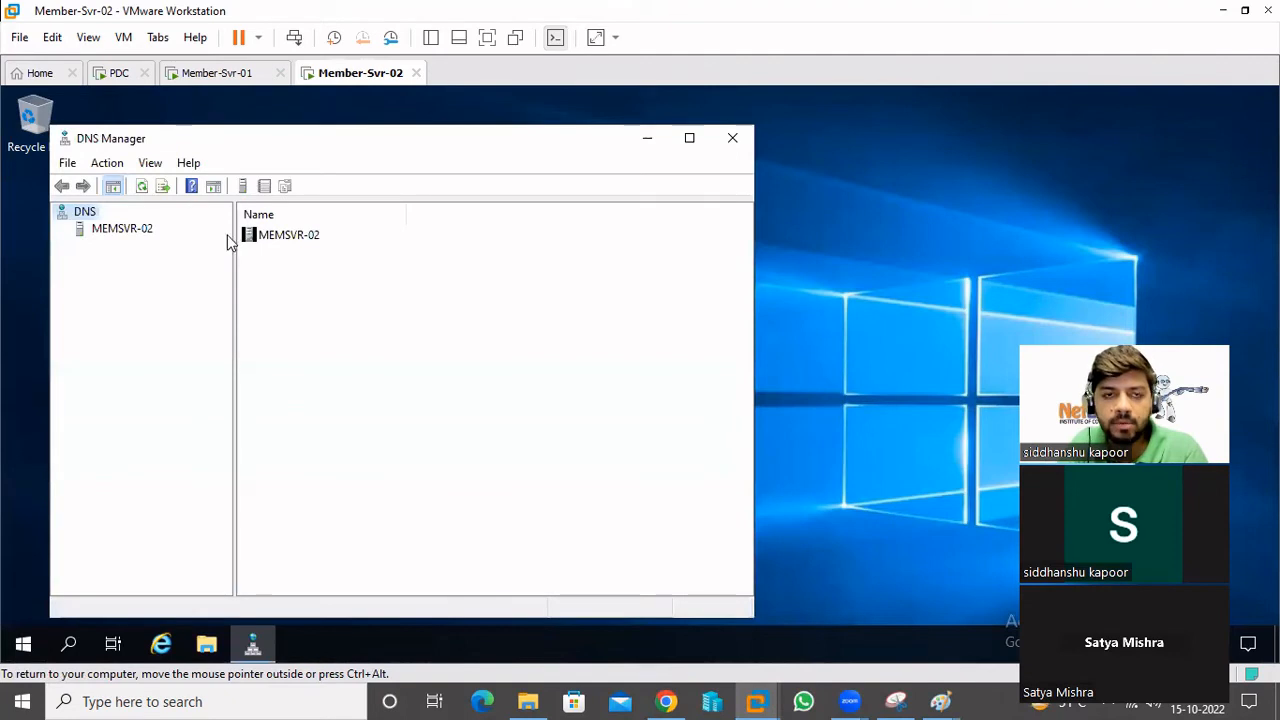
{"action": "double_click", "coordinate": [289, 143]}
{"action": "left_click", "coordinate": [80, 188]}
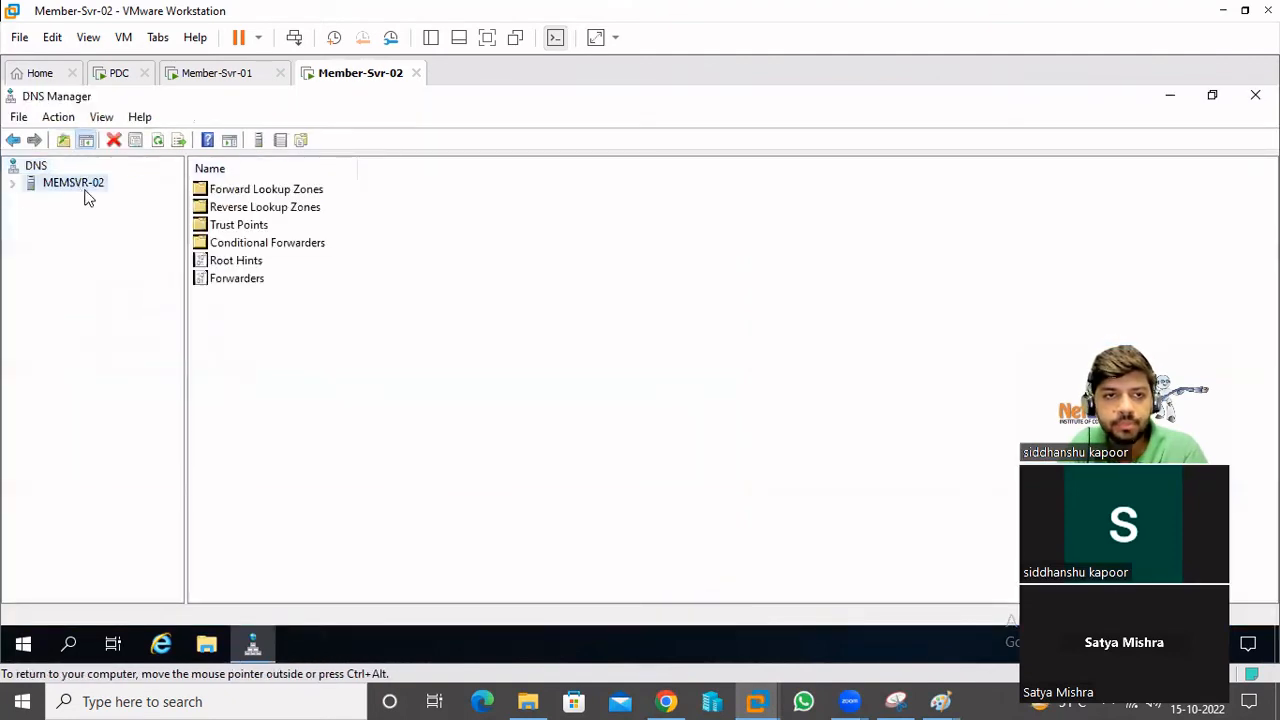
{"action": "left_click", "coordinate": [12, 183]}
{"action": "left_click", "coordinate": [16, 203]}
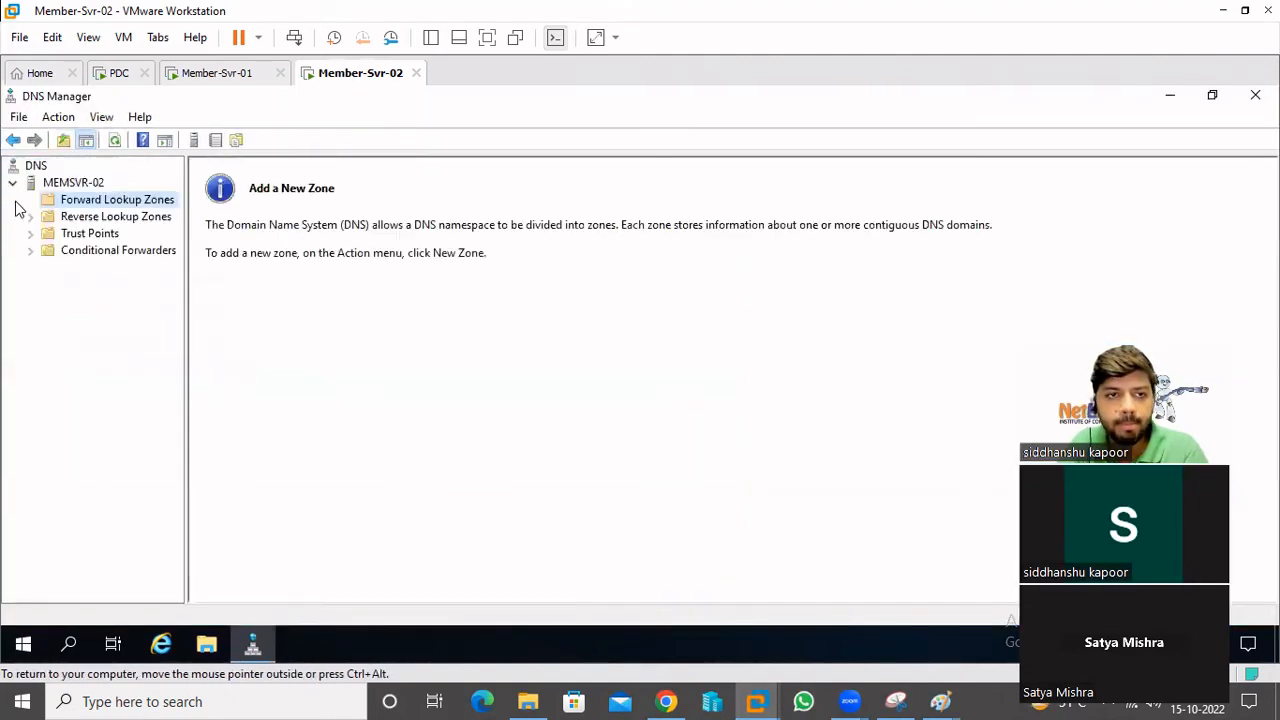
- Start a new forward lookup stub zone named Abc.local on MEMSVR-02, using a new zone file named Abc.local.dns
{"action": "right_click", "coordinate": [84, 207]}
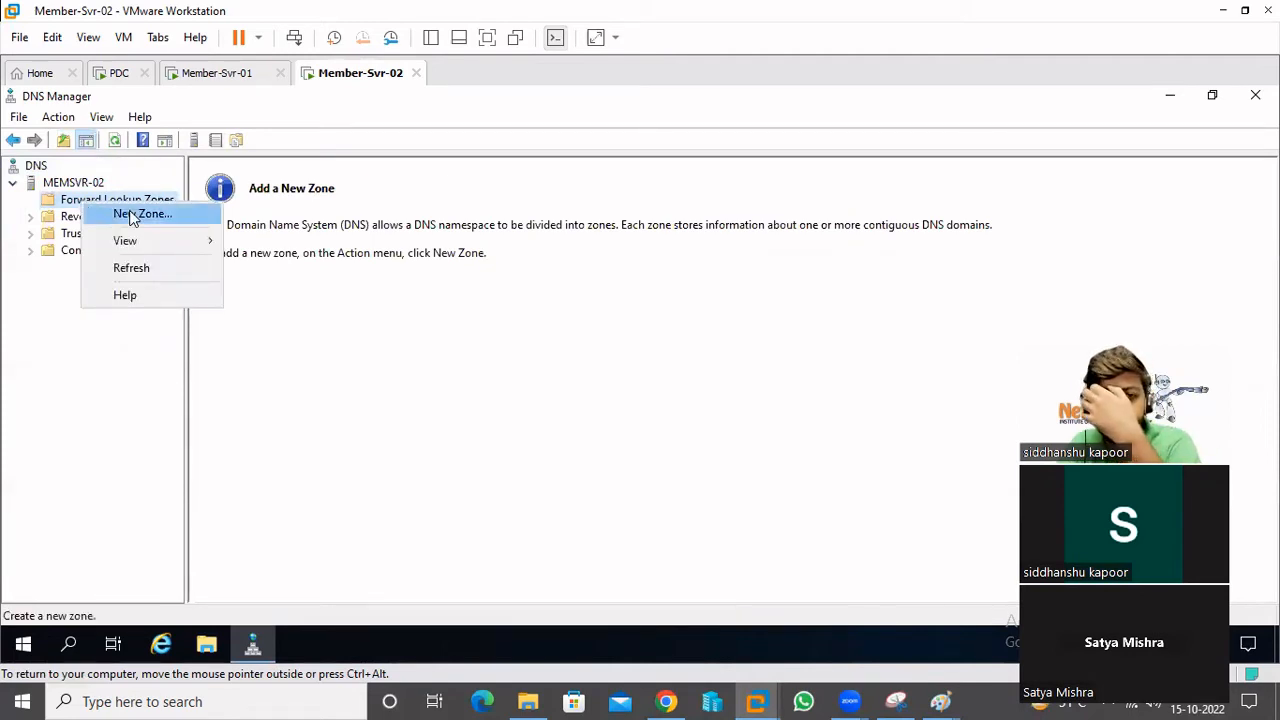
{"action": "left_click", "coordinate": [131, 215]}
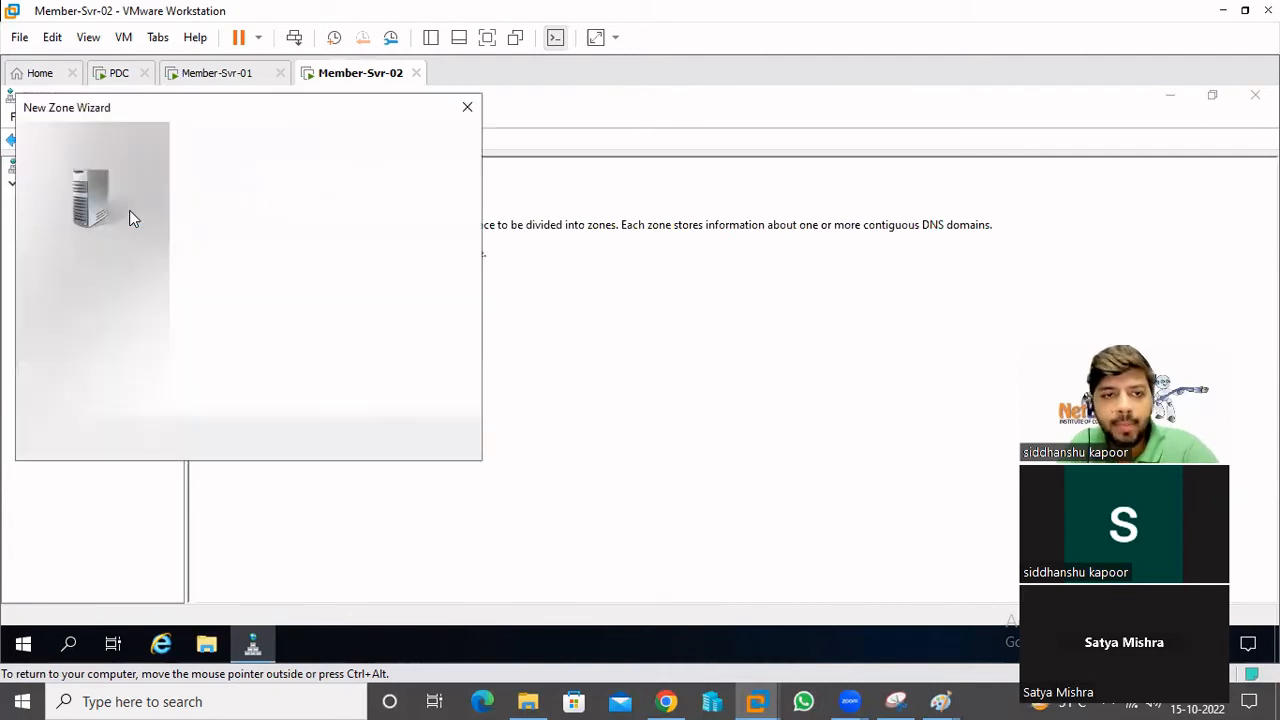
{"action": "left_click", "coordinate": [355, 442]}
{"action": "left_click", "coordinate": [91, 310]}
{"action": "left_click", "coordinate": [362, 442]}
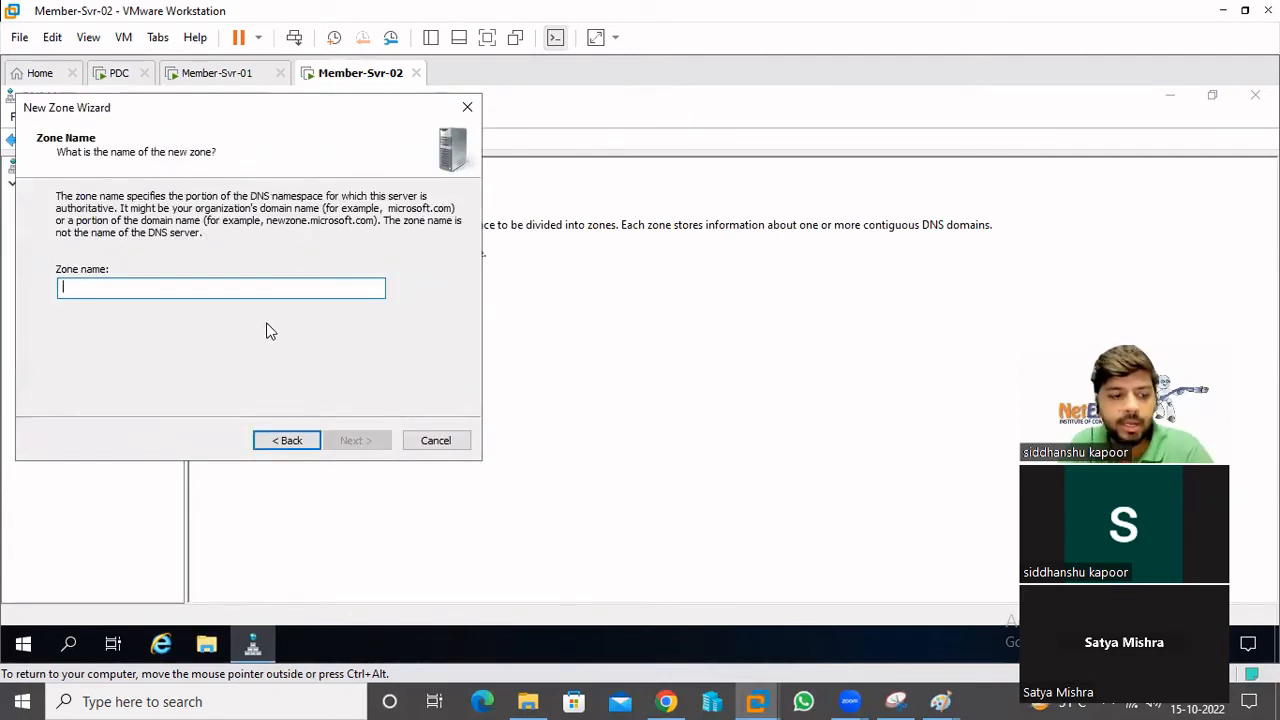
{"action": "type", "text": "Abc.local"}
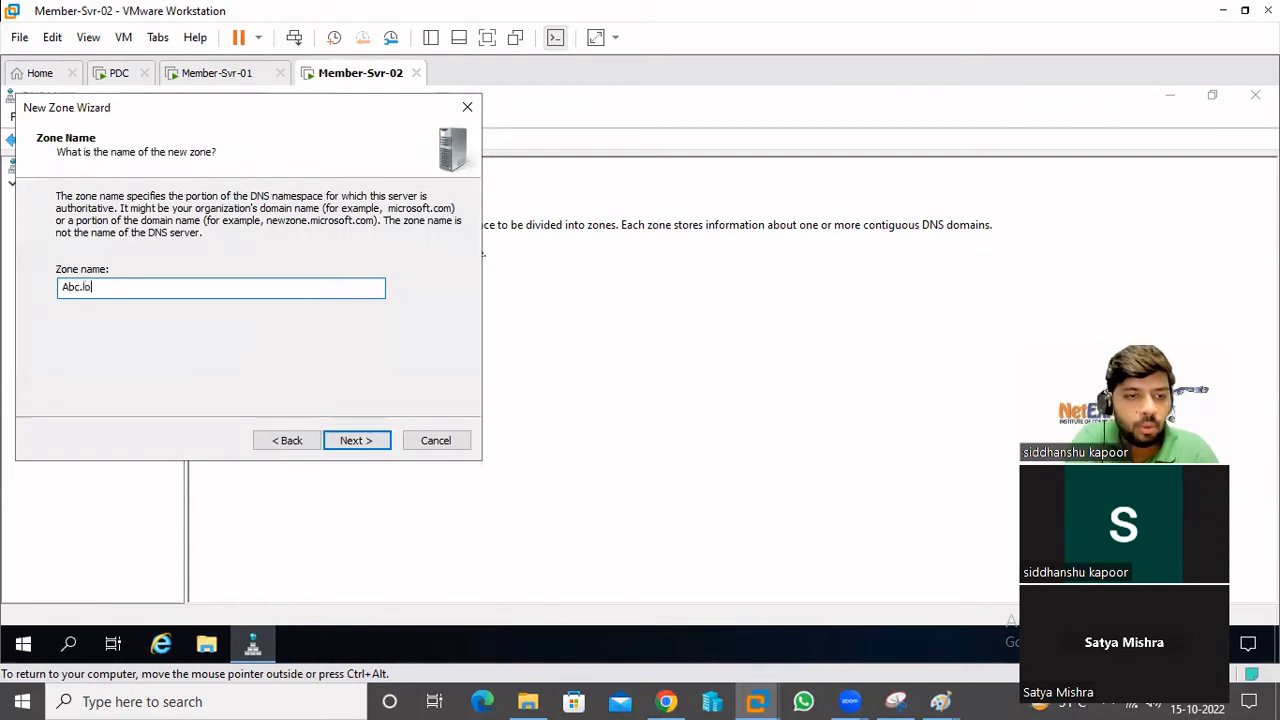
{"action": "left_click", "coordinate": [357, 441]}
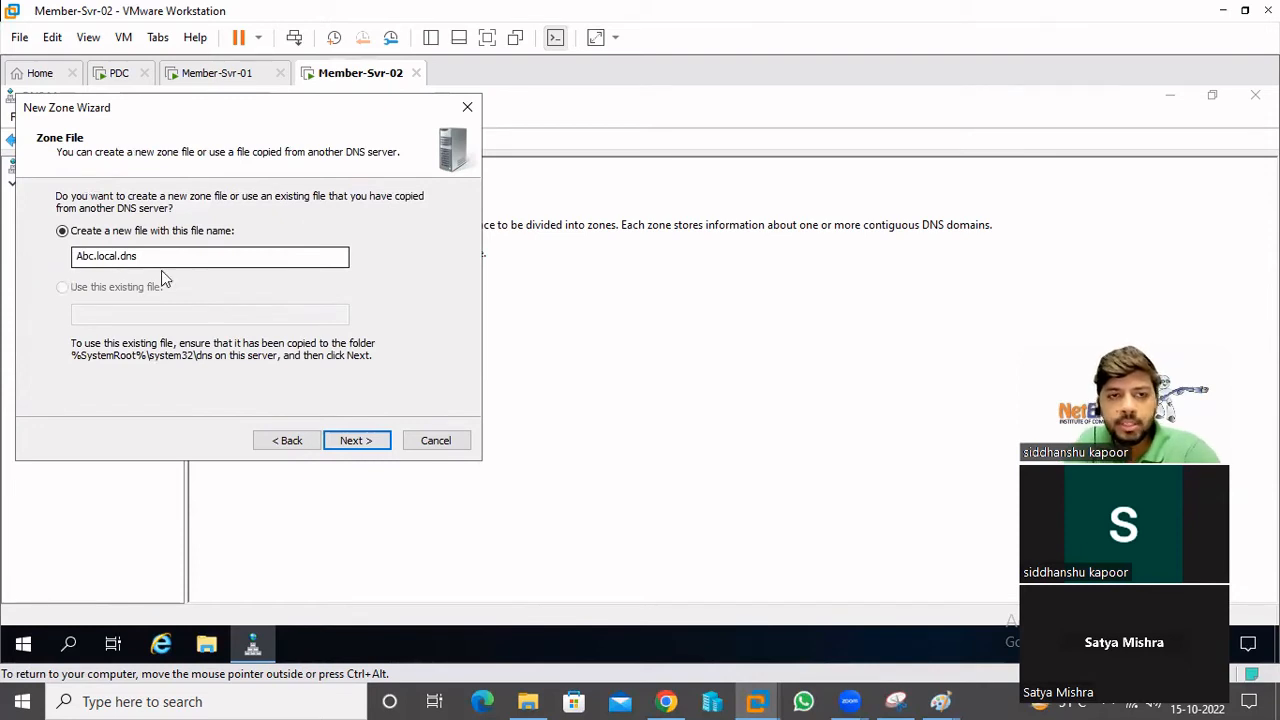
{"action": "left_click", "coordinate": [364, 445]}
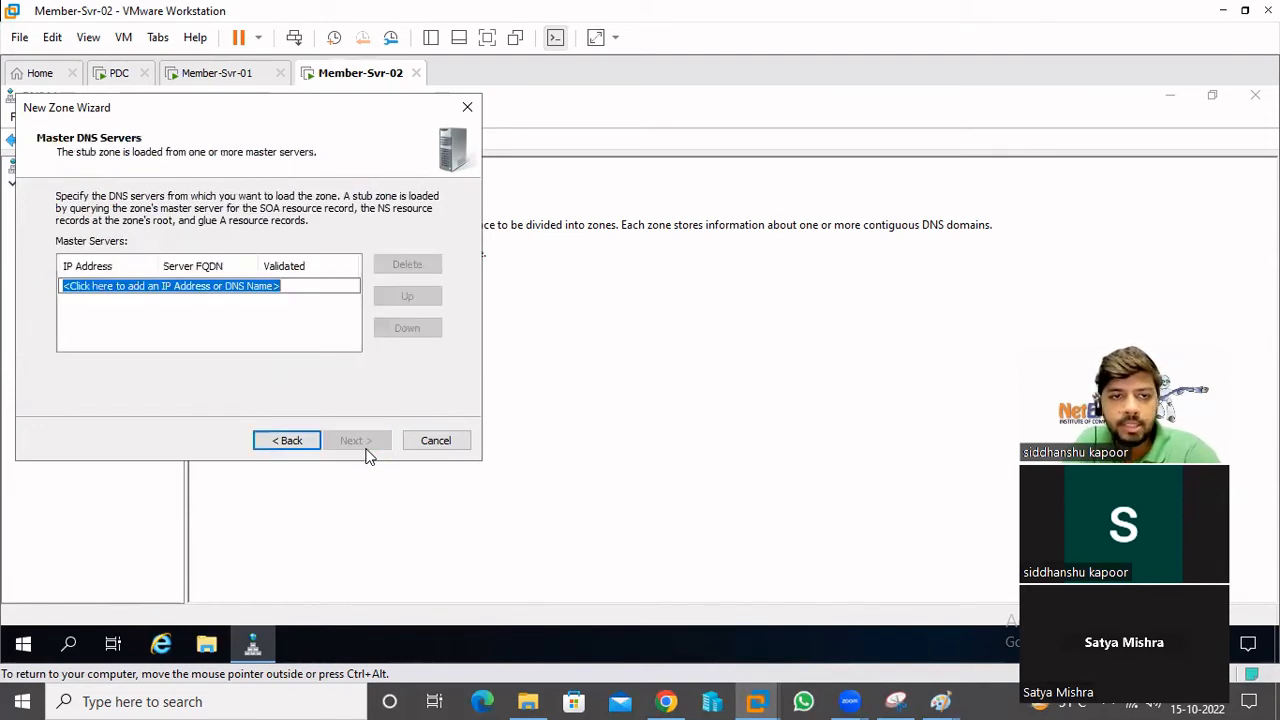
- Add 120.0.0.1 as the stub zone's master DNS server and finish creating the zone
{"action": "left_click", "coordinate": [229, 316]}
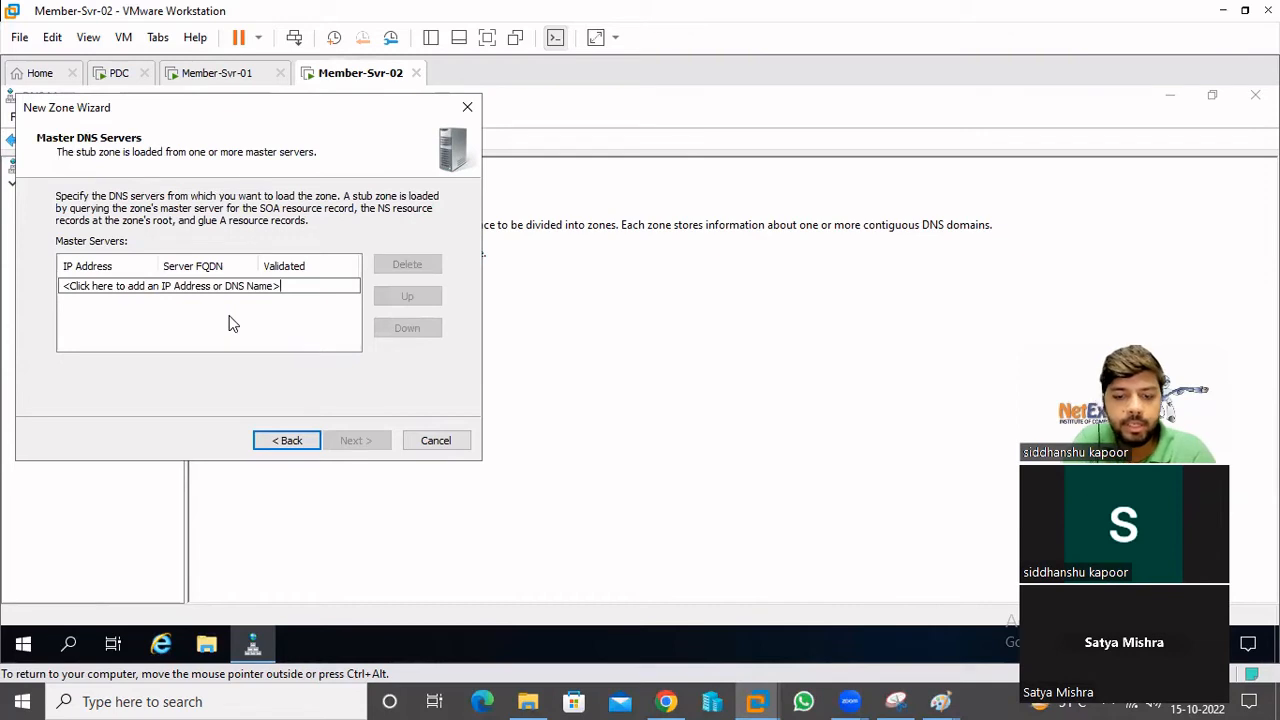
{"action": "left_click", "coordinate": [229, 316]}
{"action": "type", "text": "120"}
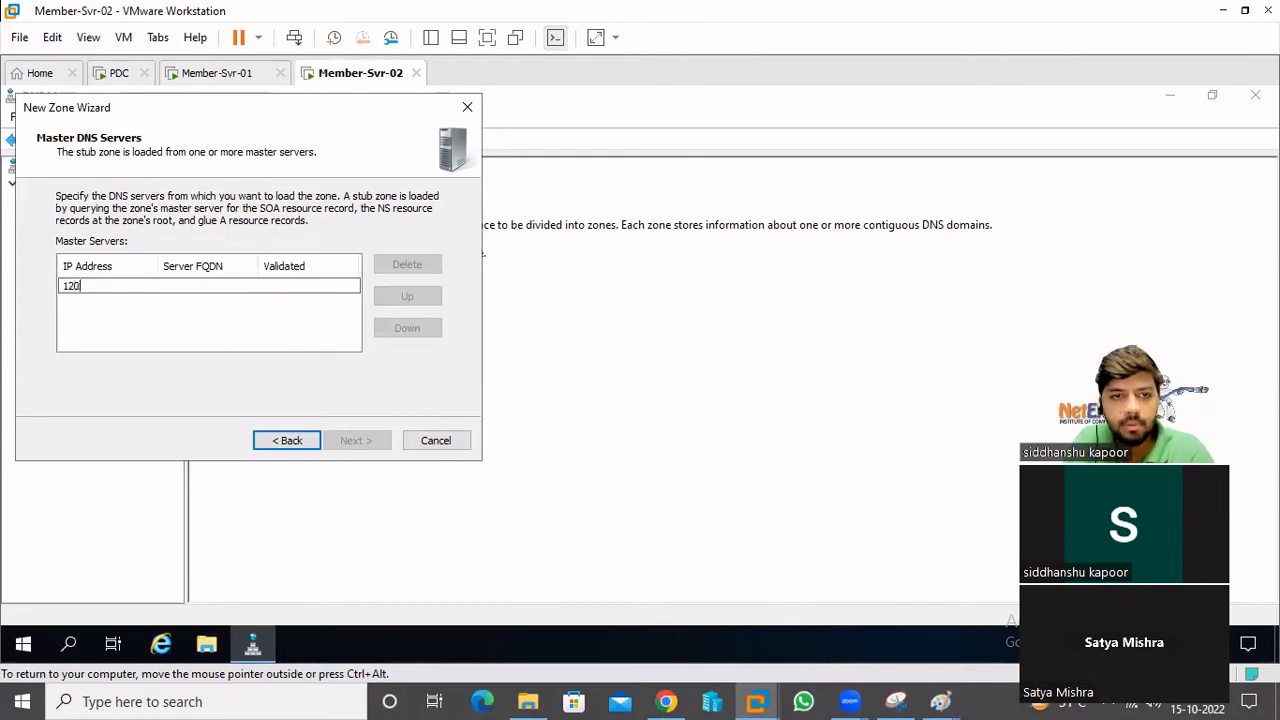
{"action": "type", "text": ".0.0.1"}
{"action": "key", "text": "Return"}
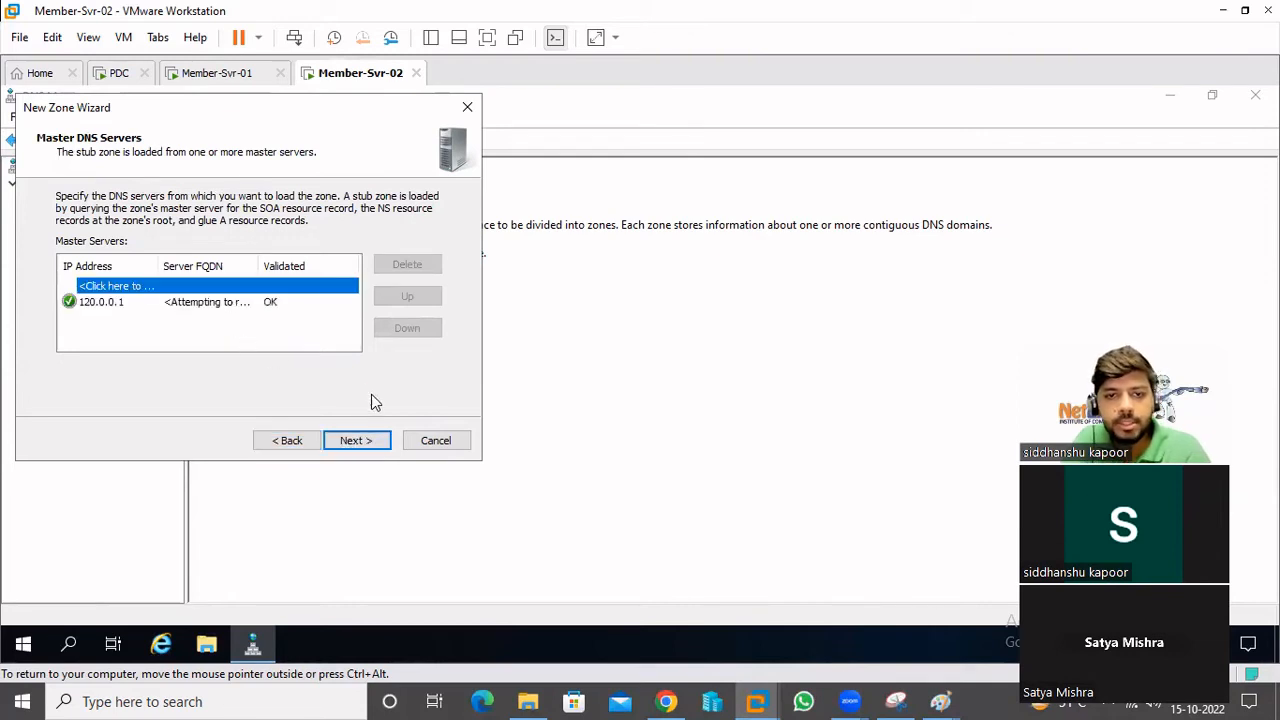
{"action": "left_click", "coordinate": [355, 442]}
{"action": "left_click", "coordinate": [354, 443]}
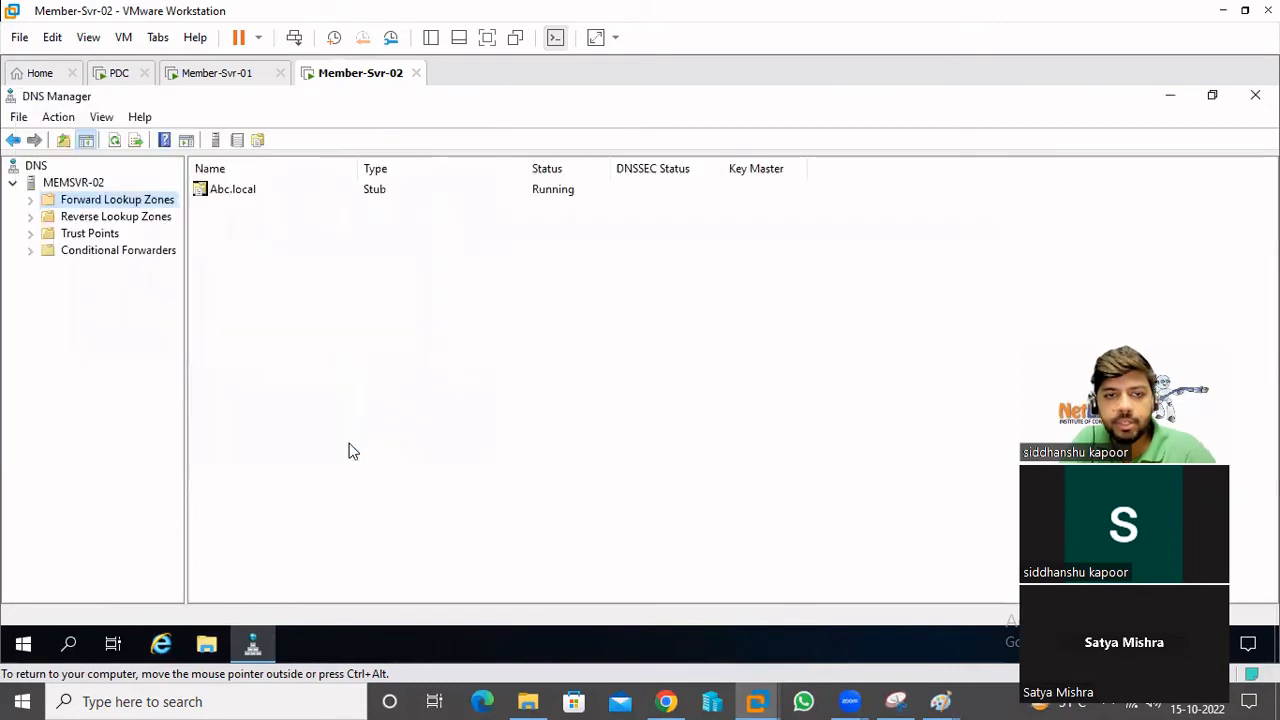
- Expand MEMSVR-02's forward lookup zones and transfer a new copy of the Abc.local zone from the master
{"action": "left_click", "coordinate": [32, 216]}
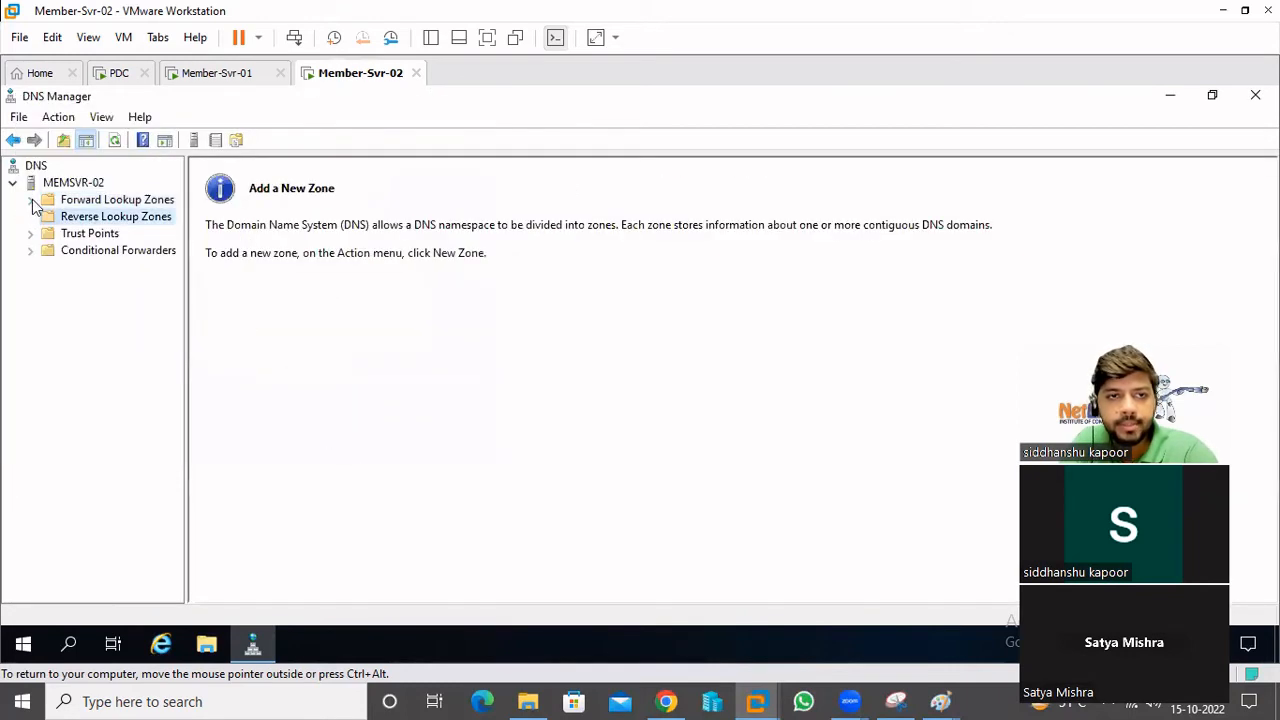
{"action": "left_click", "coordinate": [30, 199]}
{"action": "left_click", "coordinate": [101, 218]}
{"action": "right_click", "coordinate": [101, 216]}
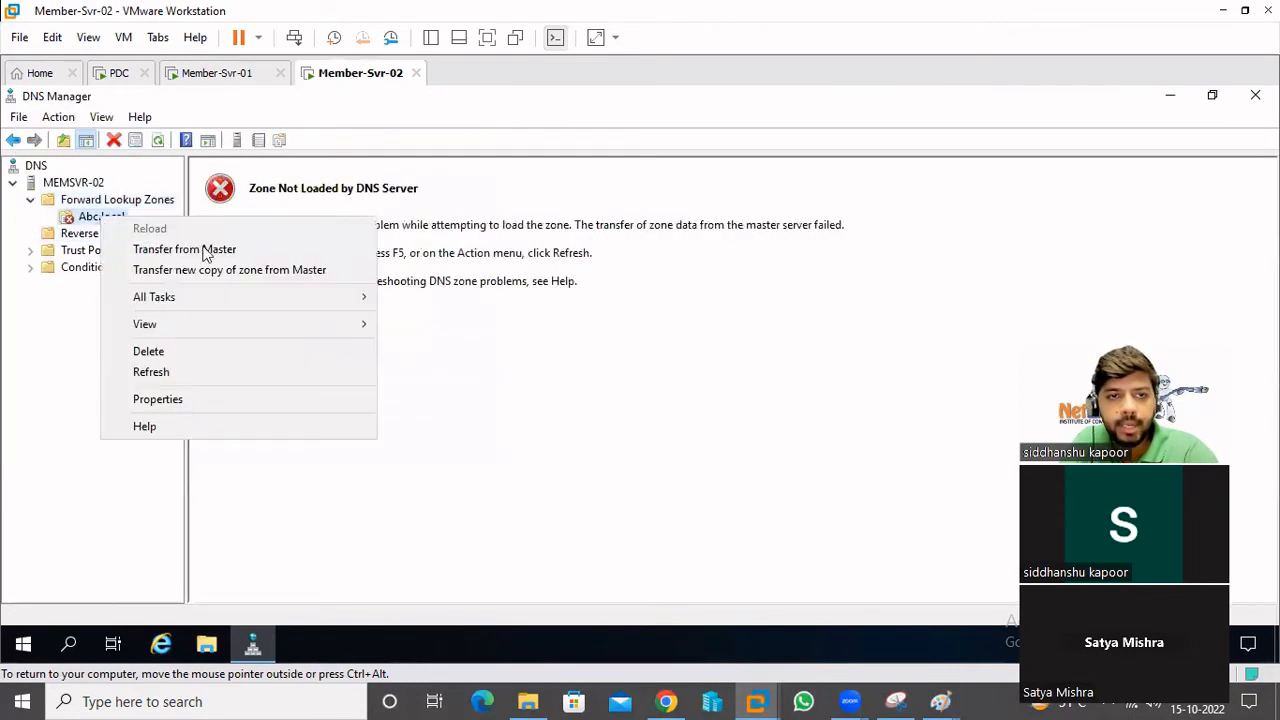
{"action": "left_click", "coordinate": [294, 274]}
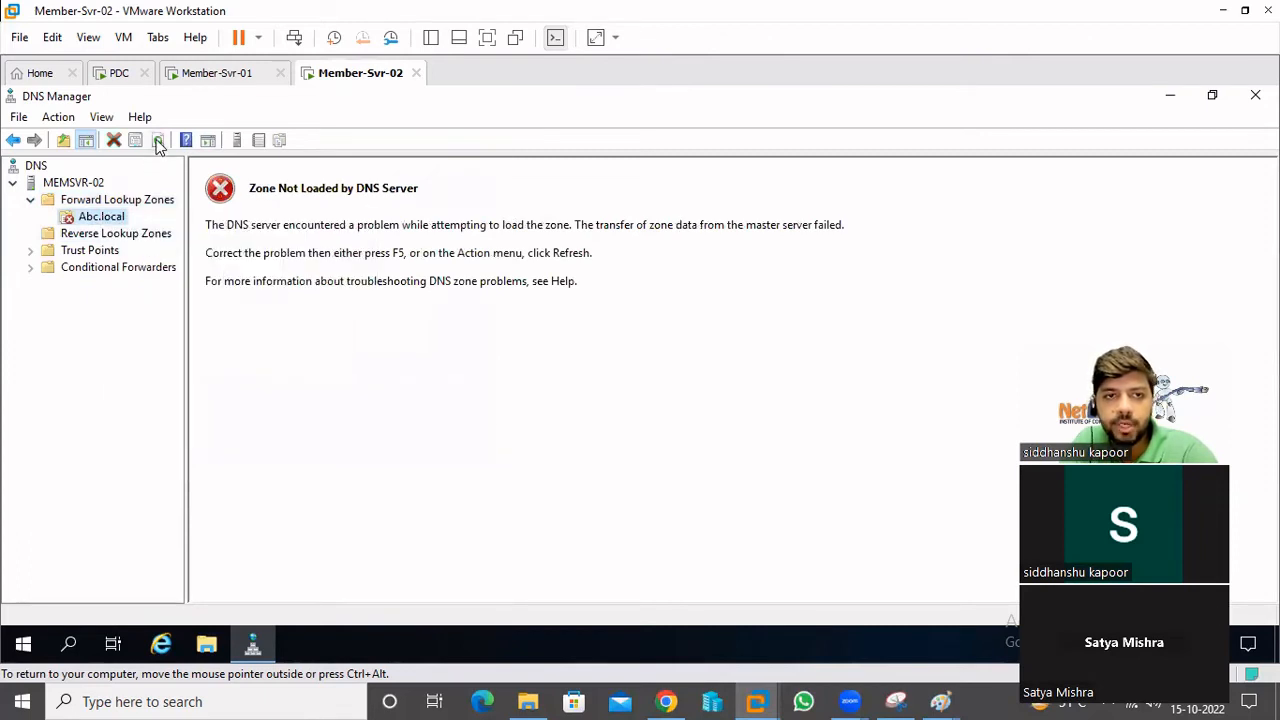
- Refresh the Abc.local stub zone on Member-Svr-02 and compare its records with the secondary zone on Member-Svr-01
{"action": "right_click", "coordinate": [82, 220]}
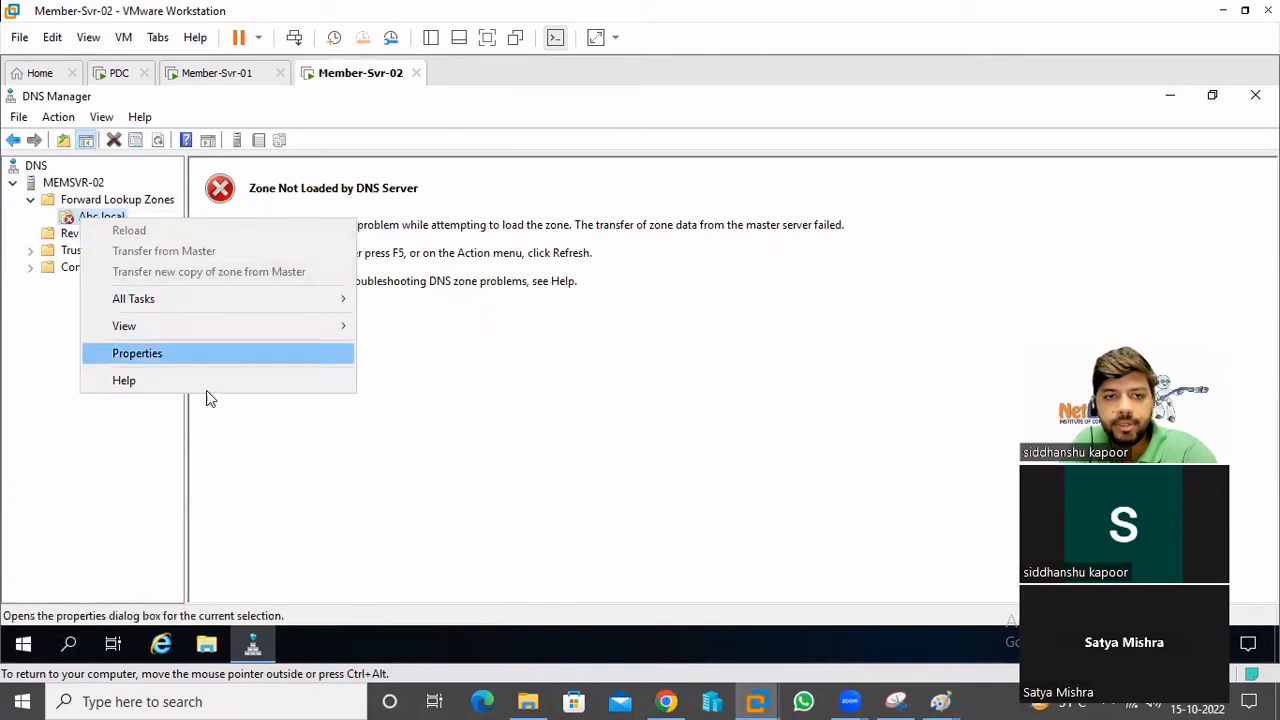
{"action": "left_click", "coordinate": [380, 455]}
{"action": "left_click", "coordinate": [86, 204]}
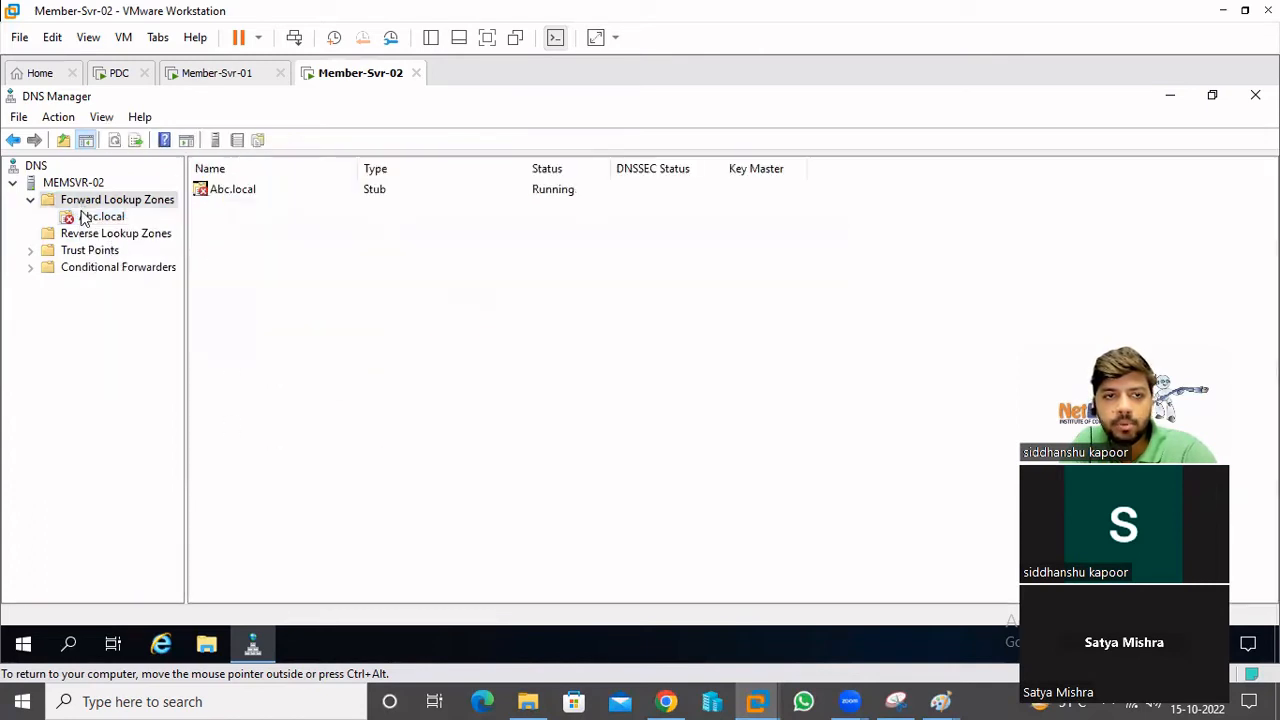
{"action": "left_click", "coordinate": [84, 220]}
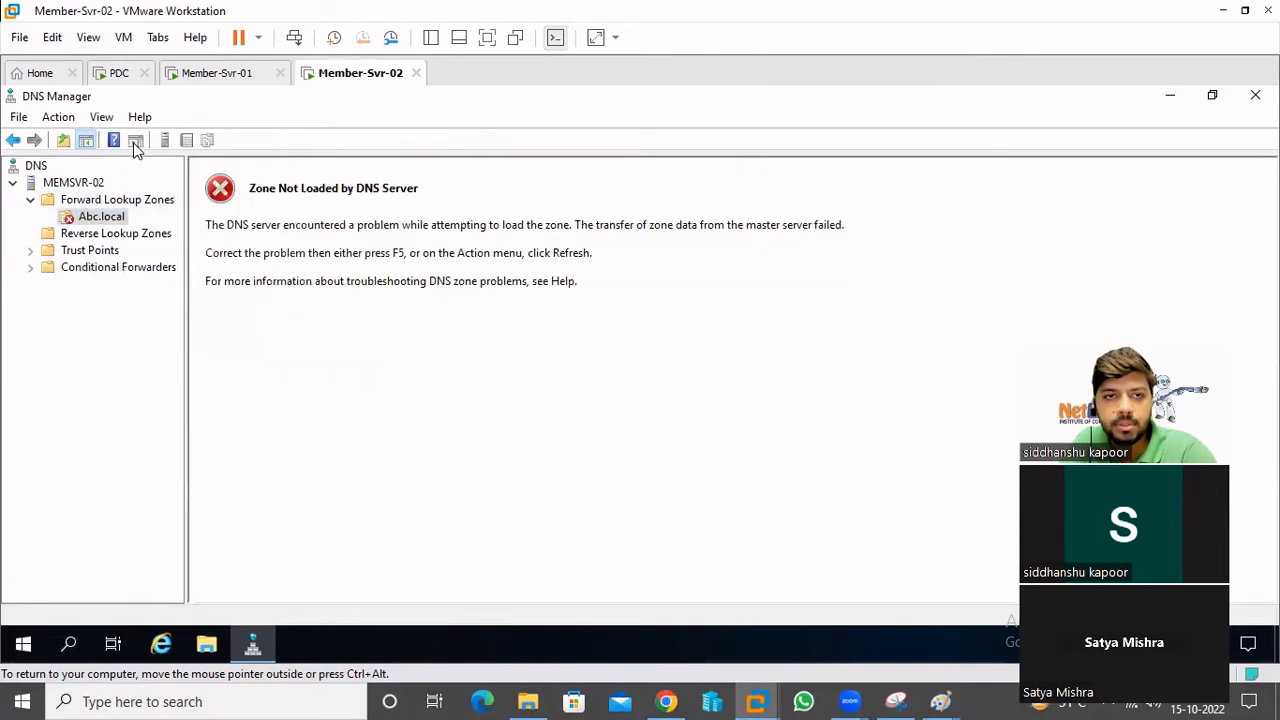
{"action": "right_click", "coordinate": [86, 215]}
{"action": "left_click", "coordinate": [405, 449]}
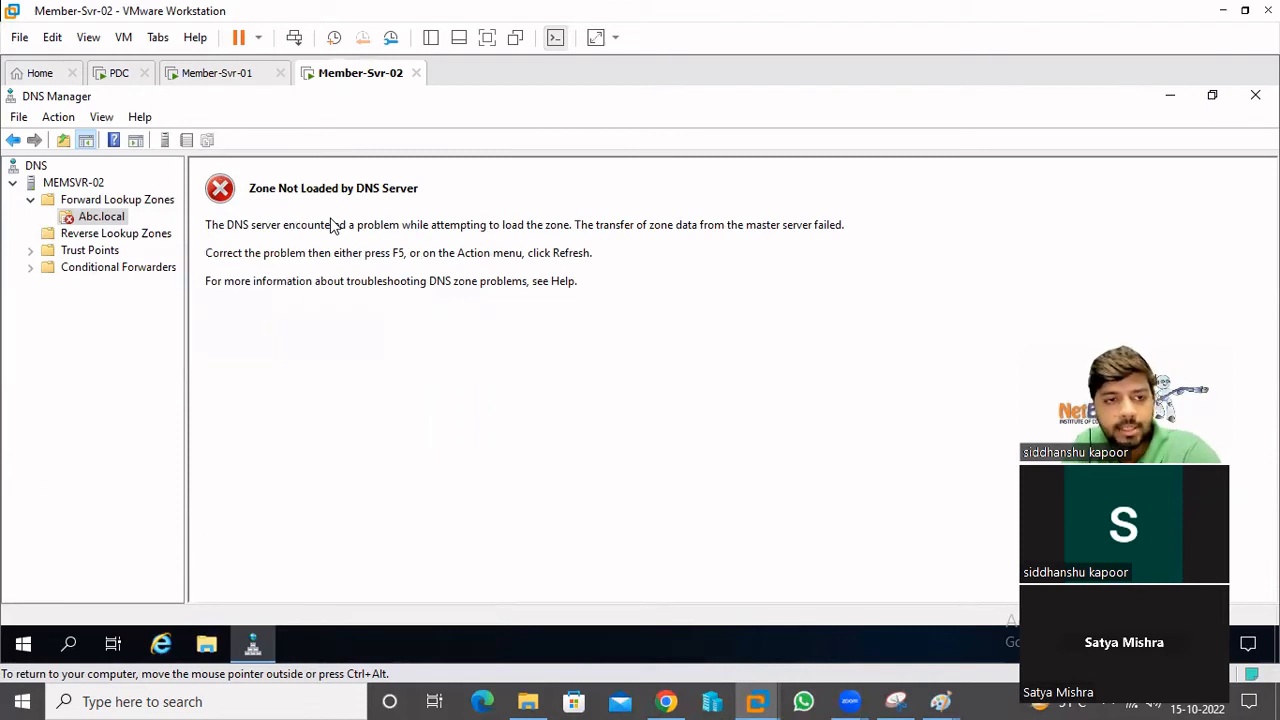
{"action": "right_click", "coordinate": [94, 218]}
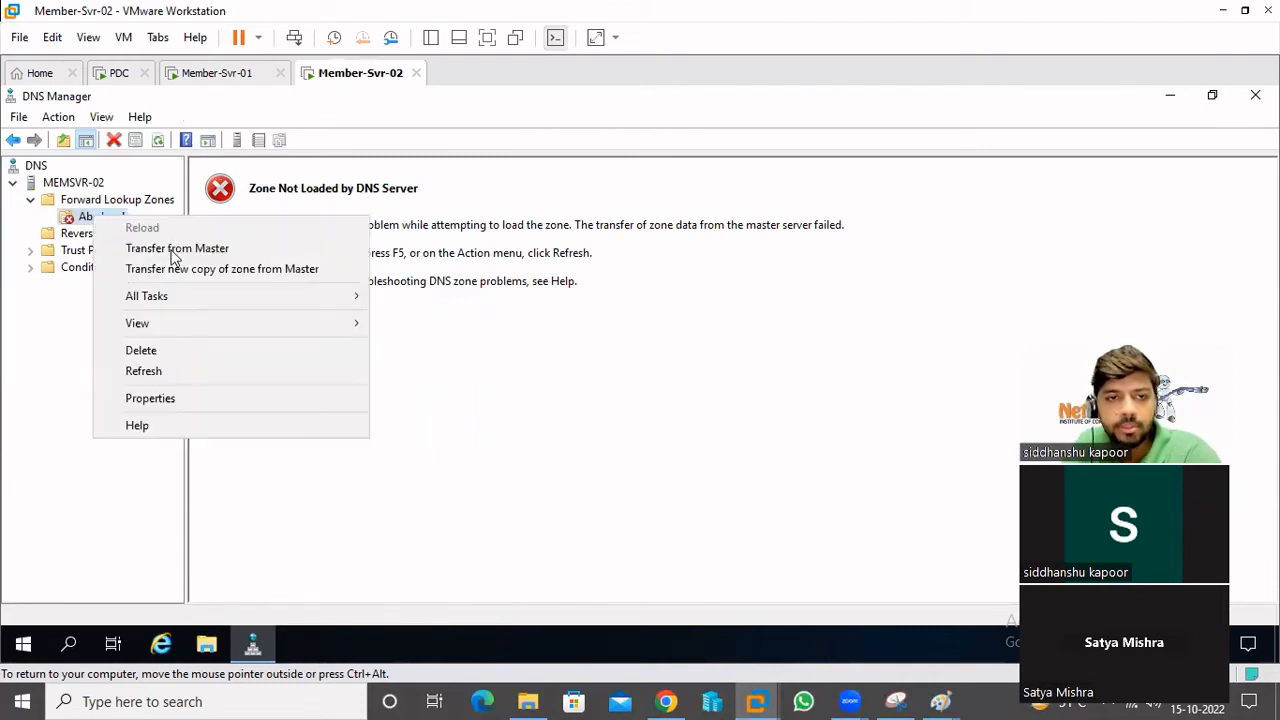
{"action": "left_click", "coordinate": [155, 370]}
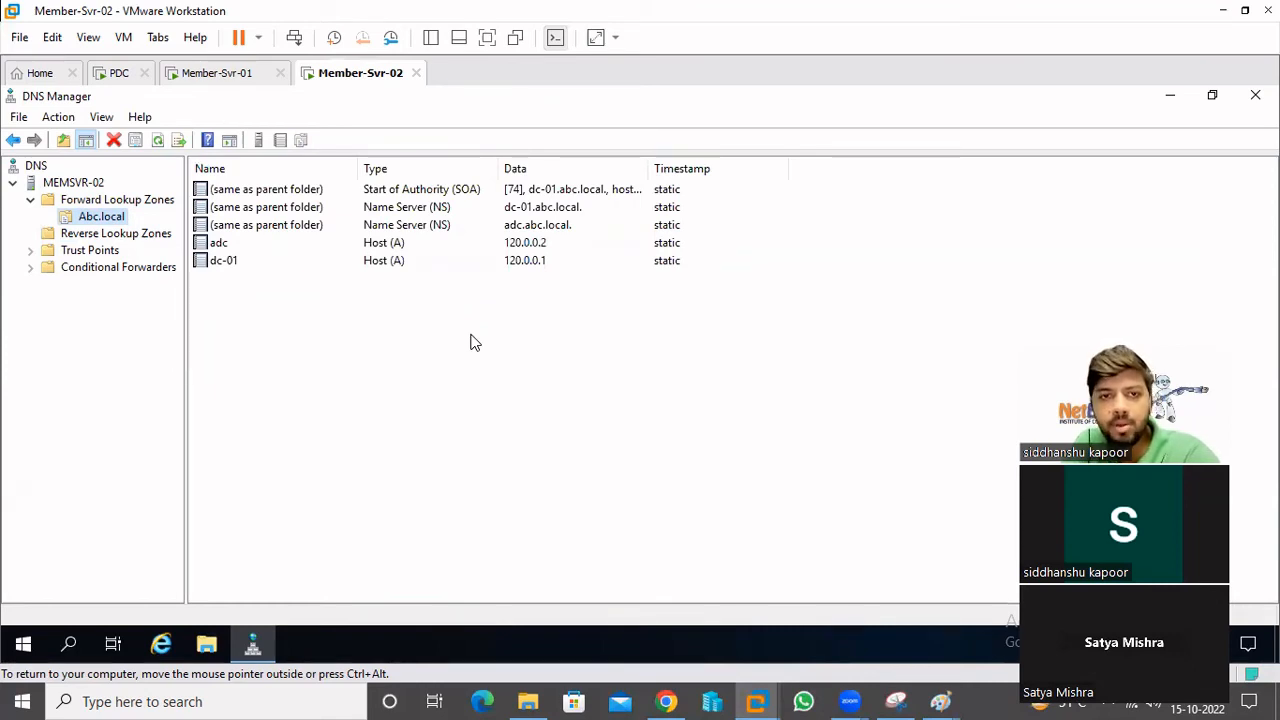
{"action": "left_click", "coordinate": [205, 75]}
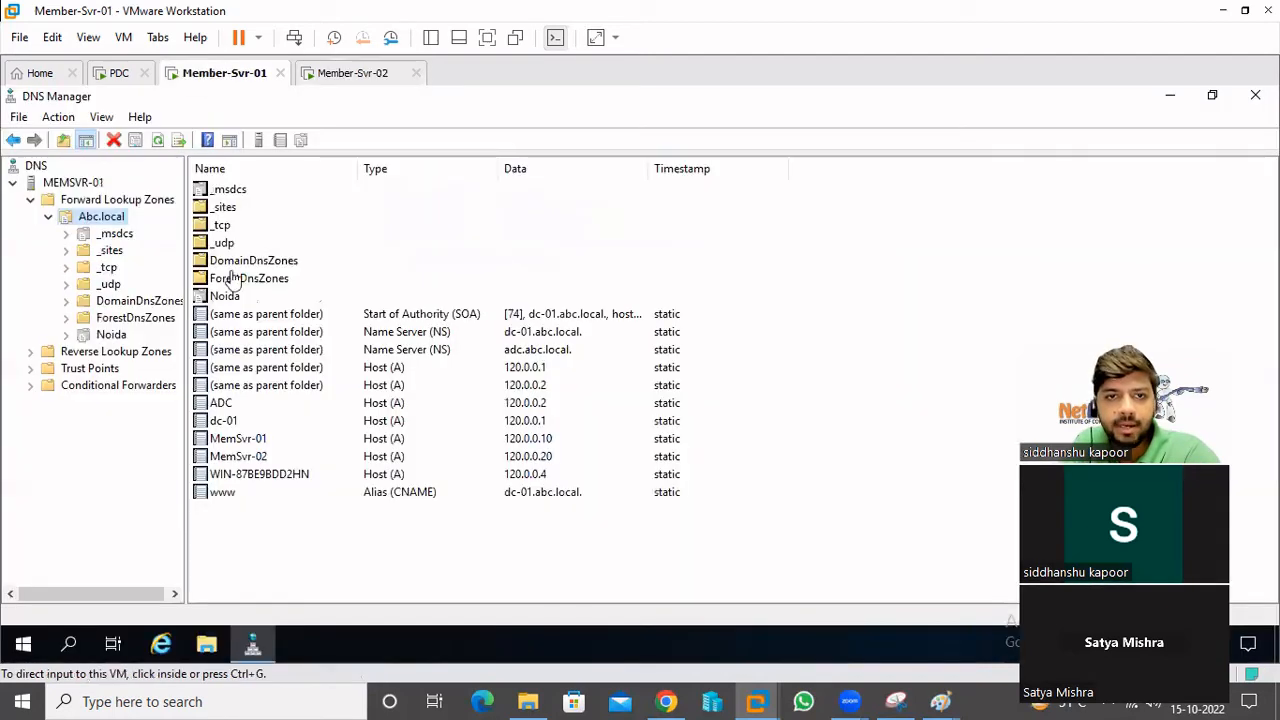
{"action": "left_click", "coordinate": [338, 76]}
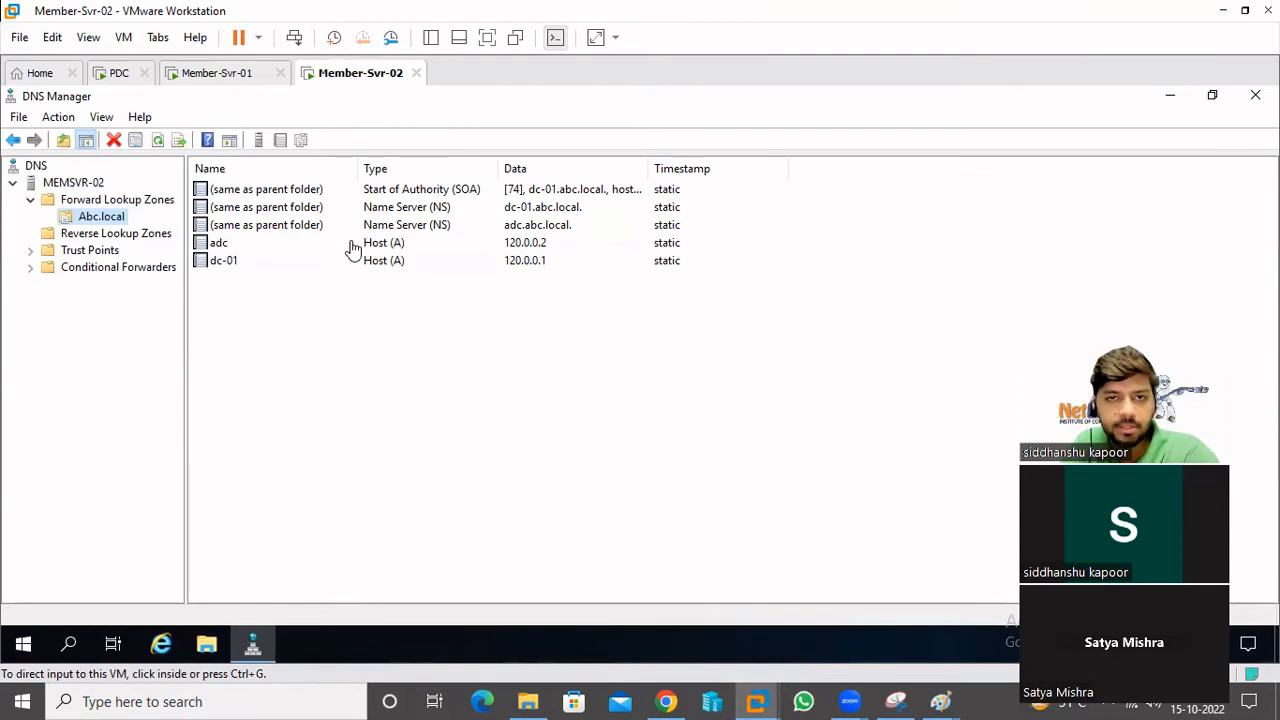
- Inspect the dc-01 host record's properties and the name server and SOA records of the Abc.local stub zone on Member-Svr-02
{"action": "left_click", "coordinate": [464, 346]}
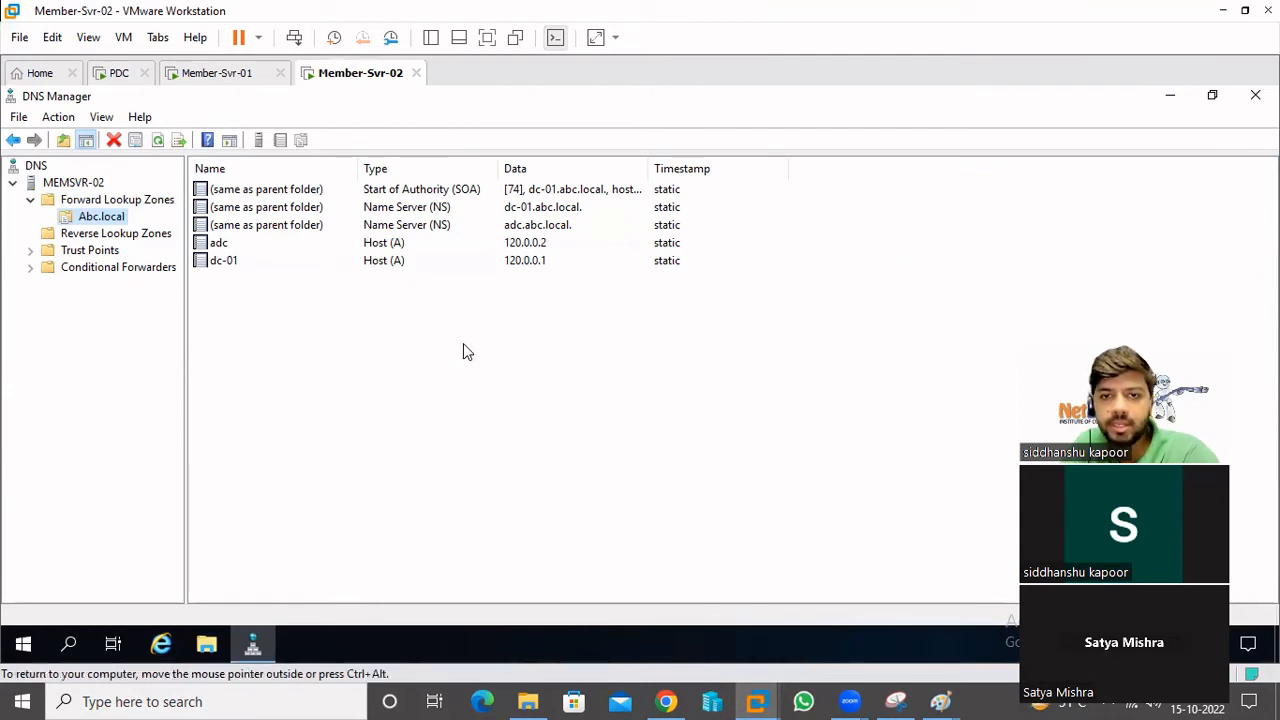
{"action": "right_click", "coordinate": [226, 262]}
{"action": "left_click", "coordinate": [270, 275]}
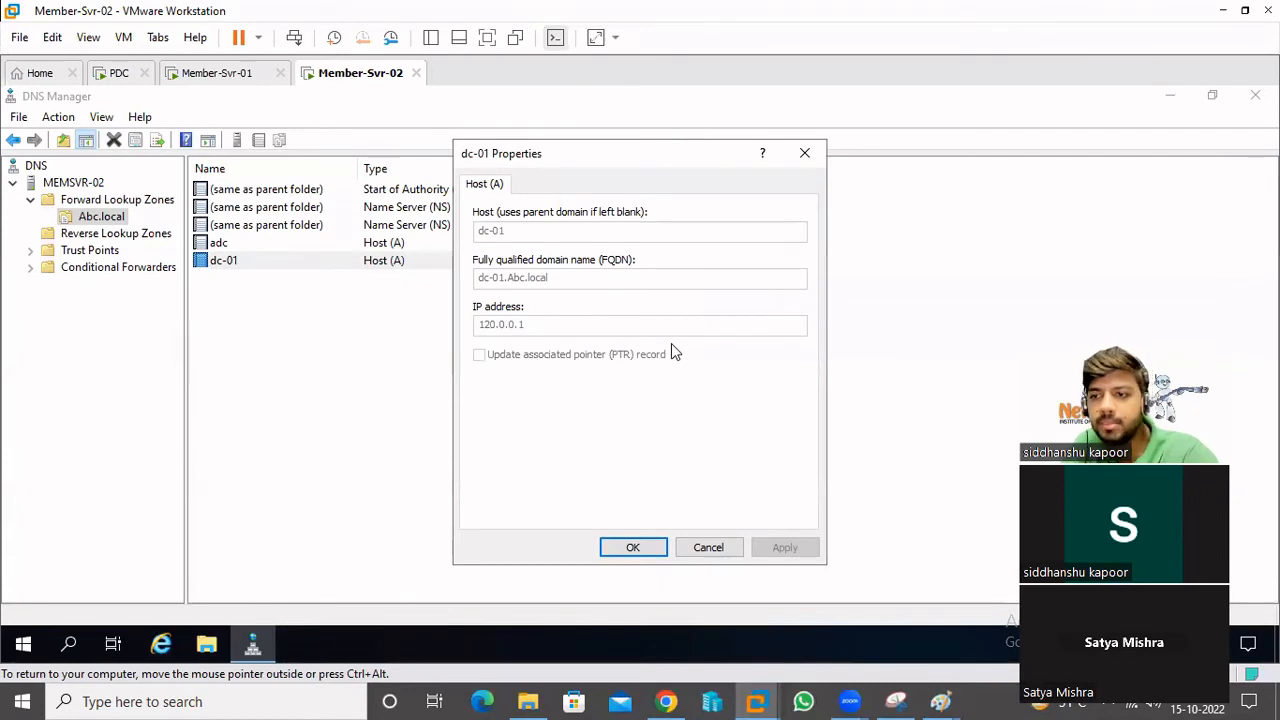
{"action": "left_click", "coordinate": [708, 547]}
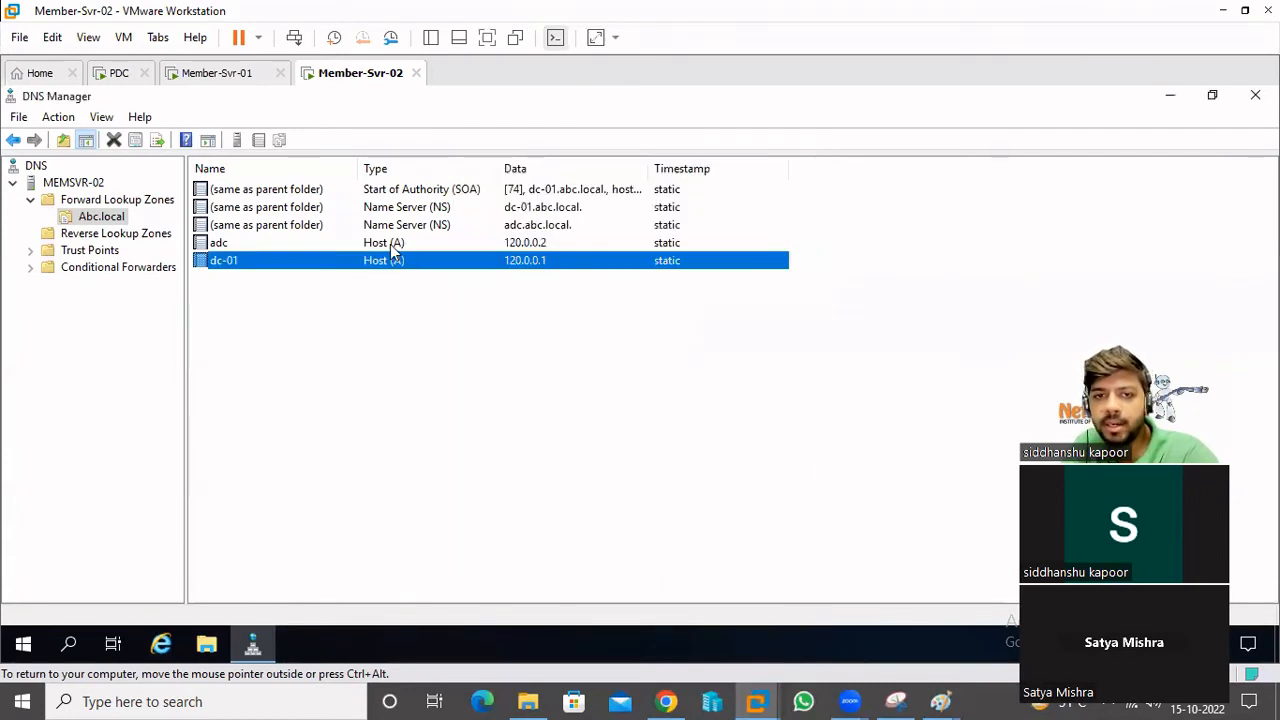
{"action": "left_click", "coordinate": [405, 243]}
{"action": "left_click", "coordinate": [417, 225]}
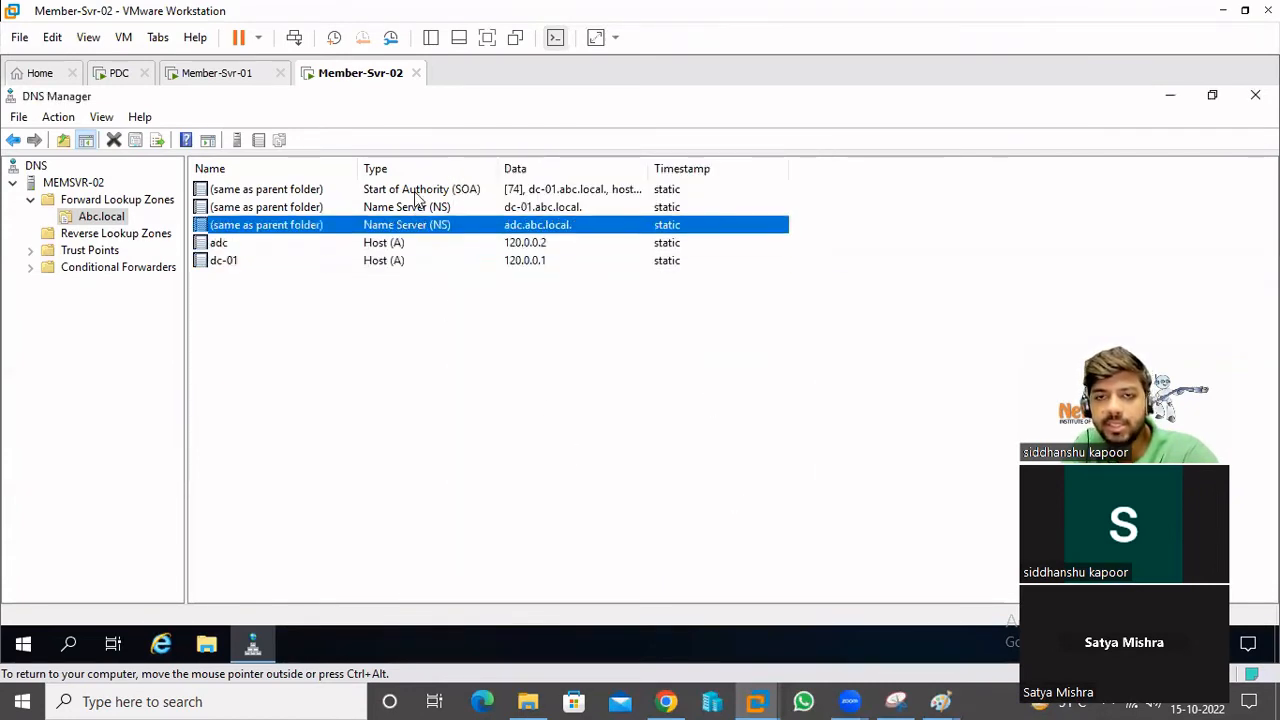
{"action": "left_click", "coordinate": [415, 193]}
- Review the Abc.local secondary zone's host, alias, name server, SOA and _tcp service records on Member-Svr-01 against the stub zone on Member-Svr-02
{"action": "left_click", "coordinate": [212, 72]}
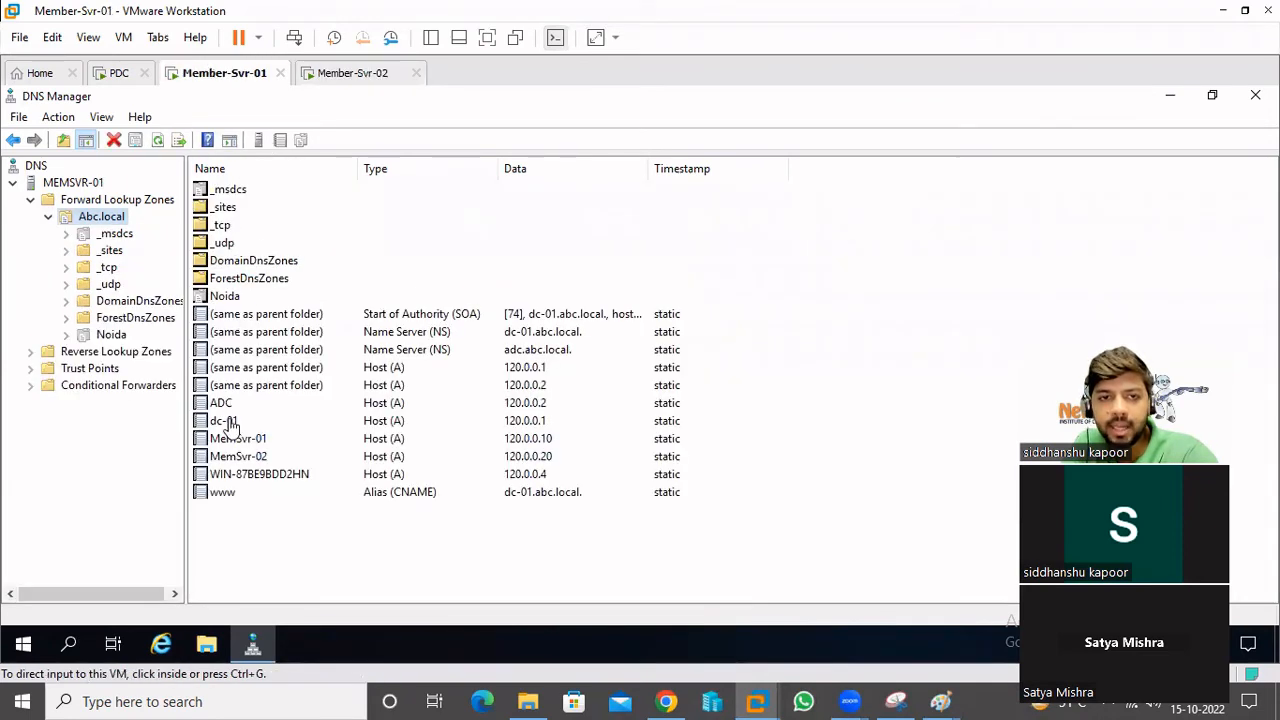
{"action": "left_click", "coordinate": [380, 474]}
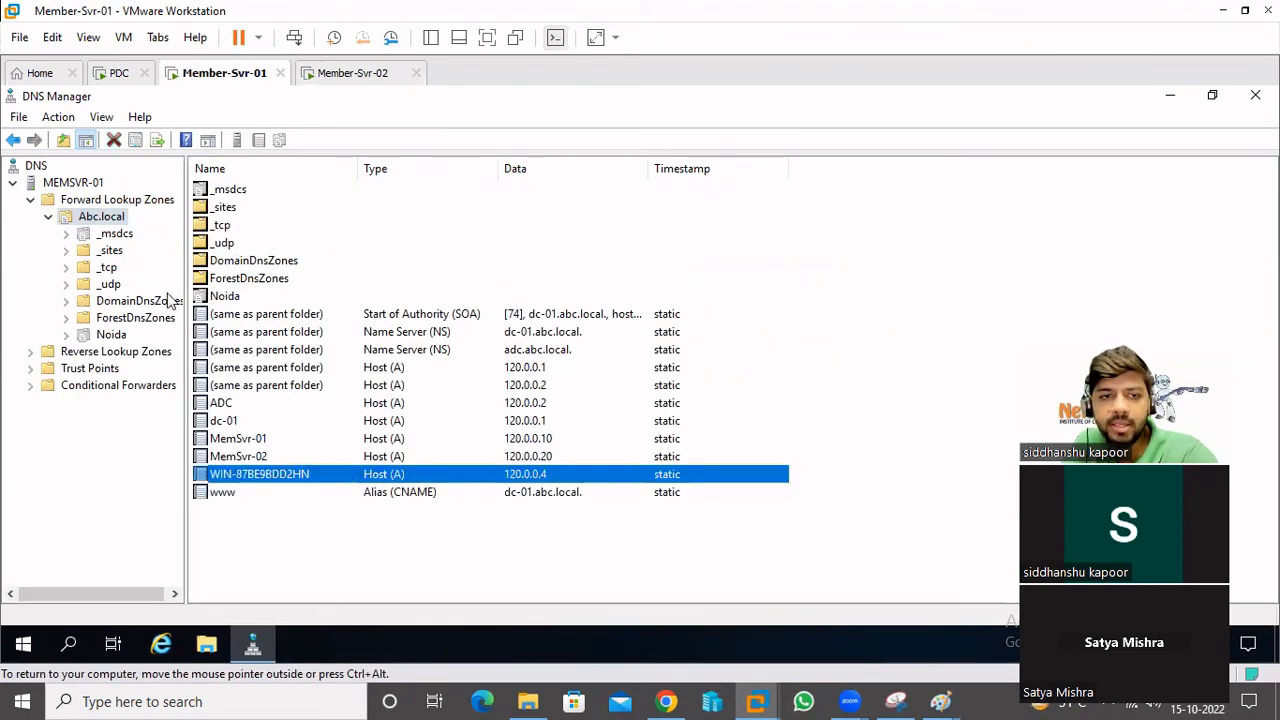
{"action": "left_click", "coordinate": [108, 267]}
{"action": "left_click", "coordinate": [410, 278]}
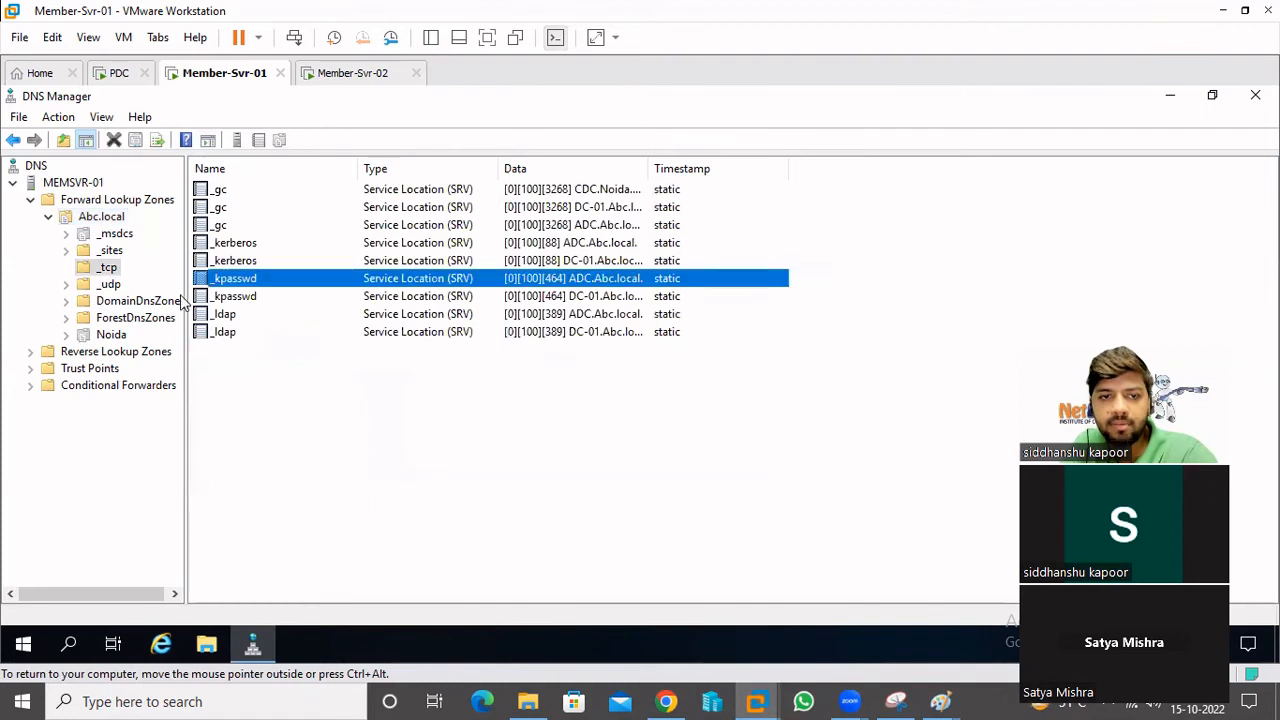
{"action": "left_click", "coordinate": [100, 218]}
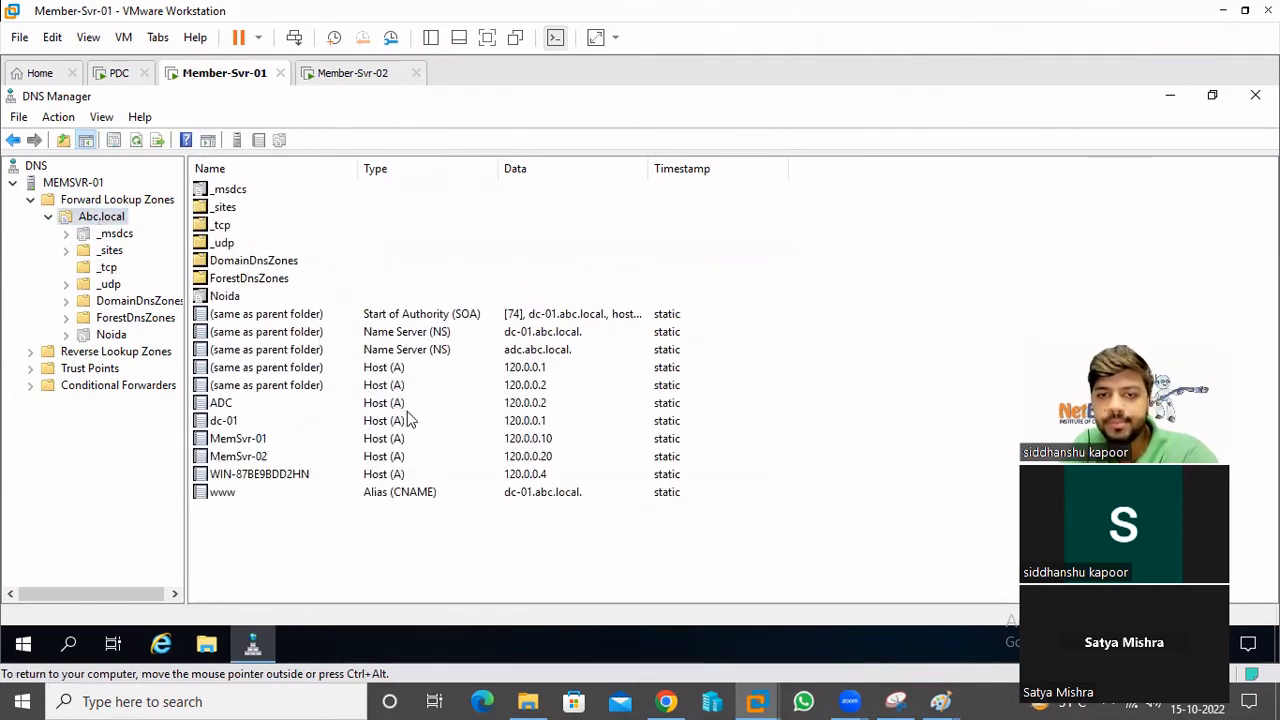
{"action": "left_click", "coordinate": [408, 496]}
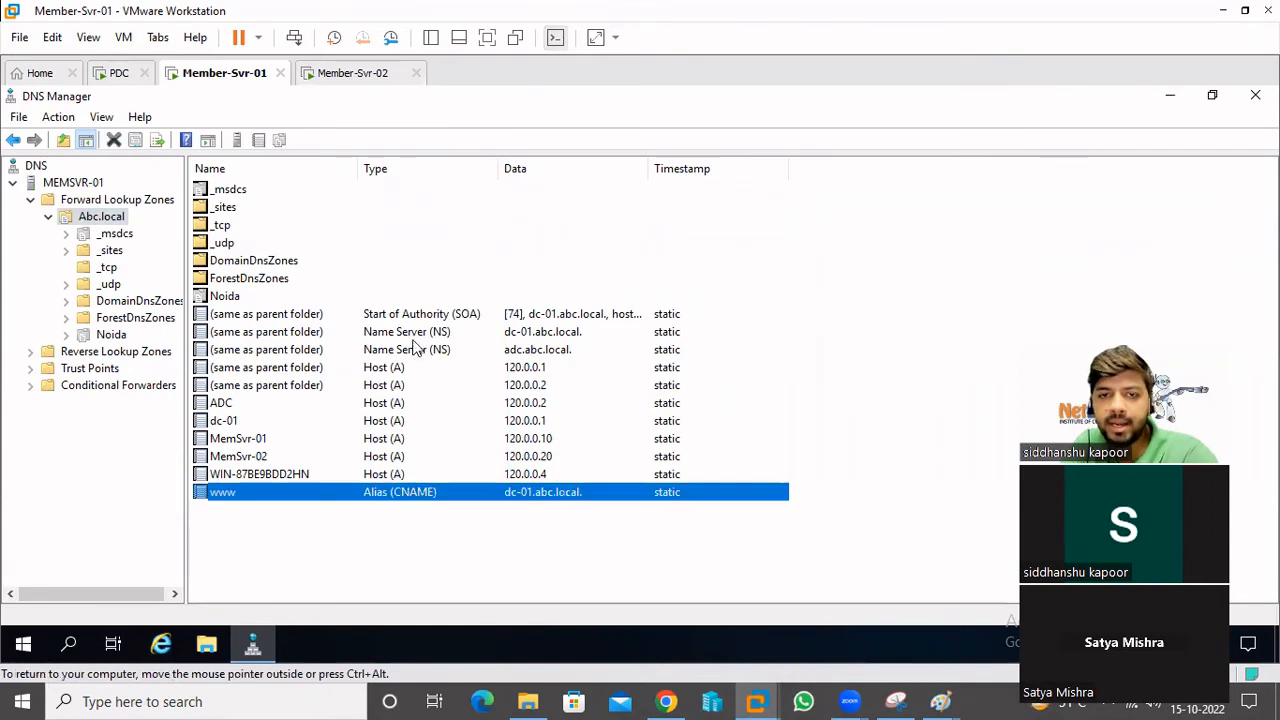
{"action": "left_click", "coordinate": [414, 349]}
{"action": "left_click", "coordinate": [412, 316]}
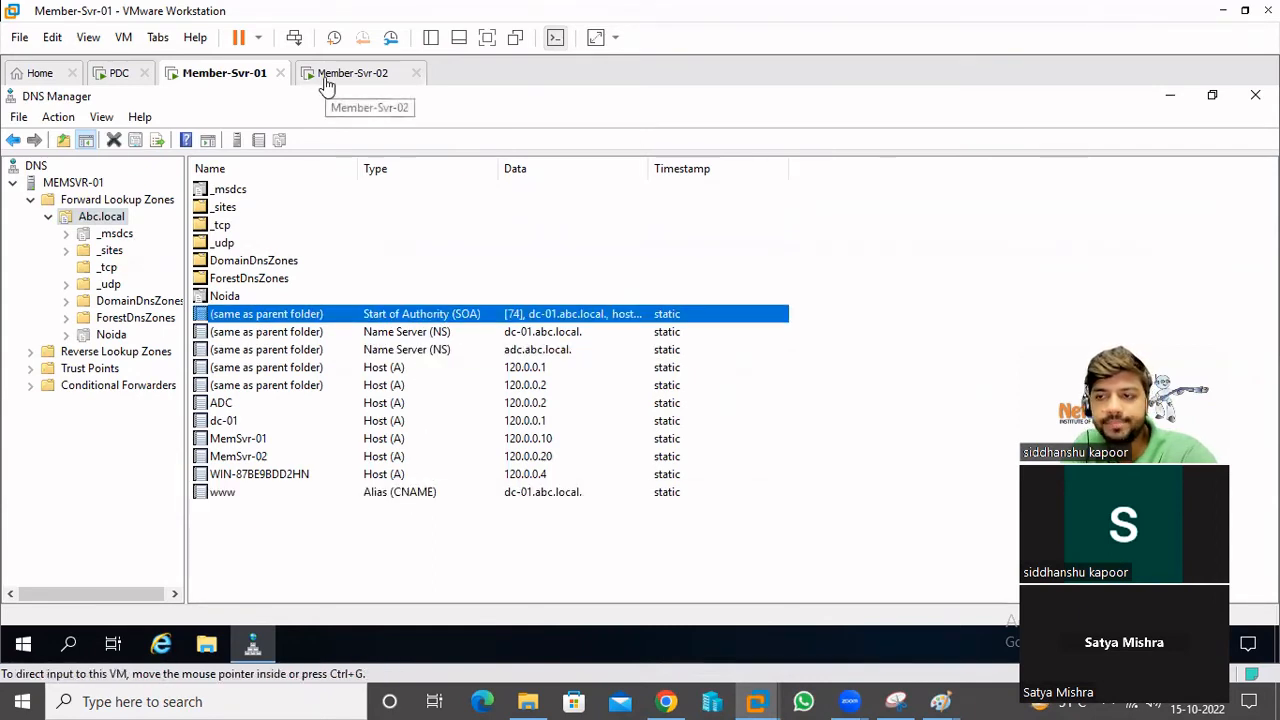
{"action": "left_click", "coordinate": [324, 80]}
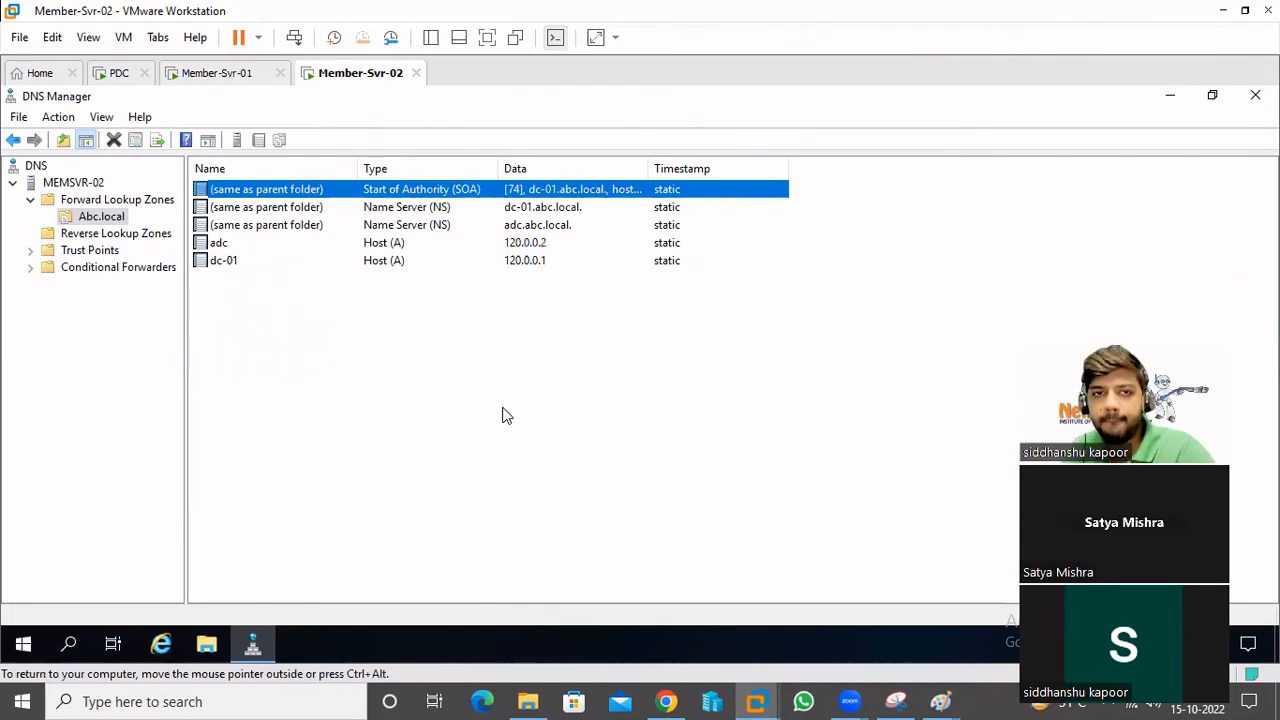
- Change the Abc.local zone on Member-Svr-01 to a primary zone, keeping dynamic updates at None, and refresh the zone
{"action": "left_click", "coordinate": [216, 75]}
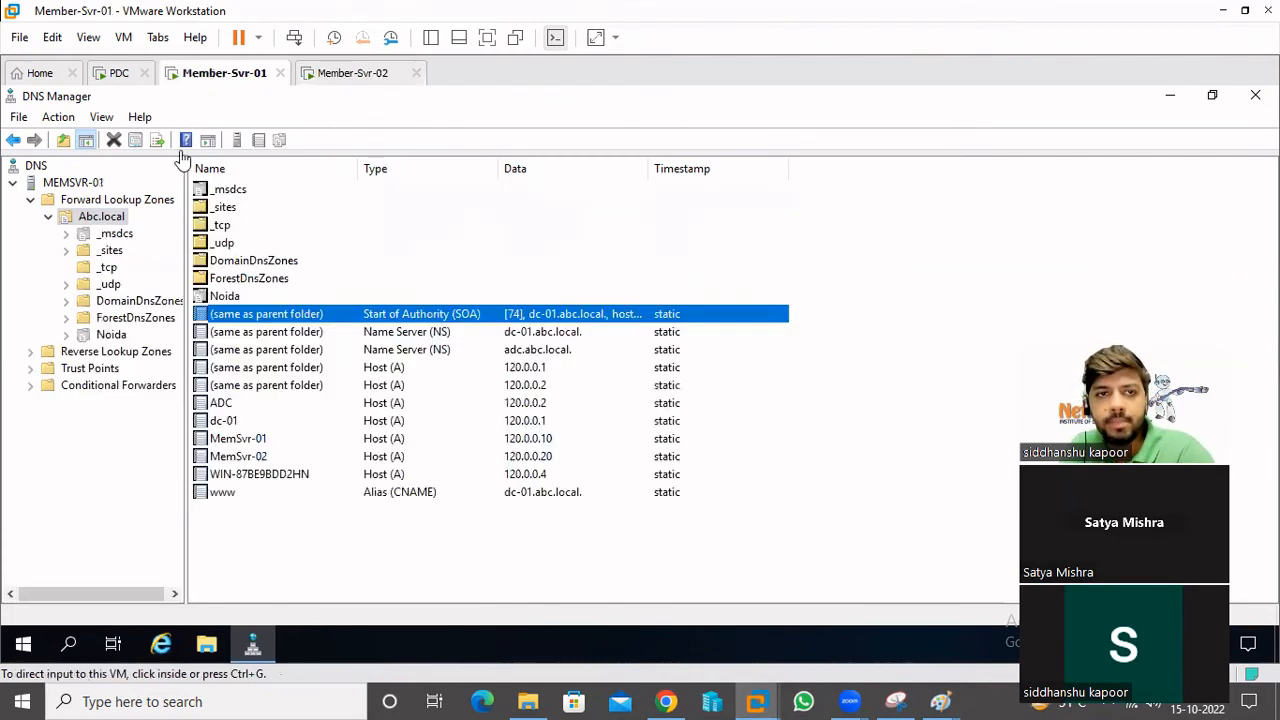
{"action": "right_click", "coordinate": [88, 218]}
{"action": "left_click", "coordinate": [160, 421]}
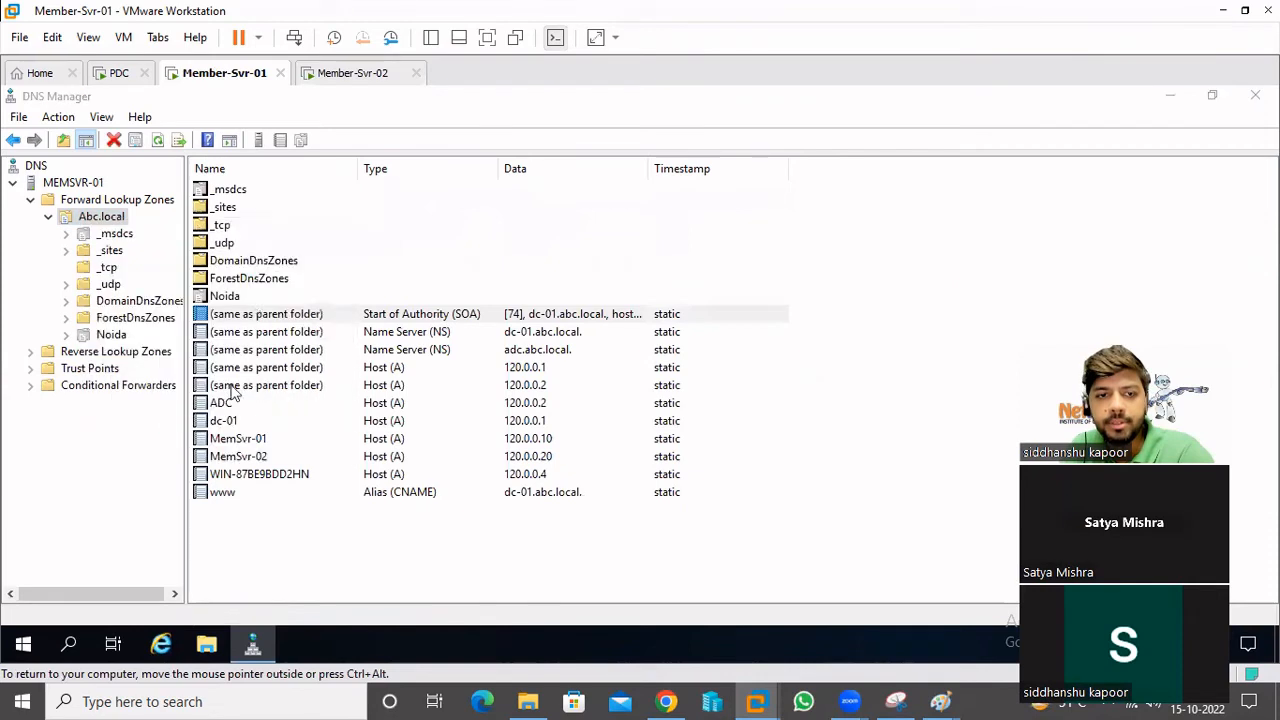
{"action": "left_click", "coordinate": [765, 263]}
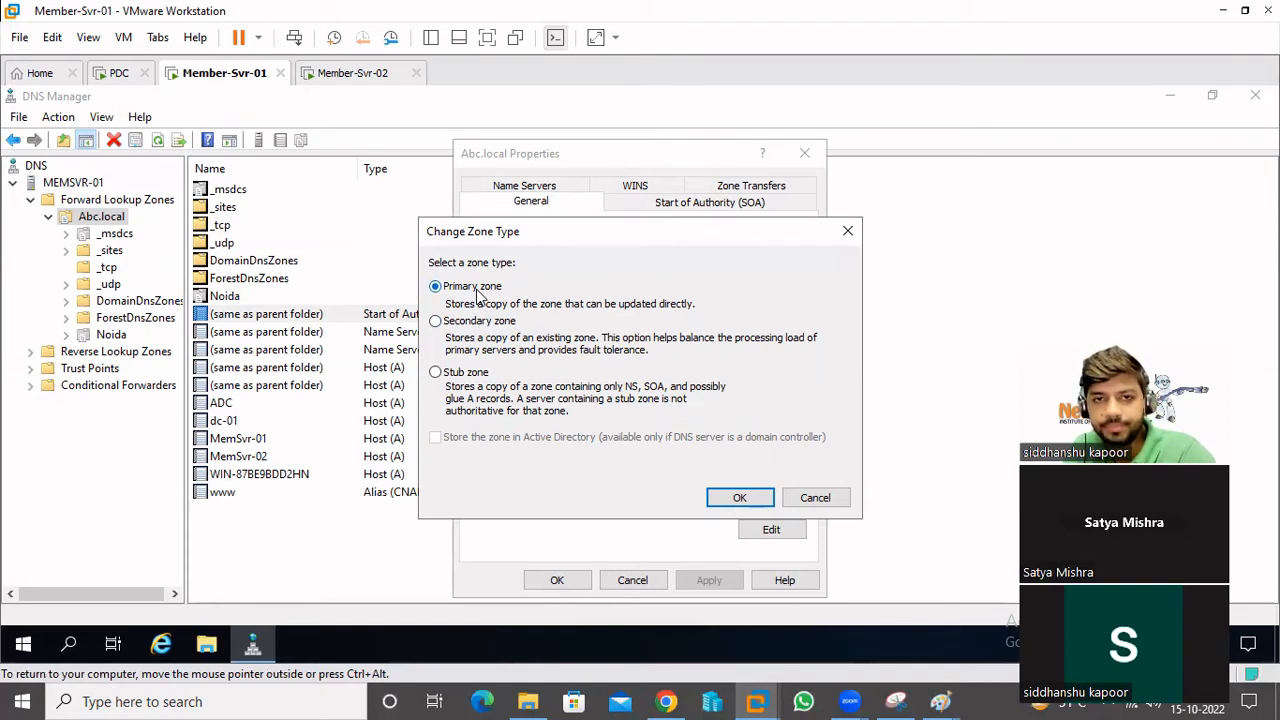
{"action": "left_click", "coordinate": [737, 493]}
{"action": "left_click", "coordinate": [717, 581]}
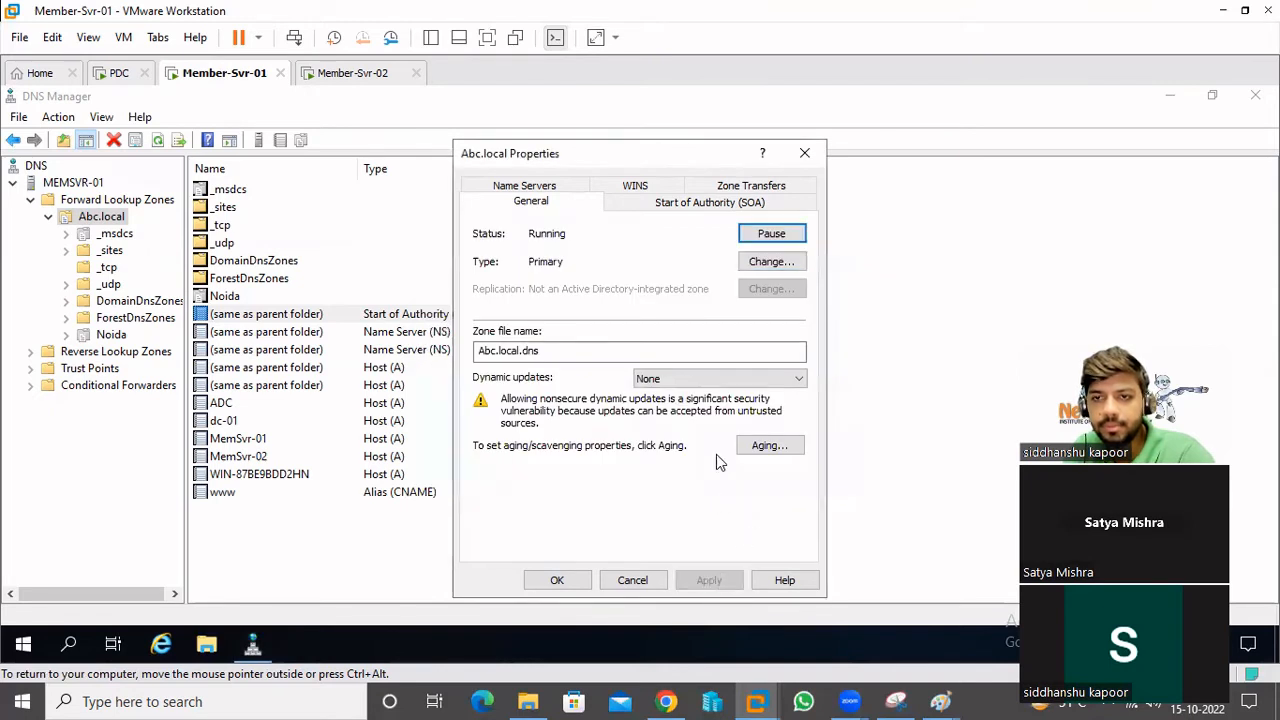
{"action": "left_click", "coordinate": [666, 380]}
{"action": "left_click", "coordinate": [662, 381]}
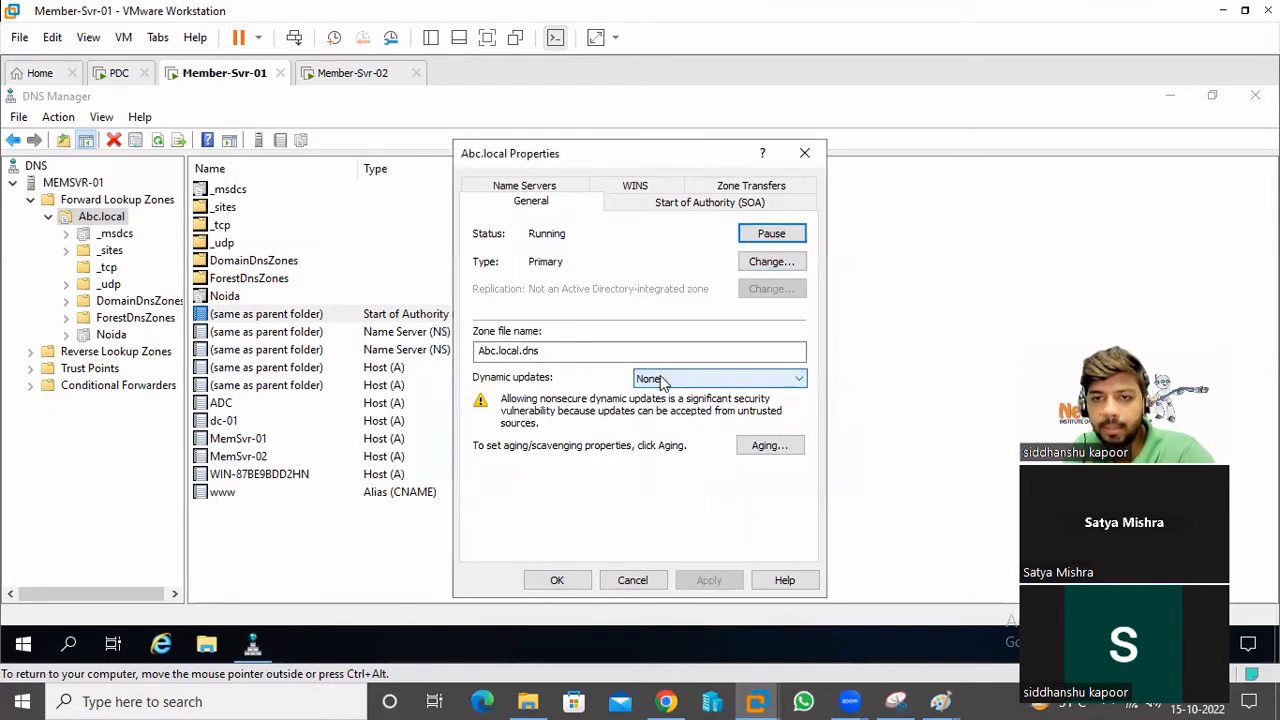
{"action": "left_click", "coordinate": [568, 581]}
{"action": "left_click", "coordinate": [157, 140]}
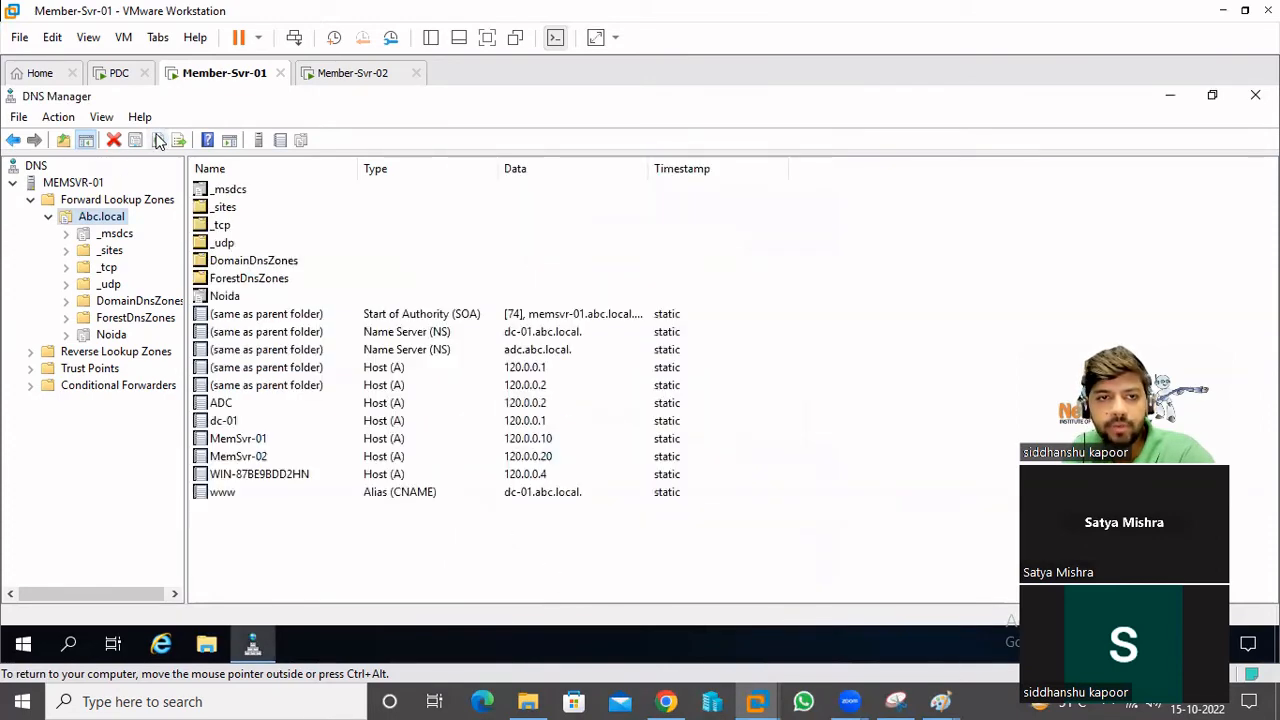
- Examine which record, domain and delegation creation commands are available for the Abc.local primary zone on Member-Svr-01
{"action": "right_click", "coordinate": [96, 216]}
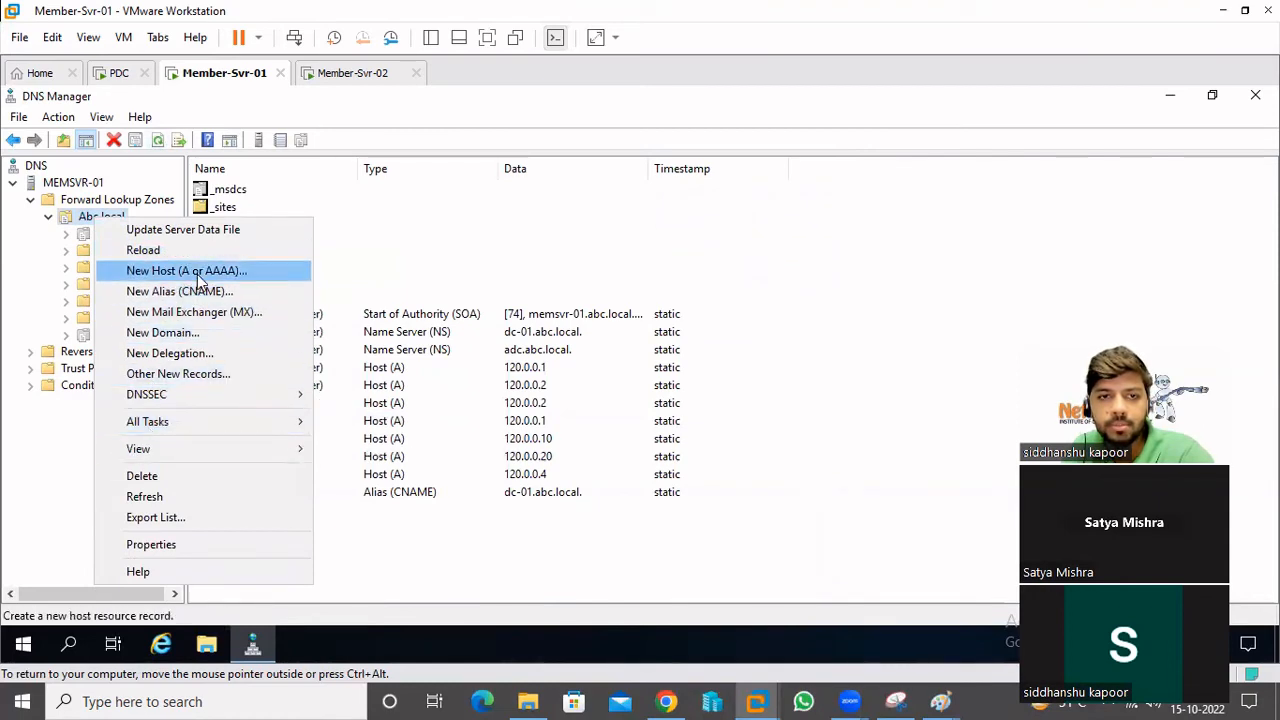
{"action": "key", "text": "Down"}
{"action": "key", "text": "Down"}
{"action": "key", "text": "Down"}
{"action": "key", "text": "Down"}
{"action": "key", "text": "Up"}
{"action": "key", "text": "Down"}
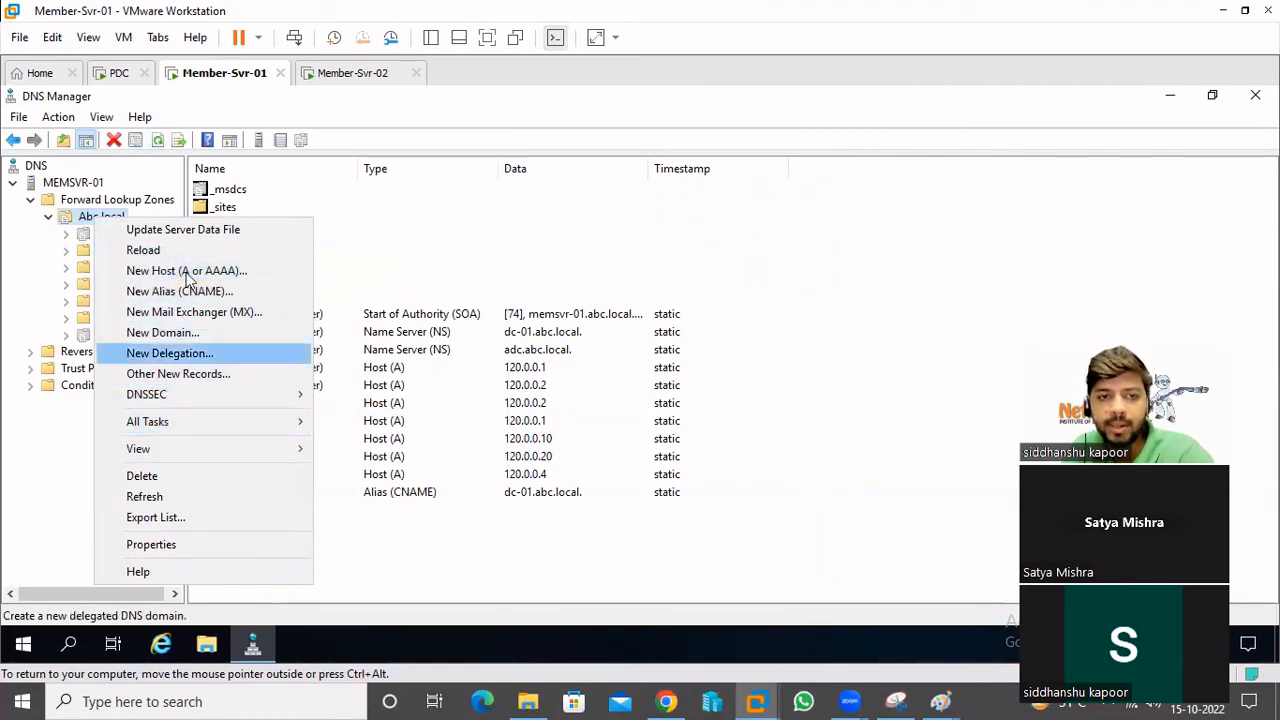
{"action": "key", "text": "Down"}
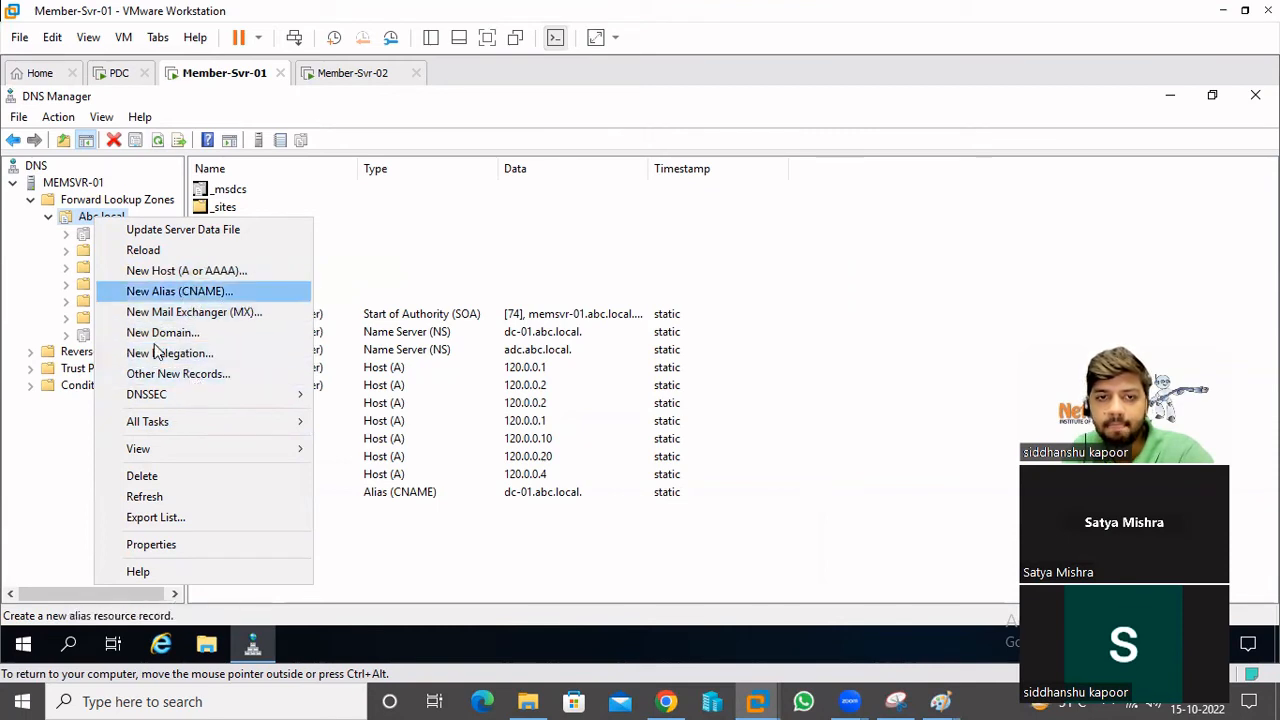
{"action": "key", "text": "Down"}
{"action": "key", "text": "Down"}
{"action": "key", "text": "Down"}
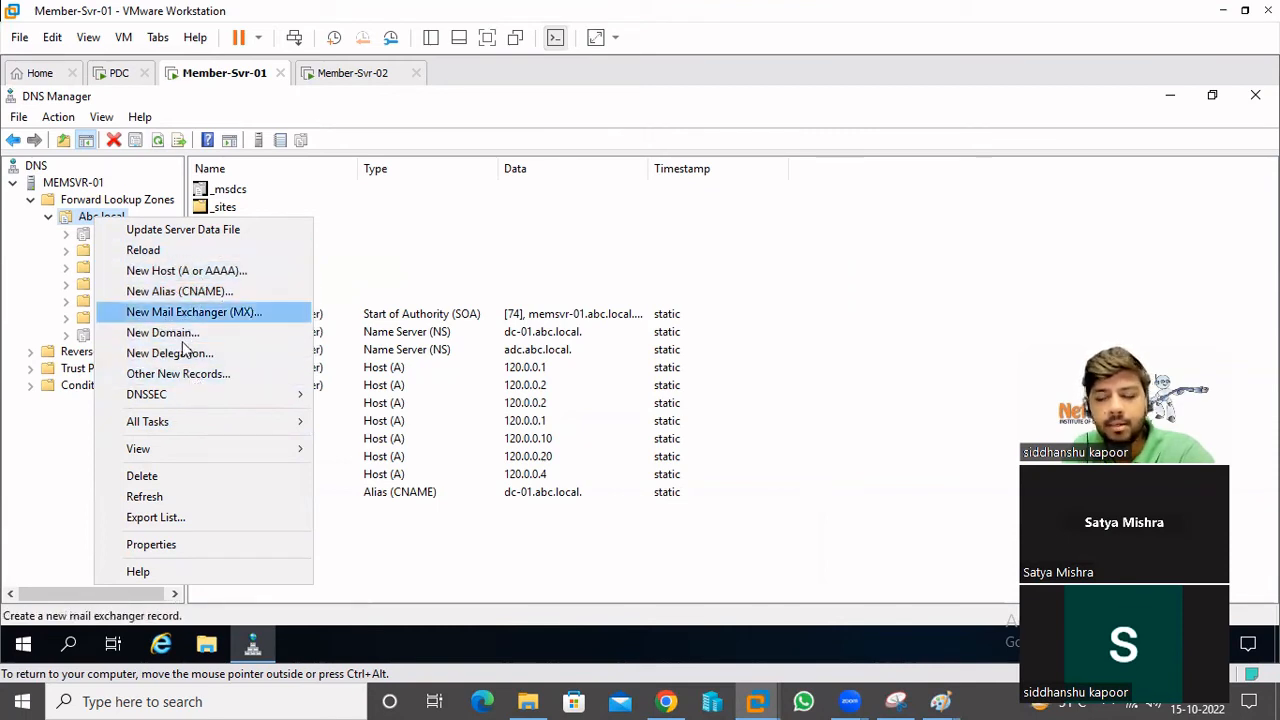
{"action": "key", "text": "Down"}
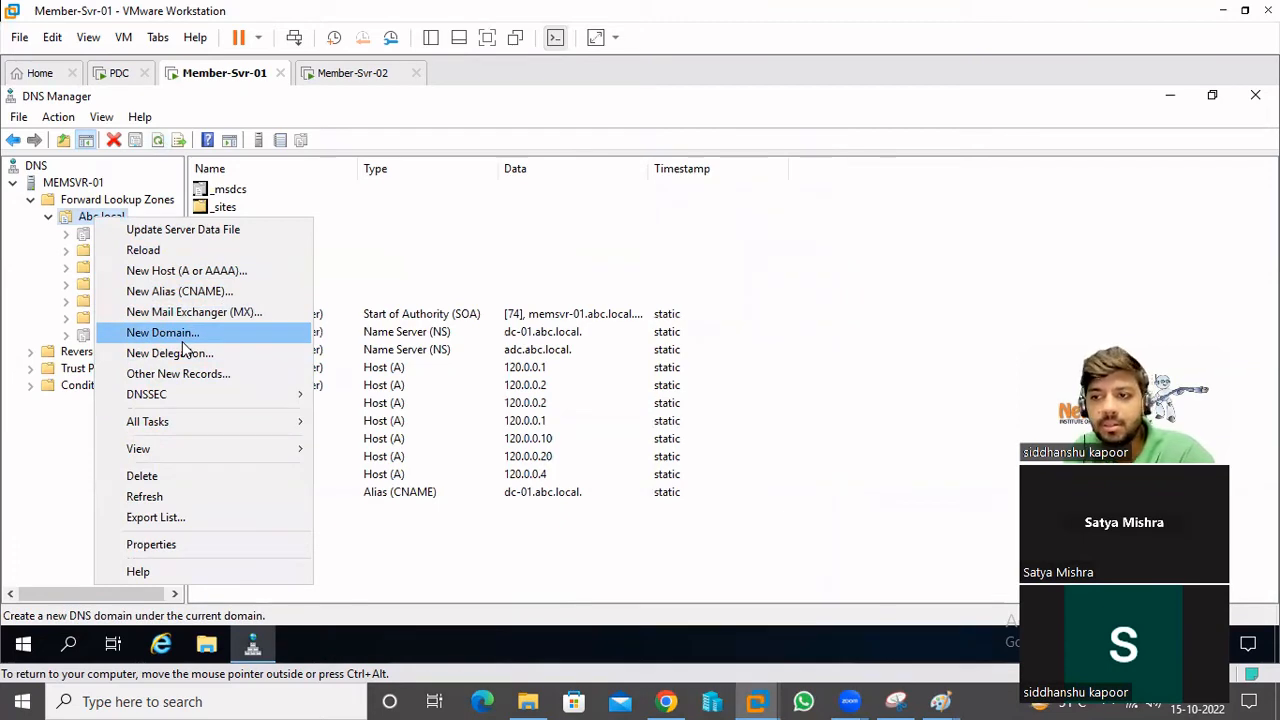
{"action": "left_click", "coordinate": [476, 541]}
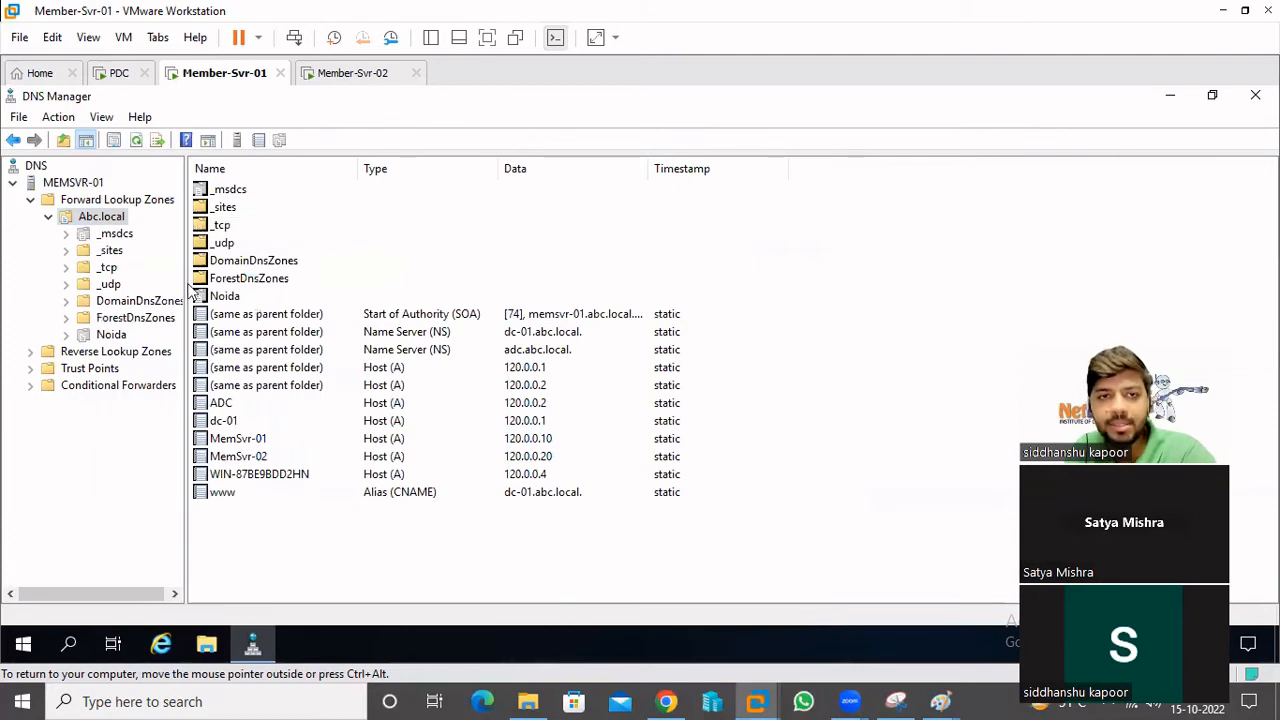
- Check the dynamic update options in the Abc.local primary zone's properties and close them without changes
{"action": "right_click", "coordinate": [88, 222]}
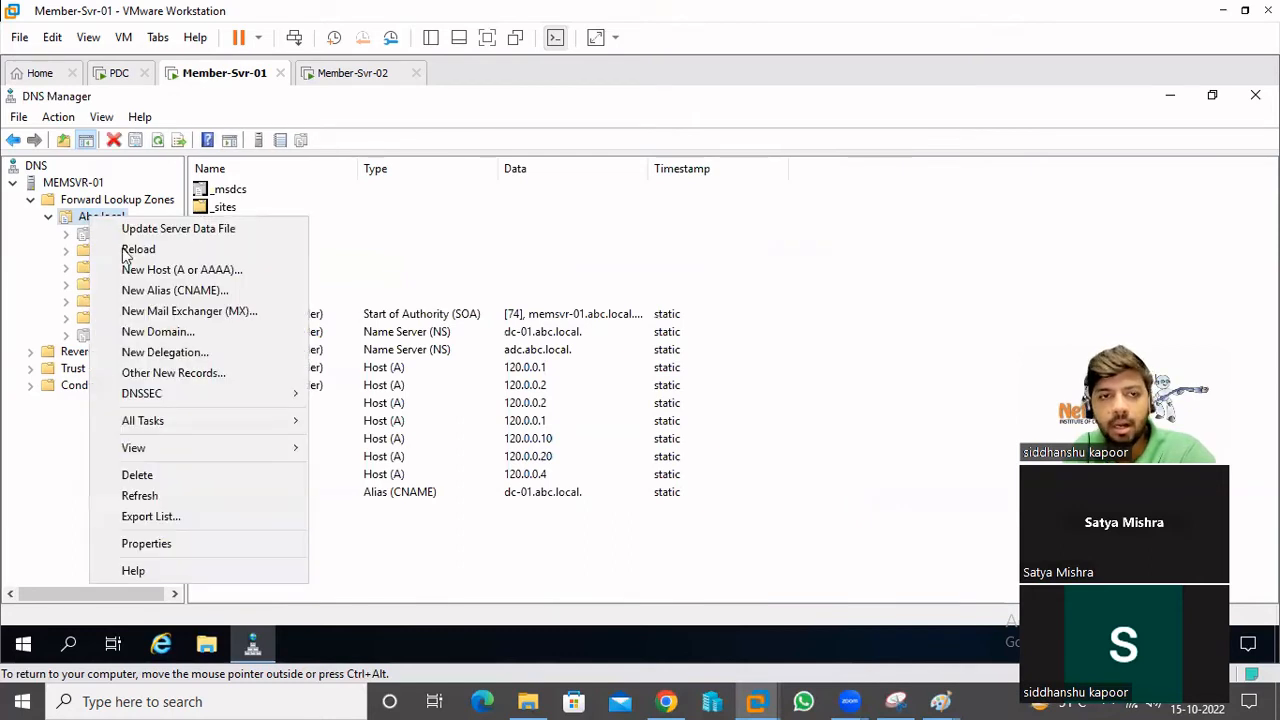
{"action": "left_click", "coordinate": [160, 543]}
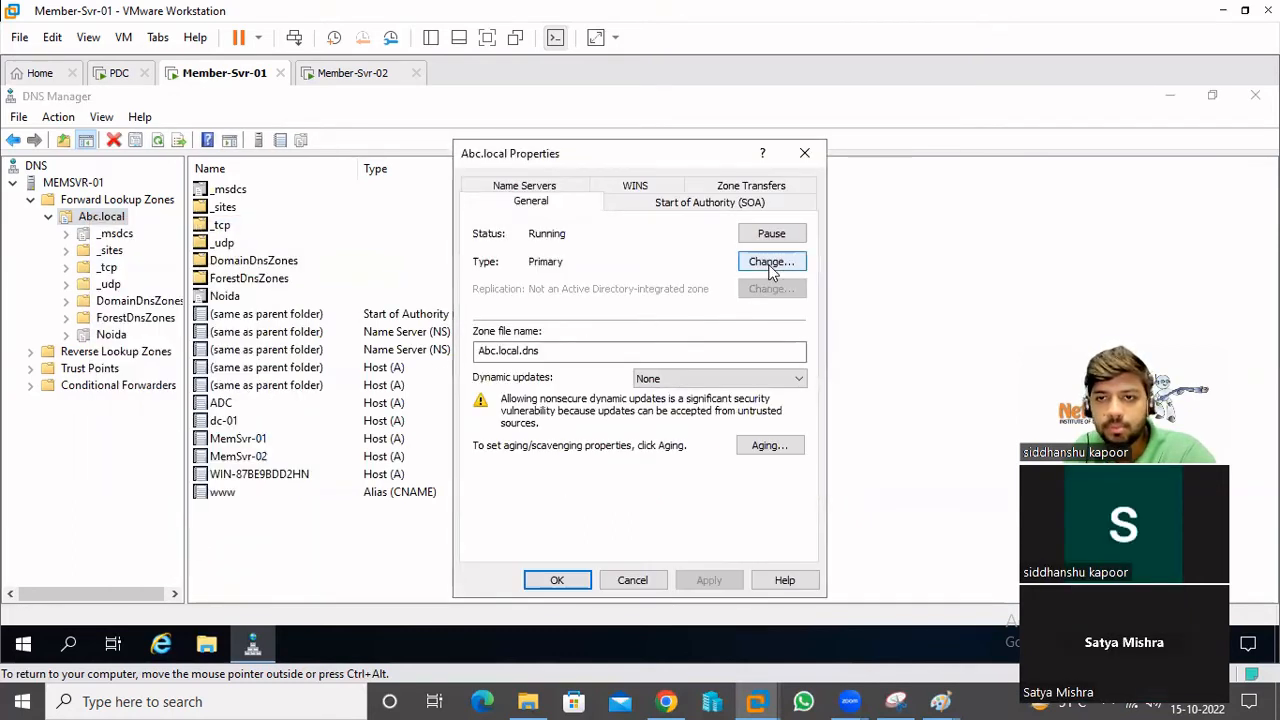
{"action": "left_click", "coordinate": [695, 383]}
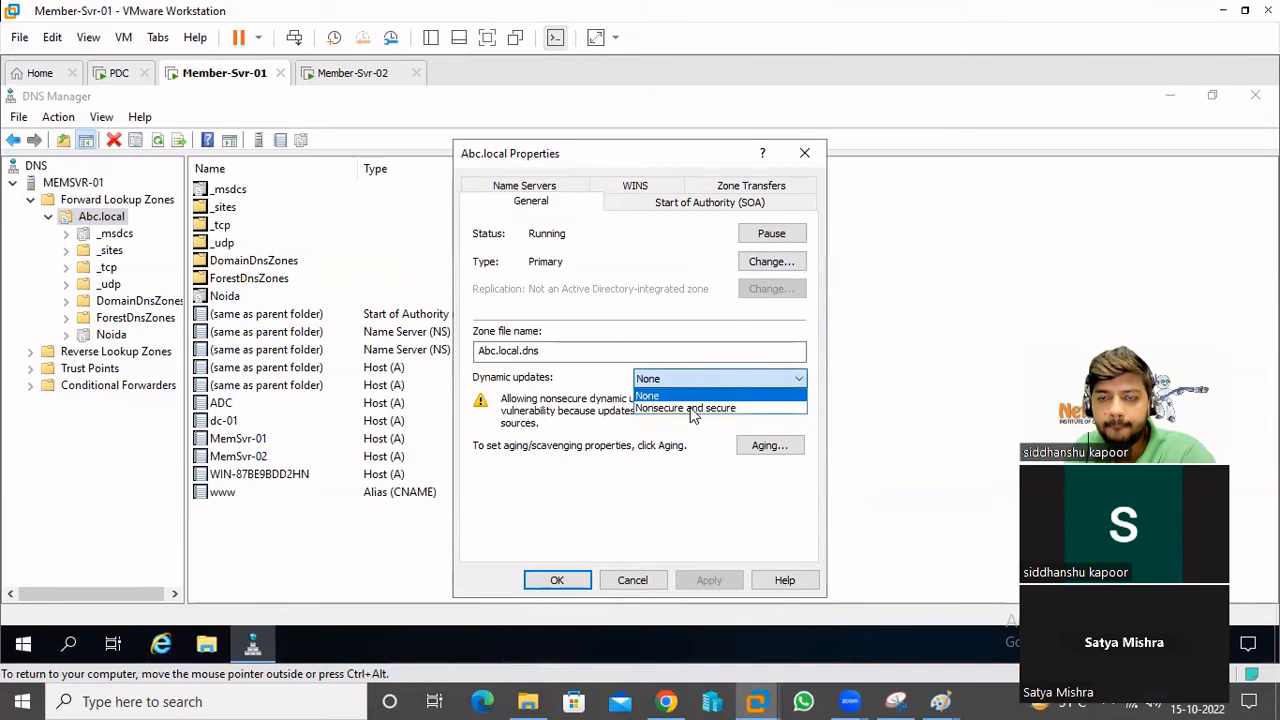
{"action": "left_click", "coordinate": [662, 396]}
{"action": "left_click", "coordinate": [622, 578]}
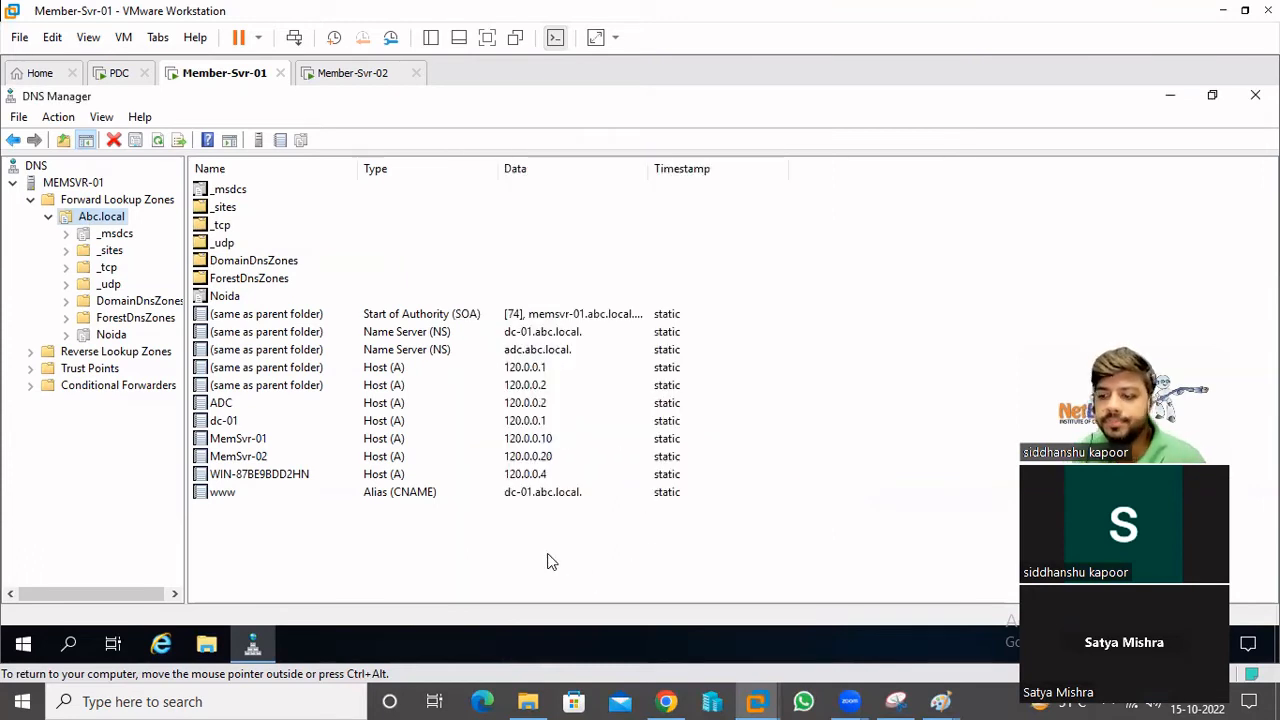
- Set the Abc.local zone's type on Member-Svr-01 back to secondary and try to apply it without a master server
{"action": "right_click", "coordinate": [95, 215]}
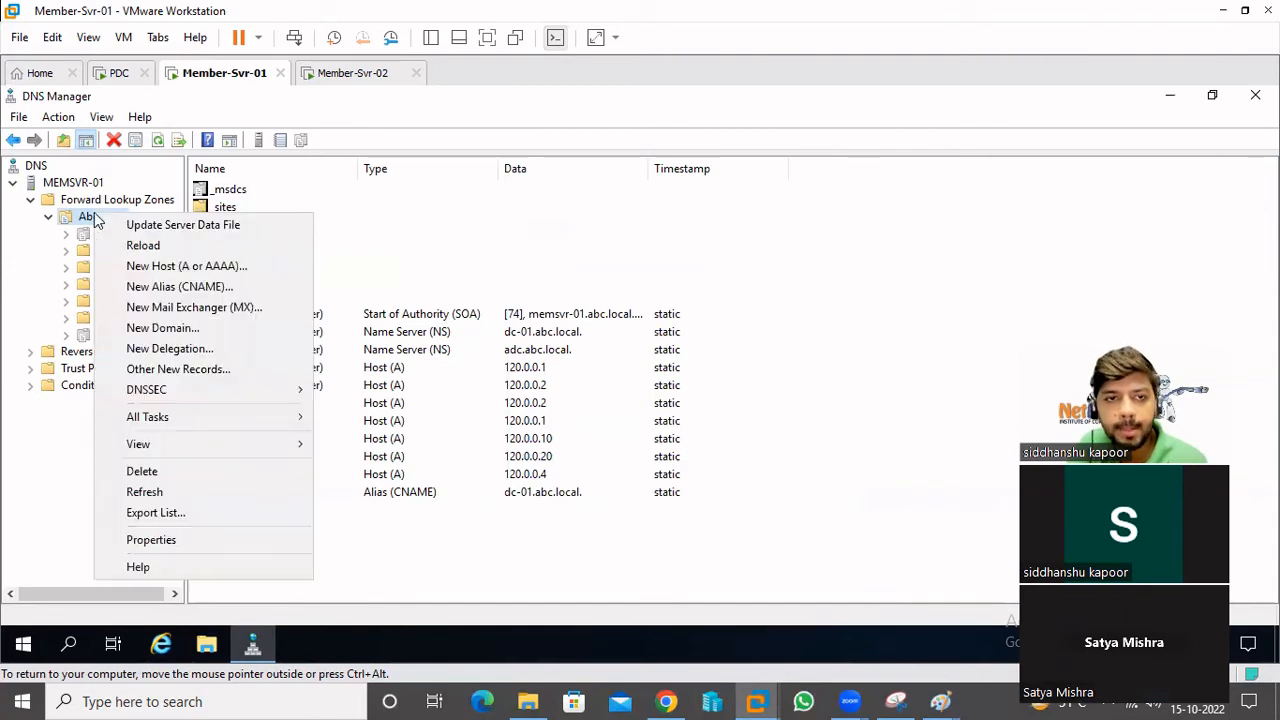
{"action": "left_click", "coordinate": [188, 542]}
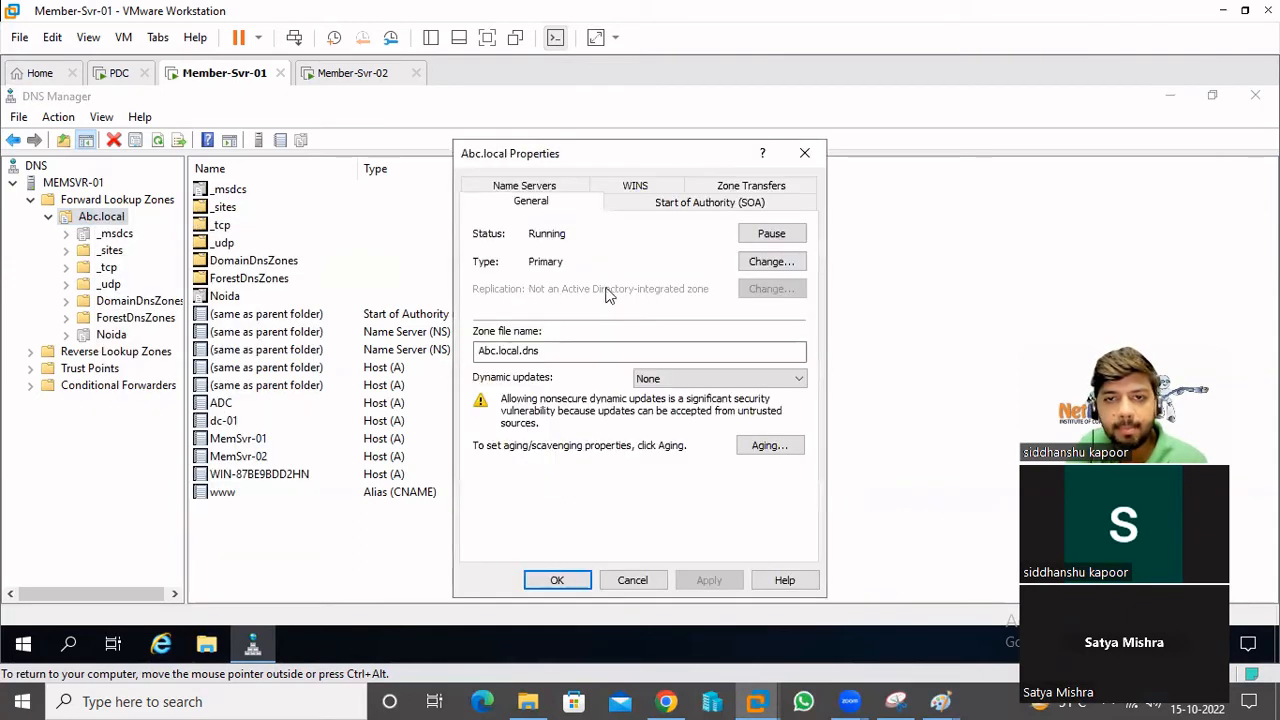
{"action": "left_click", "coordinate": [768, 262]}
{"action": "left_click", "coordinate": [476, 320]}
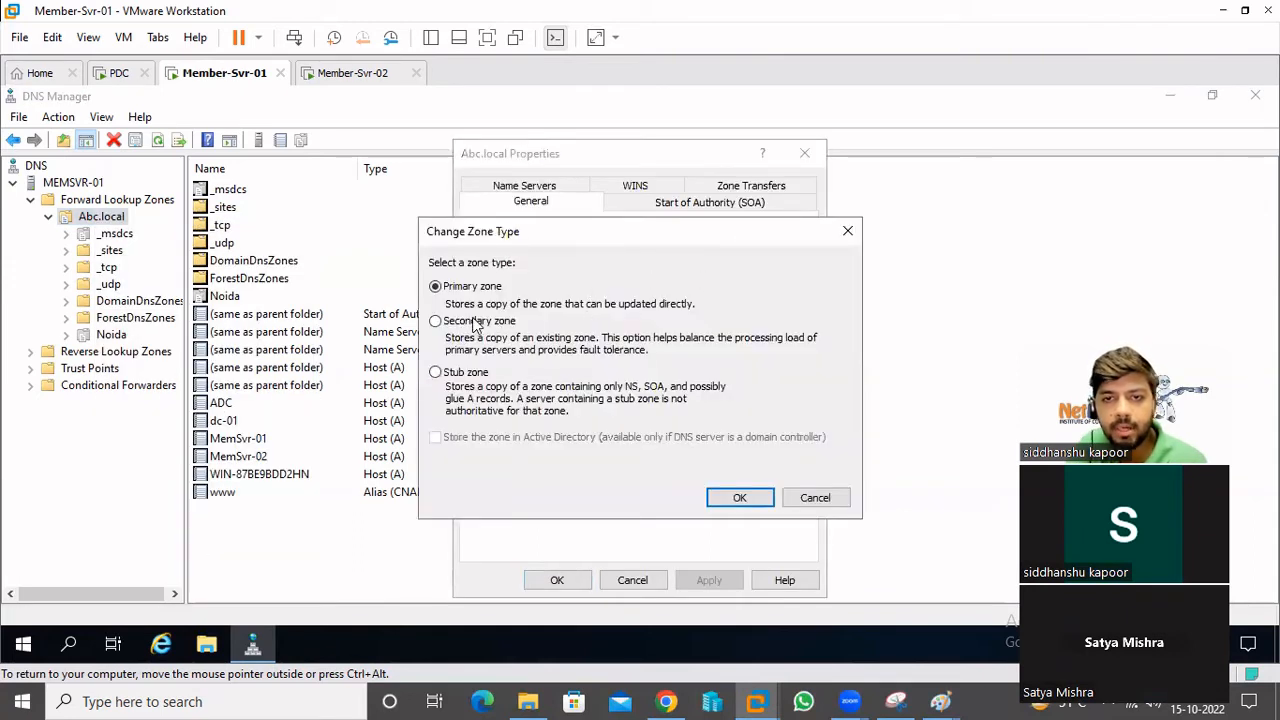
{"action": "left_click", "coordinate": [735, 500]}
{"action": "left_click", "coordinate": [560, 582]}
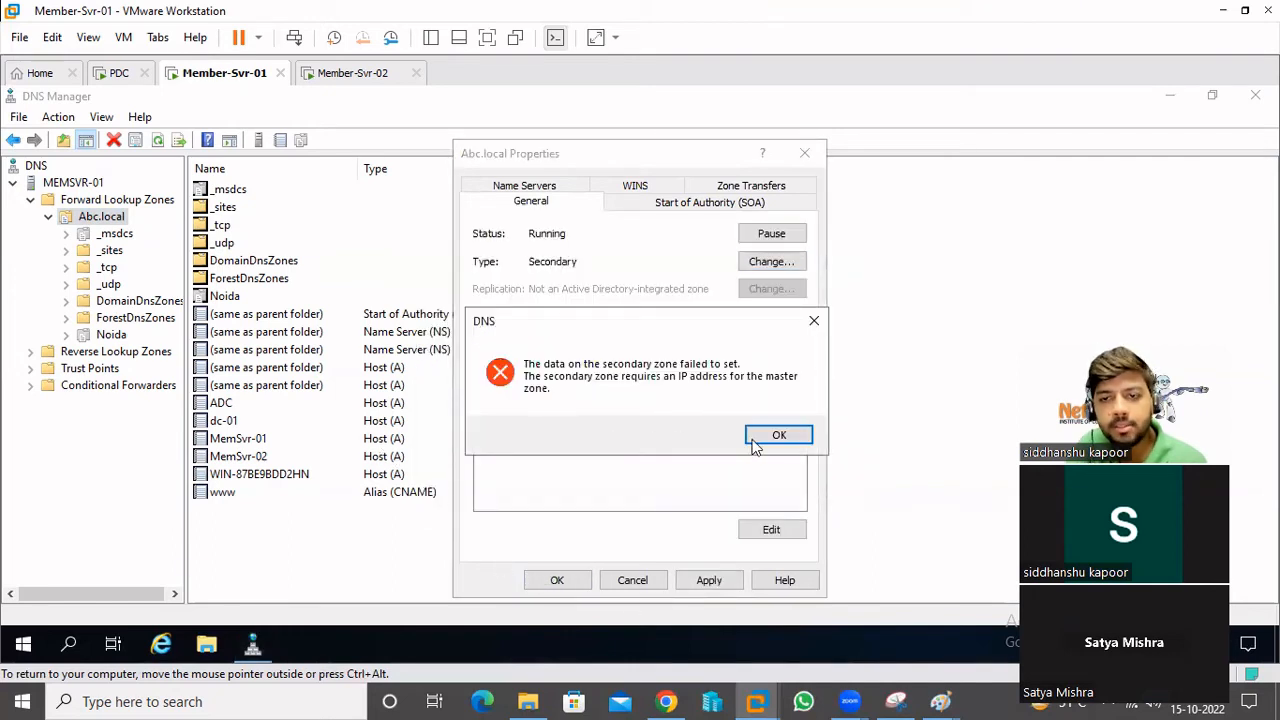
{"action": "left_click", "coordinate": [786, 440]}
{"action": "left_click", "coordinate": [708, 580]}
{"action": "left_click", "coordinate": [780, 436]}
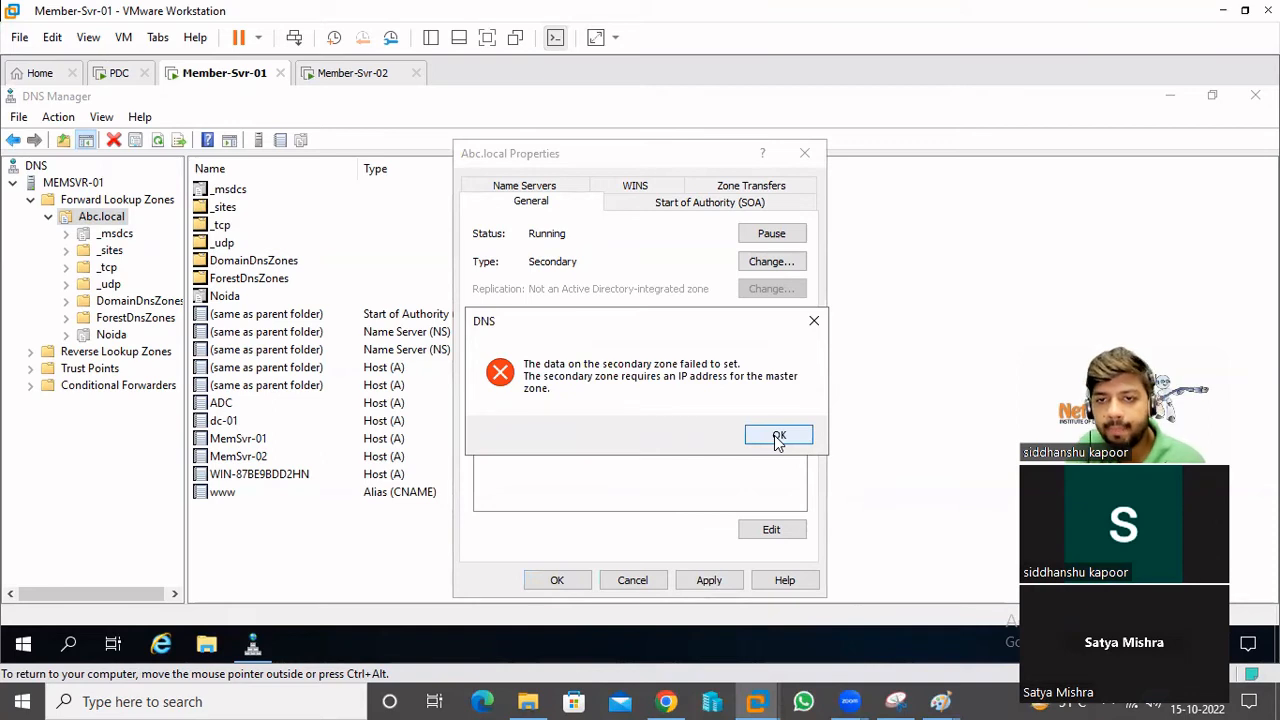
{"action": "left_click", "coordinate": [778, 437]}
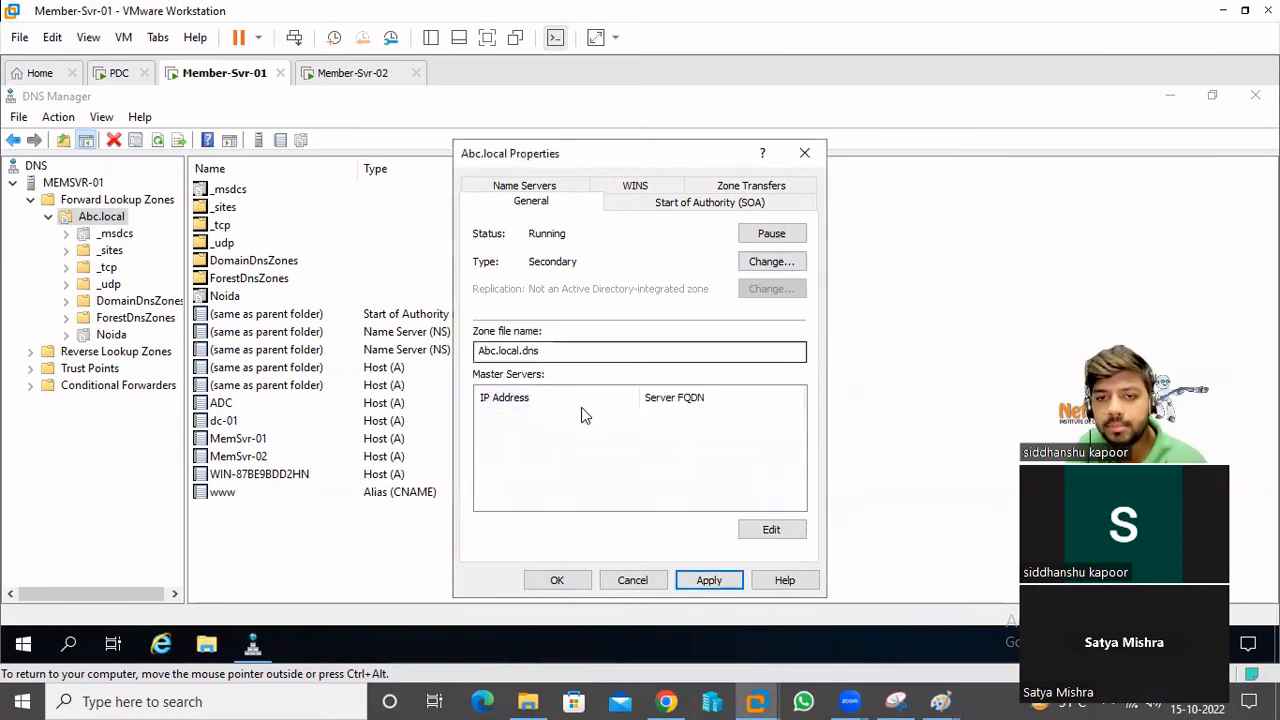
- Add 120.0.0.1 as the master server of the Abc.local secondary zone on Member-Svr-01, apply the change and refresh the zone
{"action": "left_click", "coordinate": [771, 529]}
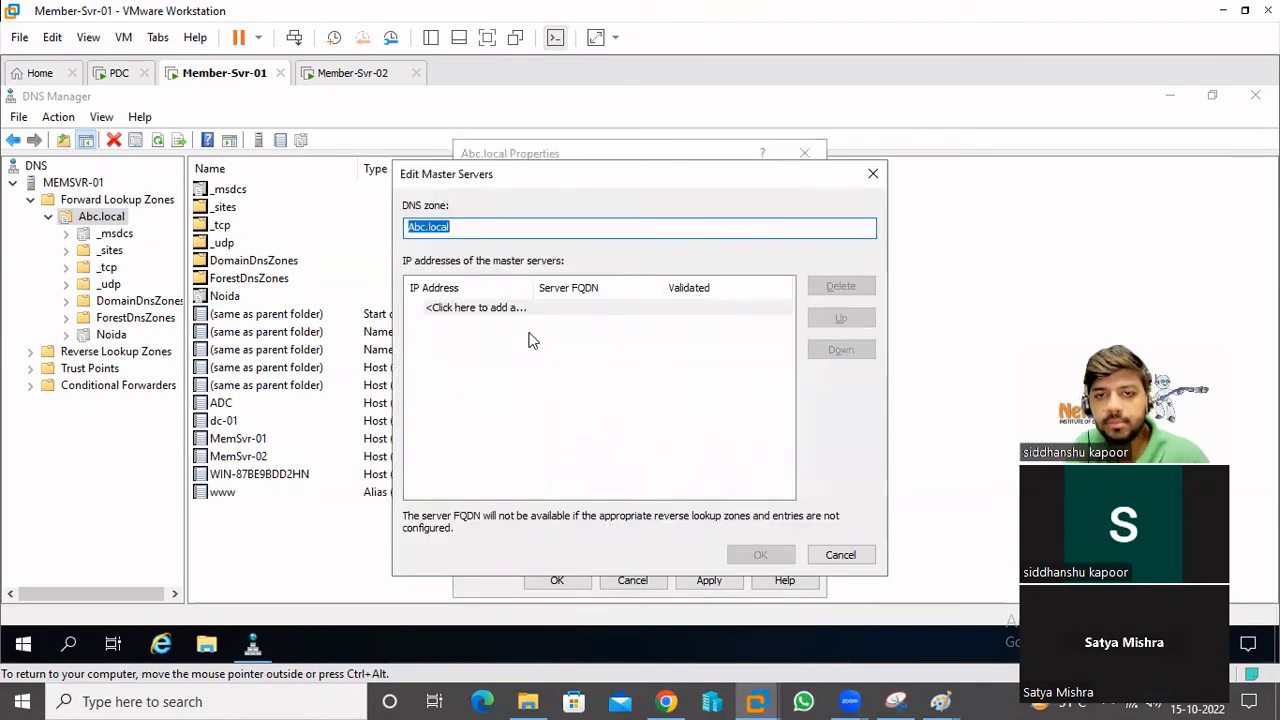
{"action": "left_click", "coordinate": [508, 307]}
{"action": "type", "text": "120.0.0.1"}
{"action": "key", "text": "Return"}
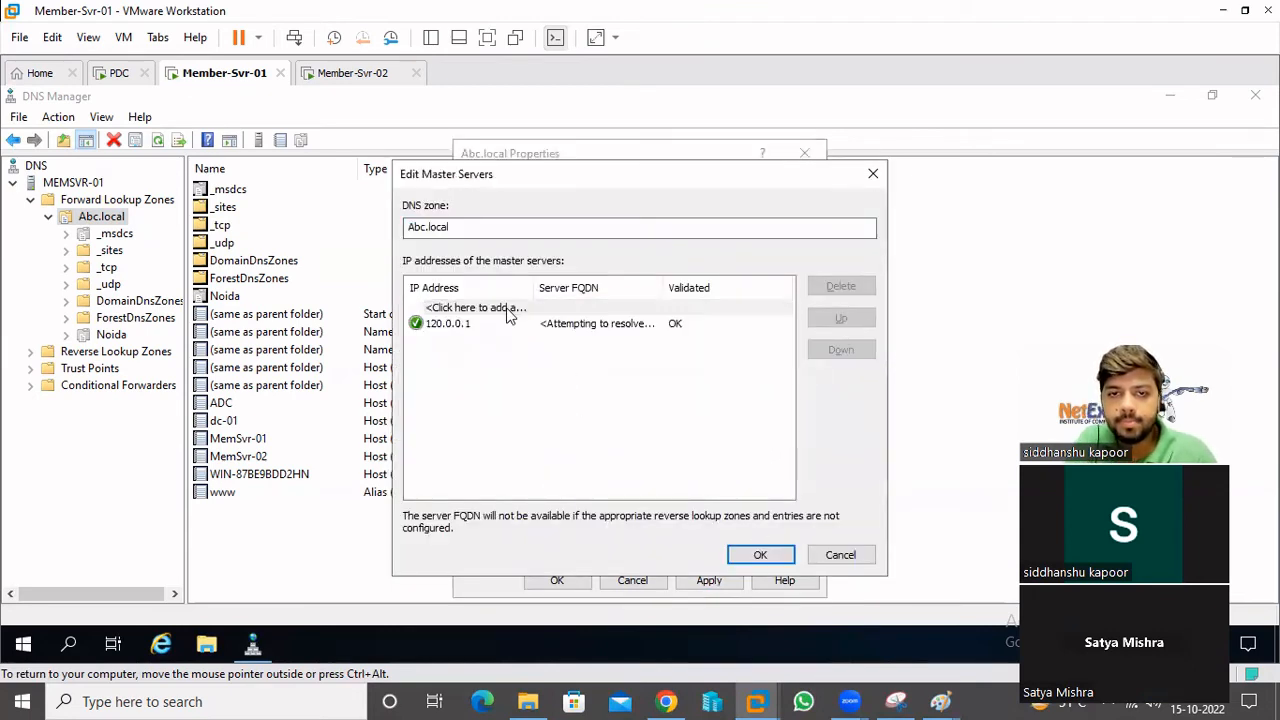
{"action": "left_click", "coordinate": [762, 554]}
{"action": "left_click", "coordinate": [707, 580]}
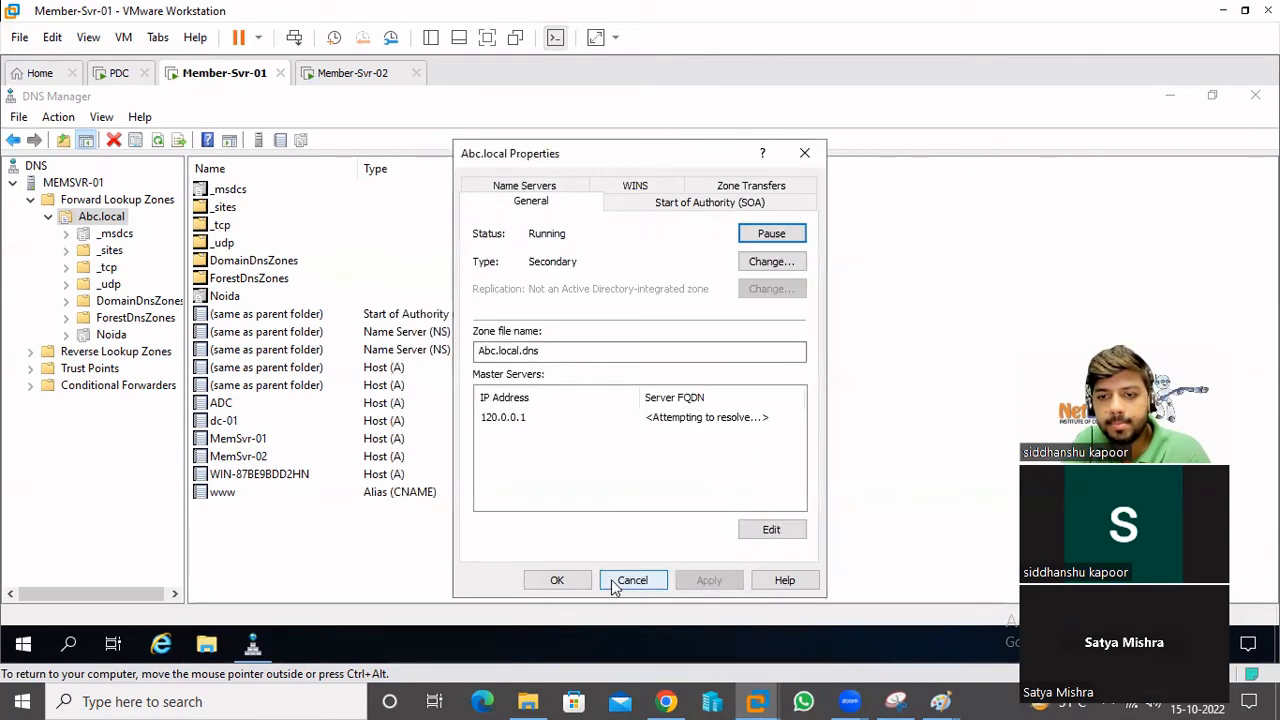
{"action": "left_click", "coordinate": [558, 580]}
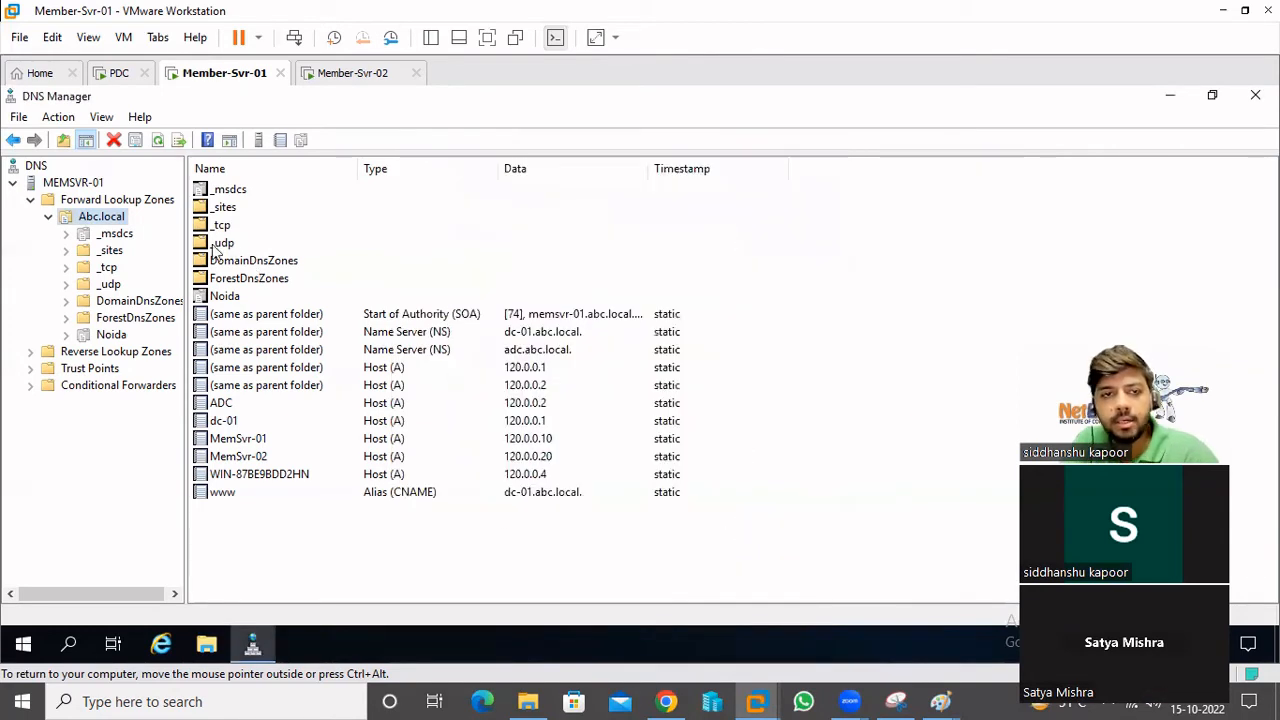
{"action": "left_click", "coordinate": [157, 140]}
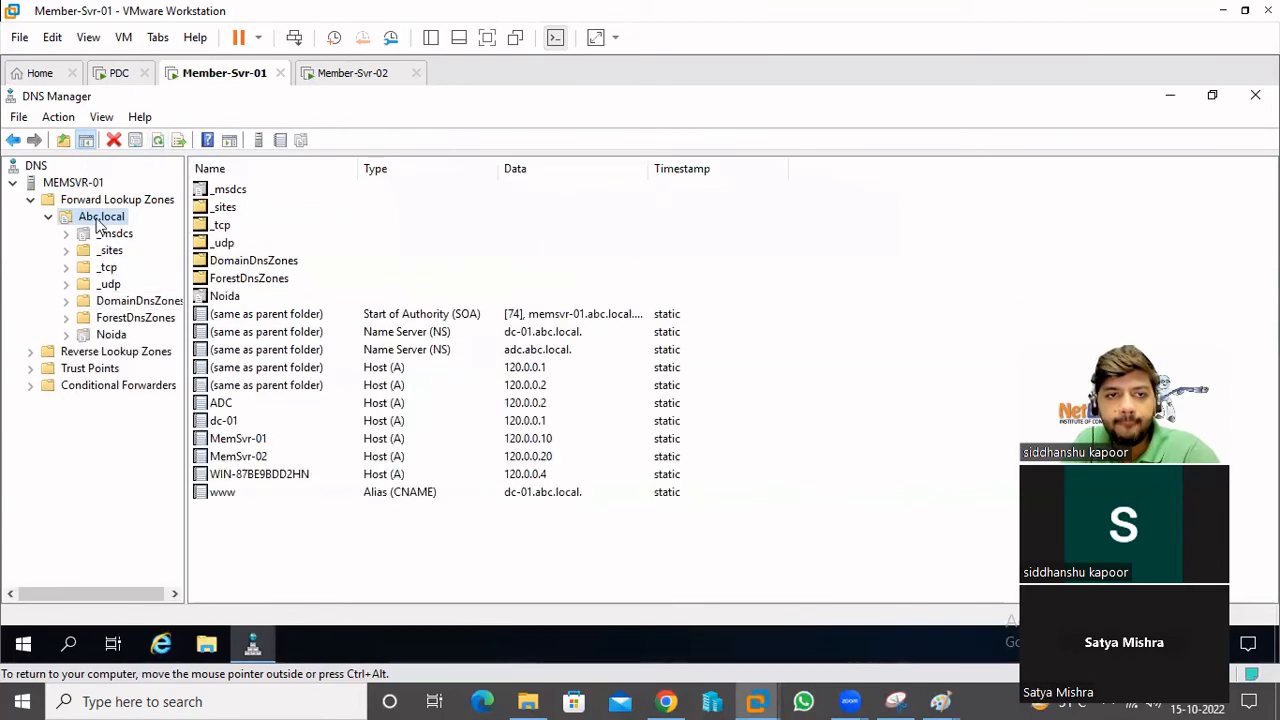
{"action": "right_click", "coordinate": [98, 219]}
{"action": "left_click", "coordinate": [885, 374]}
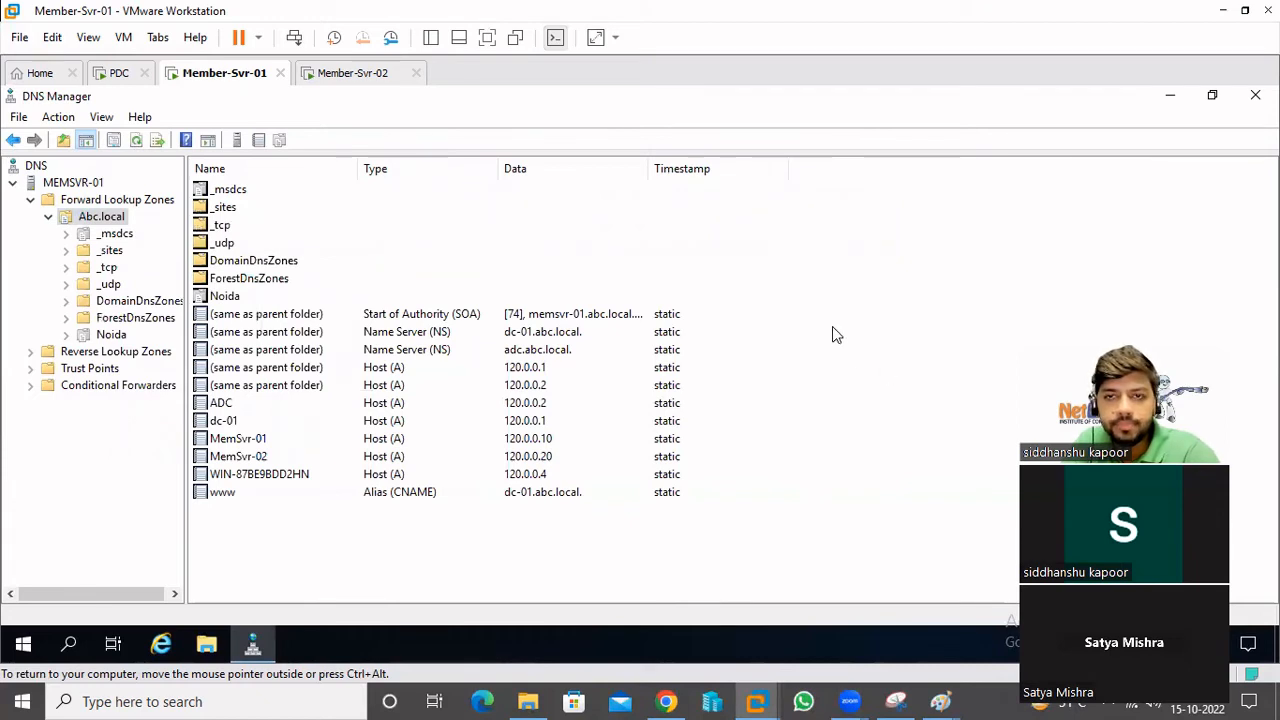
- Switch to Member-Svr-02 and try to change the Abc.local stub zone's type to primary
{"action": "left_click", "coordinate": [328, 78]}
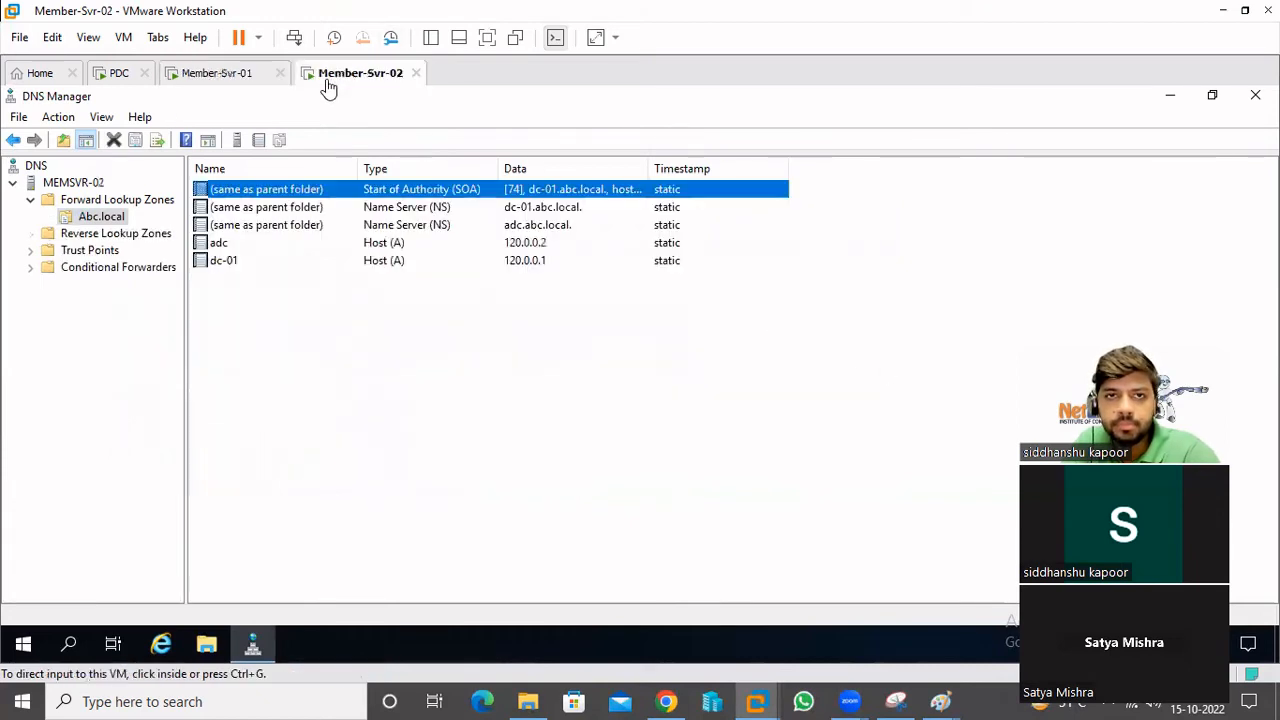
{"action": "right_click", "coordinate": [88, 215]}
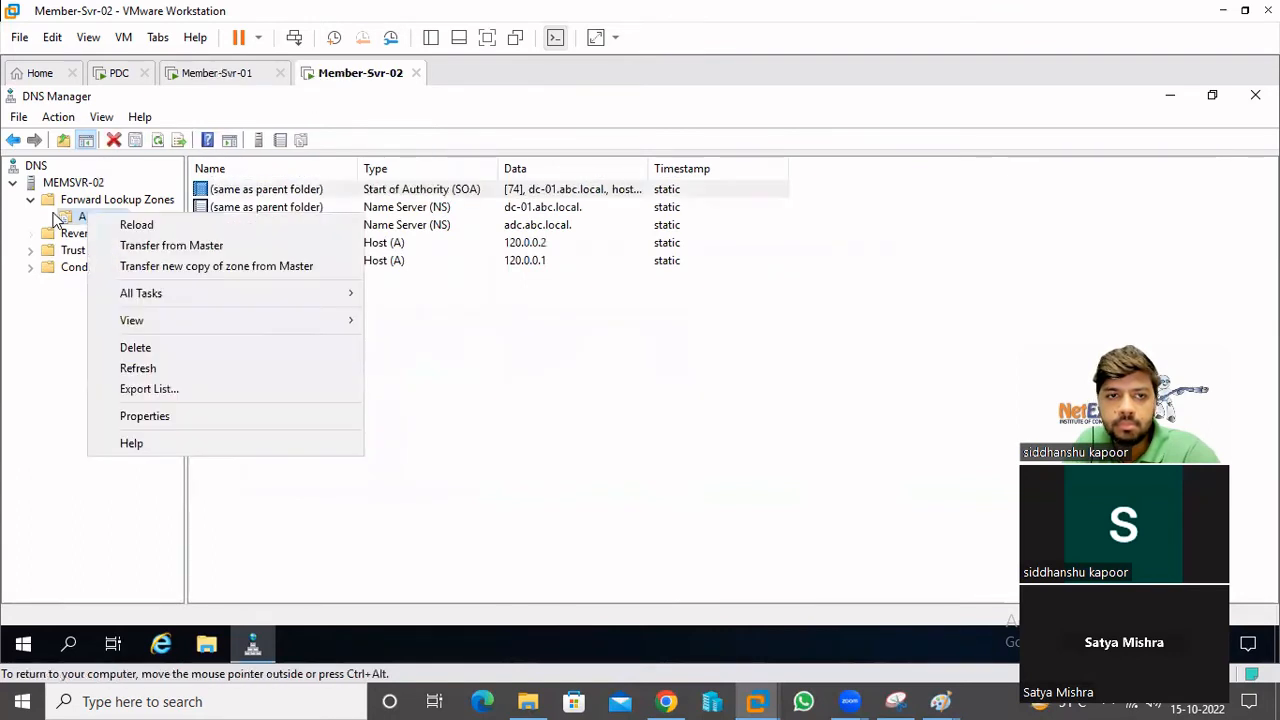
{"action": "left_click", "coordinate": [231, 418]}
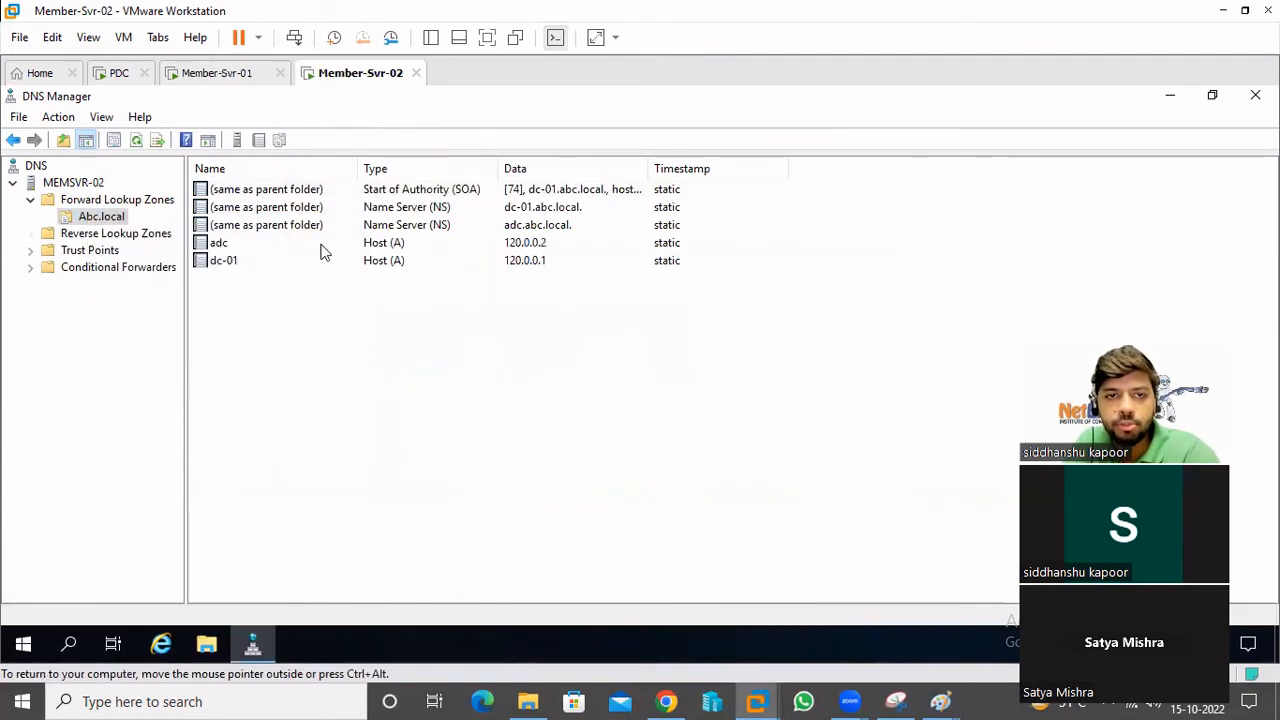
{"action": "right_click", "coordinate": [98, 217]}
{"action": "left_click", "coordinate": [210, 424]}
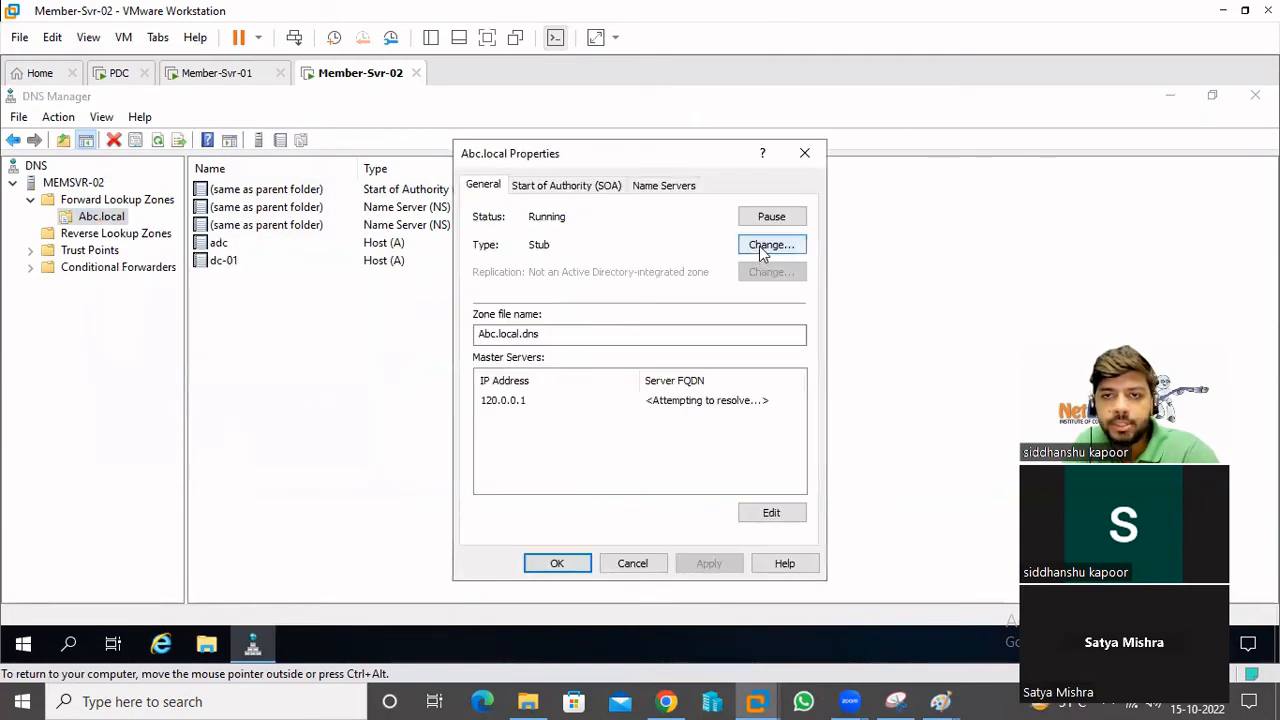
{"action": "left_click", "coordinate": [760, 246]}
{"action": "left_click", "coordinate": [436, 278]}
{"action": "left_click", "coordinate": [739, 490]}
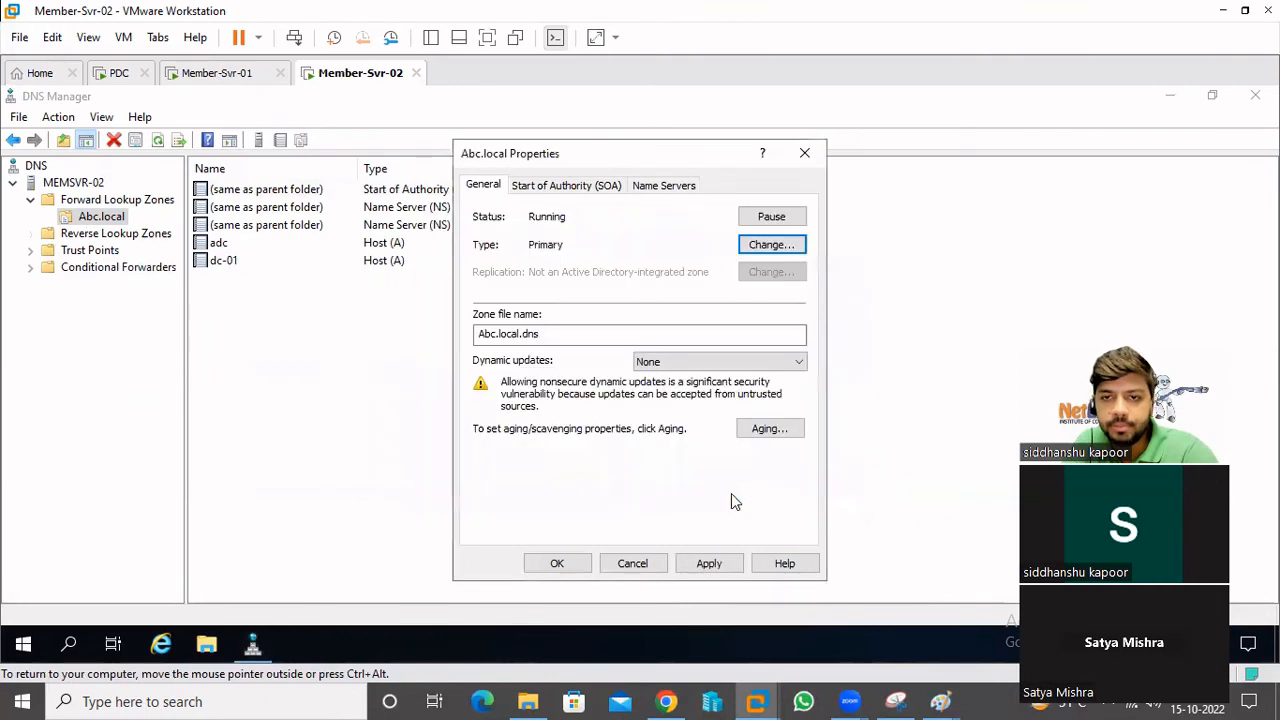
{"action": "left_click", "coordinate": [708, 563]}
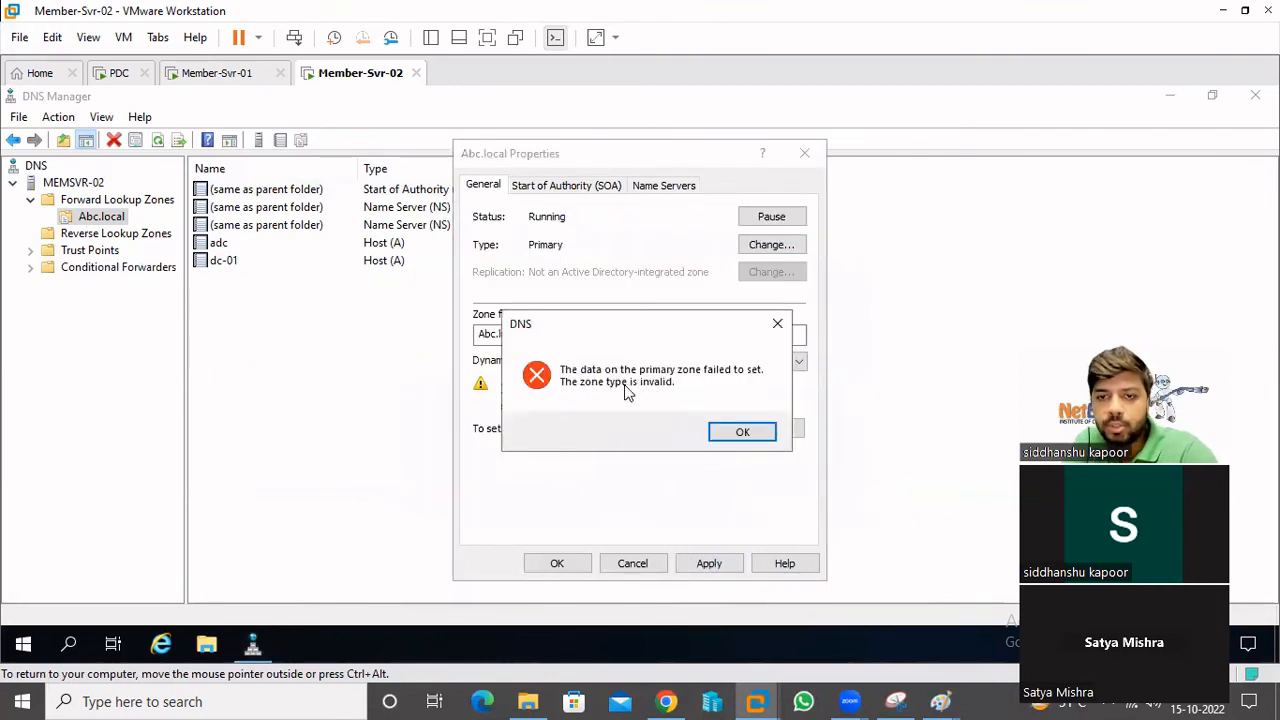
{"action": "left_click", "coordinate": [742, 432]}
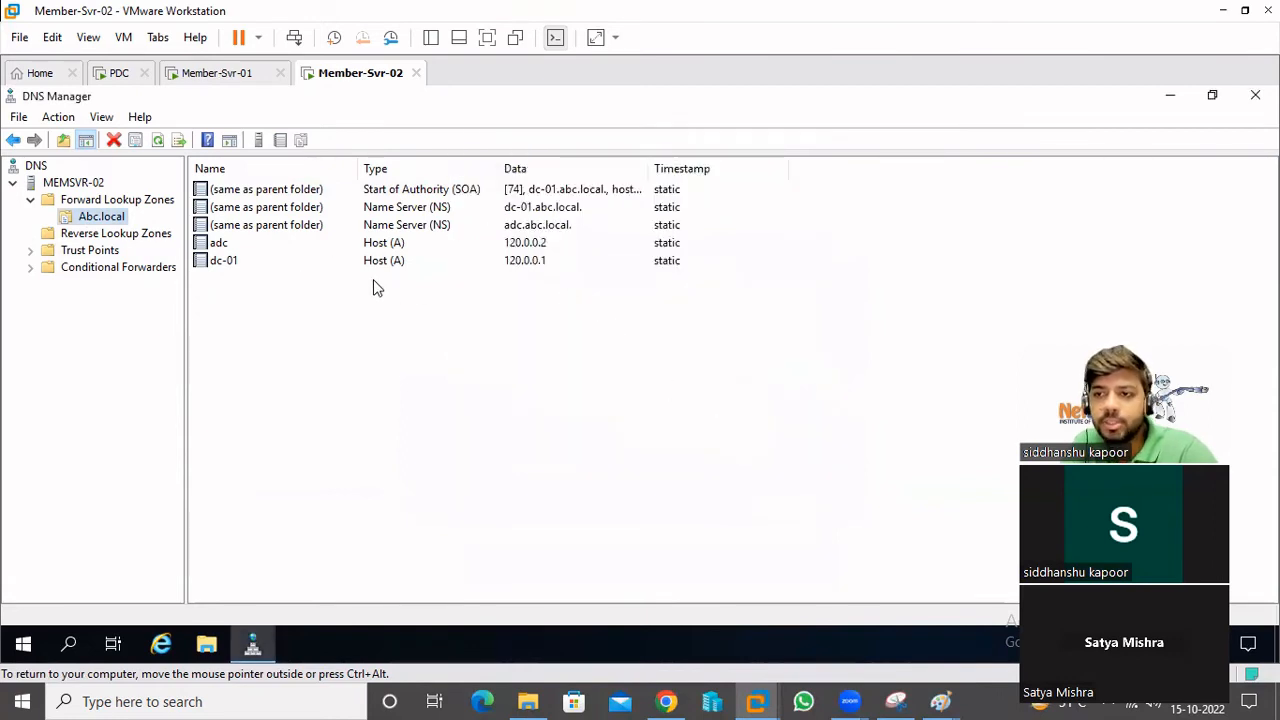
- Try again to apply the primary zone type to Abc.local on Member-Svr-02 and refresh the zone
{"action": "right_click", "coordinate": [83, 216]}
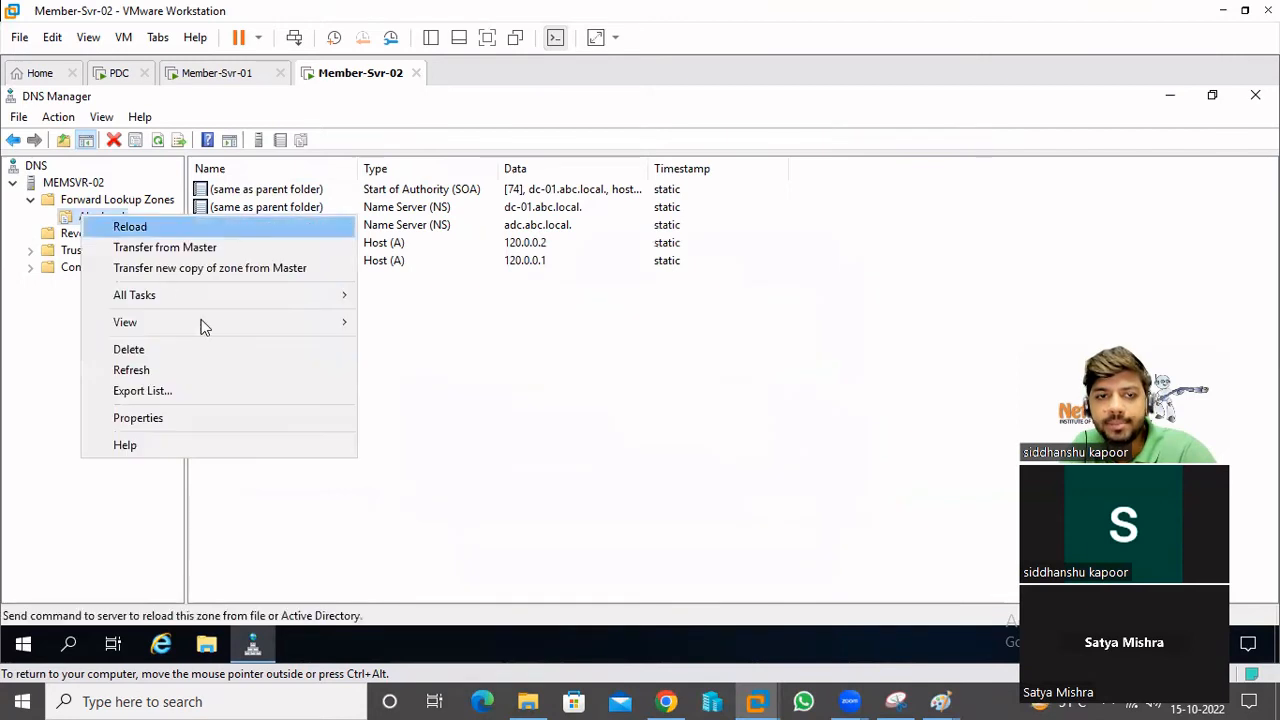
{"action": "left_click", "coordinate": [197, 418]}
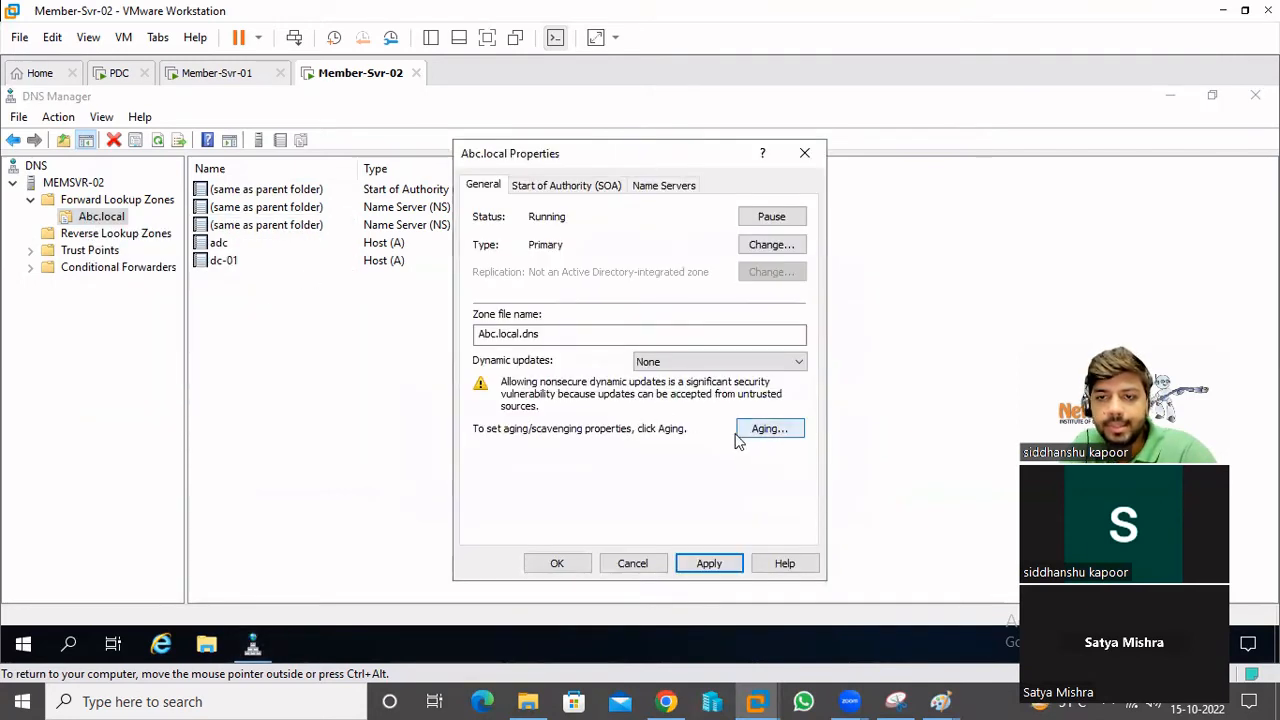
{"action": "left_click", "coordinate": [780, 248]}
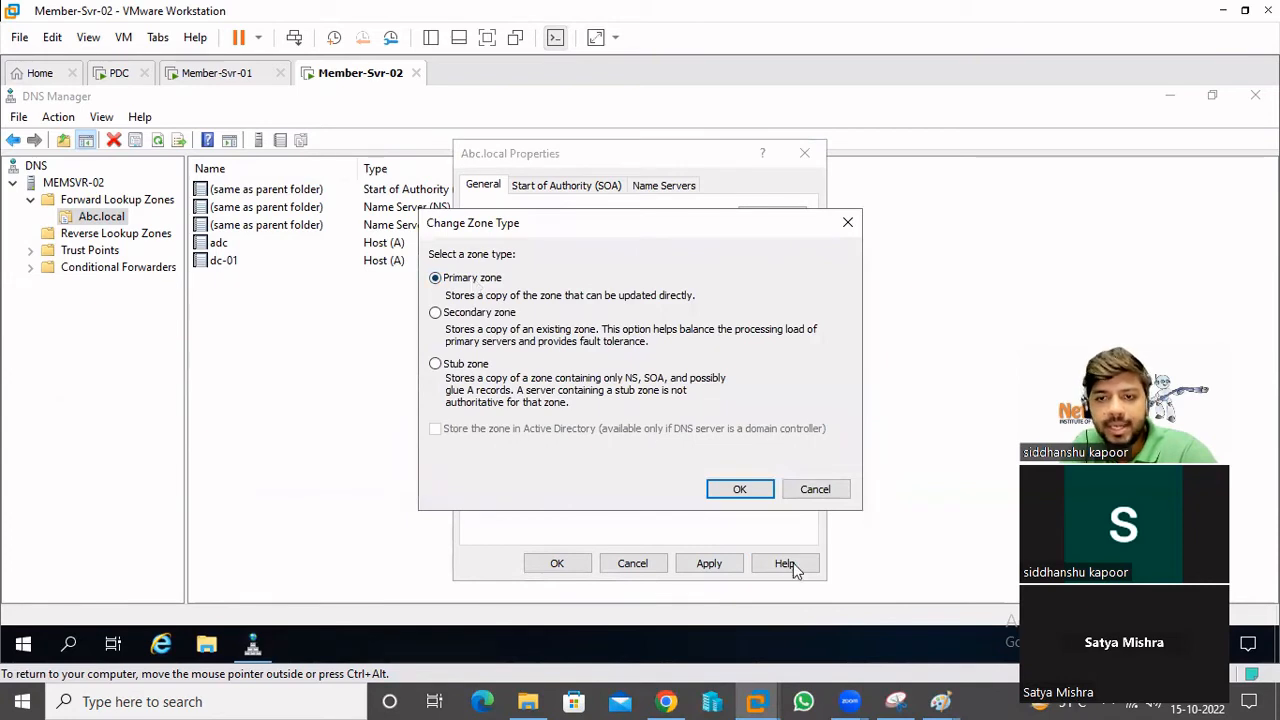
{"action": "left_click", "coordinate": [739, 490]}
{"action": "left_click", "coordinate": [708, 563]}
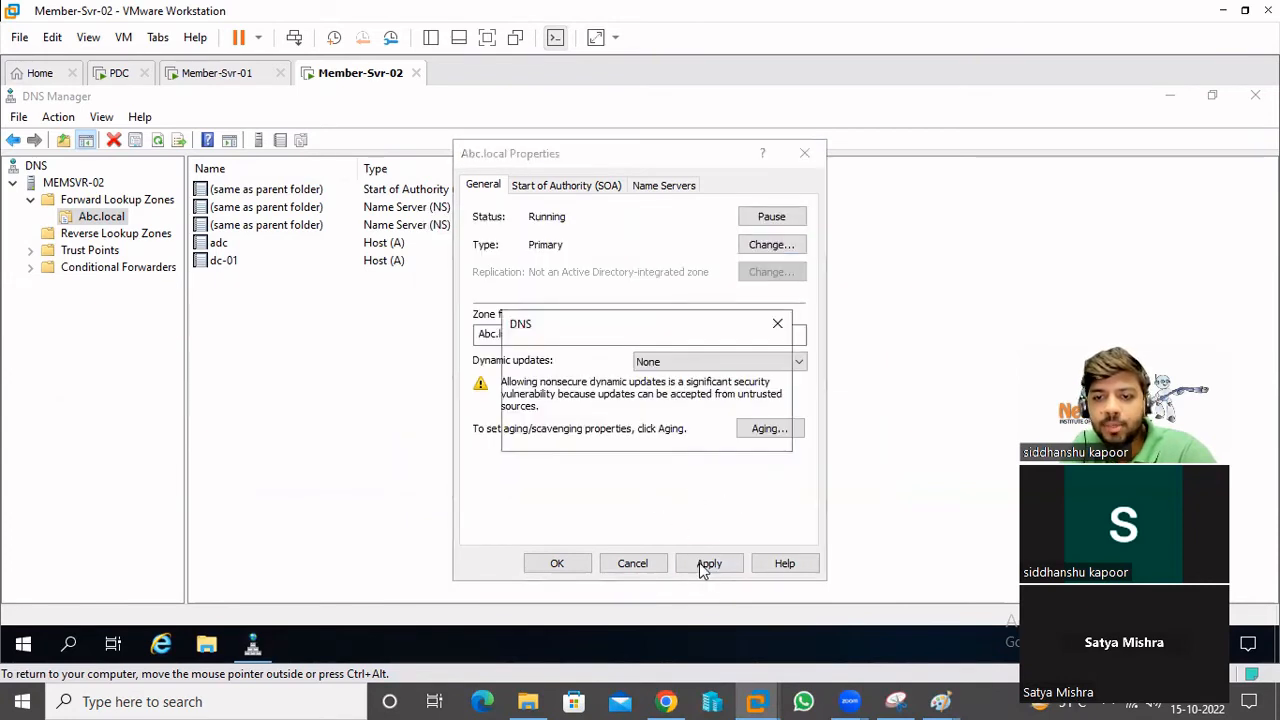
{"action": "left_click", "coordinate": [738, 433]}
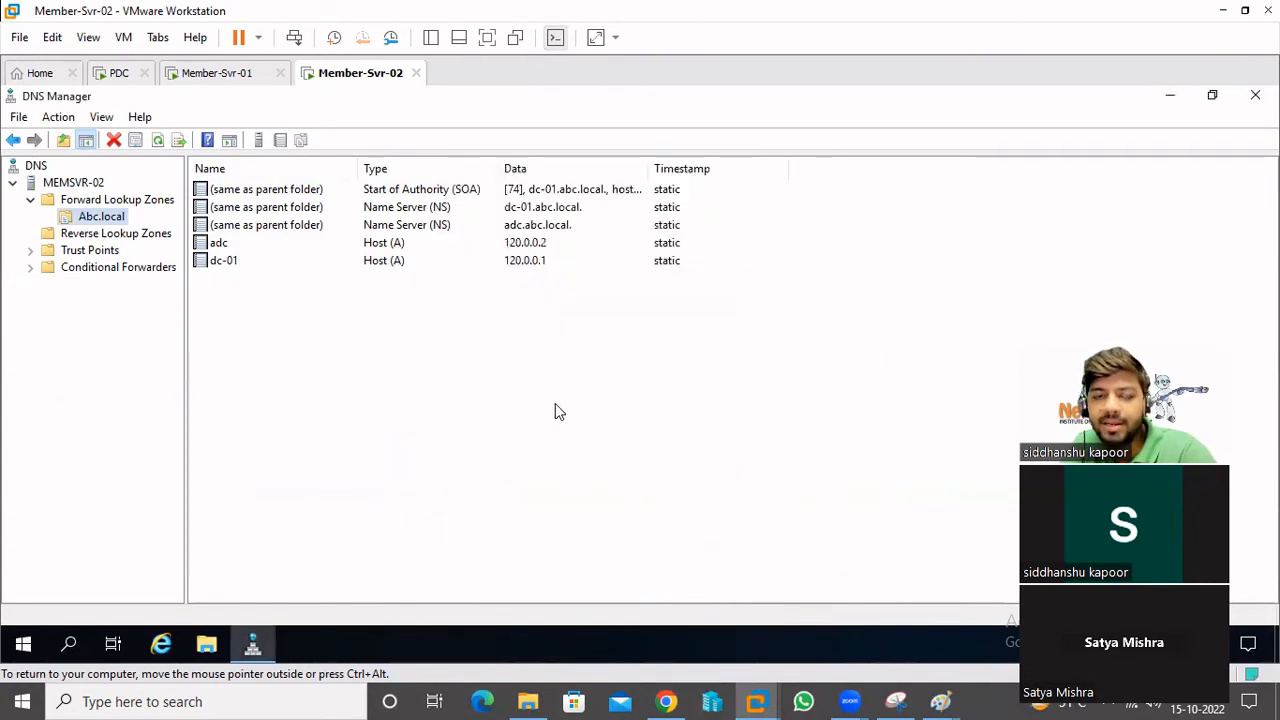
{"action": "left_click", "coordinate": [157, 142]}
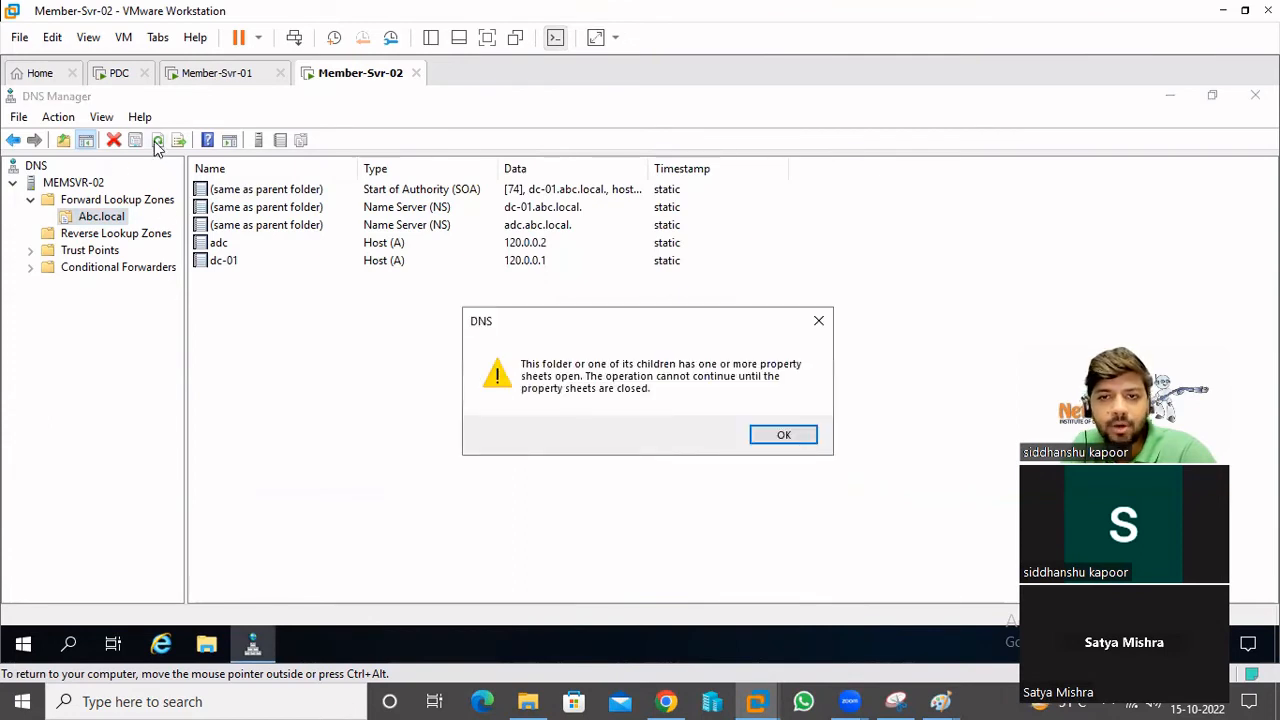
{"action": "left_click", "coordinate": [777, 438]}
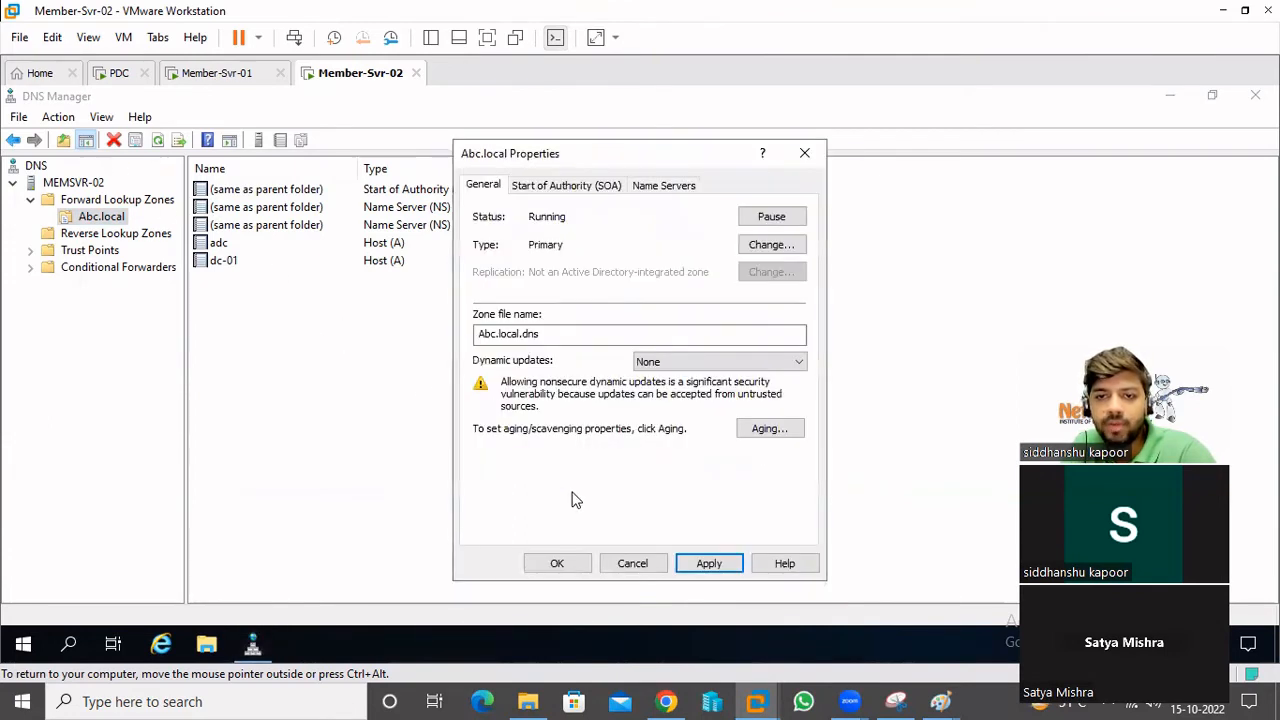
- Set the Abc.local zone's type on Member-Svr-02 back to stub, apply it and close the zone properties
{"action": "left_click", "coordinate": [765, 245]}
{"action": "left_click", "coordinate": [452, 366]}
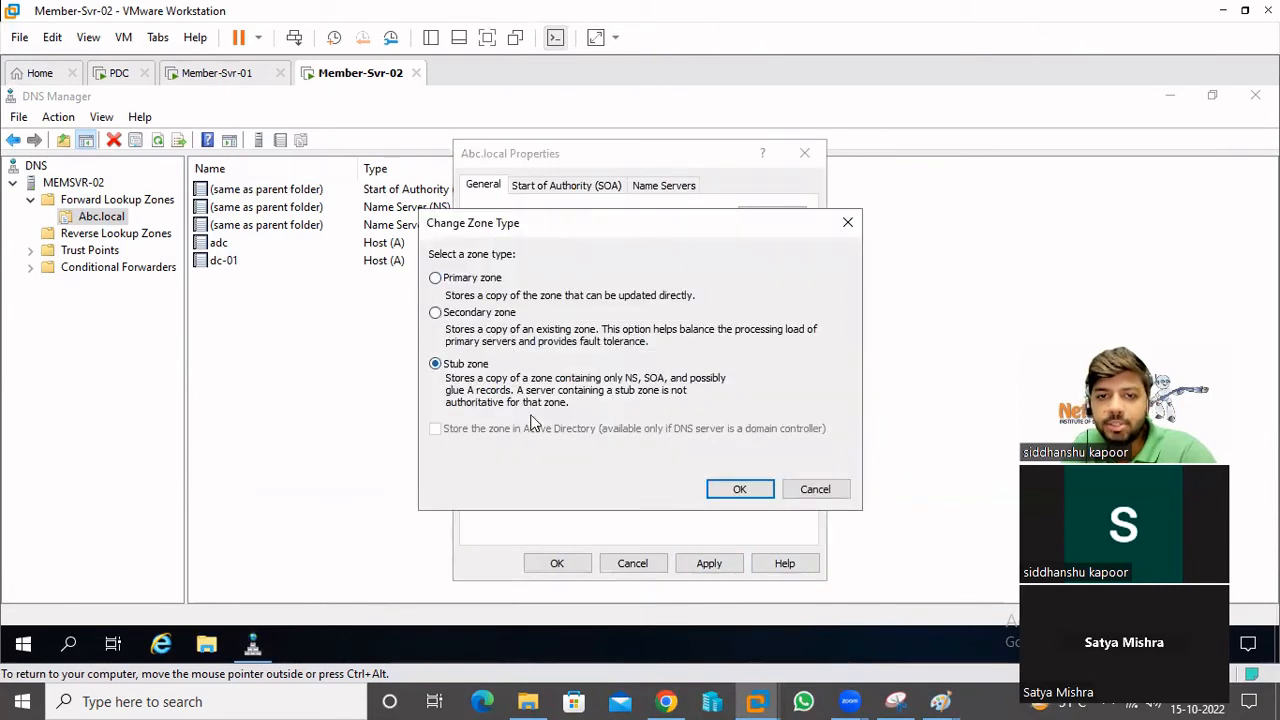
{"action": "left_click", "coordinate": [712, 490]}
{"action": "left_click", "coordinate": [706, 563]}
{"action": "left_click", "coordinate": [557, 563]}
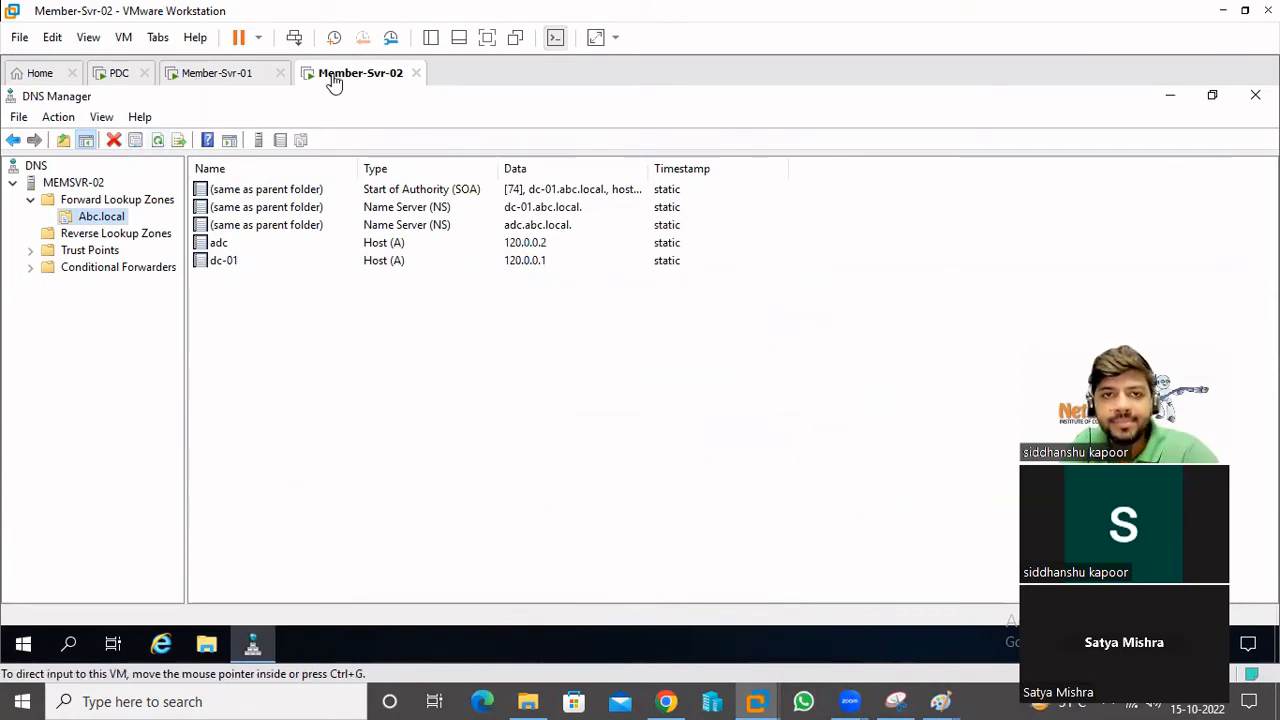
{"action": "left_click", "coordinate": [268, 361]}
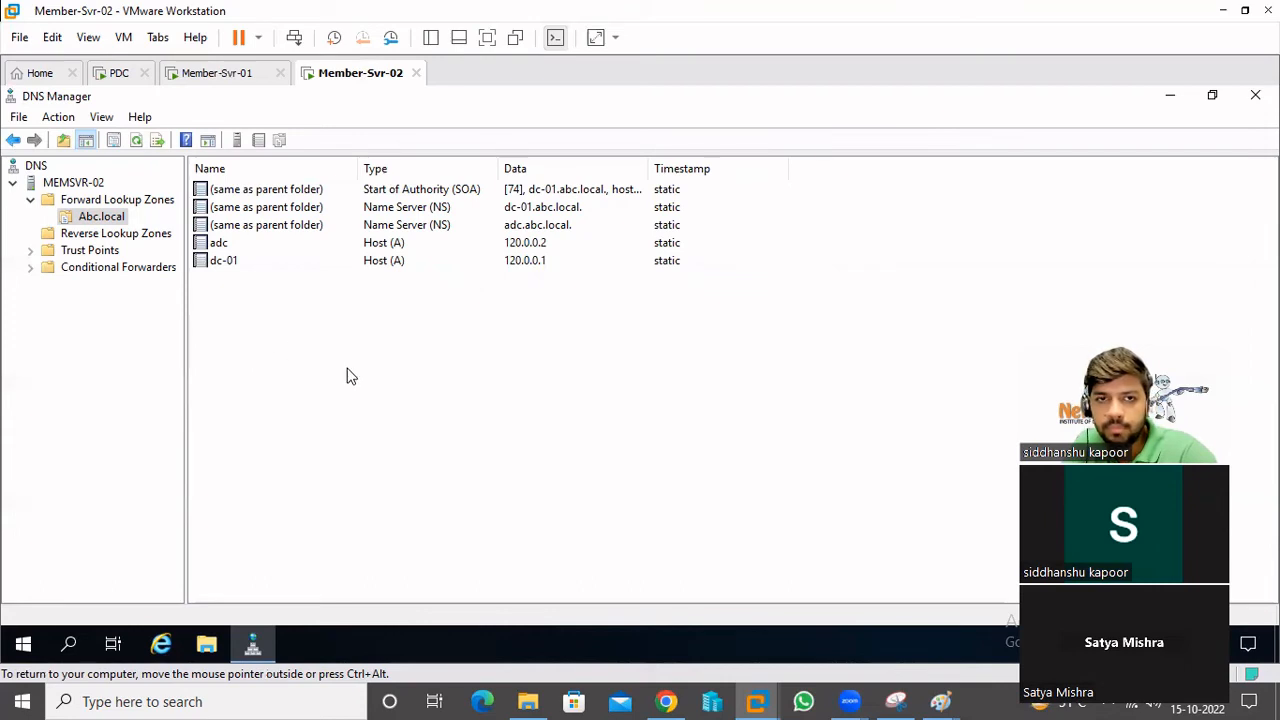
- Check the Abc.local zone's type and master server on Member-Svr-01, and return to the zone's records on Member-Svr-02
{"action": "left_click", "coordinate": [243, 80]}
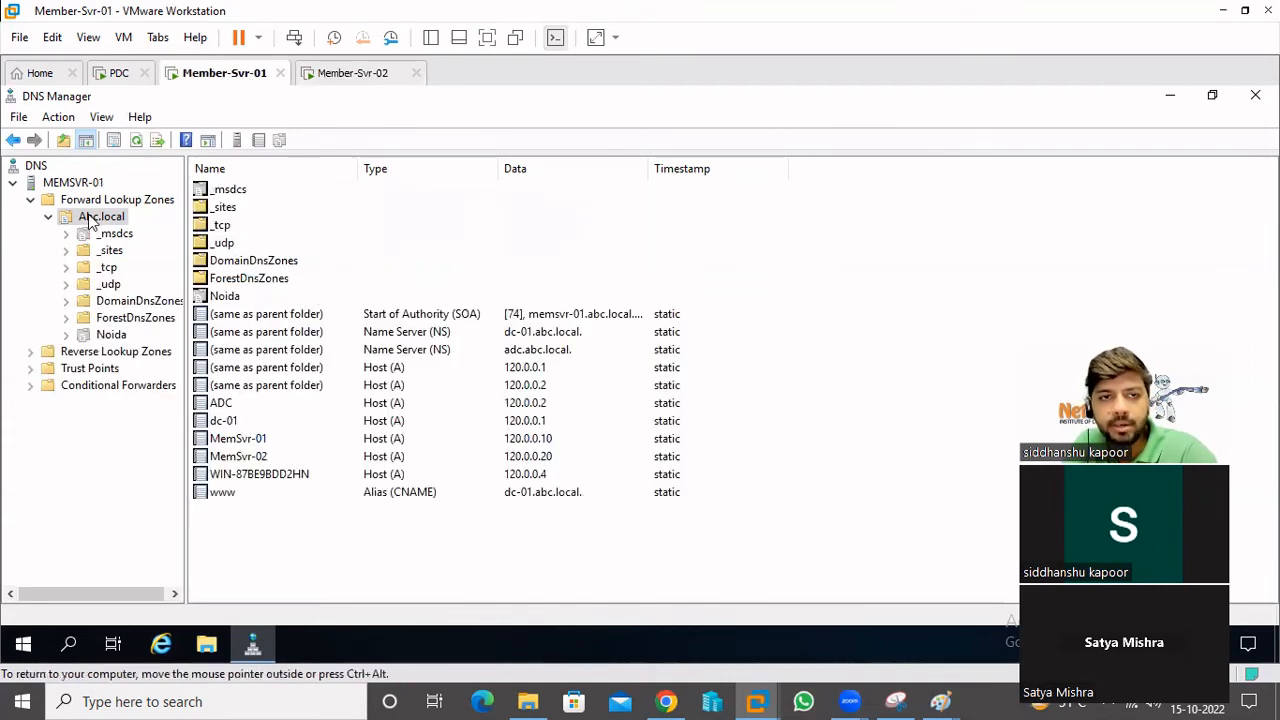
{"action": "right_click", "coordinate": [88, 220]}
{"action": "left_click", "coordinate": [167, 420]}
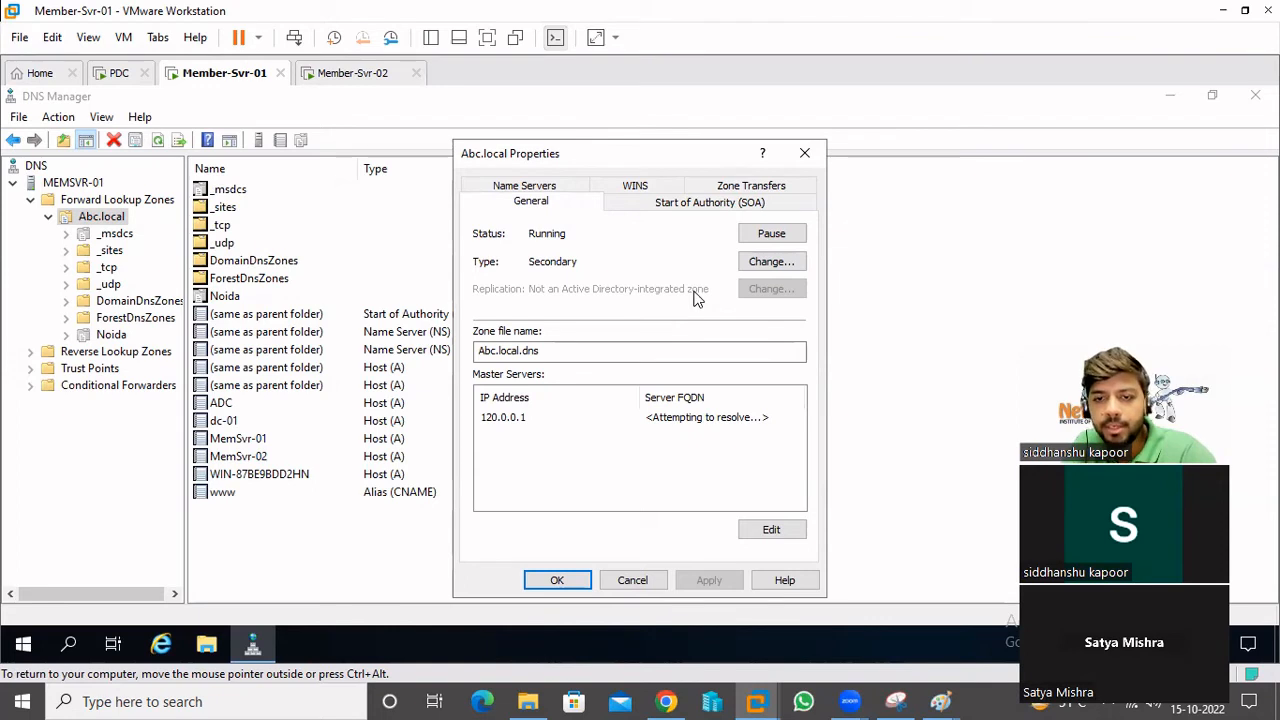
{"action": "left_click", "coordinate": [802, 163]}
{"action": "left_click", "coordinate": [317, 78]}
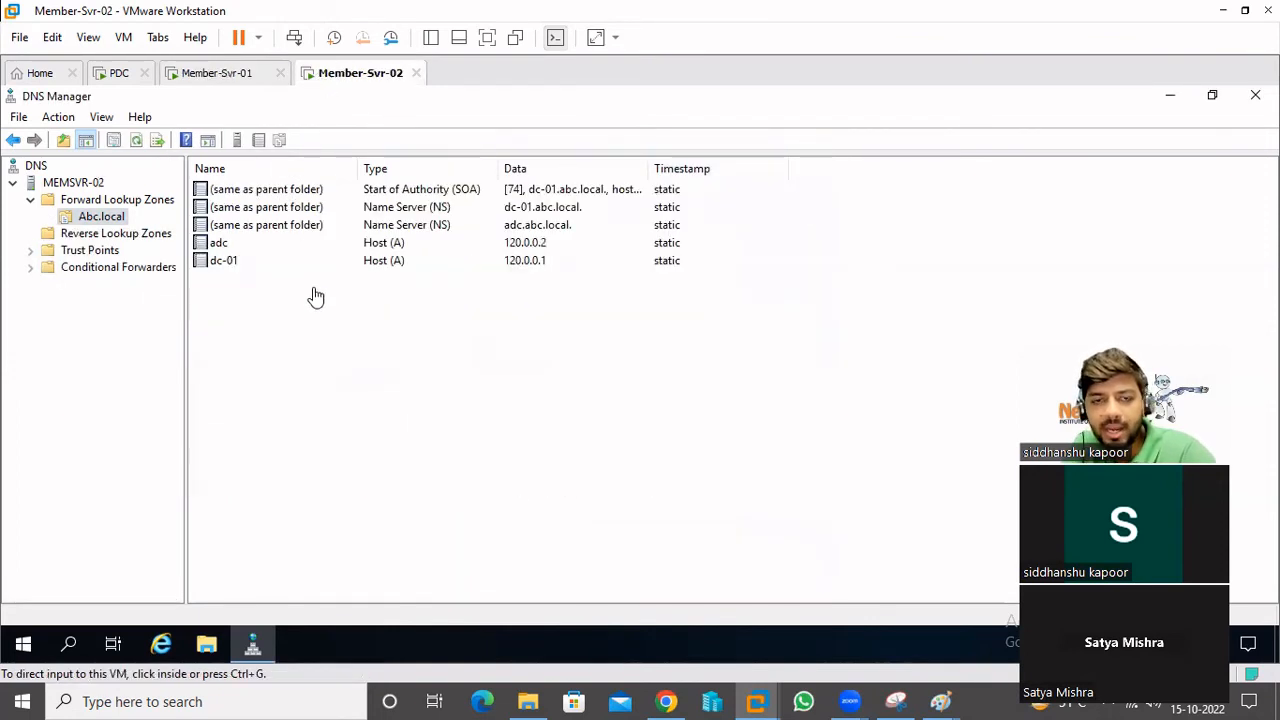
{"action": "left_click", "coordinate": [281, 395]}
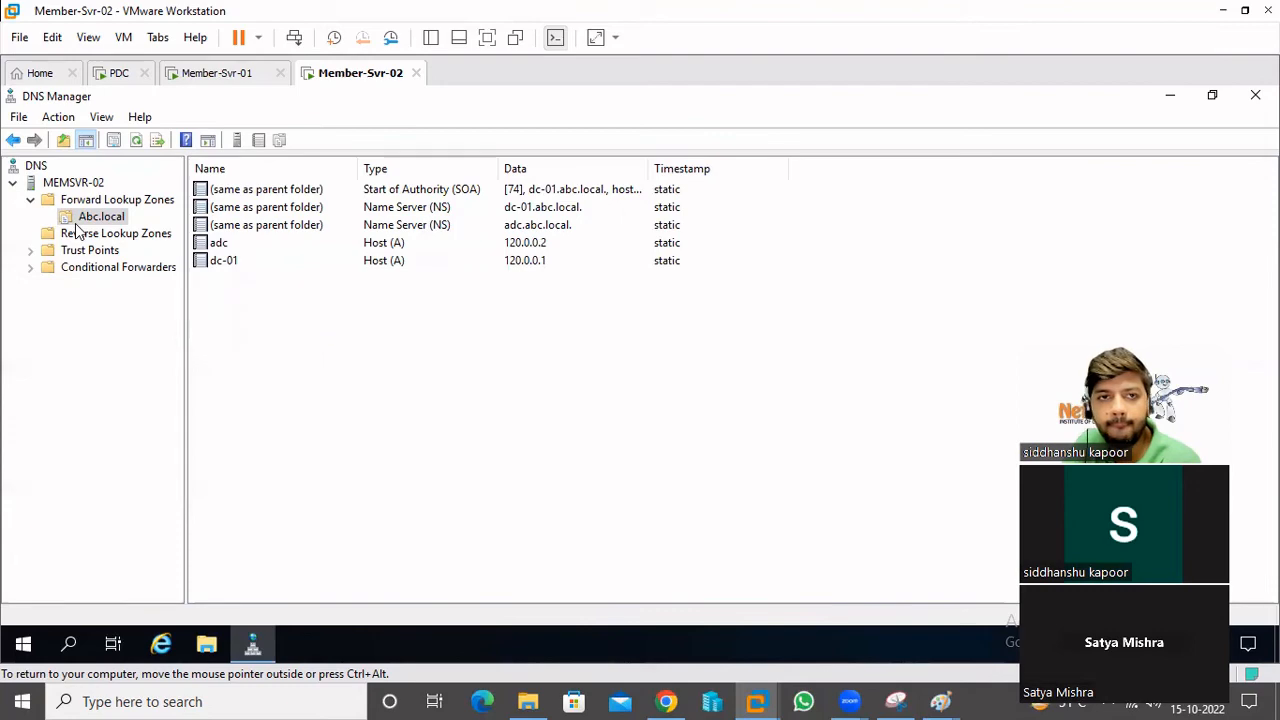
- Change the Abc.local secondary zone on Member-Svr-01 to a primary zone, refresh it and check its available commands
{"action": "left_click", "coordinate": [208, 74]}
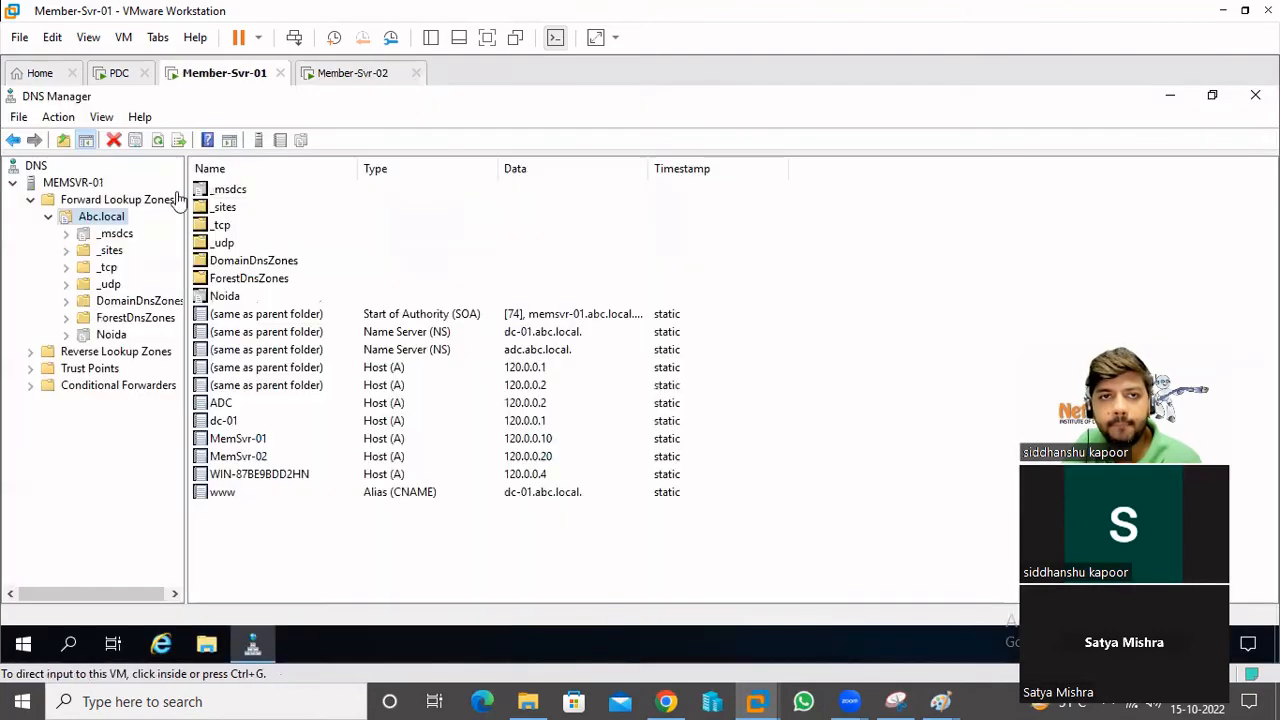
{"action": "right_click", "coordinate": [100, 220]}
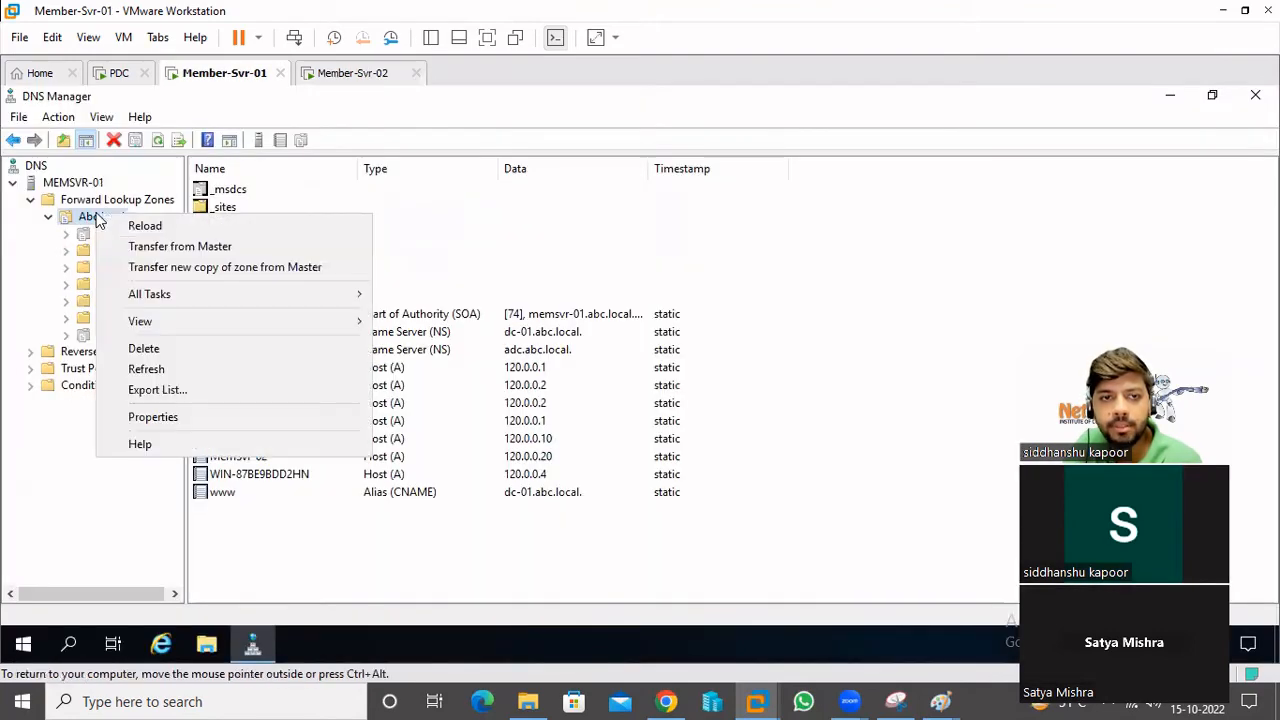
{"action": "left_click", "coordinate": [195, 424]}
{"action": "left_click", "coordinate": [760, 262]}
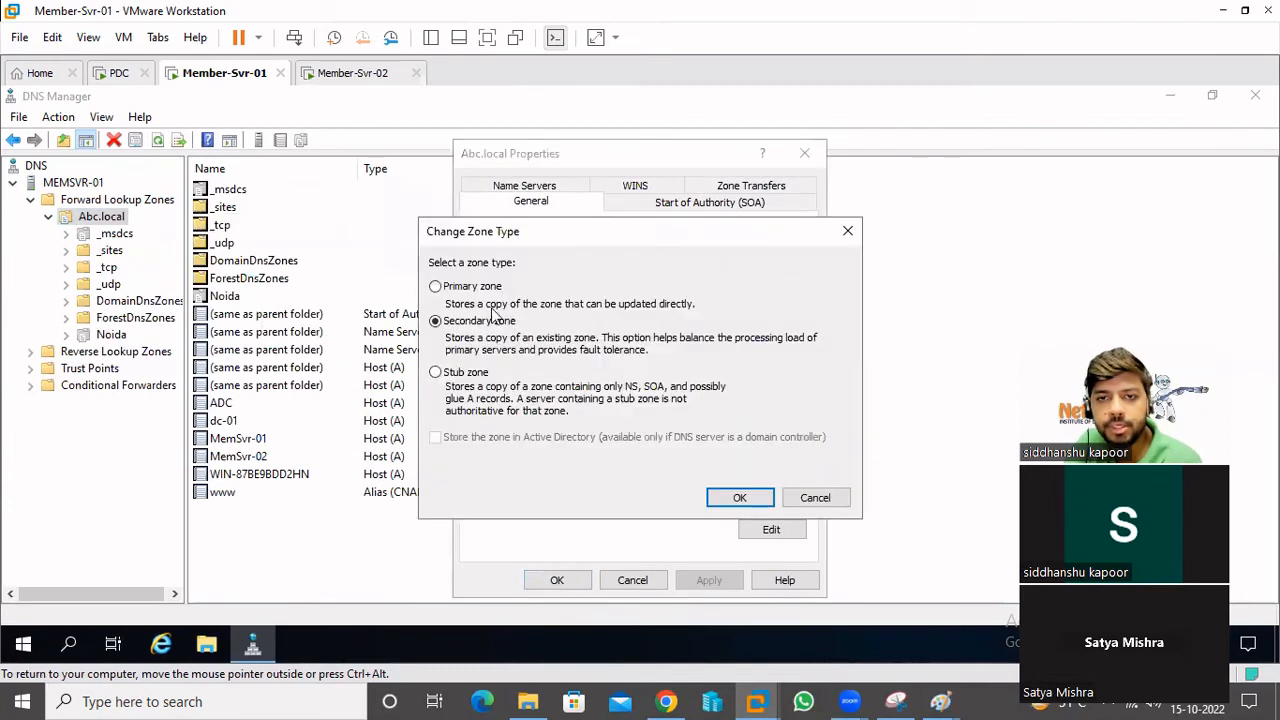
{"action": "left_click", "coordinate": [466, 287]}
{"action": "left_click", "coordinate": [740, 499]}
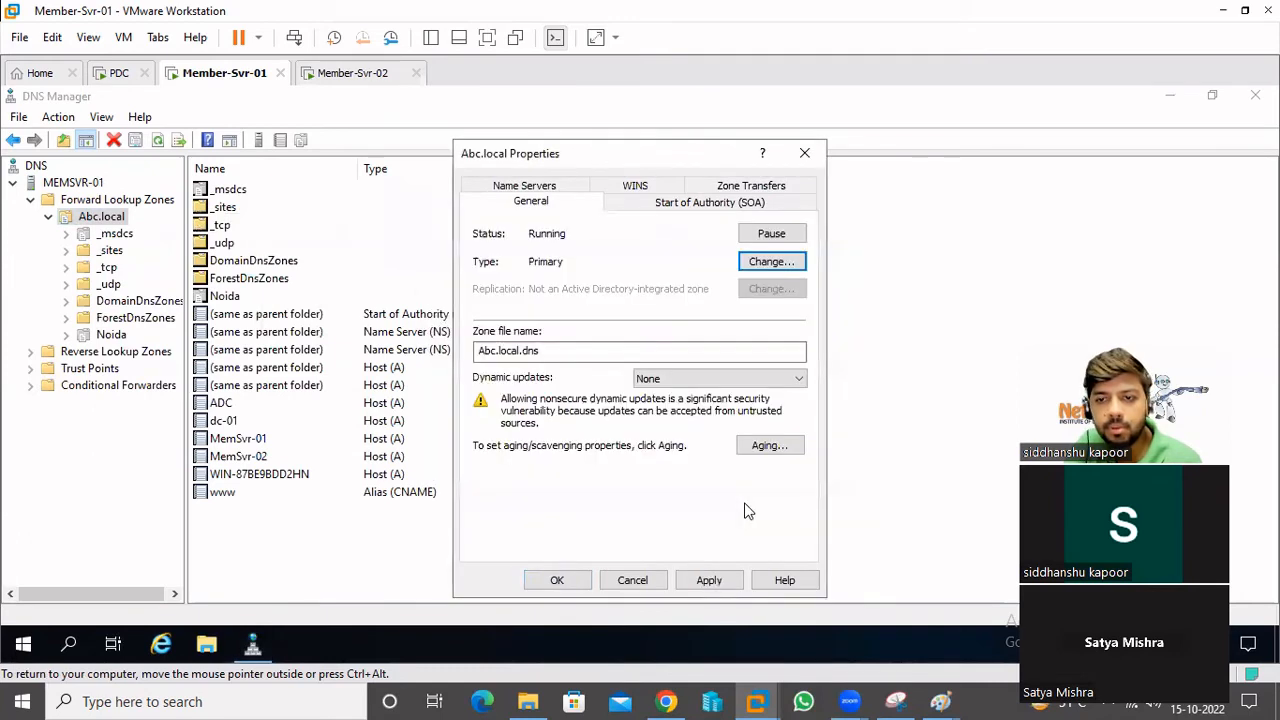
{"action": "left_click", "coordinate": [708, 579]}
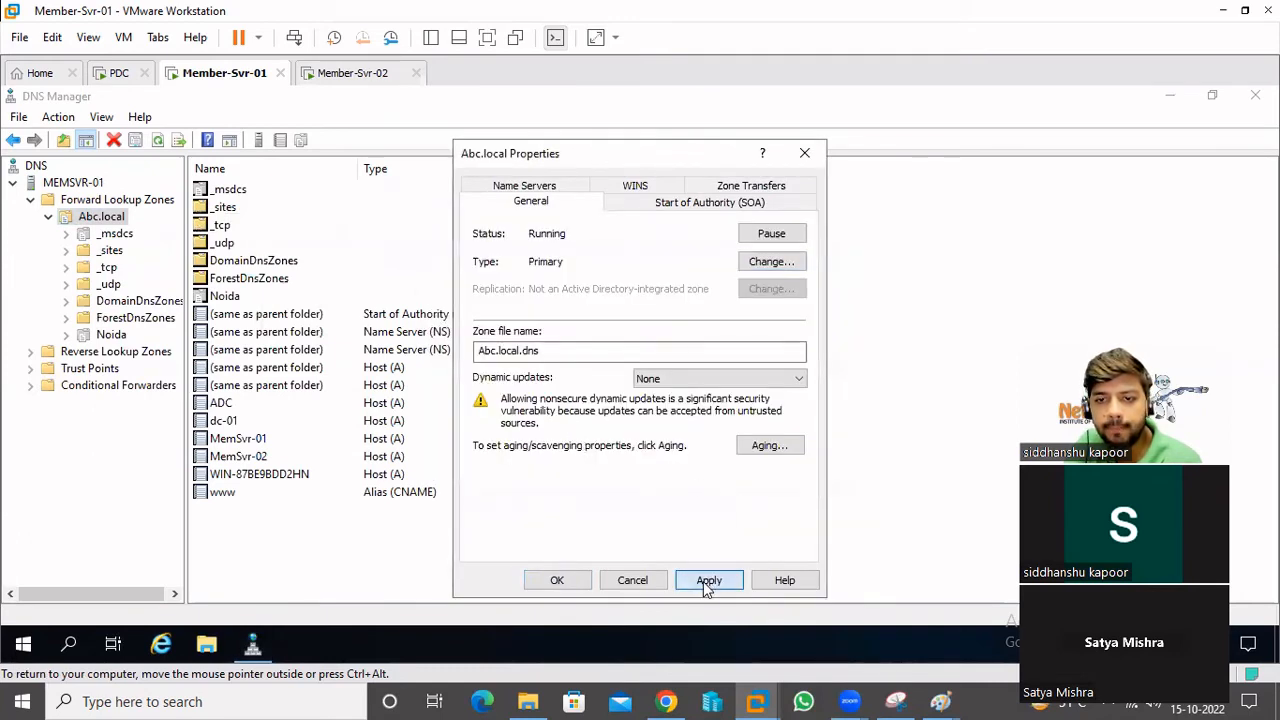
{"action": "left_click", "coordinate": [560, 580]}
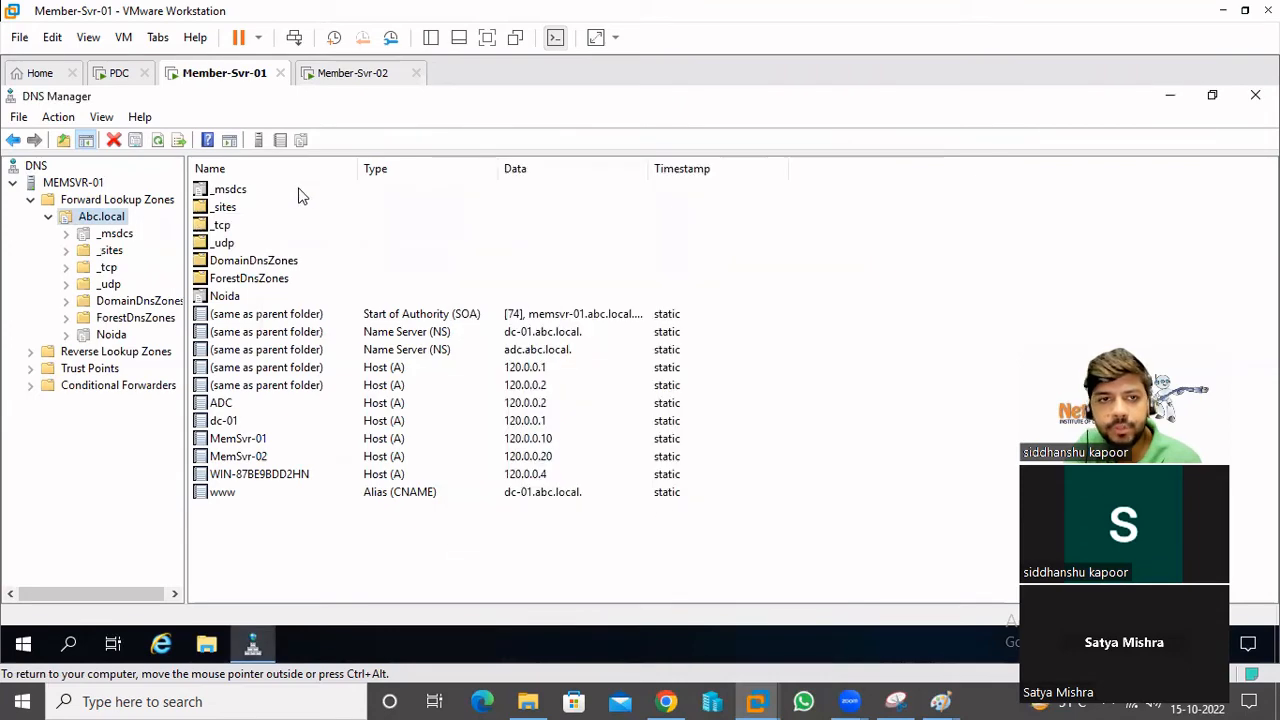
{"action": "left_click", "coordinate": [157, 141]}
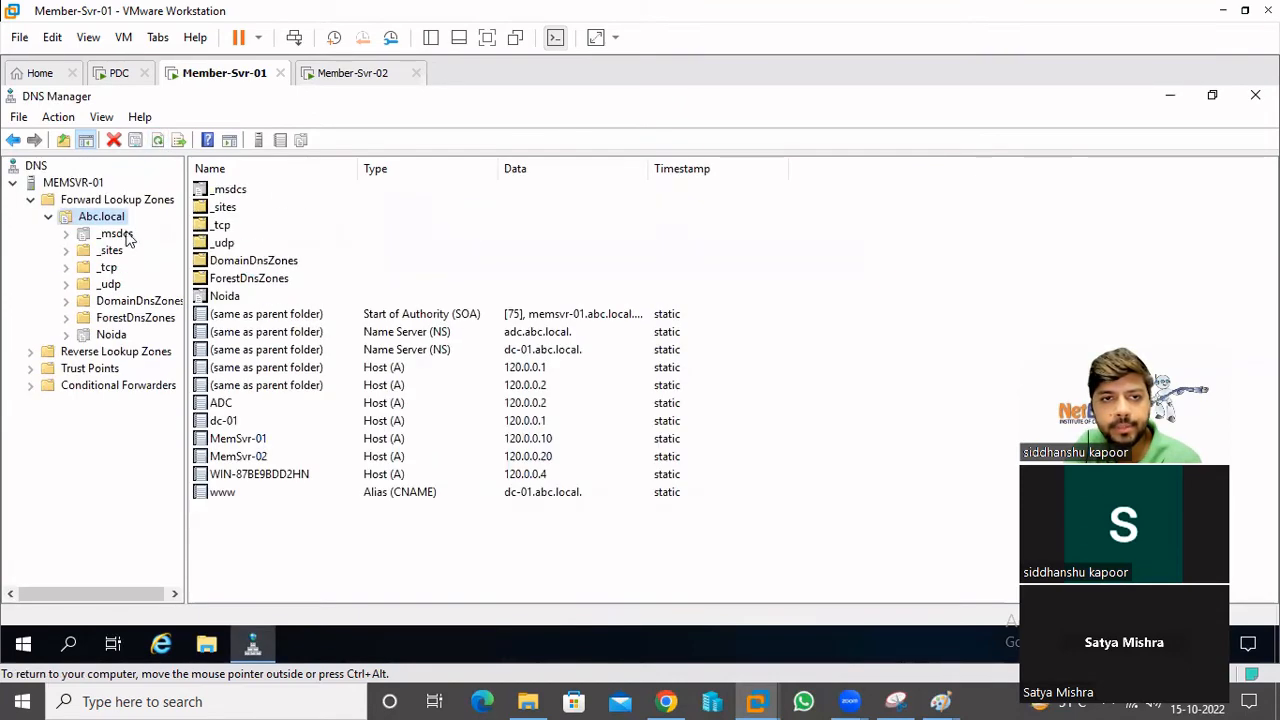
{"action": "right_click", "coordinate": [101, 217]}
{"action": "left_click", "coordinate": [877, 365]}
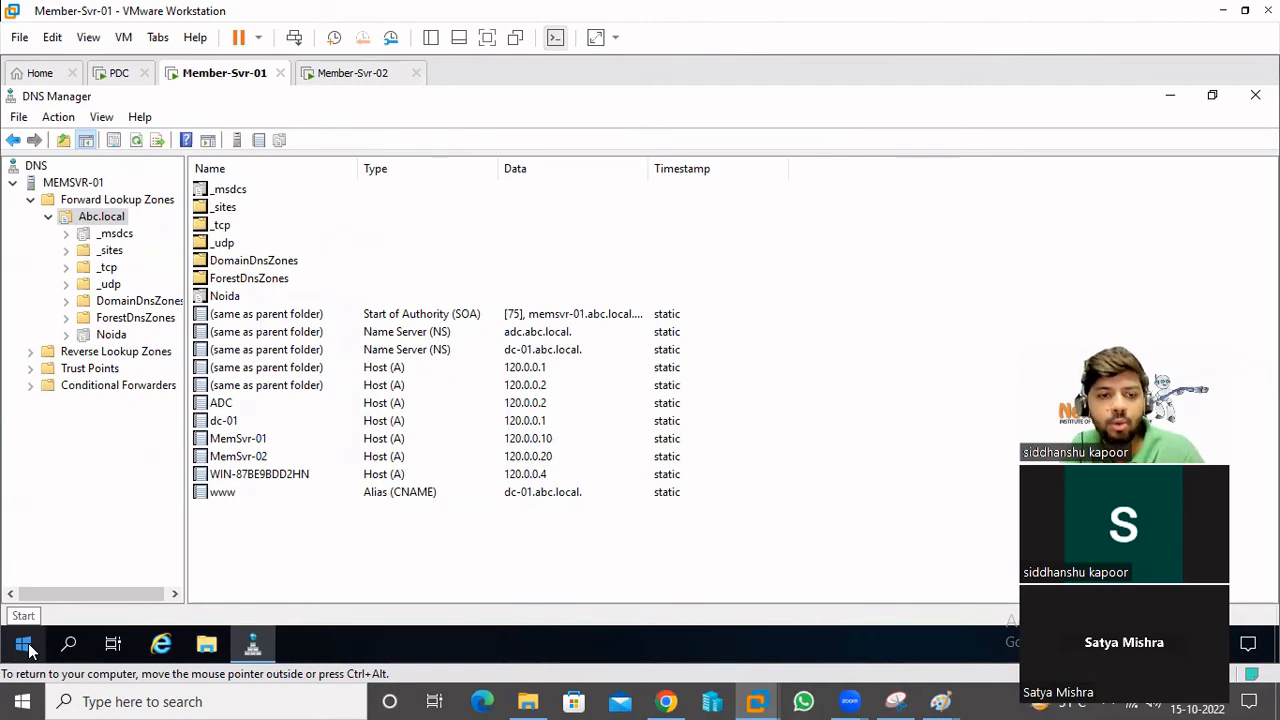
- Open a Command Prompt on Member-Svr-01 and ping abc.local
{"action": "left_click", "coordinate": [118, 75]}
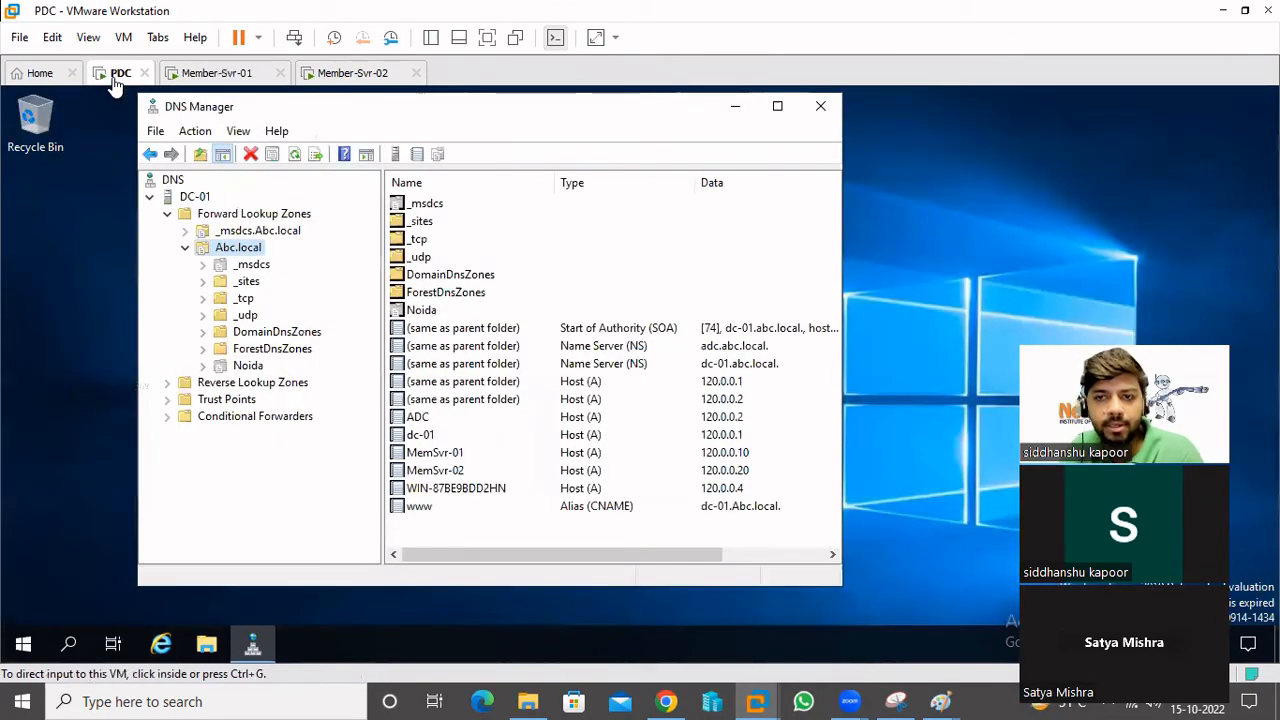
{"action": "left_click", "coordinate": [208, 76]}
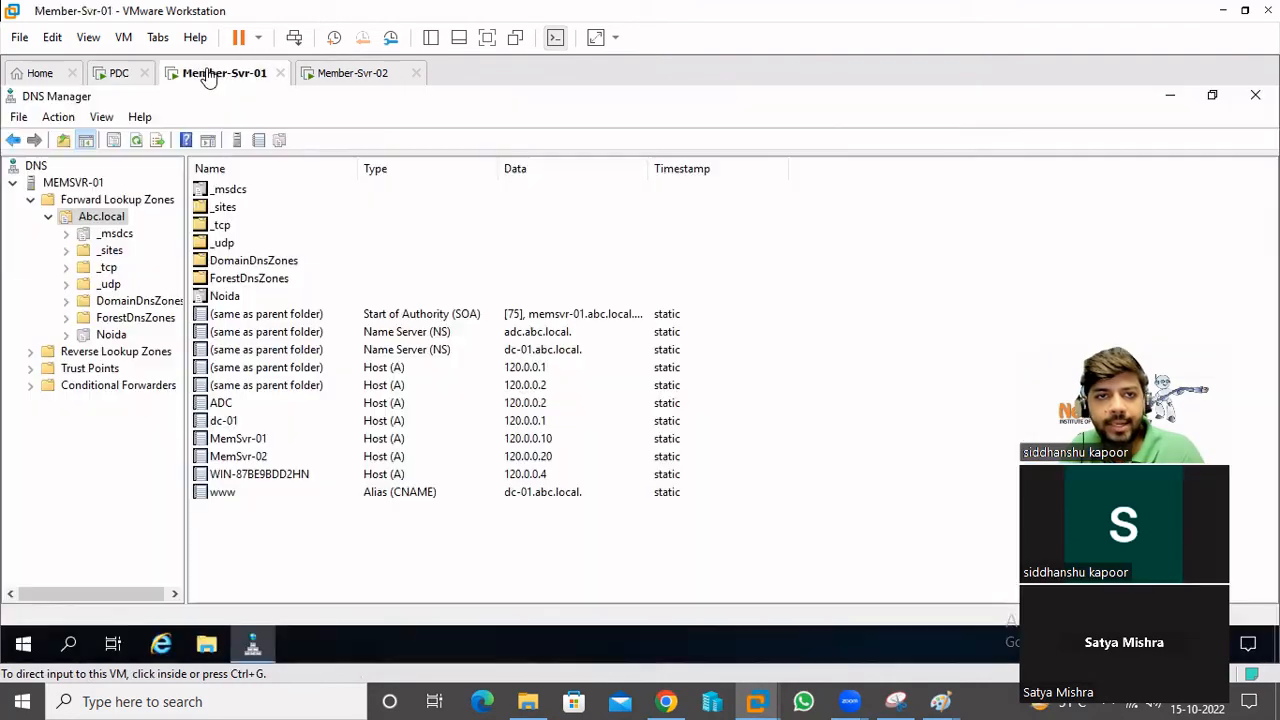
{"action": "right_click", "coordinate": [23, 643]}
{"action": "left_click", "coordinate": [71, 549]}
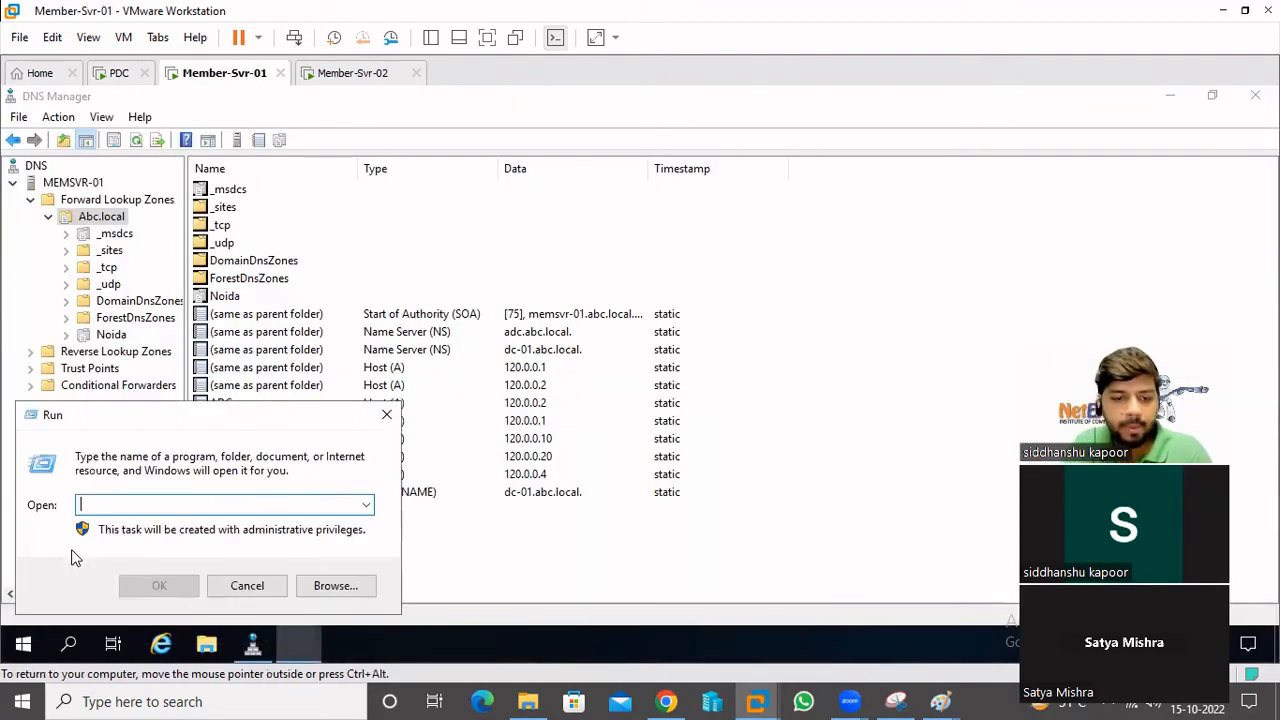
{"action": "type", "text": "pi"}
{"action": "key", "text": "BackSpace"}
{"action": "key", "text": "BackSpace"}
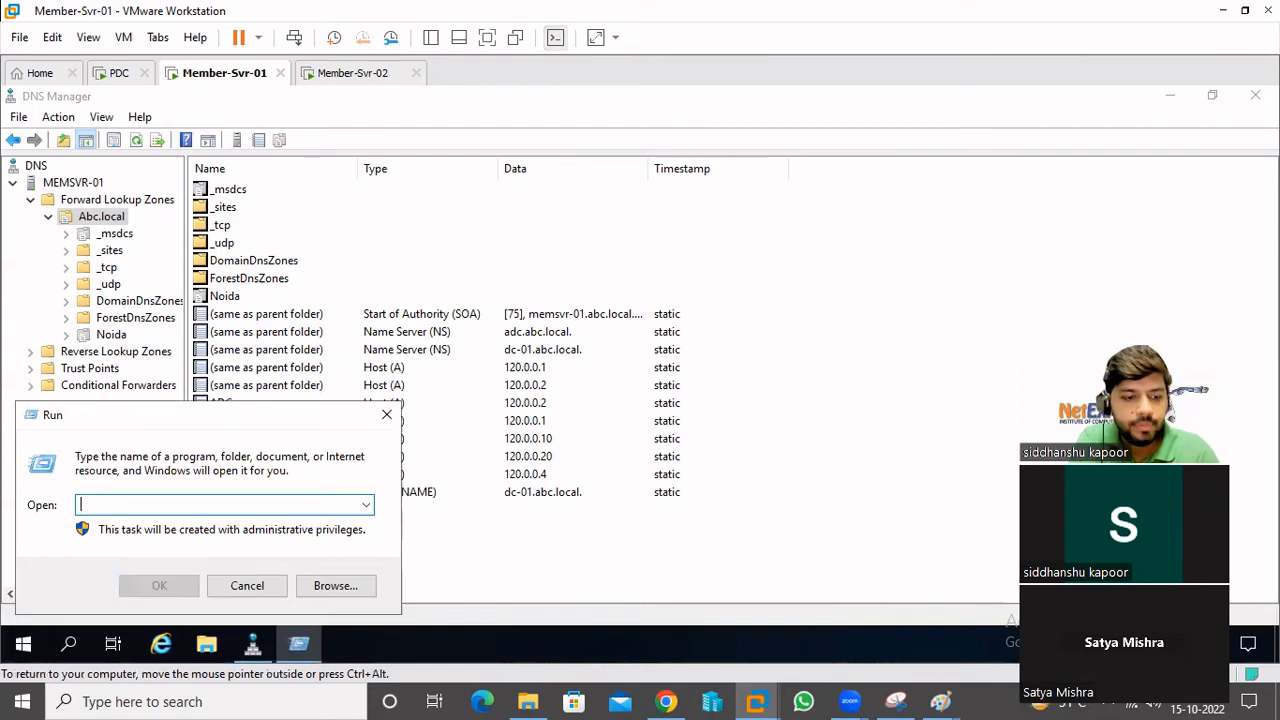
{"action": "type", "text": "cmd"}
{"action": "key", "text": "Return"}
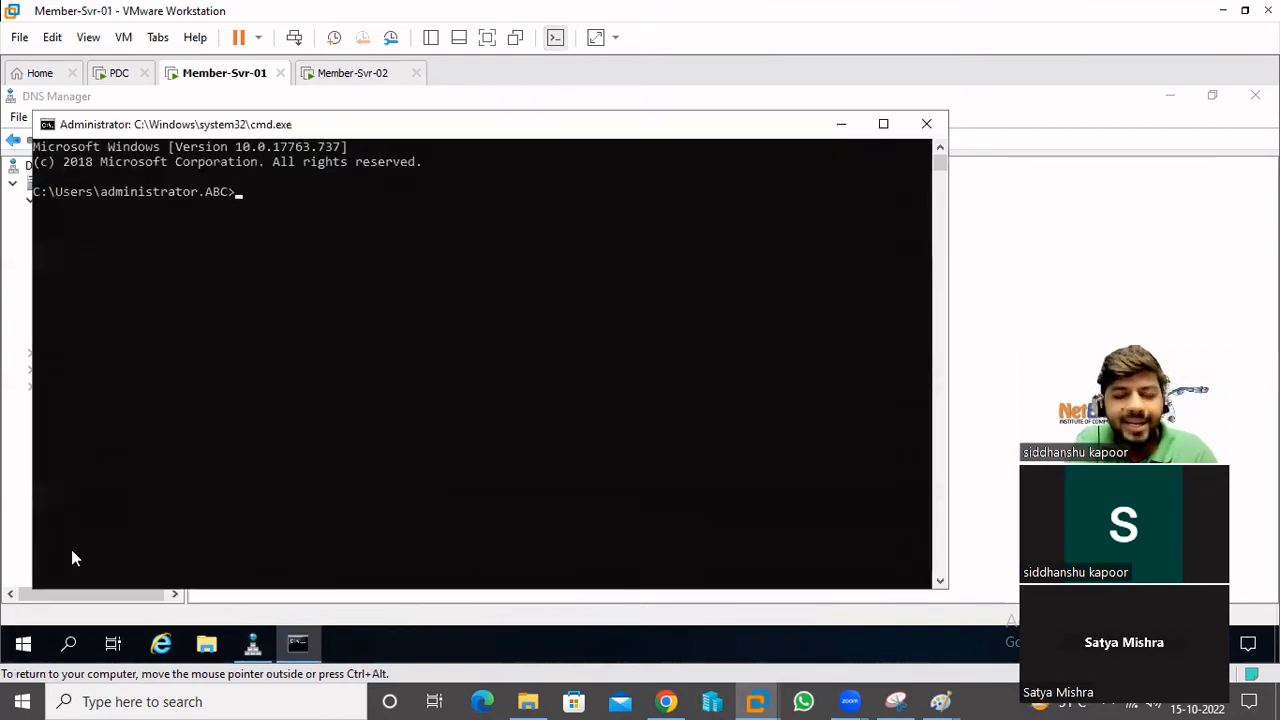
{"action": "type", "text": "ping abc.local"}
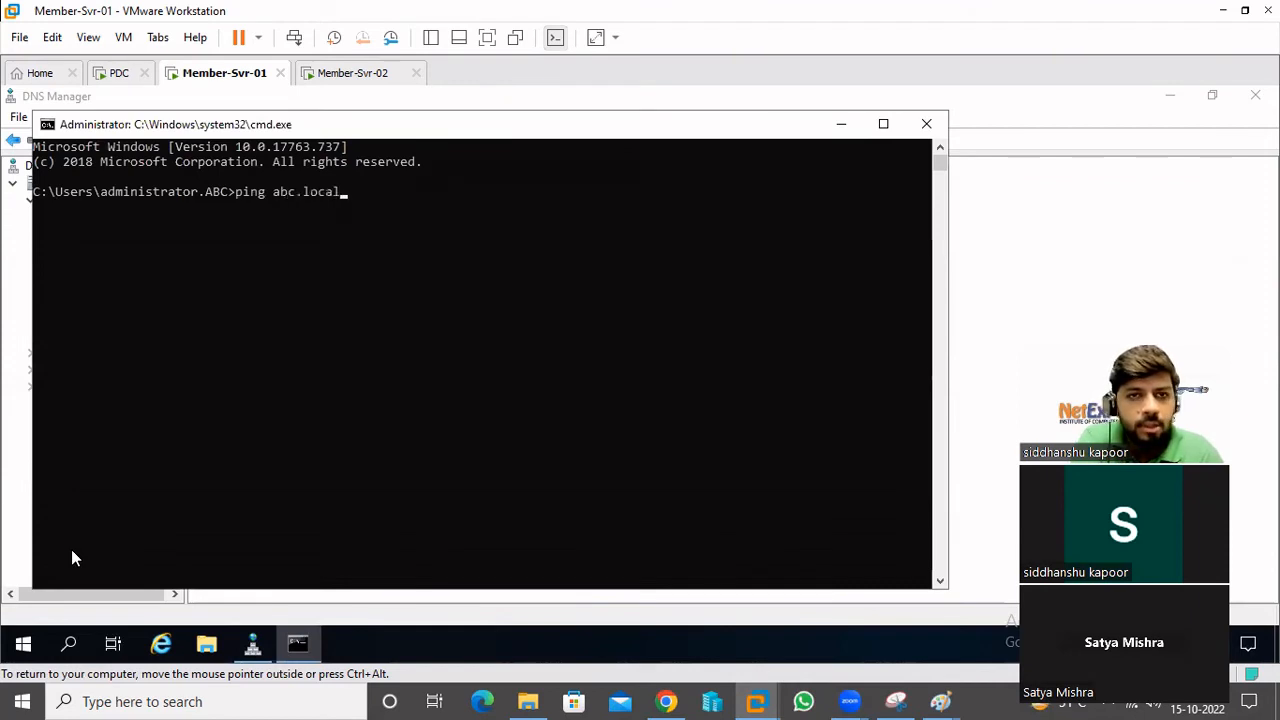
{"action": "key", "text": "Return"}
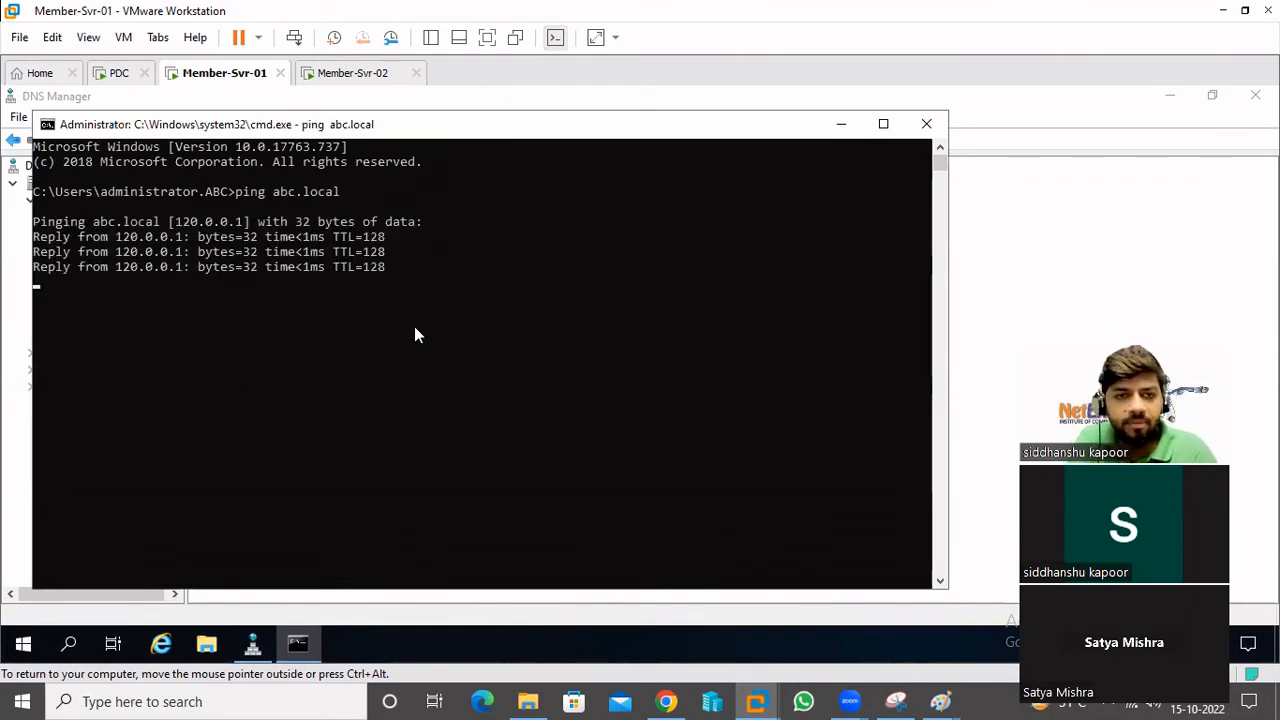
- Flush the DNS resolver cache on Member-Svr-01 with ipconfig /flushdns
{"action": "type", "text": "flusd"}
{"action": "key", "text": "BackSpace"}
{"action": "key", "text": "BackSpace"}
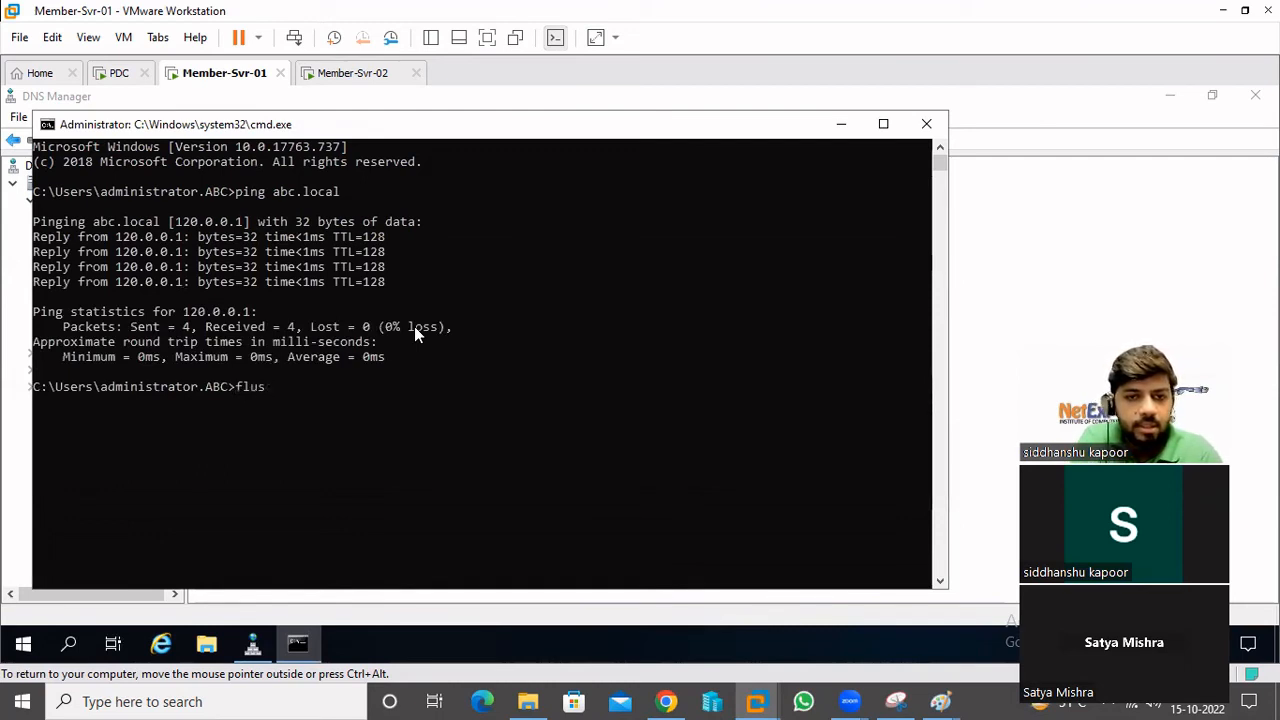
{"action": "type", "text": "shdn"}
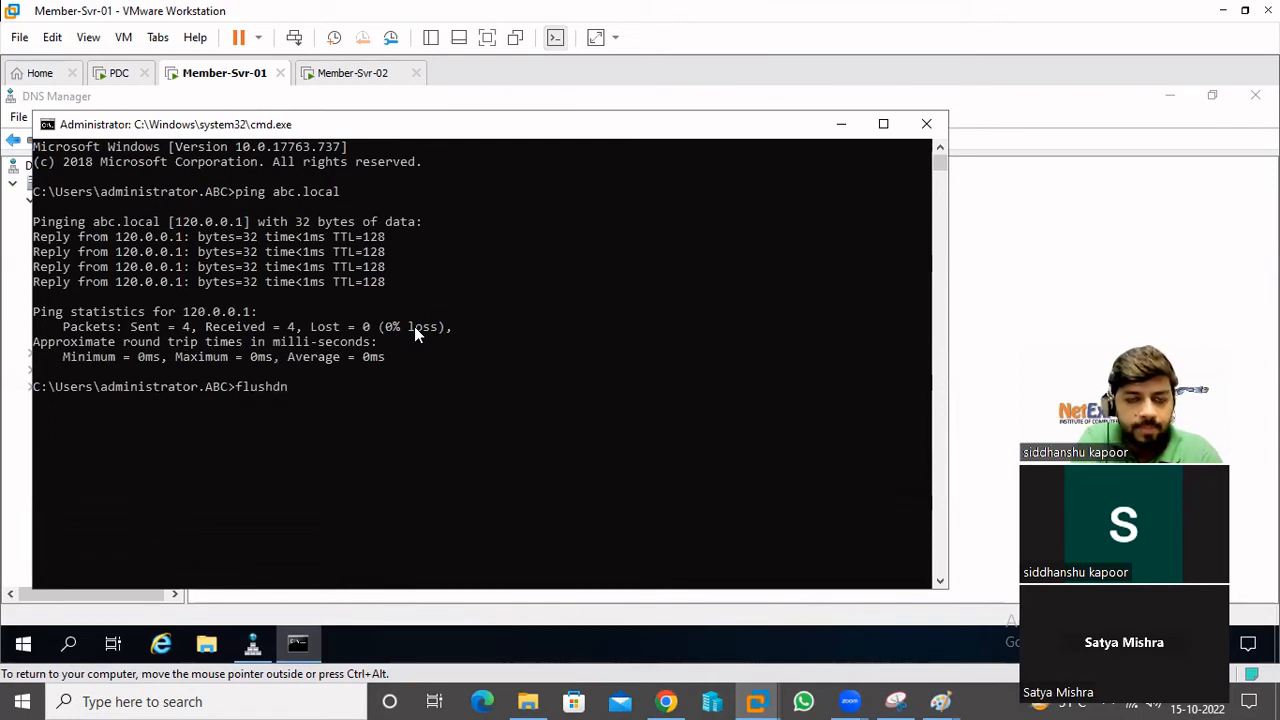
{"action": "key", "text": "Escape"}
{"action": "type", "text": "ipconfig /flusdh"}
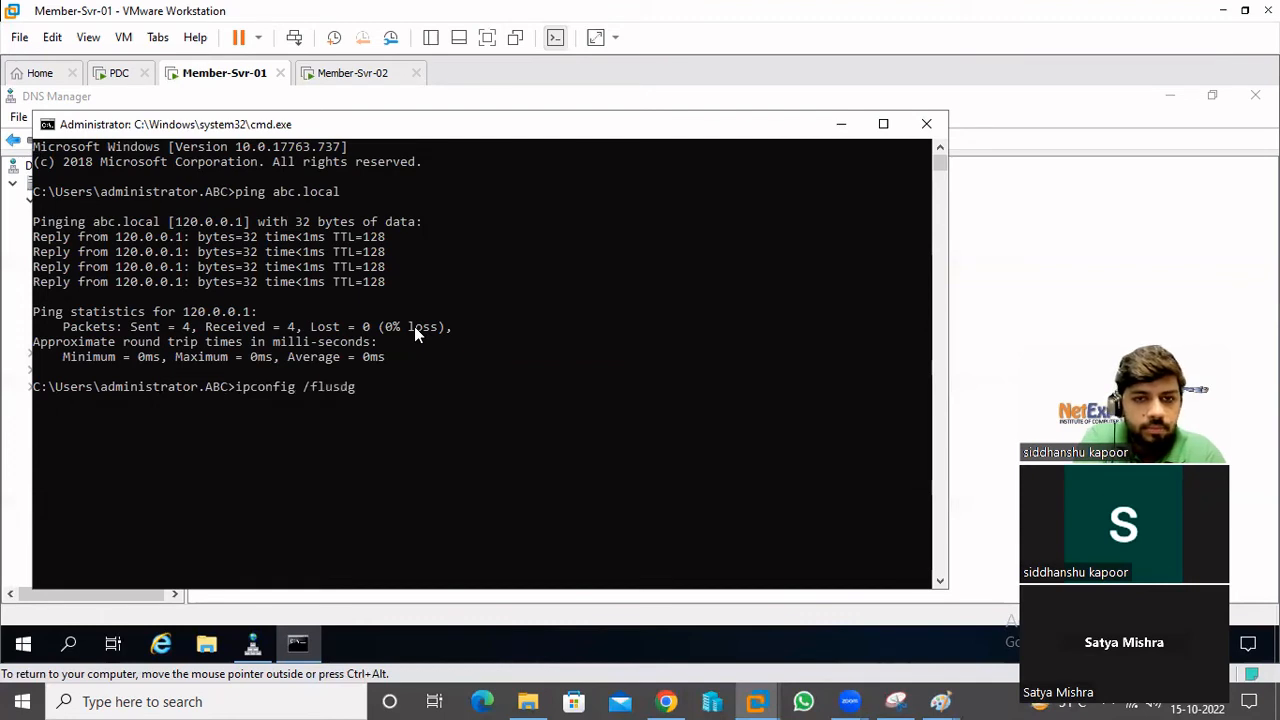
{"action": "key", "text": "BackSpace"}
{"action": "key", "text": "BackSpace"}
{"action": "type", "text": "hdns"}
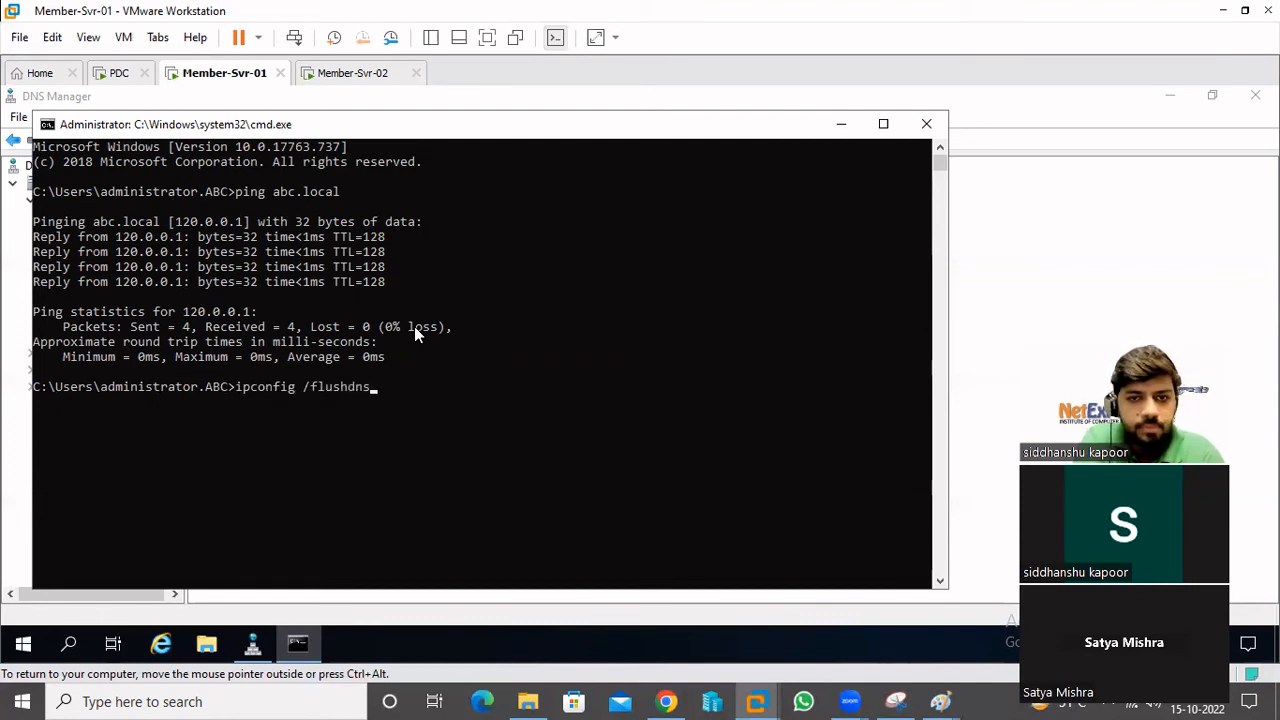
{"action": "key", "text": "Return"}
- Ping abc.local again from Member-Svr-01 and close the Command Prompt
{"action": "key", "text": "Up"}
{"action": "key", "text": "Up"}
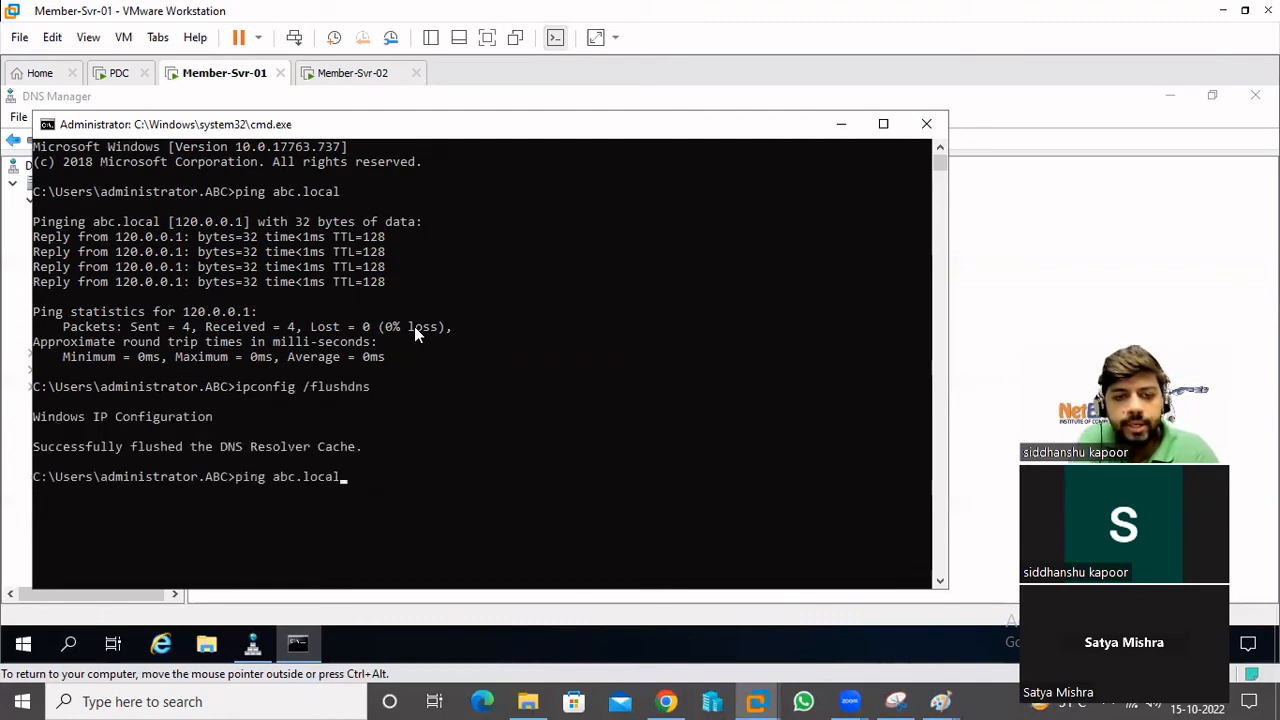
{"action": "key", "text": "Return"}
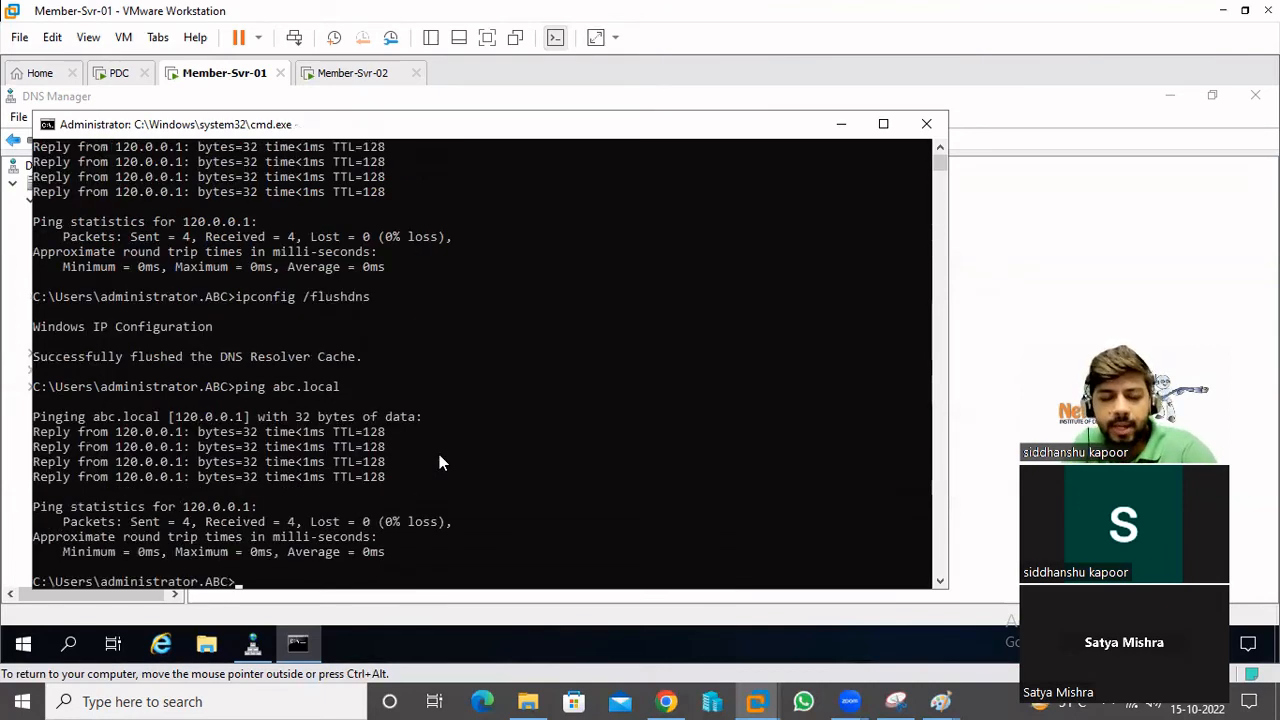
{"action": "left_click", "coordinate": [926, 124]}
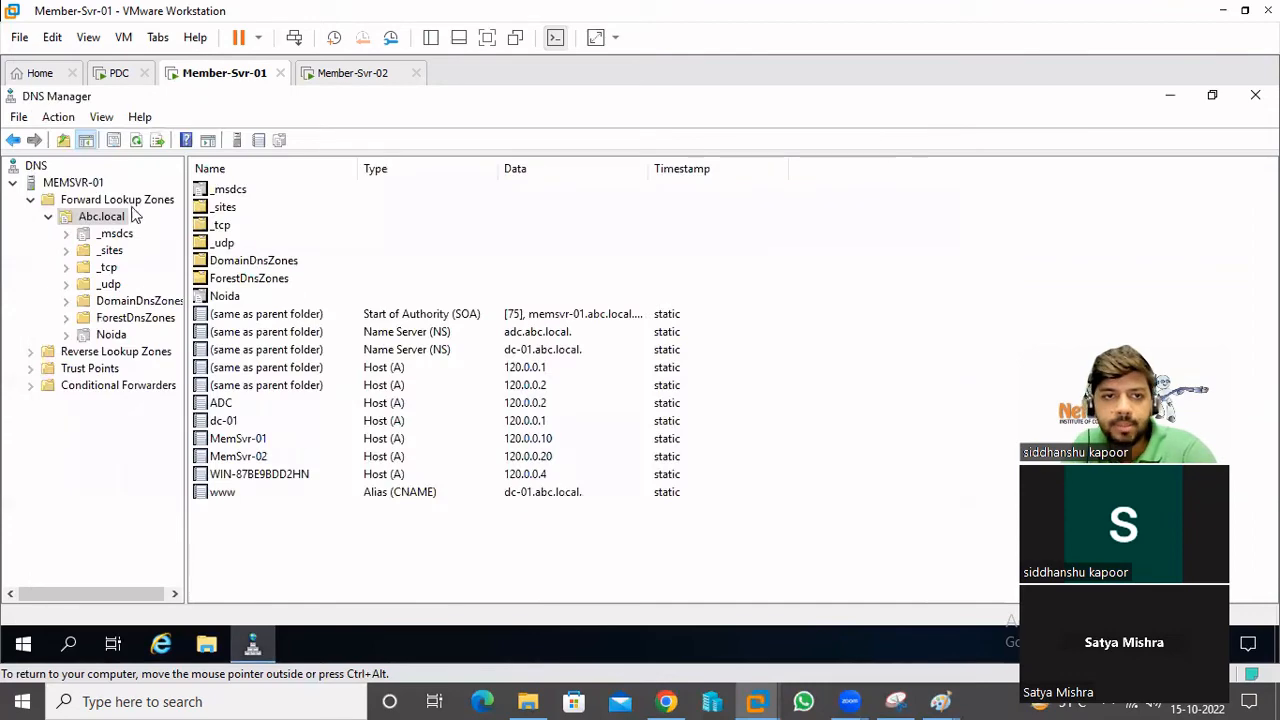
- Switch to the PDC virtual machine and open Network Connections with ncpa.cpl from the Run dialog
{"action": "left_click", "coordinate": [117, 73]}
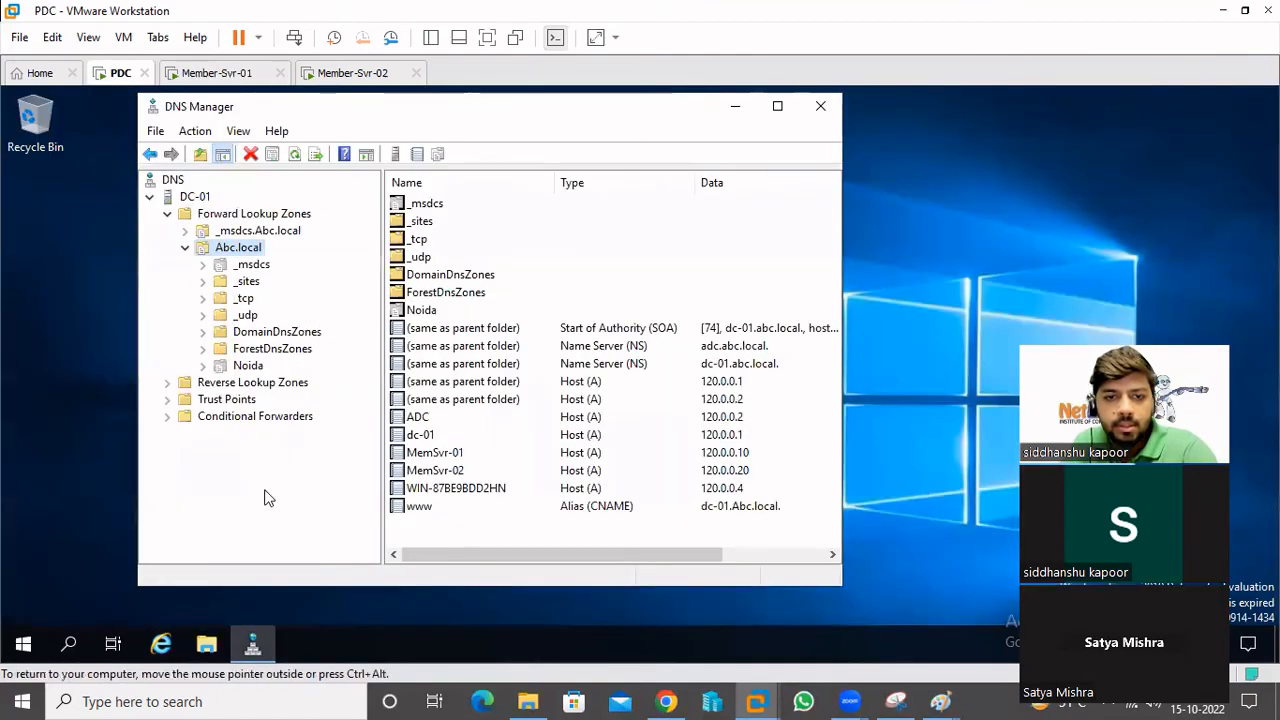
{"action": "right_click", "coordinate": [30, 637]}
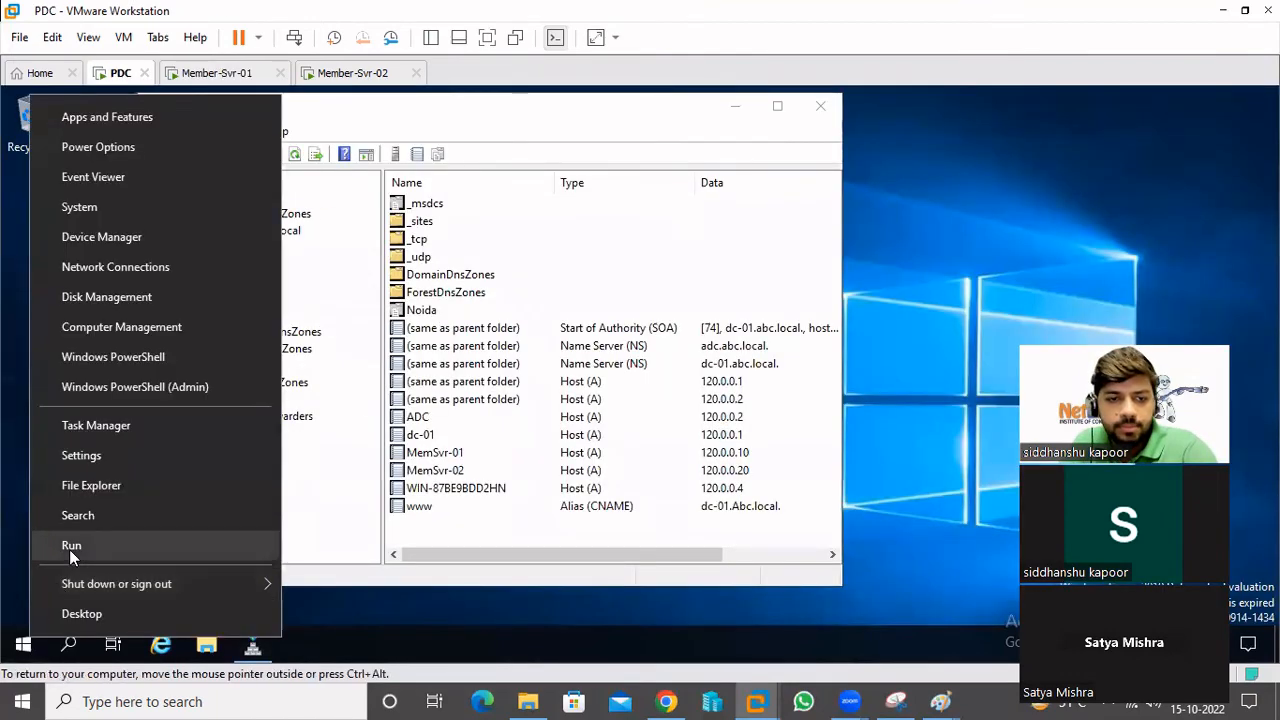
{"action": "left_click", "coordinate": [69, 549]}
{"action": "left_click", "coordinate": [366, 505]}
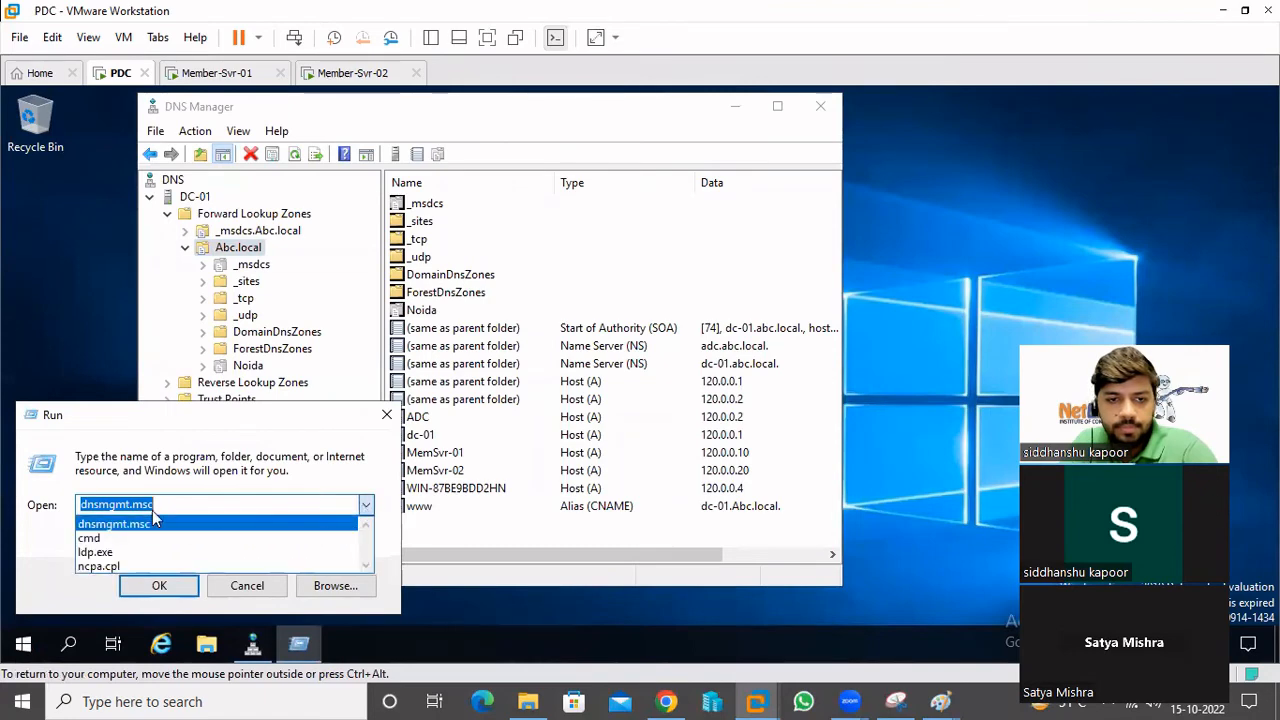
{"action": "left_click", "coordinate": [104, 553]}
{"action": "left_click", "coordinate": [154, 585]}
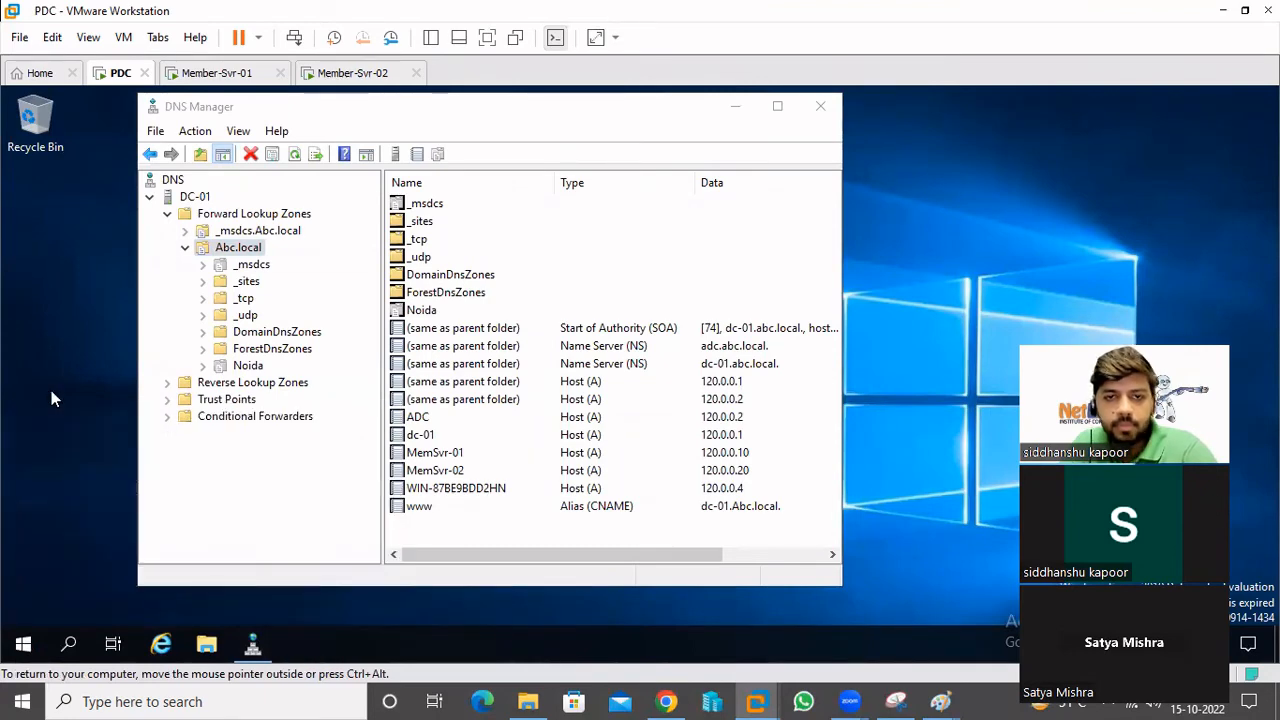
- Set the preferred DNS server in Ethernet0's IPv4 properties to 120.0.0.1 and accept the adapter settings
{"action": "right_click", "coordinate": [193, 227]}
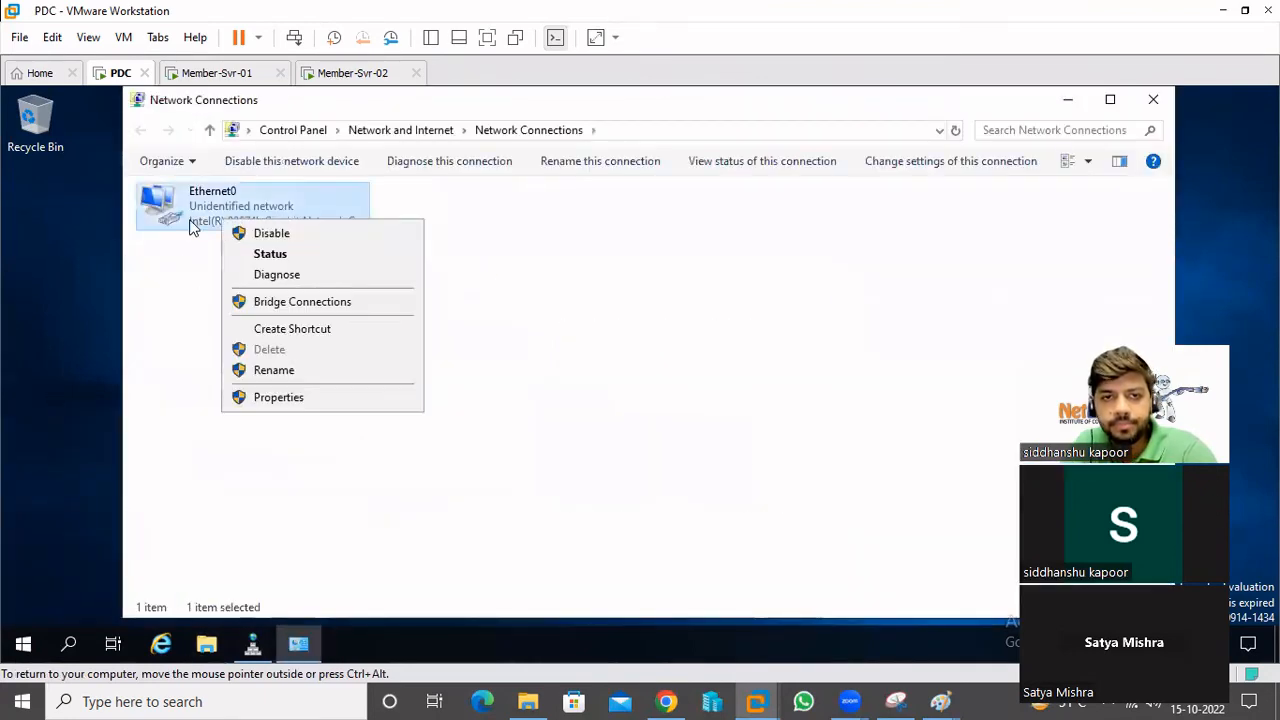
{"action": "left_click", "coordinate": [276, 397]}
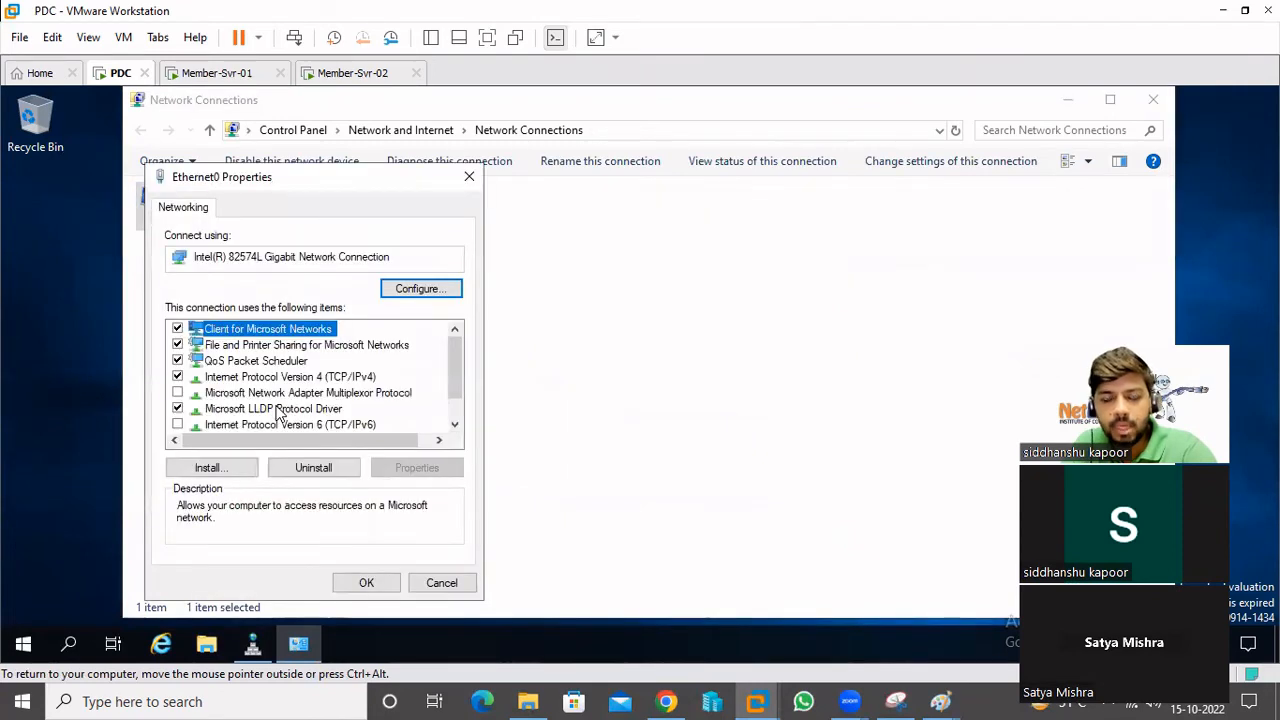
{"action": "double_click", "coordinate": [353, 378]}
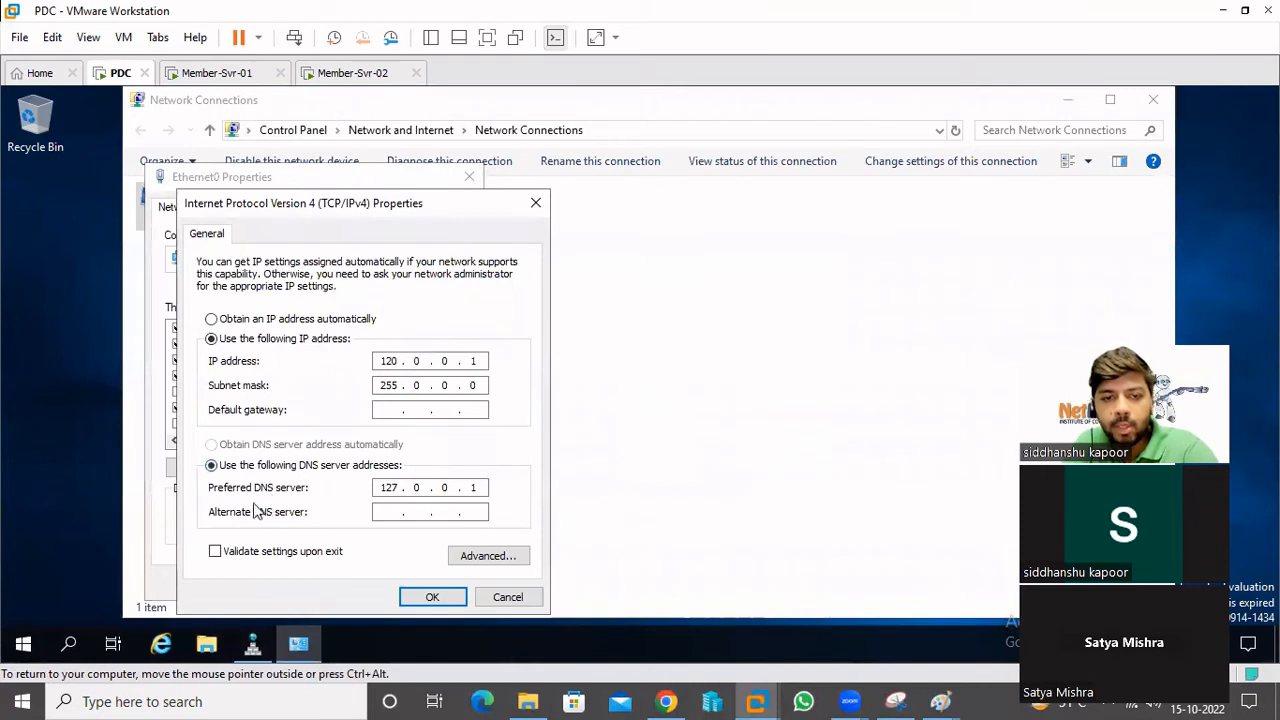
{"action": "left_click_drag", "start_coordinate": [480, 490], "coordinate": [369, 489]}
{"action": "double_click", "coordinate": [395, 487]}
{"action": "type", "text": "1"}
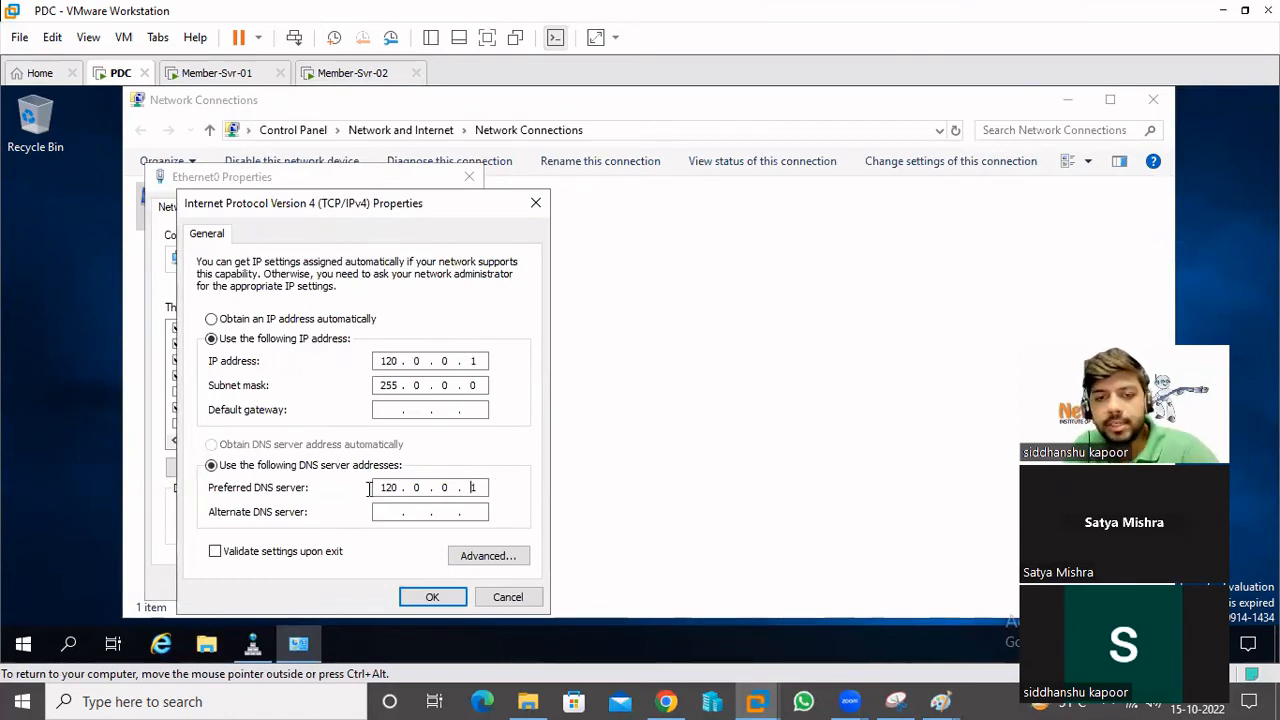
{"action": "left_click", "coordinate": [432, 598]}
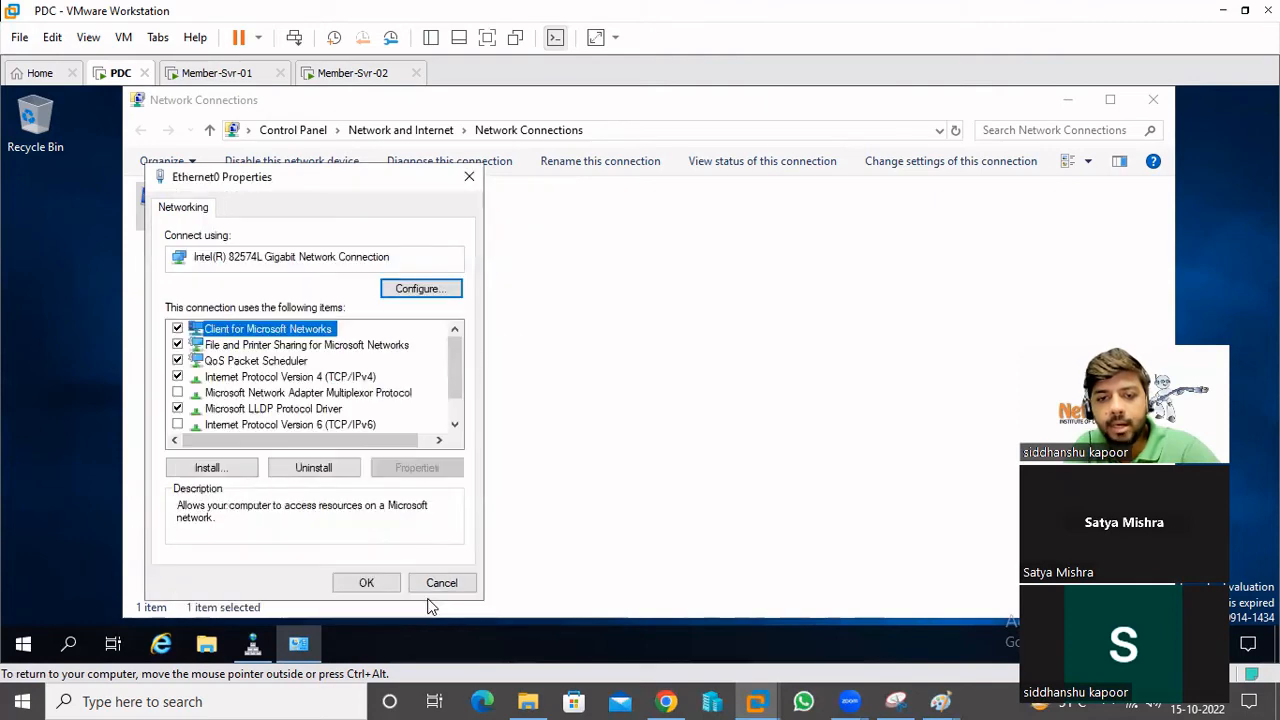
{"action": "left_click", "coordinate": [366, 583]}
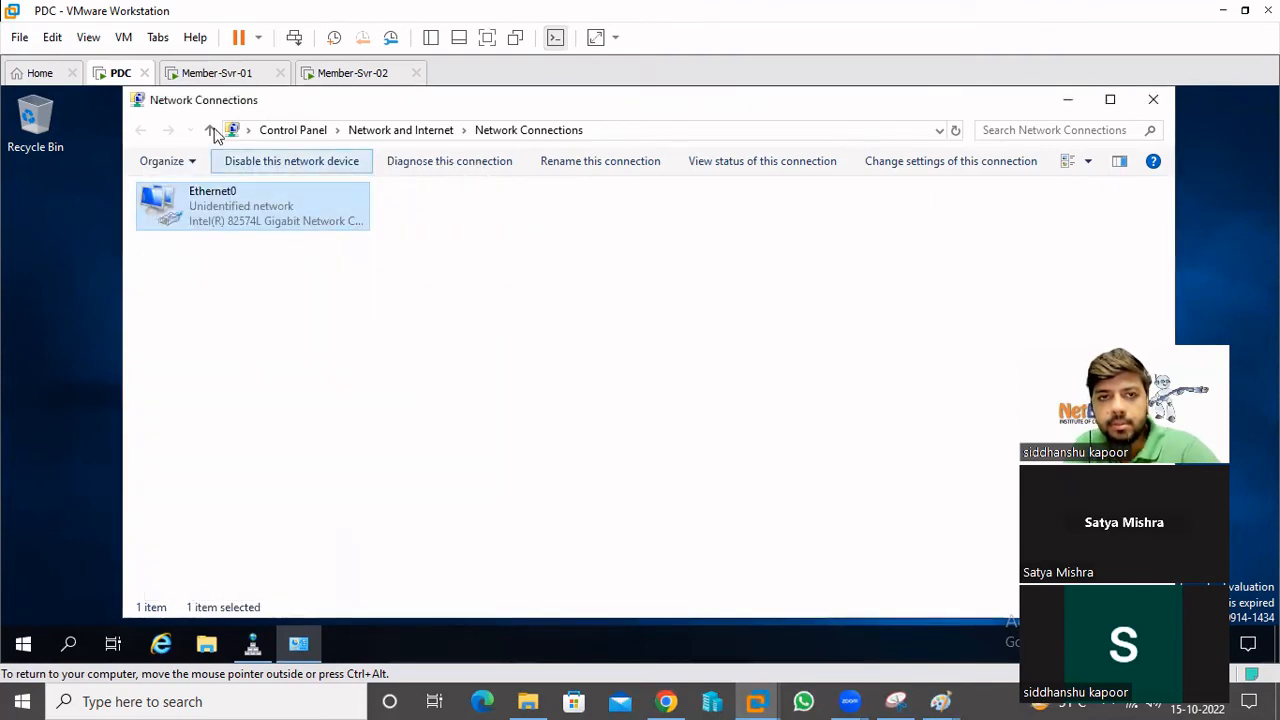
- Compare the Abc.local zone records on Member-Svr-01 with those on Member-Svr-02
{"action": "left_click", "coordinate": [213, 75]}
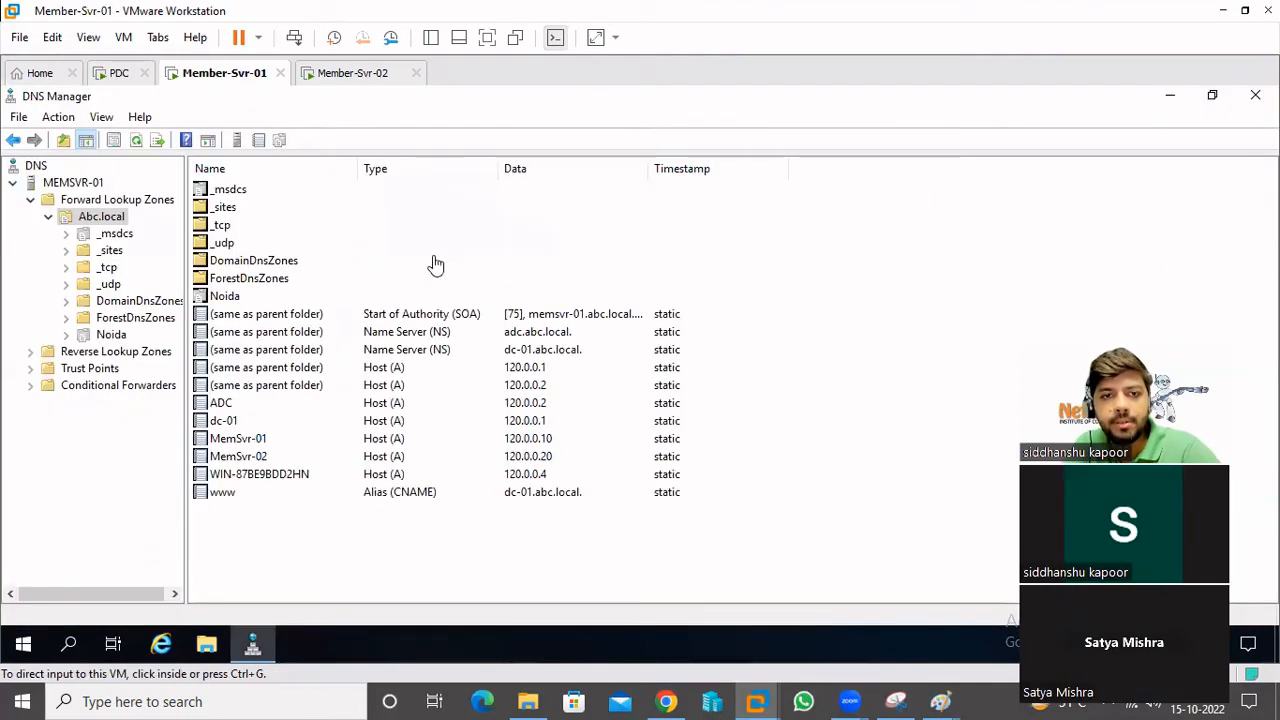
{"action": "left_click", "coordinate": [295, 580]}
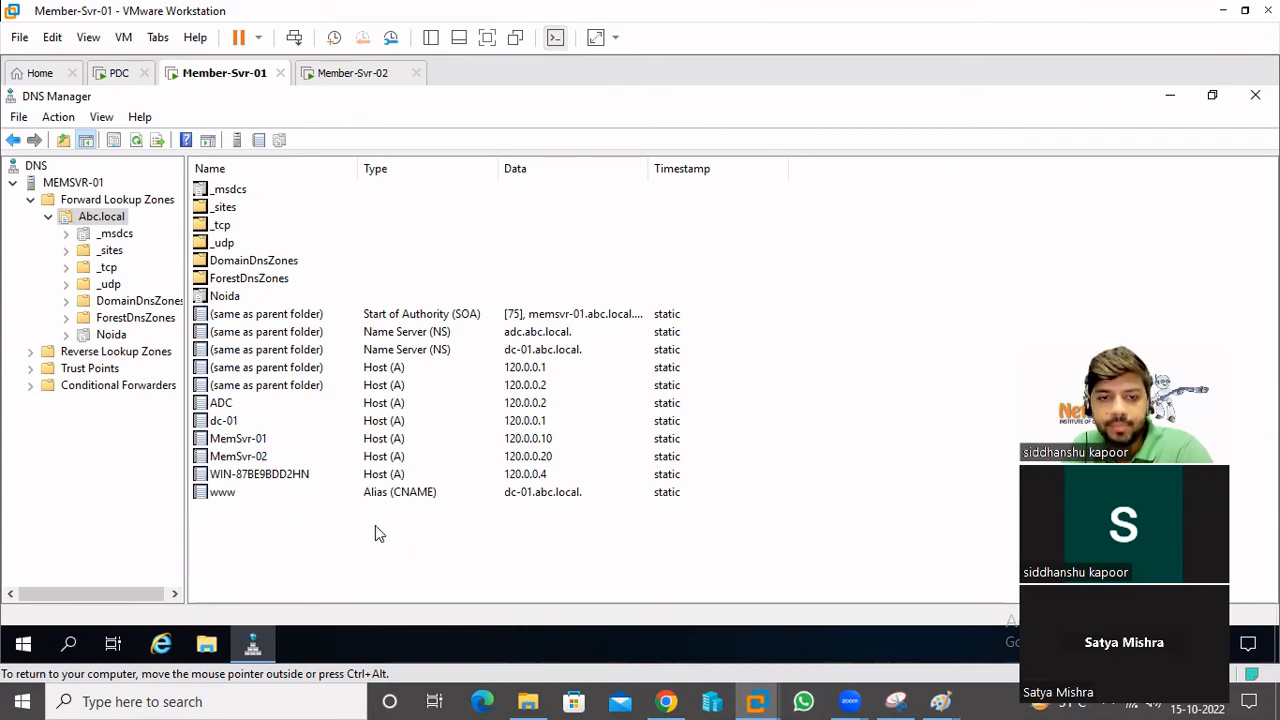
{"action": "left_click", "coordinate": [375, 495]}
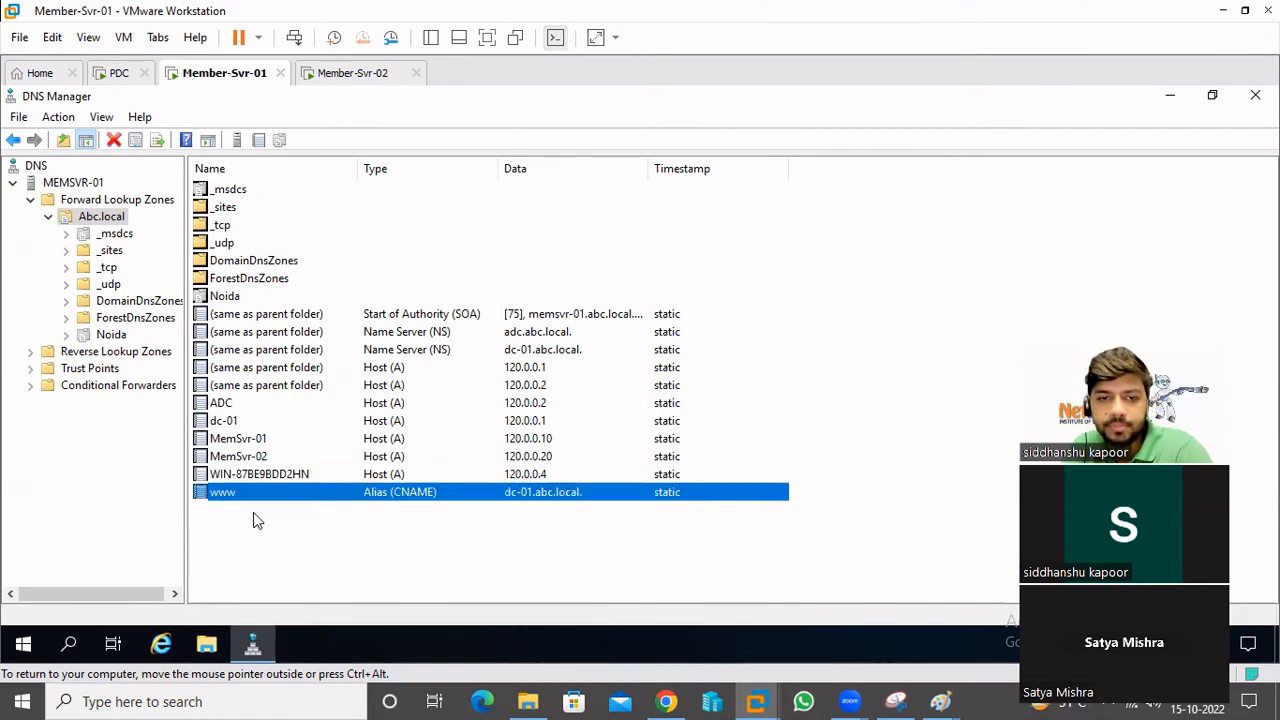
{"action": "left_click", "coordinate": [317, 556]}
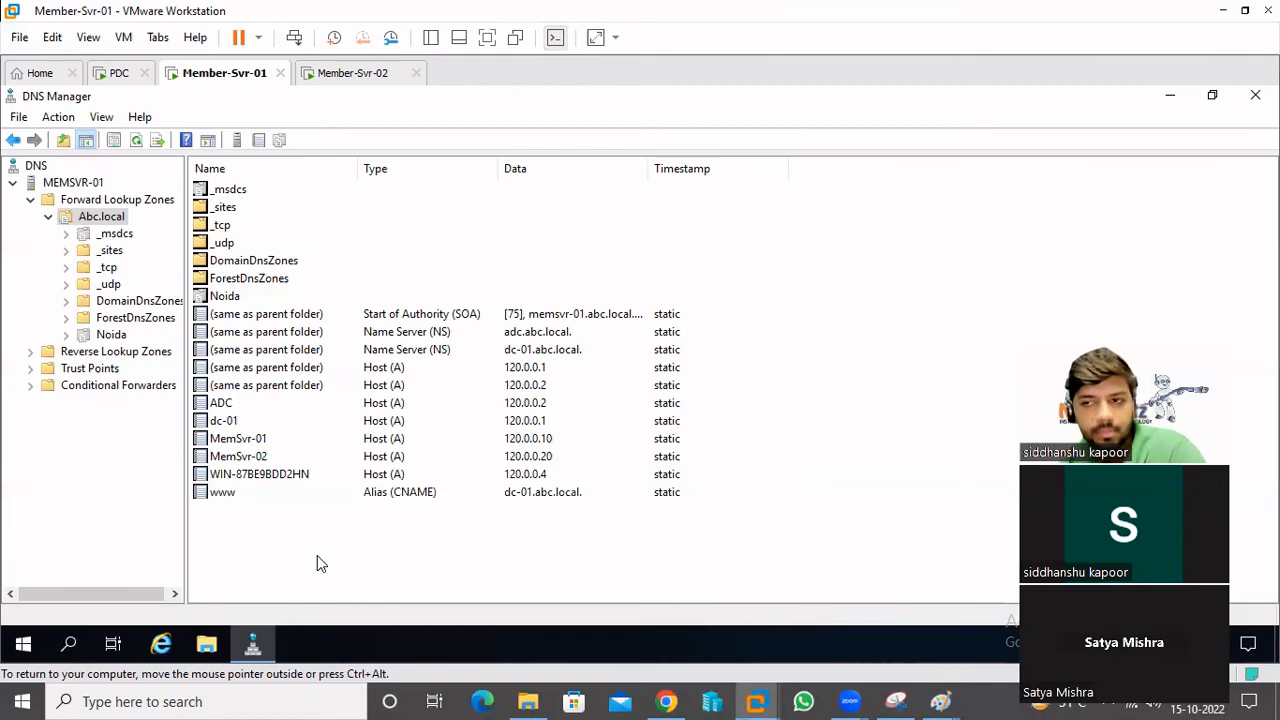
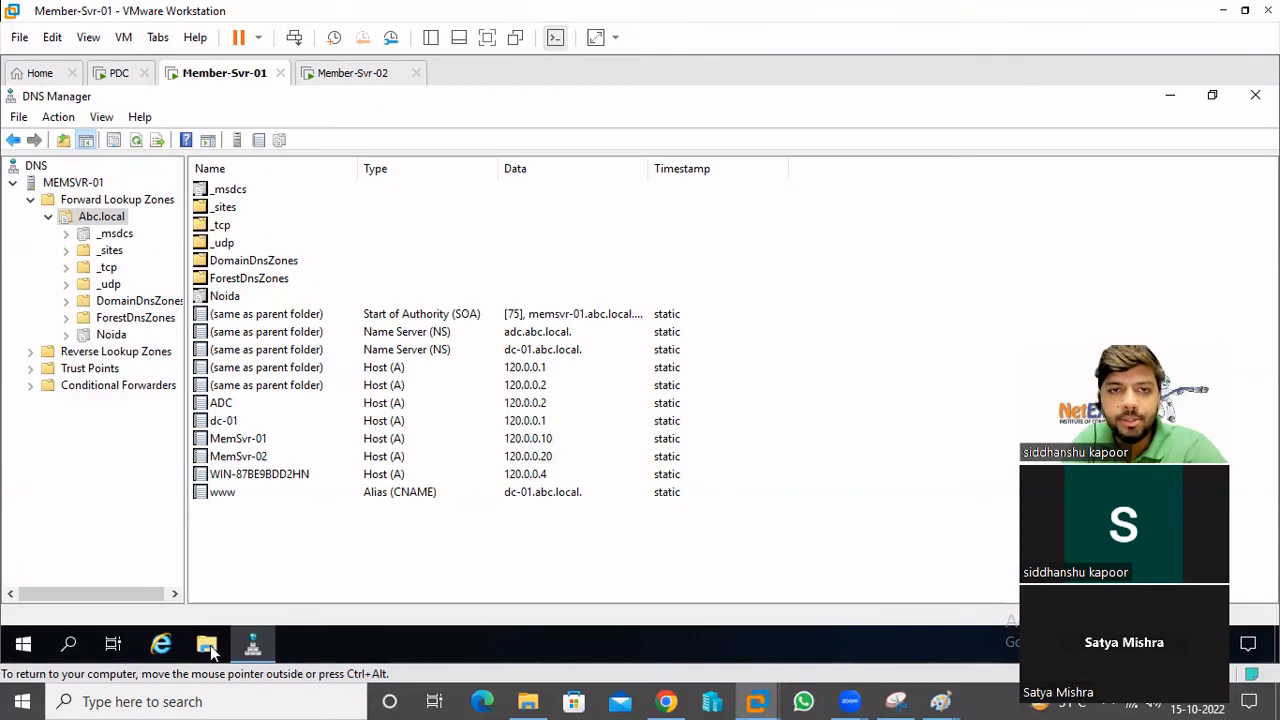
{"action": "left_click", "coordinate": [331, 74]}
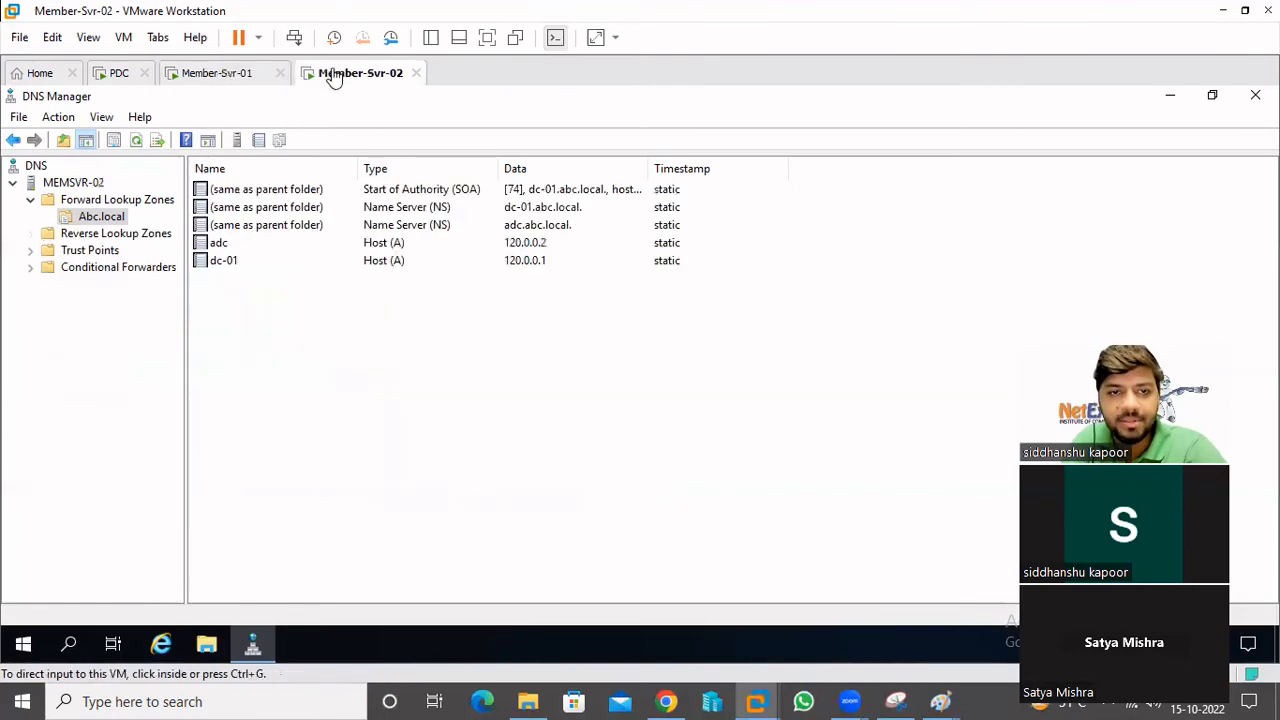
{"action": "left_click", "coordinate": [210, 75]}
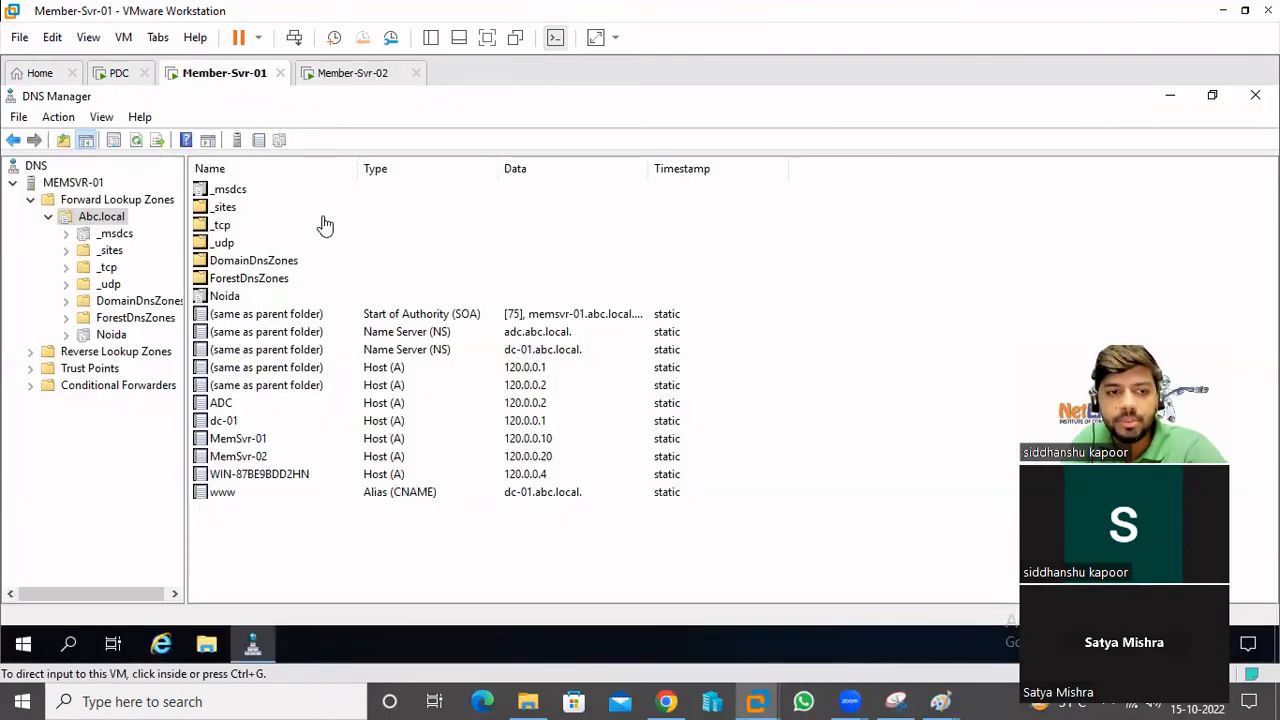
- Minimize VMware Workstation and the file window, and review the DNS record and zone notes in Paint
{"action": "left_click", "coordinate": [119, 75]}
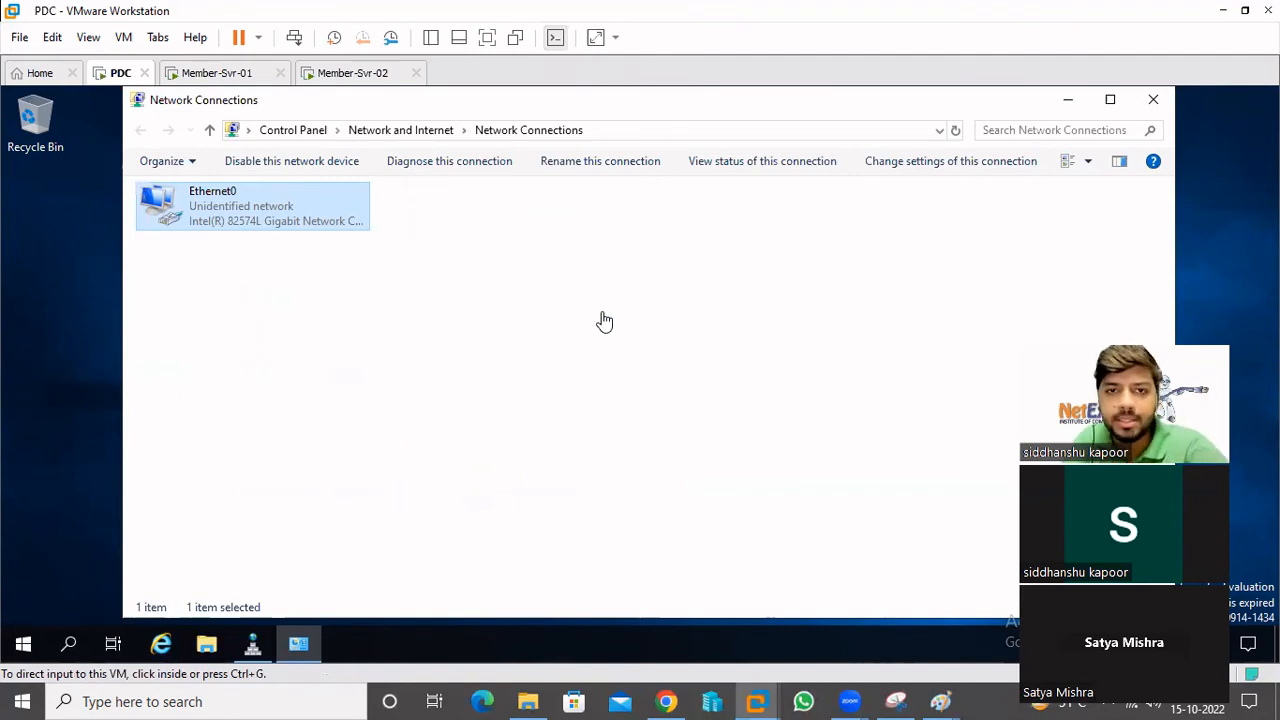
{"action": "left_click", "coordinate": [483, 367]}
{"action": "left_click", "coordinate": [1223, 12]}
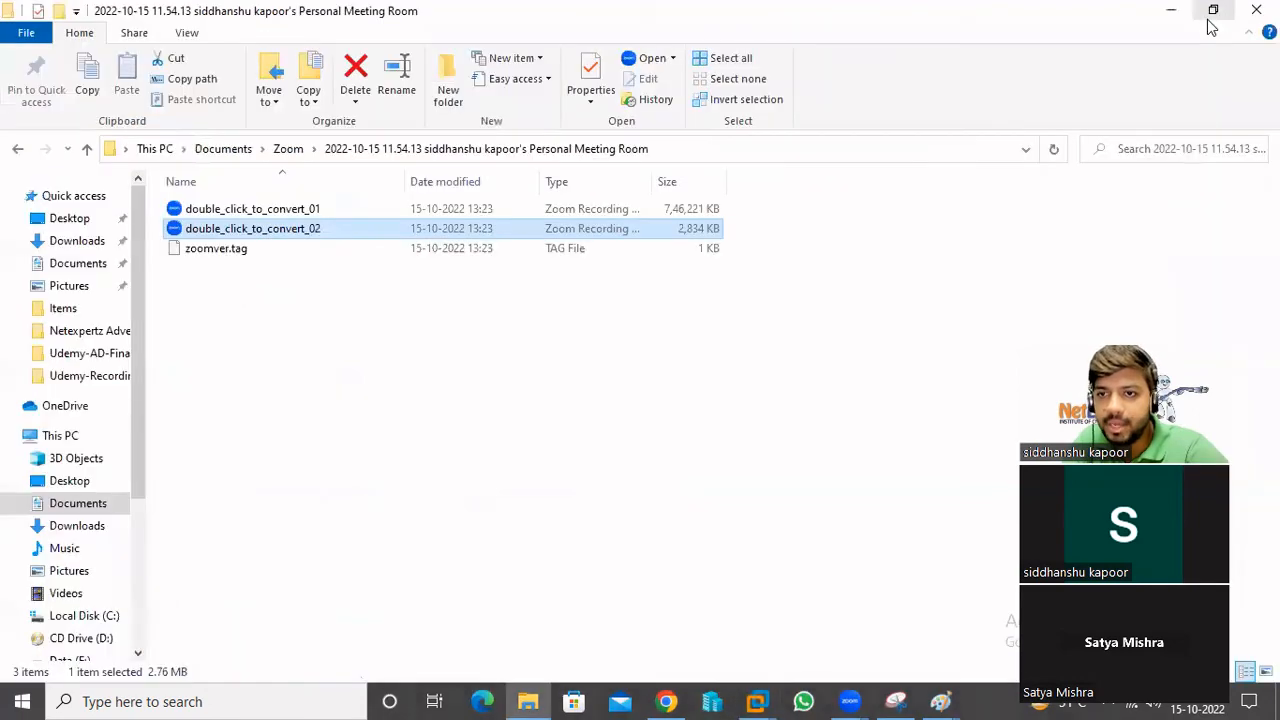
{"action": "left_click", "coordinate": [1179, 10]}
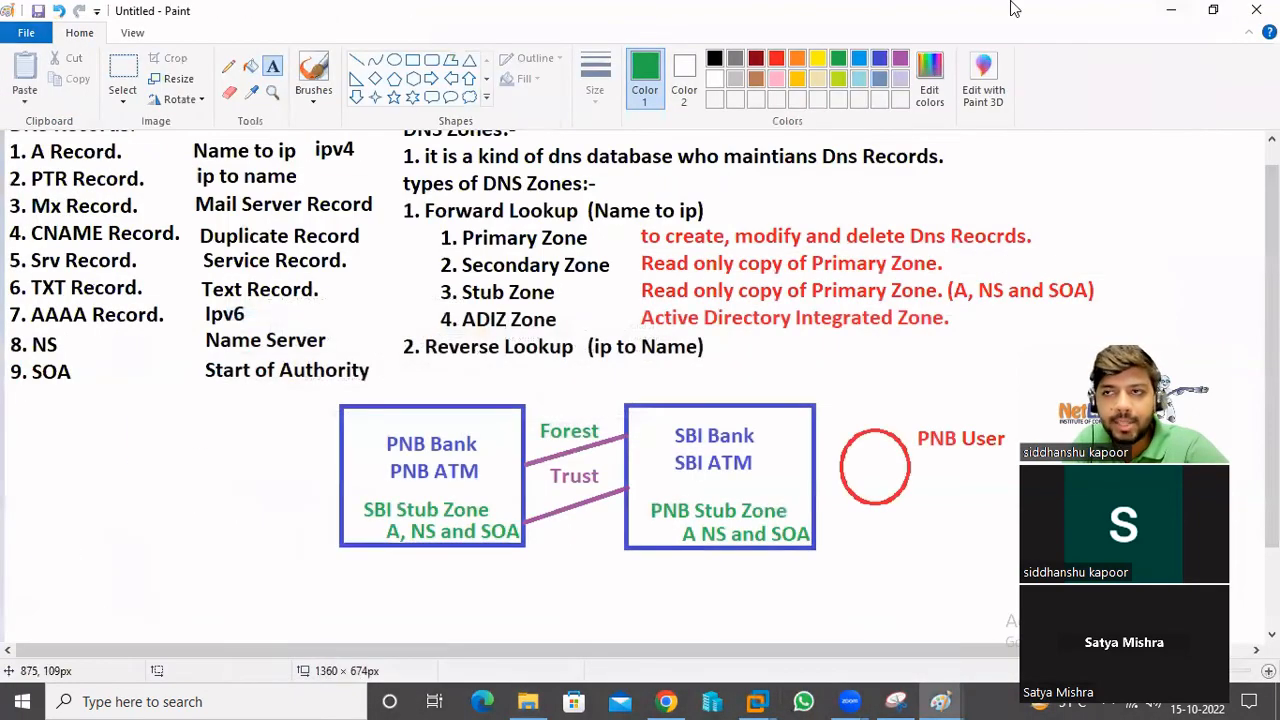
{"action": "scroll", "coordinate": [330, 427], "scroll_direction": "up", "scroll_amount": 1}
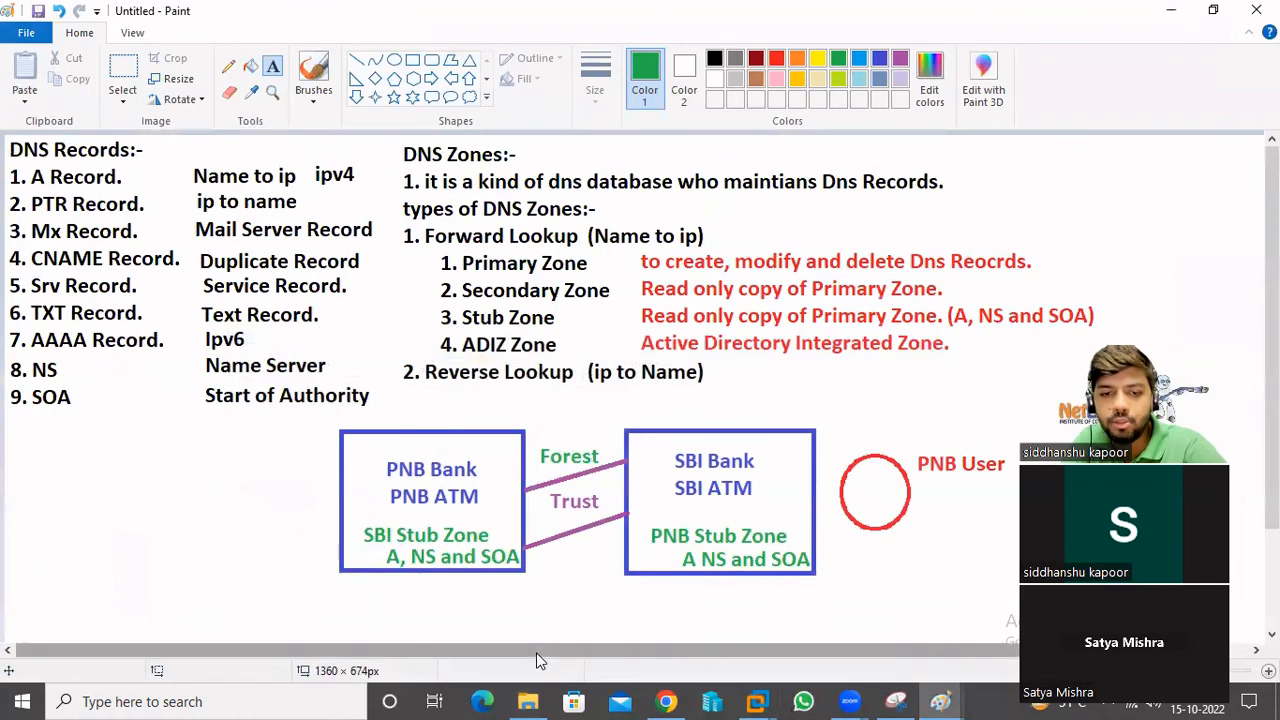
- Draw a curved green brush arrow from the "8. NS" entry toward the PNB Bank box in the zone notes
{"action": "scroll", "coordinate": [536, 652], "scroll_direction": "right", "scroll_amount": 1}
{"action": "scroll", "coordinate": [534, 651], "scroll_direction": "left", "scroll_amount": 1}
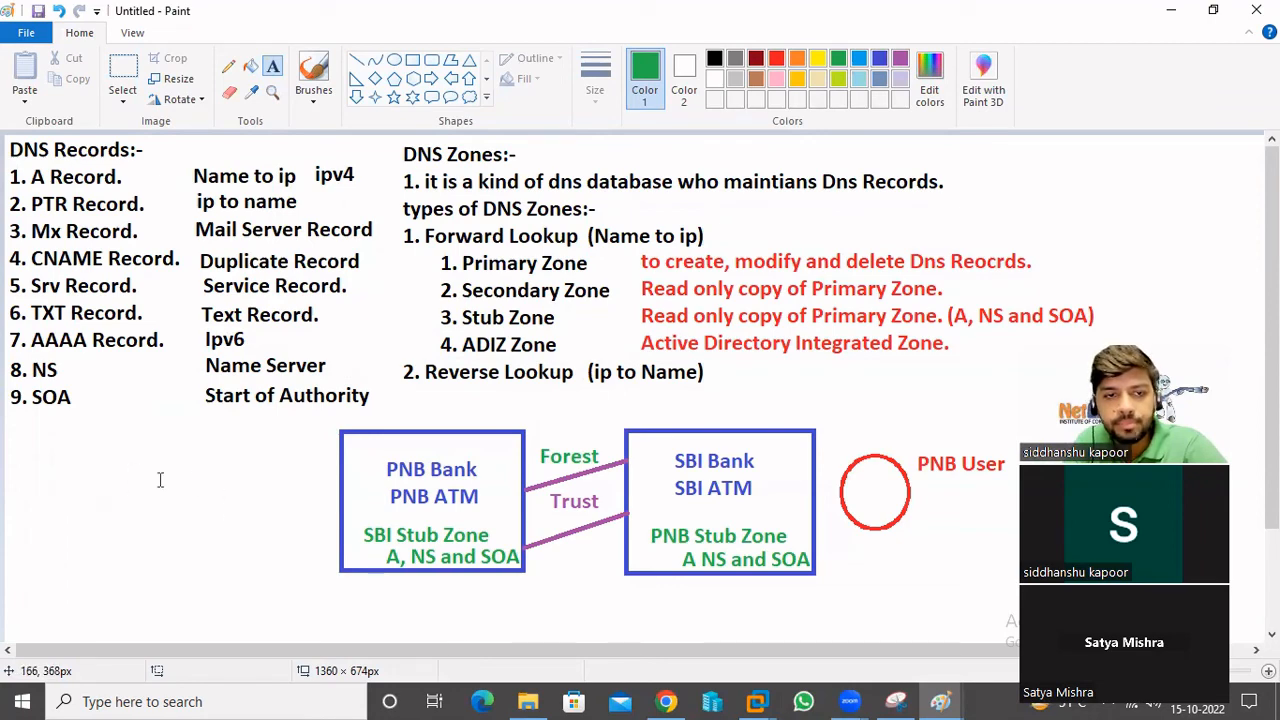
{"action": "left_click", "coordinate": [313, 72]}
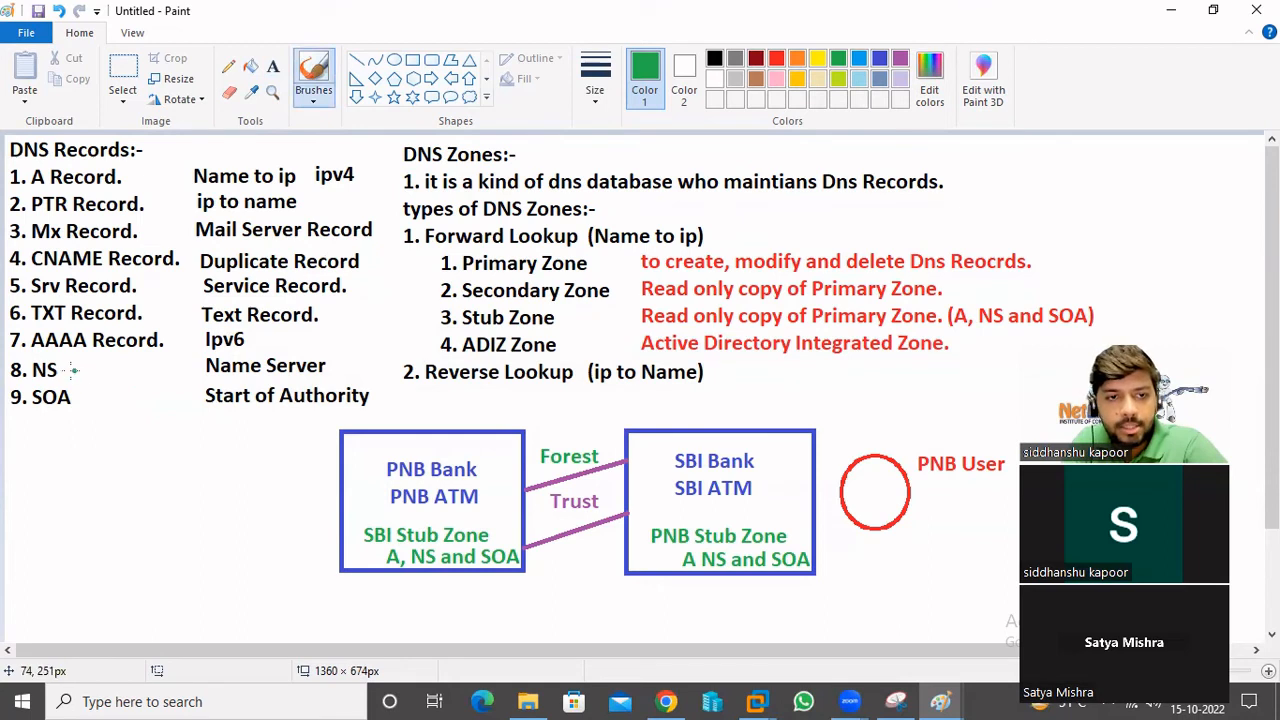
{"action": "mouse_move", "coordinate": [62, 370]}
{"action": "left_mouse_down"}
{"action": "mouse_move", "coordinate": [126, 408]}
{"action": "mouse_move", "coordinate": [168, 462]}
{"action": "mouse_move", "coordinate": [250, 497]}
{"action": "mouse_move", "coordinate": [304, 503]}
{"action": "mouse_move", "coordinate": [298, 492]}
{"action": "mouse_move", "coordinate": [299, 510]}
{"action": "left_mouse_up"}
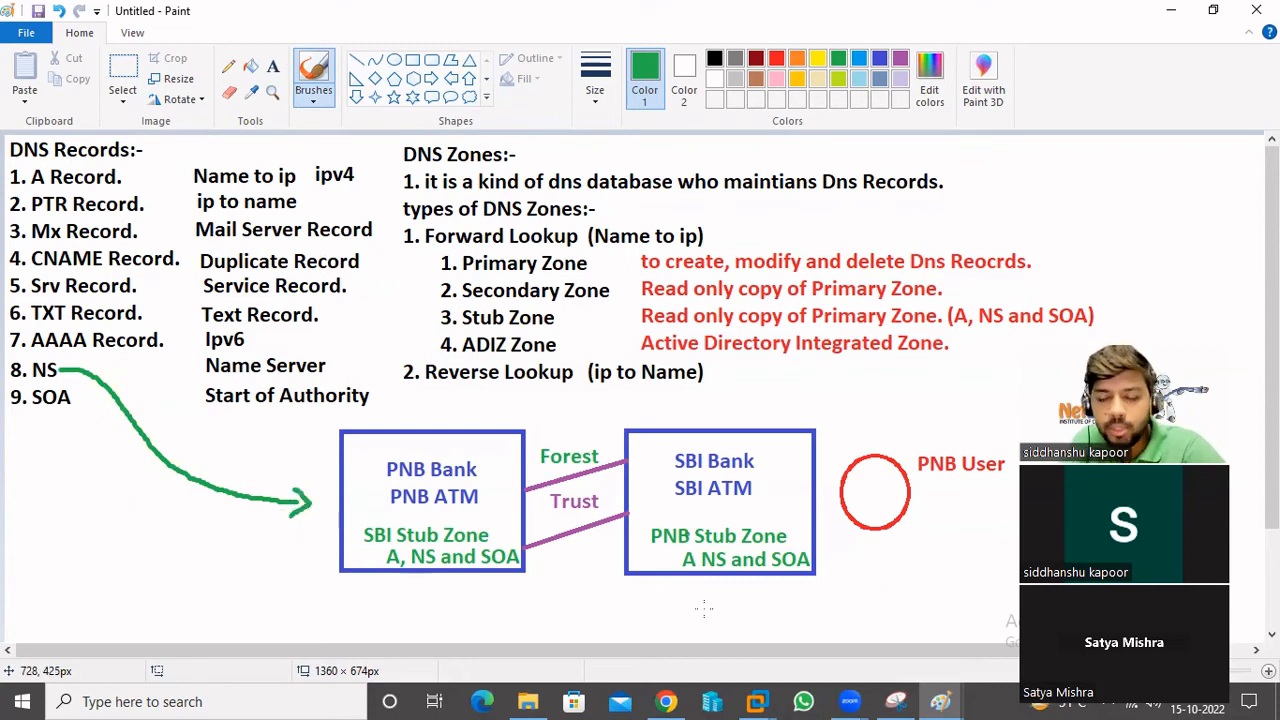
- Switch to the PDC virtual machine in VMware Workstation and close its Network Connections window
{"action": "mouse_move", "coordinate": [757, 700]}
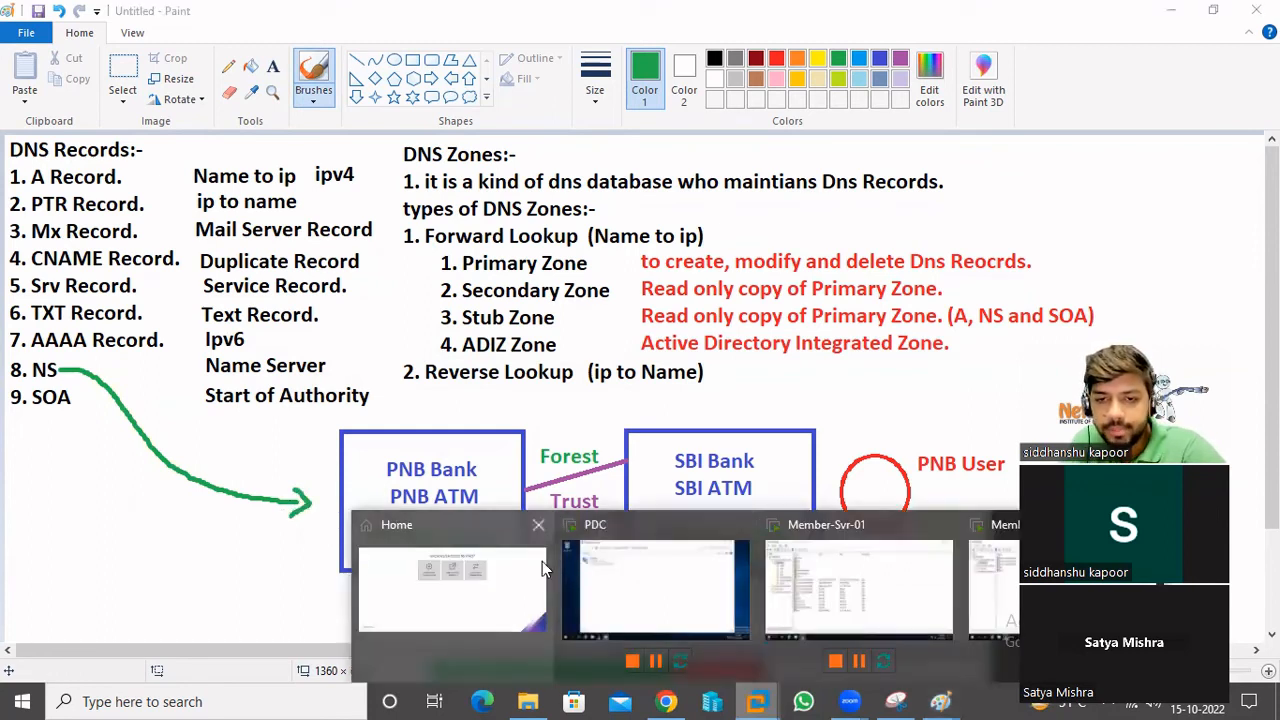
{"action": "left_click", "coordinate": [640, 585]}
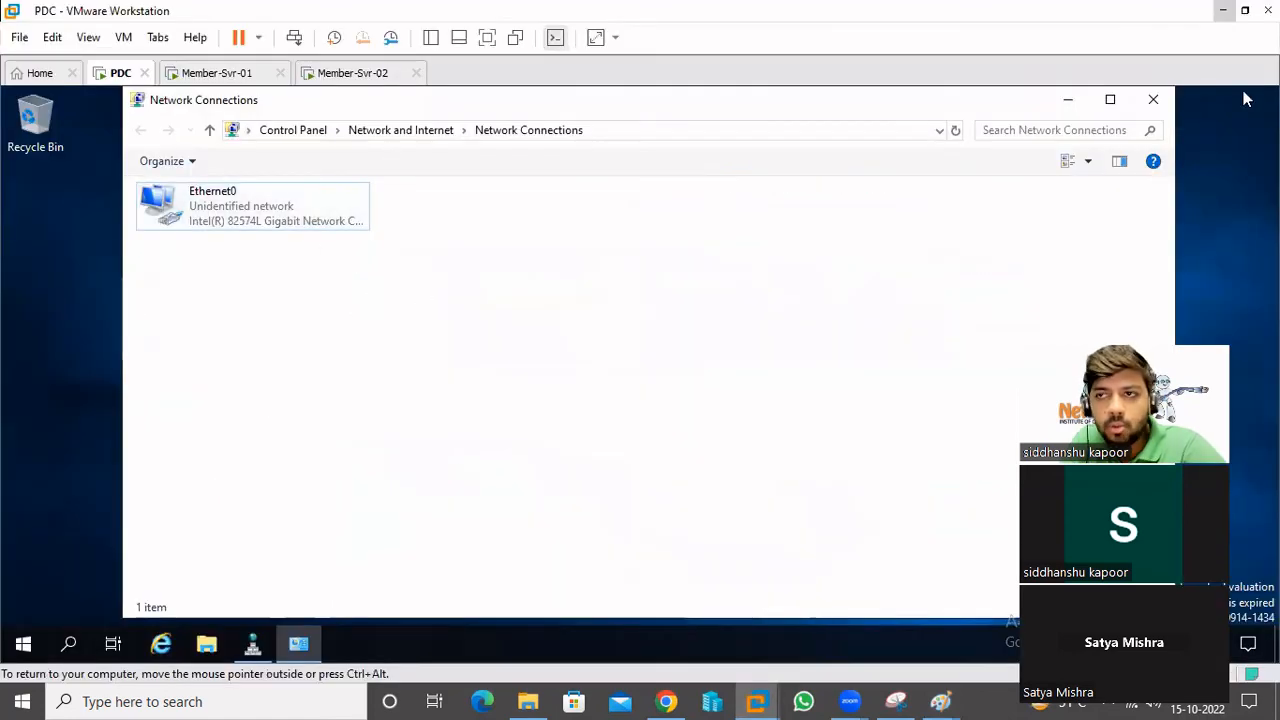
{"action": "left_click", "coordinate": [1156, 100]}
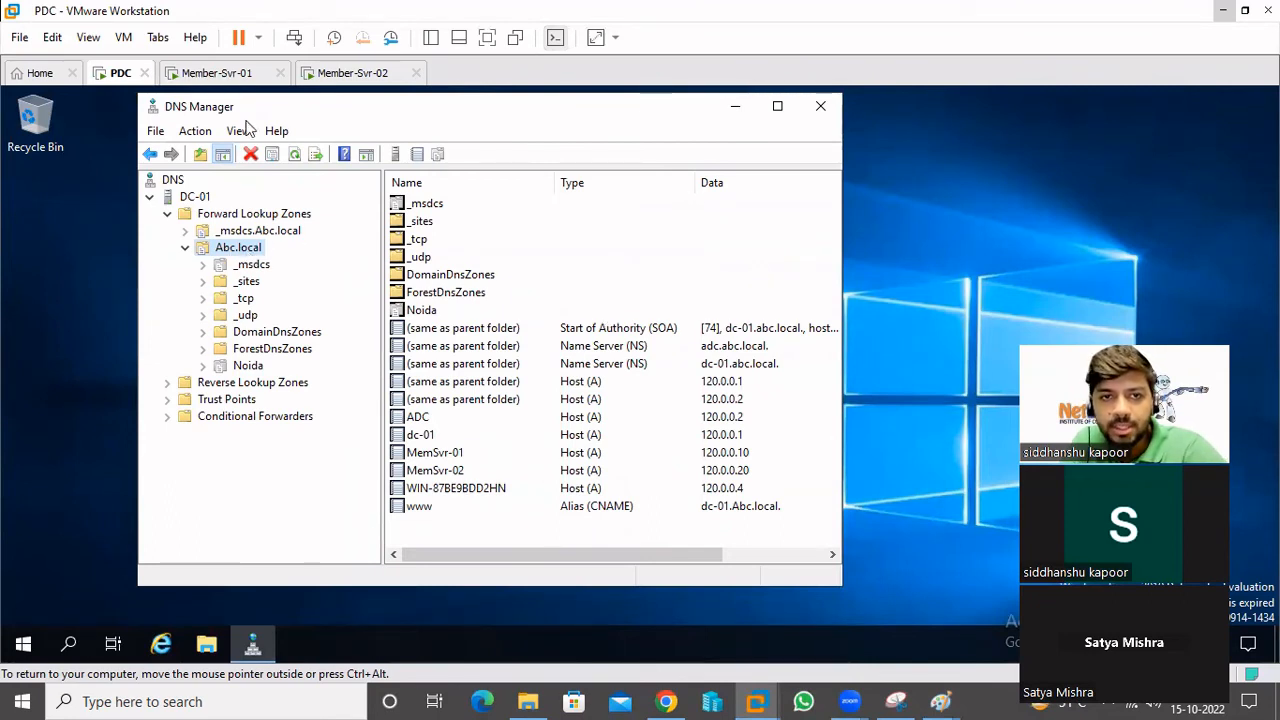
- Examine the adc.abc.local and dc-01.abc.local name server entries in PDC's Abc.local zone properties, and close the dialog
{"action": "right_click", "coordinate": [216, 247]}
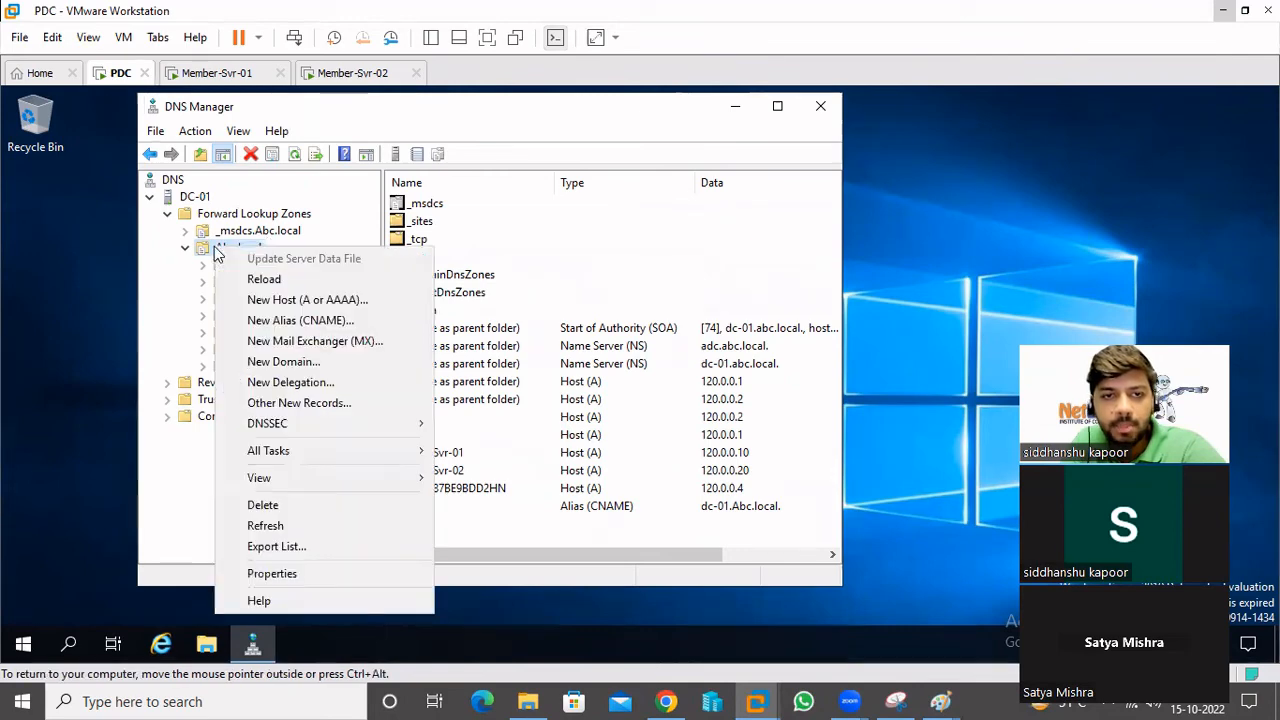
{"action": "left_click", "coordinate": [272, 574]}
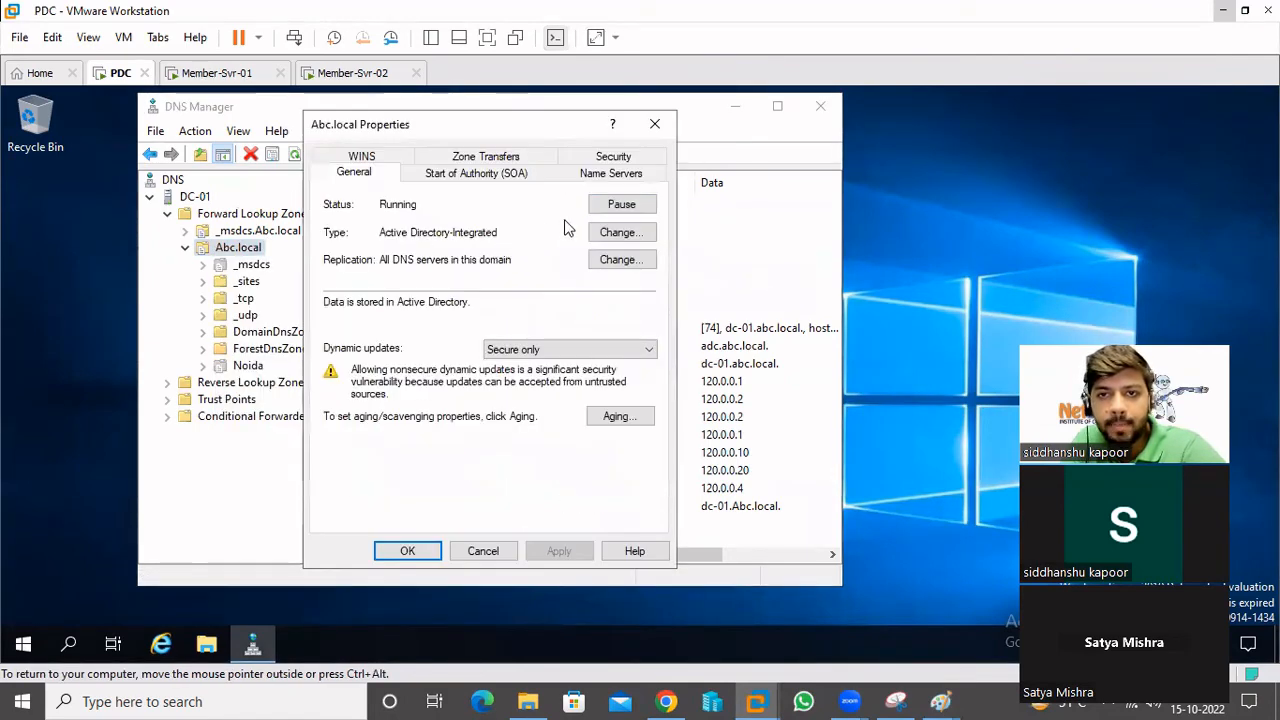
{"action": "left_click", "coordinate": [612, 176]}
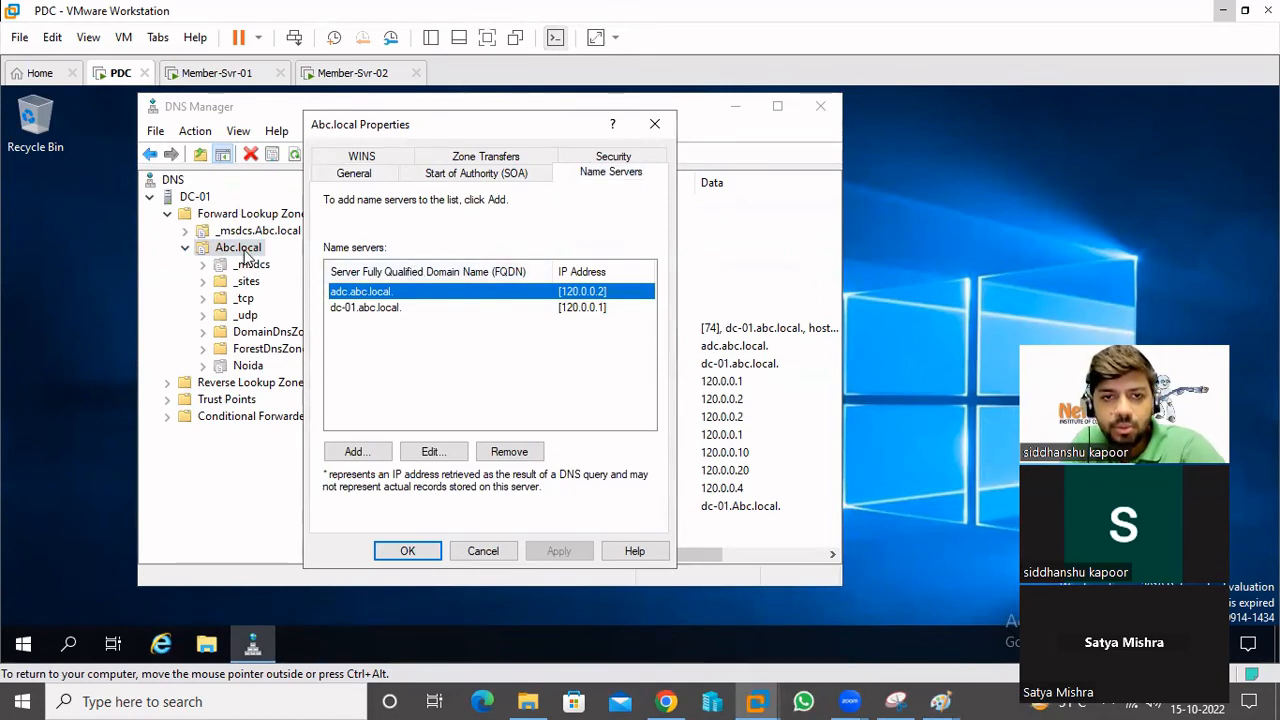
{"action": "left_click", "coordinate": [365, 309]}
{"action": "left_click", "coordinate": [367, 293]}
{"action": "left_click", "coordinate": [369, 309]}
{"action": "left_click", "coordinate": [370, 292]}
{"action": "left_click", "coordinate": [369, 309]}
{"action": "left_click", "coordinate": [368, 292]}
{"action": "left_click", "coordinate": [367, 309]}
{"action": "left_click", "coordinate": [366, 292]}
{"action": "left_click", "coordinate": [365, 309]}
{"action": "left_click", "coordinate": [366, 292]}
{"action": "left_click", "coordinate": [366, 309]}
{"action": "left_click", "coordinate": [363, 293]}
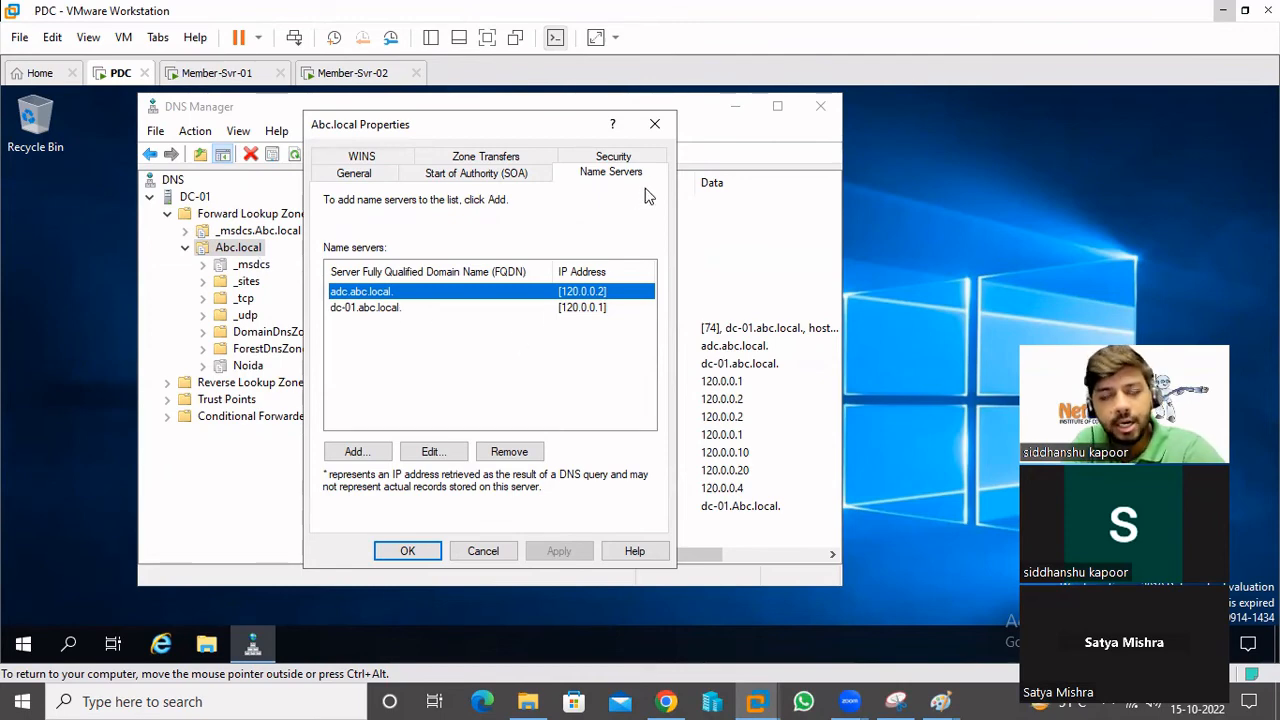
{"action": "left_click", "coordinate": [654, 123]}
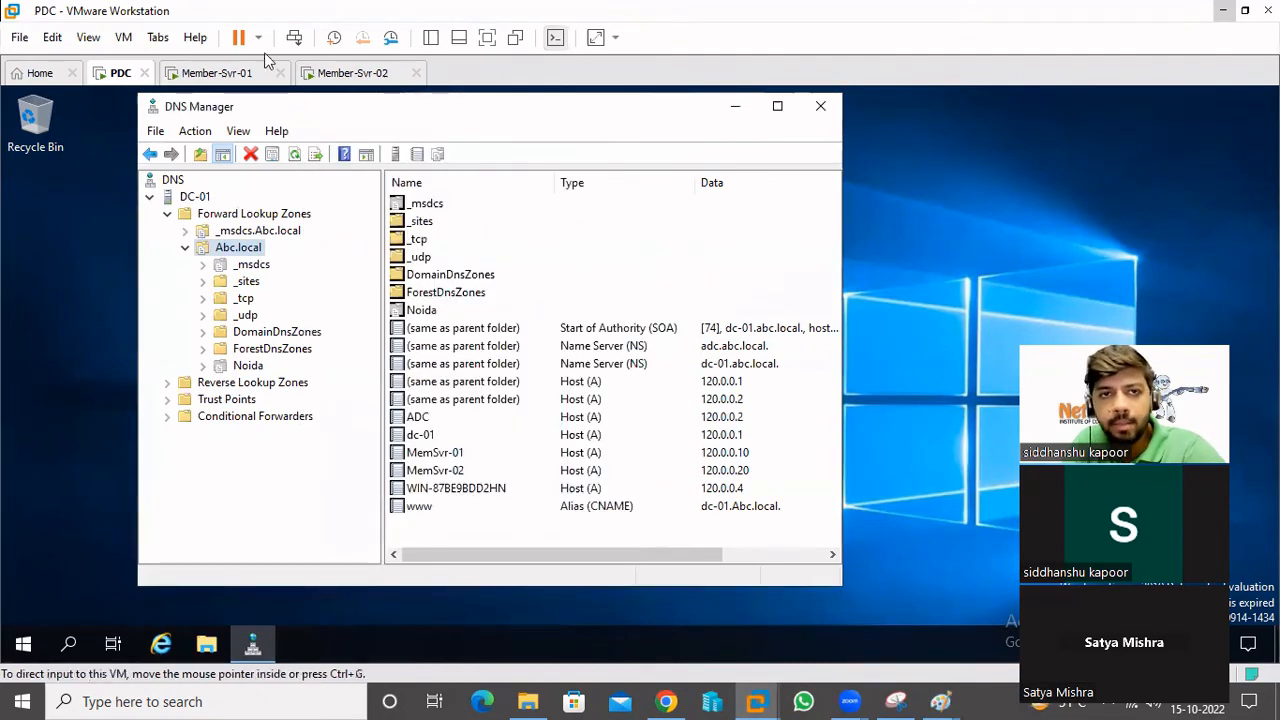
- Switch to Member-Svr-01 and examine the name servers listed in its Abc.local zone properties
{"action": "left_click", "coordinate": [205, 72]}
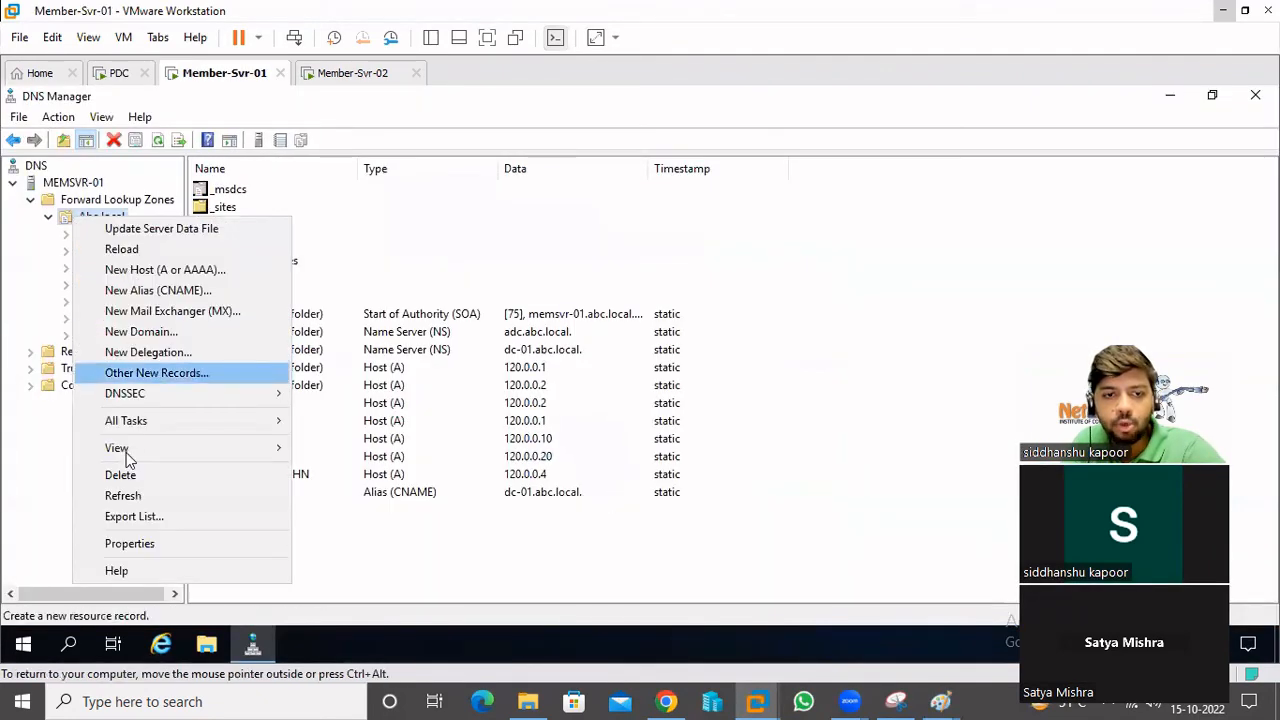
{"action": "left_click", "coordinate": [118, 544]}
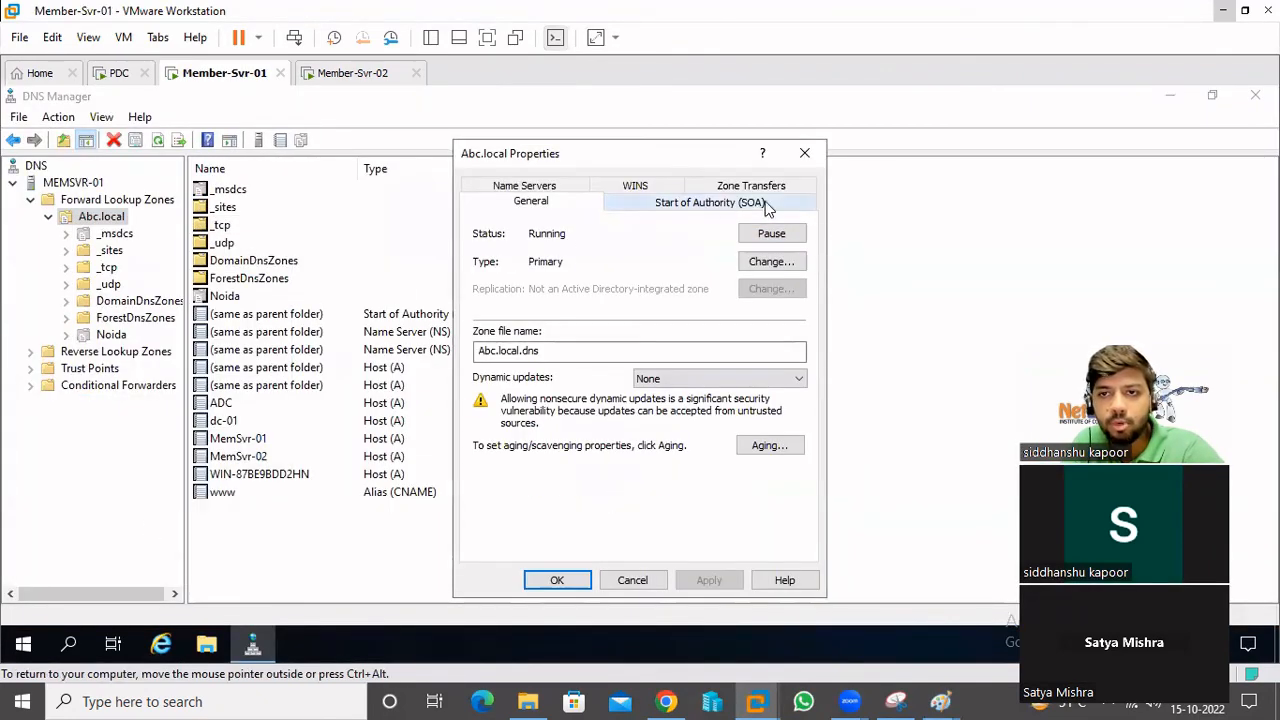
{"action": "left_click", "coordinate": [565, 190]}
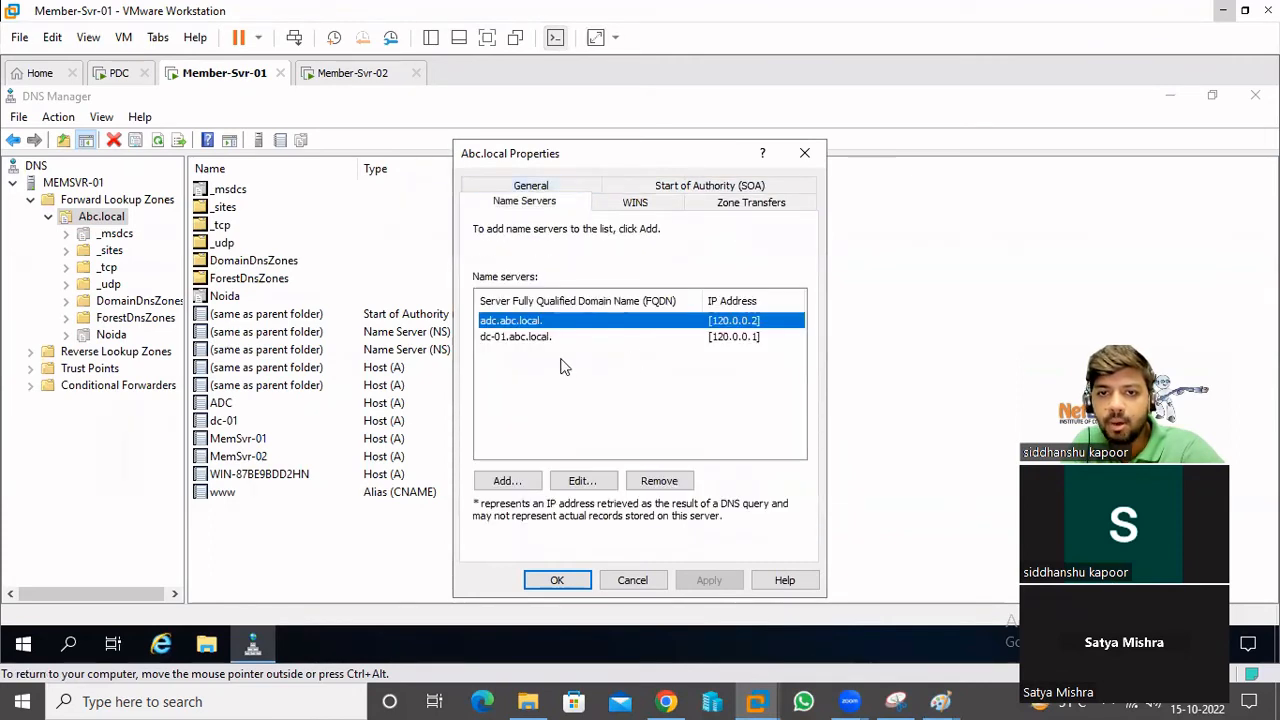
{"action": "left_click", "coordinate": [515, 337]}
{"action": "left_click", "coordinate": [512, 321]}
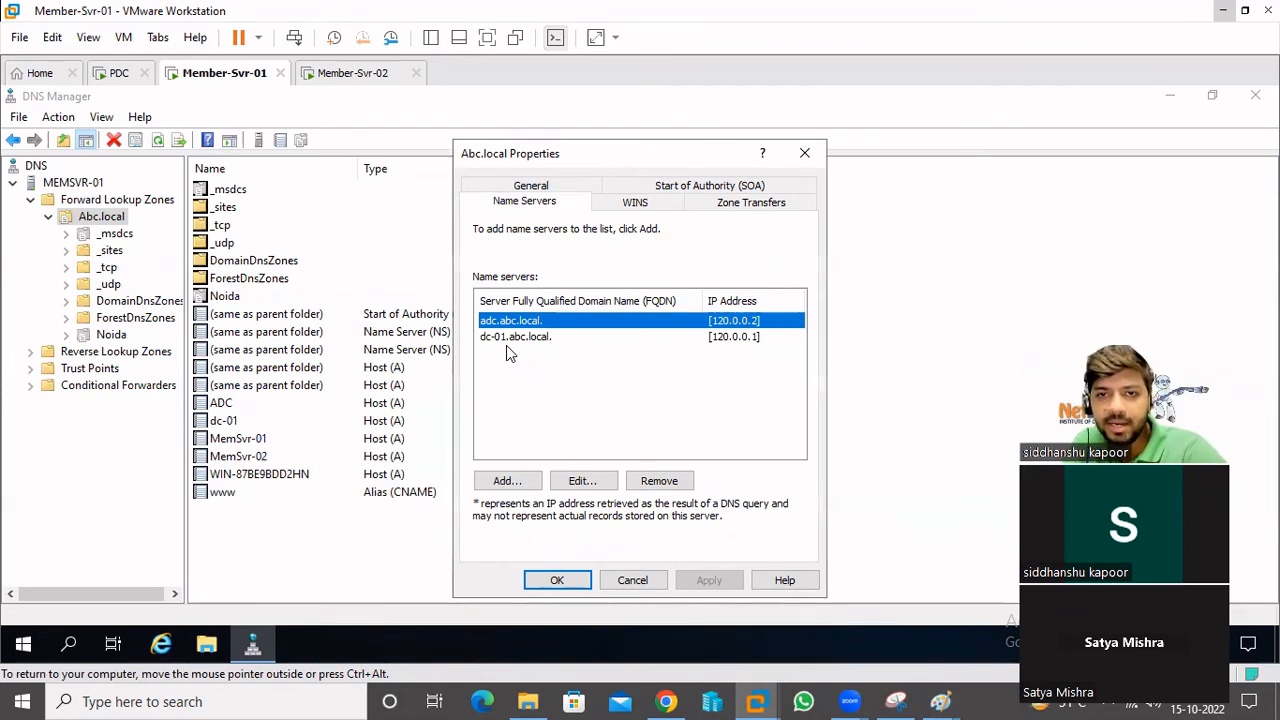
- Change the Abc.local zone type on Member-Svr-01 to Secondary zone and try to apply it without a master server
{"action": "left_click", "coordinate": [531, 186]}
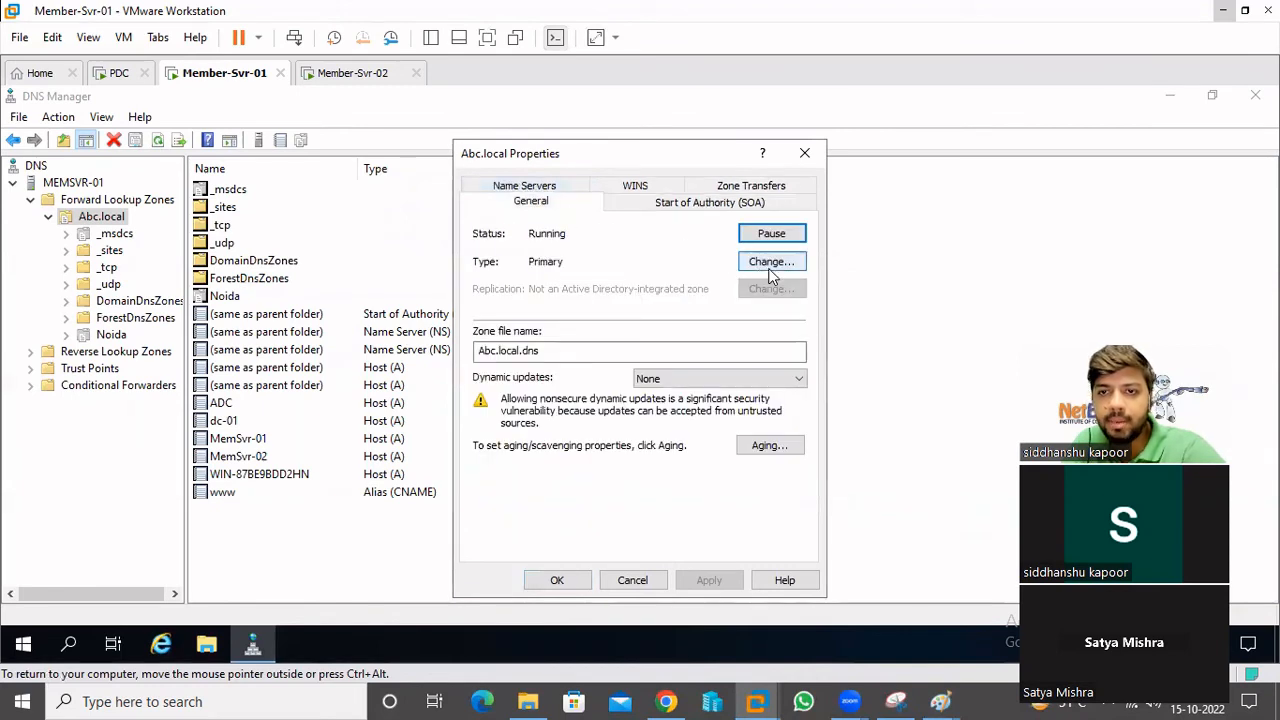
{"action": "left_click", "coordinate": [770, 262]}
{"action": "left_click", "coordinate": [484, 327]}
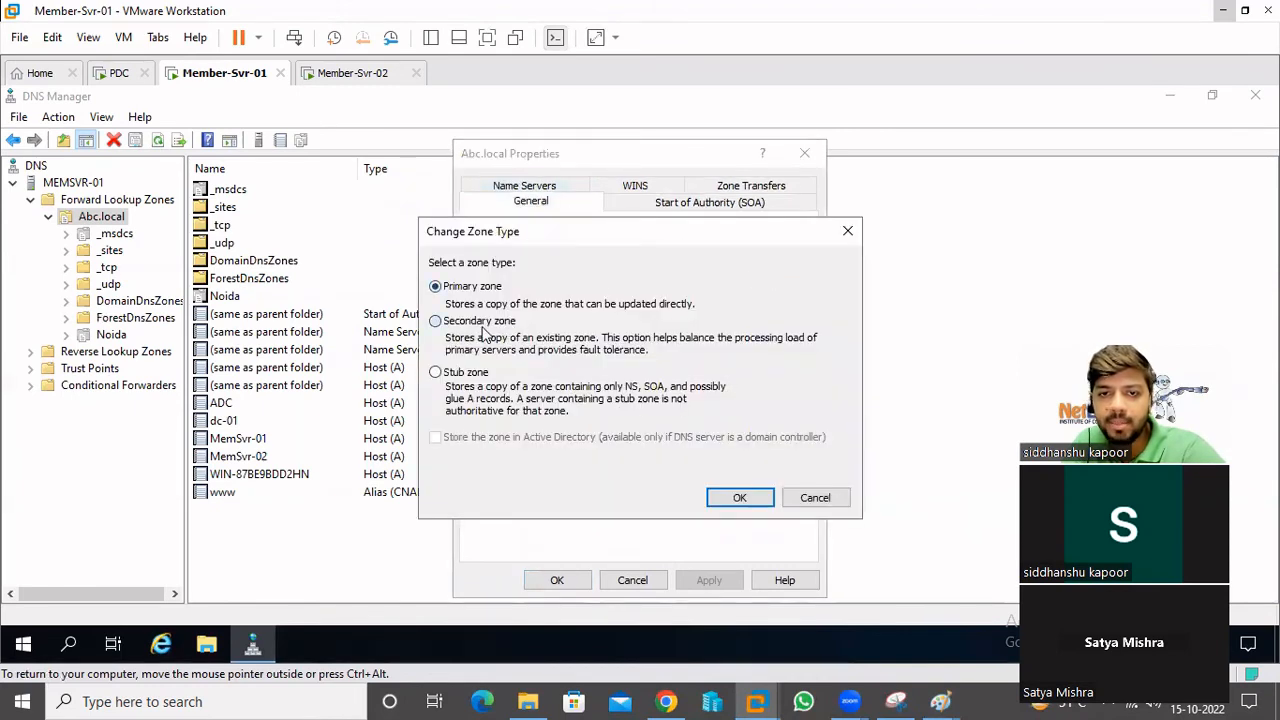
{"action": "left_click", "coordinate": [739, 497]}
{"action": "left_click", "coordinate": [707, 580]}
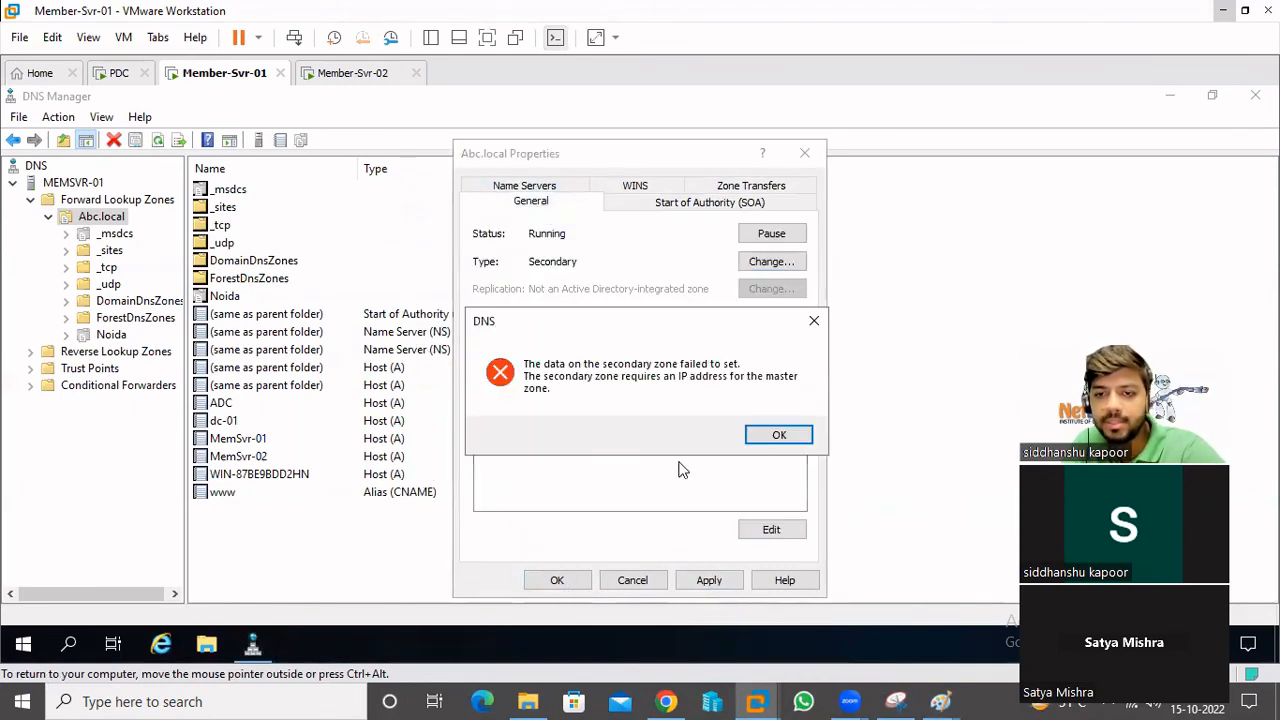
{"action": "left_click", "coordinate": [778, 435]}
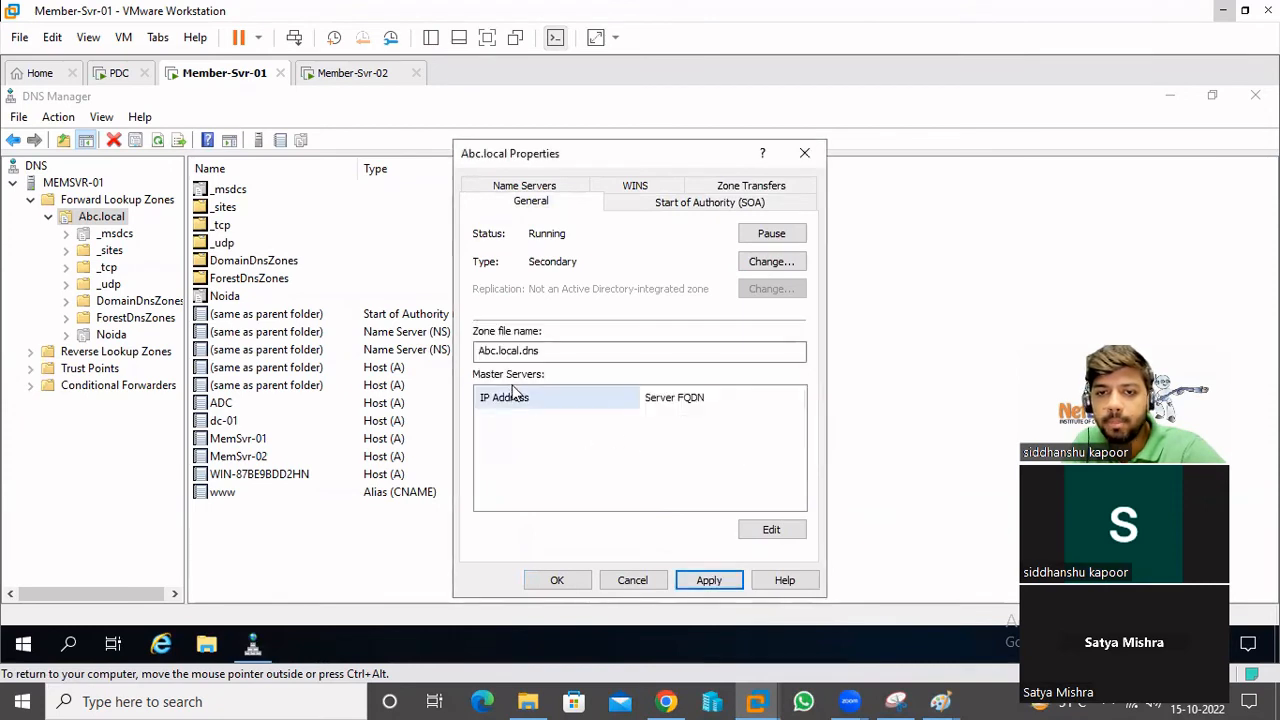
- Add 120.0.0.1 as the master server of the secondary Abc.local zone and accept the zone properties
{"action": "left_click", "coordinate": [771, 529]}
{"action": "left_click", "coordinate": [476, 307]}
{"action": "type", "text": "120.0.0.1"}
{"action": "key", "text": "Return"}
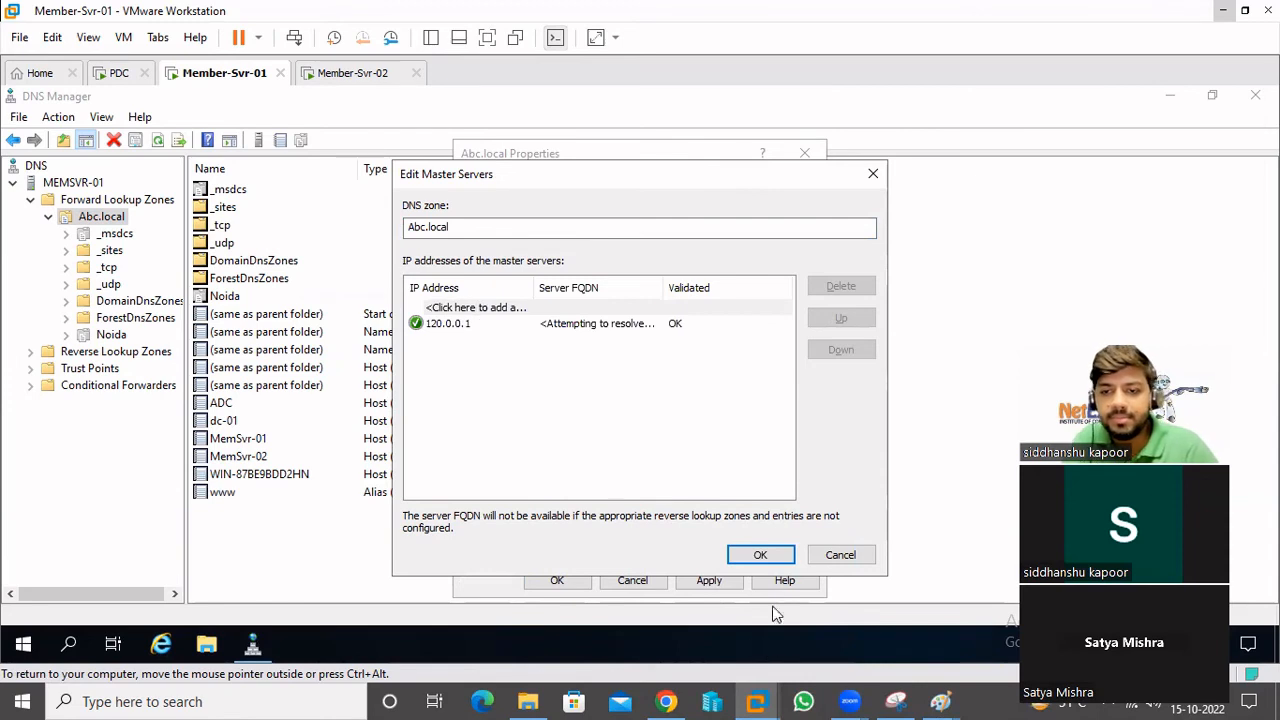
{"action": "left_click", "coordinate": [760, 555]}
{"action": "left_click", "coordinate": [709, 580]}
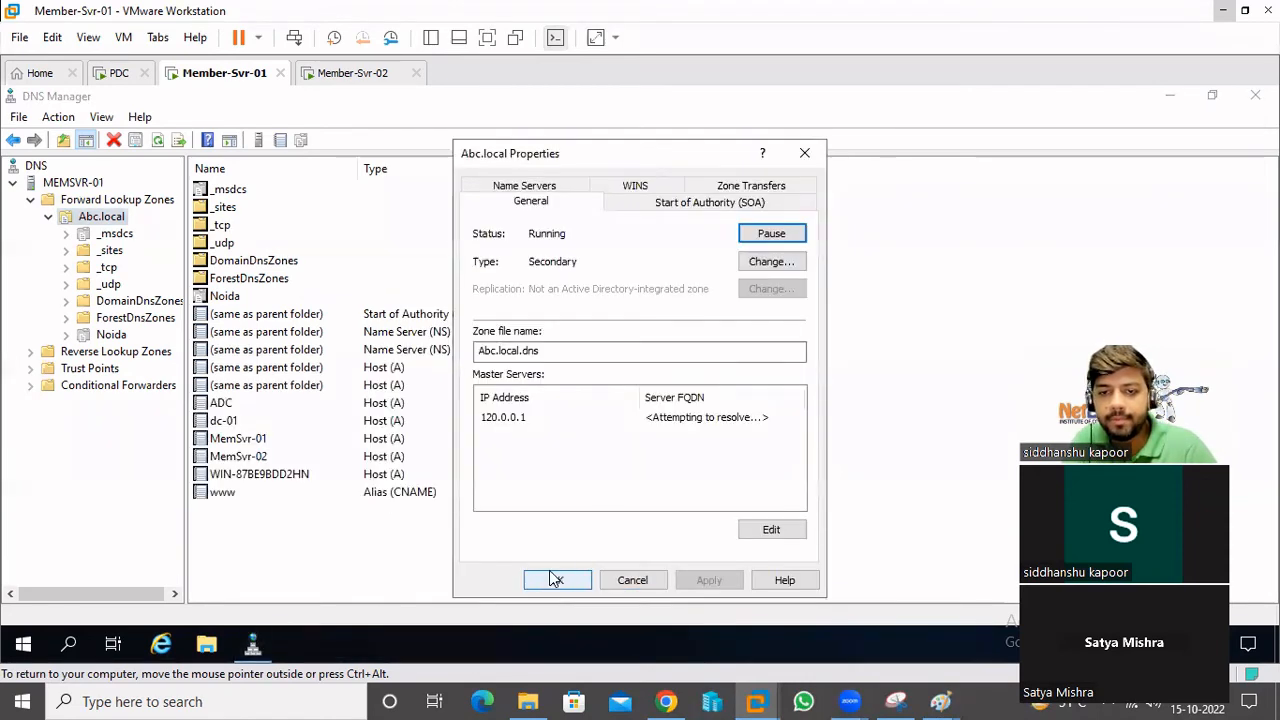
{"action": "left_click", "coordinate": [552, 580]}
- Review the name server entries and their edit options in the secondary Abc.local zone's properties, and cancel the dialog
{"action": "right_click", "coordinate": [88, 216]}
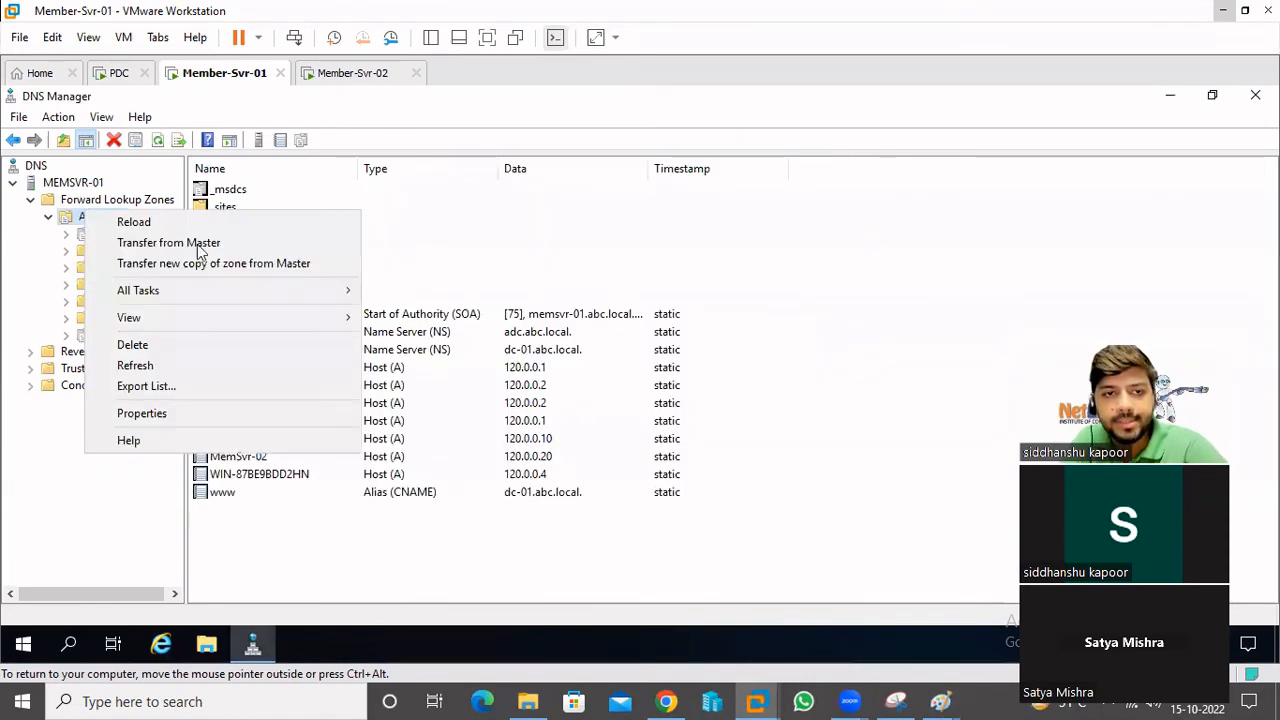
{"action": "left_click", "coordinate": [150, 413]}
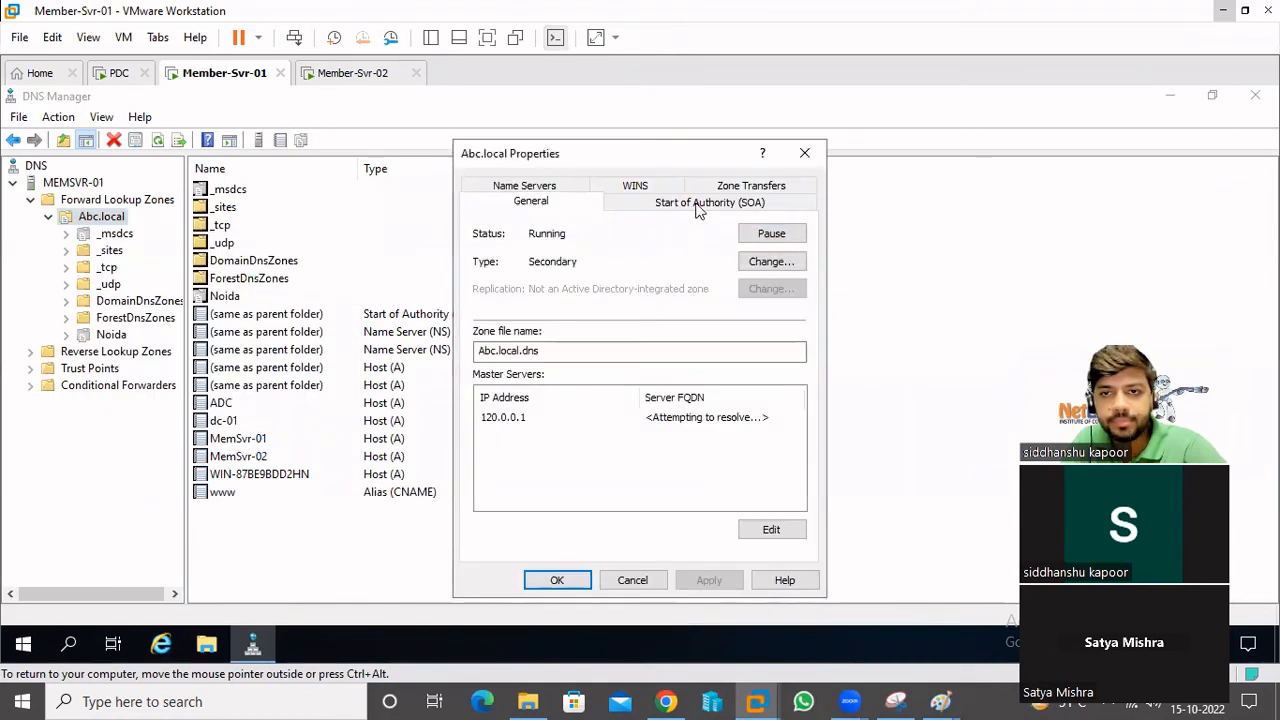
{"action": "left_click", "coordinate": [550, 189]}
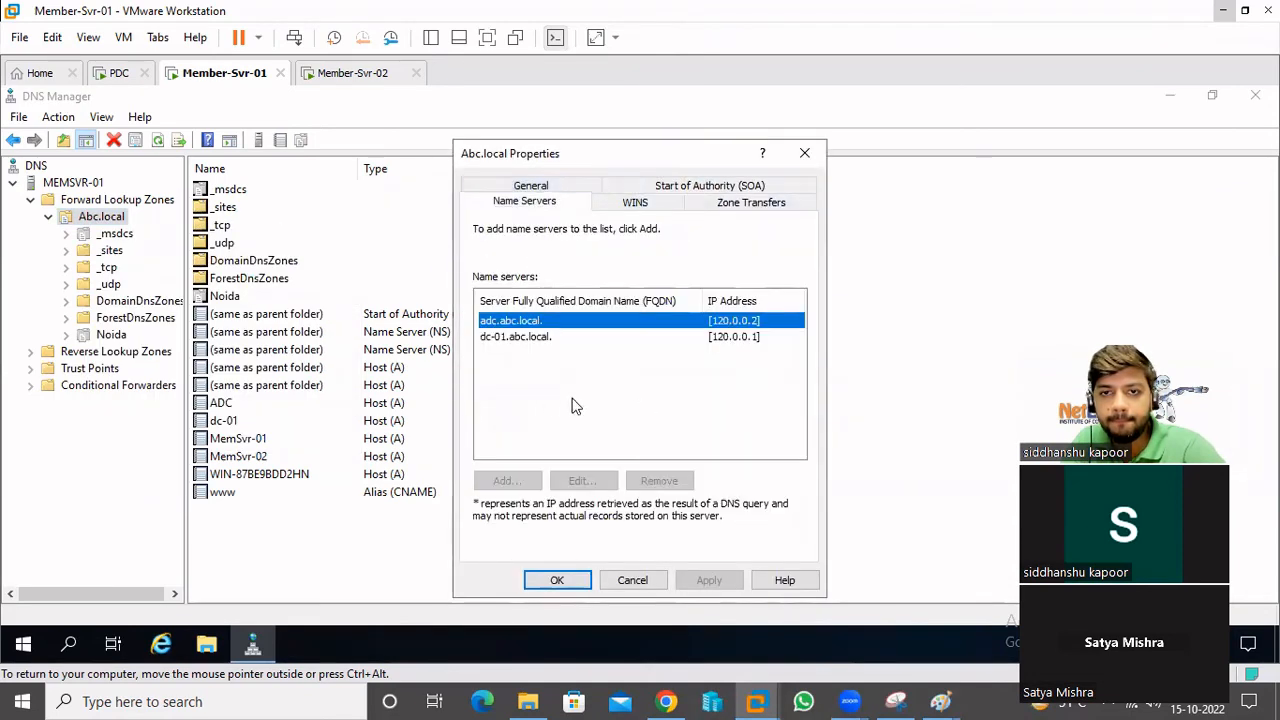
{"action": "left_click", "coordinate": [503, 327]}
{"action": "left_click", "coordinate": [508, 340]}
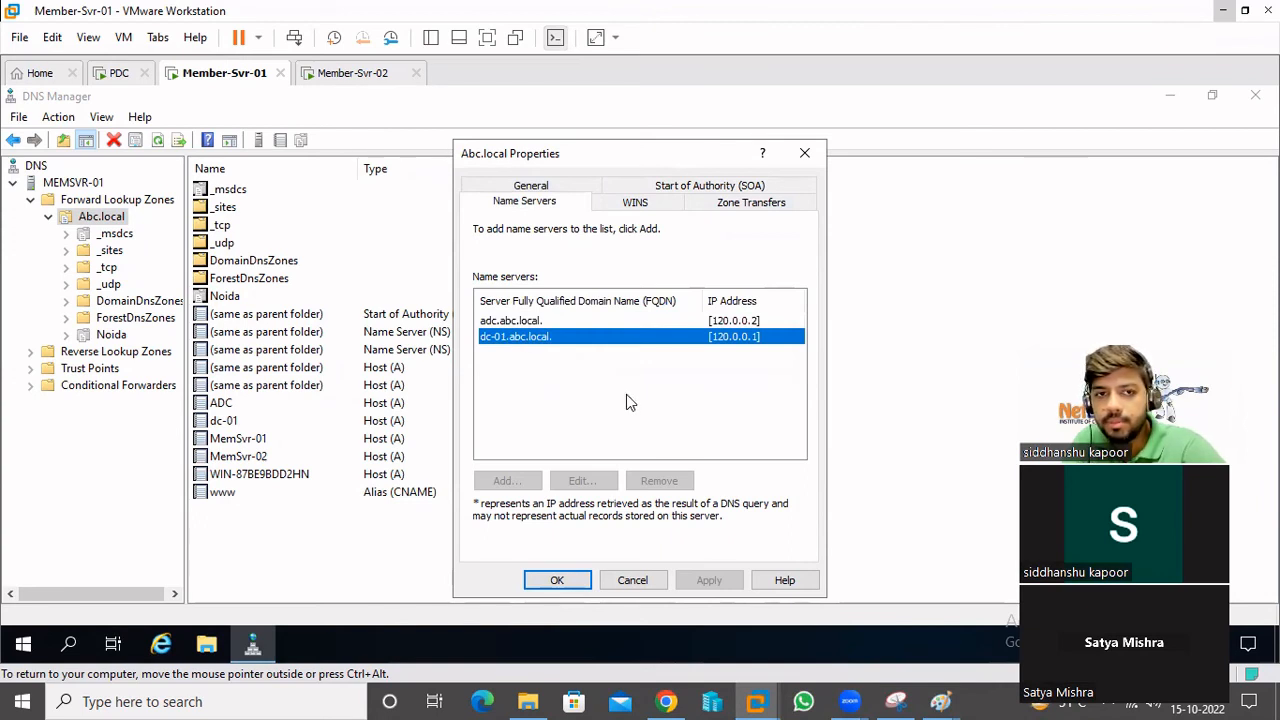
{"action": "left_click", "coordinate": [633, 581]}
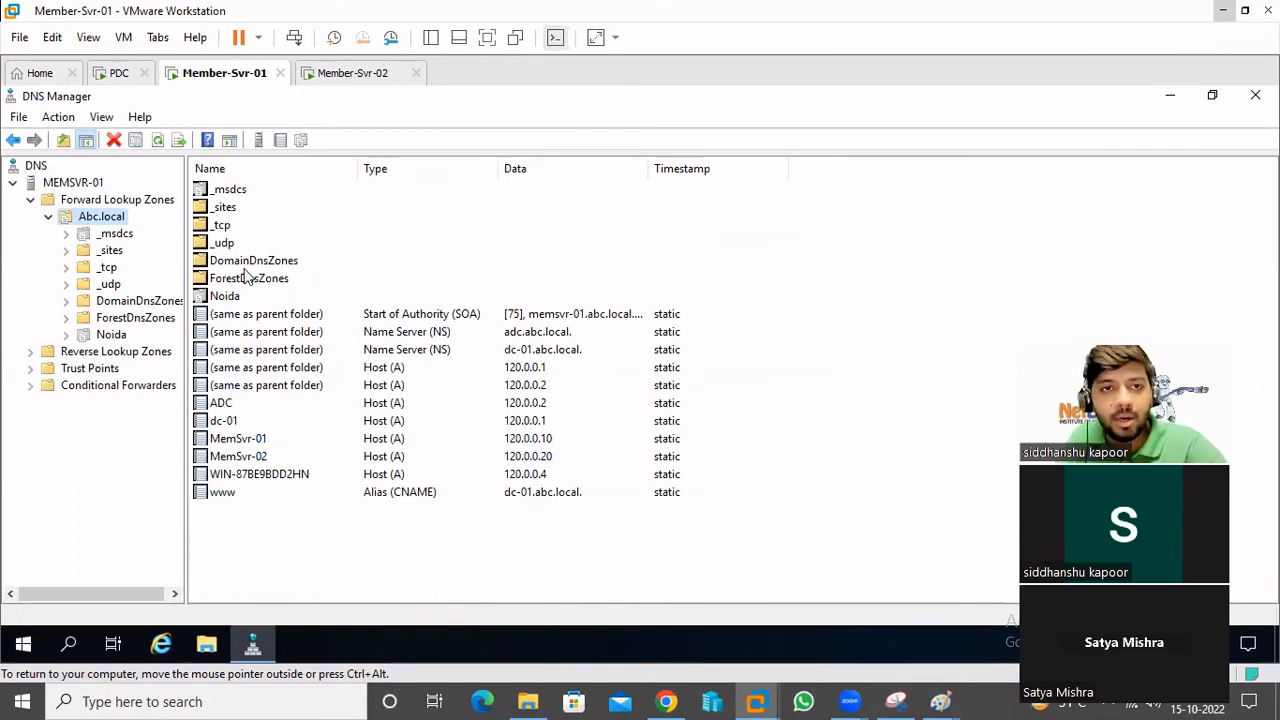
- Switch to PDC, inspect the New Name Server Record form for Abc.local, and close the zone properties without adding an entry
{"action": "left_click", "coordinate": [120, 73]}
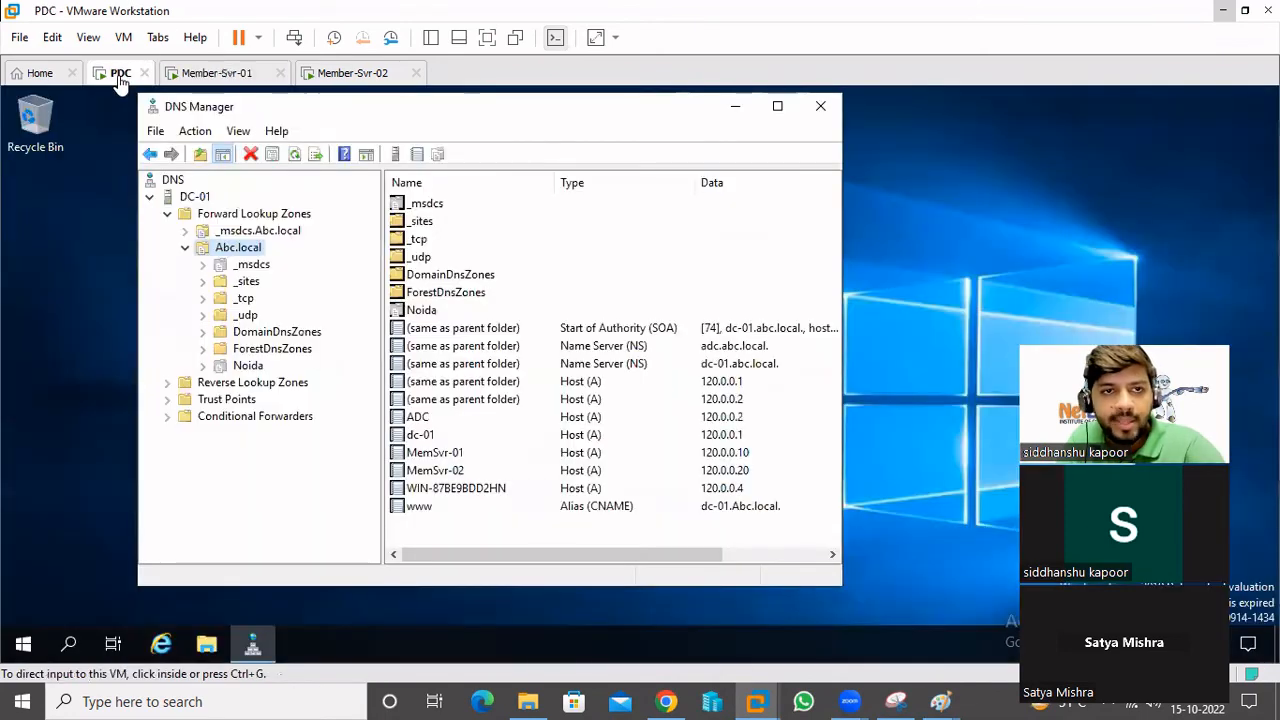
{"action": "right_click", "coordinate": [238, 248]}
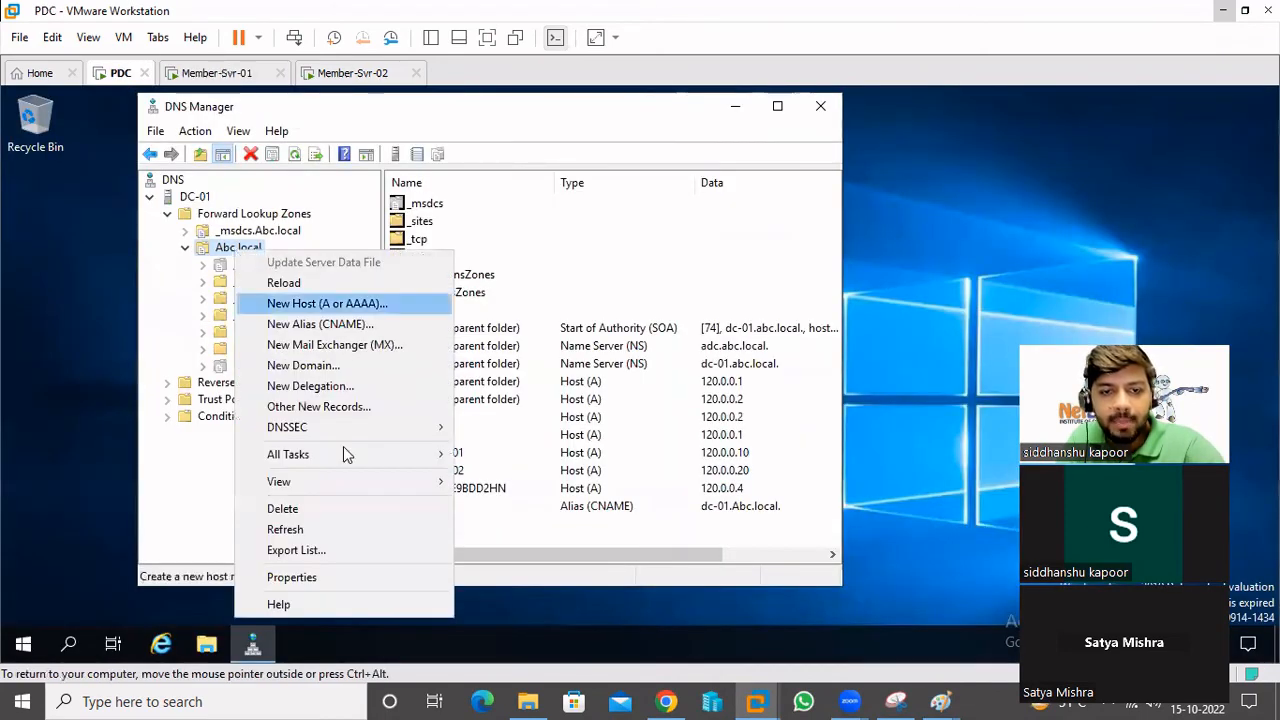
{"action": "left_click", "coordinate": [341, 577]}
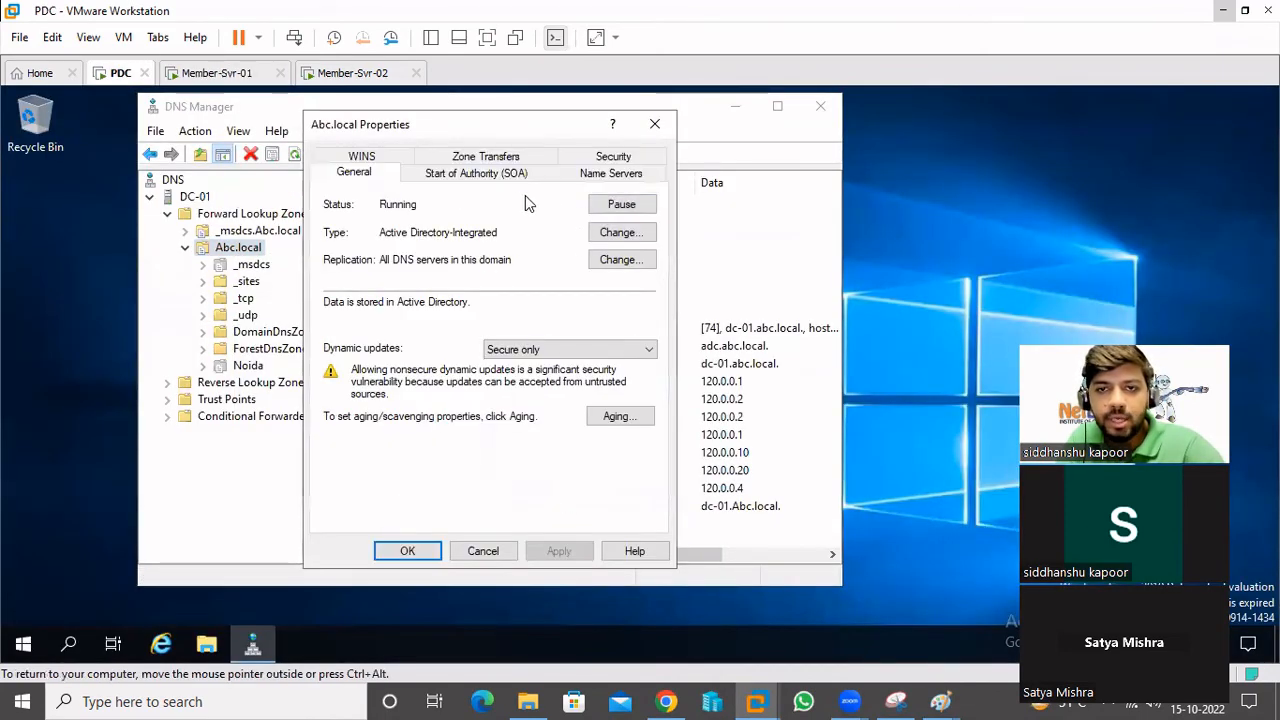
{"action": "left_click", "coordinate": [605, 173]}
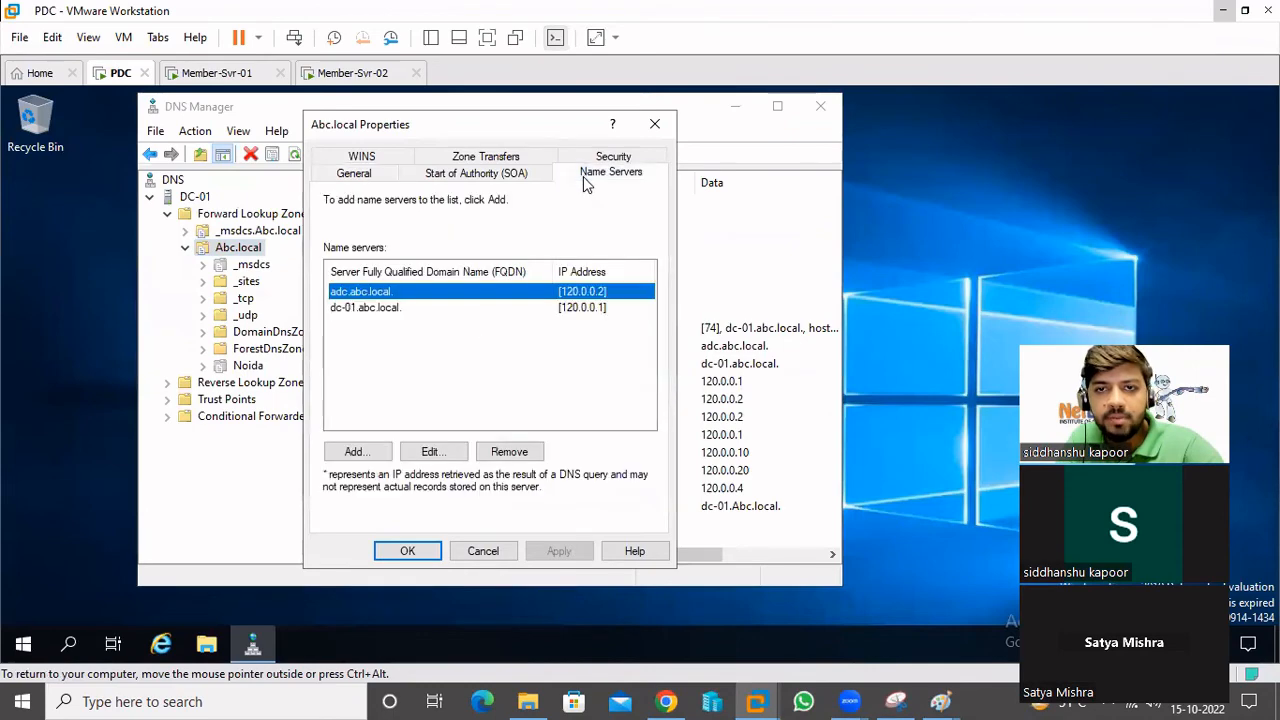
{"action": "left_click", "coordinate": [346, 451]}
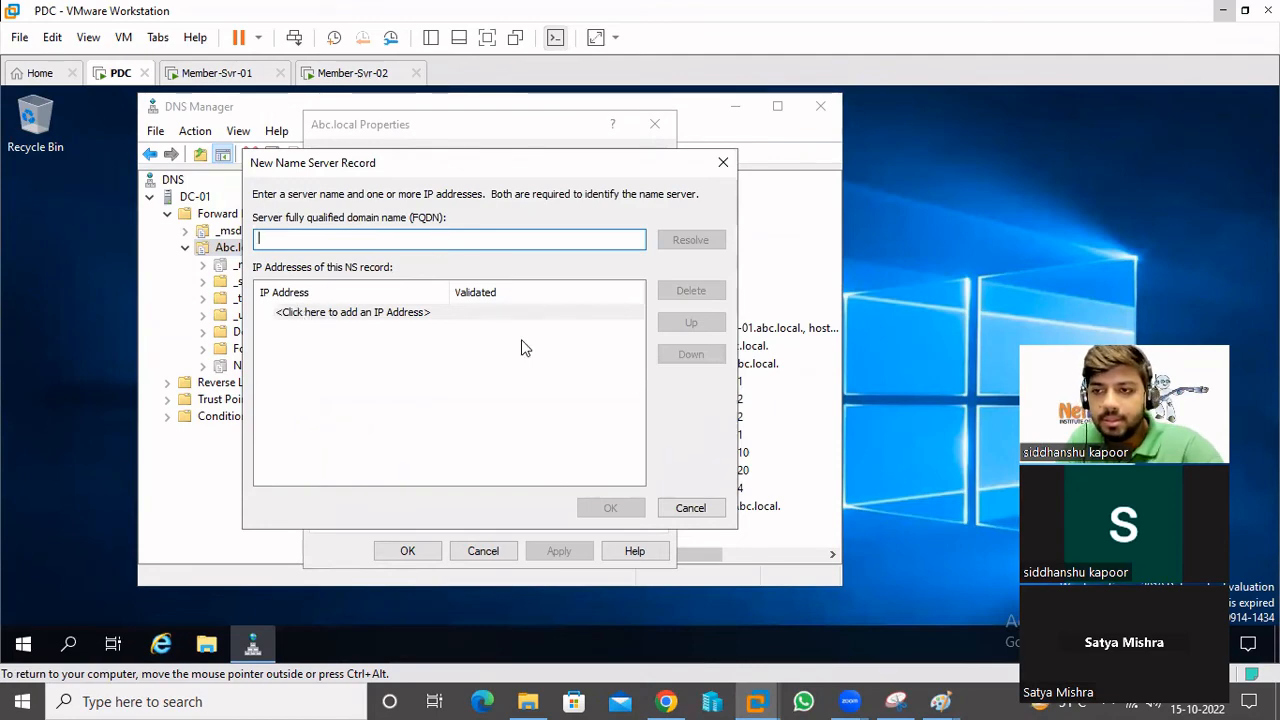
{"action": "left_click", "coordinate": [688, 508]}
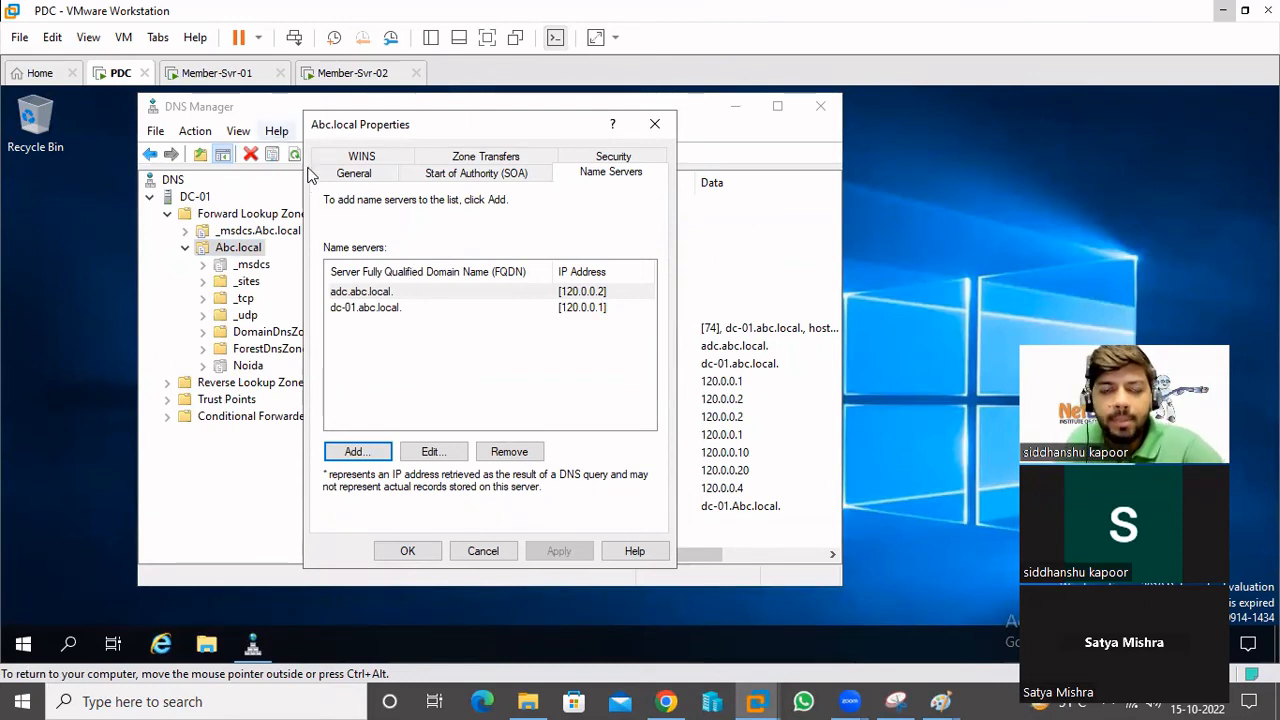
{"action": "left_click", "coordinate": [655, 124]}
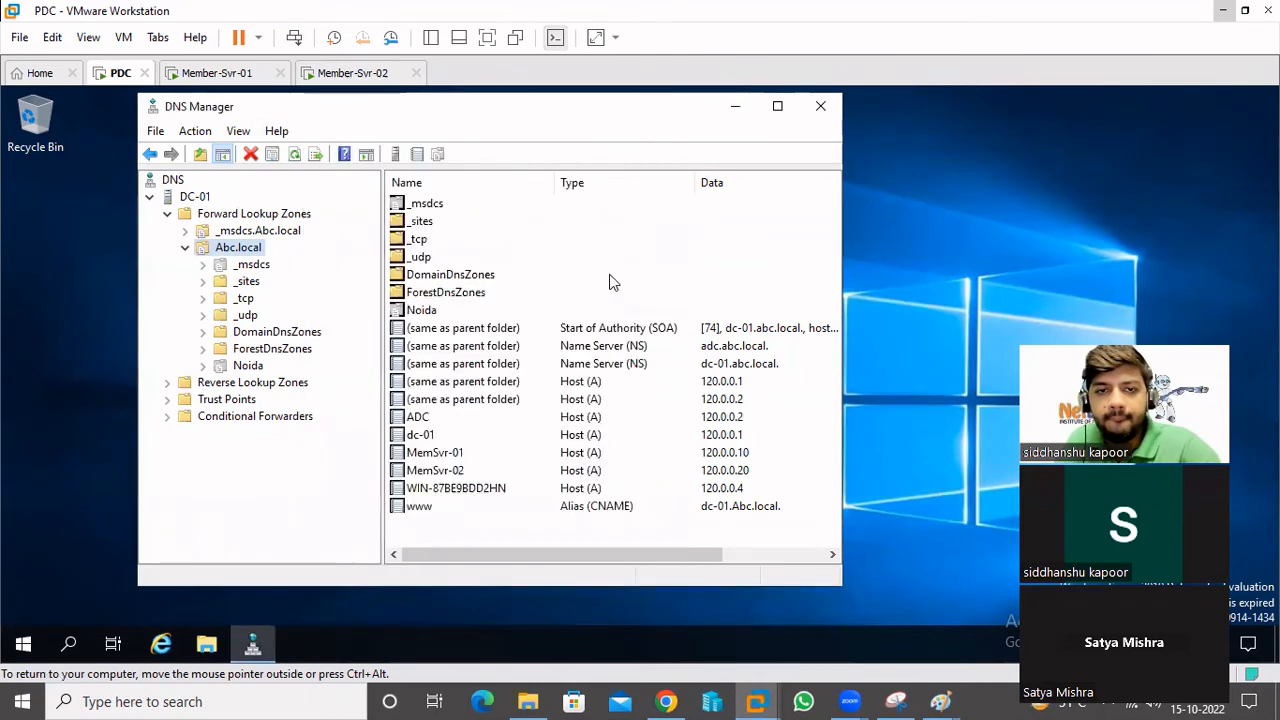
- Review the name servers listed in the Abc.local zone's properties on PDC and cancel the dialog
{"action": "left_click_drag", "start_coordinate": [429, 105], "coordinate": [438, 104]}
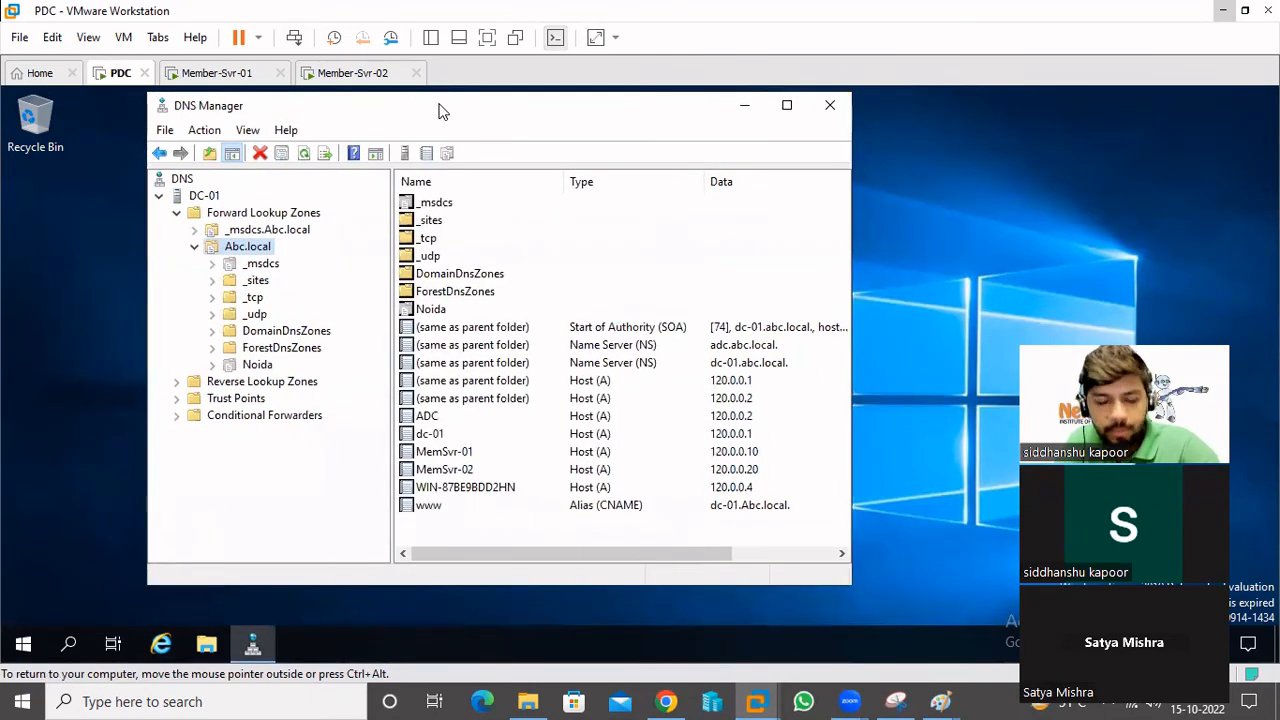
{"action": "right_click", "coordinate": [244, 248]}
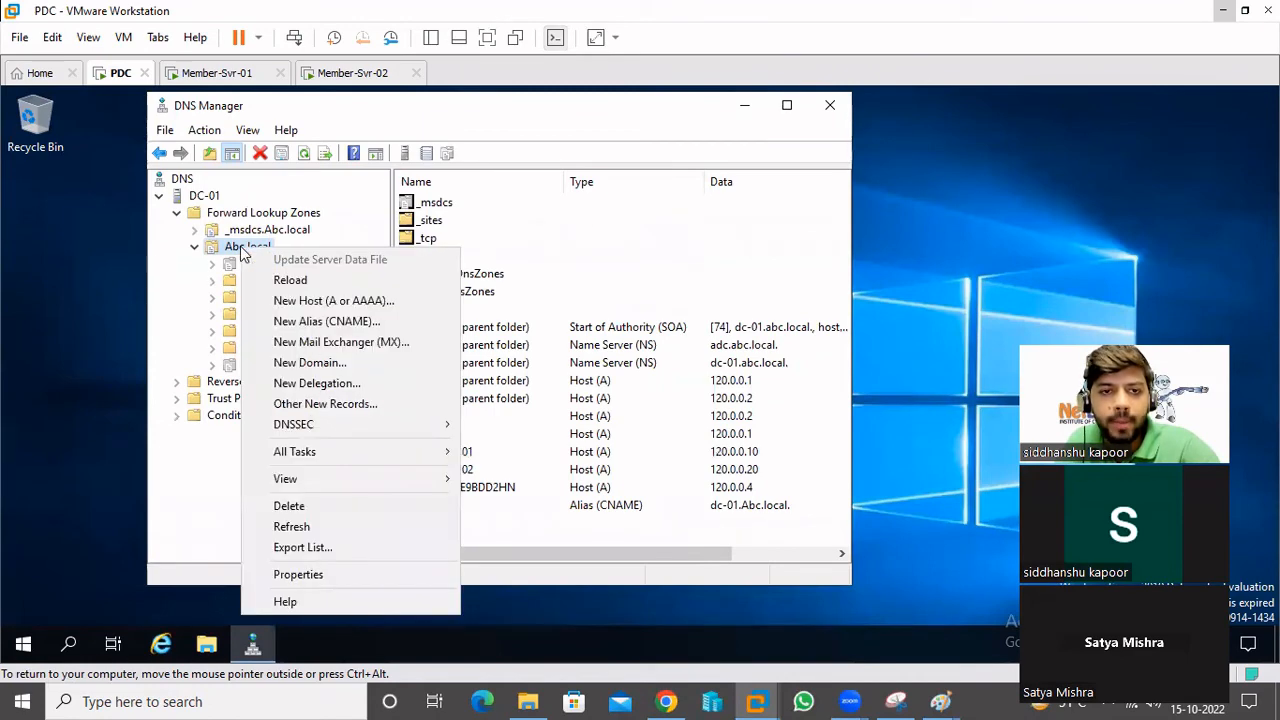
{"action": "left_click", "coordinate": [335, 574]}
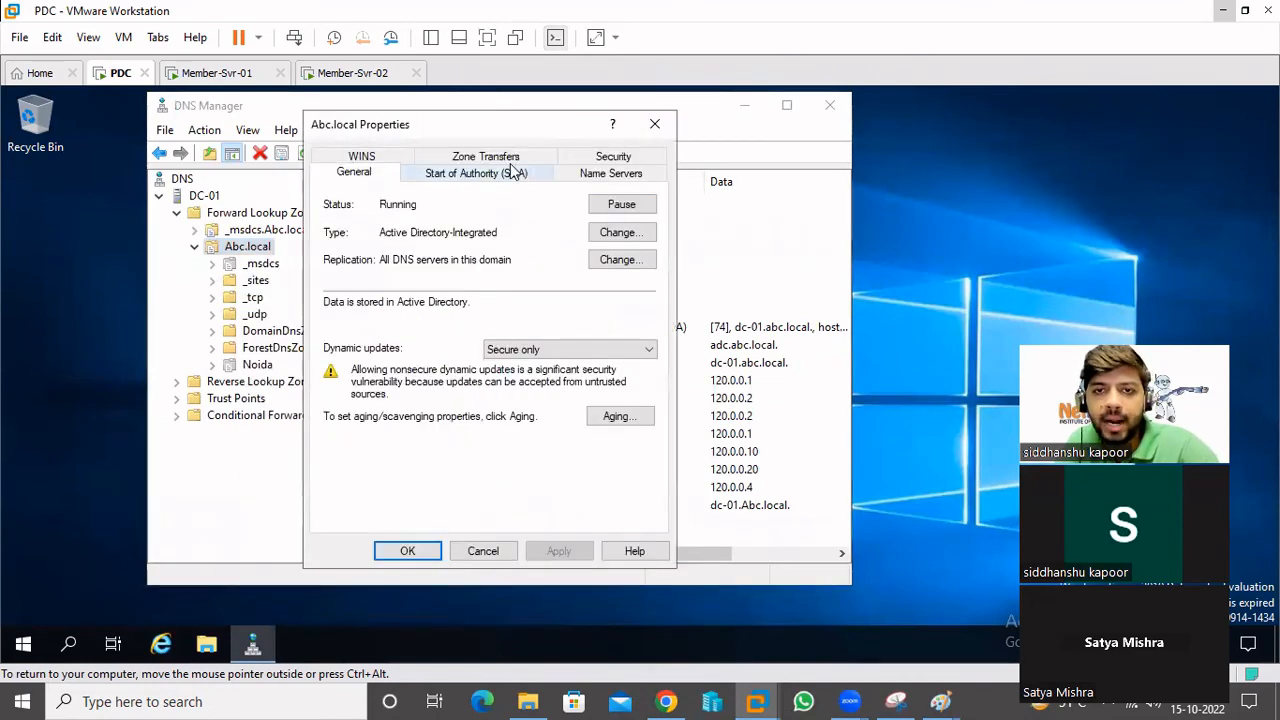
{"action": "left_click", "coordinate": [572, 170]}
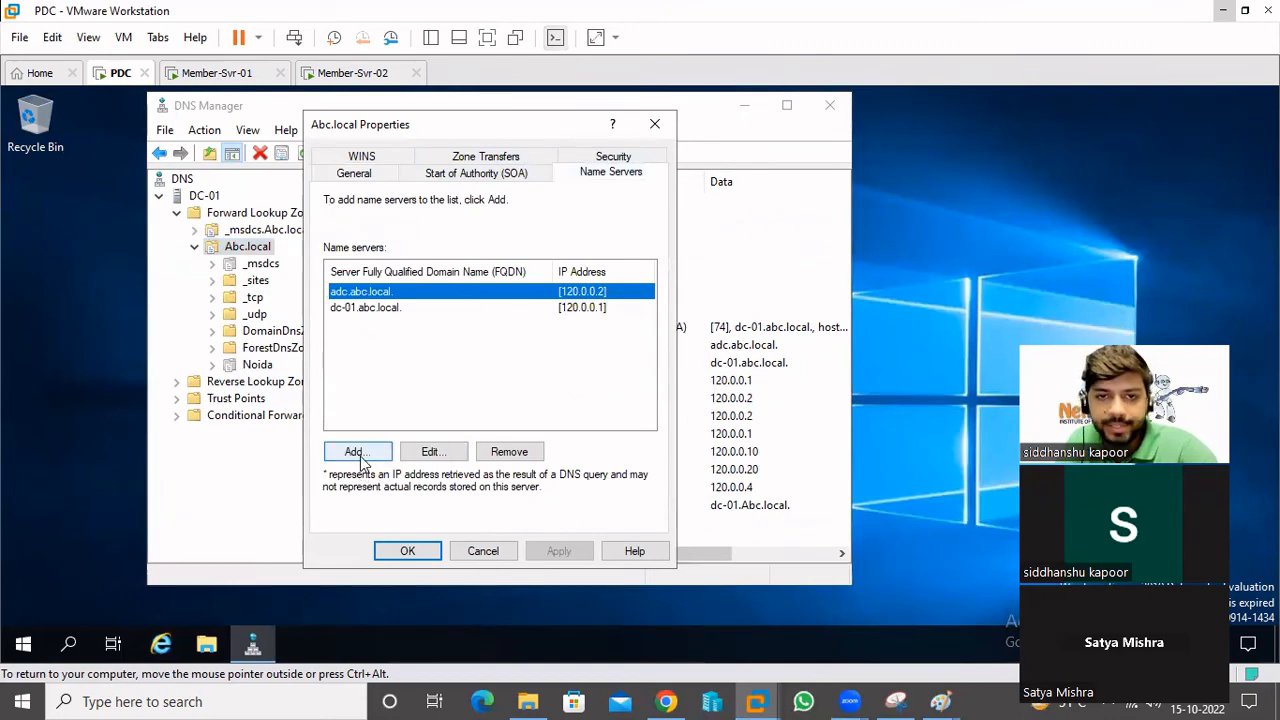
{"action": "left_click", "coordinate": [489, 549]}
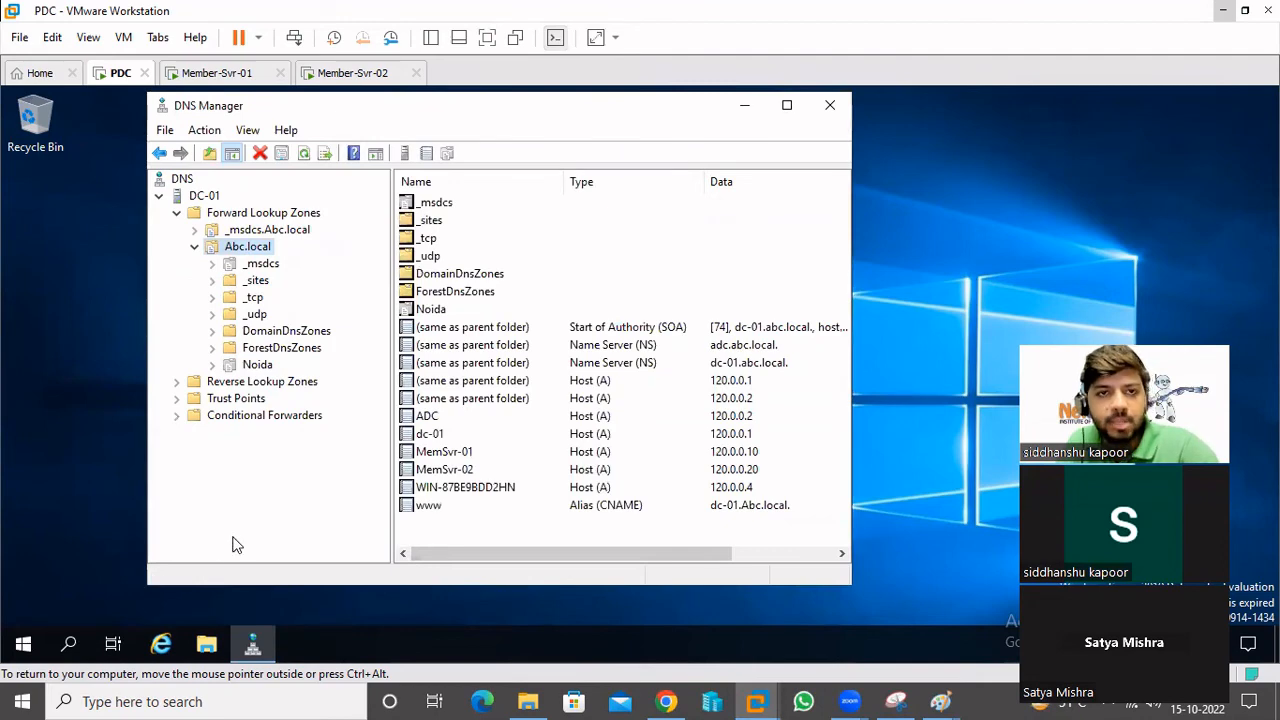
- Check the TCP/IPv4 settings of the Ethernet0 adapter on PDC and close Network Connections without changes
{"action": "right_click", "coordinate": [23, 644]}
{"action": "left_click", "coordinate": [84, 553]}
{"action": "left_click", "coordinate": [165, 587]}
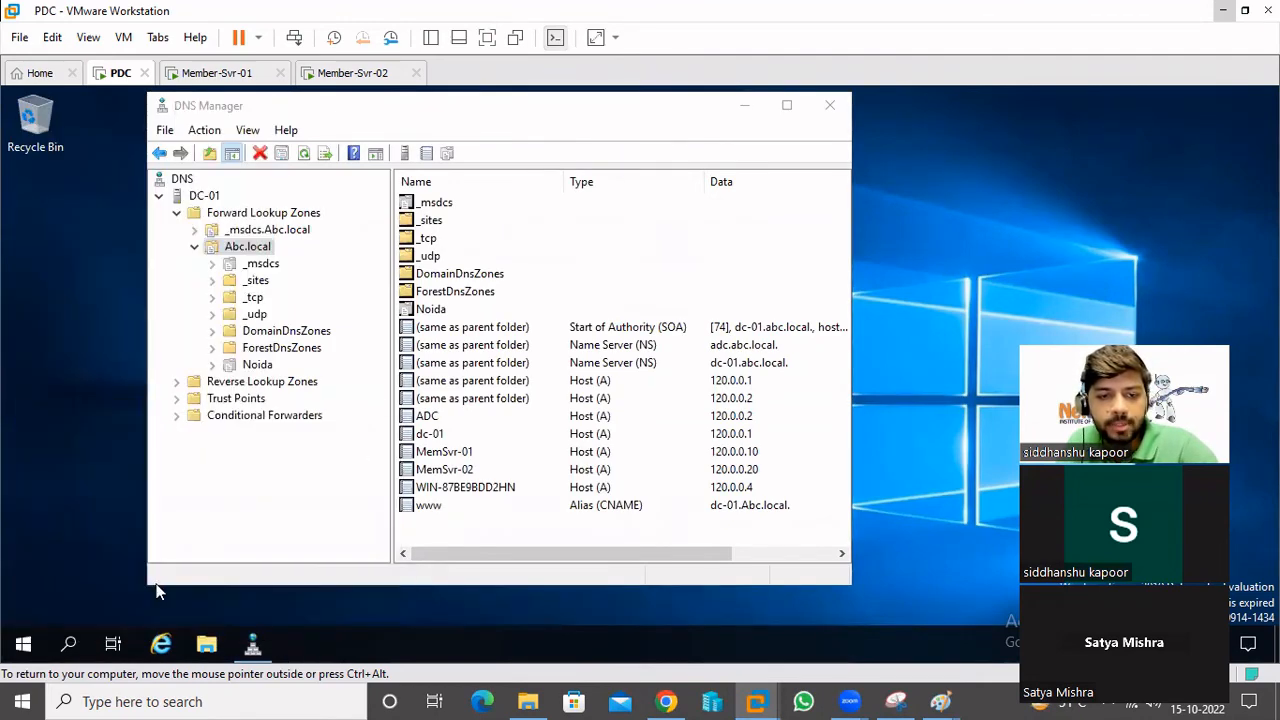
{"action": "right_click", "coordinate": [221, 219]}
{"action": "left_click", "coordinate": [287, 399]}
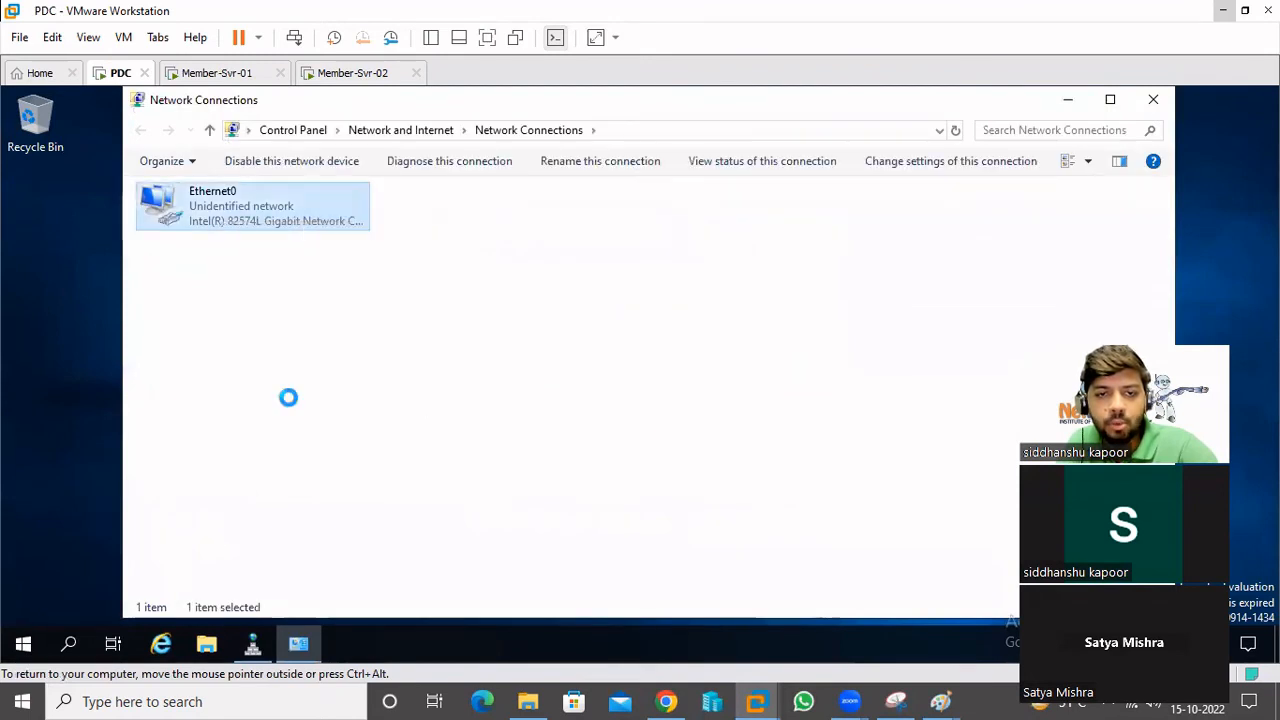
{"action": "double_click", "coordinate": [300, 377]}
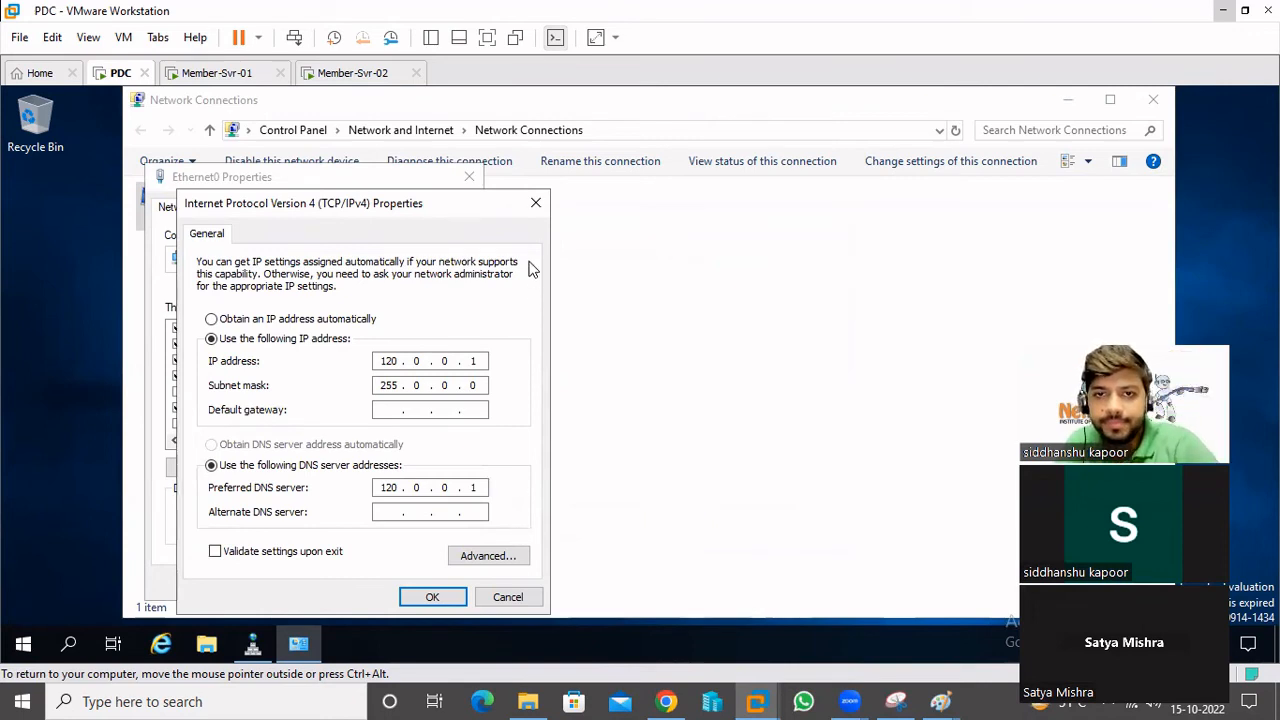
{"action": "left_click", "coordinate": [536, 206]}
{"action": "left_click", "coordinate": [466, 178]}
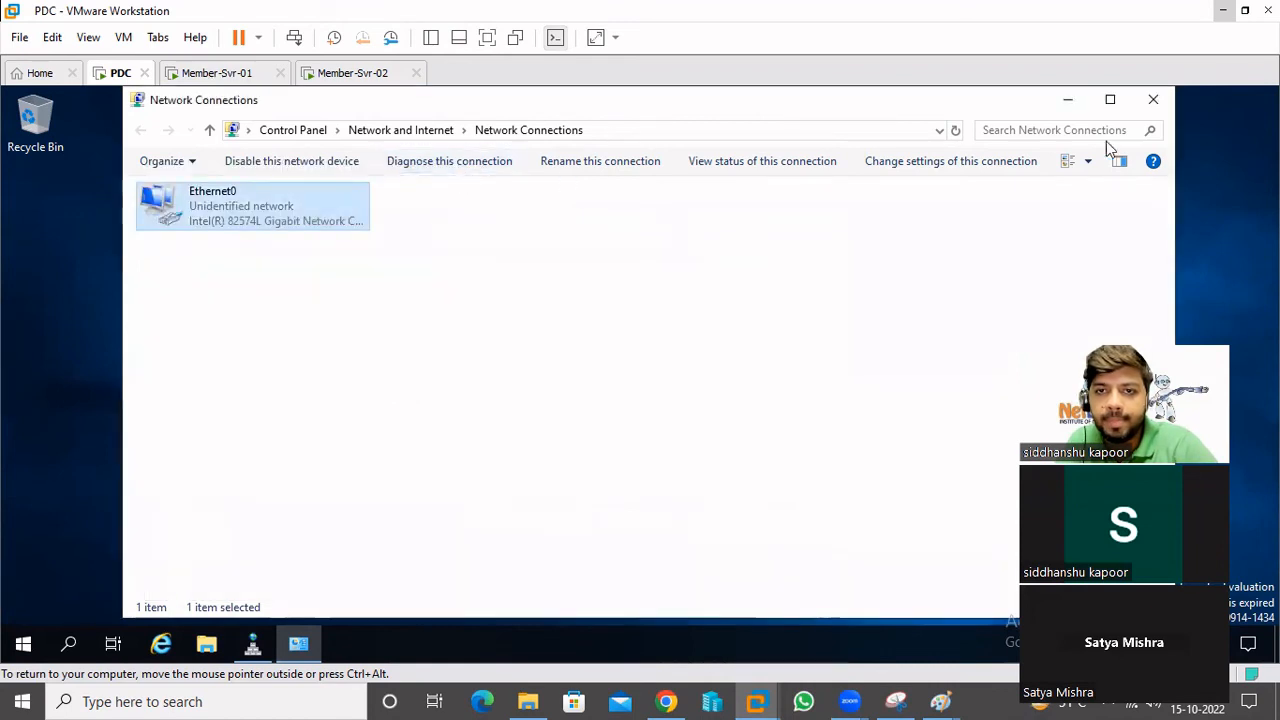
{"action": "left_click", "coordinate": [1150, 102]}
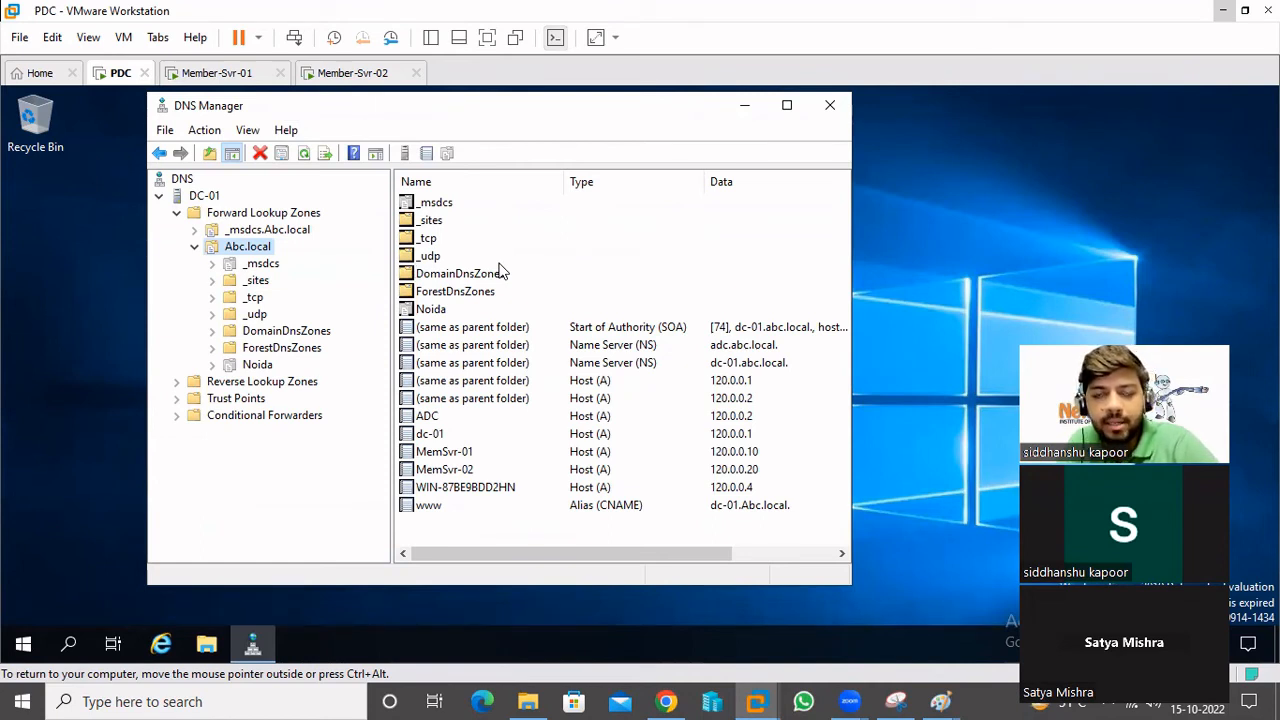
- Return to the Abc.local zone's name server list, inspect its entries and close the zone properties
{"action": "right_click", "coordinate": [251, 250]}
{"action": "left_click", "coordinate": [377, 578]}
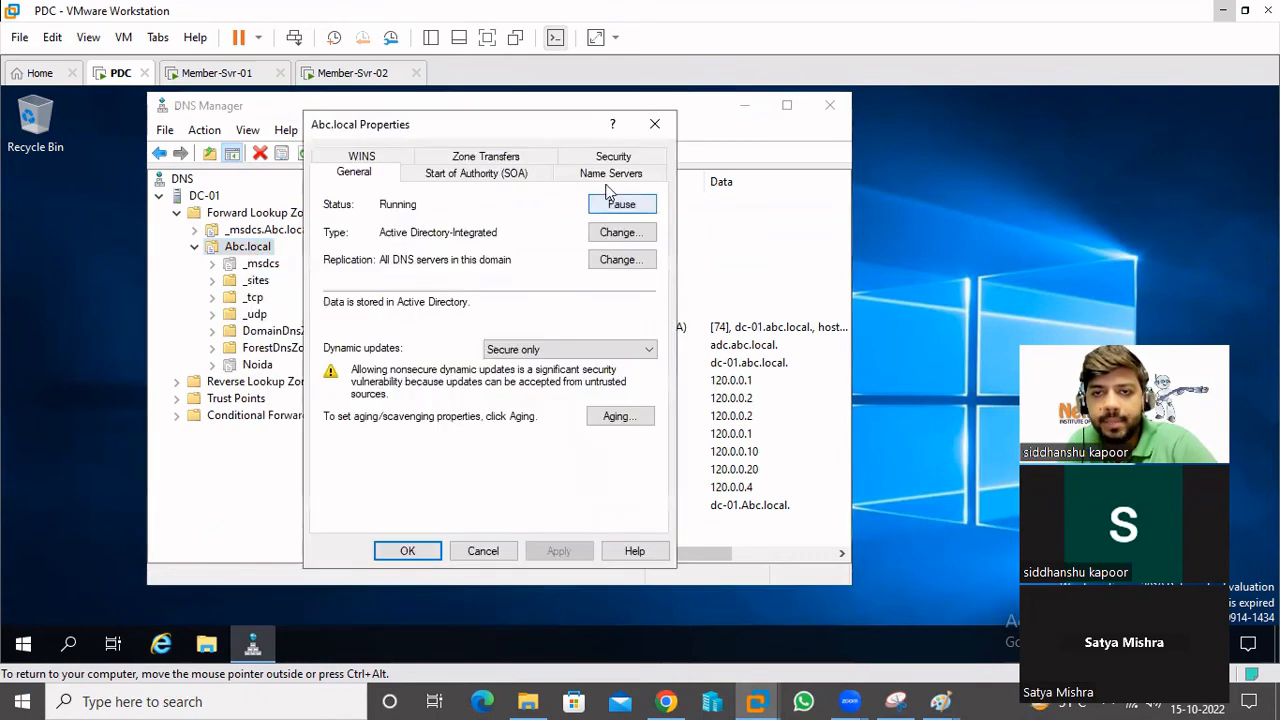
{"action": "left_click", "coordinate": [610, 172]}
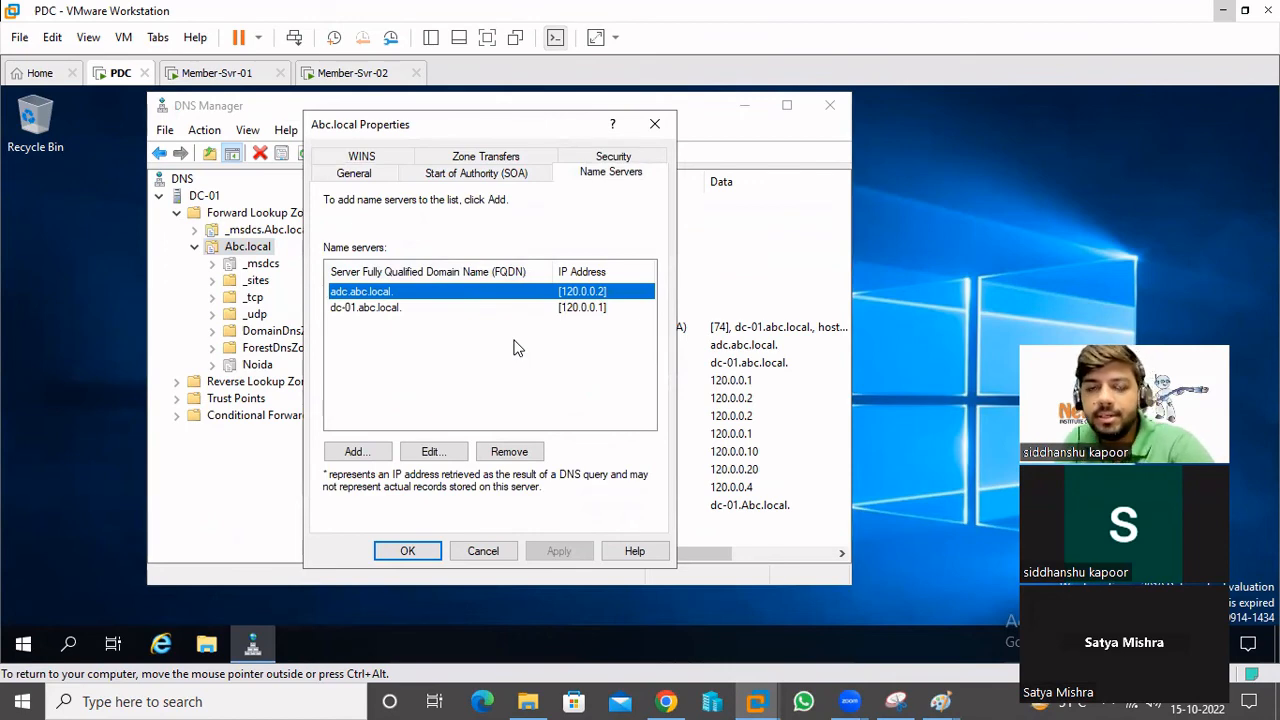
{"action": "left_click", "coordinate": [655, 123]}
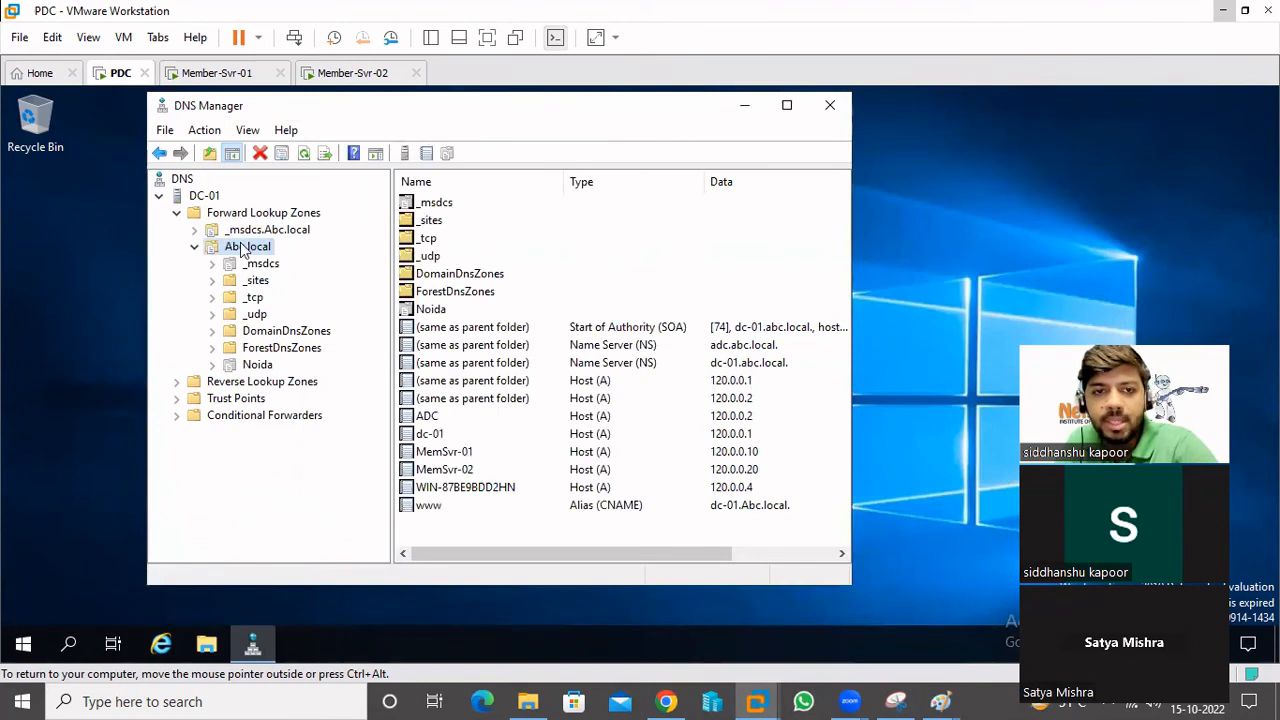
- Switch to the untitled Paint notes to read the NS and SOA record entries, and return to VMware Workstation
{"action": "mouse_move", "coordinate": [940, 700]}
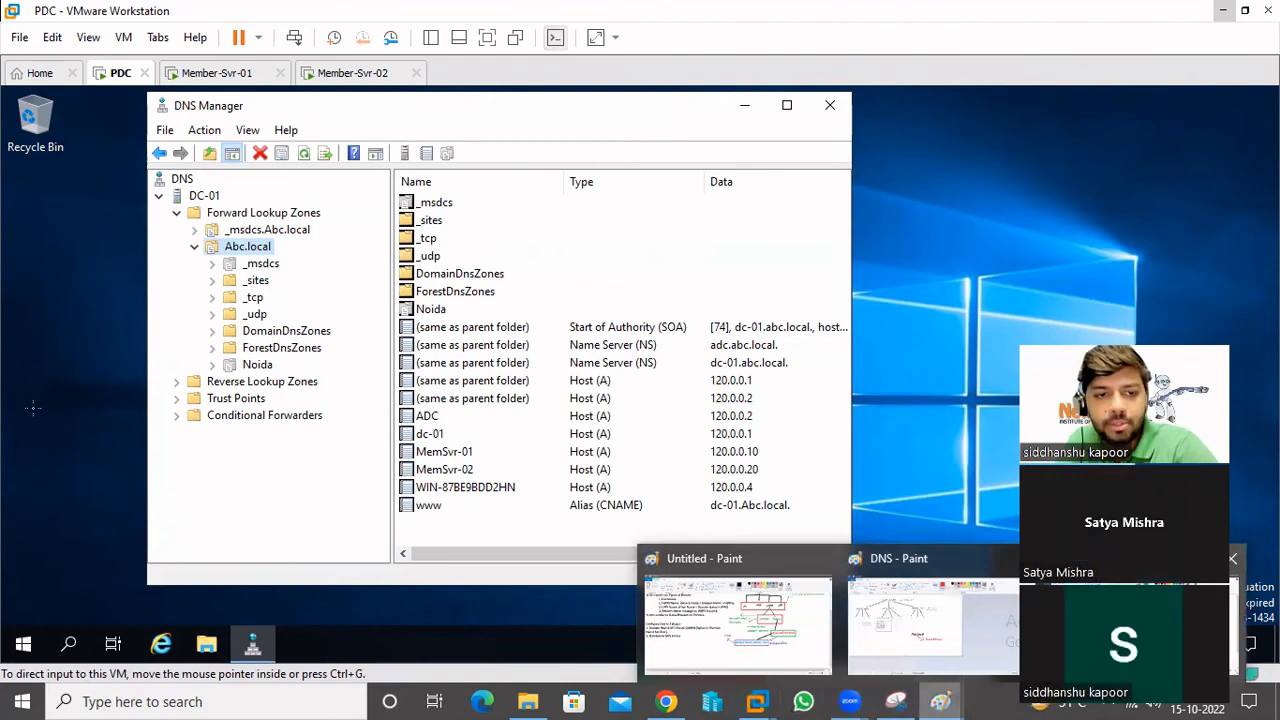
{"action": "left_click", "coordinate": [737, 620]}
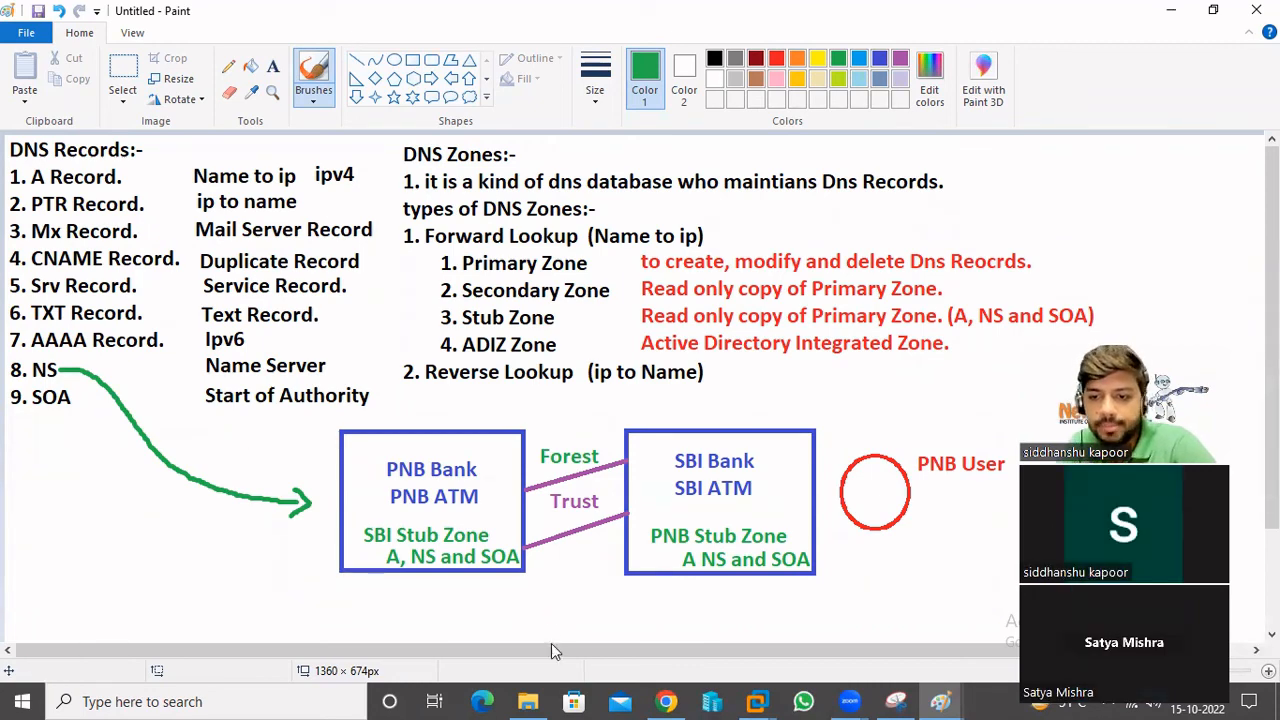
{"action": "left_click", "coordinate": [776, 698]}
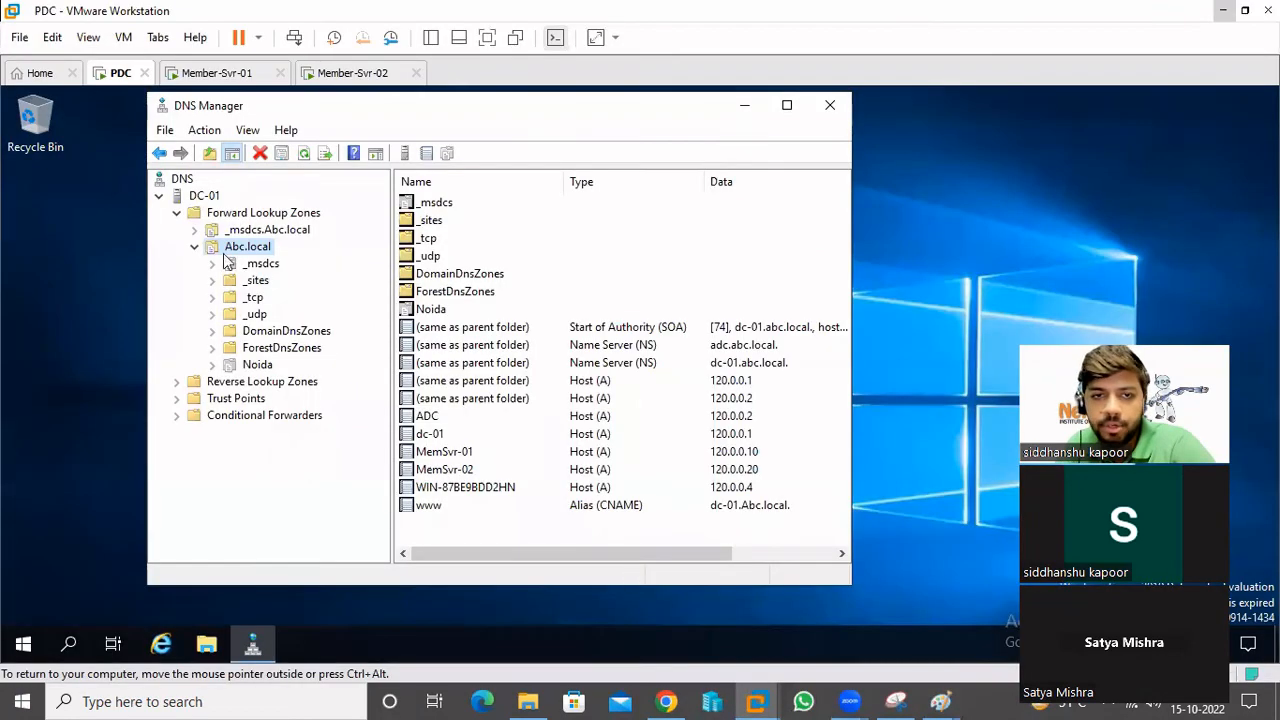
- Examine the primary server, refresh, retry and minimum TTL values in Abc.local's Start of Authority record, and cancel the dialog
{"action": "right_click", "coordinate": [236, 247]}
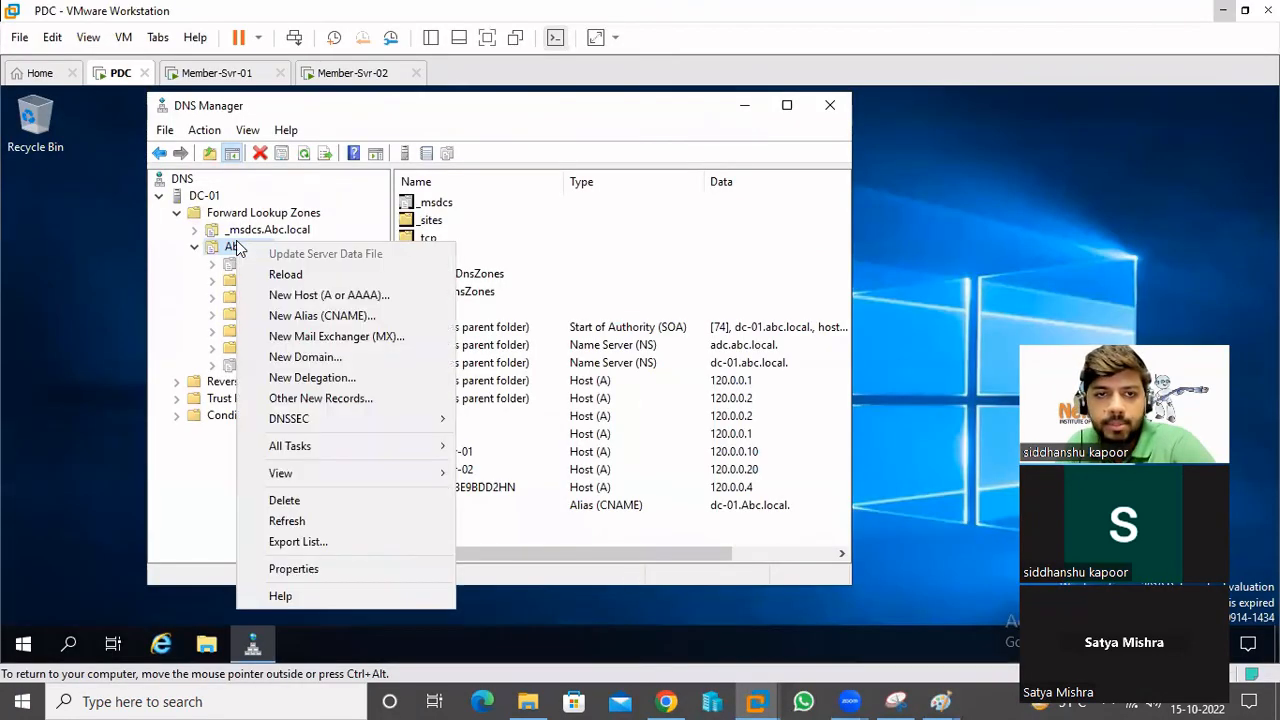
{"action": "left_click", "coordinate": [316, 563]}
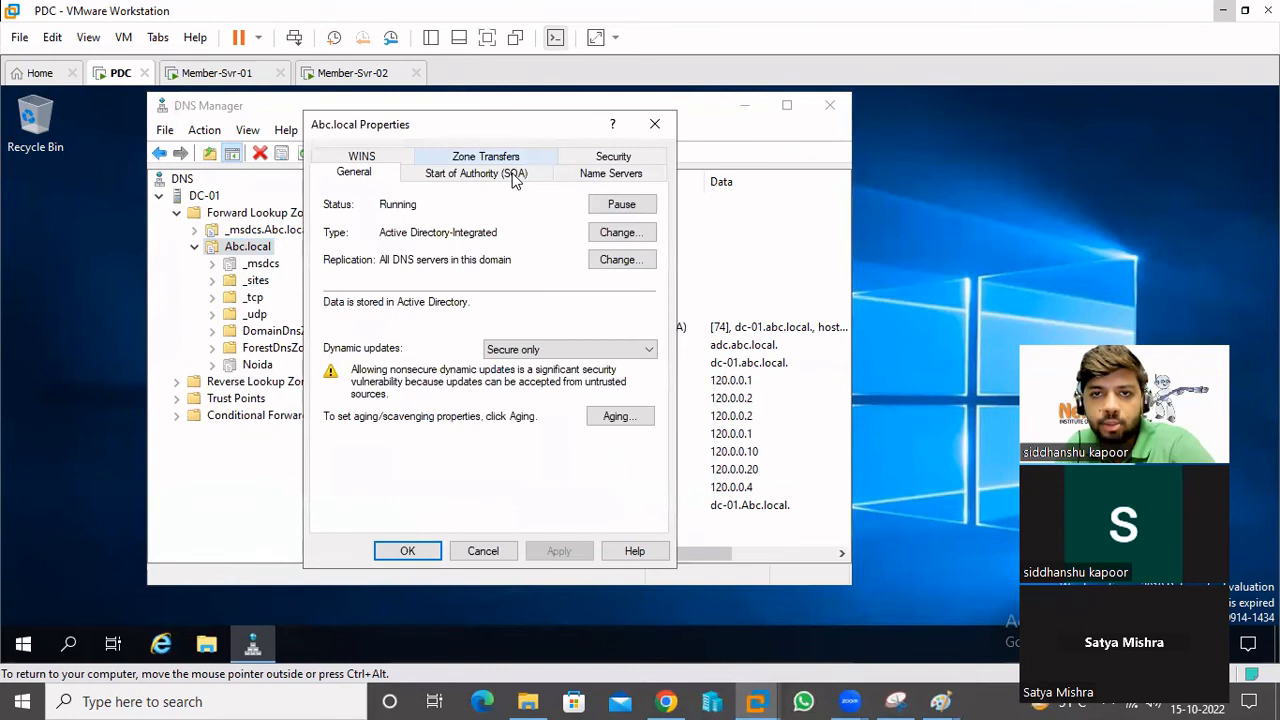
{"action": "left_click_drag", "start_coordinate": [397, 266], "coordinate": [323, 271]}
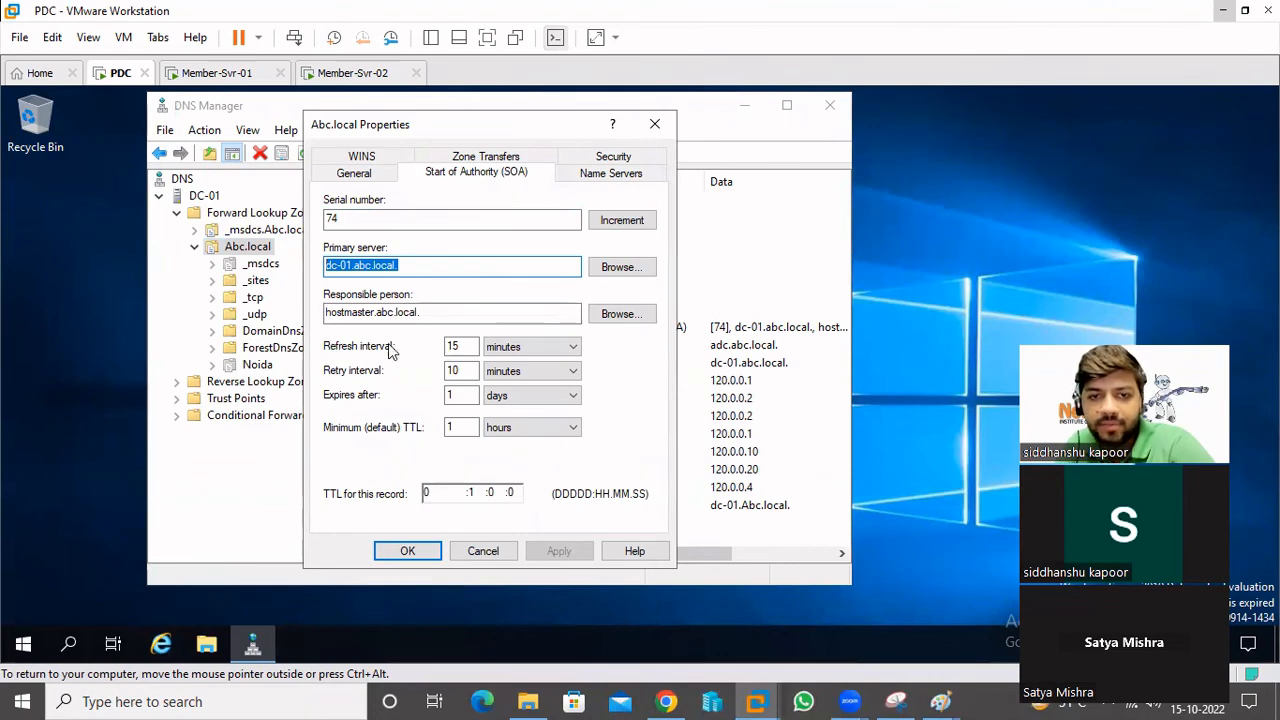
{"action": "double_click", "coordinate": [455, 346]}
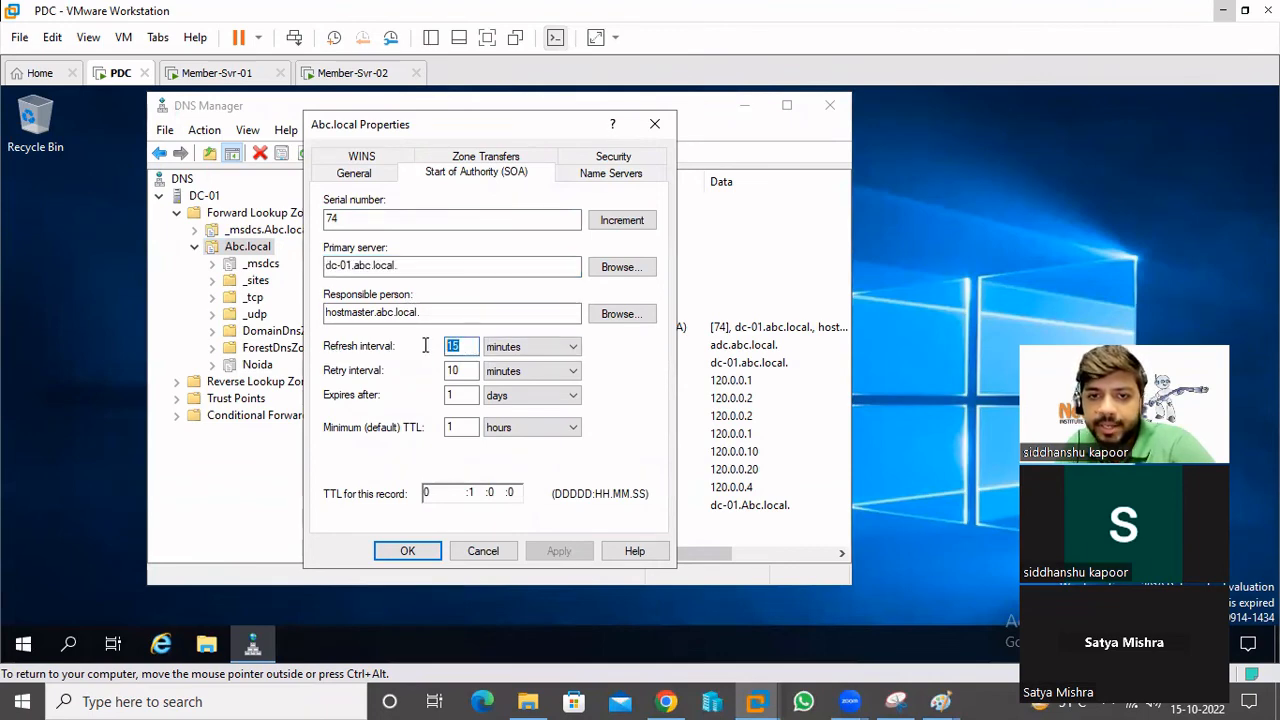
{"action": "double_click", "coordinate": [455, 370]}
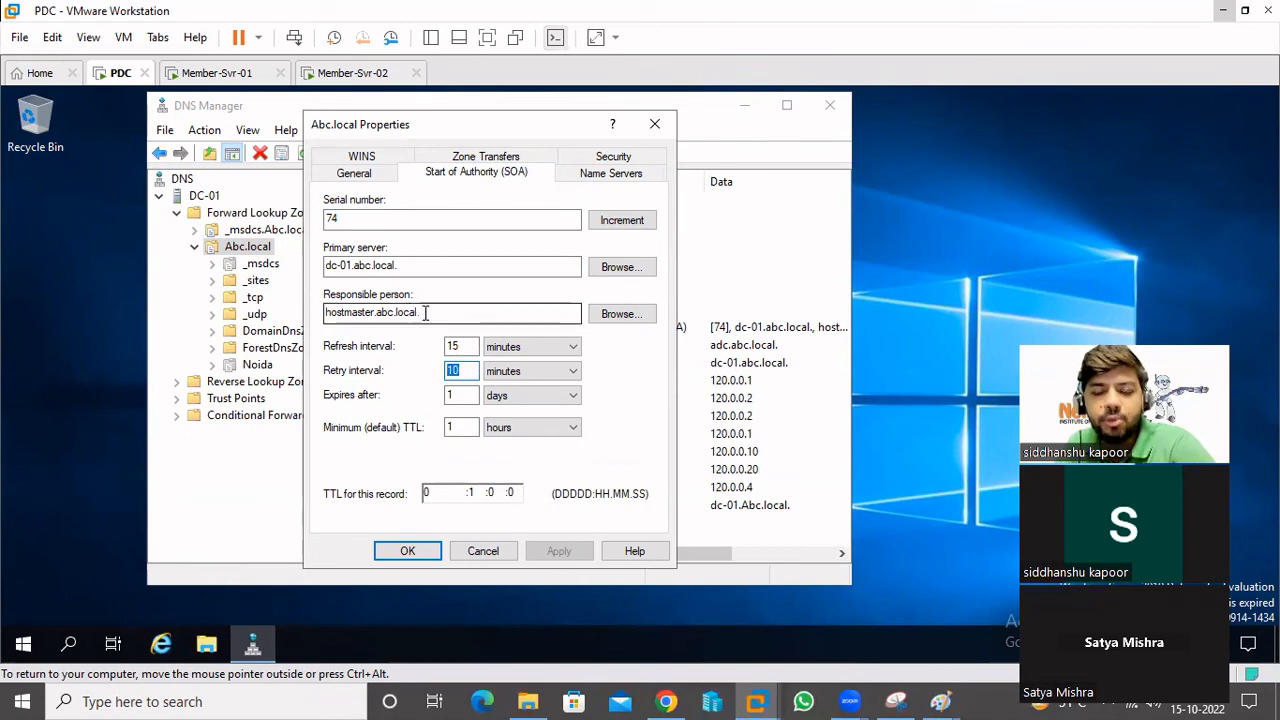
{"action": "left_click", "coordinate": [466, 370]}
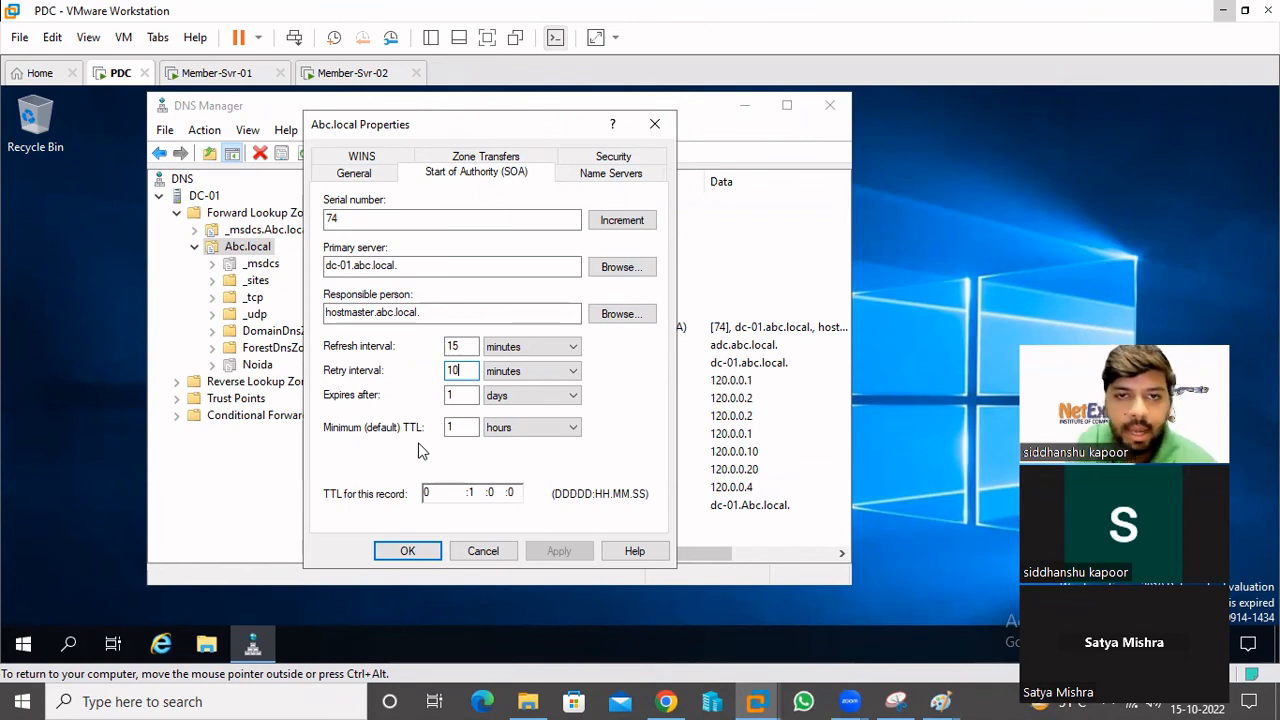
{"action": "left_click", "coordinate": [460, 427]}
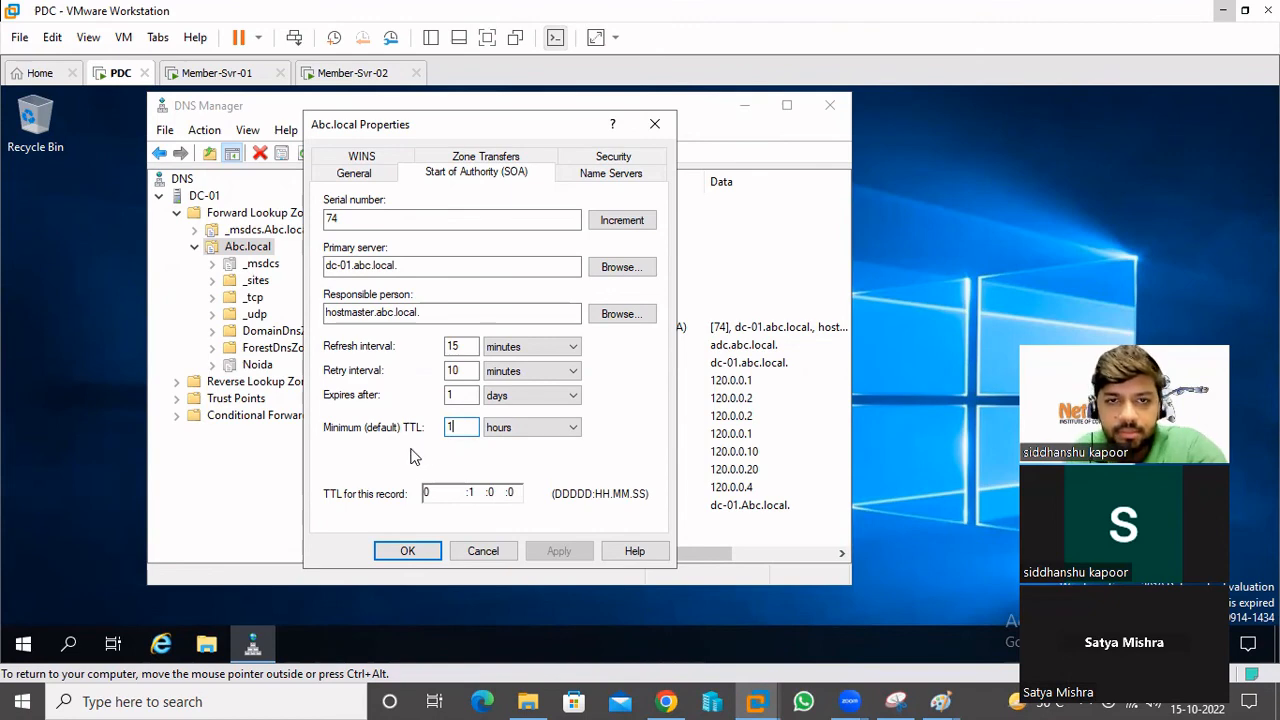
{"action": "left_click", "coordinate": [482, 551]}
{"action": "right_click", "coordinate": [195, 195]}
{"action": "left_click", "coordinate": [311, 459]}
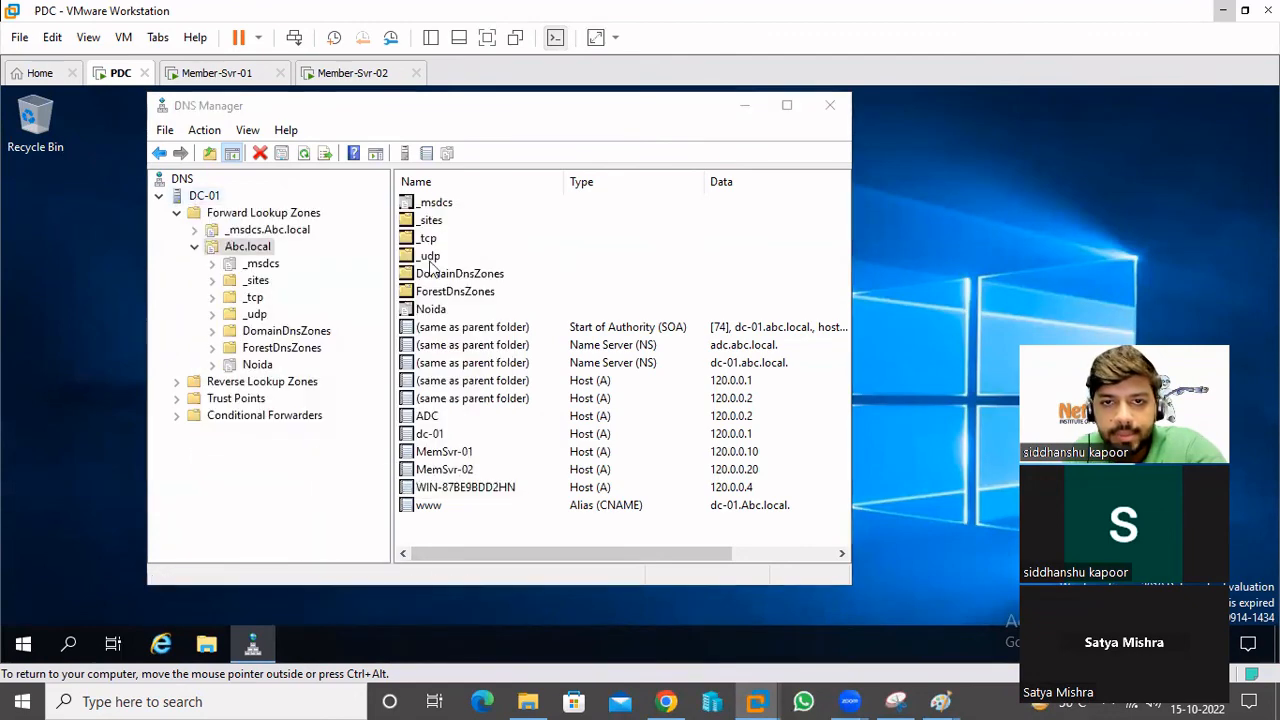
{"action": "left_click", "coordinate": [658, 122]}
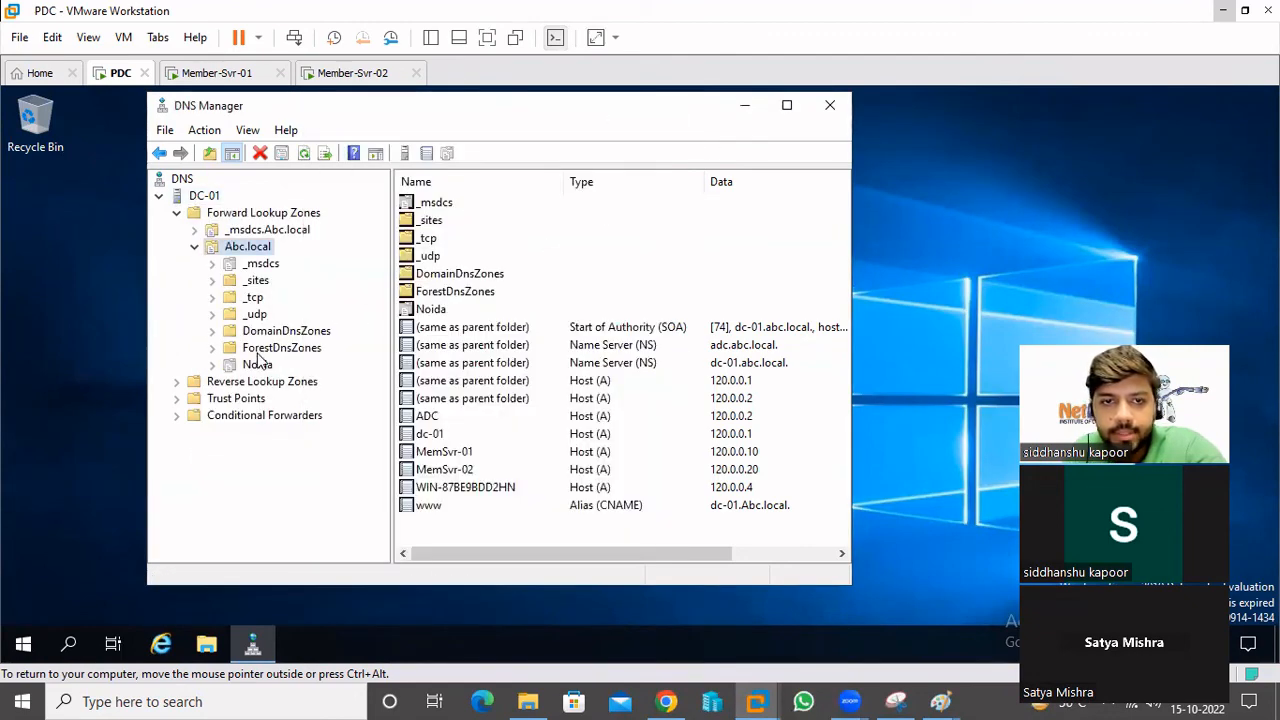
- Inspect the Abc.local zone's aging and scavenging settings and close the zone properties without changes
{"action": "right_click", "coordinate": [247, 255]}
{"action": "left_click", "coordinate": [343, 574]}
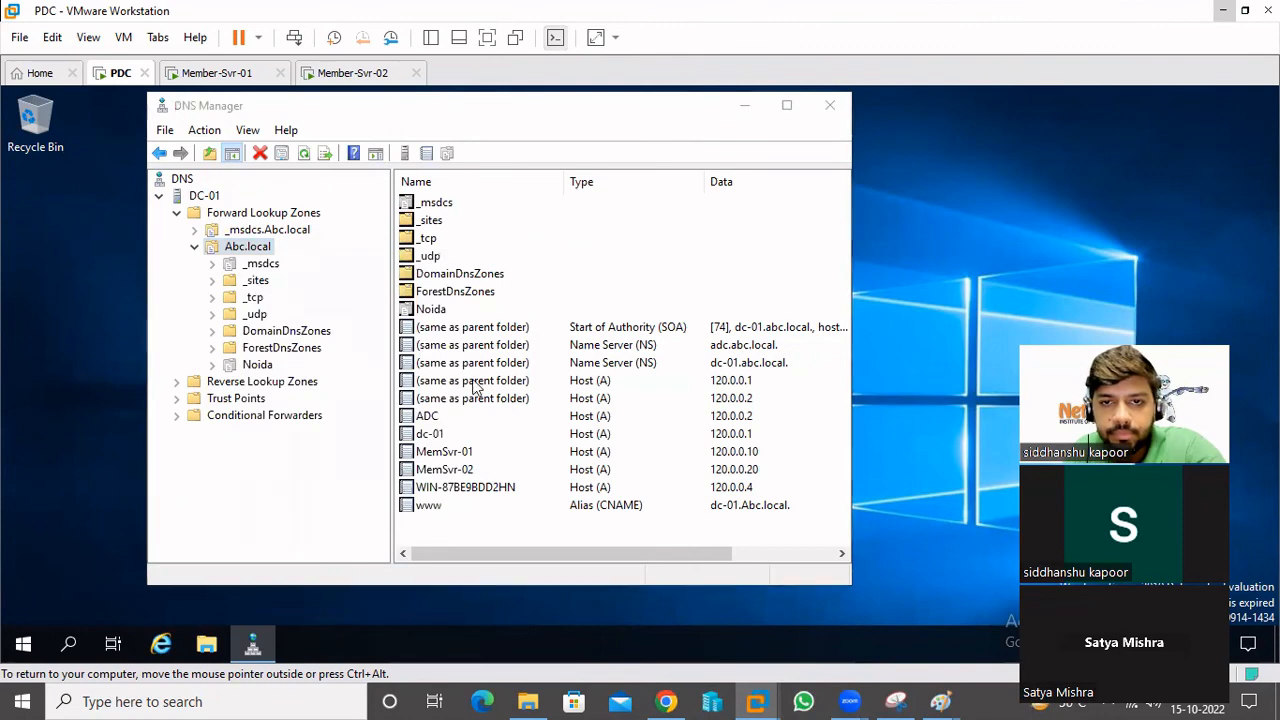
{"action": "left_click", "coordinate": [617, 418]}
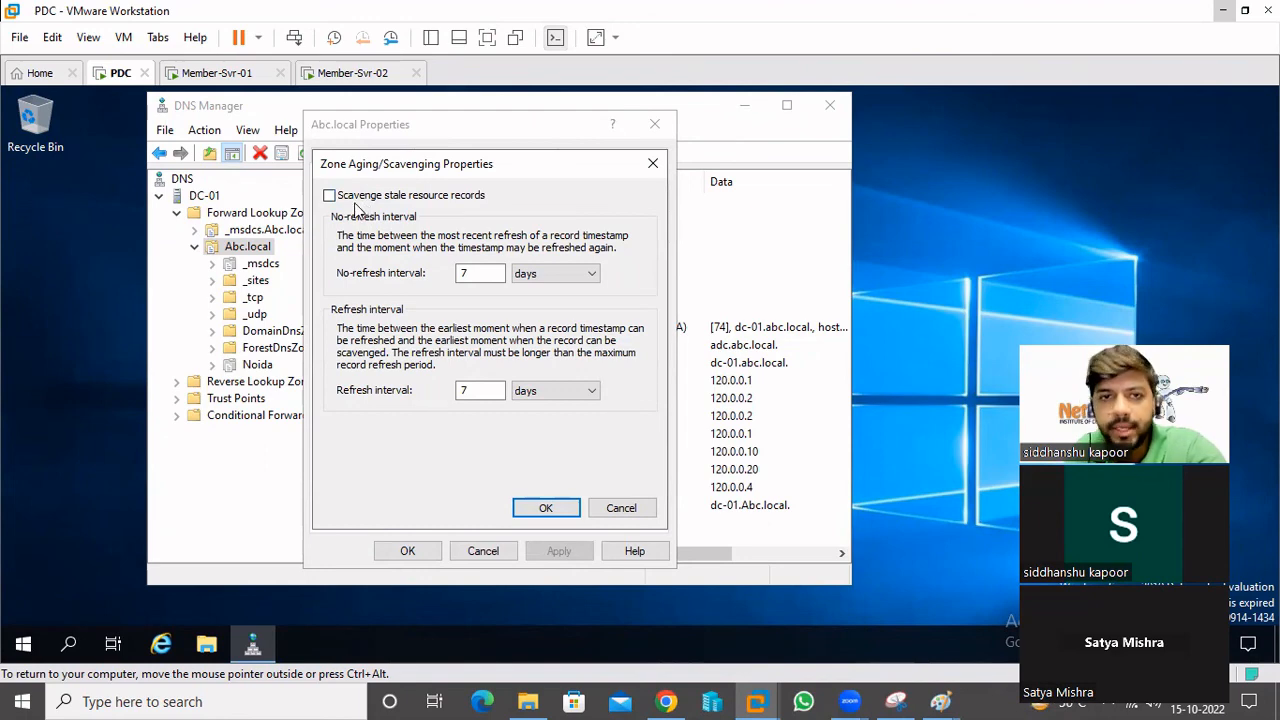
{"action": "left_click", "coordinate": [652, 164]}
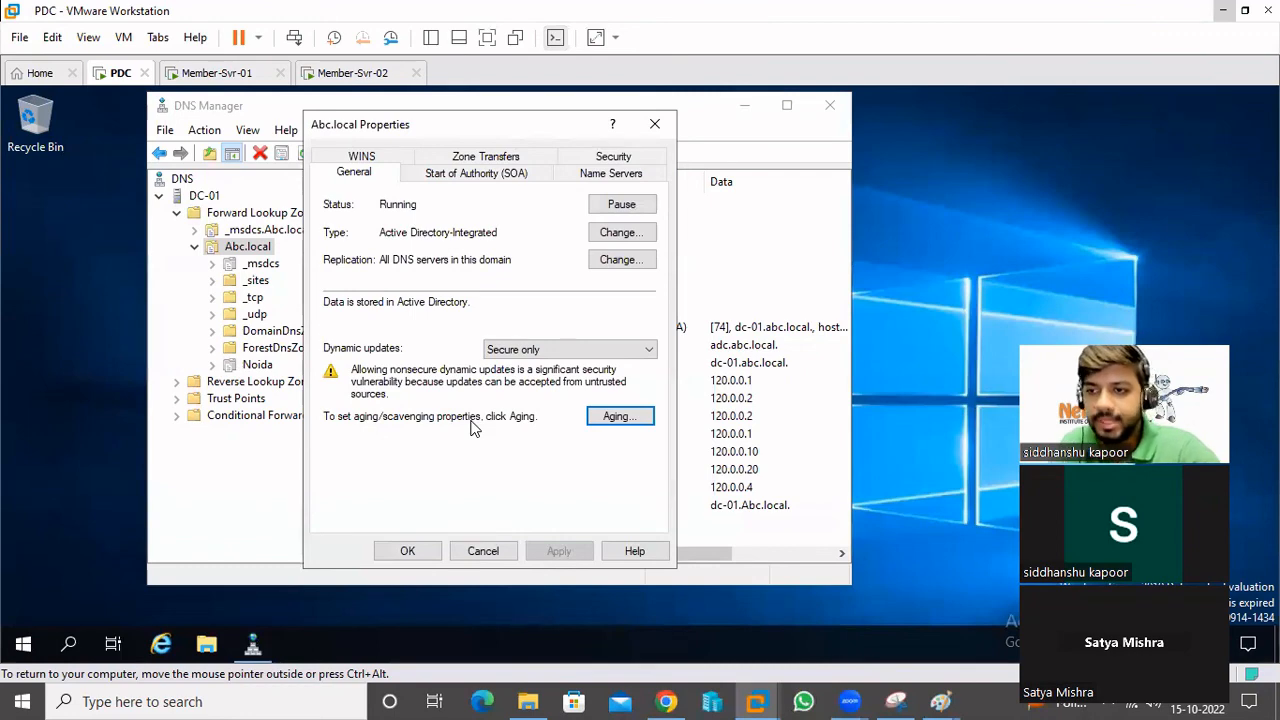
{"action": "left_click", "coordinate": [655, 124]}
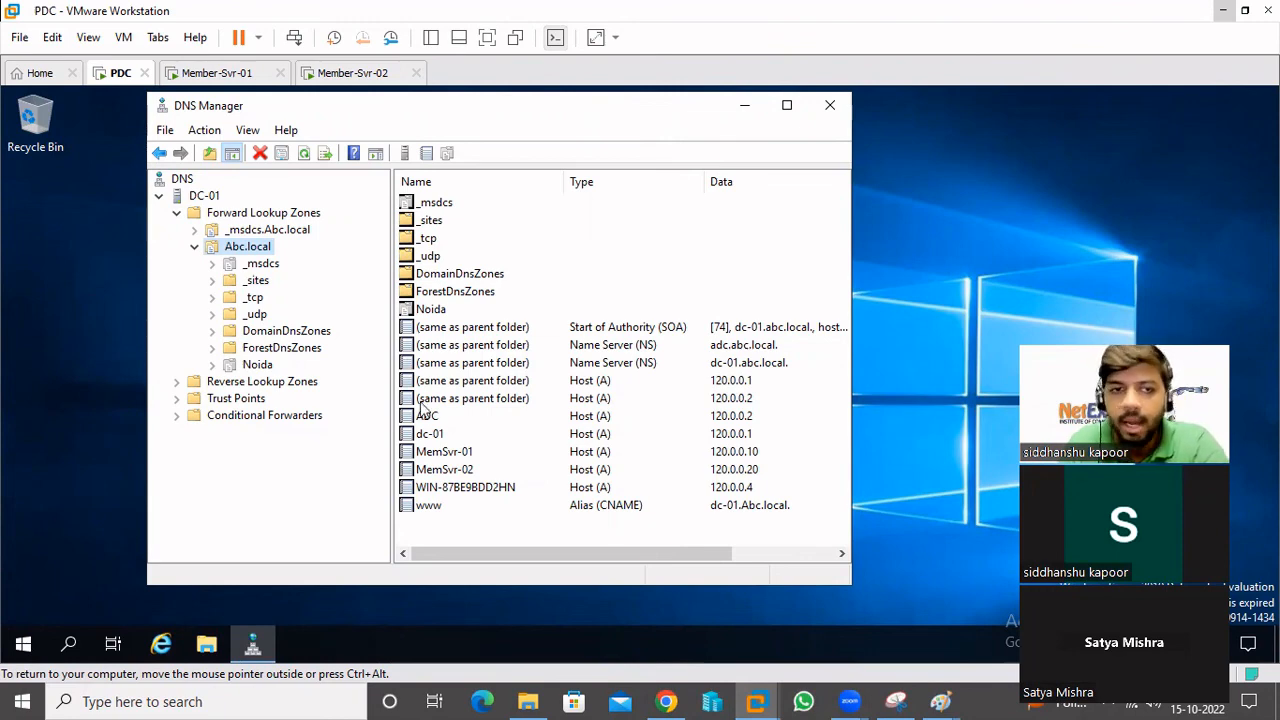
- Open the Abc.local zone properties and review its Start of Authority record and general settings
{"action": "right_click", "coordinate": [234, 250]}
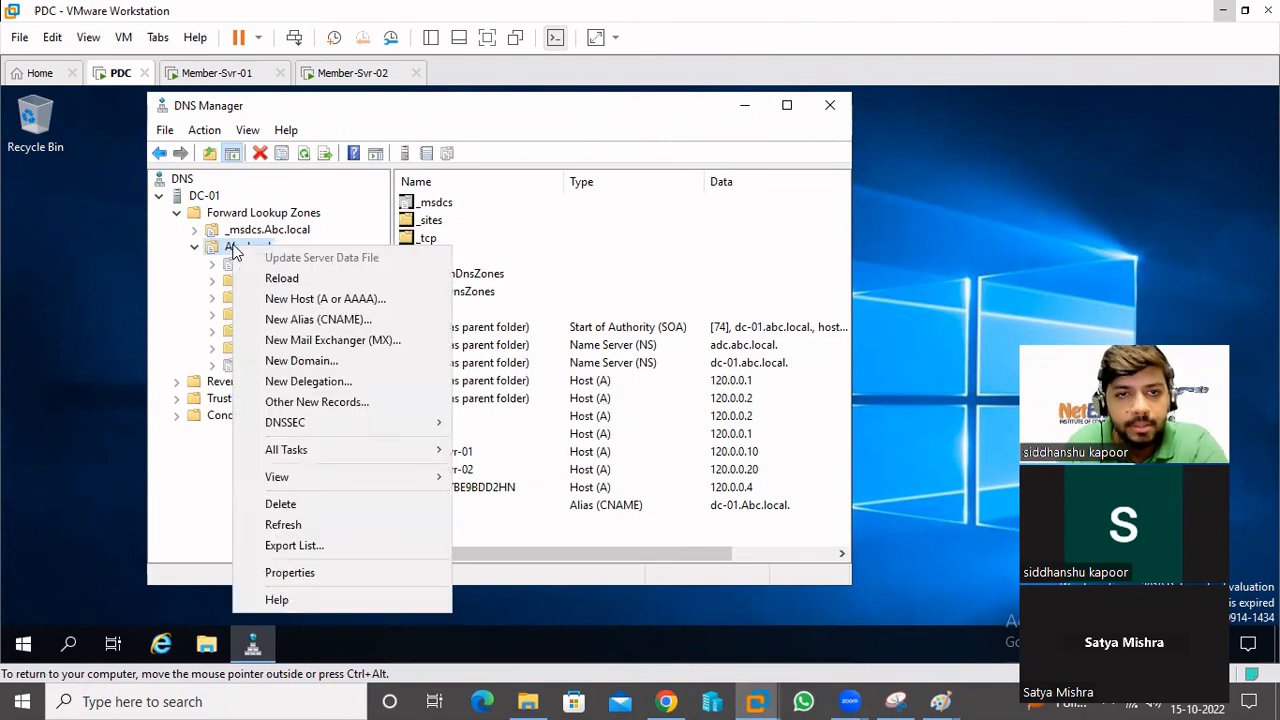
{"action": "left_click", "coordinate": [319, 570]}
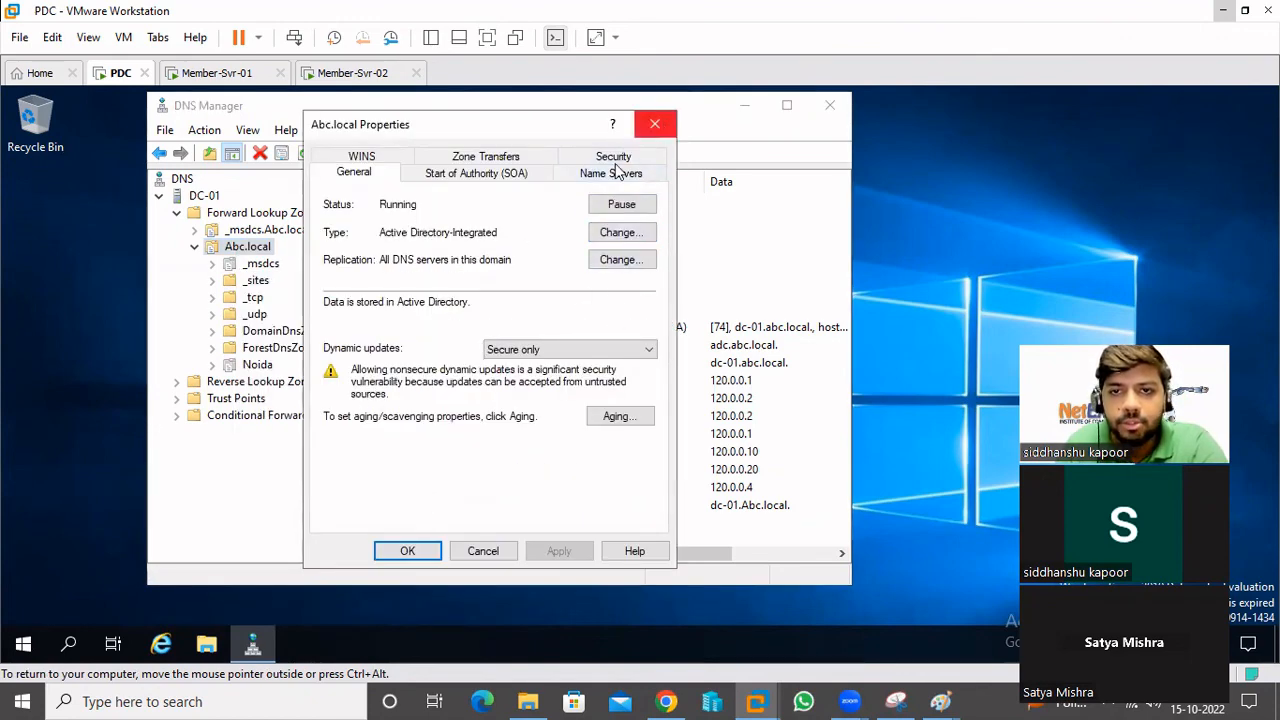
{"action": "left_click", "coordinate": [455, 176]}
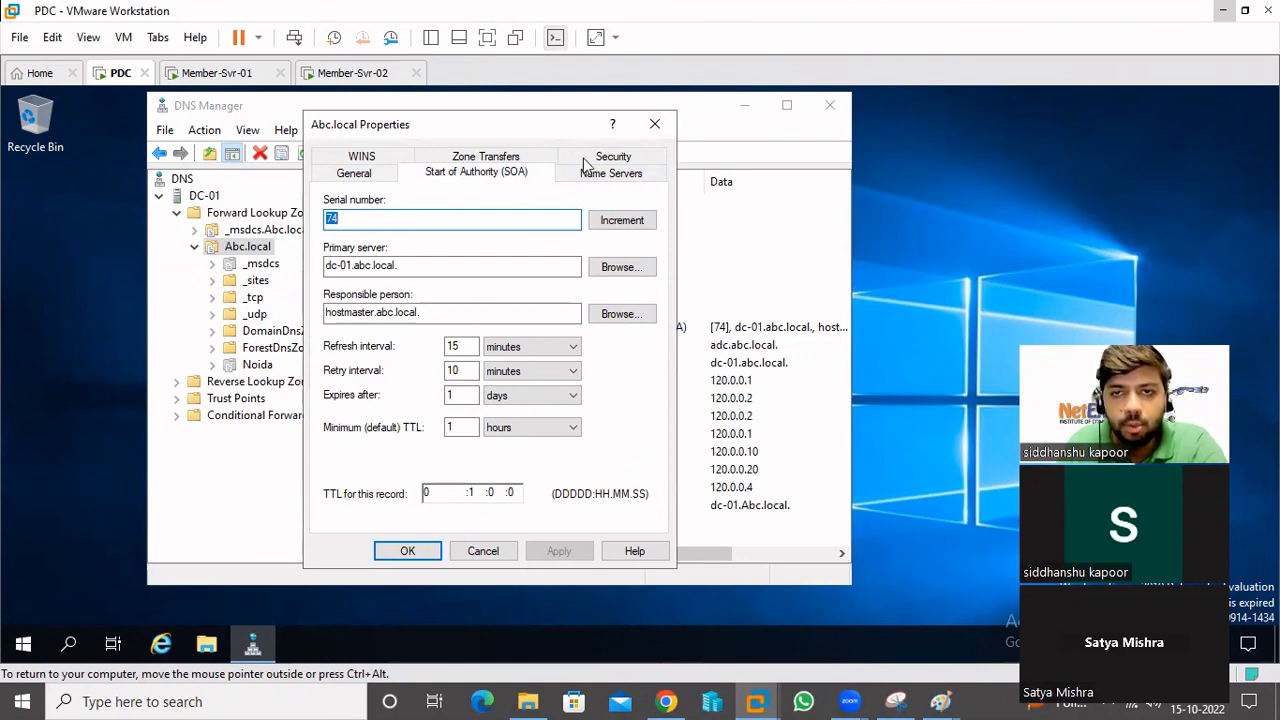
{"action": "left_click", "coordinate": [355, 172]}
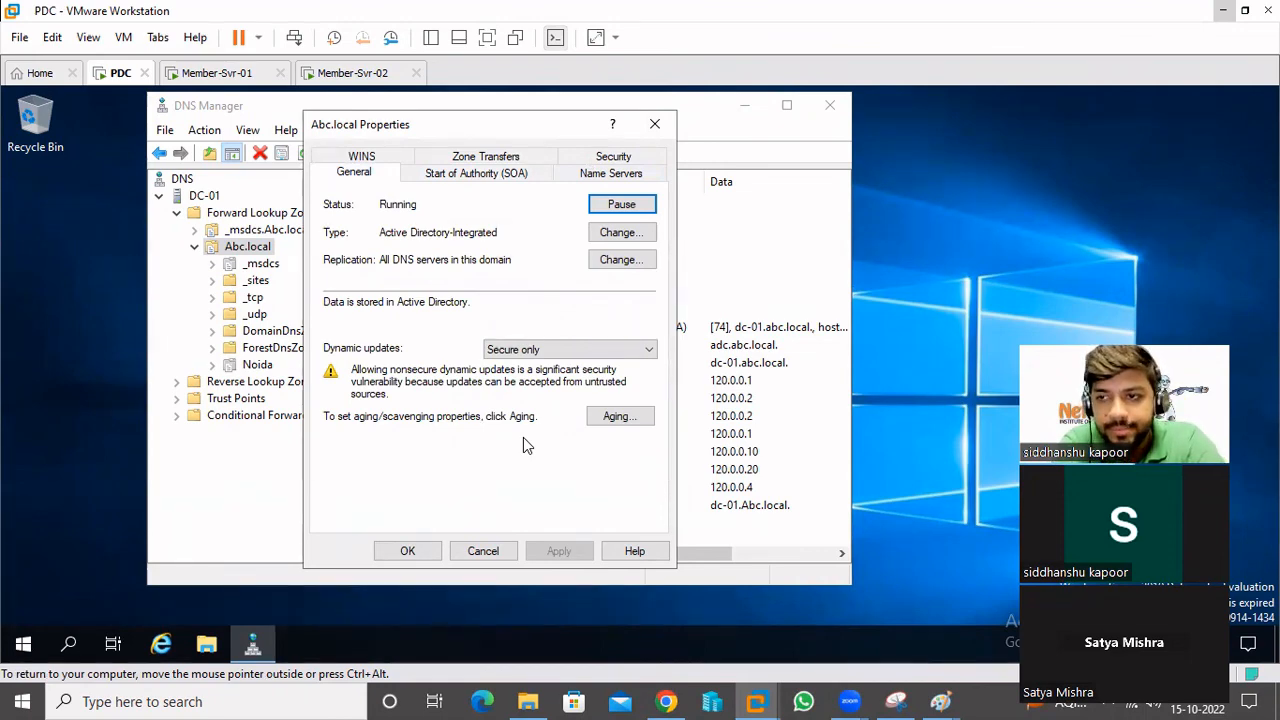
- Try enabling scavenging of stale resource records for the Abc.local zone, and close its properties without keeping the change
{"action": "left_click", "coordinate": [619, 416]}
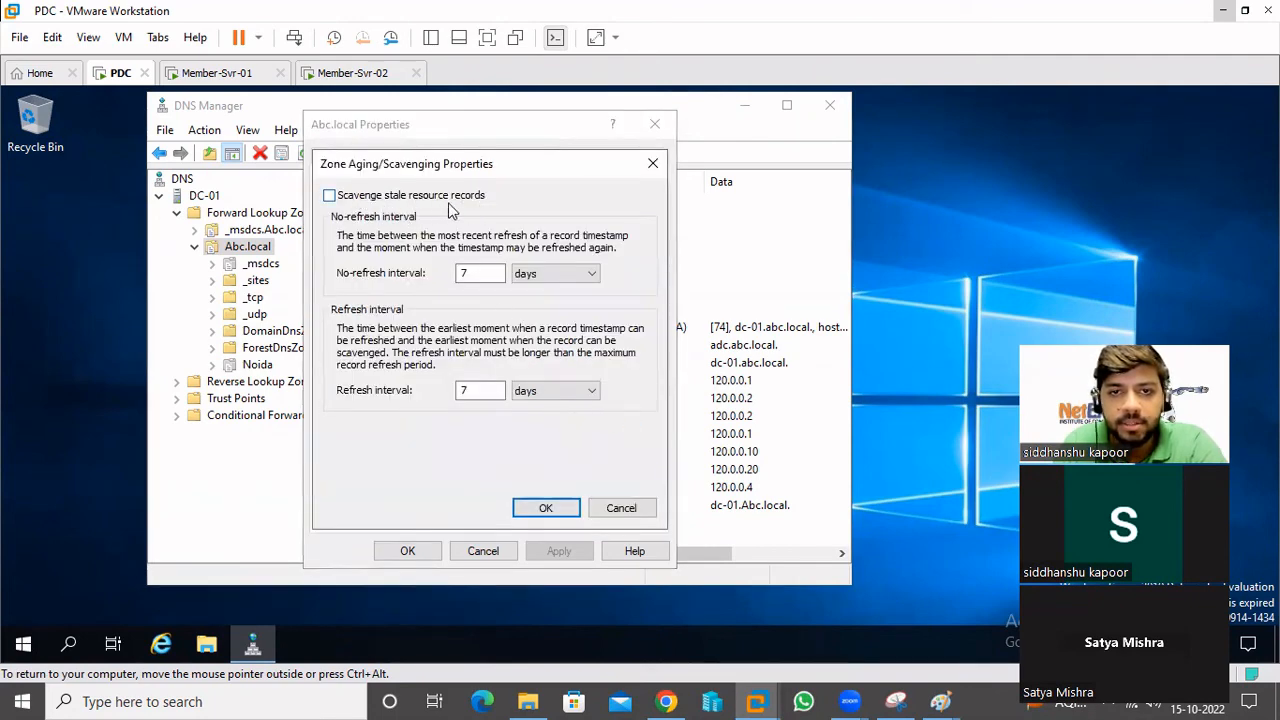
{"action": "left_click", "coordinate": [330, 196]}
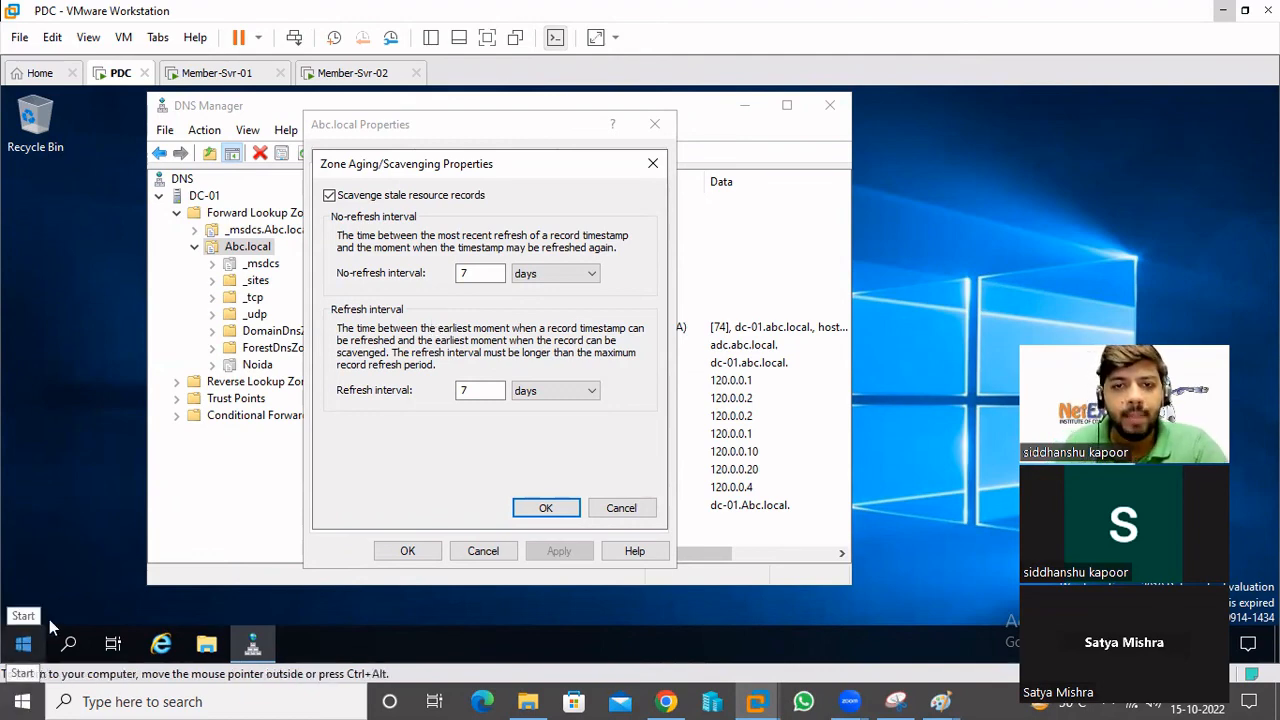
{"action": "double_click", "coordinate": [482, 273]}
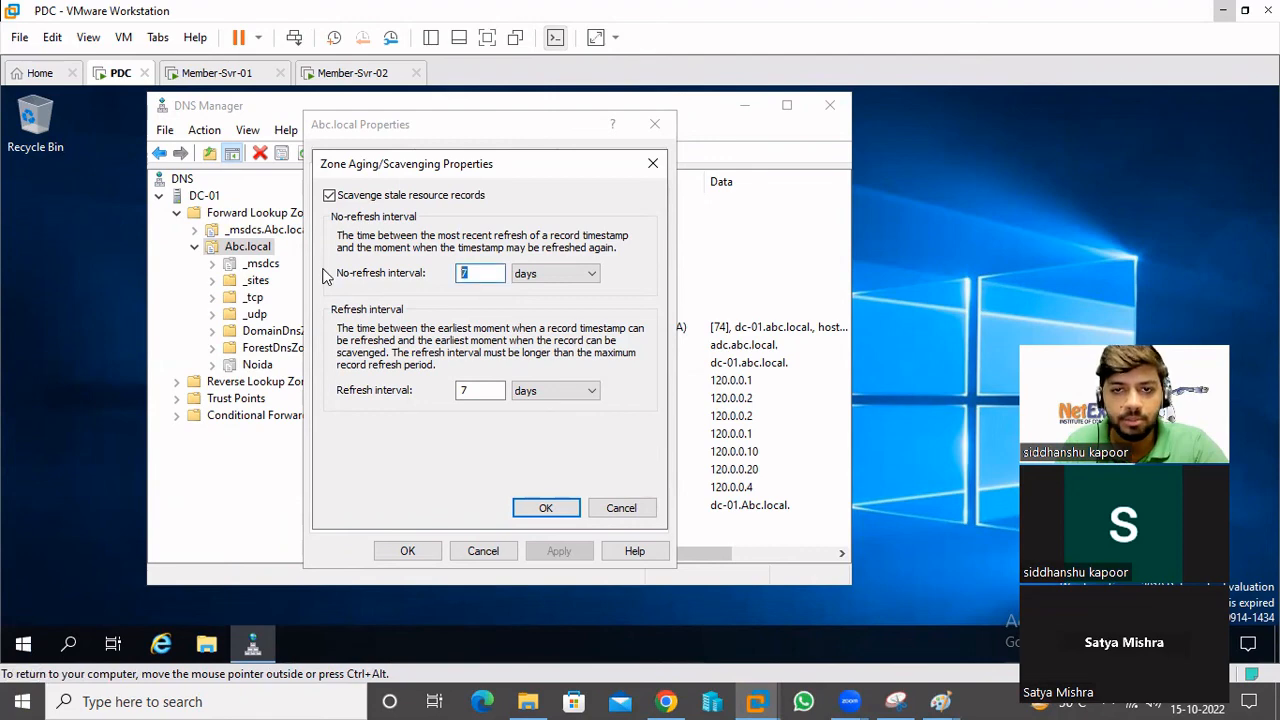
{"action": "left_click", "coordinate": [484, 271]}
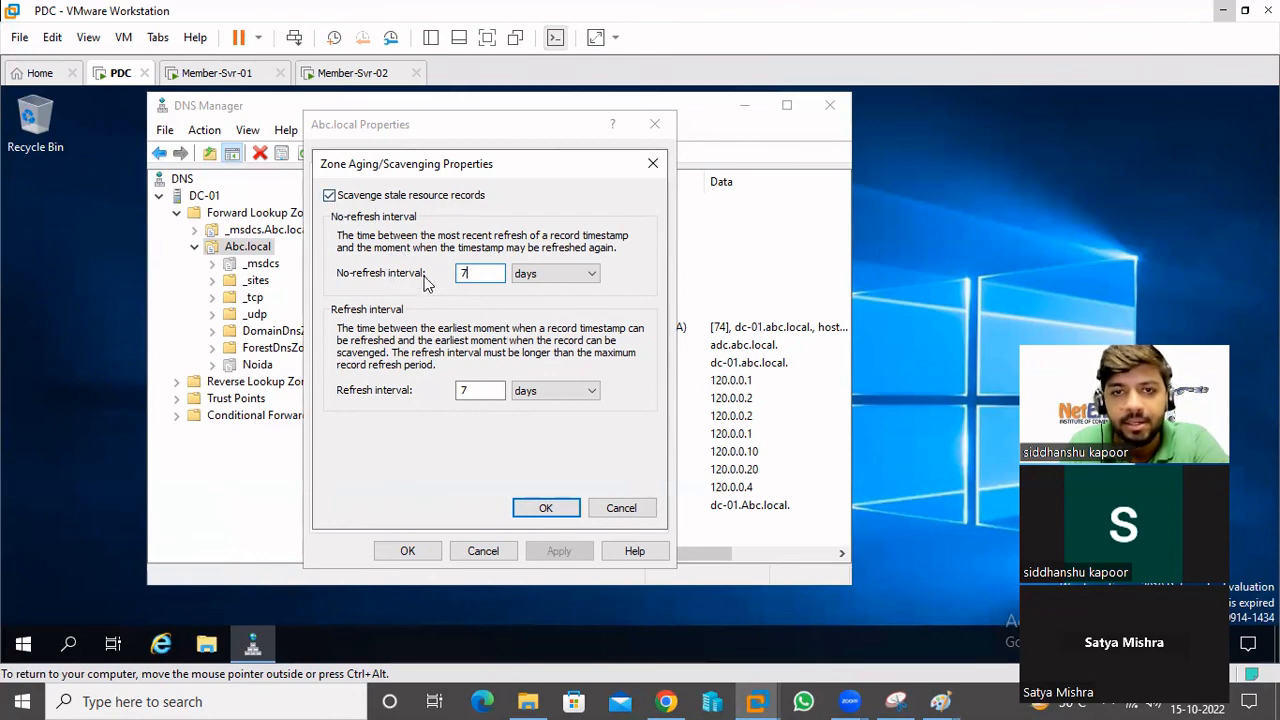
{"action": "left_click", "coordinate": [329, 196]}
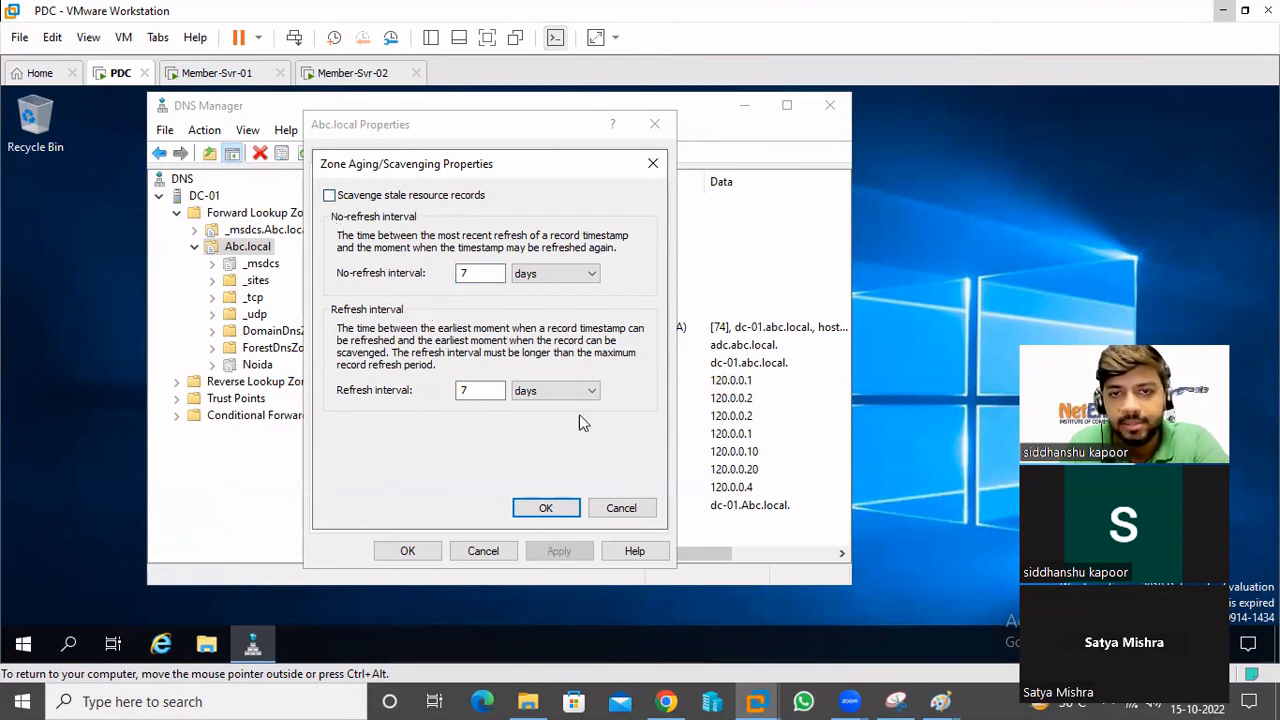
{"action": "left_click", "coordinate": [598, 507]}
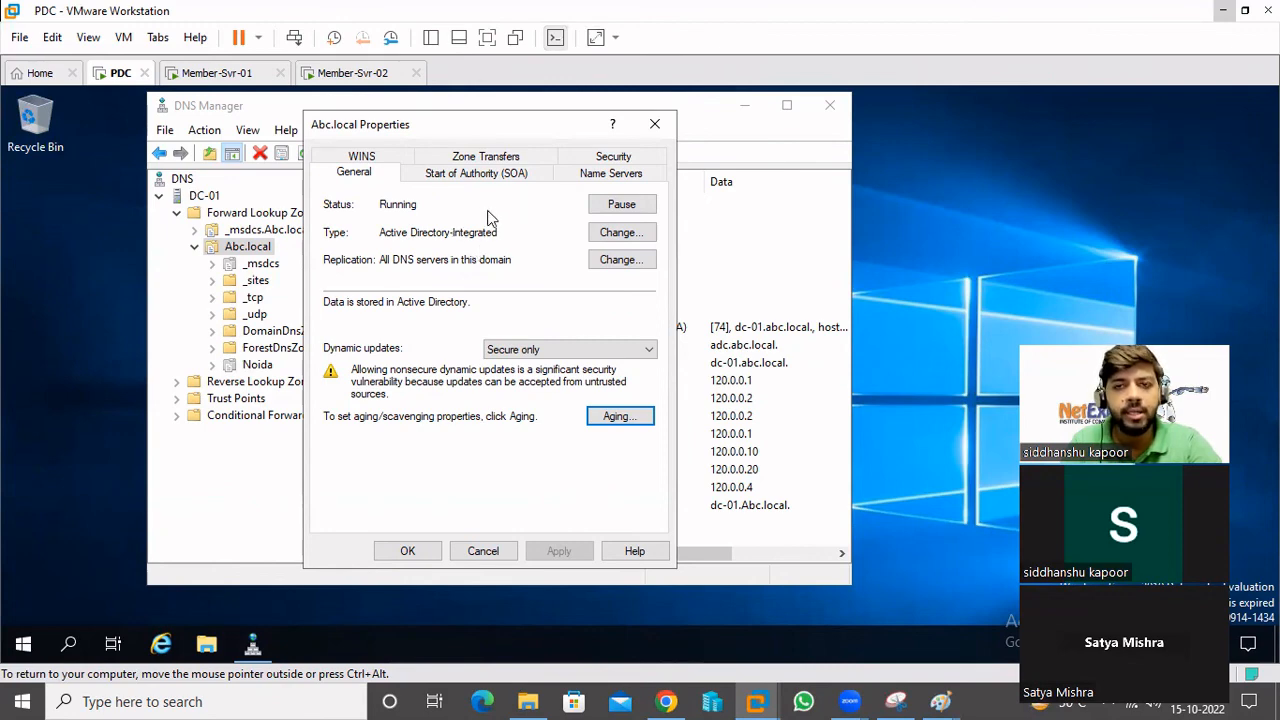
{"action": "left_click", "coordinate": [654, 126]}
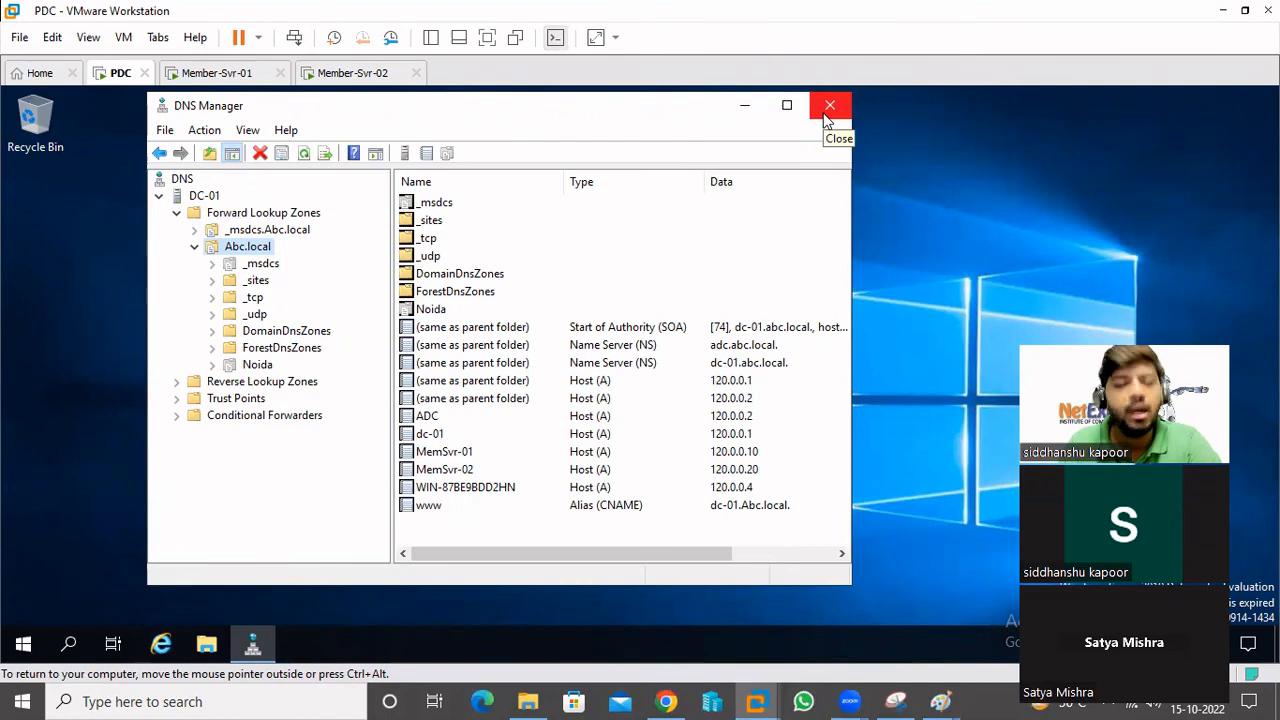
{"action": "right_click", "coordinate": [240, 254]}
{"action": "left_click", "coordinate": [317, 580]}
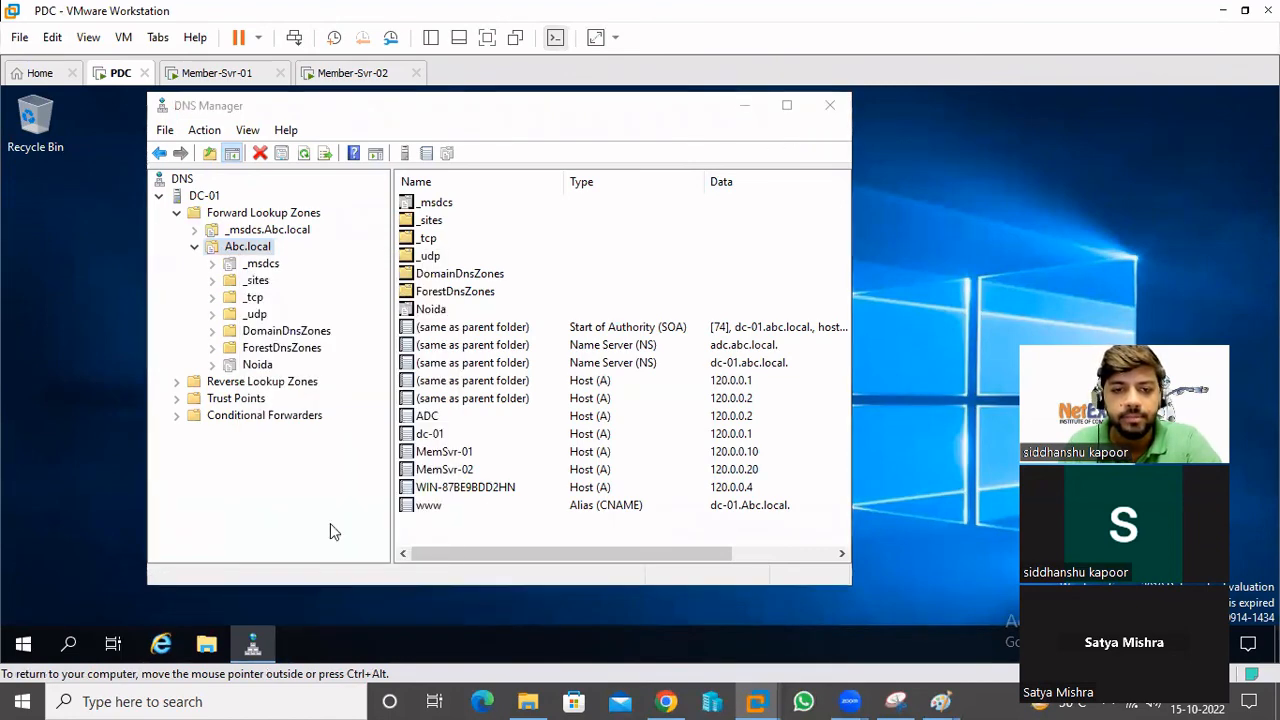
{"action": "left_click", "coordinate": [656, 124]}
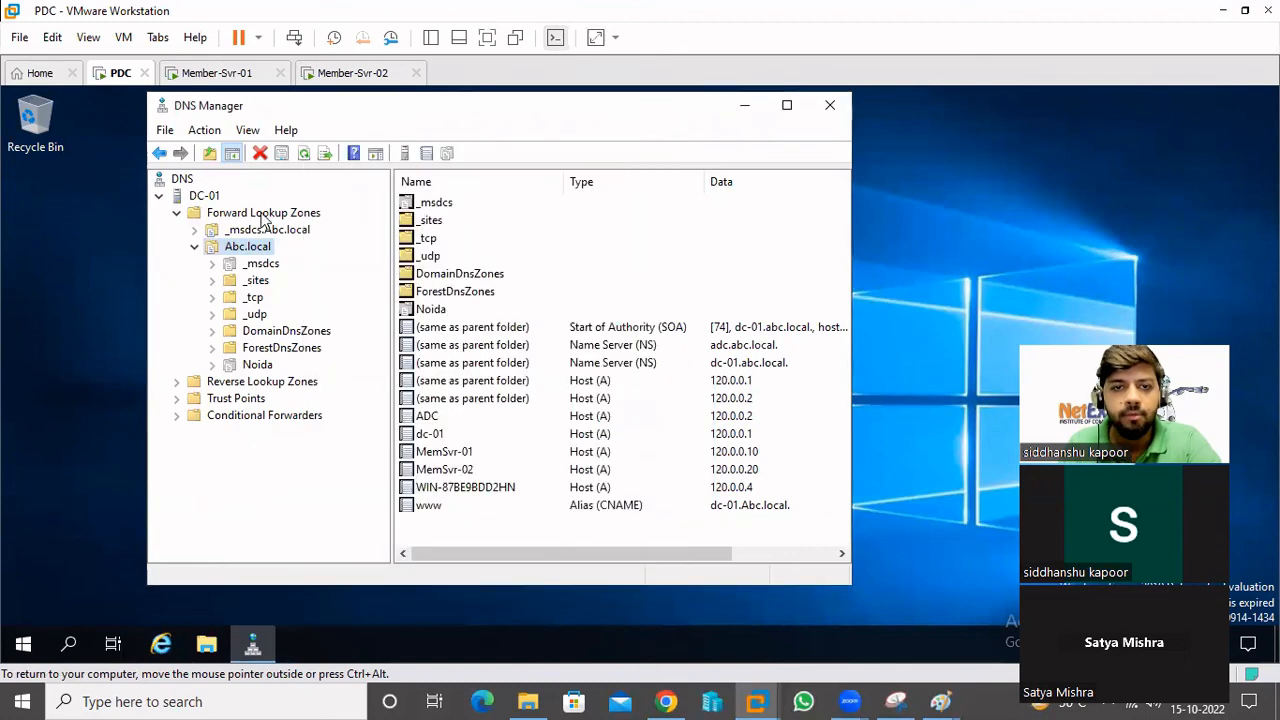
- Inspect the Conditional Forwarders node and the forwarders list in DC-01's server properties, and close DNS Manager
{"action": "left_click", "coordinate": [242, 418]}
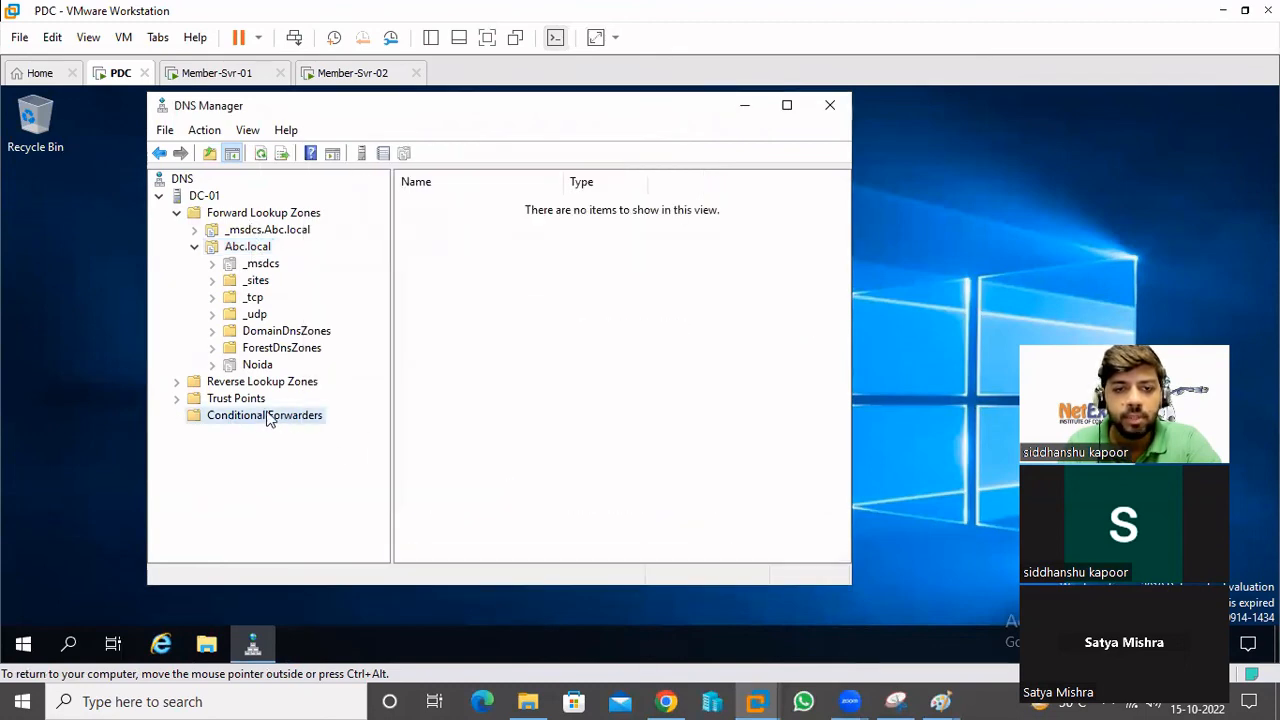
{"action": "right_click", "coordinate": [204, 197]}
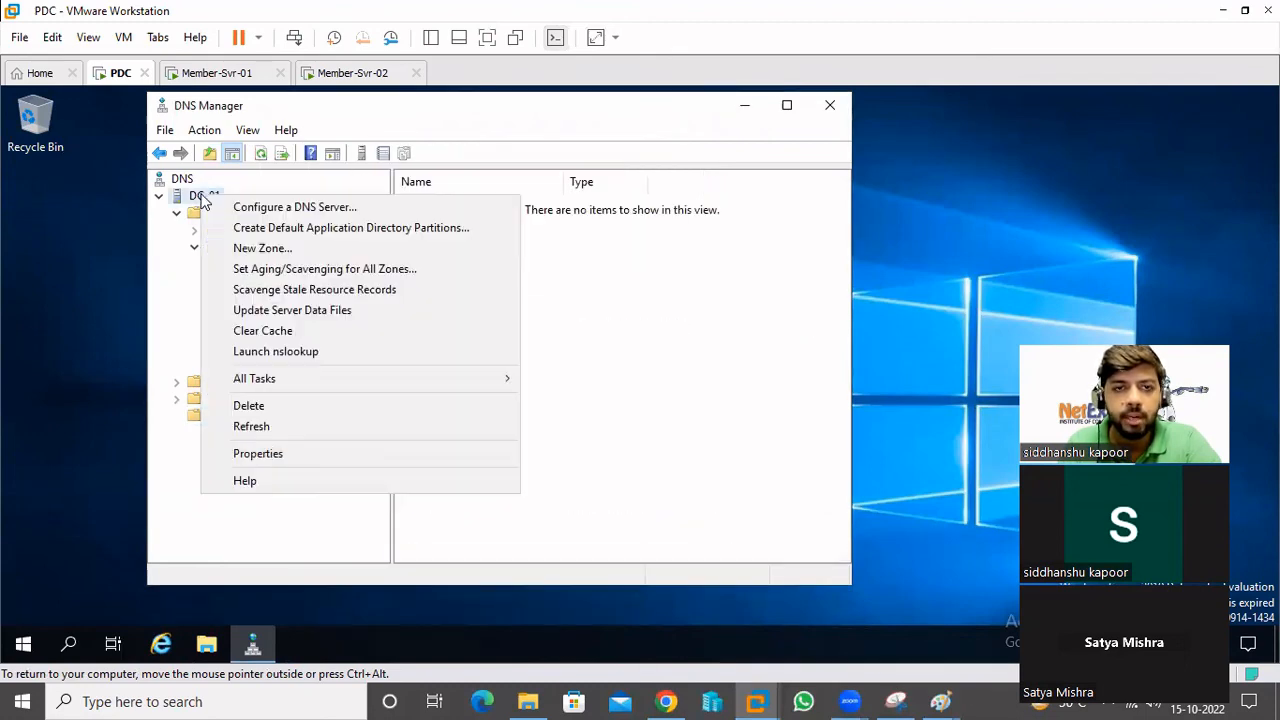
{"action": "left_click", "coordinate": [360, 461]}
{"action": "left_click", "coordinate": [452, 176]}
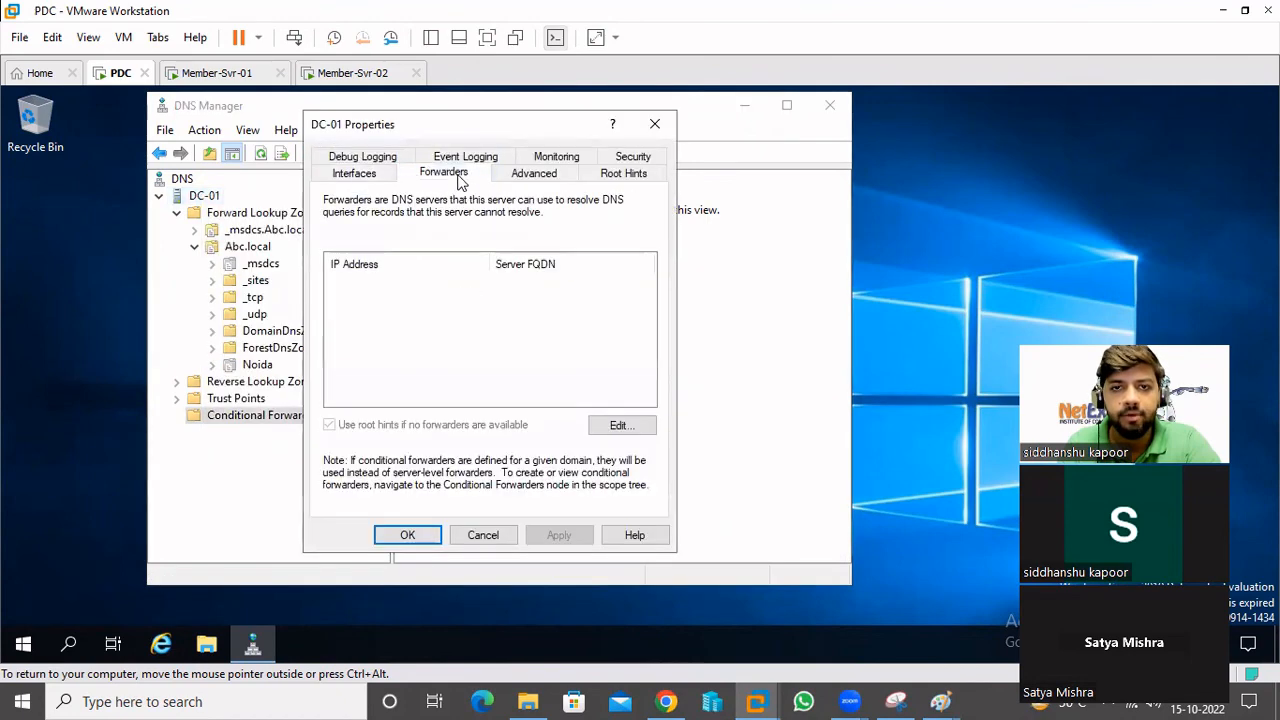
{"action": "left_click", "coordinate": [654, 124]}
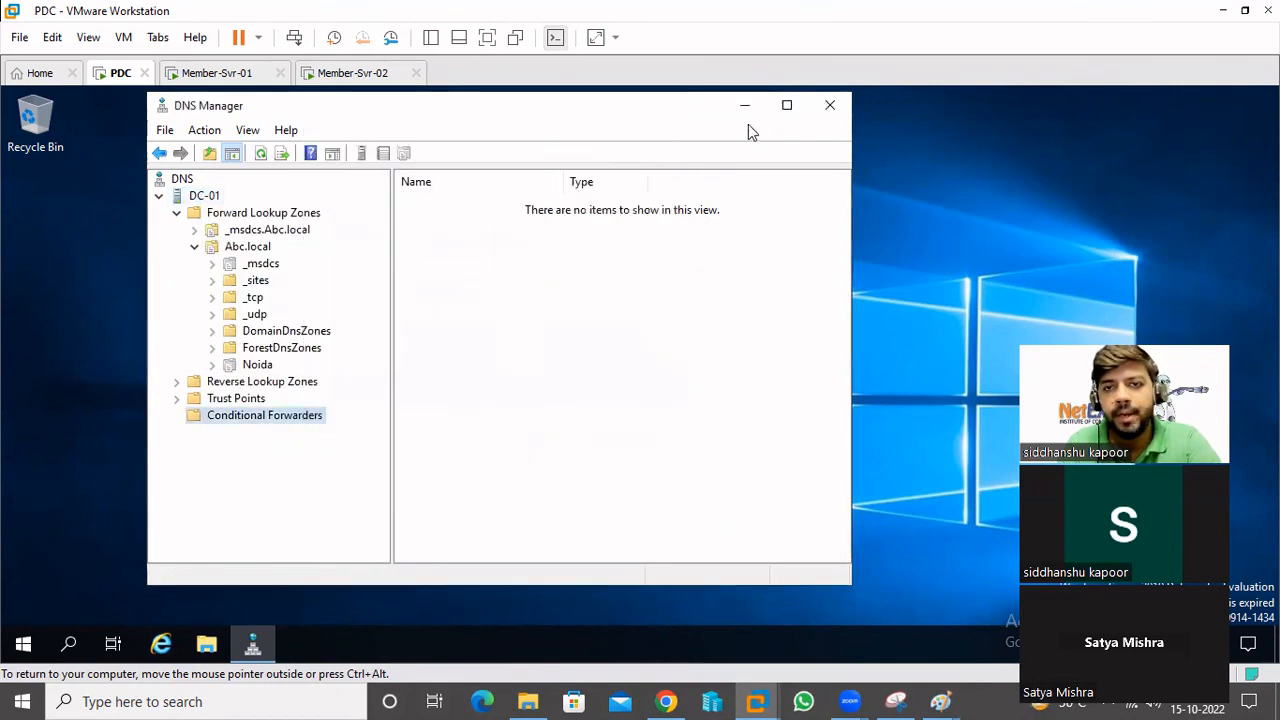
{"action": "left_click", "coordinate": [830, 108]}
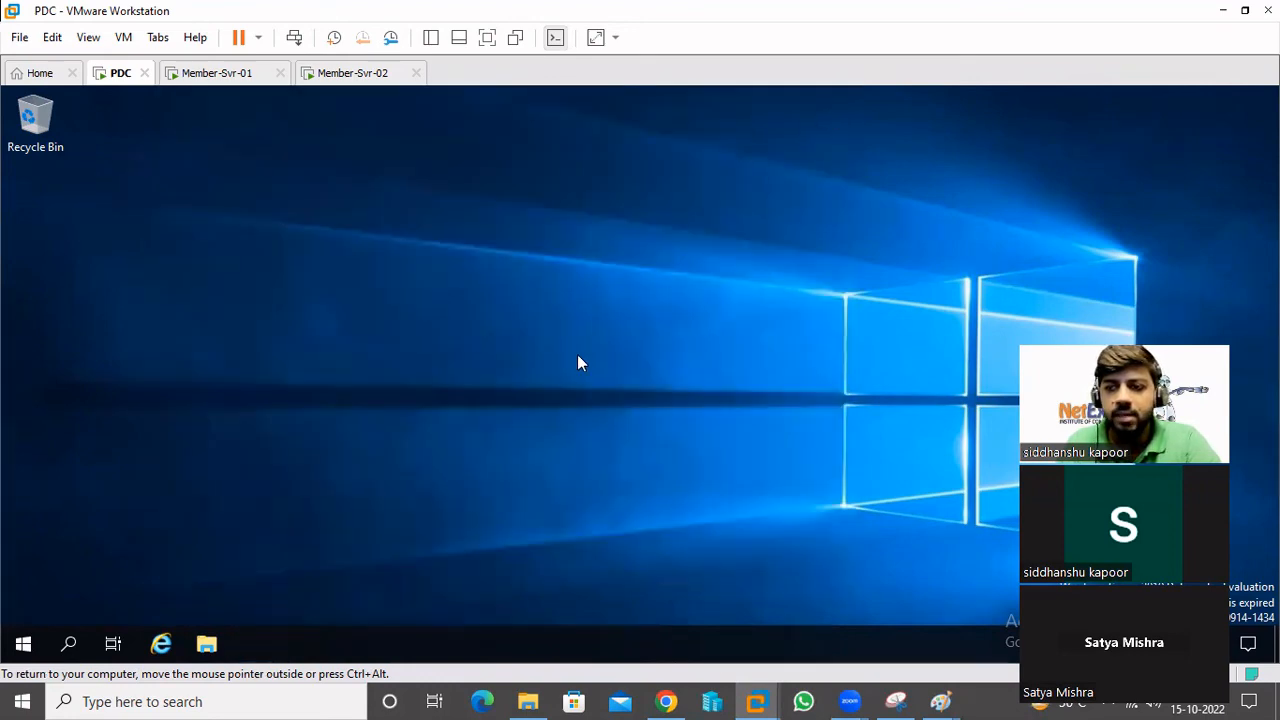